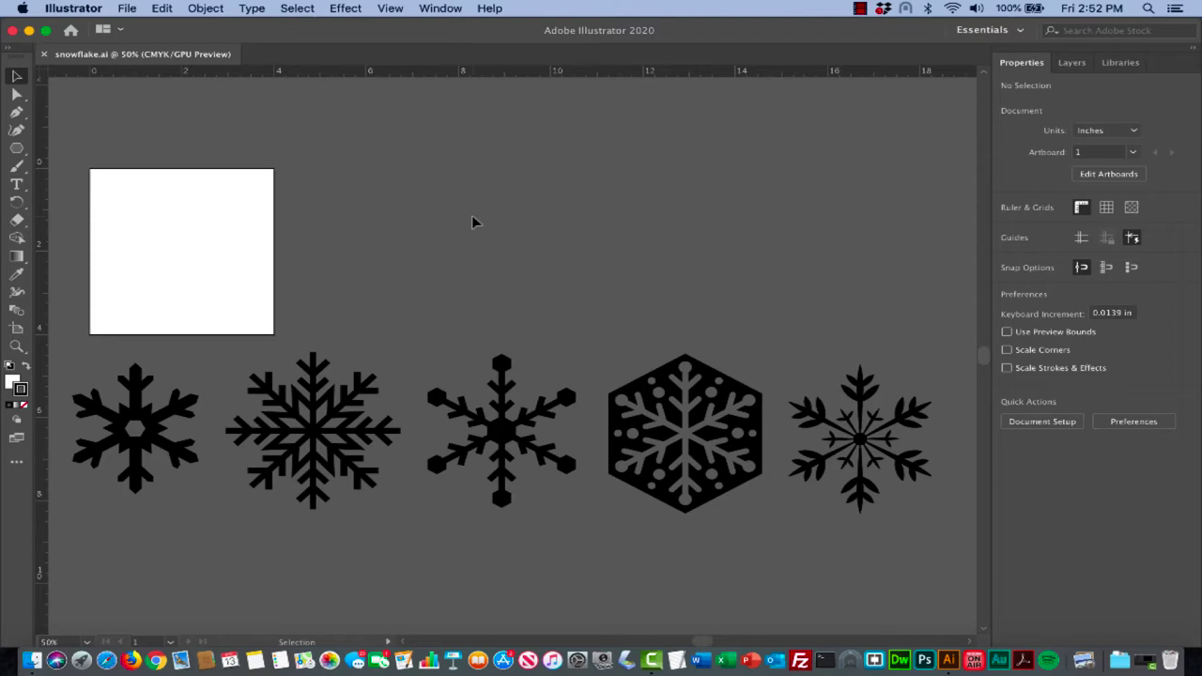
Open the New Document dialog from the File menu
click(128, 9)
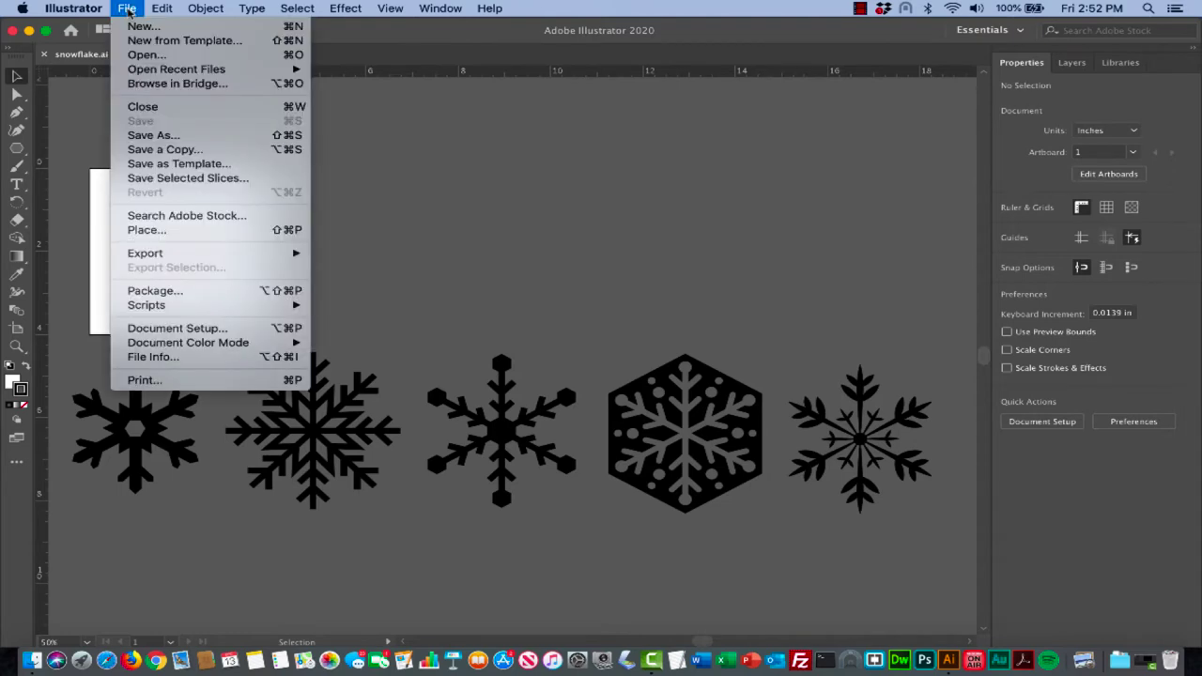
click(158, 29)
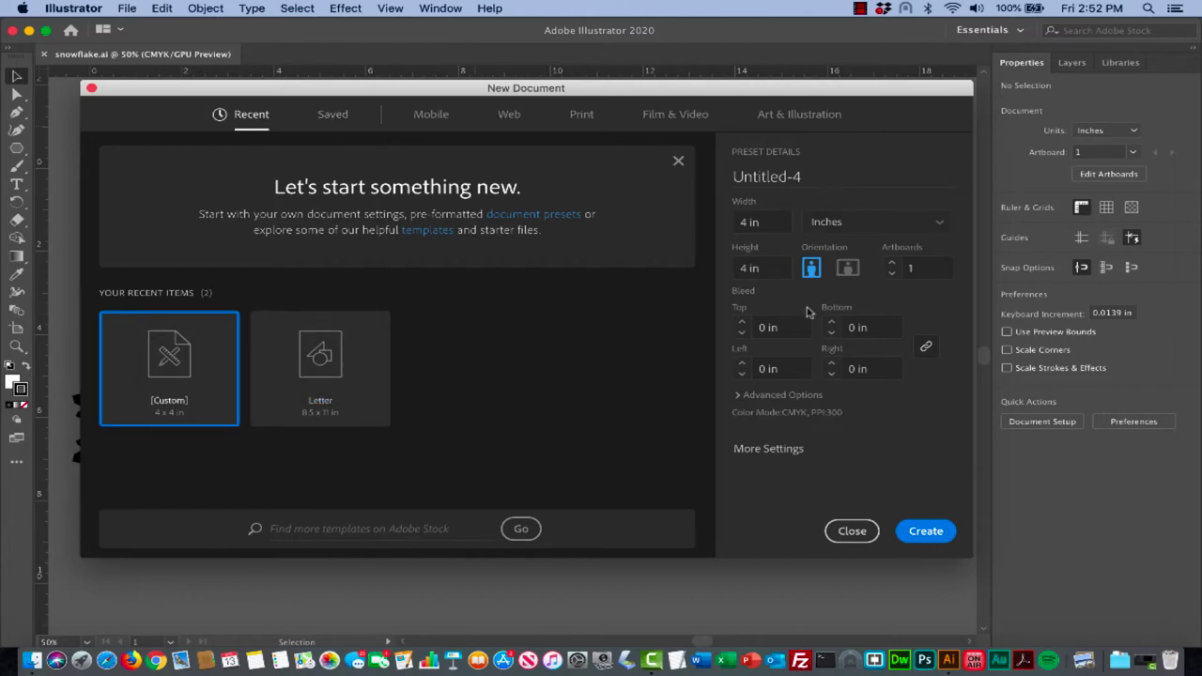
Choose the Print presets and set a 4 × 4 in document in inches
click(583, 117)
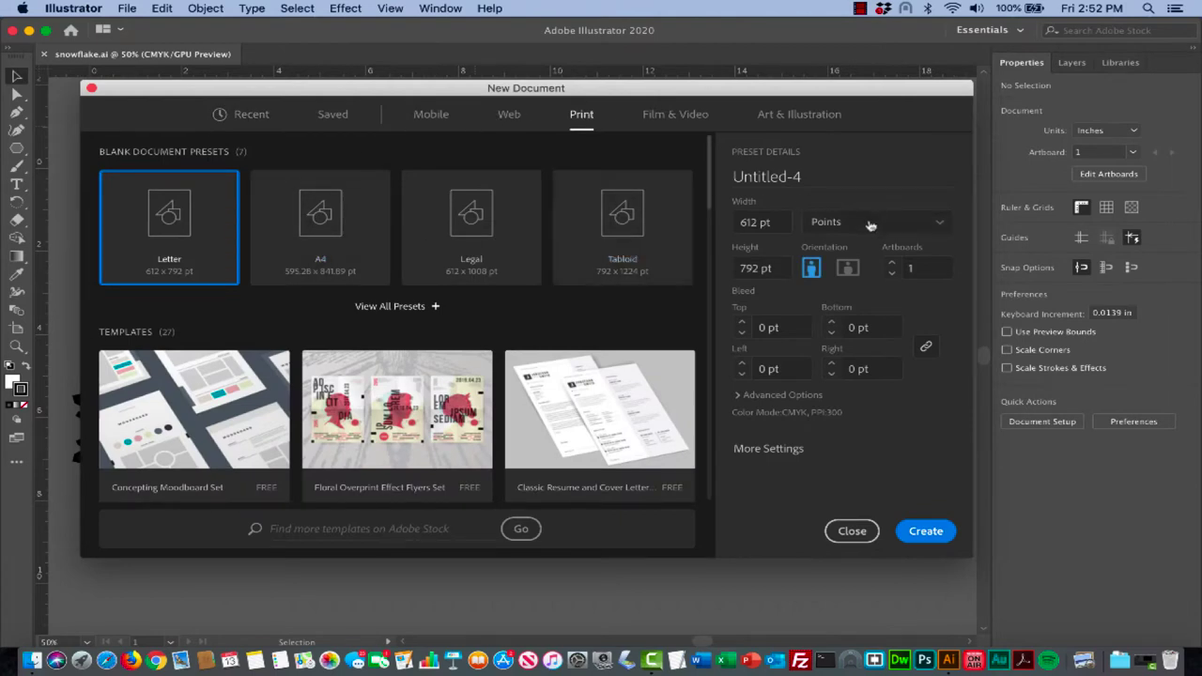
click(936, 227)
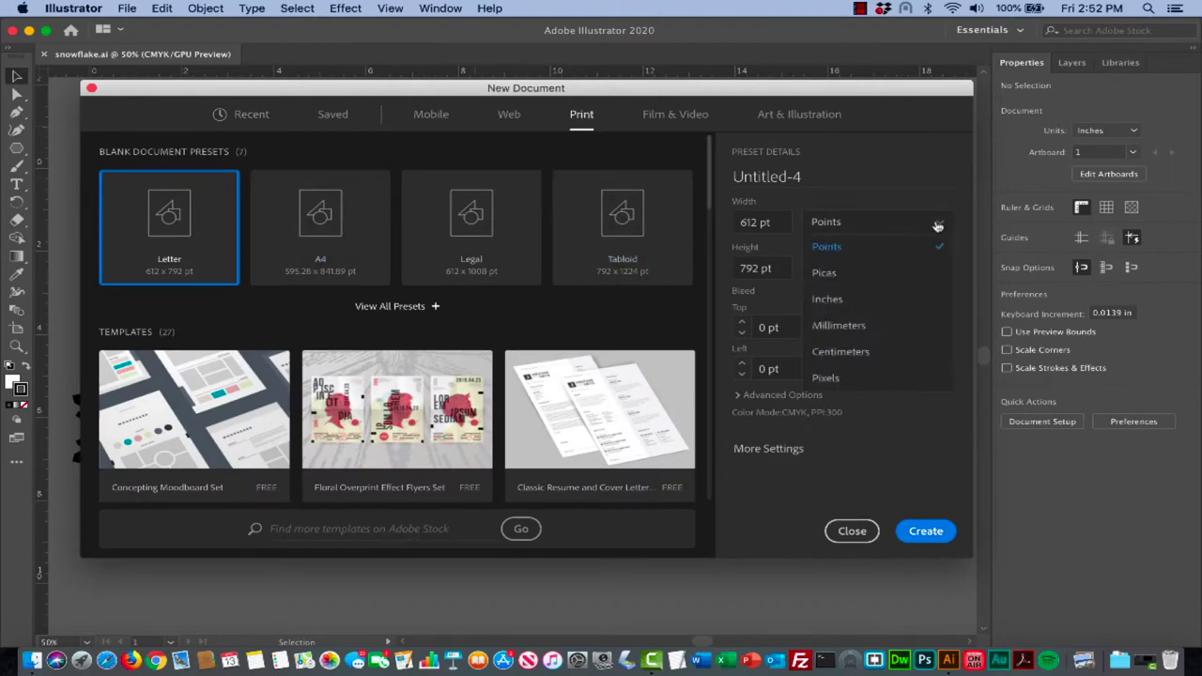
click(856, 297)
click(776, 222)
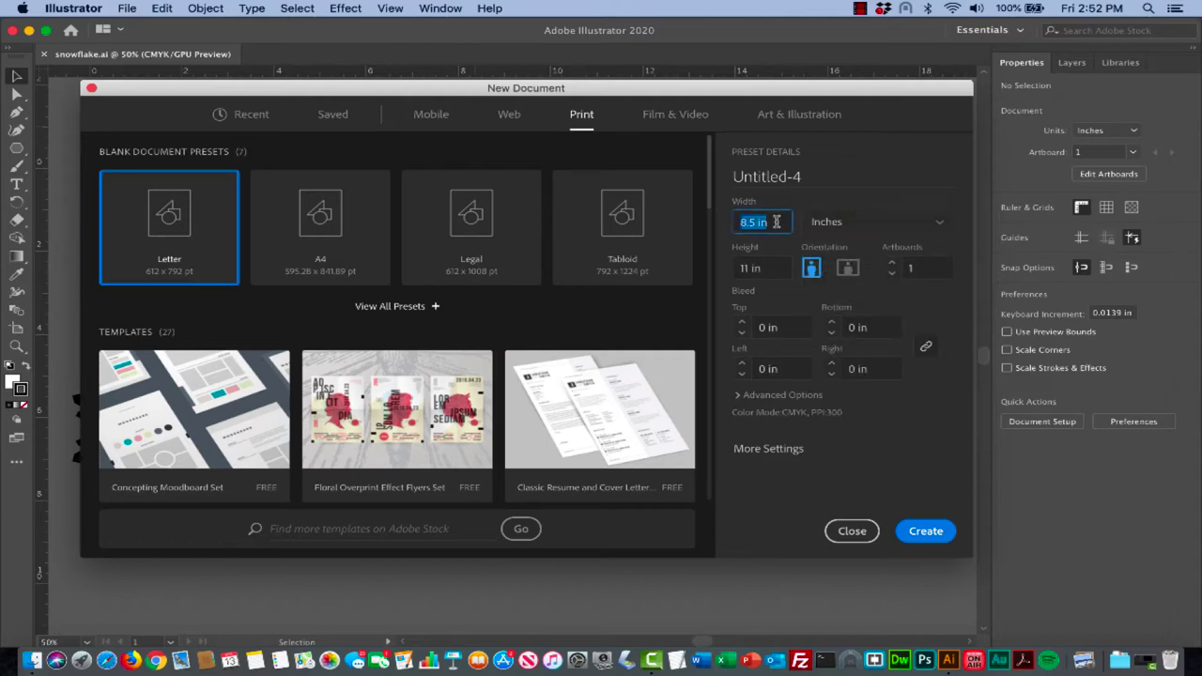
click(775, 221)
double_click(773, 222)
text(4)
double_click(771, 268)
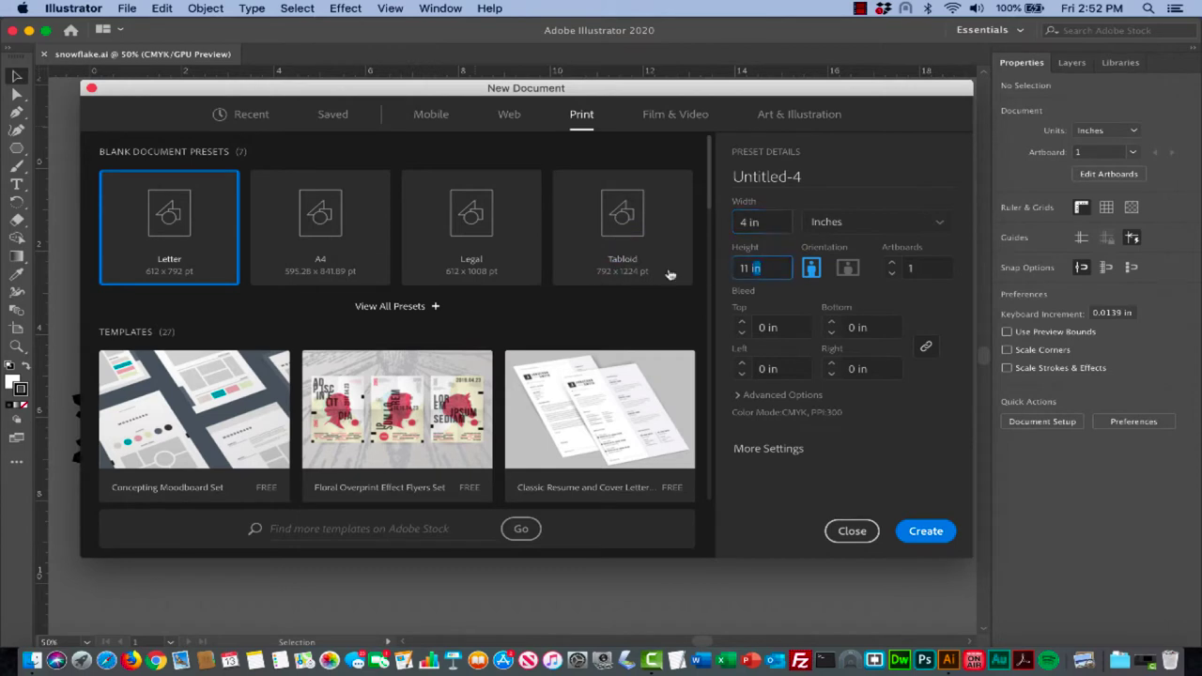
text(4)
Name the document 'Snowlflakes' and create it
click(774, 177)
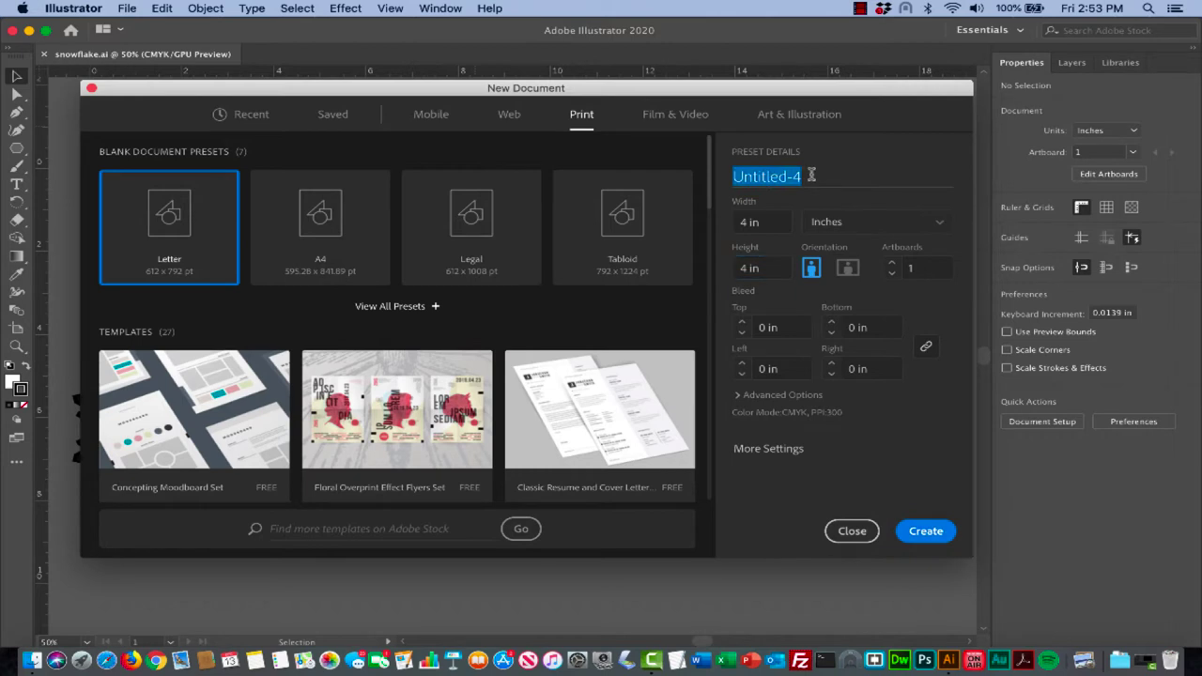
text(Snow)
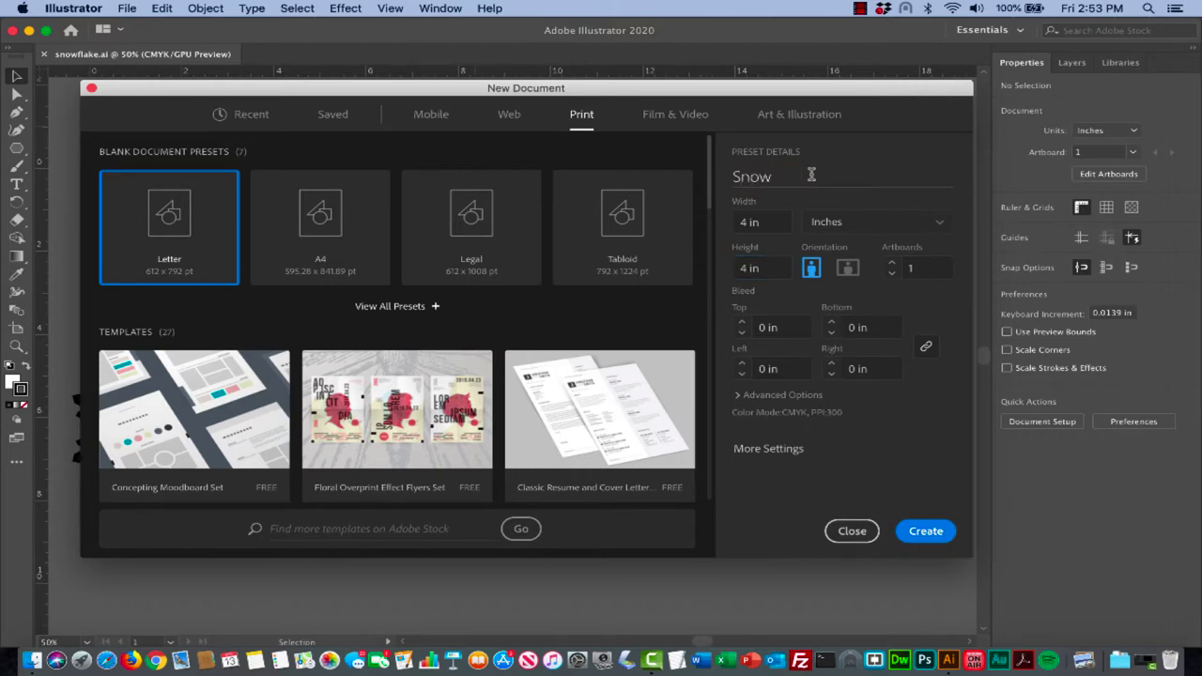
text(lflakes)
click(930, 529)
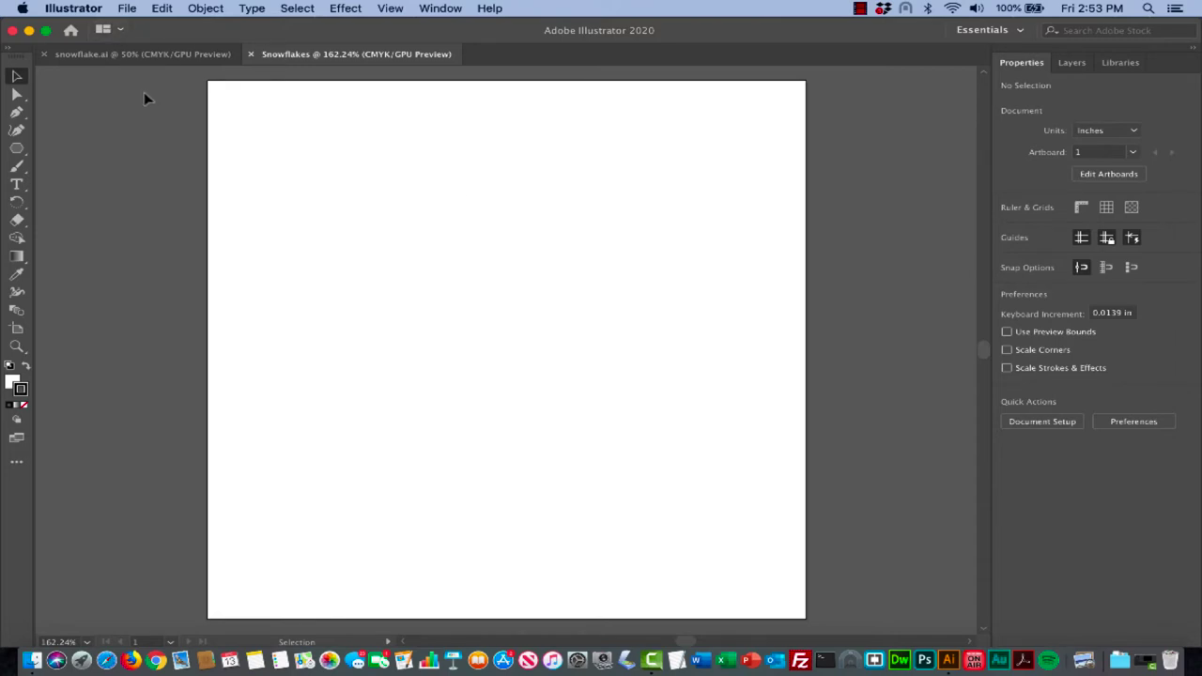
Switch to snowflake.ai, pan onto the square artboard and zoom to 150%
click(114, 57)
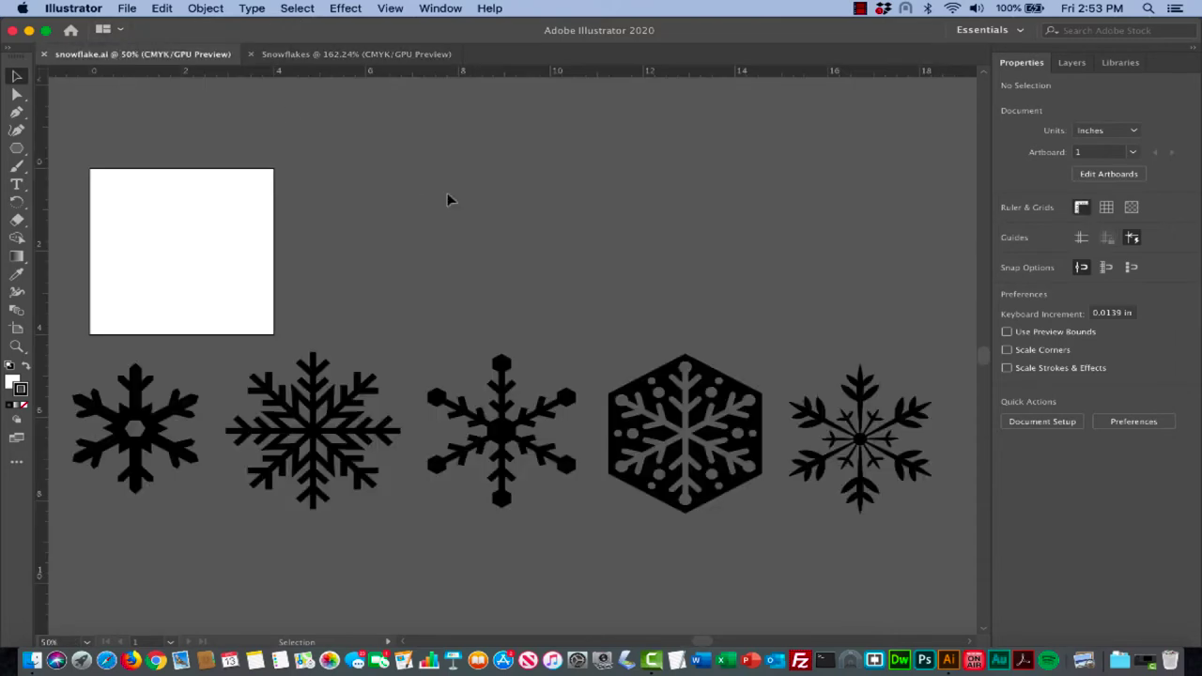
scroll(502, 242, left, 1)
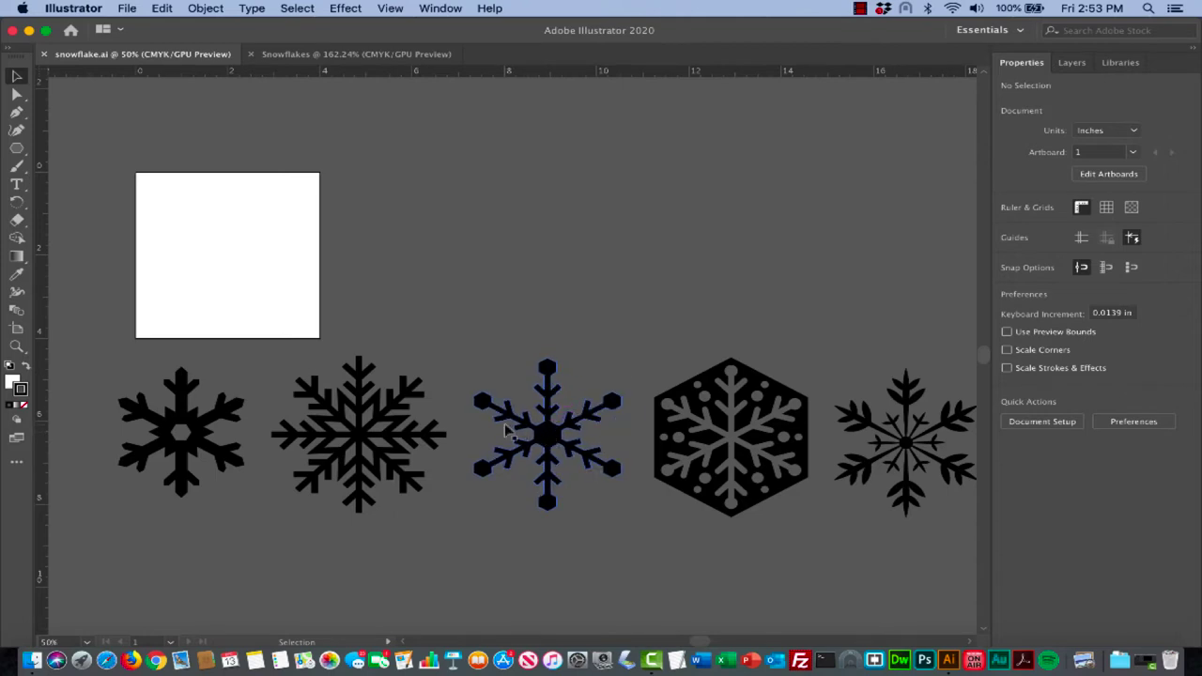
key(space)
key(super+1)
drag(383, 291, 854, 492)
key(super+equal)
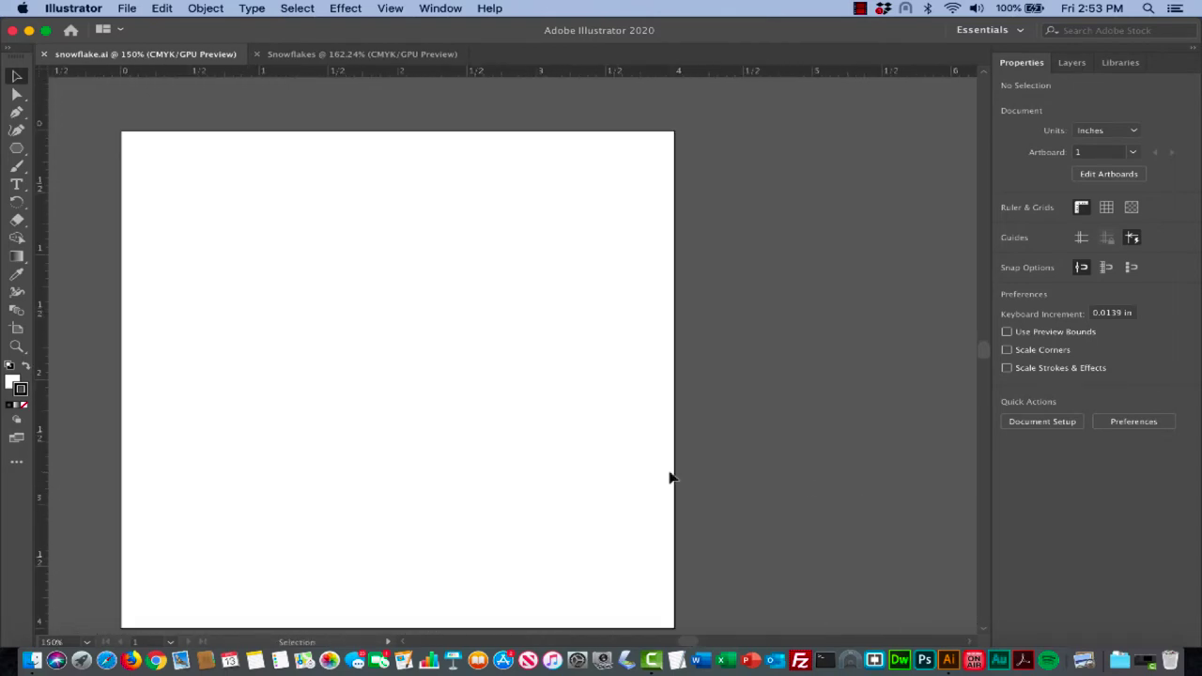
scroll(672, 478, left, 3)
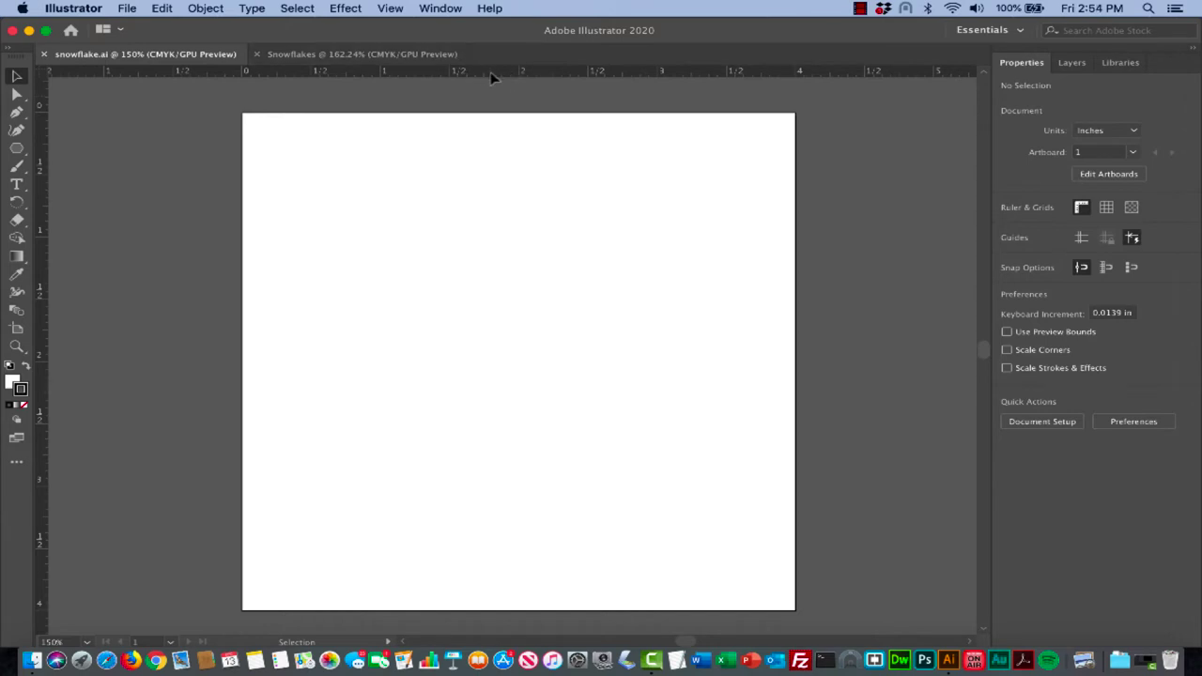
click(441, 8)
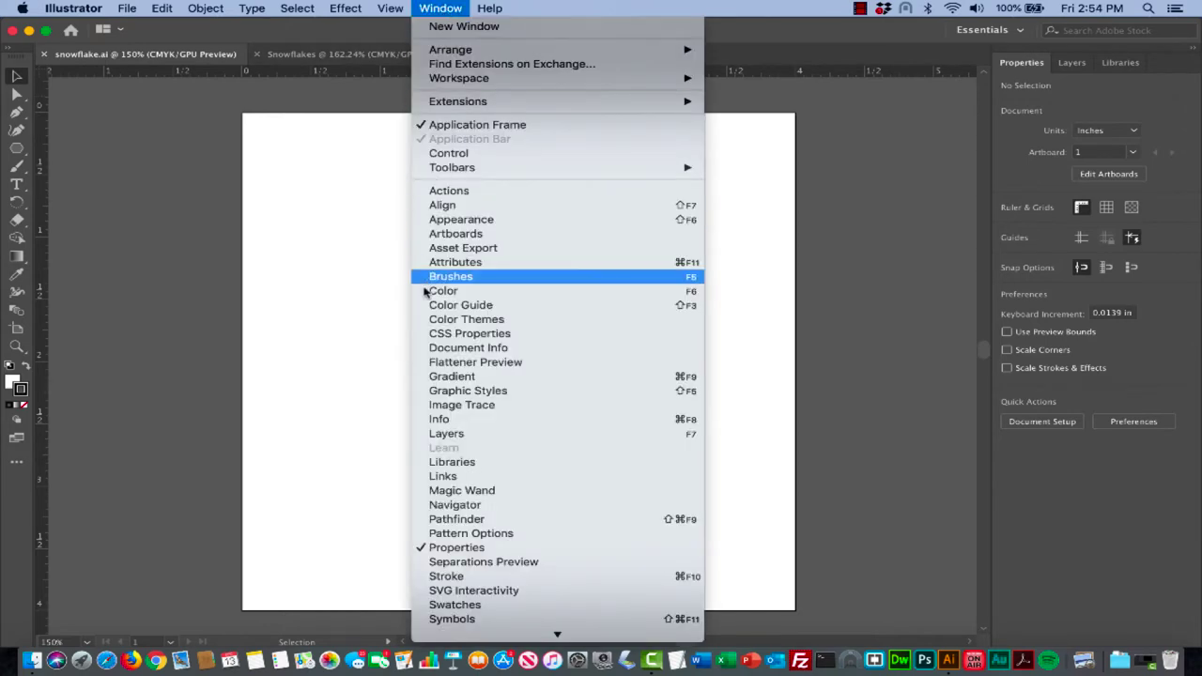
mouse_move(392, 8)
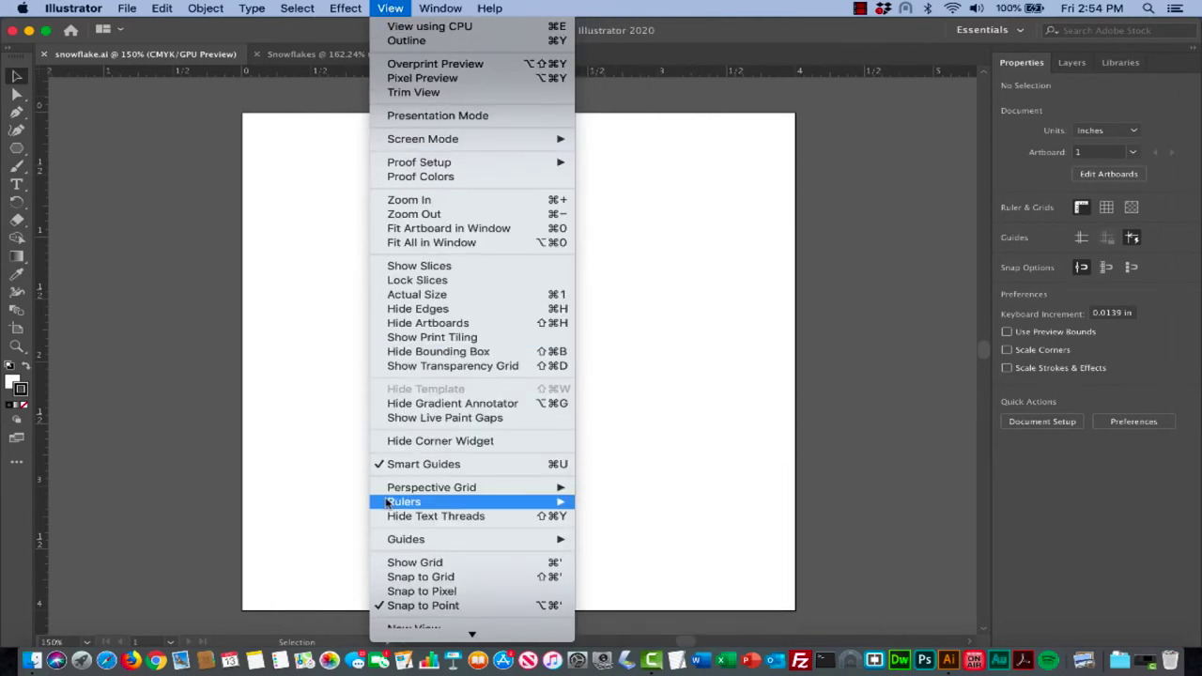
mouse_move(388, 504)
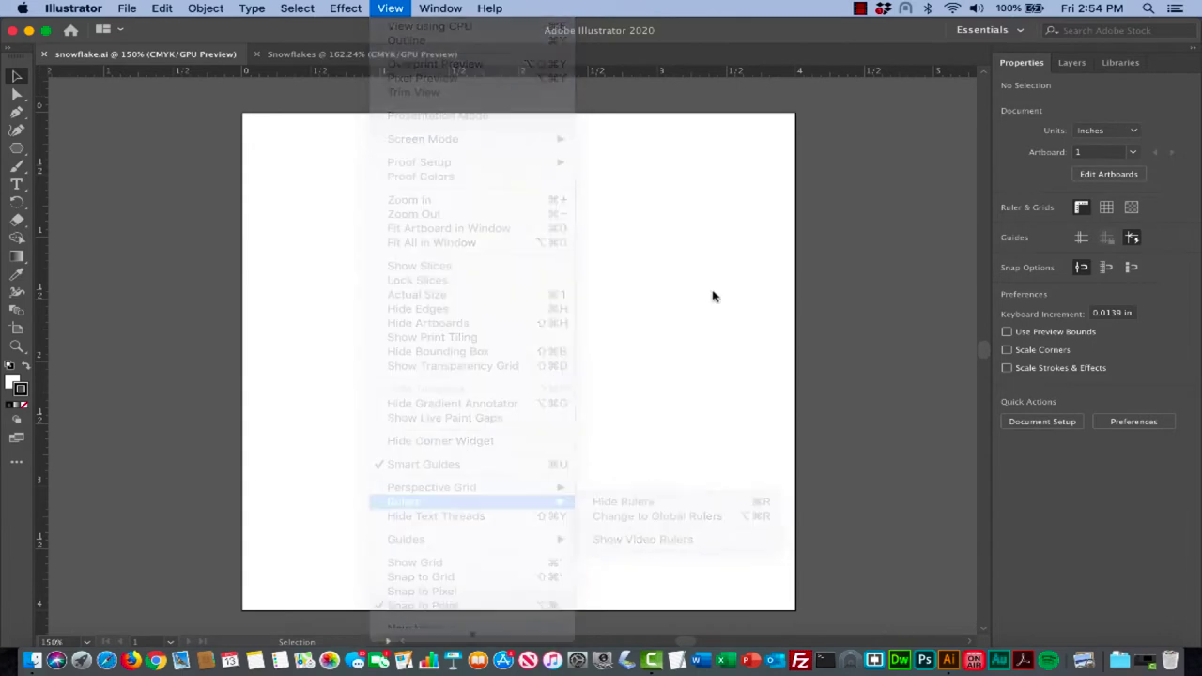
click(714, 295)
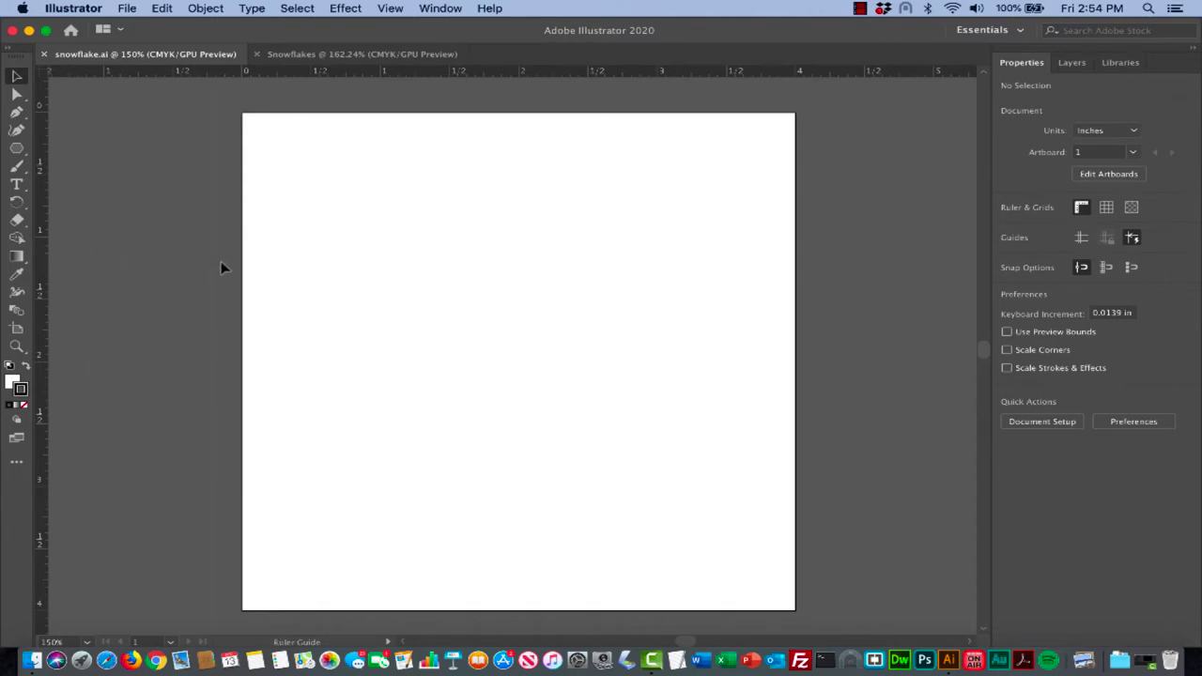
drag(221, 263, 519, 304)
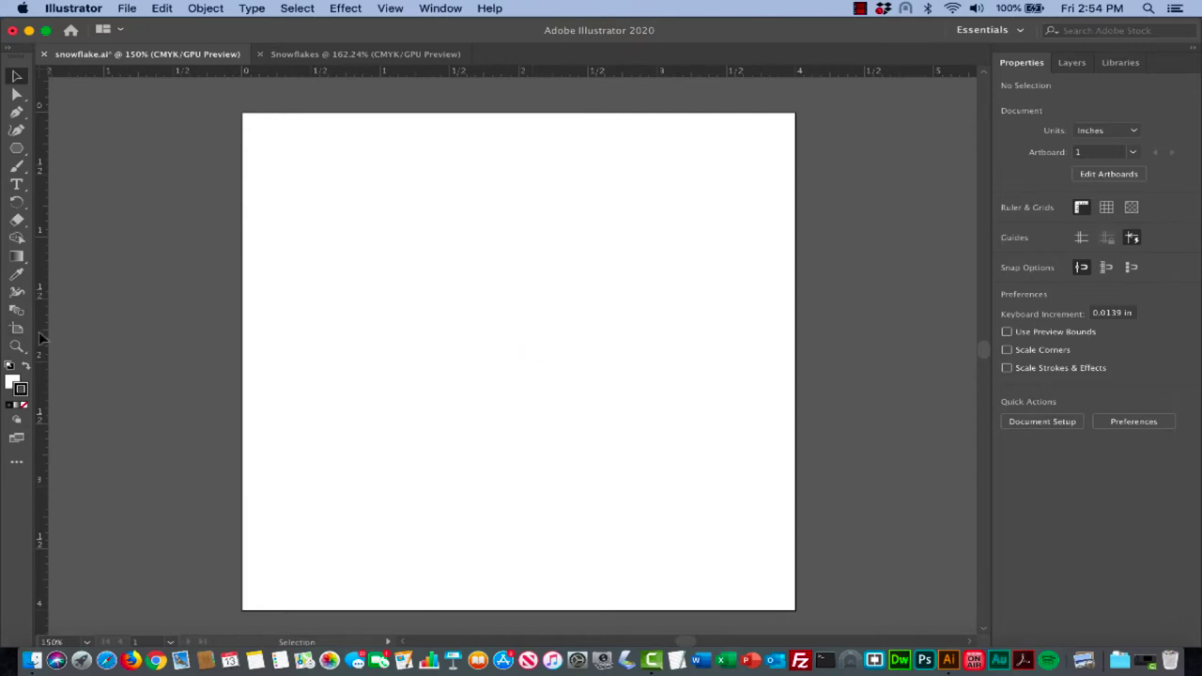
drag(38, 331, 519, 312)
click(393, 9)
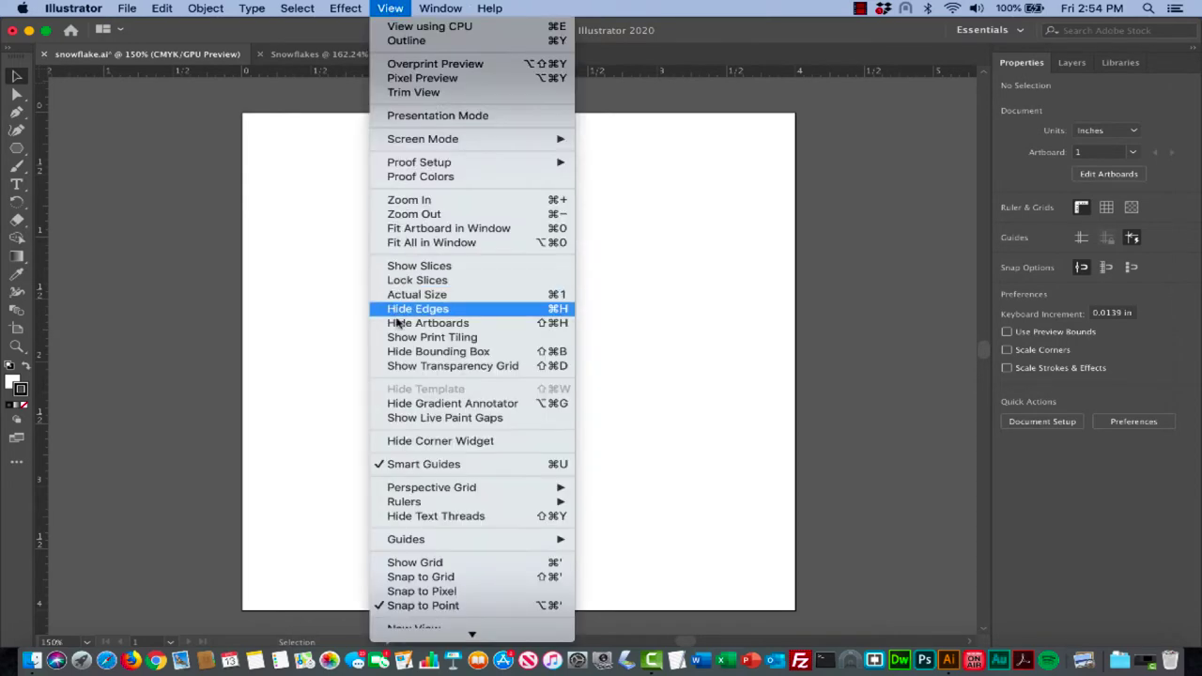
mouse_move(408, 541)
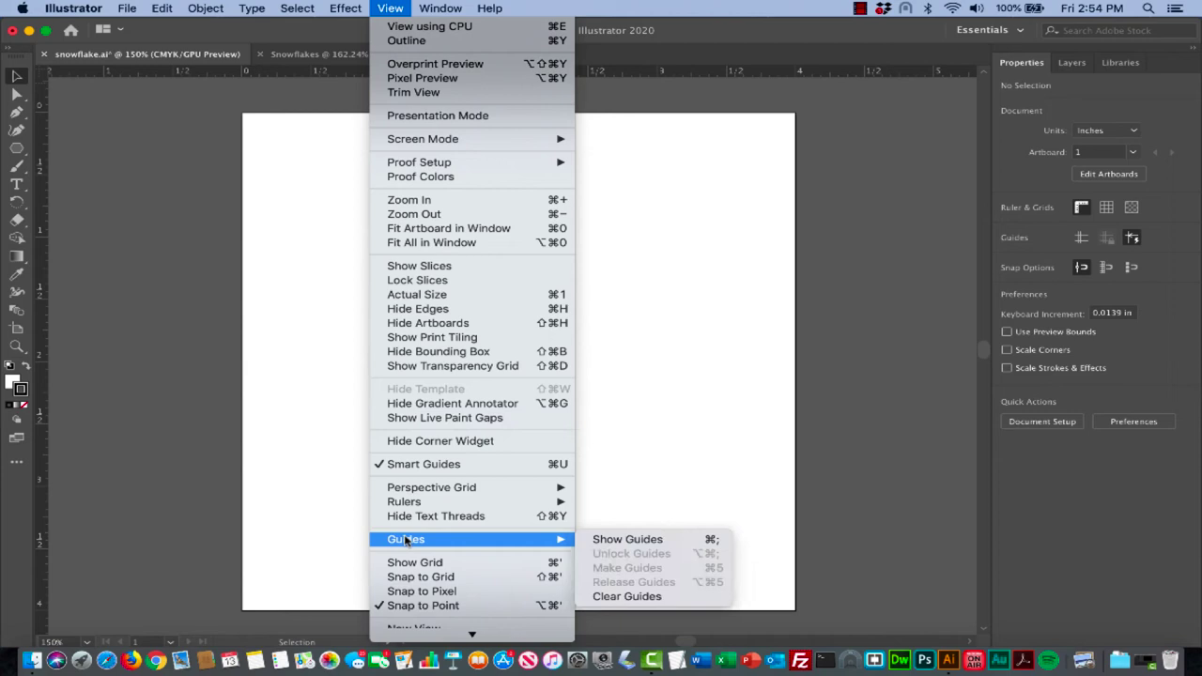
click(605, 543)
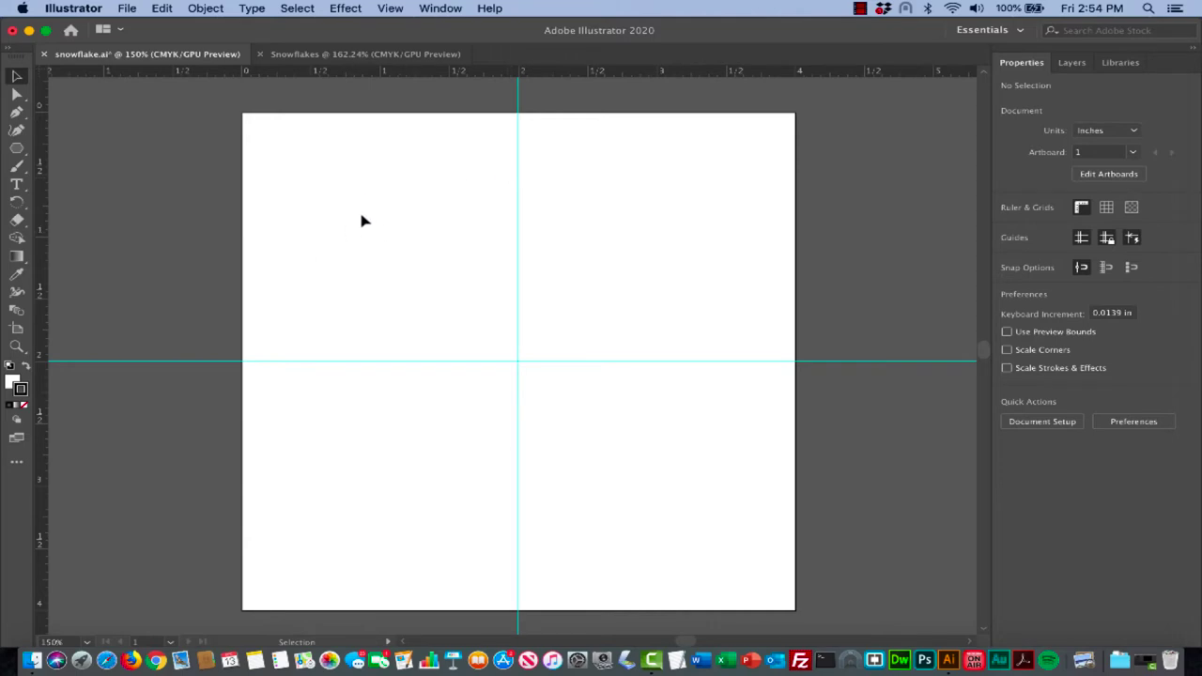
click(391, 9)
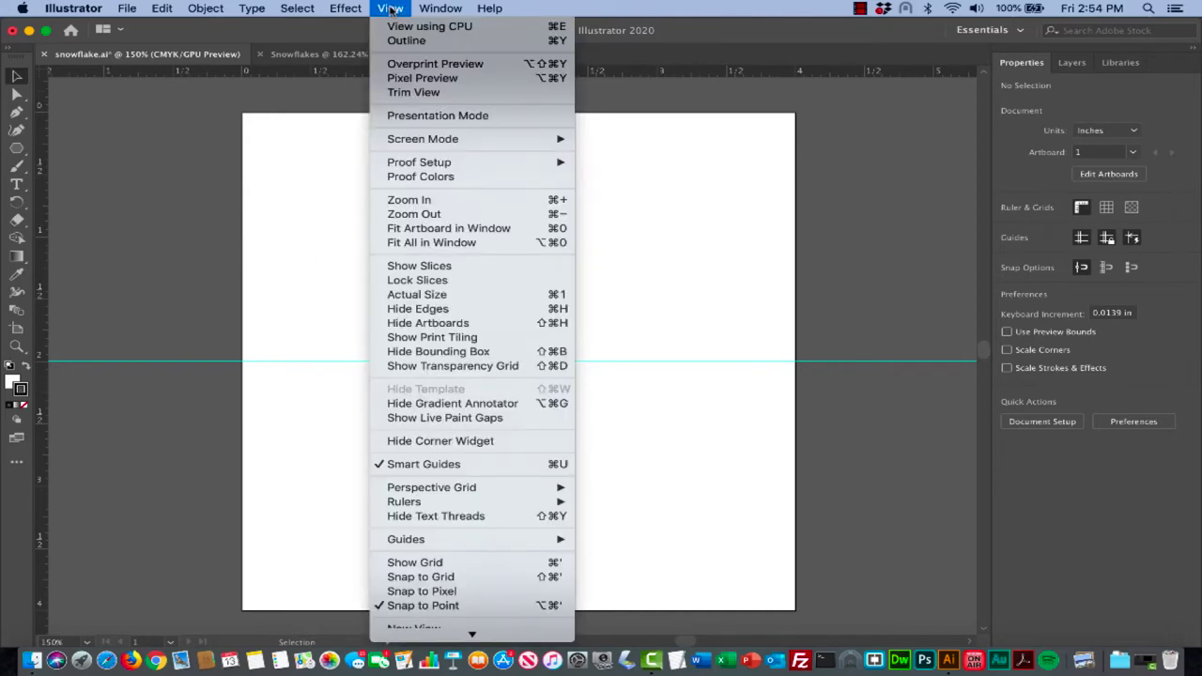
scroll(497, 375, down, 1)
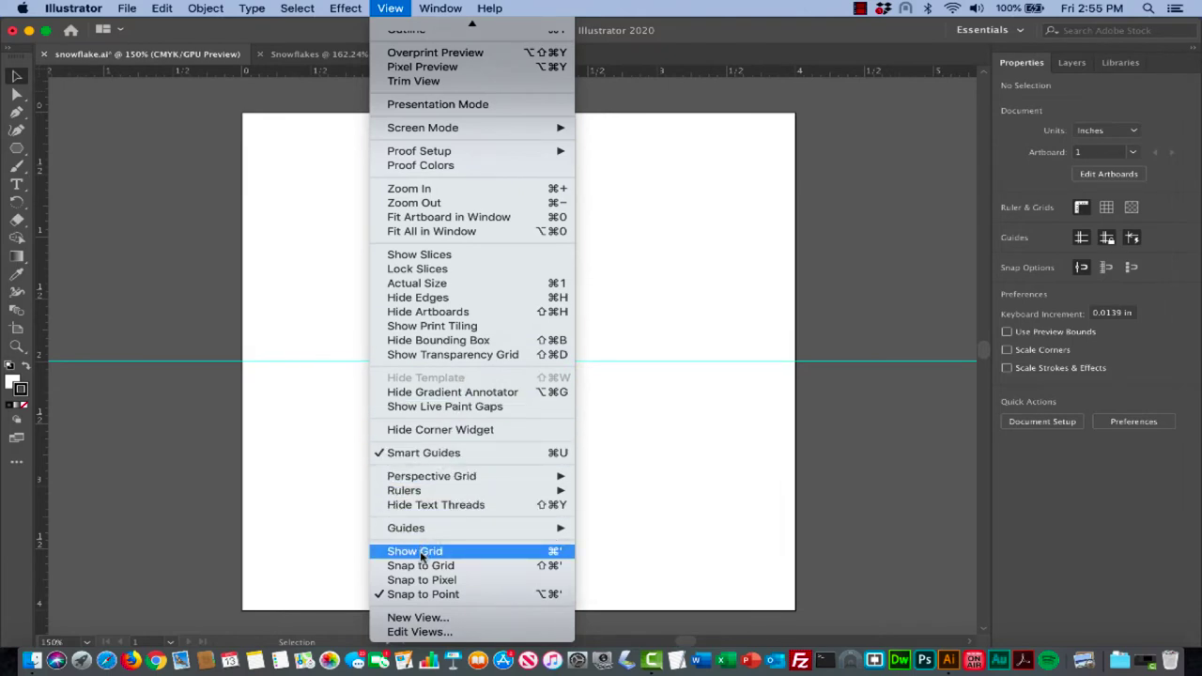
mouse_move(470, 532)
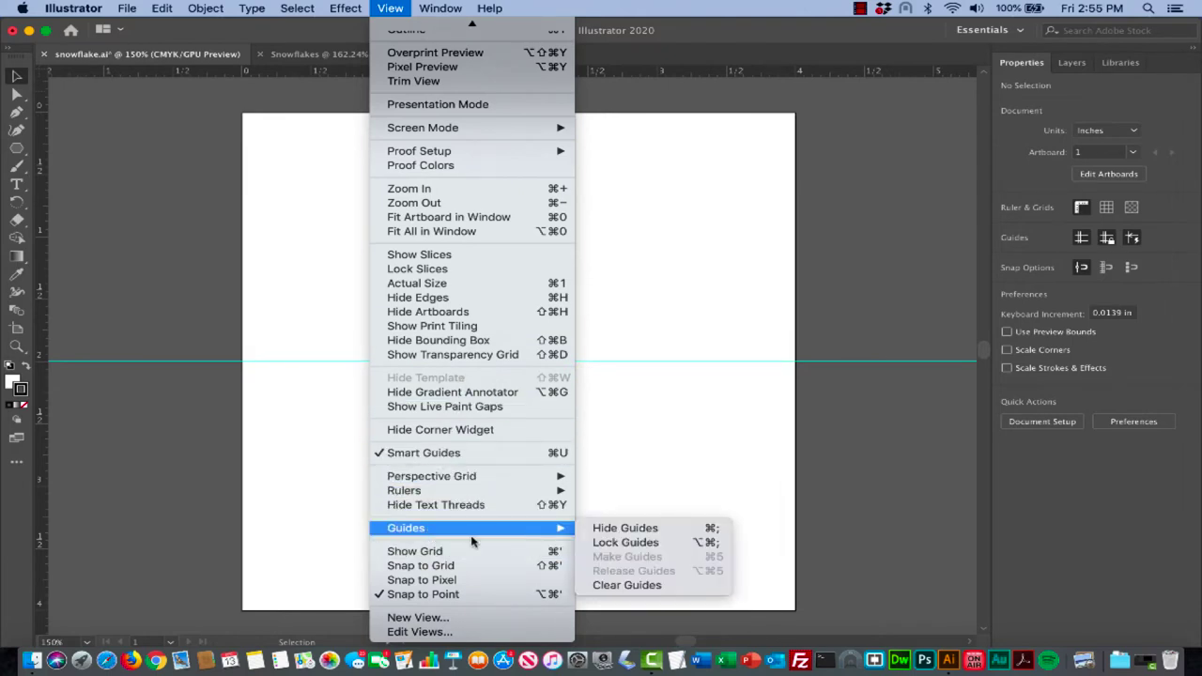
click(632, 587)
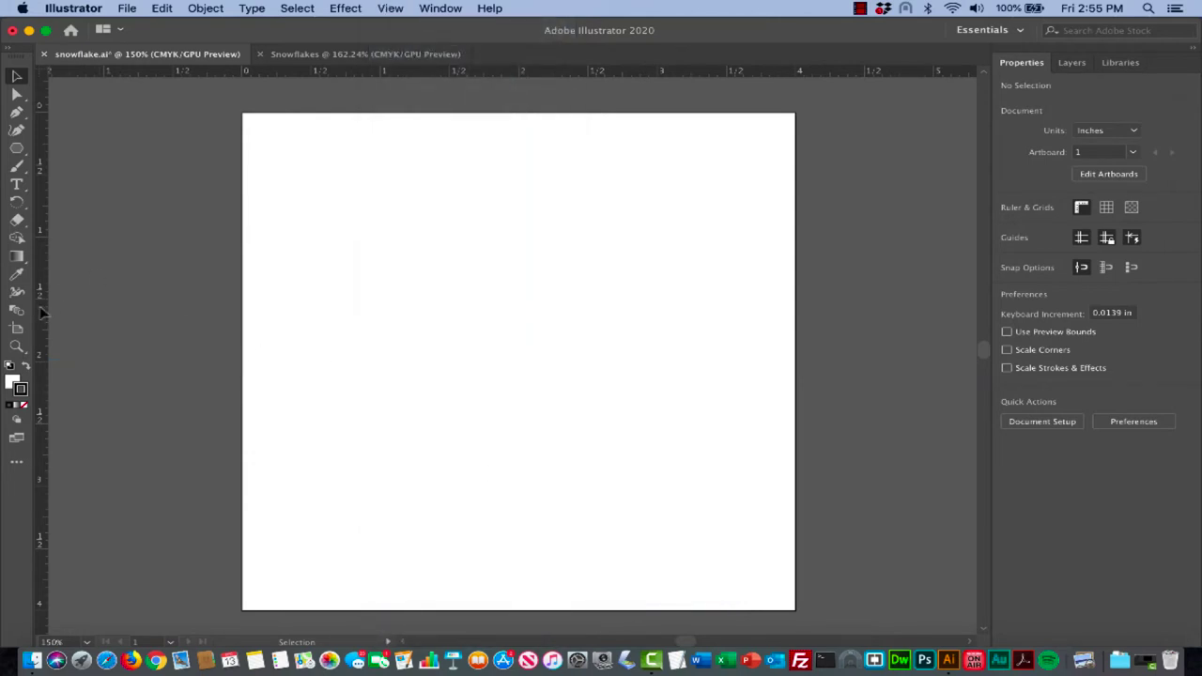
Drag out a vertical and a horizontal guide crossing at the artboard centre
drag(42, 313, 518, 291)
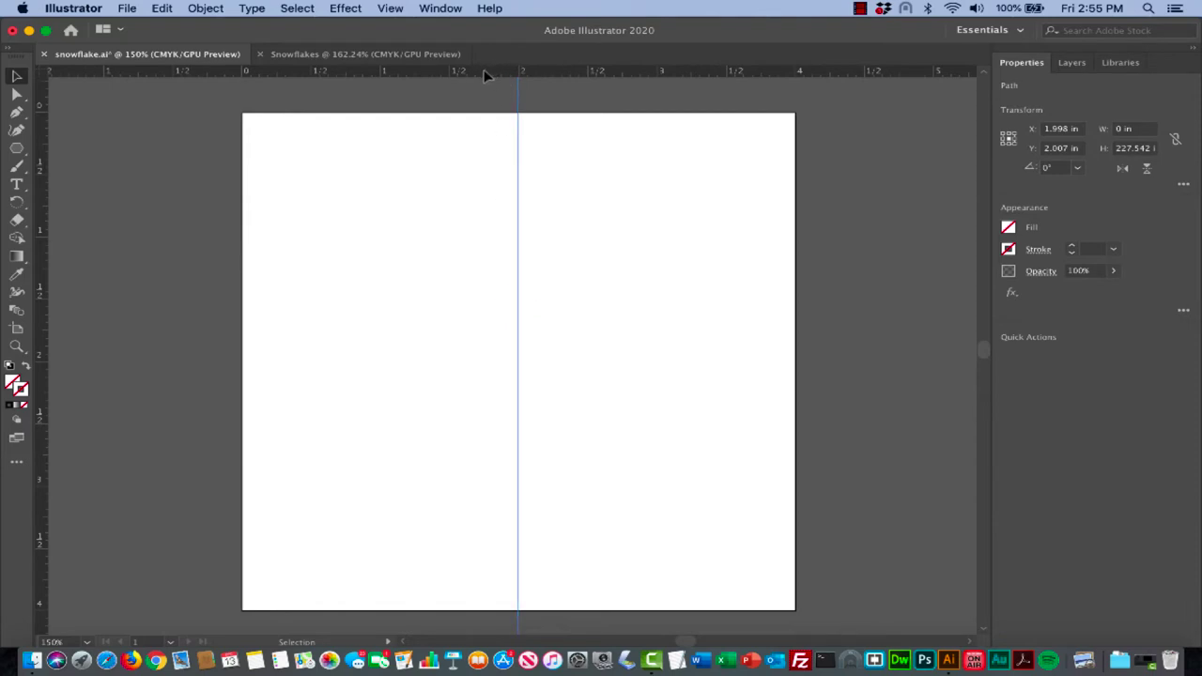
drag(487, 83, 445, 366)
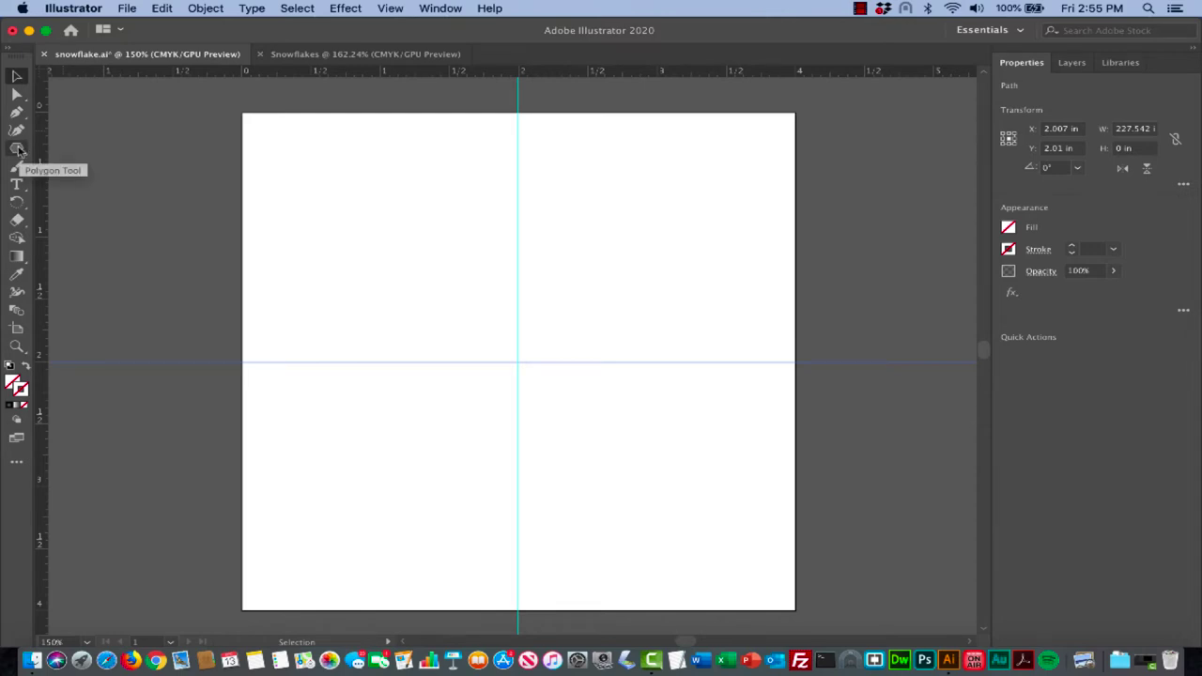
drag(19, 151, 66, 148)
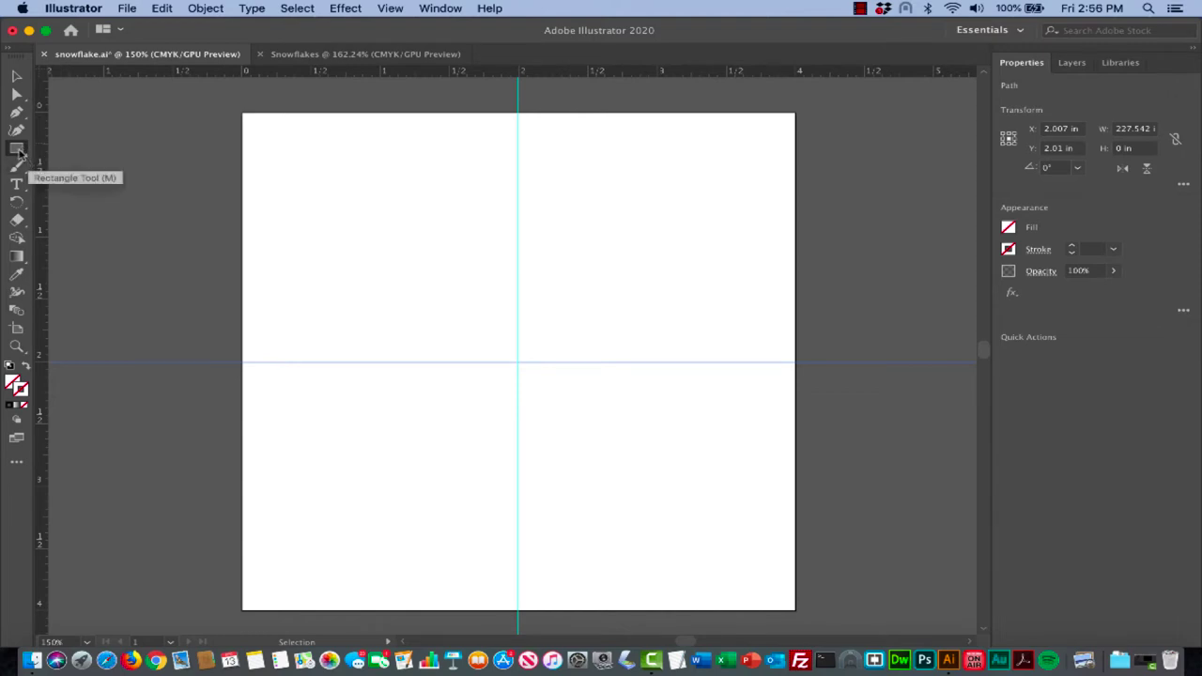
Select the Line Segment Tool from the Rectangle tool group
click(18, 152)
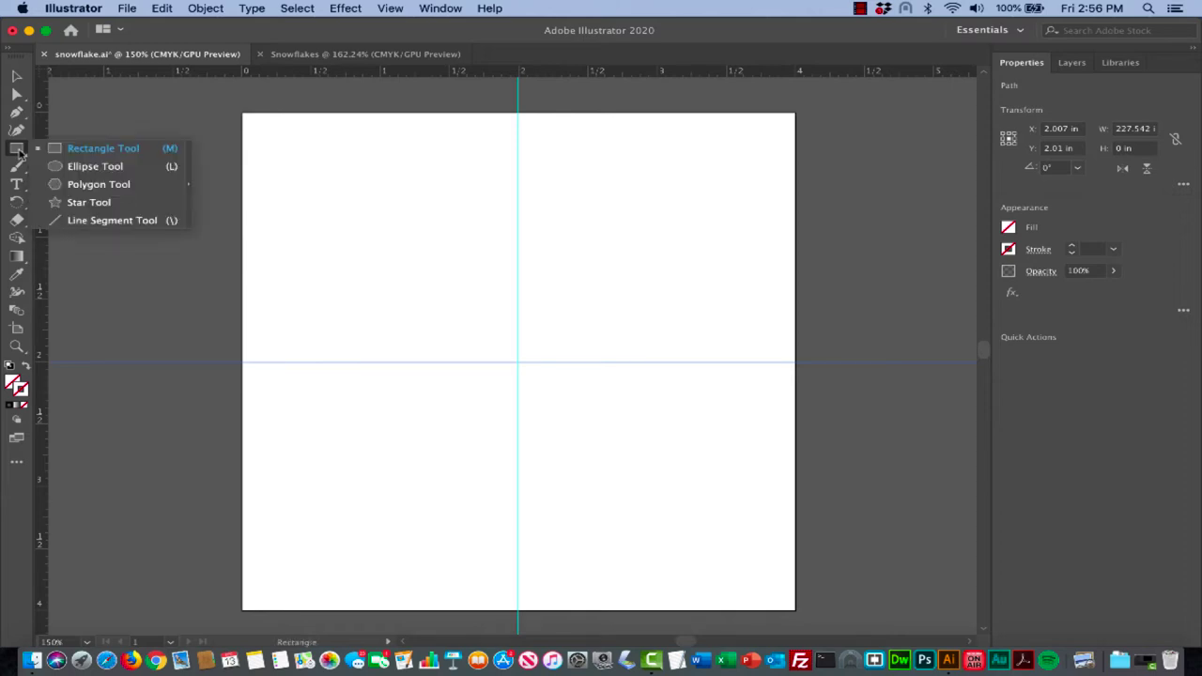
click(86, 221)
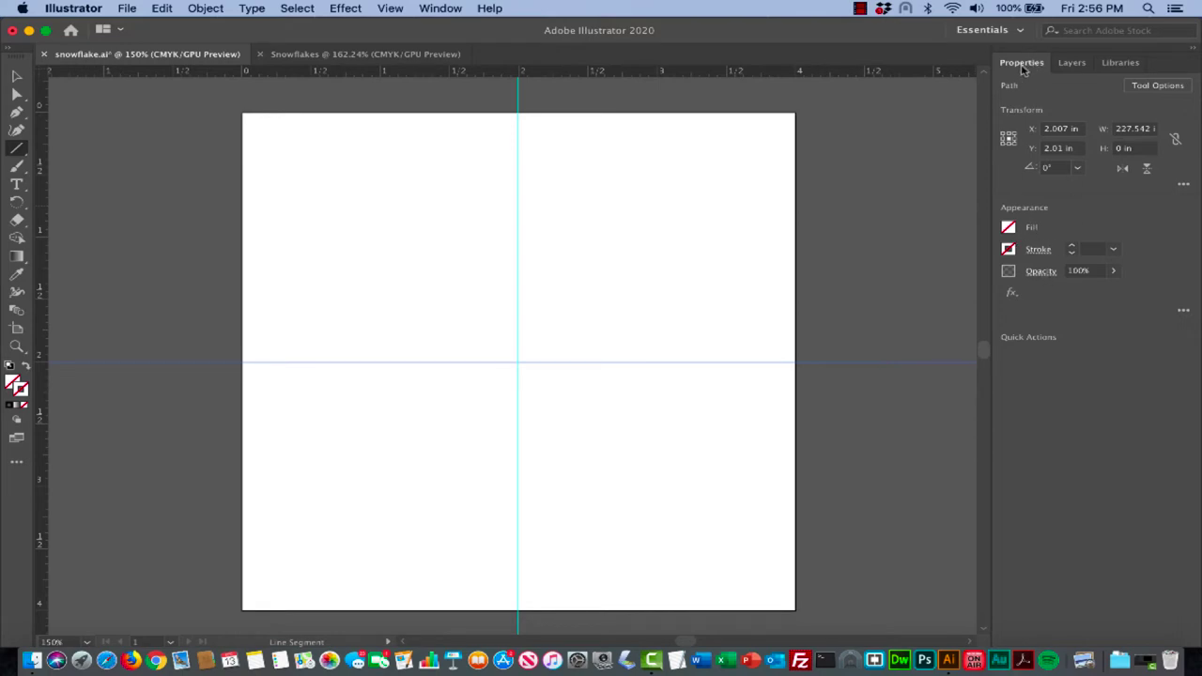
click(445, 9)
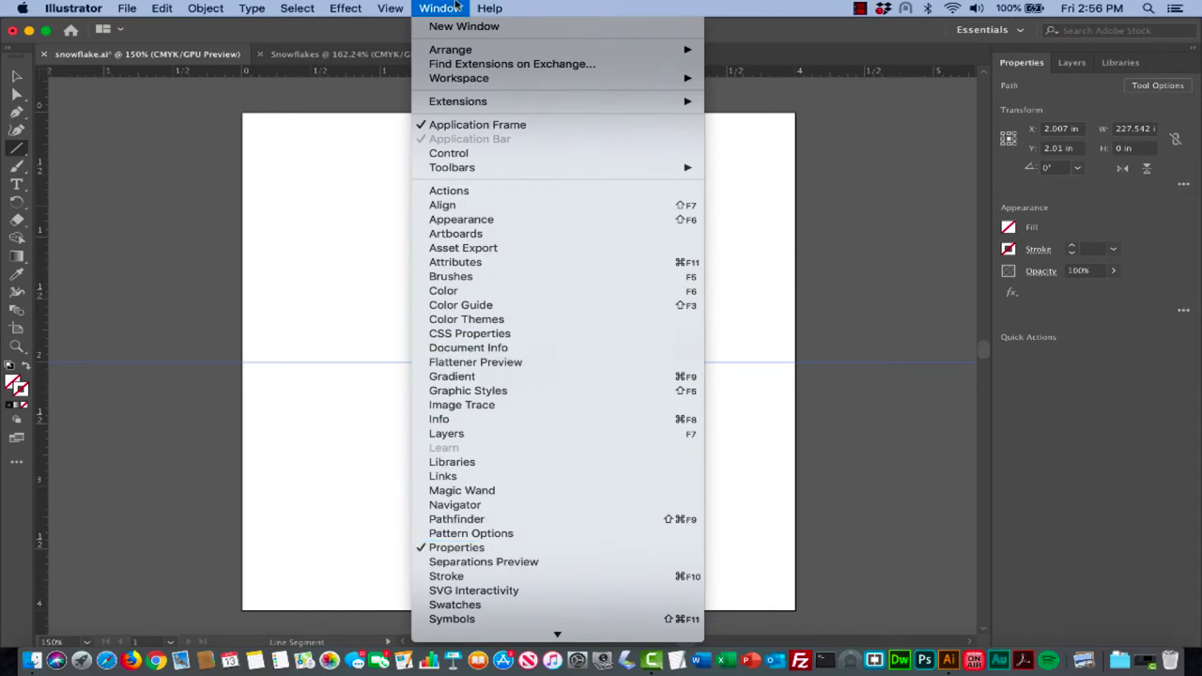
click(452, 7)
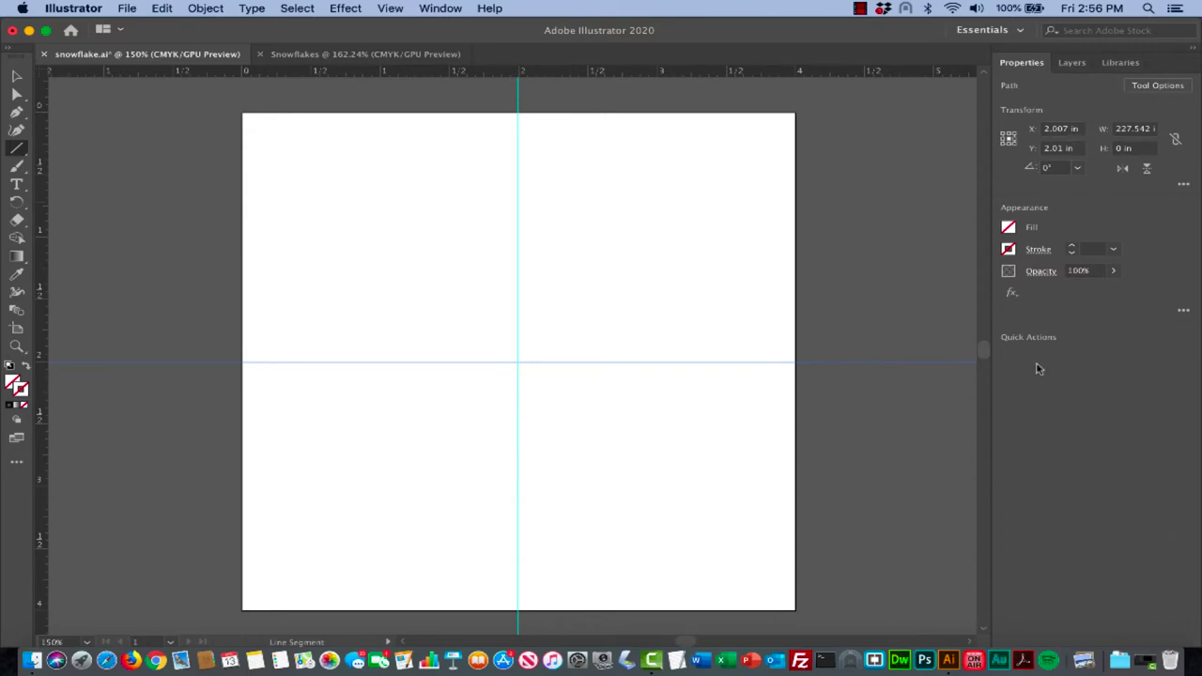
Glance at the Libraries panel options, then return to the Properties panel
click(1120, 66)
right_click(1120, 65)
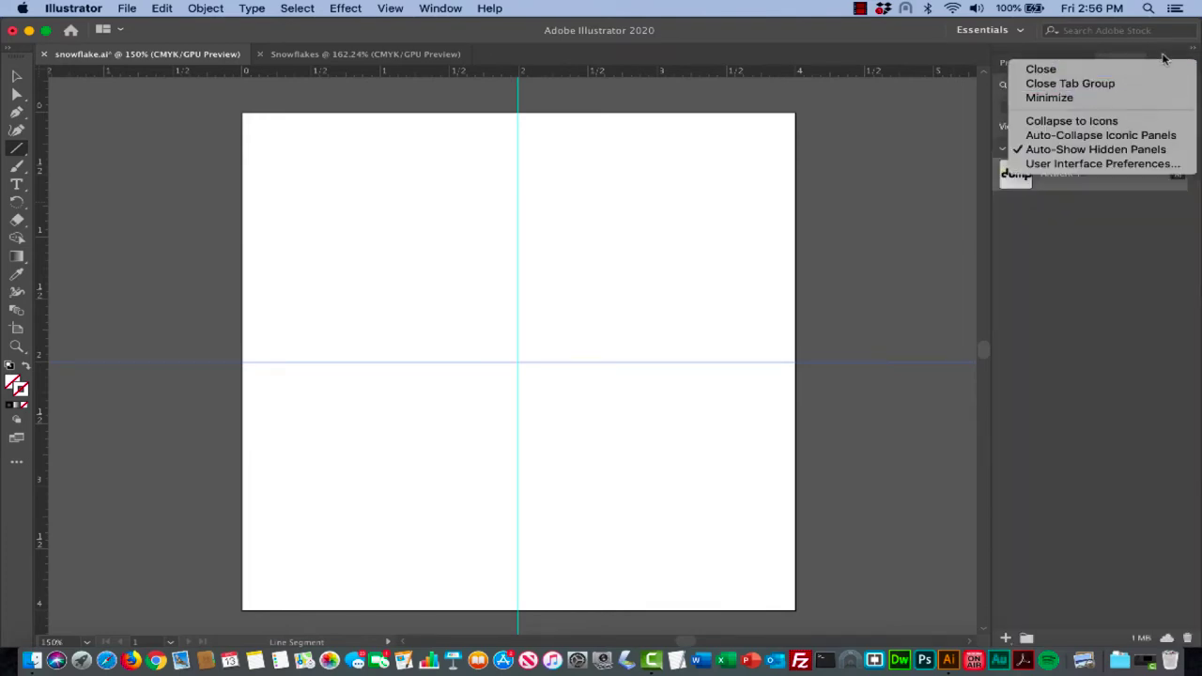
click(1163, 58)
click(1022, 62)
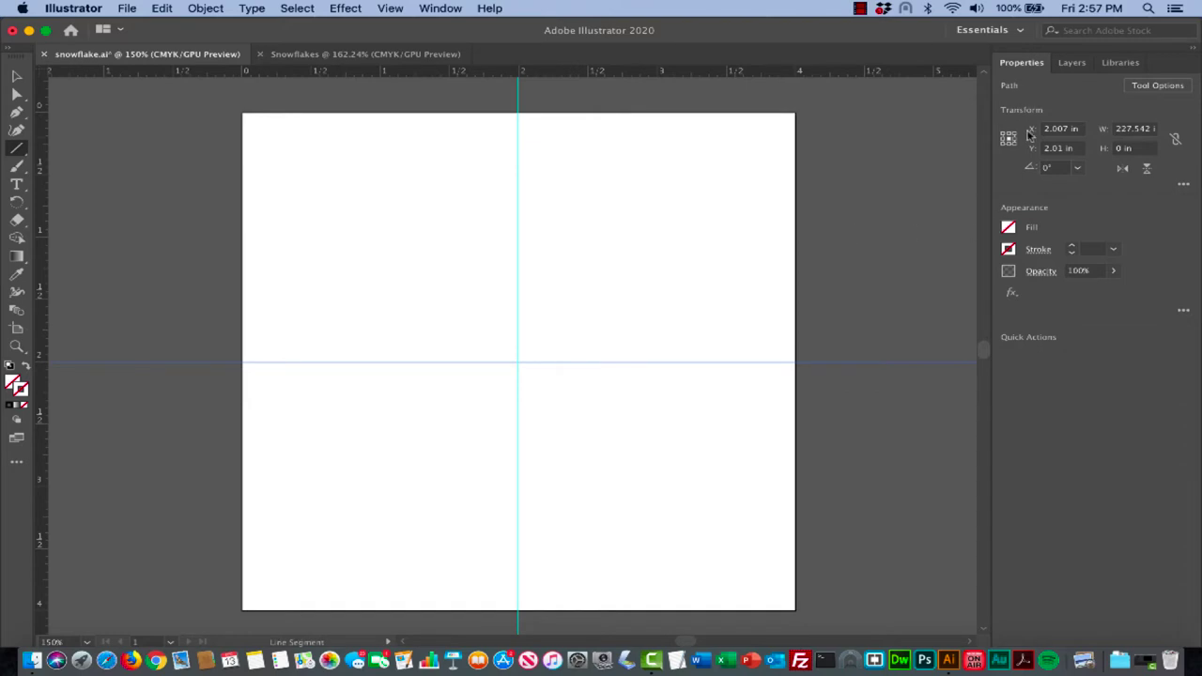
Give new lines a black stroke of 10 pt weight
click(1008, 250)
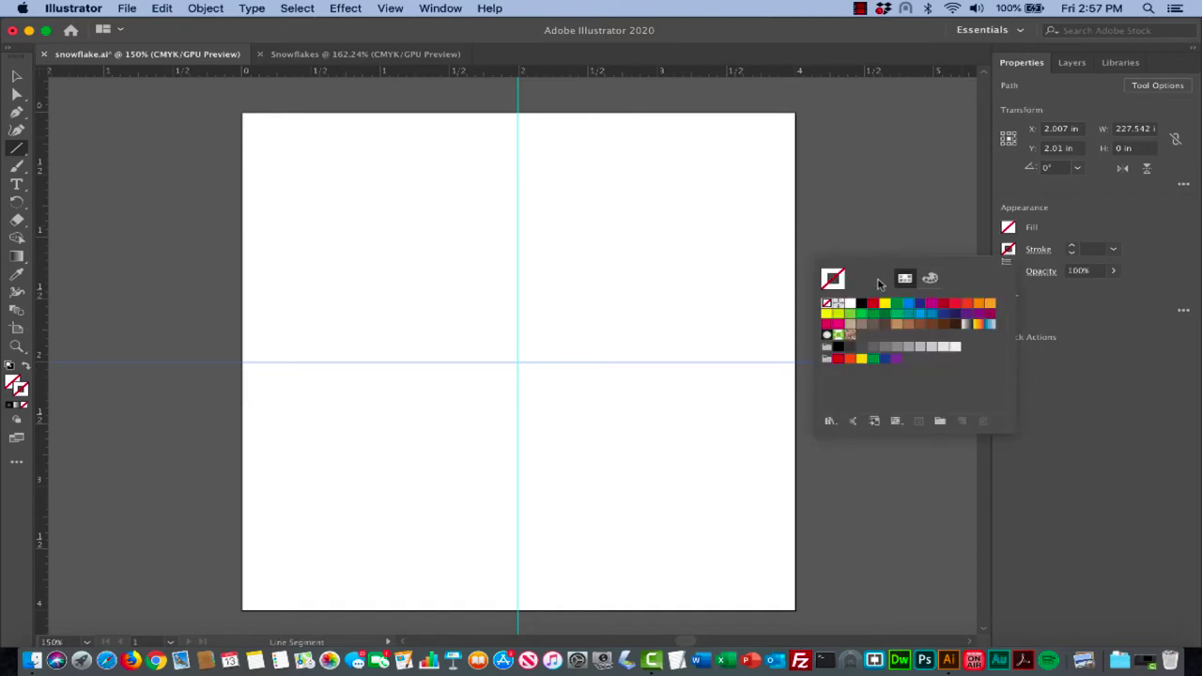
click(863, 305)
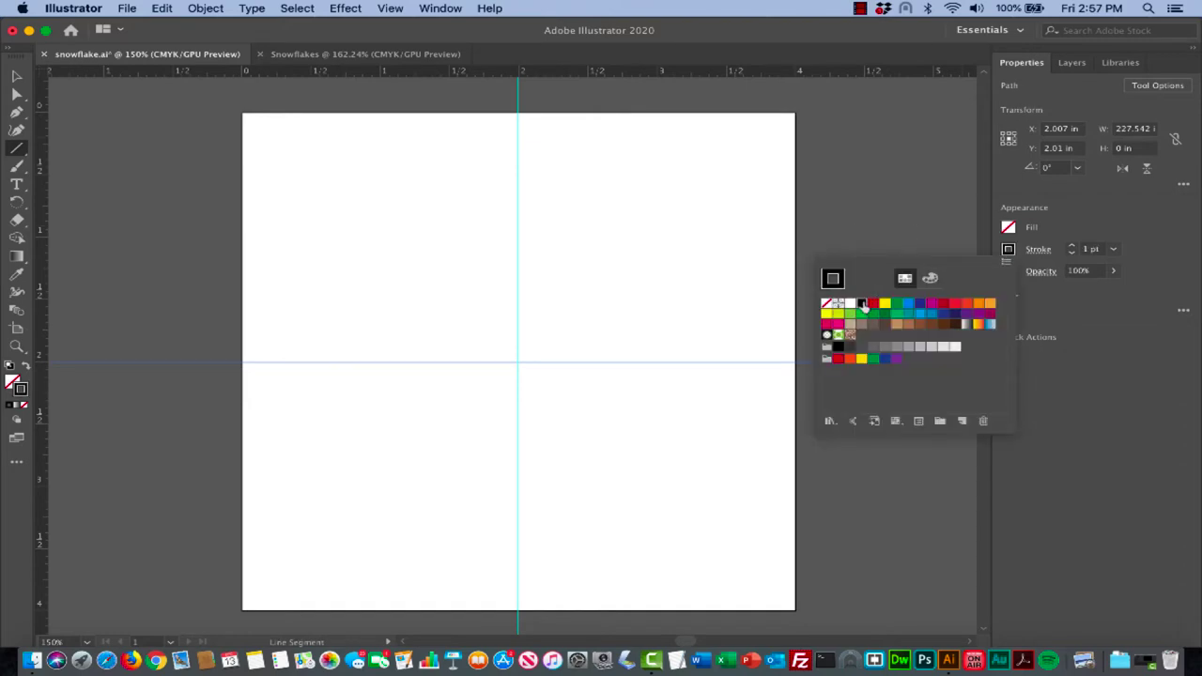
click(1065, 235)
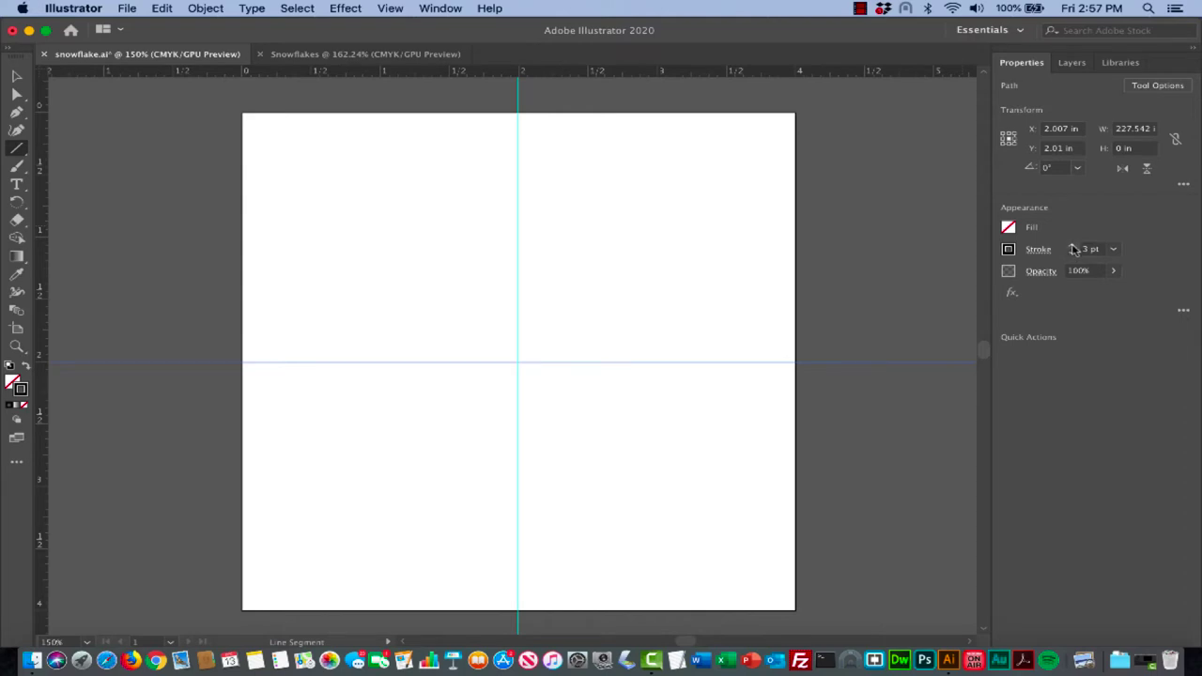
click(1074, 246)
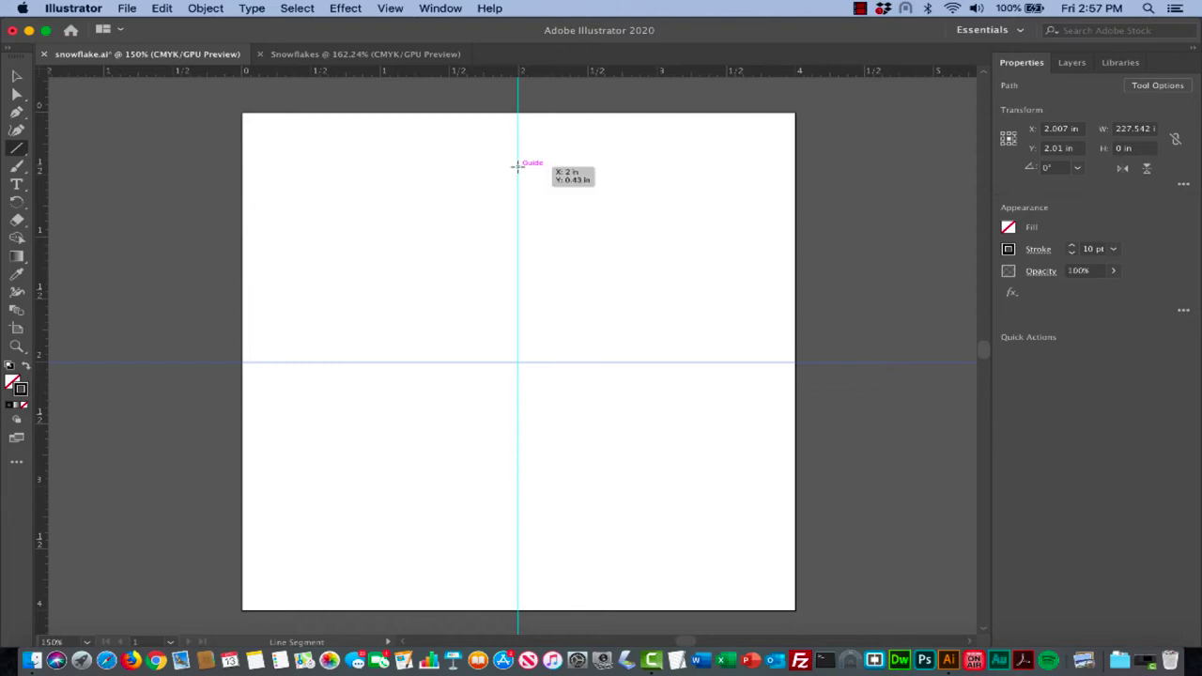
Draw the vertical stem down to the guide crossing and a short 45° branch near its top
drag(517, 165, 517, 361)
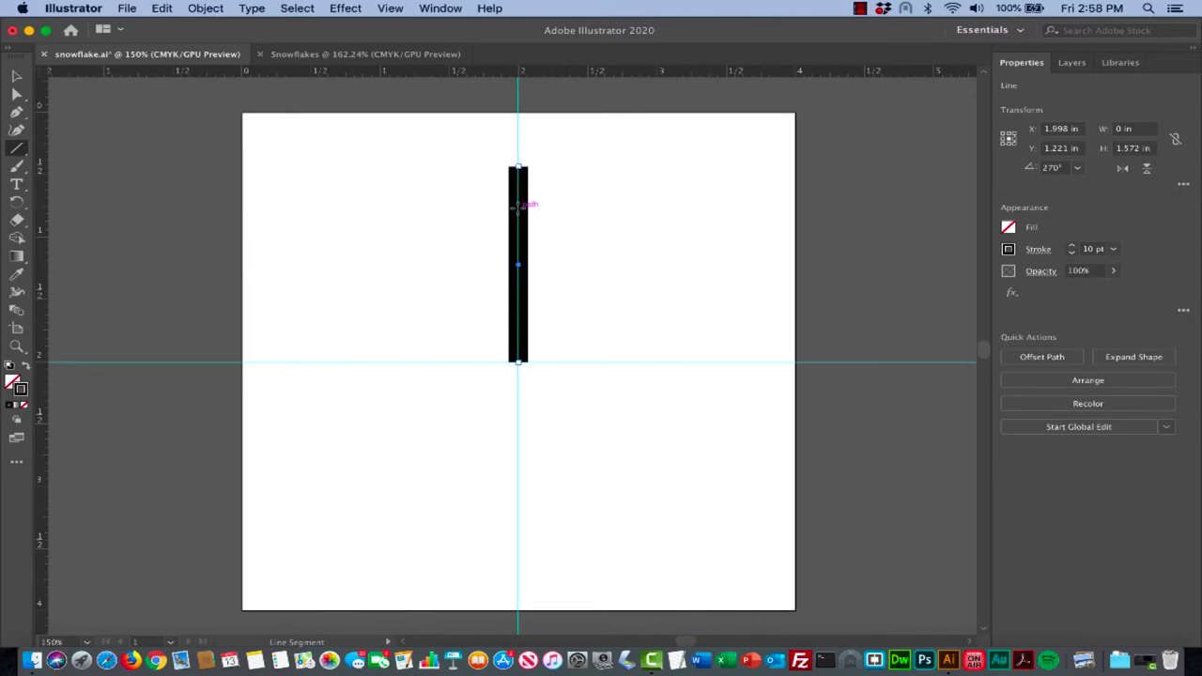
drag(519, 206, 519, 207)
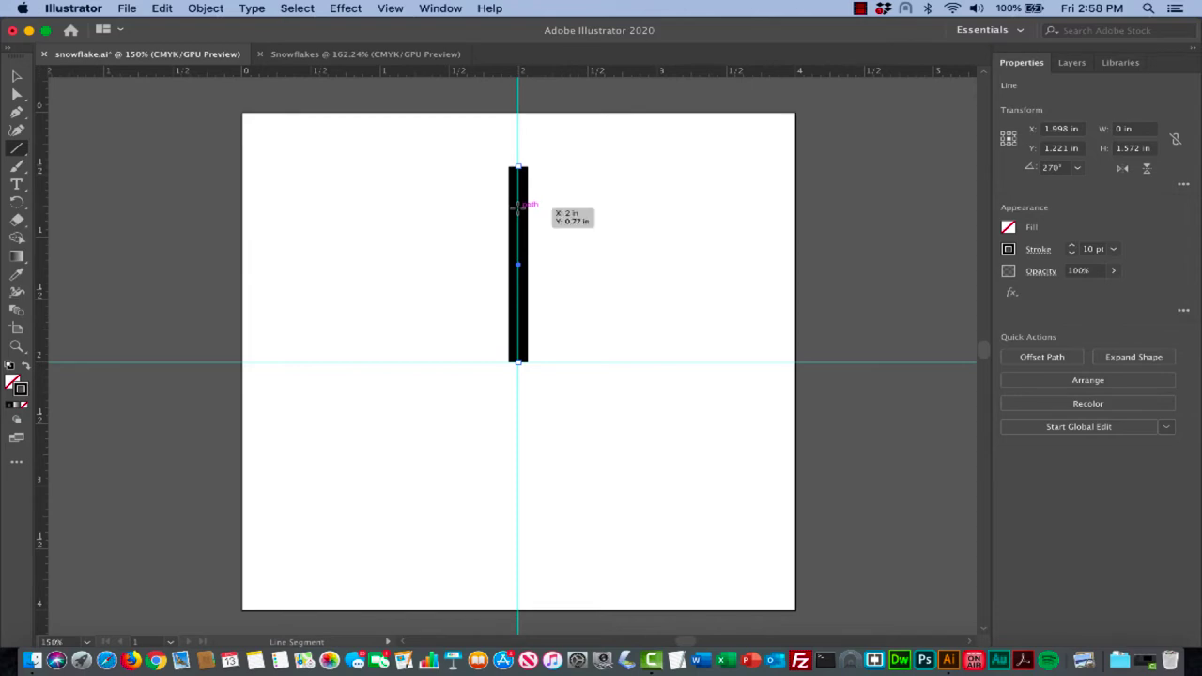
mouse_move(519, 207)
mouse_down()
mouse_move(571, 206)
mouse_move(573, 183)
mouse_move(561, 187)
mouse_up()
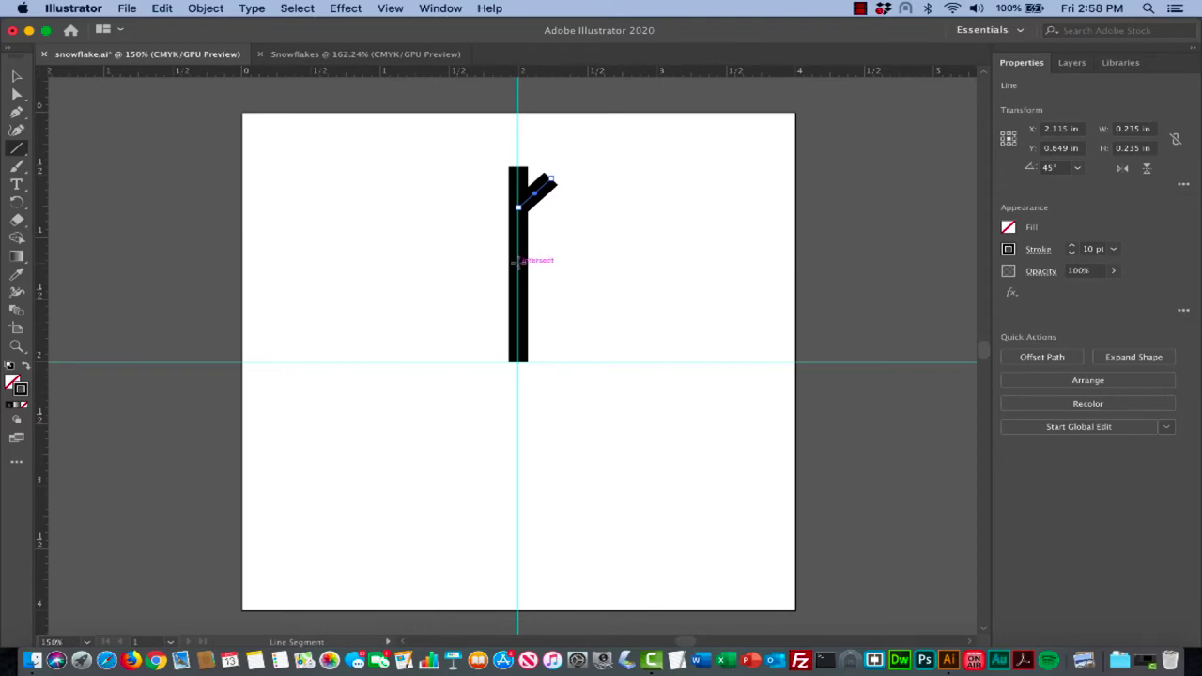
Nudge the short branch lower and draw a longer 45° branch further down the stem
click(17, 79)
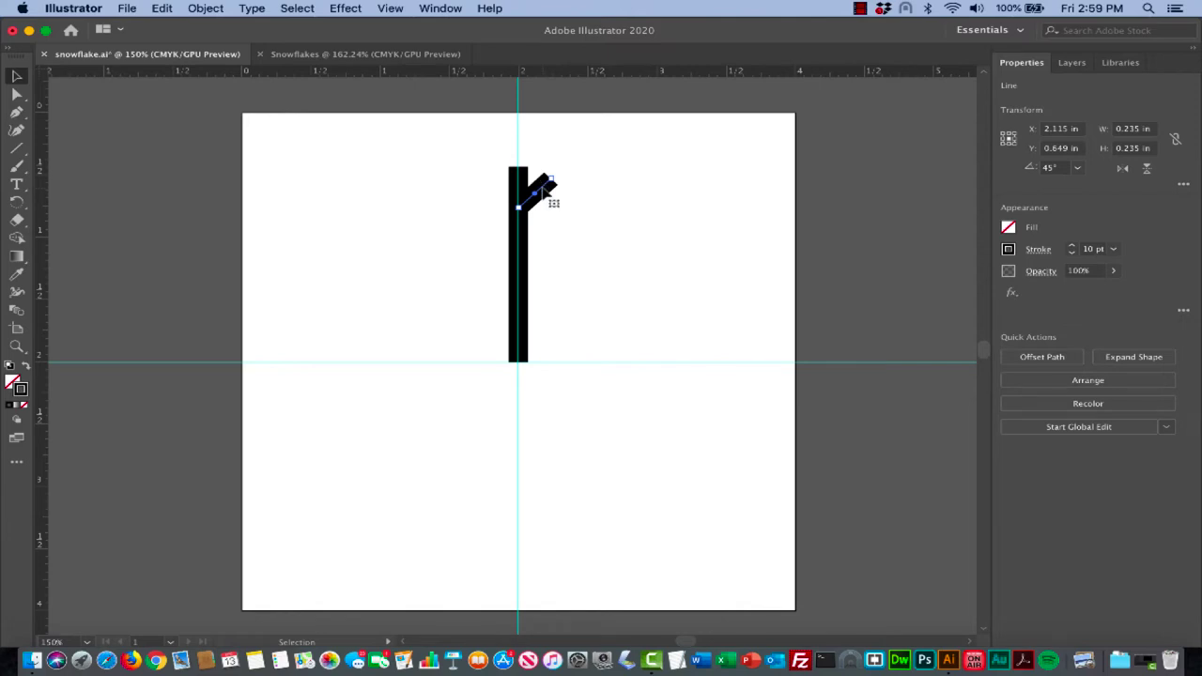
drag(549, 193, 548, 218)
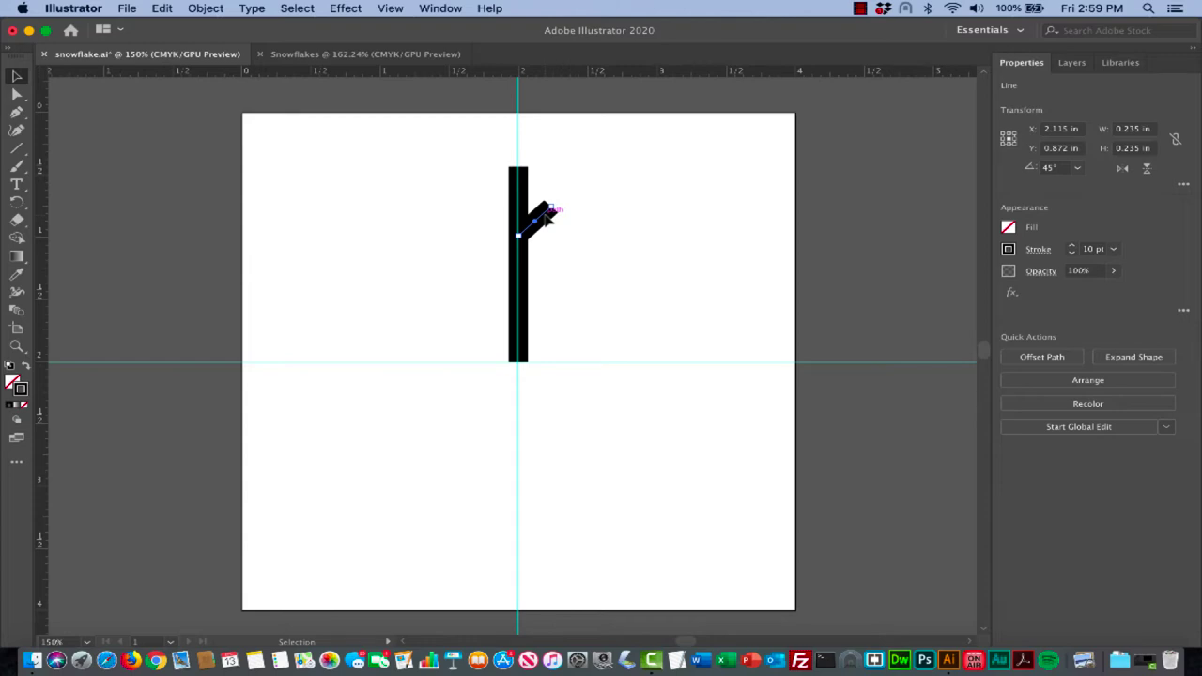
click(17, 149)
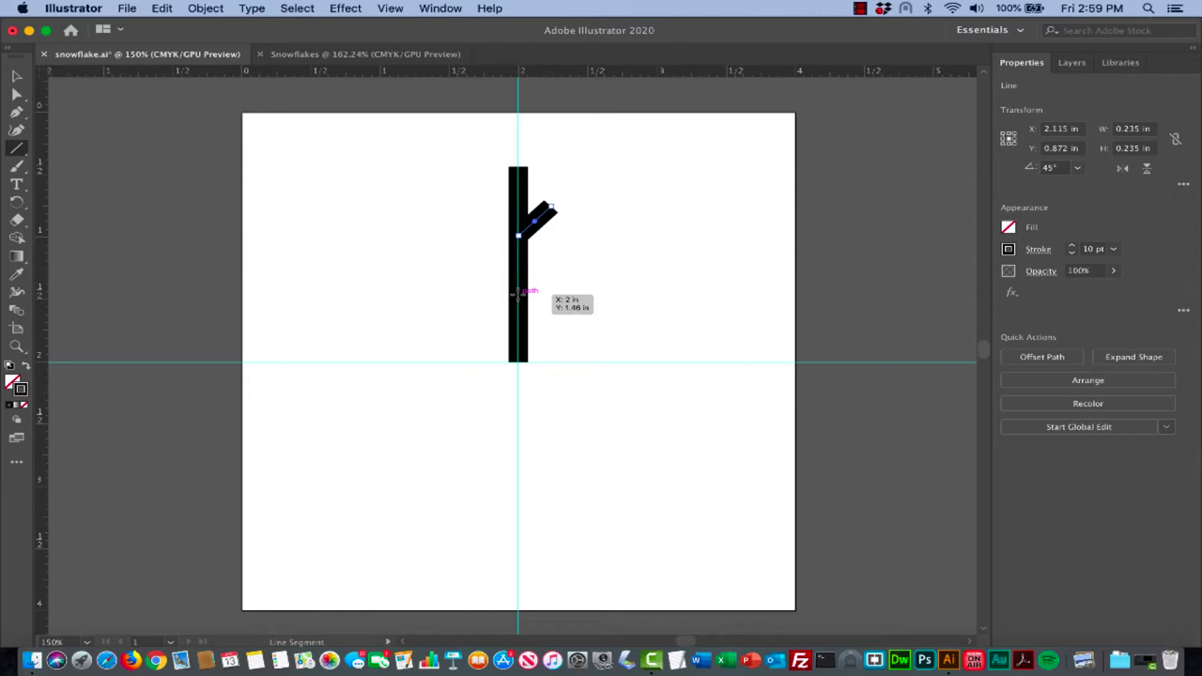
drag(519, 292, 589, 233)
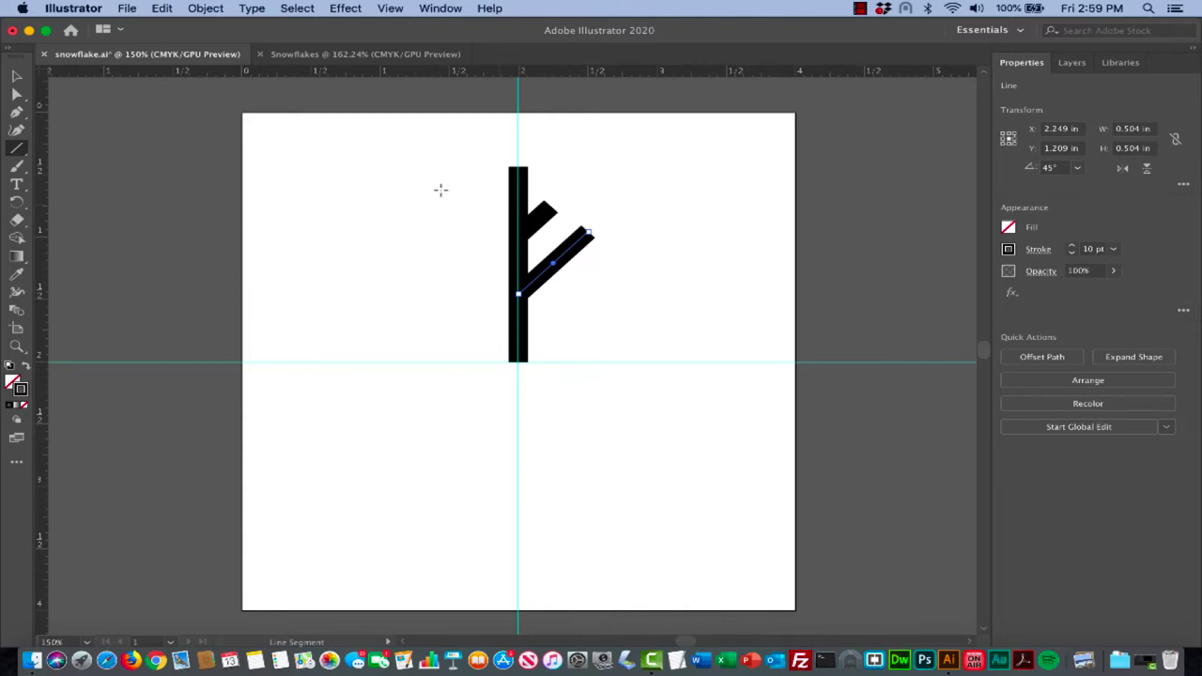
Reflect a copy of the long branch across a vertical axis at its base on the stem
click(18, 204)
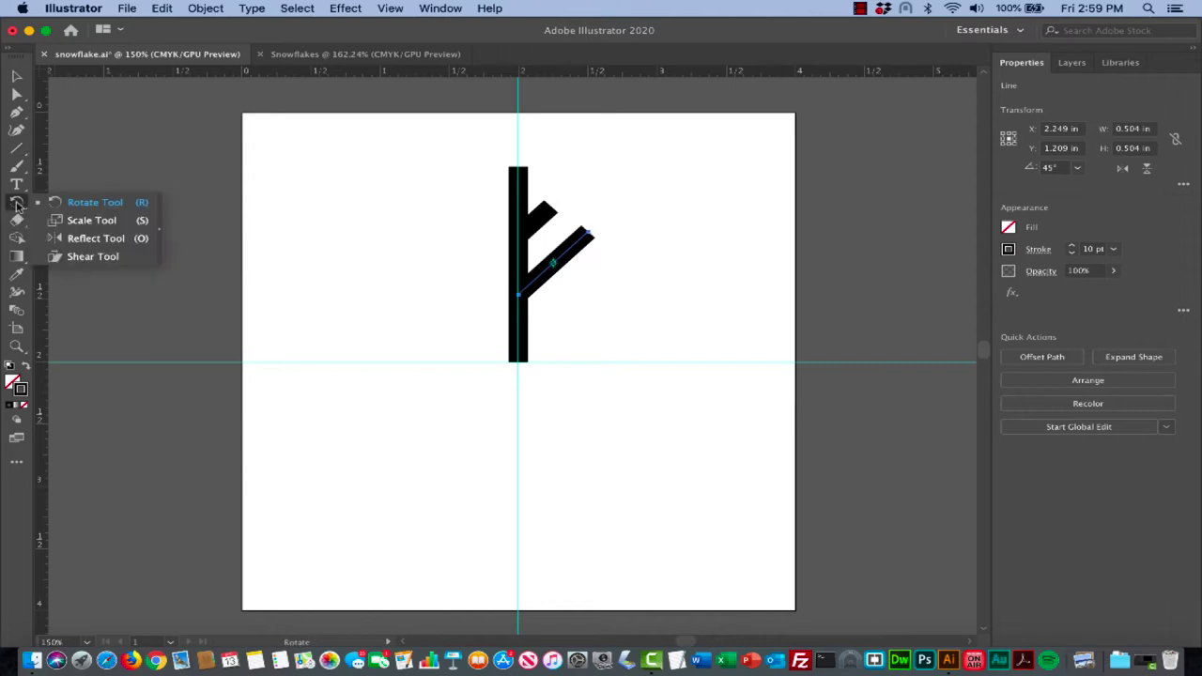
click(80, 240)
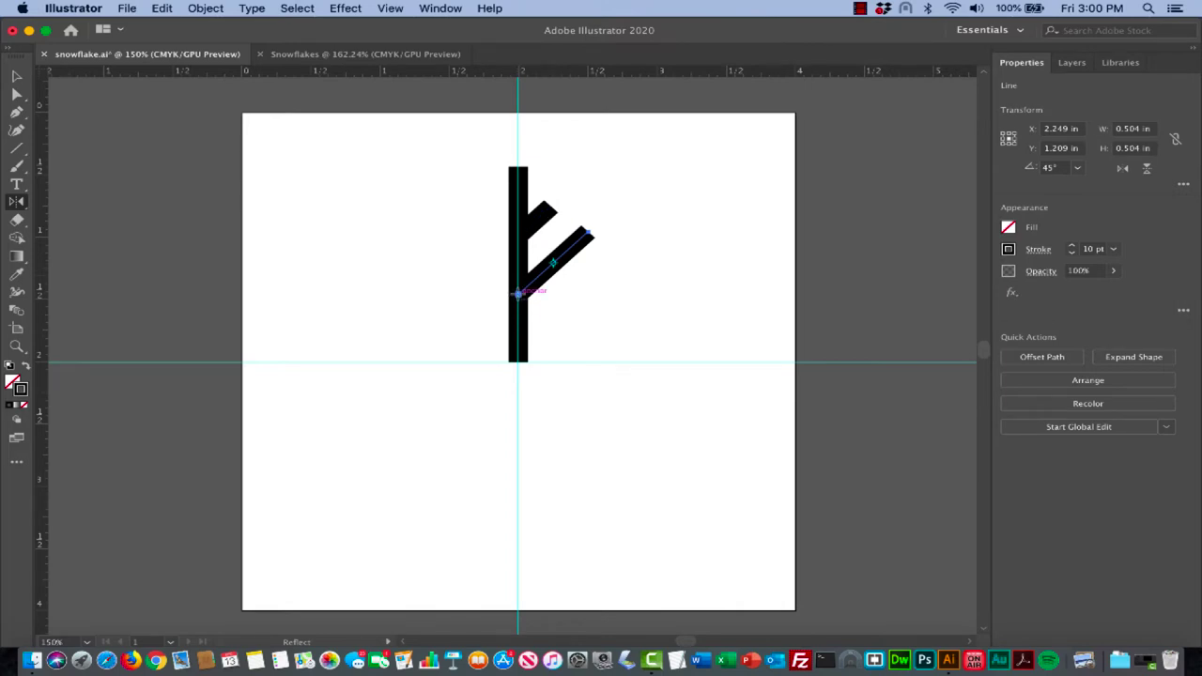
alt+click(518, 293)
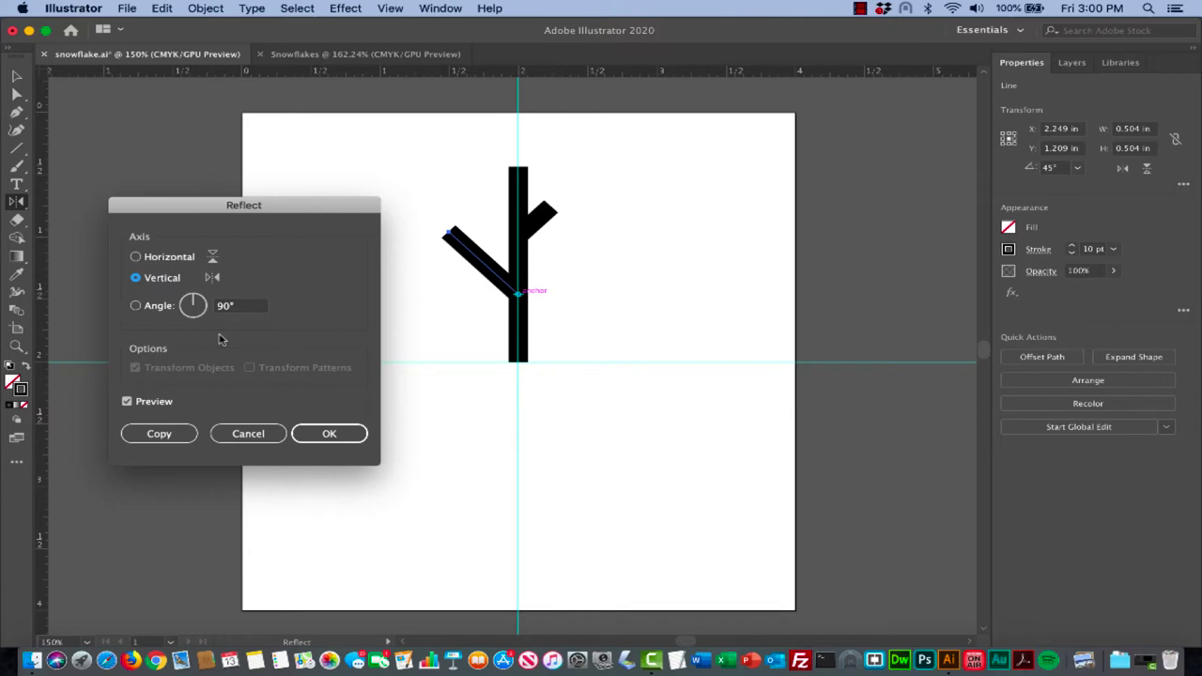
click(159, 434)
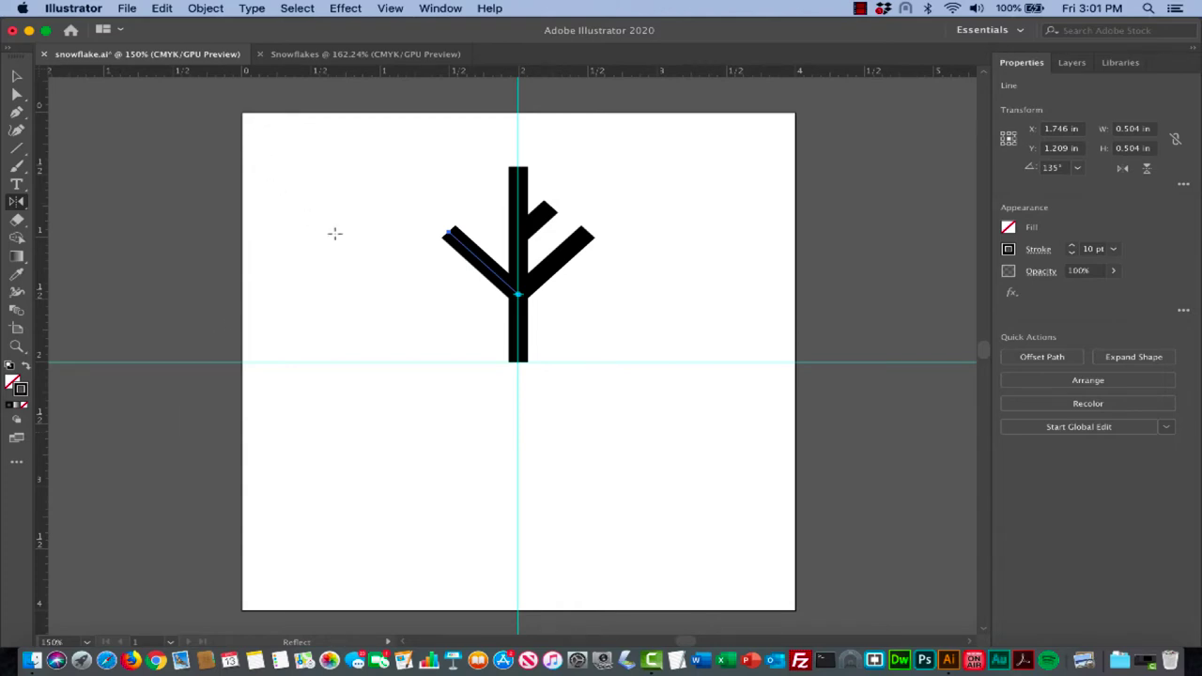
Mirror a copy of the short upper branch to the stem's left side, then deselect
key(v)
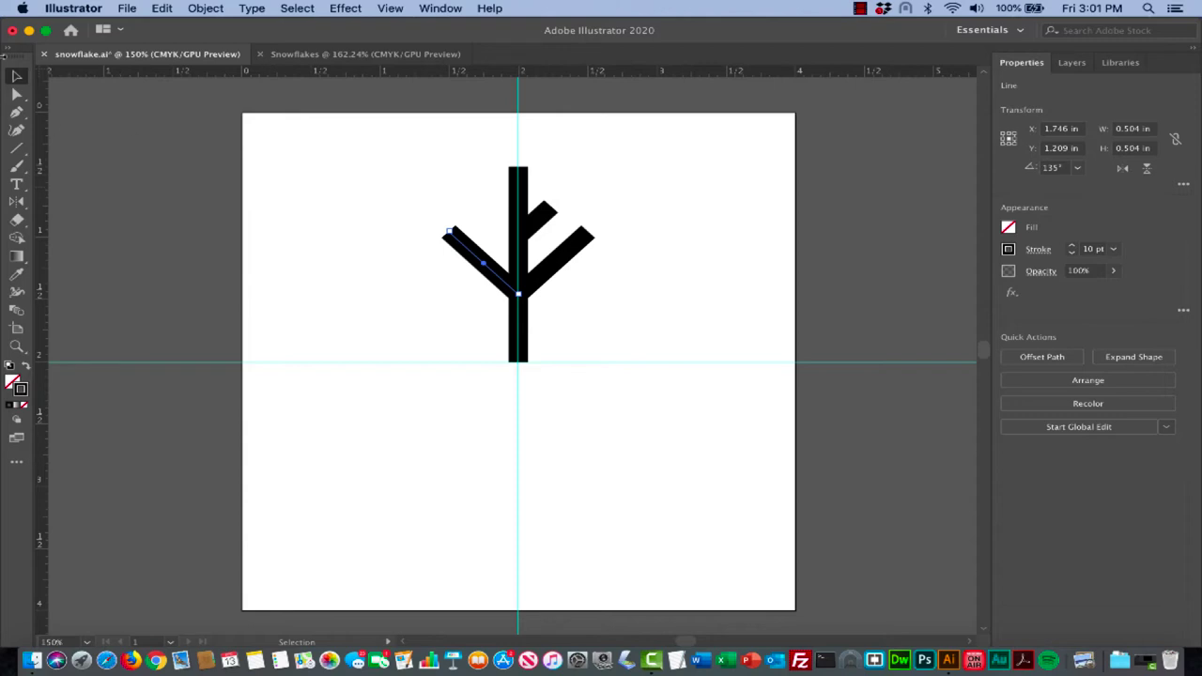
click(546, 216)
key(o)
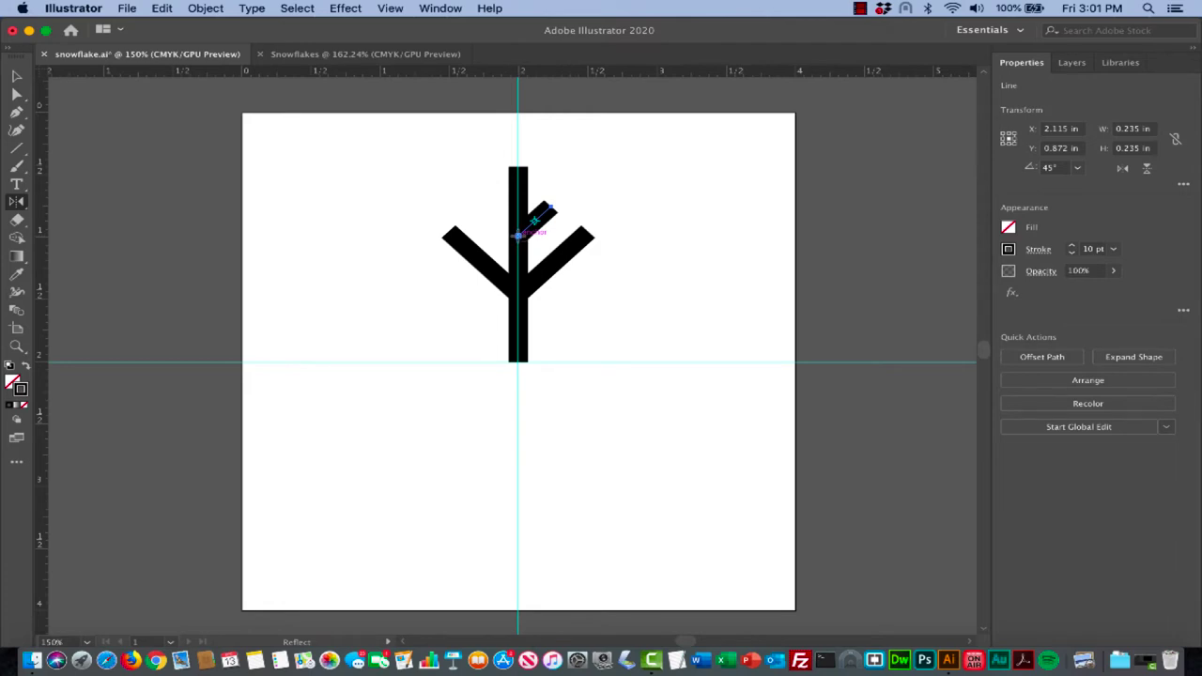
alt+click(518, 235)
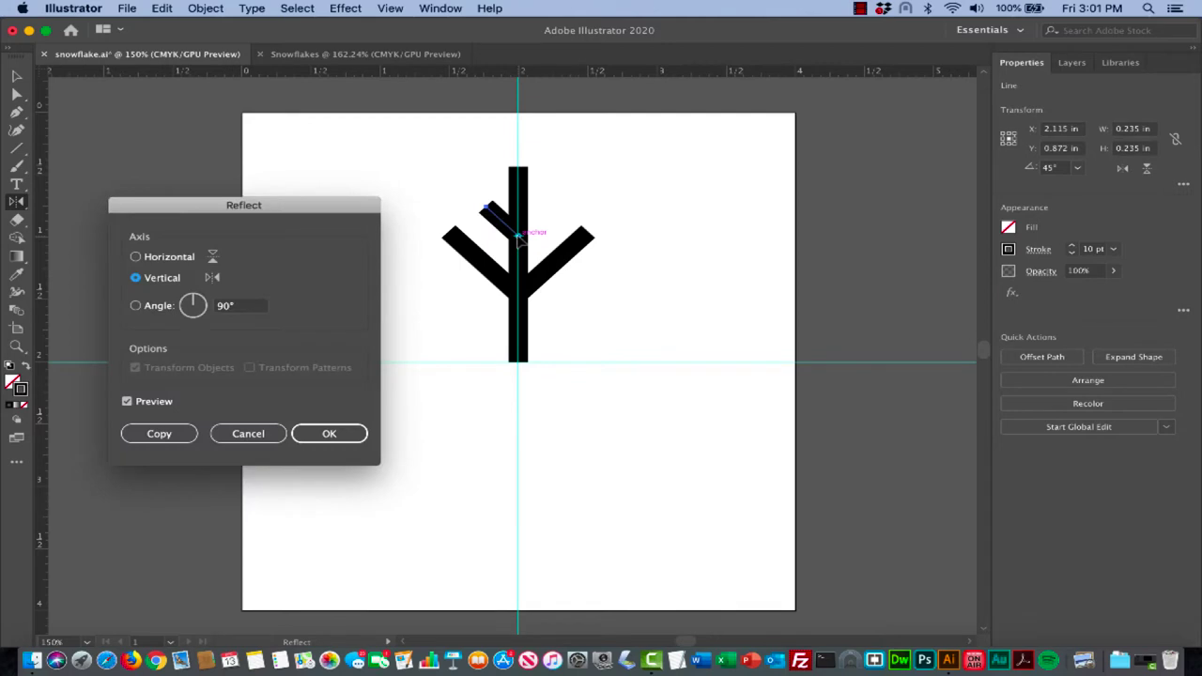
click(165, 434)
click(159, 434)
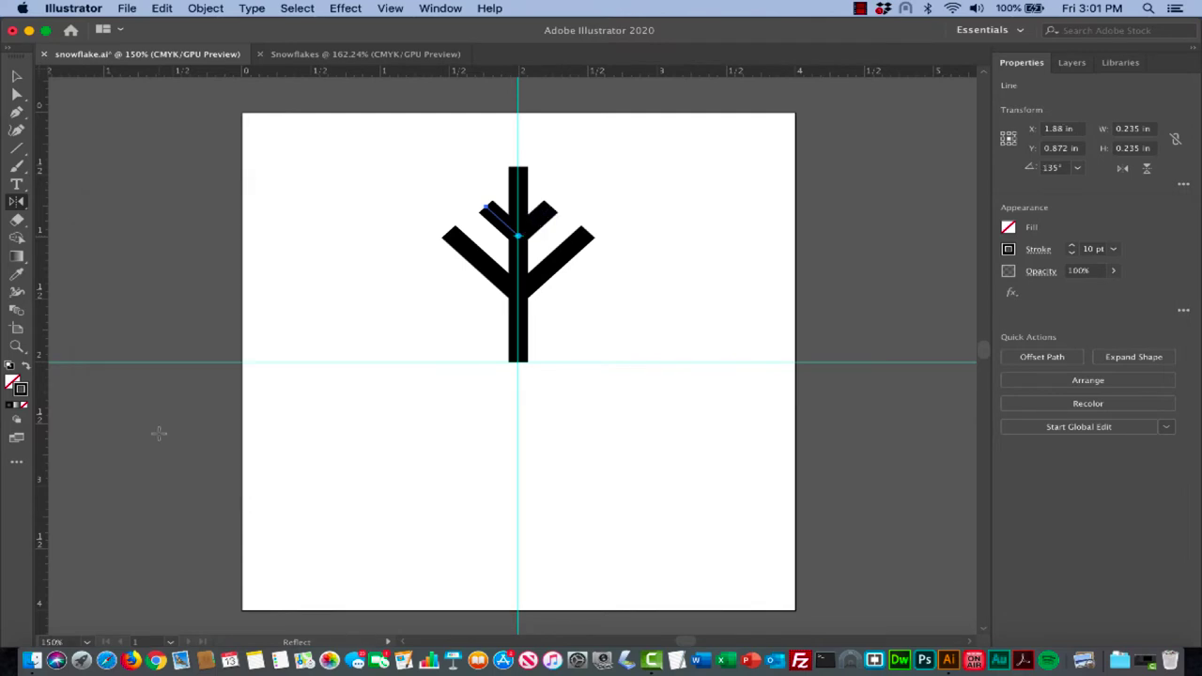
key(v)
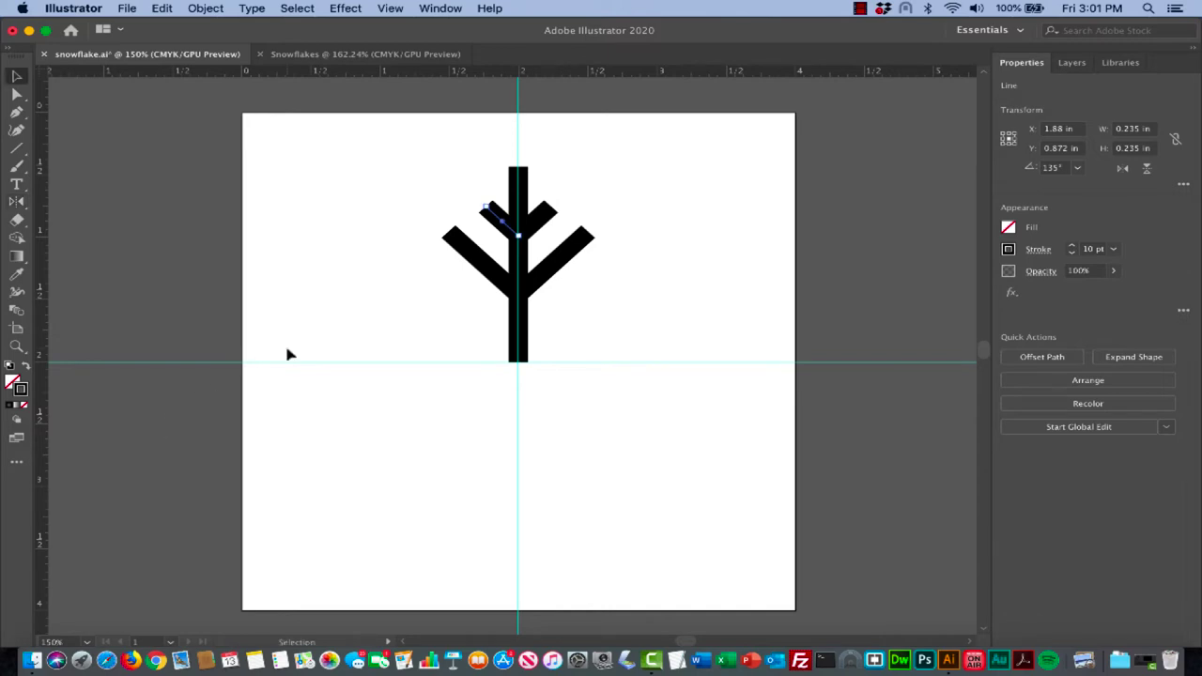
click(337, 296)
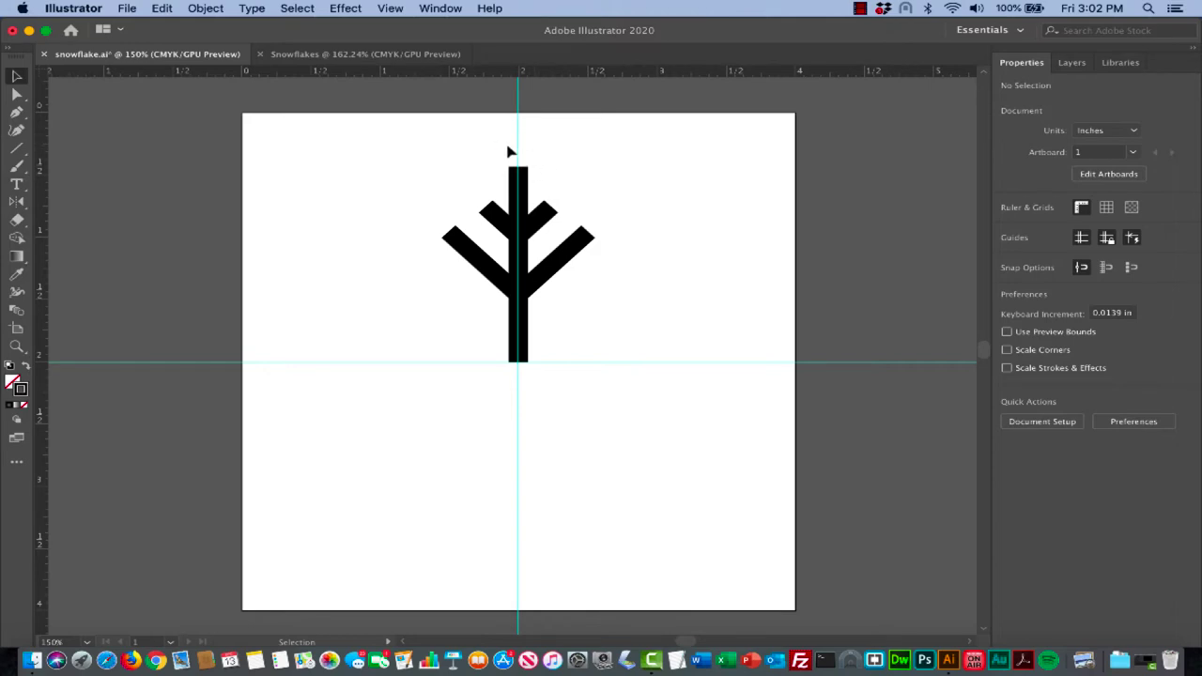
Choose the Polygon tool and set Stroke to None and Fill to solid black
click(16, 150)
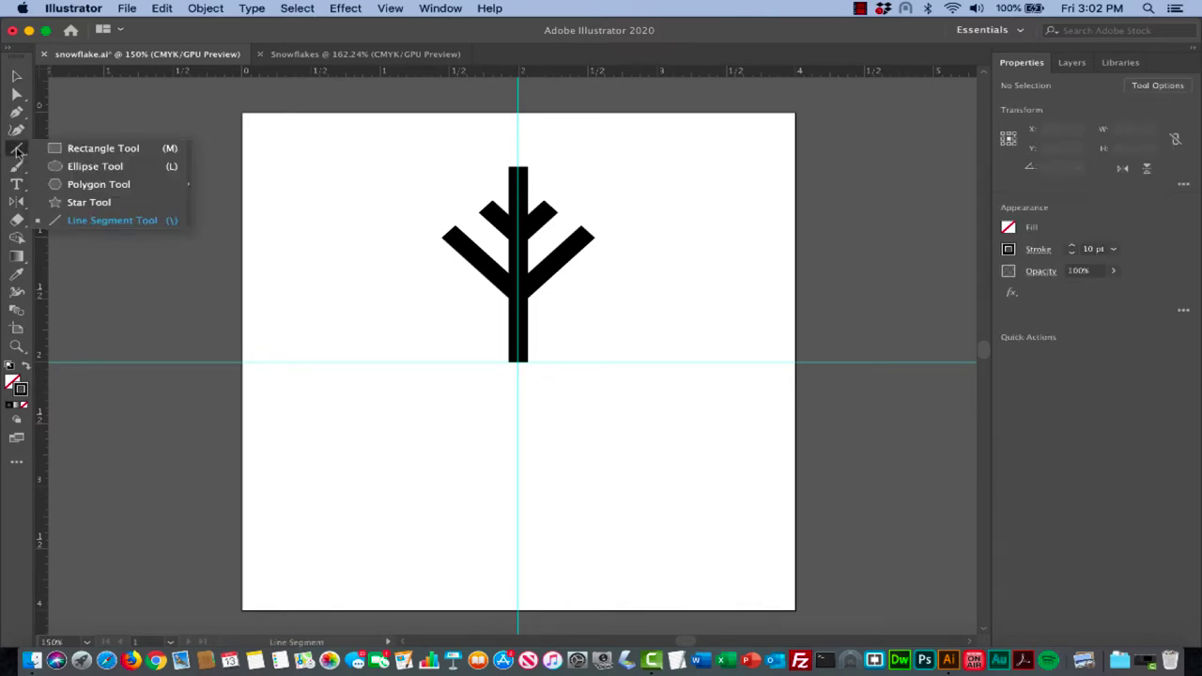
click(66, 185)
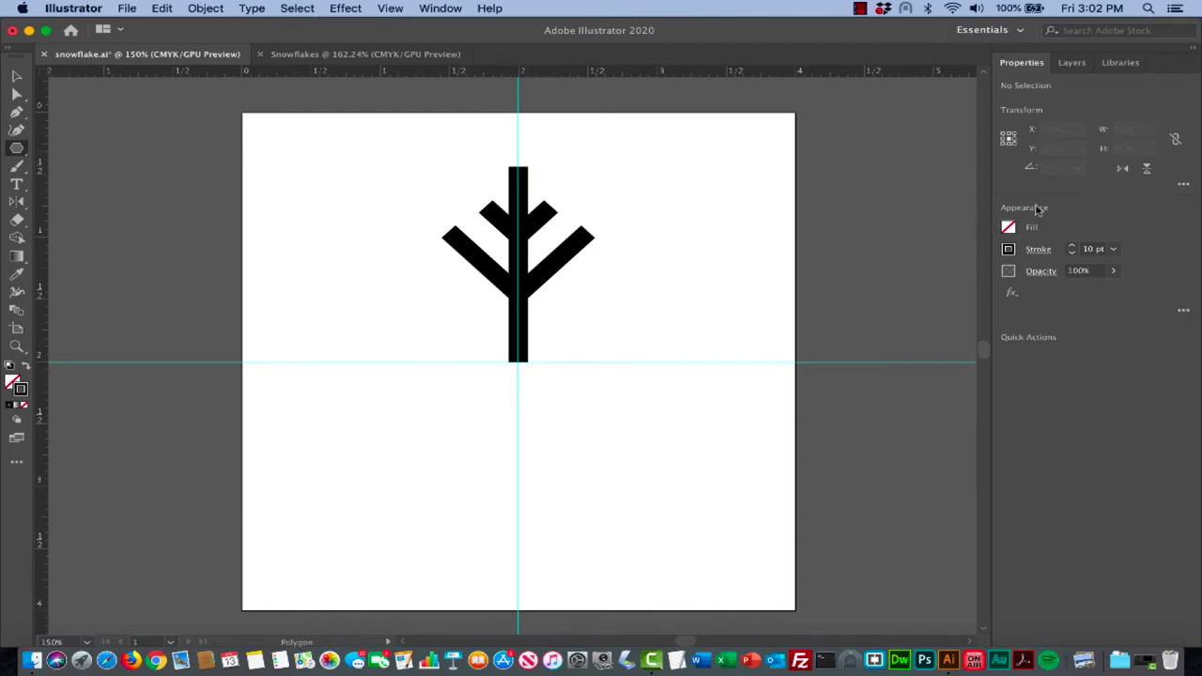
click(1009, 250)
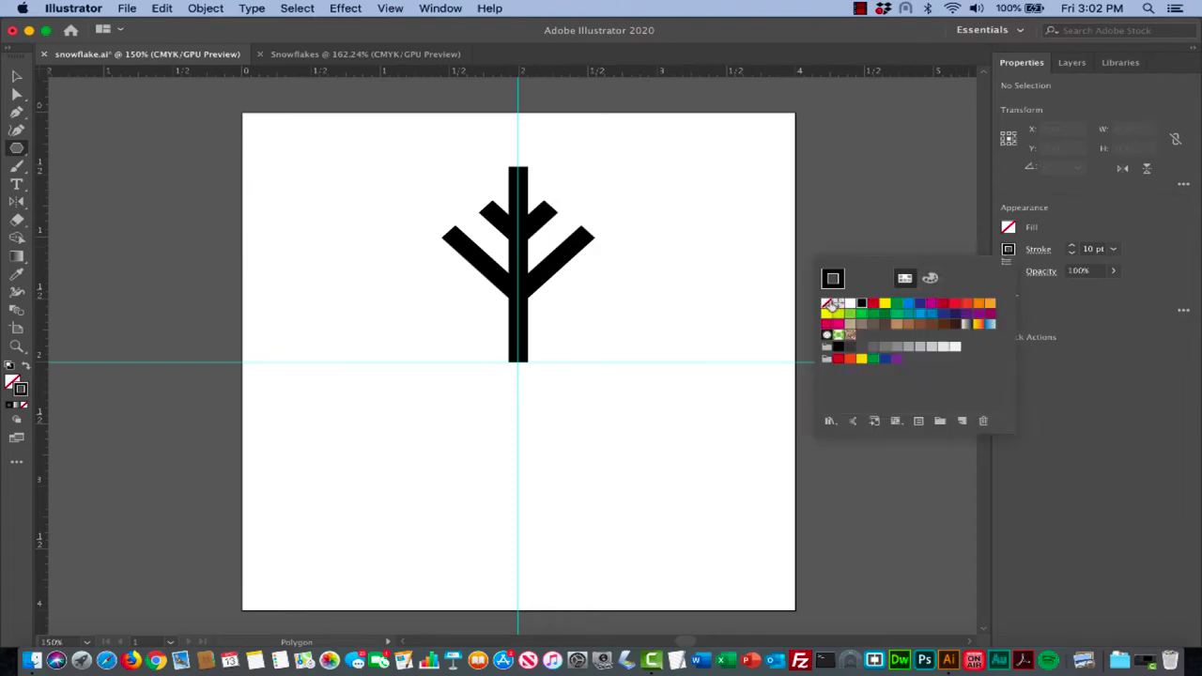
click(827, 303)
click(1011, 231)
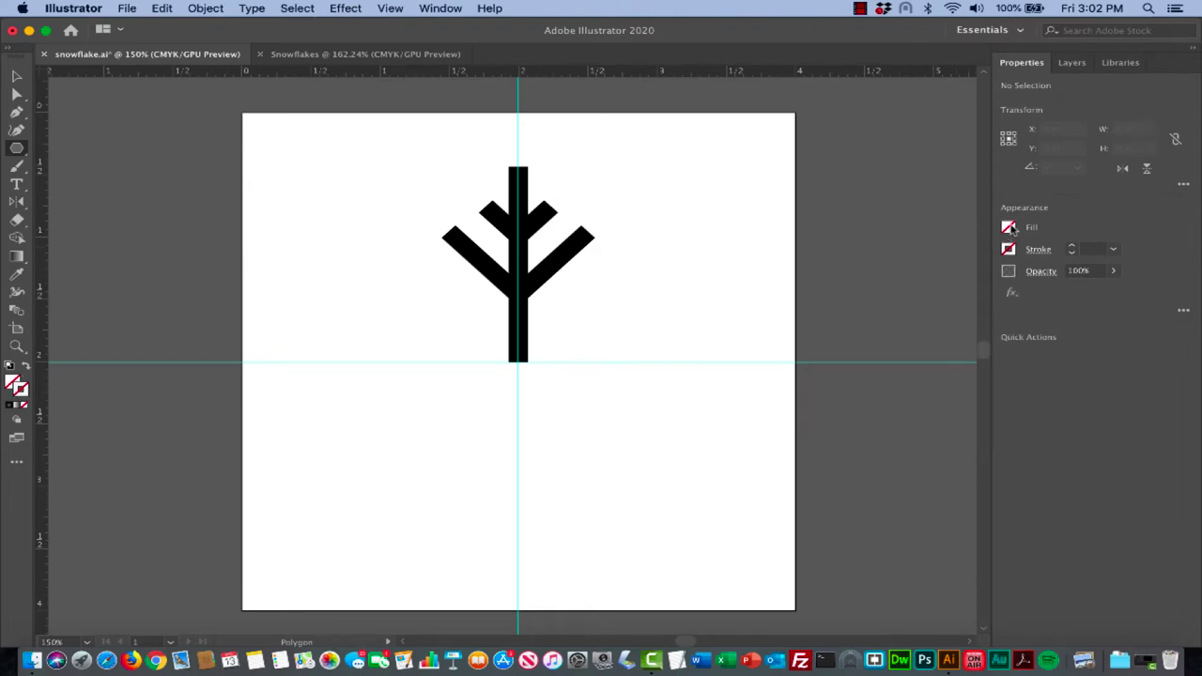
click(1010, 229)
click(861, 281)
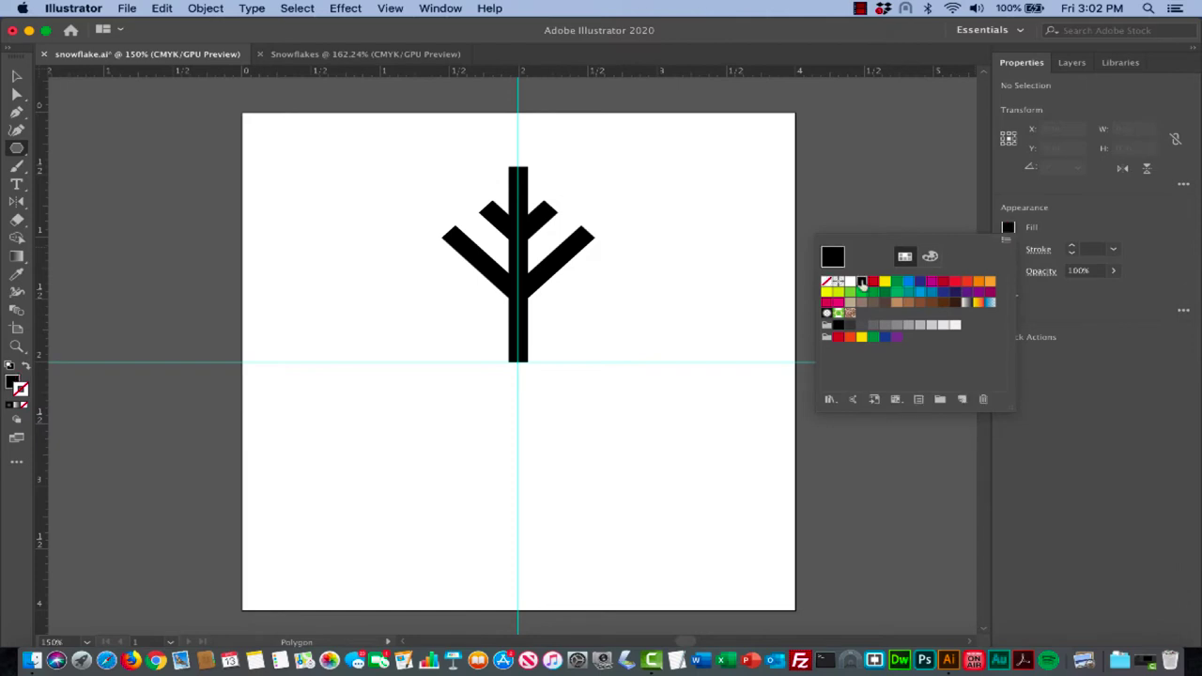
click(1073, 230)
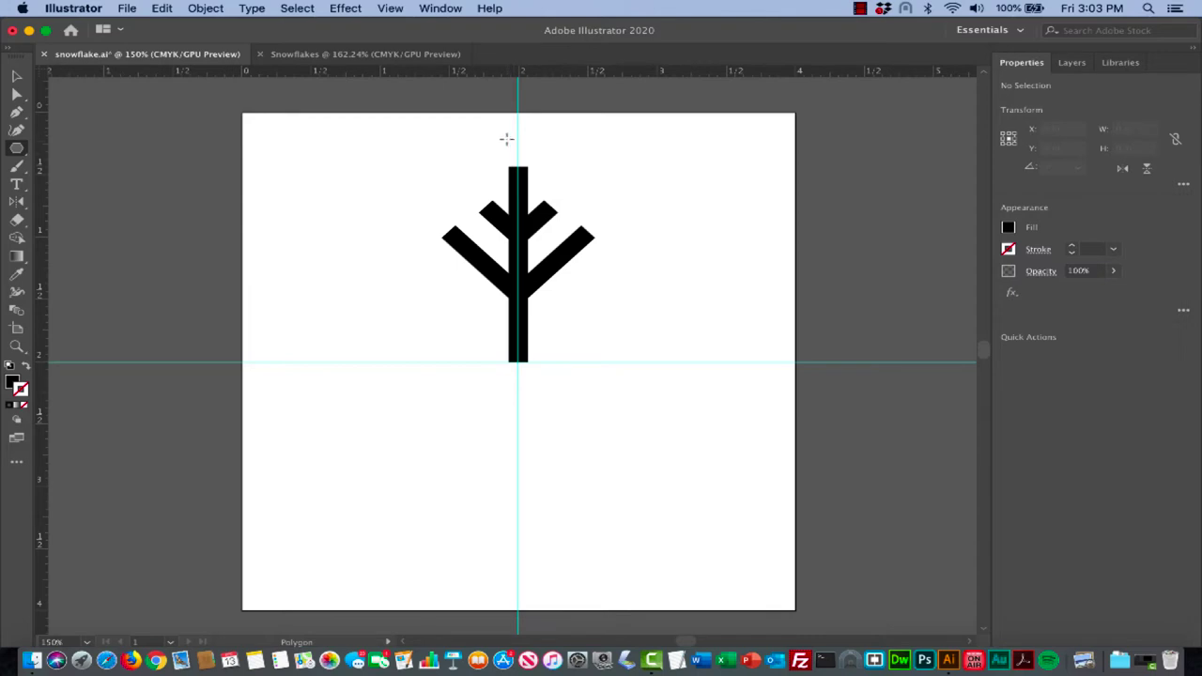
Draw a hexagon, rotate it 30°, move it onto the stem top, and deselect
drag(506, 139, 528, 154)
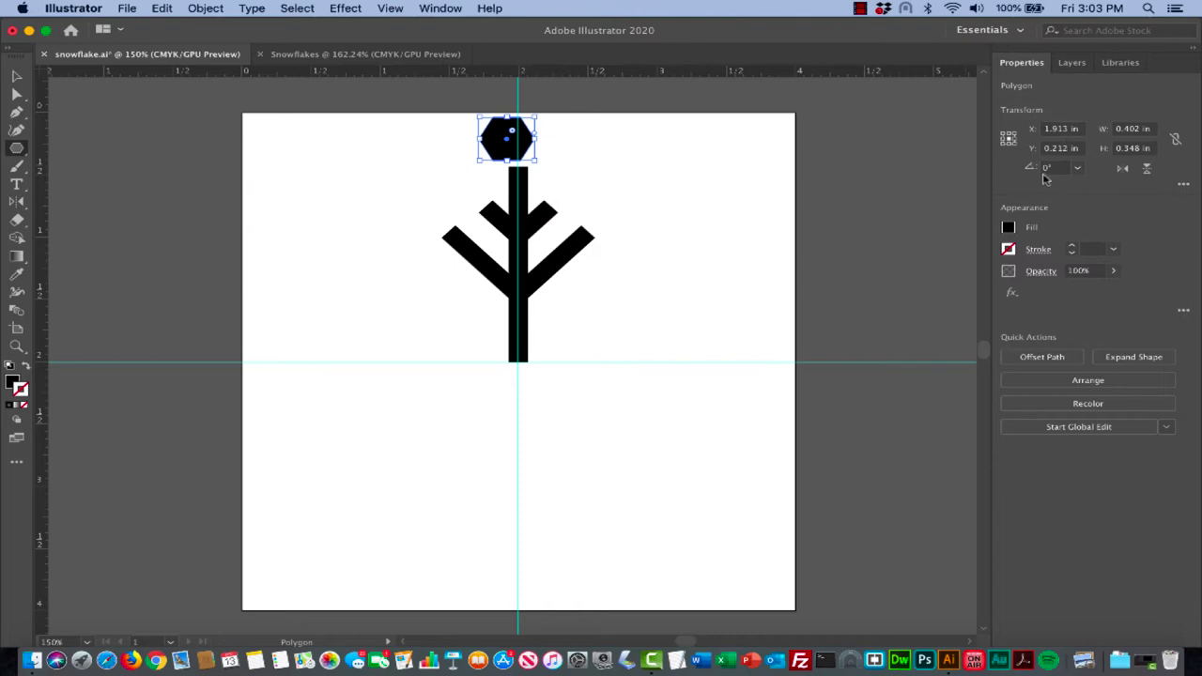
click(1078, 169)
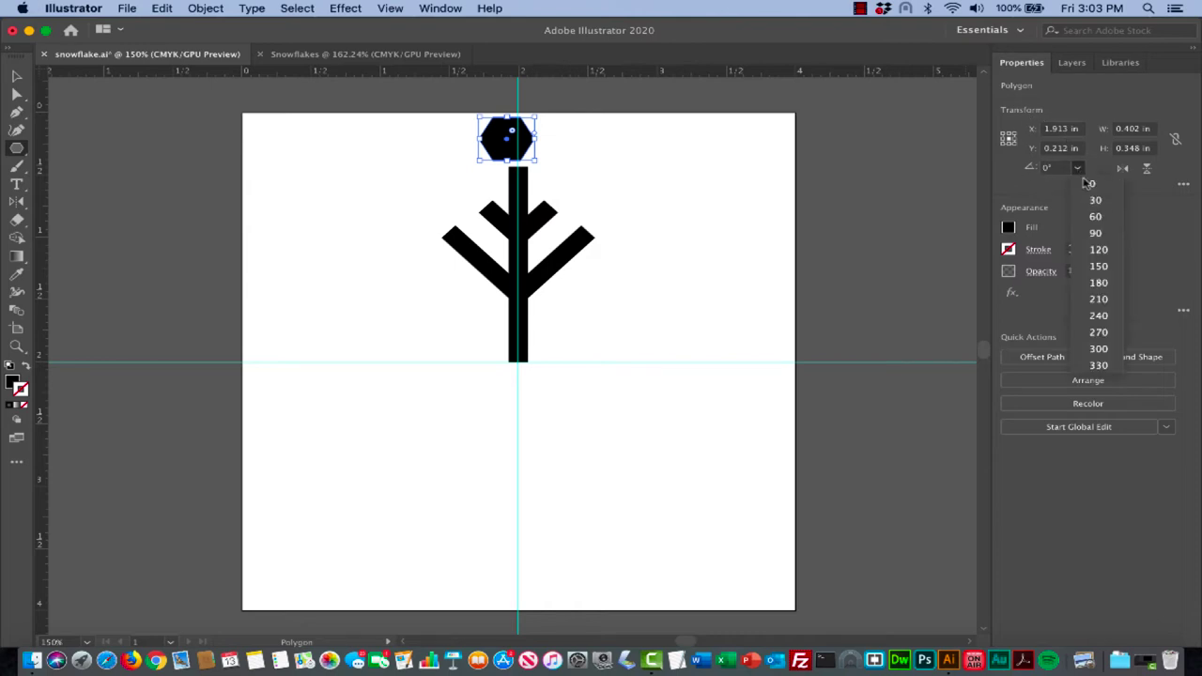
click(1093, 202)
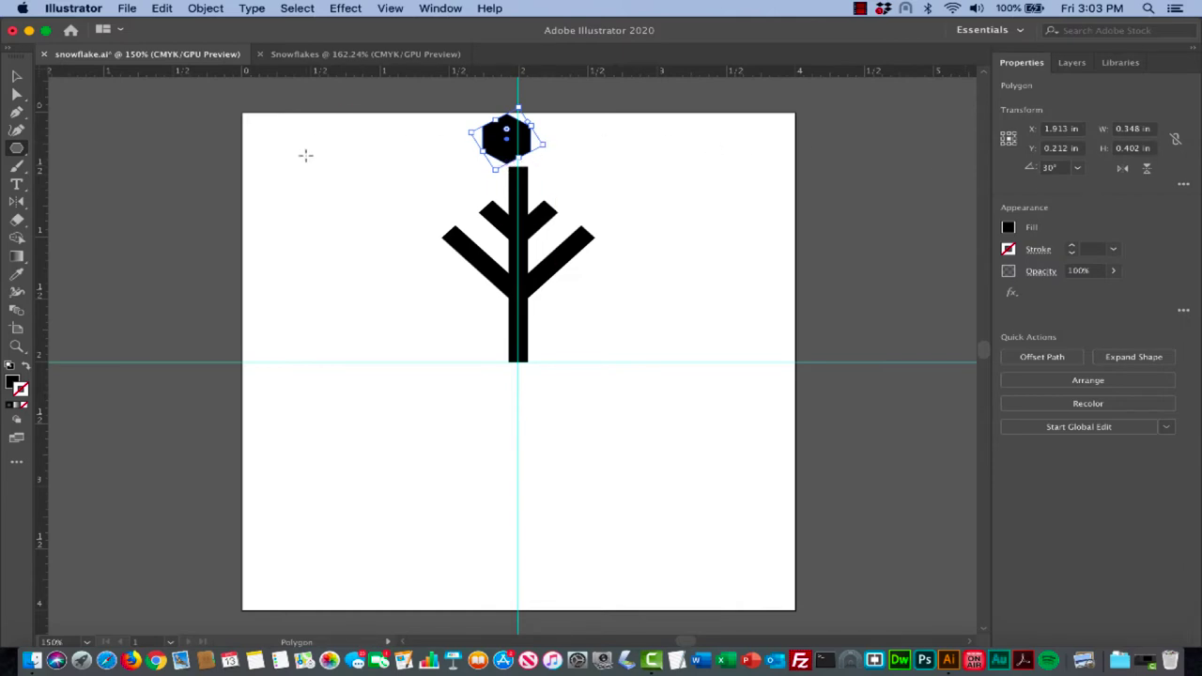
key(v)
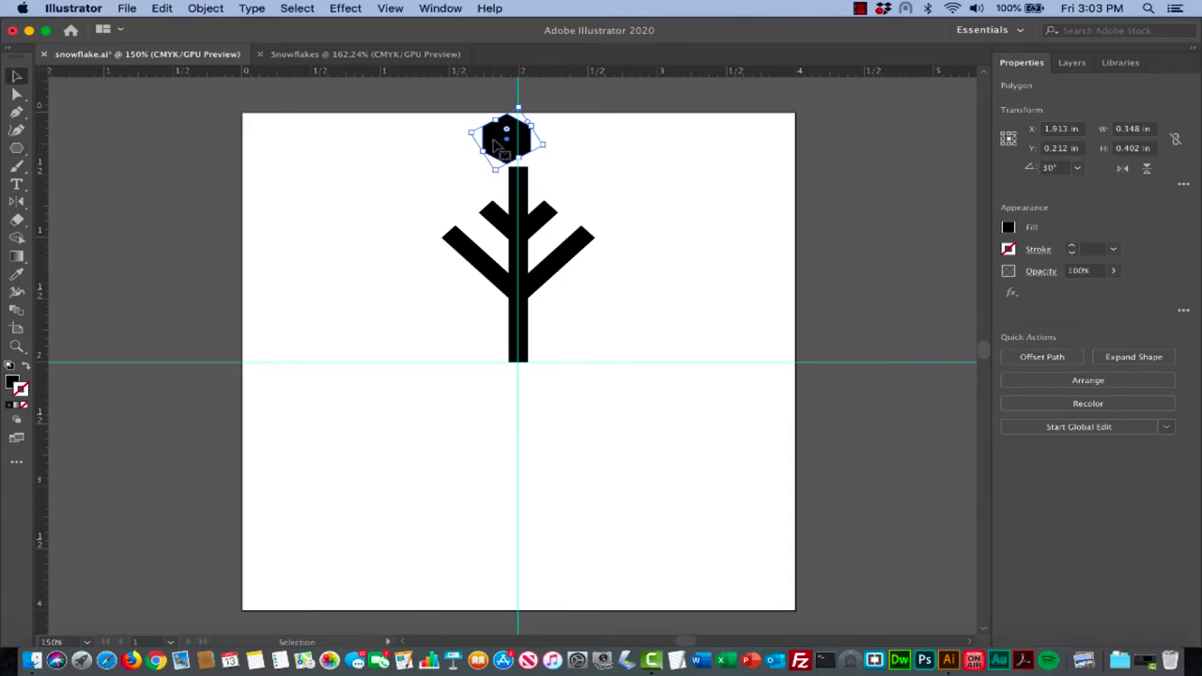
drag(496, 143, 508, 153)
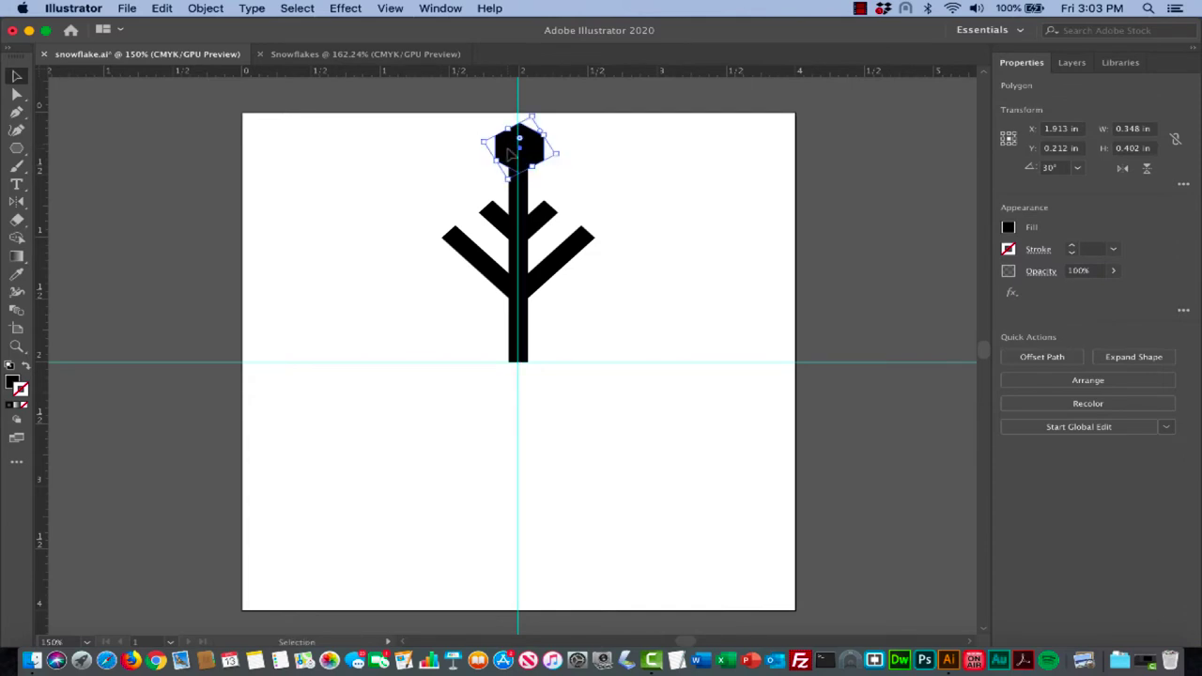
click(627, 179)
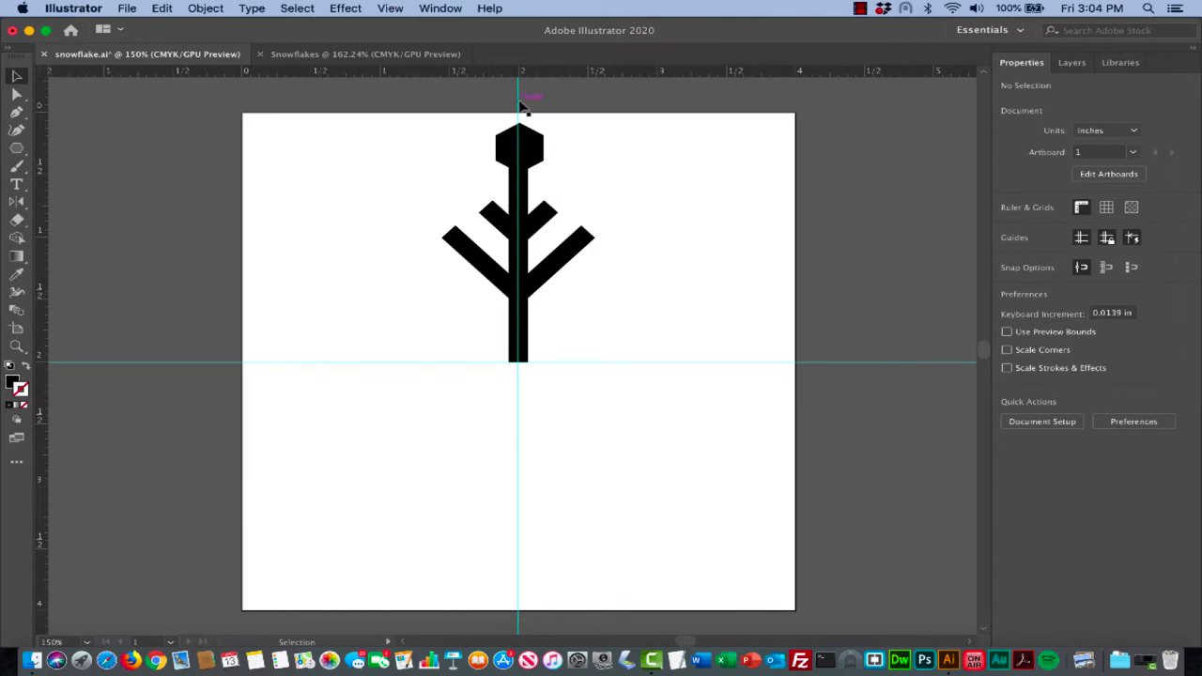
Turn off the guides with View > Guides > Hide Guides
click(391, 8)
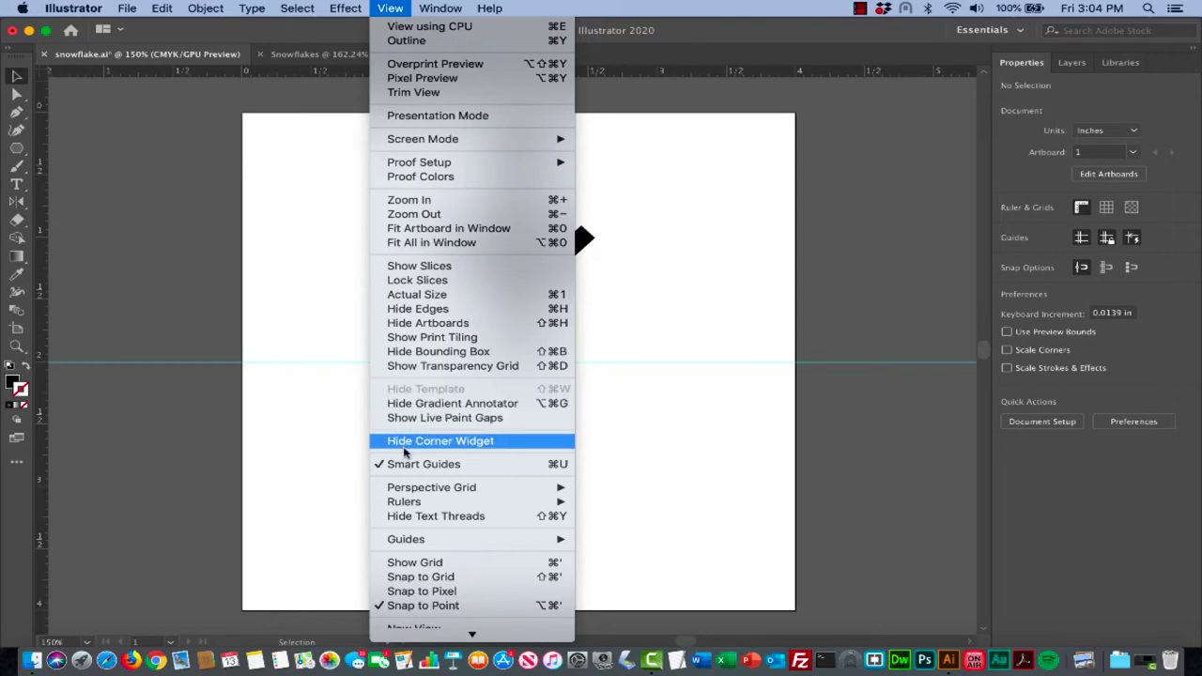
mouse_move(409, 539)
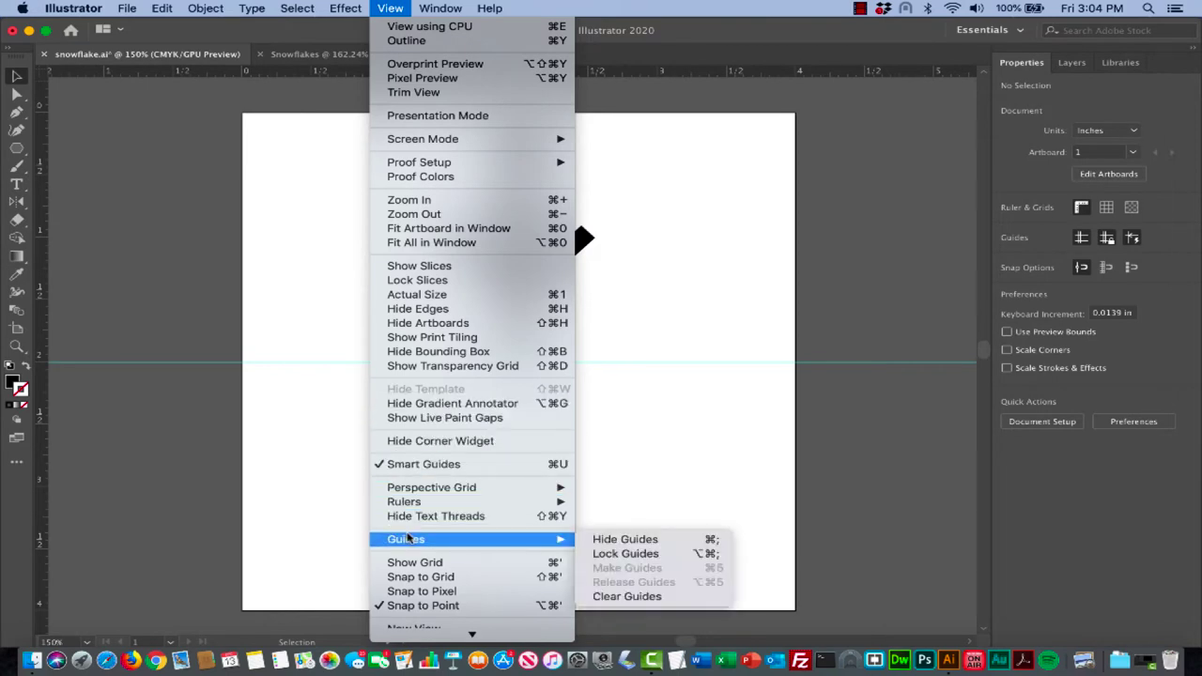
click(625, 539)
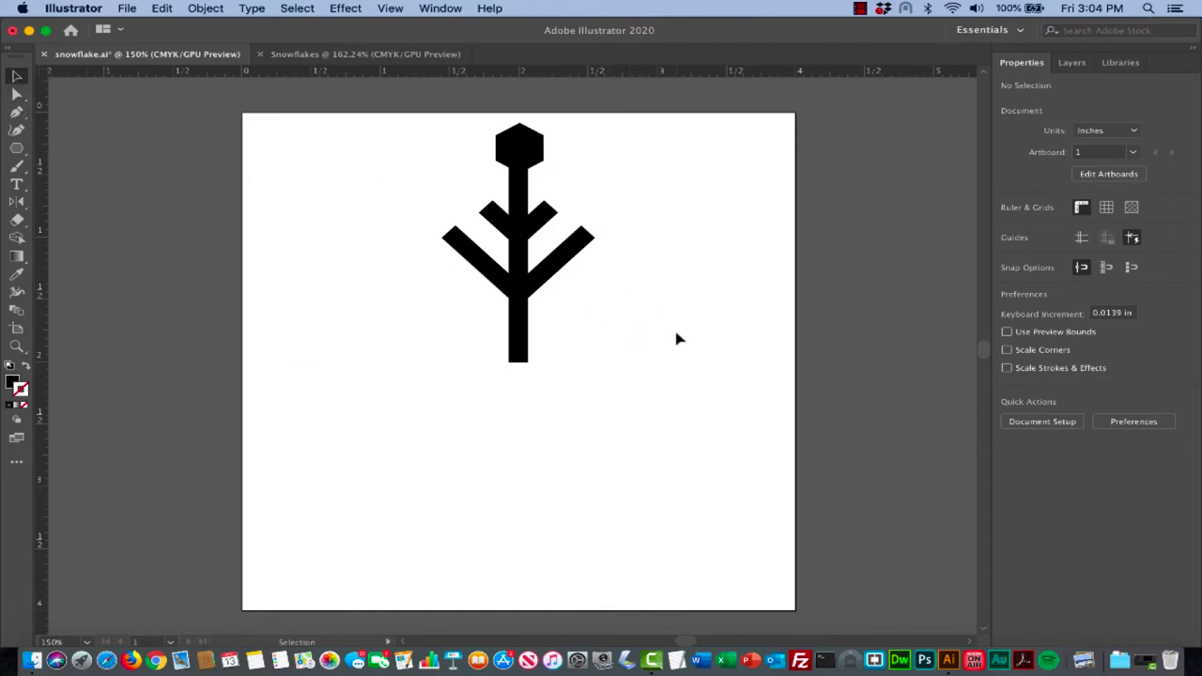
Marquee-select the stem, branches and hexagon, then Group them from Quick Actions
drag(676, 341, 452, 156)
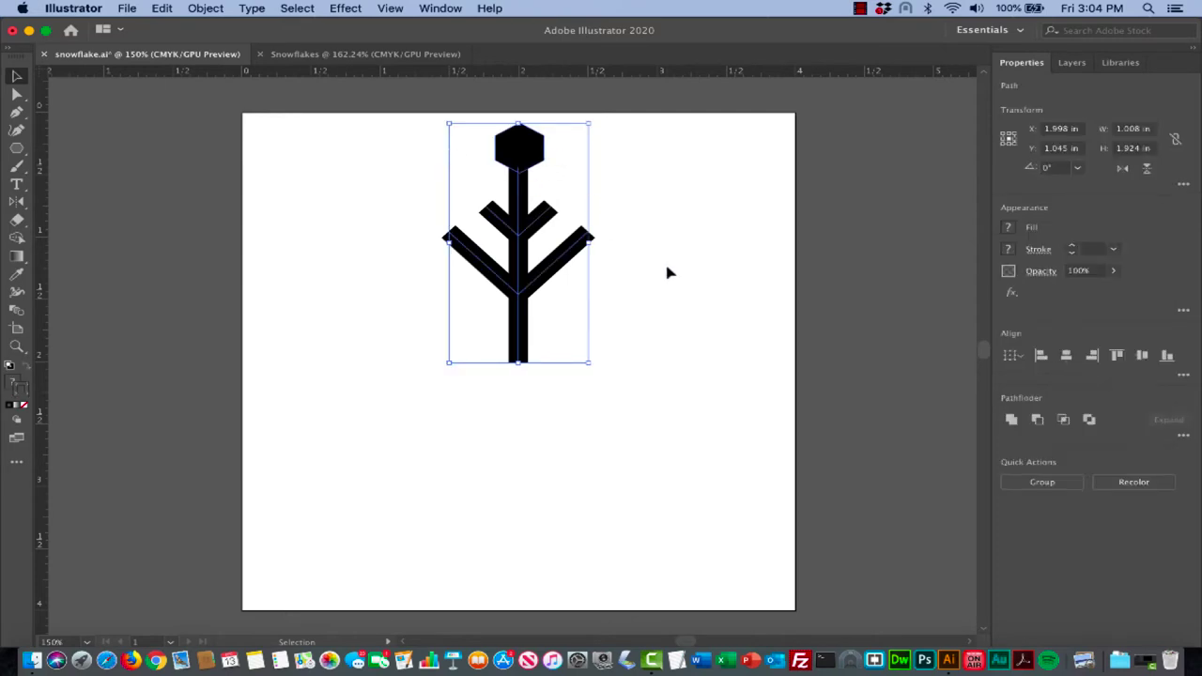
click(657, 308)
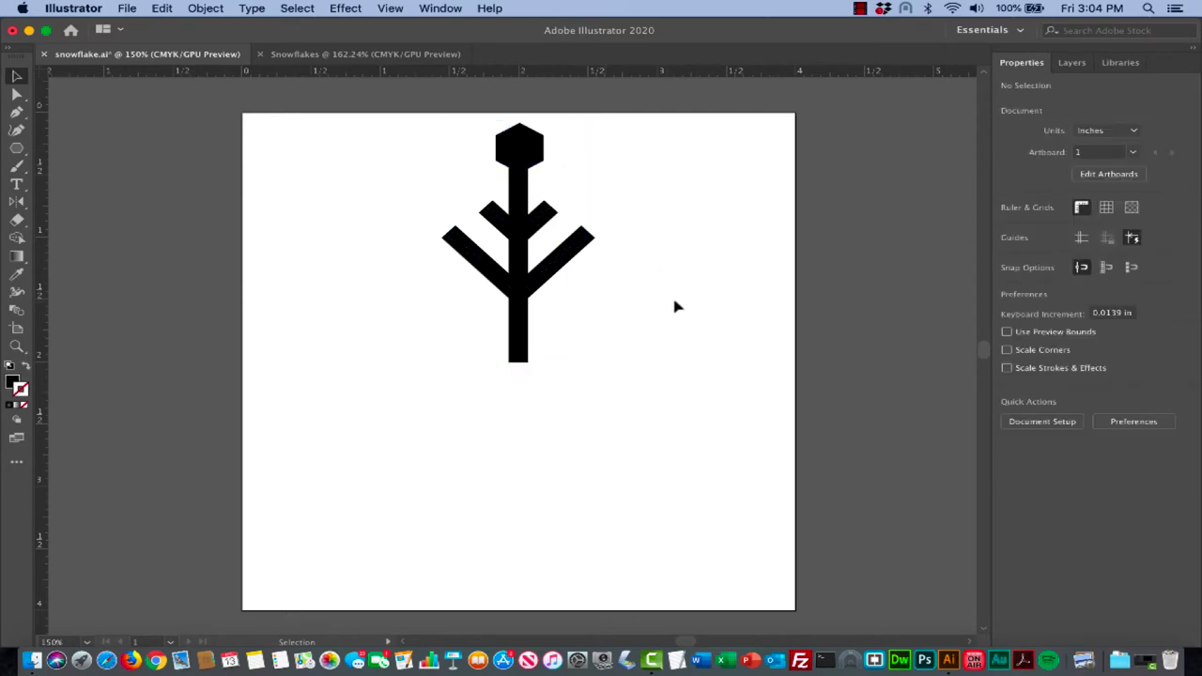
drag(667, 358, 458, 157)
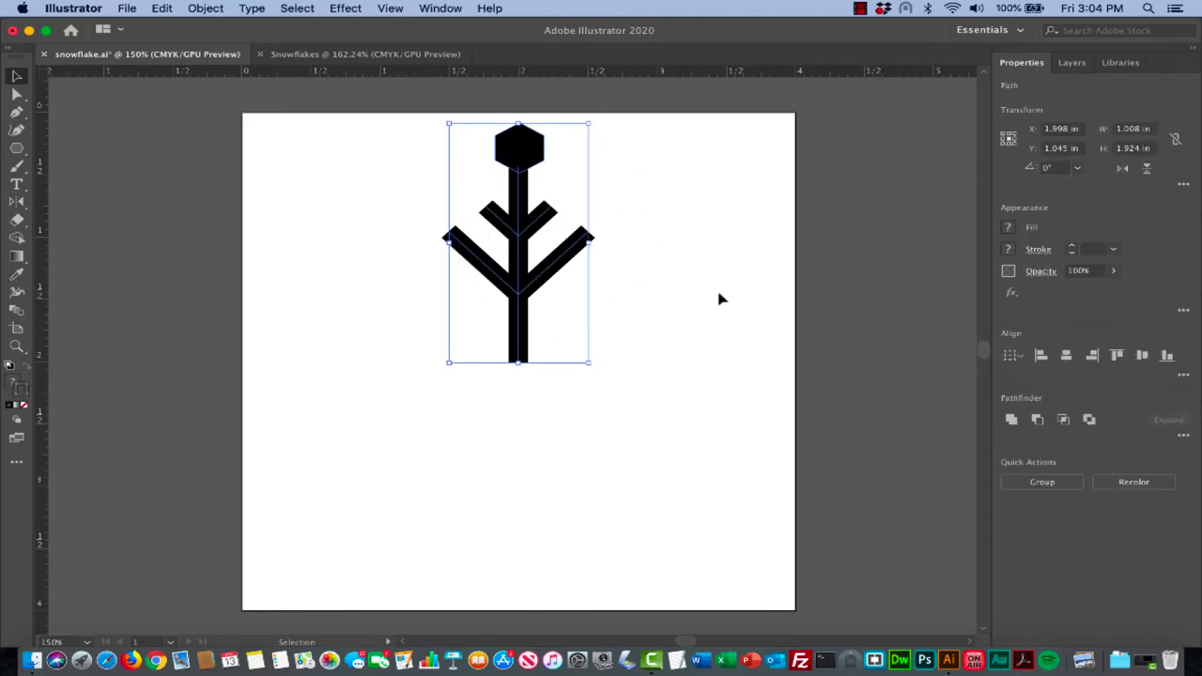
click(1052, 483)
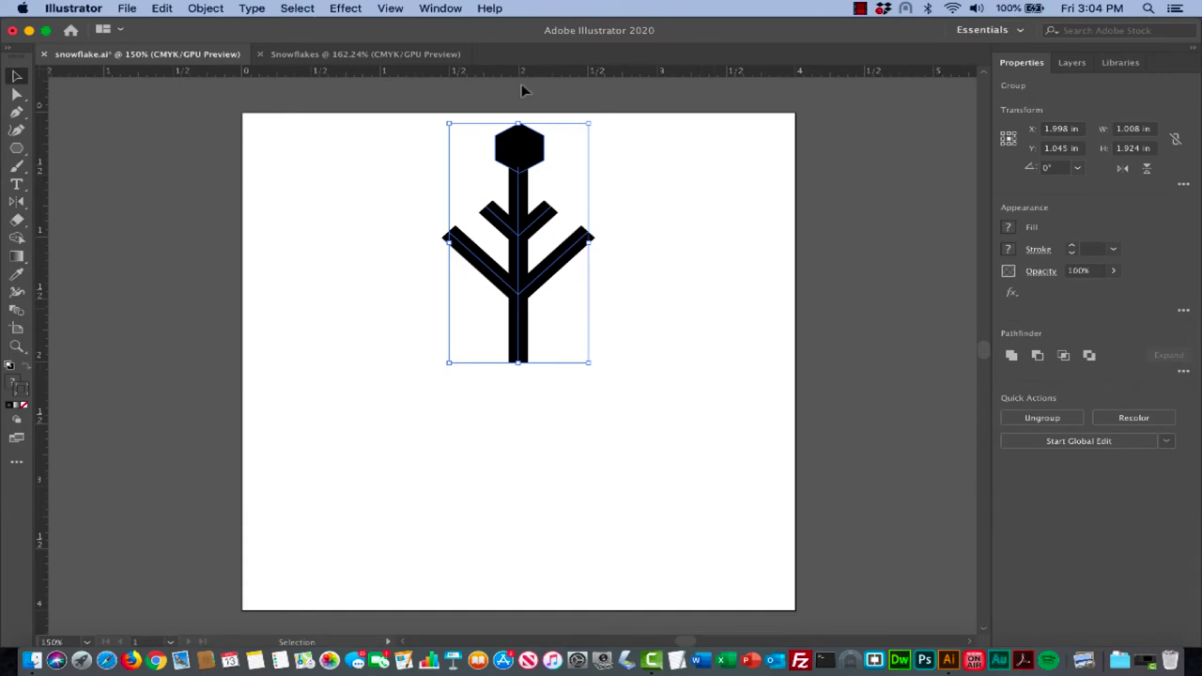
Turn the guides back on with View > Guides > Show Guides
click(392, 8)
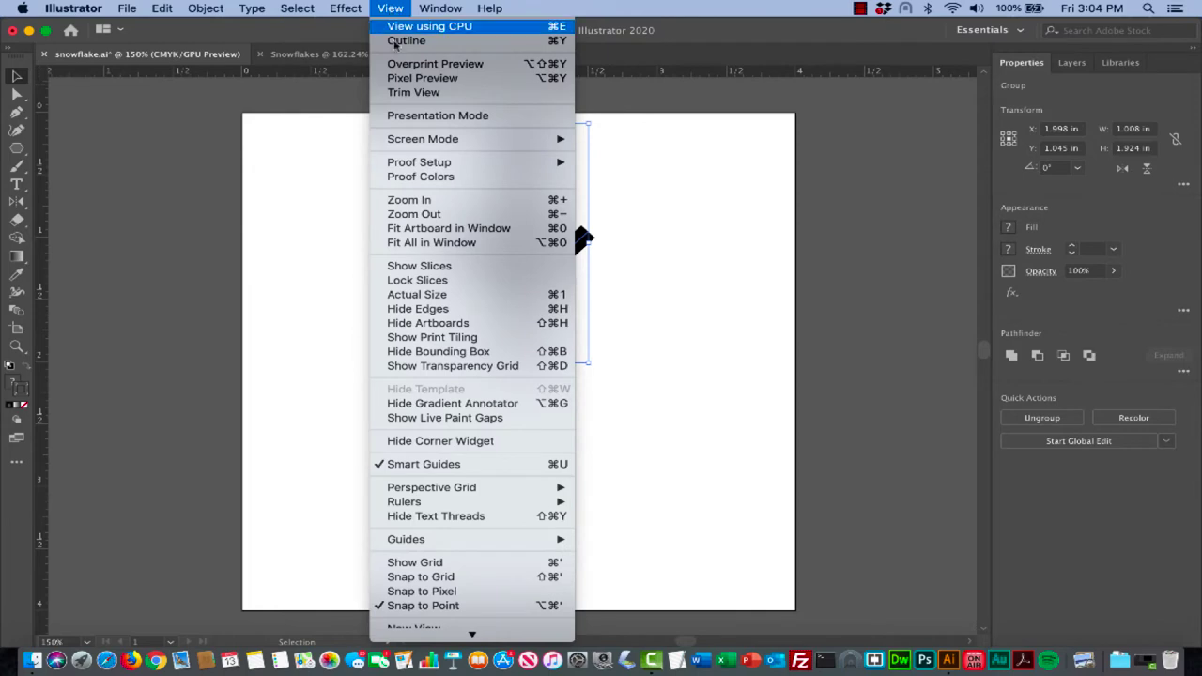
mouse_move(402, 539)
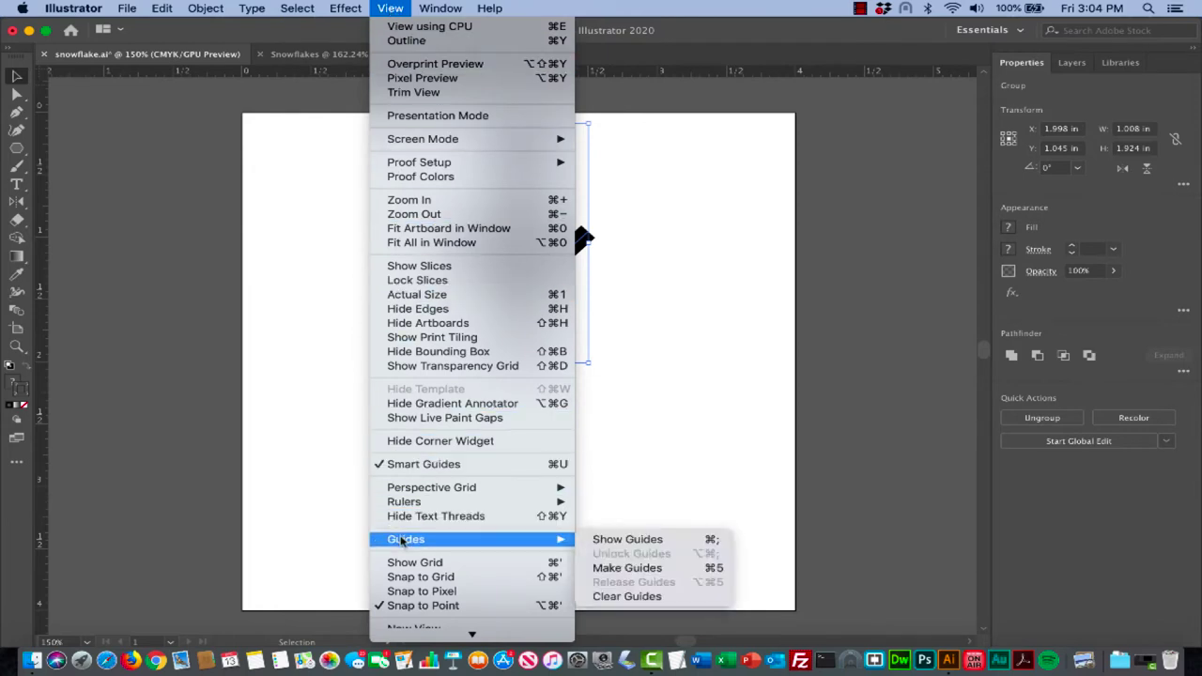
click(612, 542)
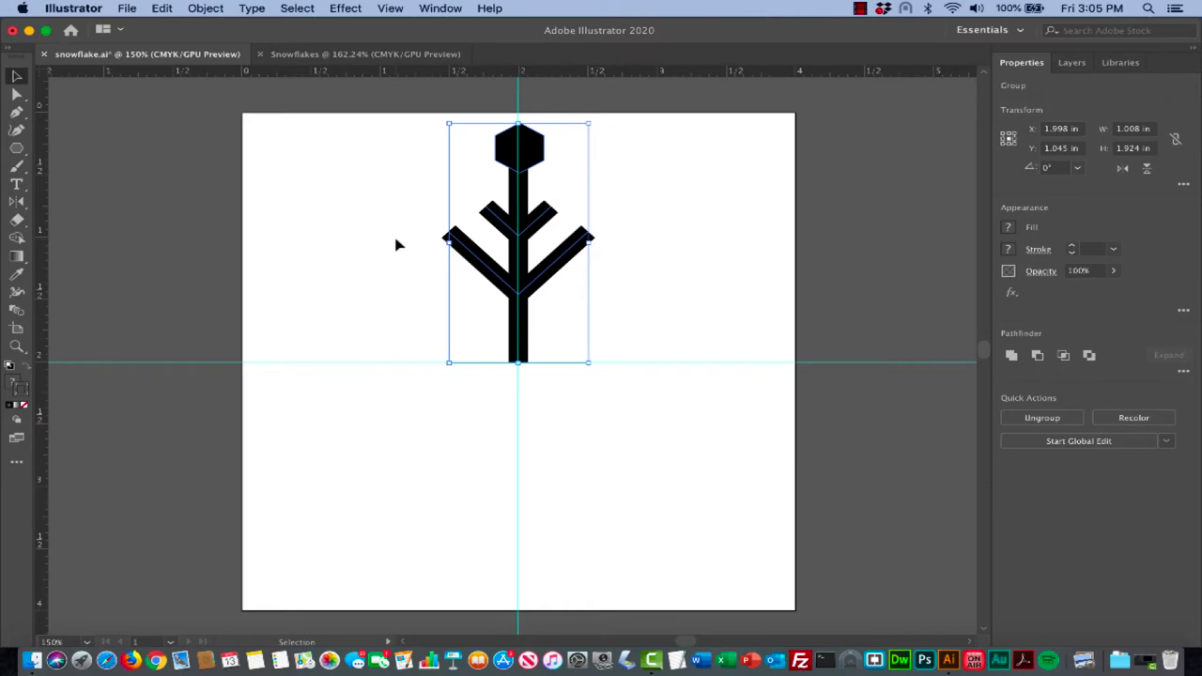
Pick the Rotate tool from the Reflect tool flyout
click(19, 203)
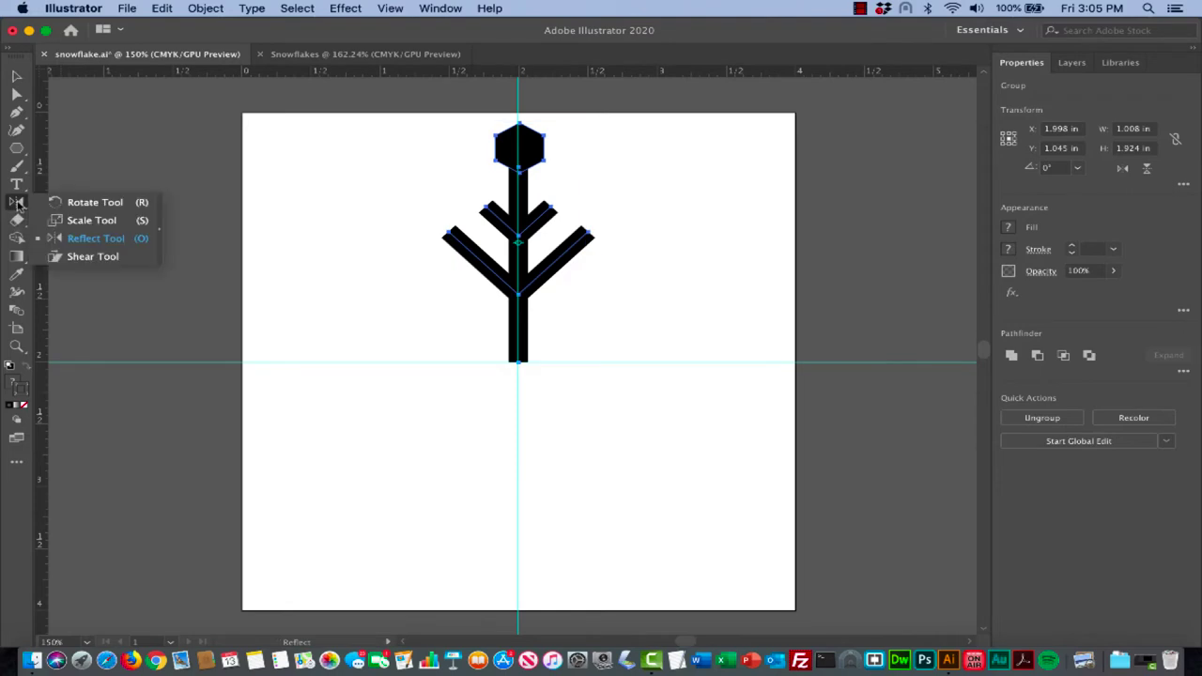
click(81, 204)
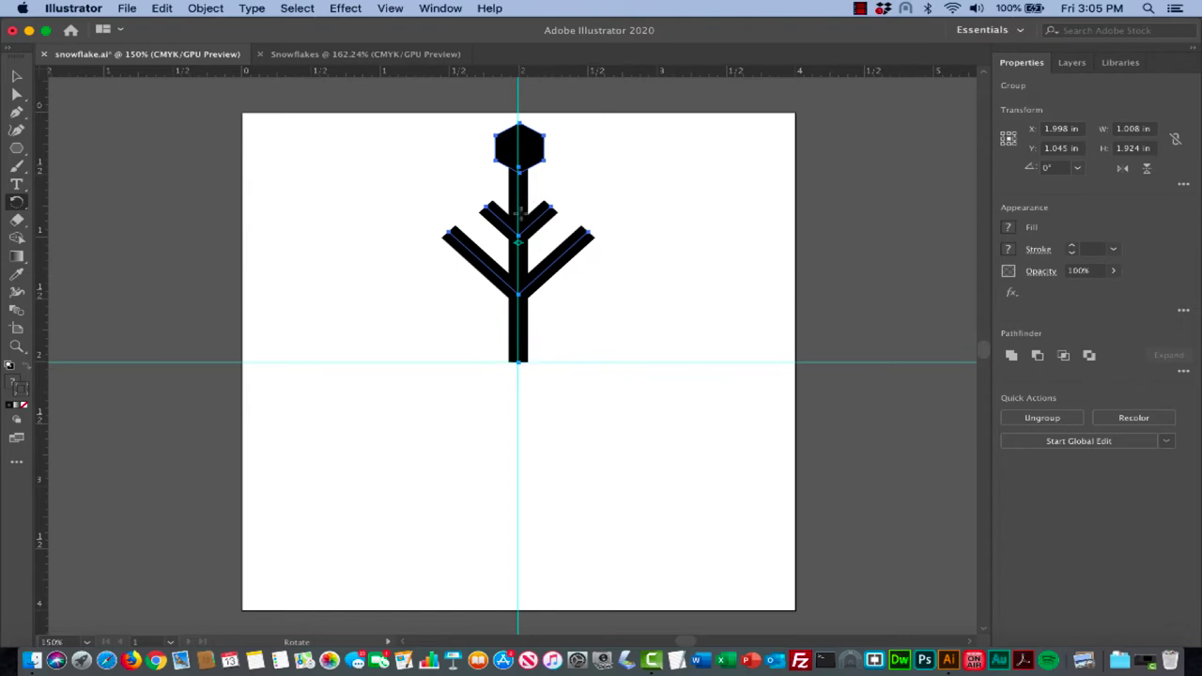
Make a 60° rotated copy of the arm pivoting on the guide intersection
alt+click(518, 363)
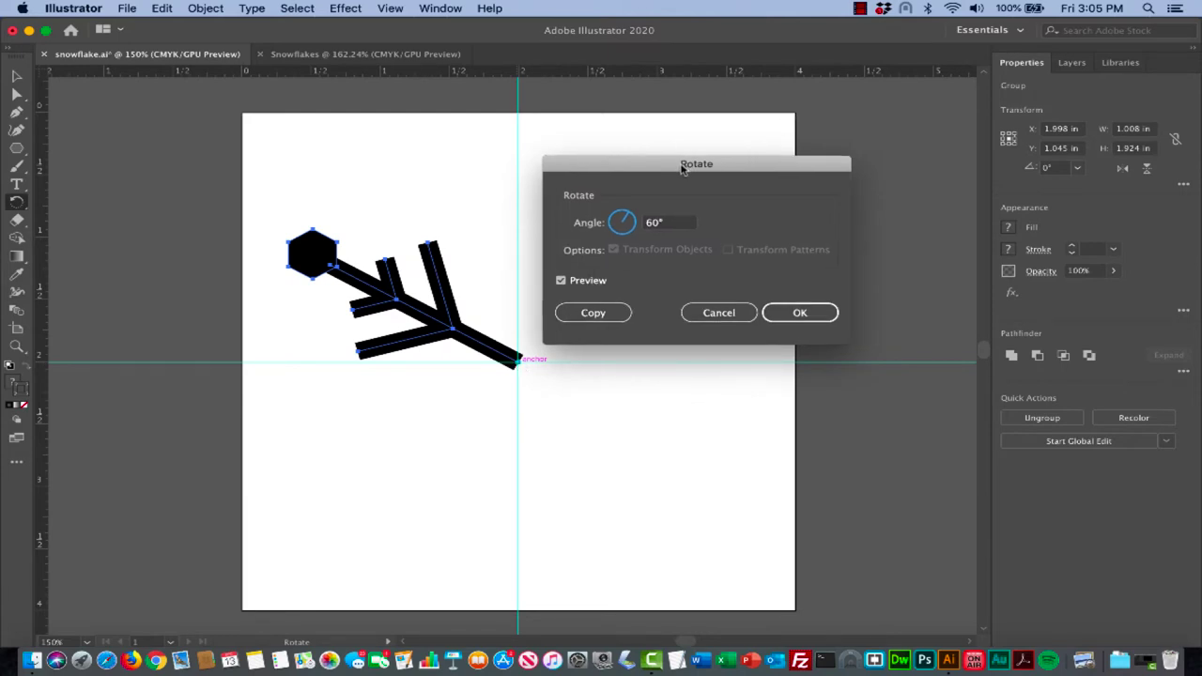
drag(684, 165, 816, 165)
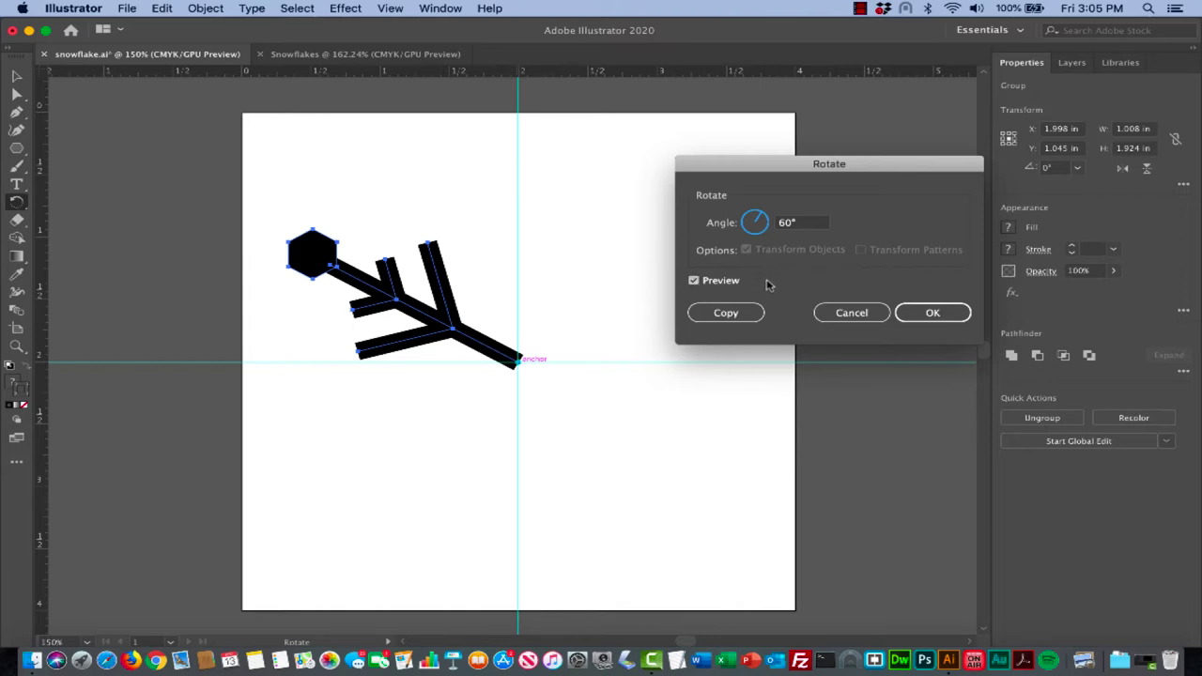
click(734, 316)
click(728, 315)
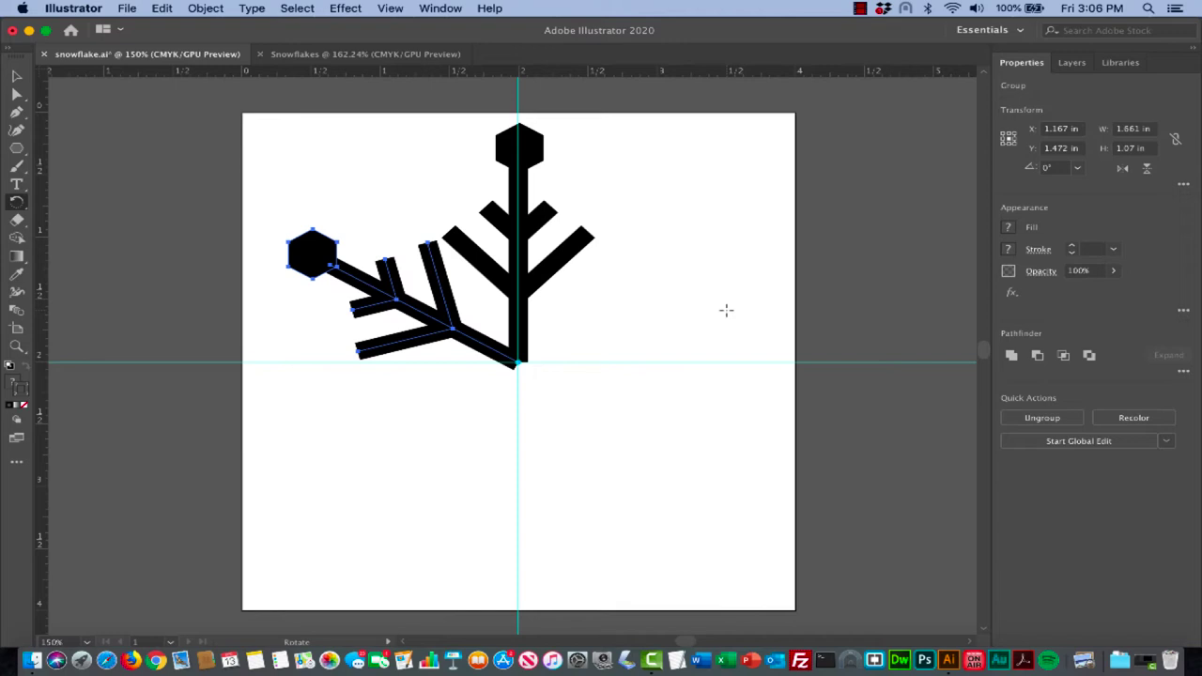
Transform Again three times for lower-left, downward and lower-right arms, then deselect
key(v)
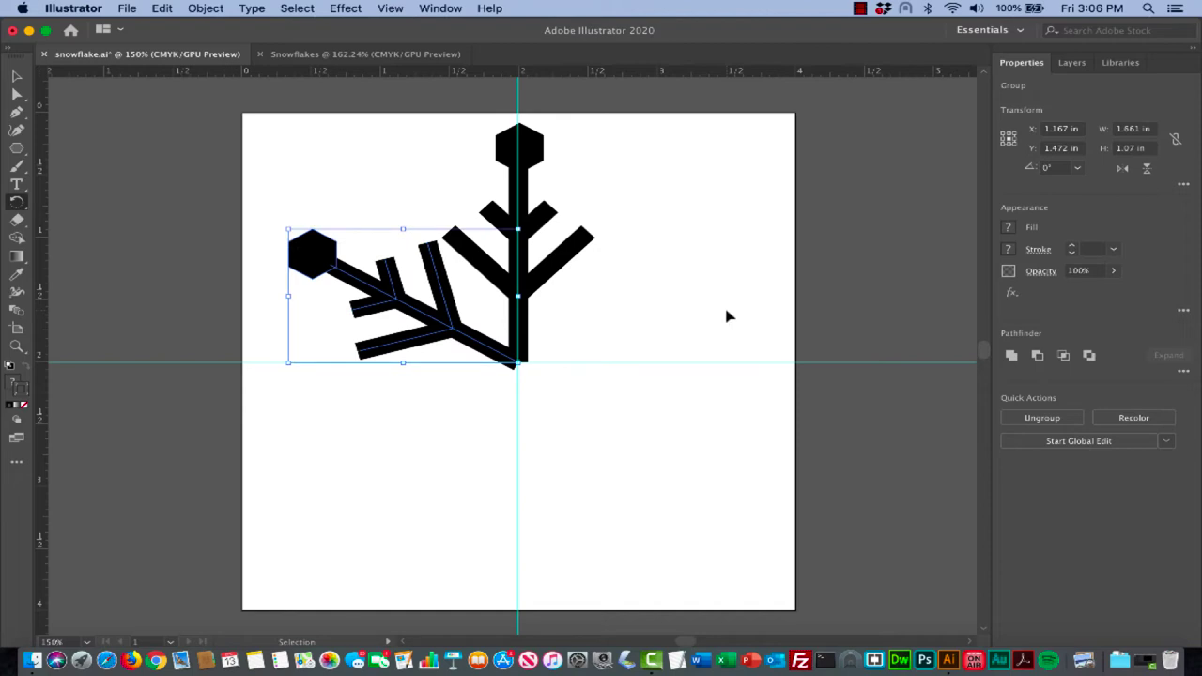
key(super+d)
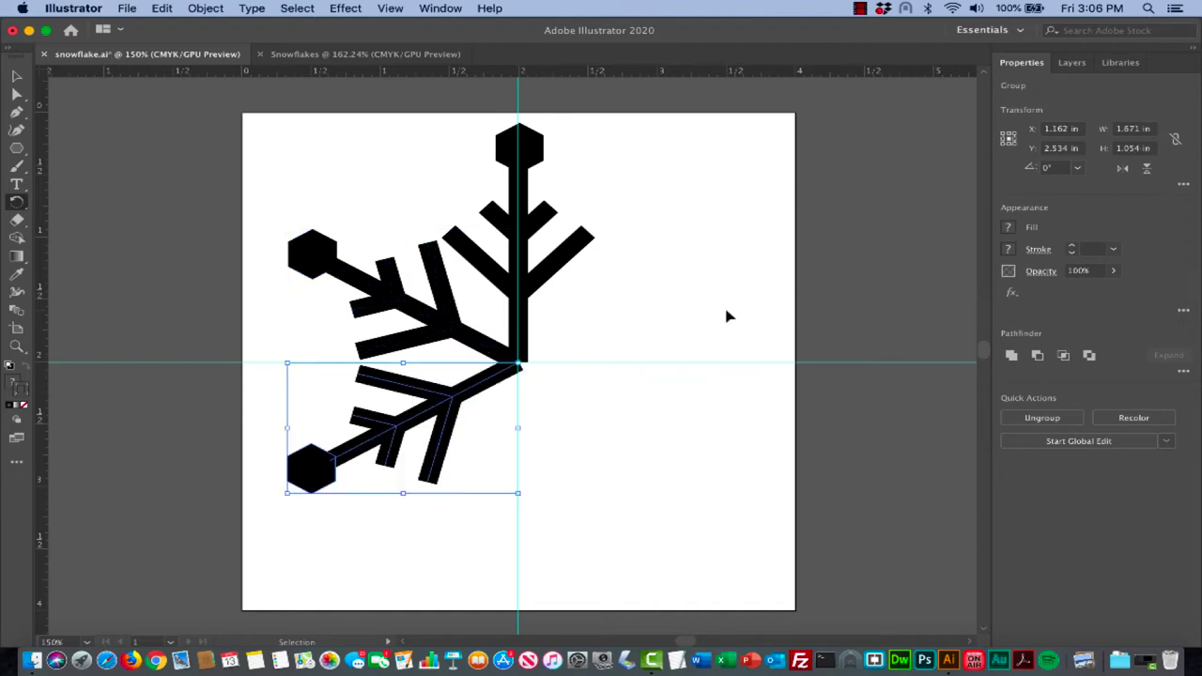
key(super+d)
key(super+d)
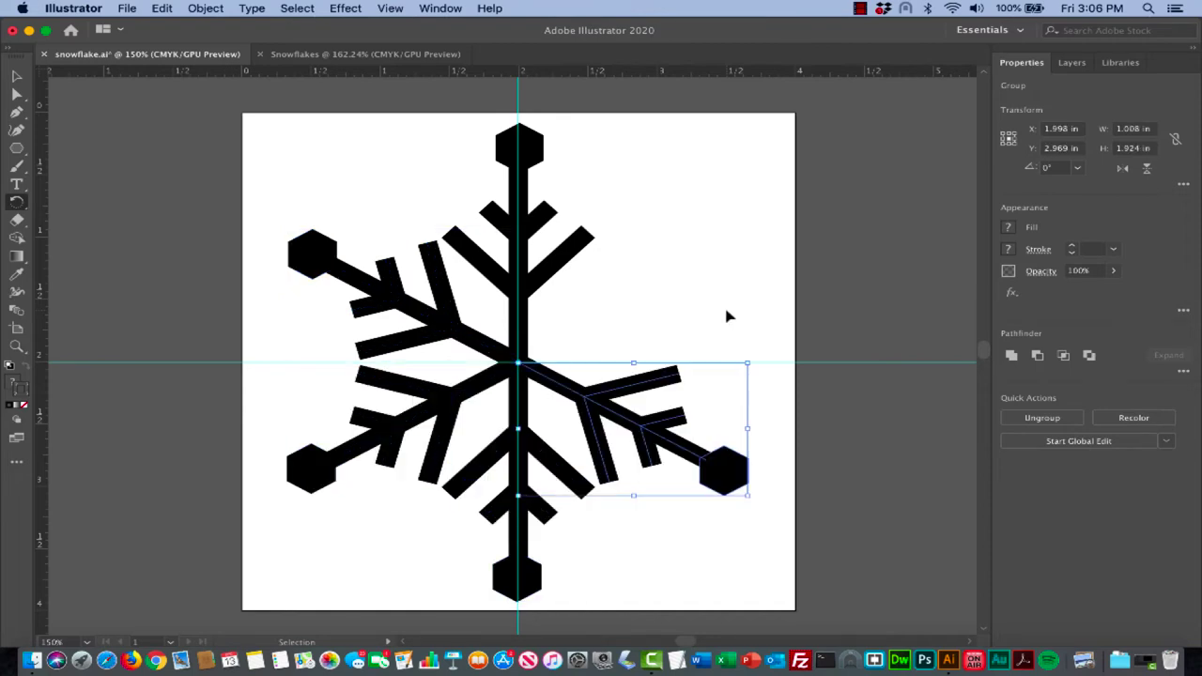
key(super+d)
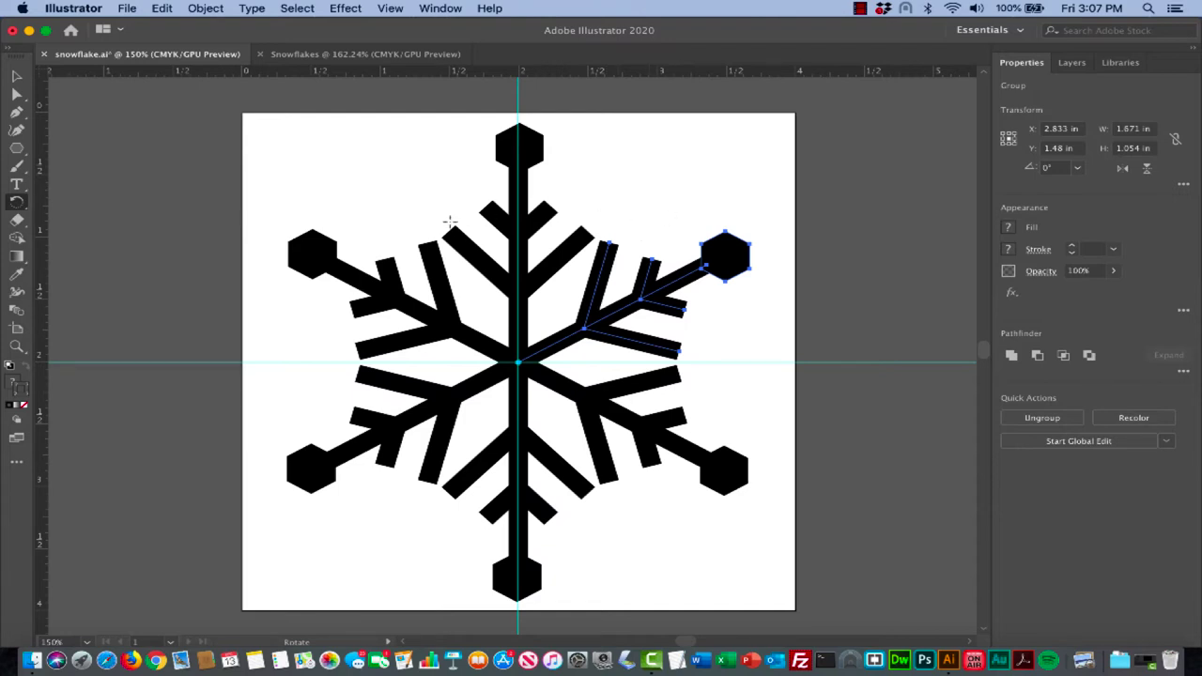
key(v)
click(650, 175)
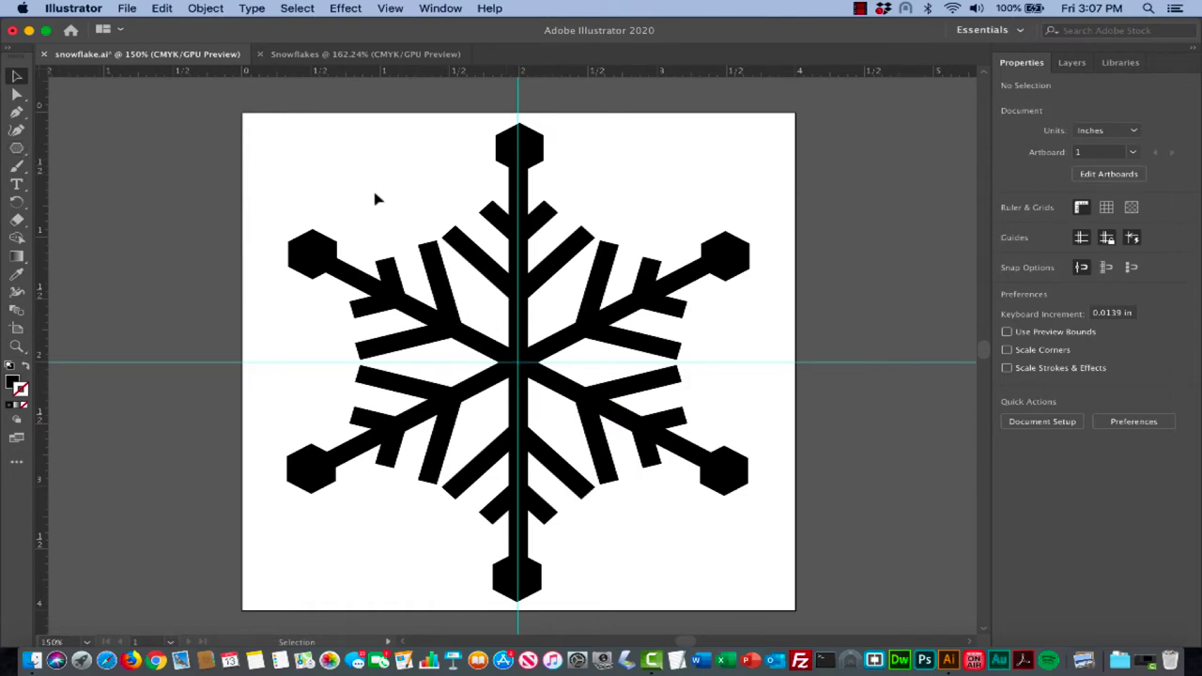
Draw a hexagon at the snowflake centre, rotate it 30°, and deselect it
click(17, 148)
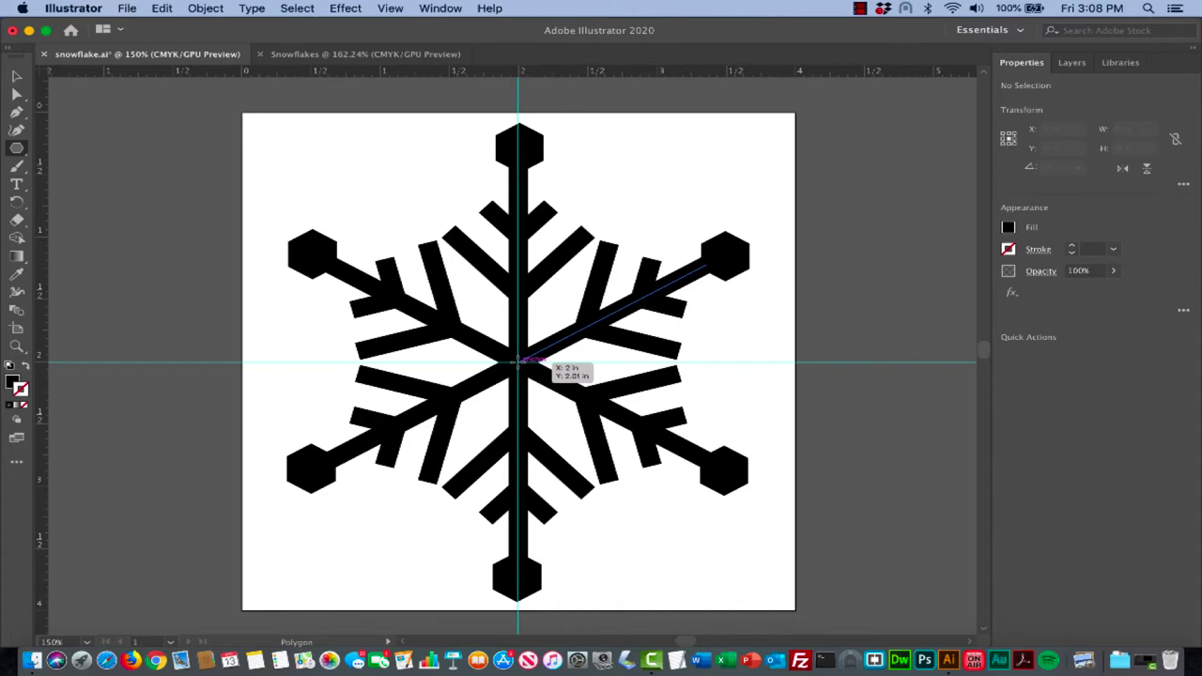
drag(519, 362, 557, 382)
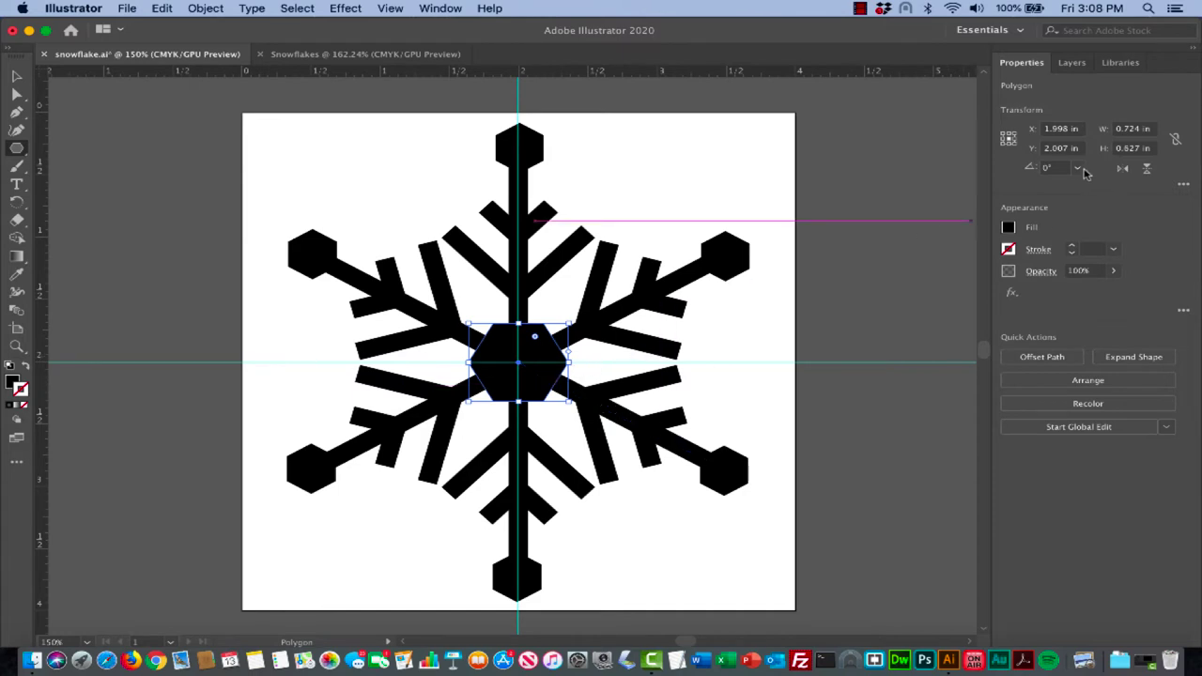
click(1080, 169)
click(1092, 204)
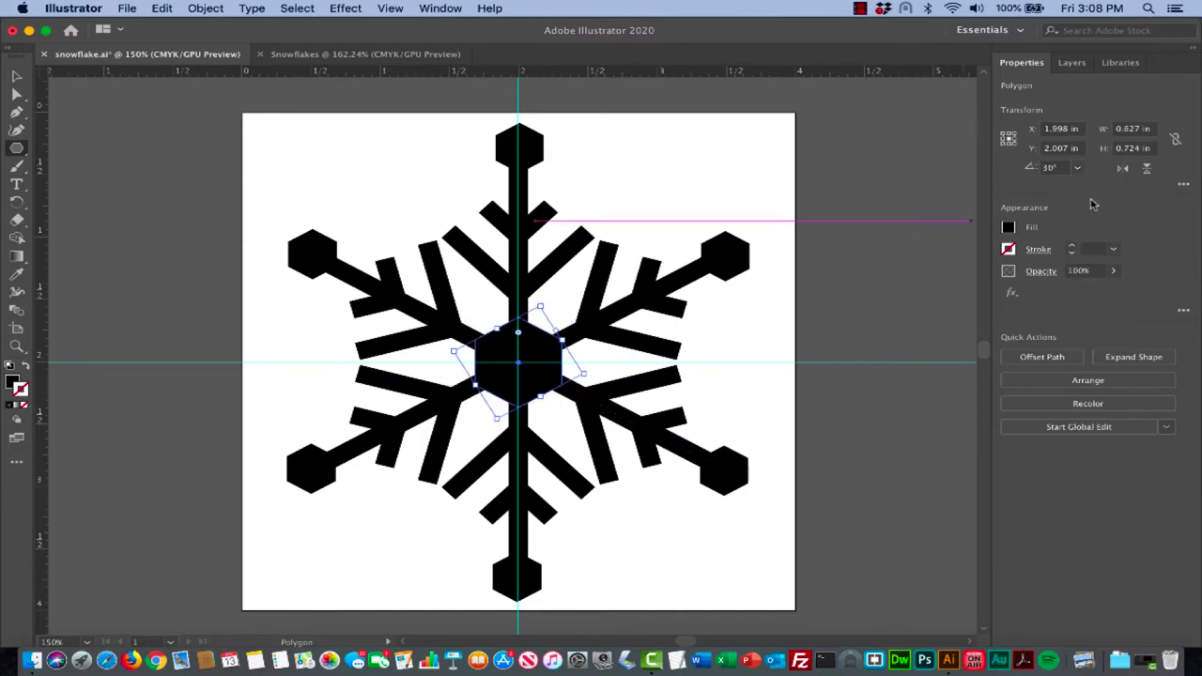
click(16, 76)
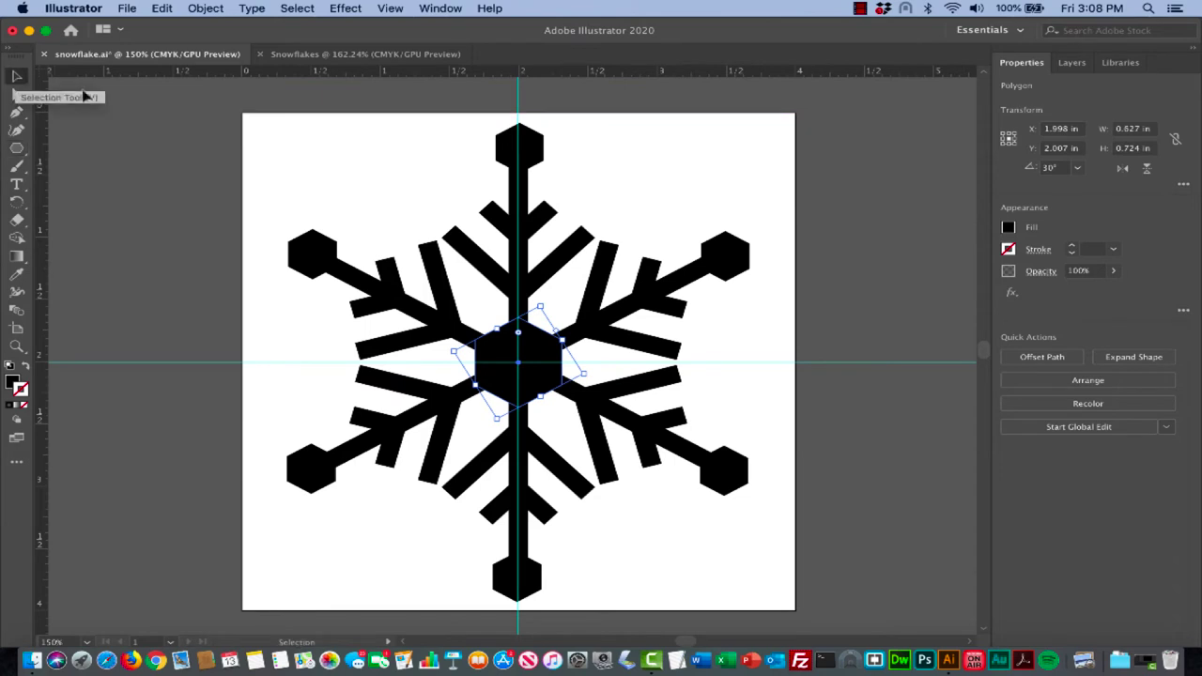
click(360, 185)
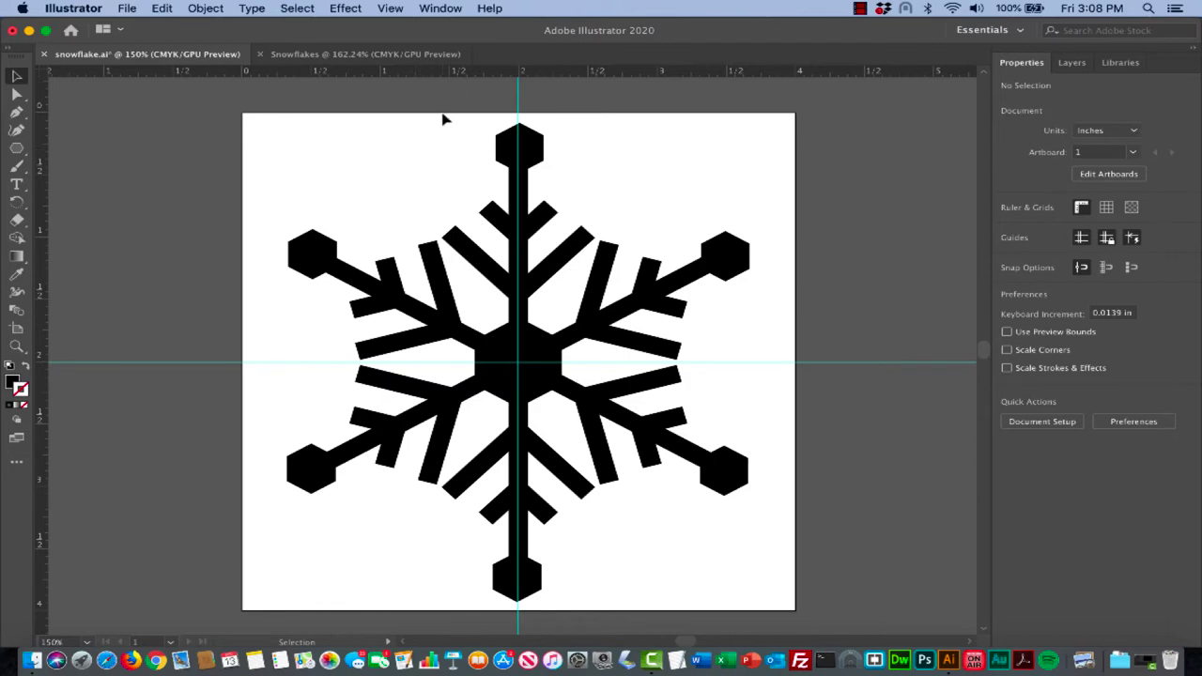
Hide the guides, then marquee across the artboard to select all arms and the core
click(390, 9)
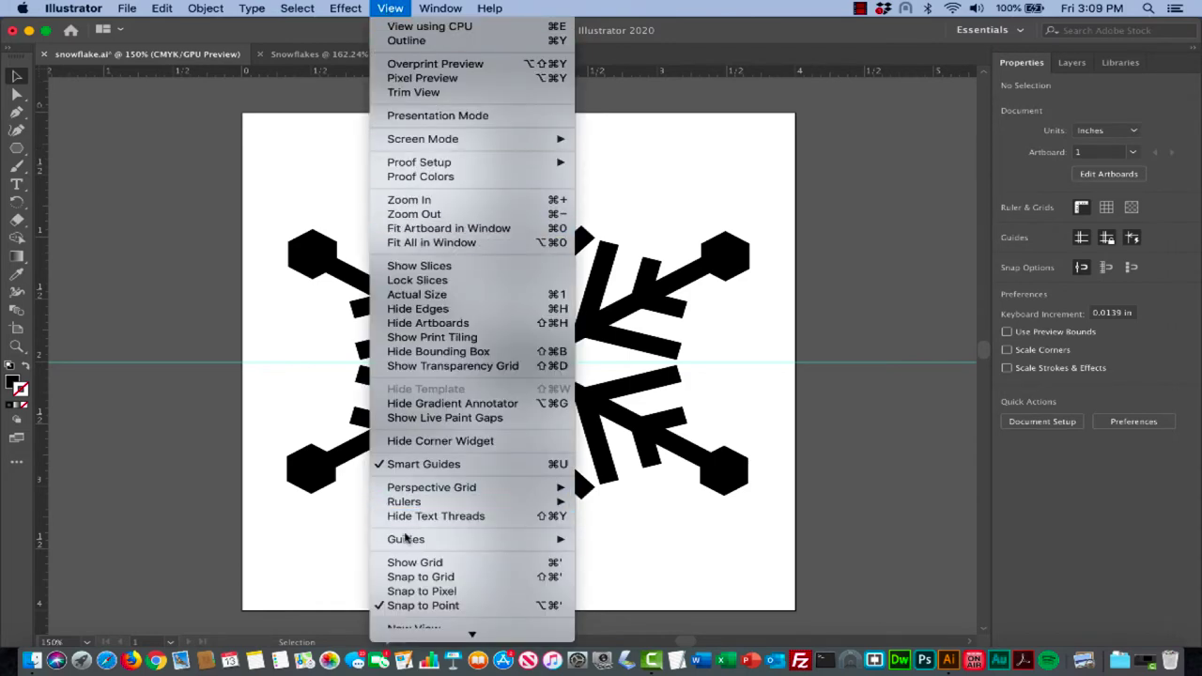
mouse_move(407, 542)
click(625, 540)
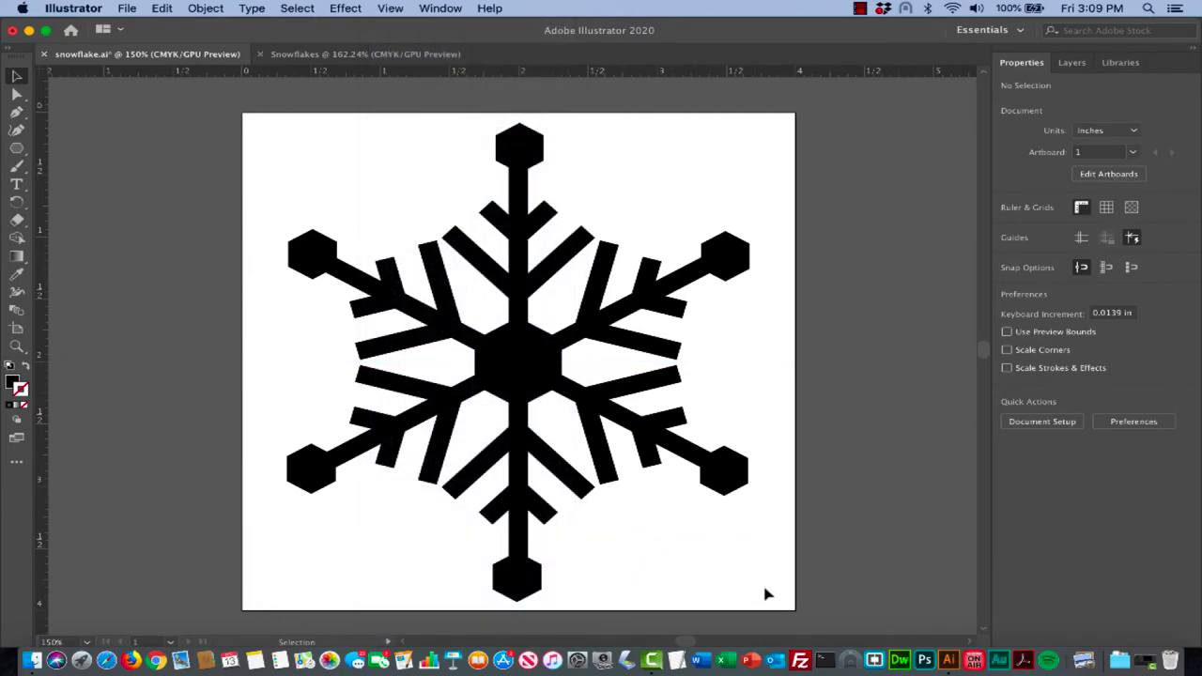
drag(772, 596, 327, 150)
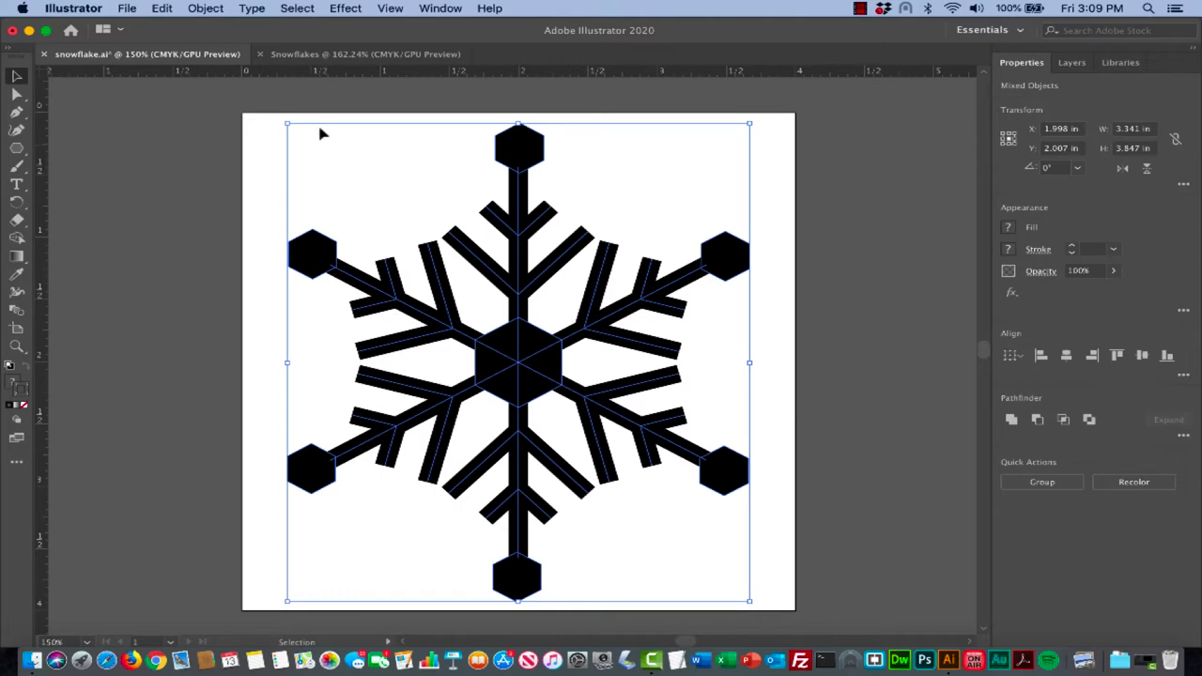
Expand the snowflake with Object > Expand, keeping Fill and Stroke checked
click(206, 8)
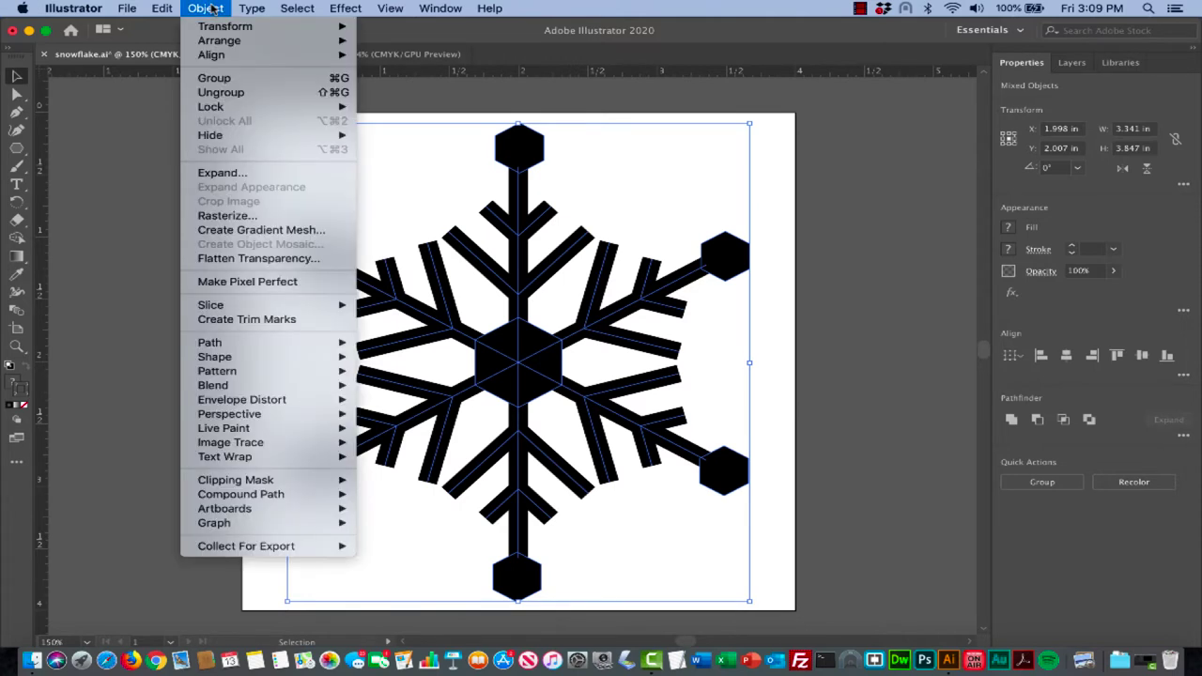
click(222, 173)
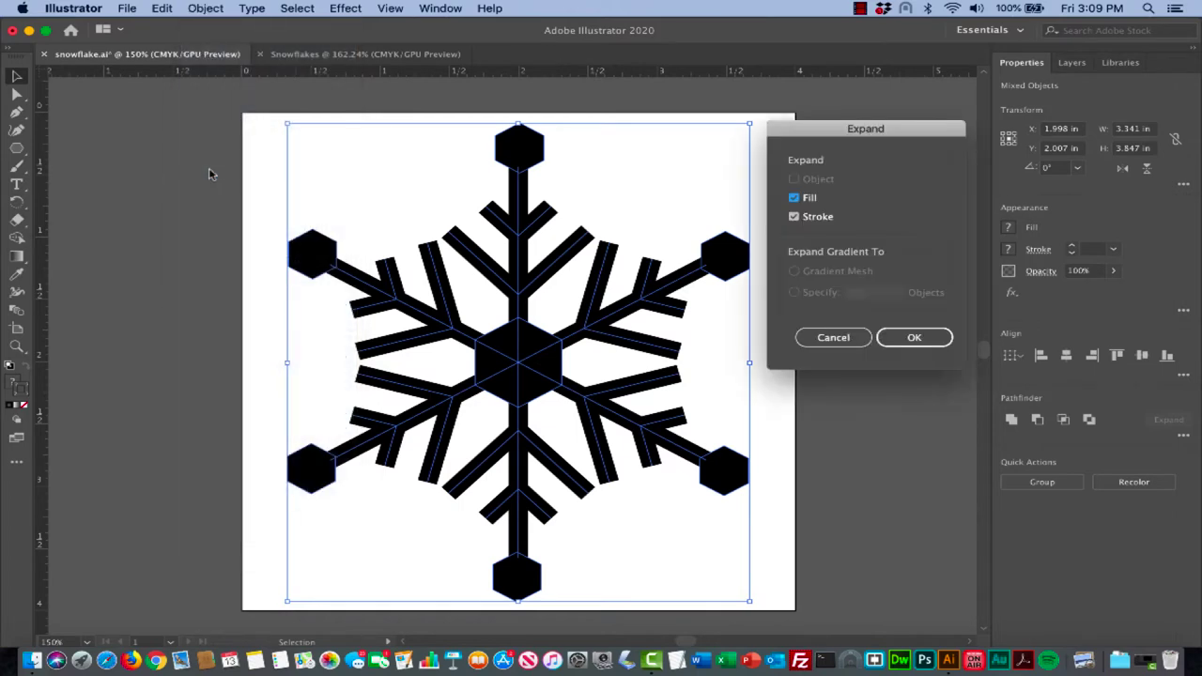
drag(850, 131, 863, 122)
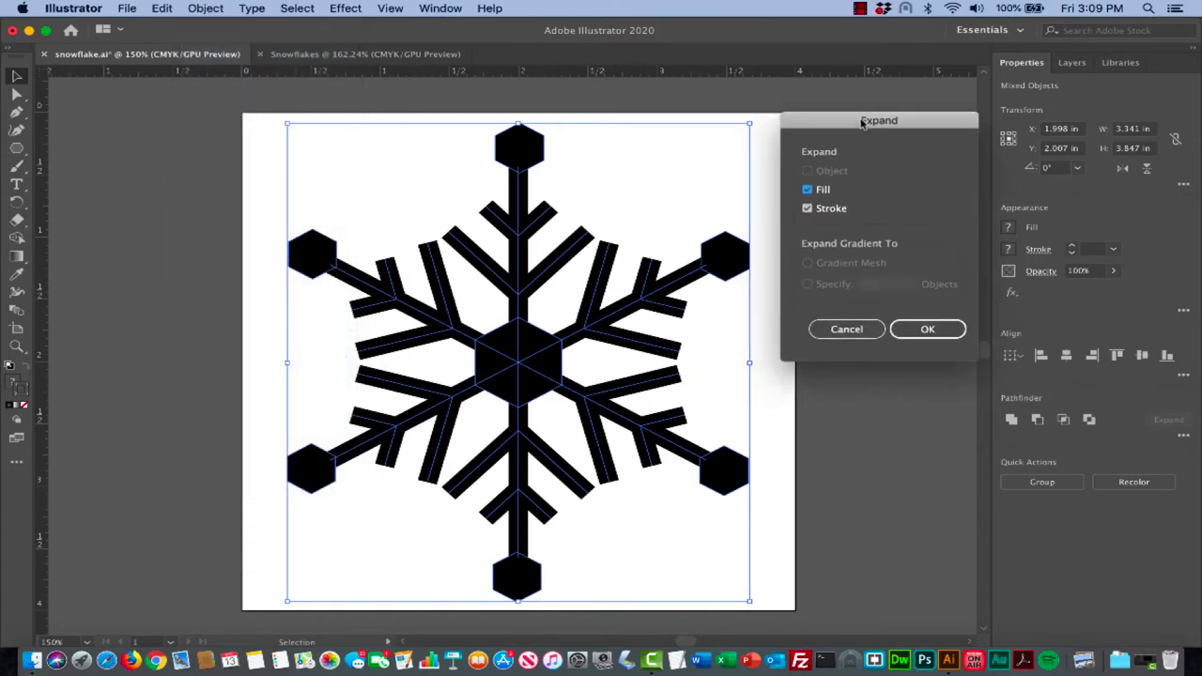
click(926, 330)
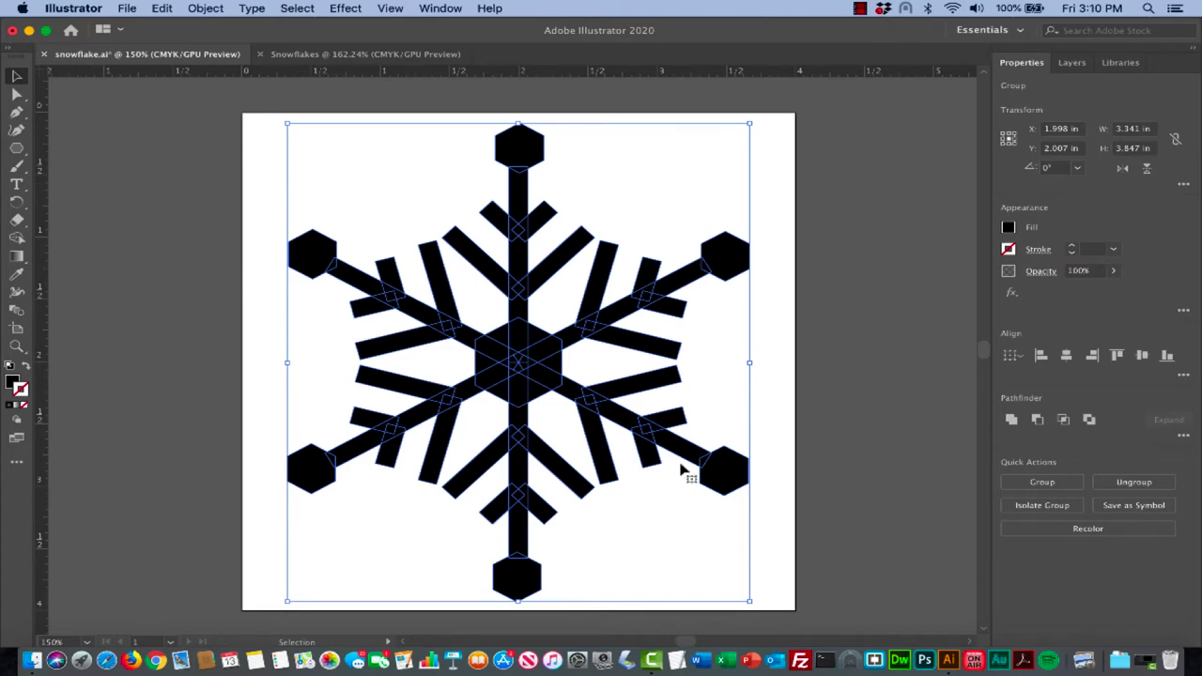
Apply Pathfinder Unite to fuse all the expanded snowflake pieces into one path
click(206, 8)
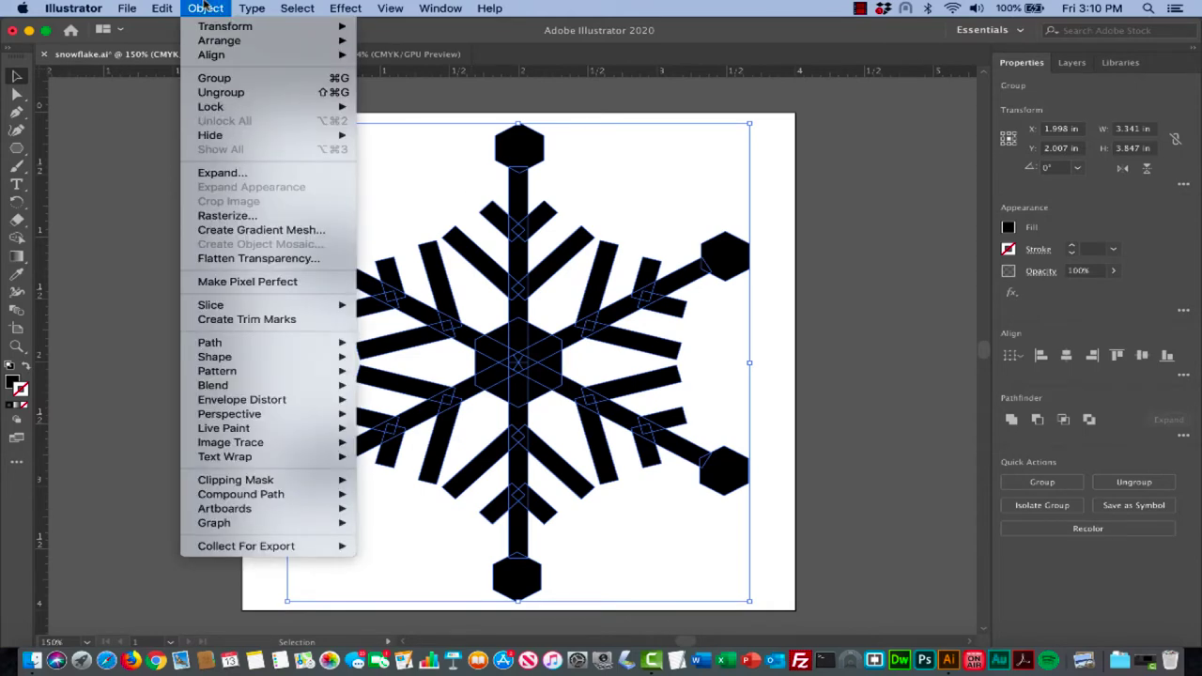
click(205, 7)
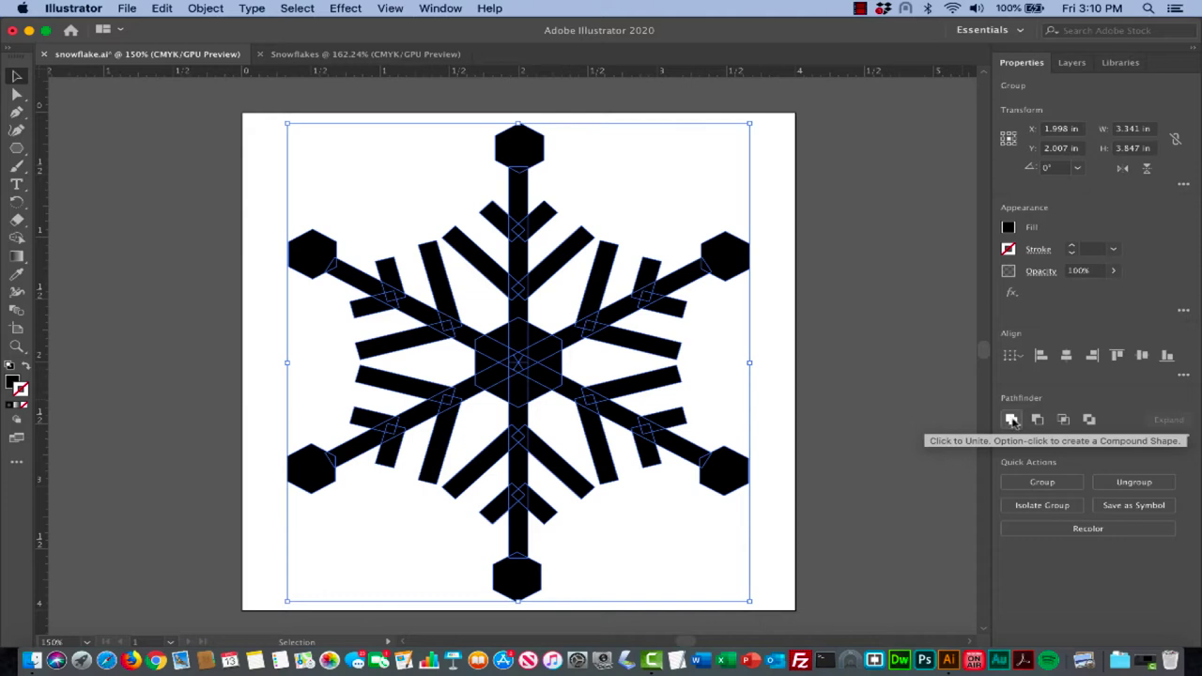
click(1012, 420)
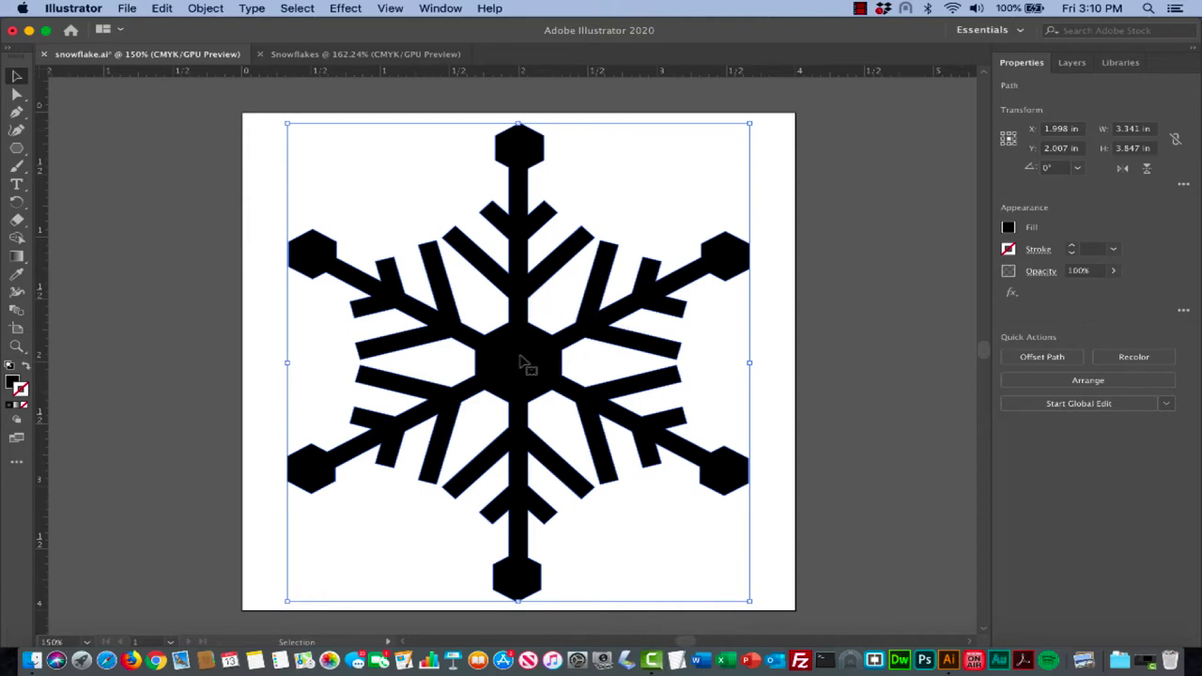
Zoom out and drag the snowflake right, off the artboard above the third snowflake
scroll(522, 362, down, 2)
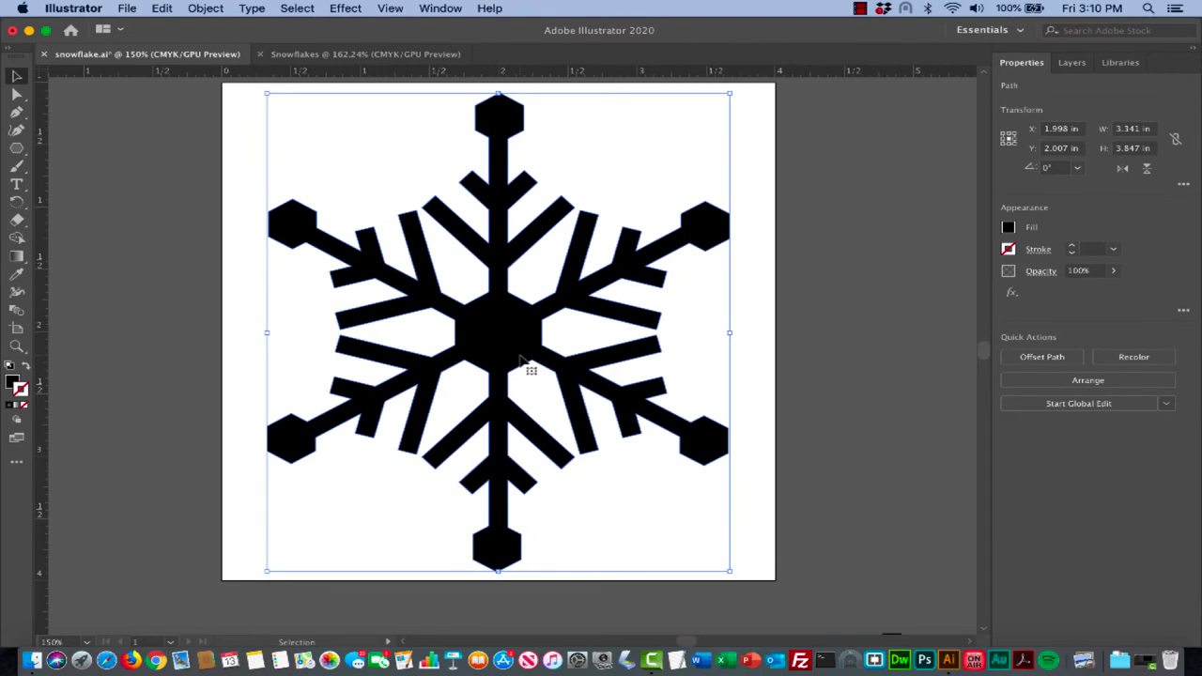
key(a)
key(super+minus)
key(super+minus)
key(super+minus)
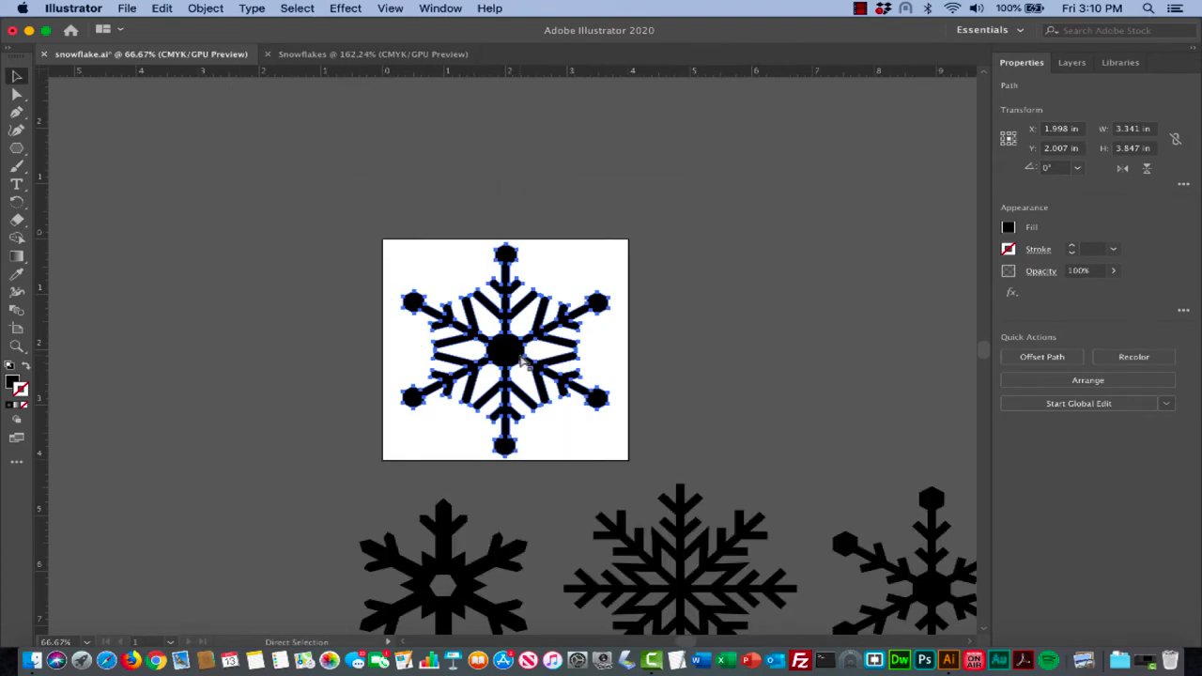
key(v)
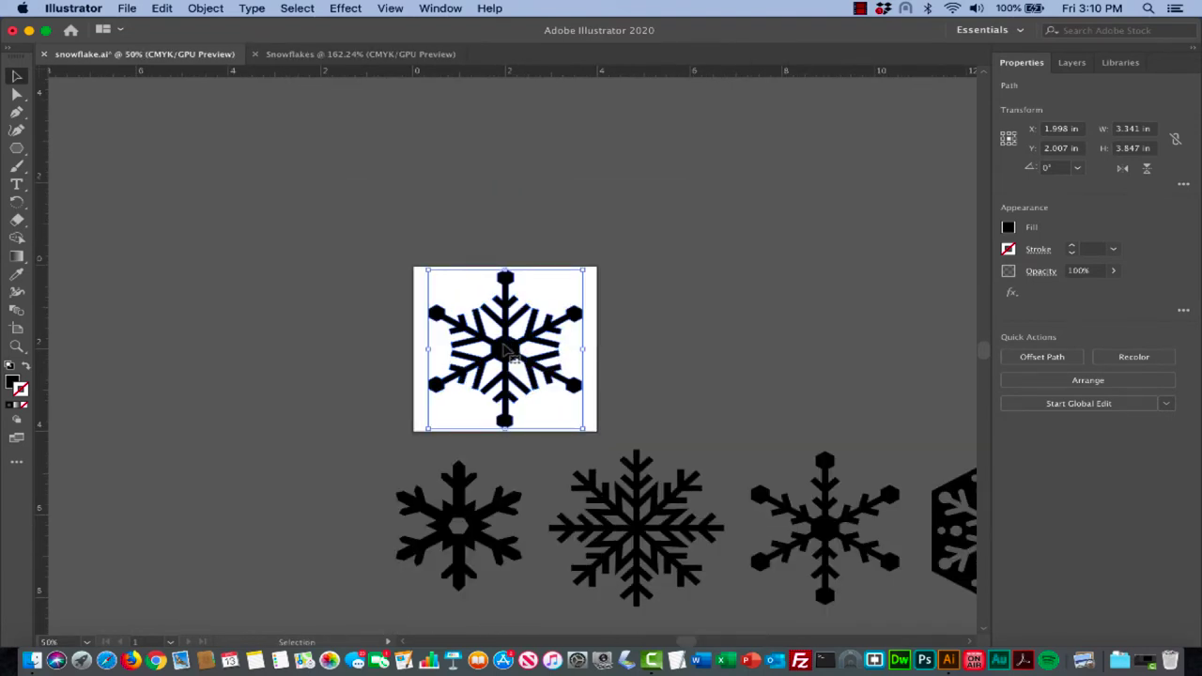
drag(517, 349, 827, 355)
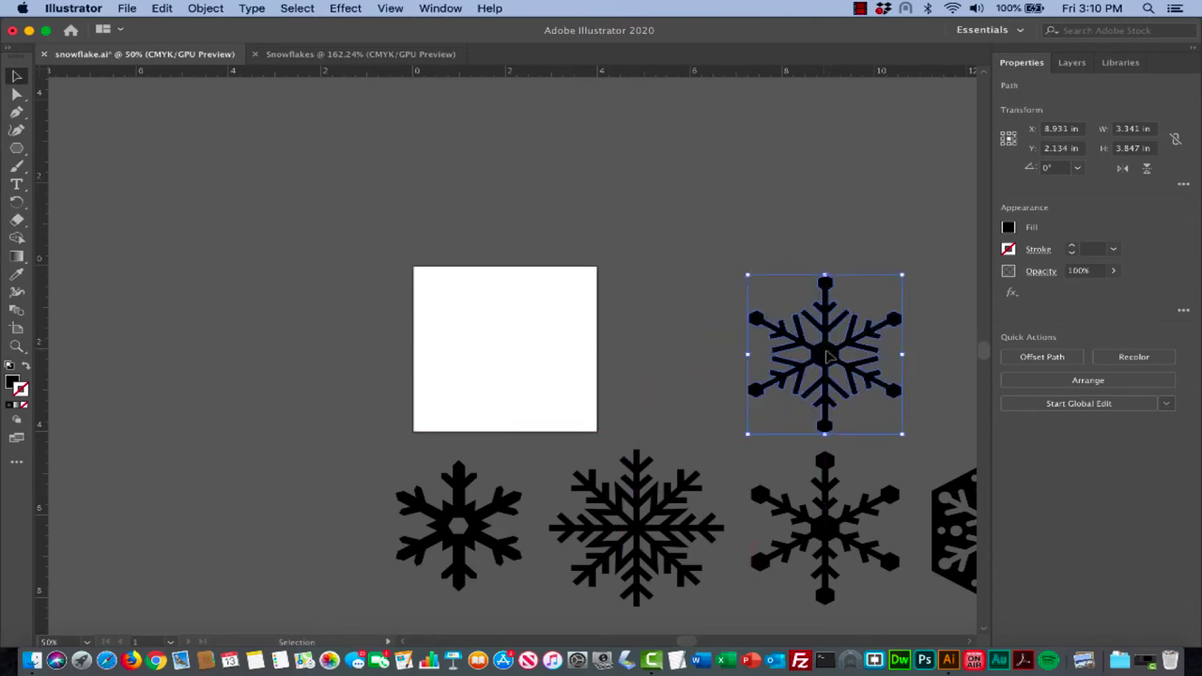
click(929, 363)
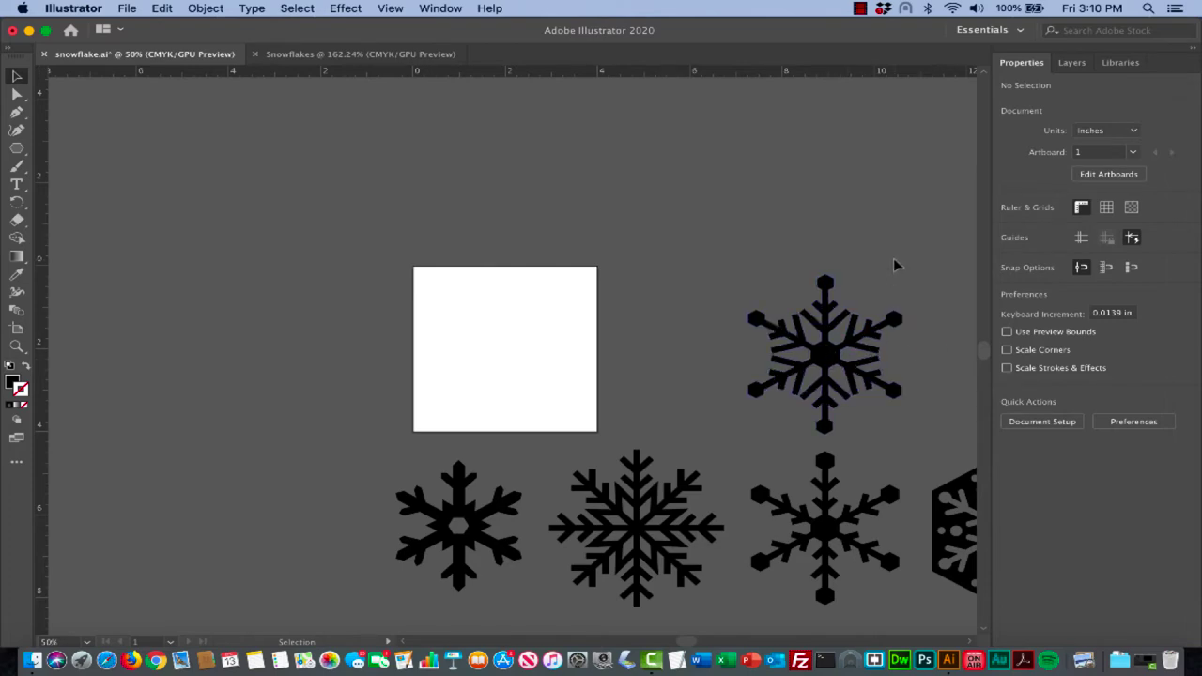
Zoom out to check the reference snowflakes and nudge one slightly
scroll(893, 300, down, 3)
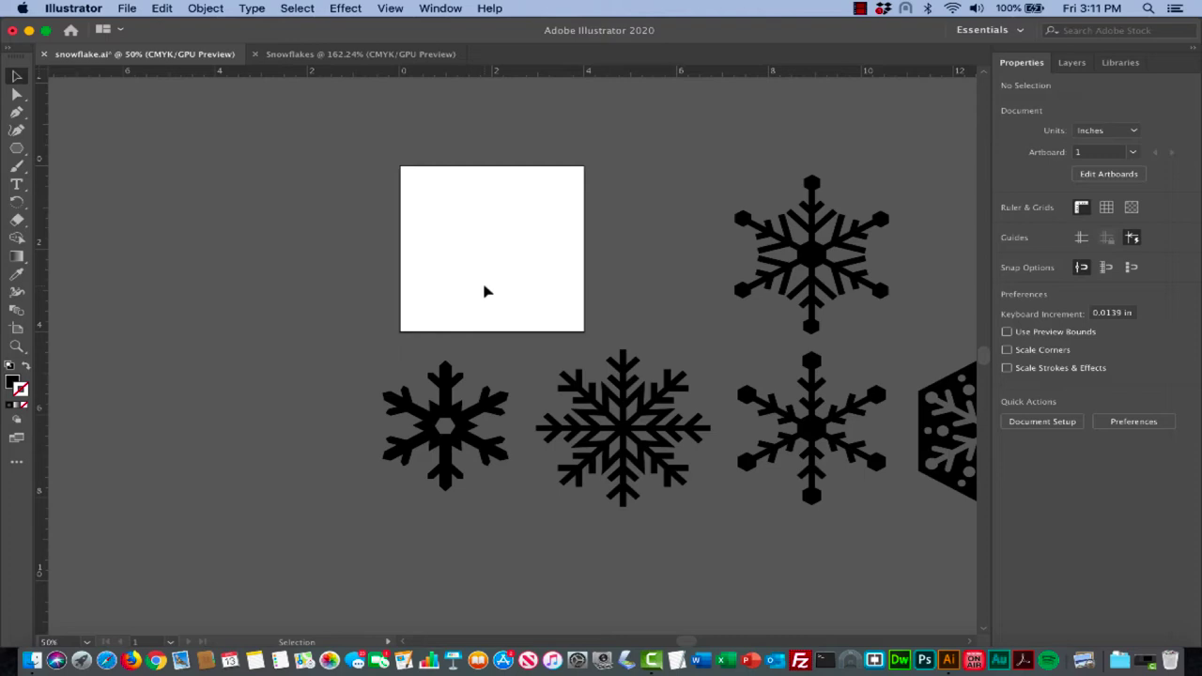
key(super+equal)
key(super+equal)
key(super+equal)
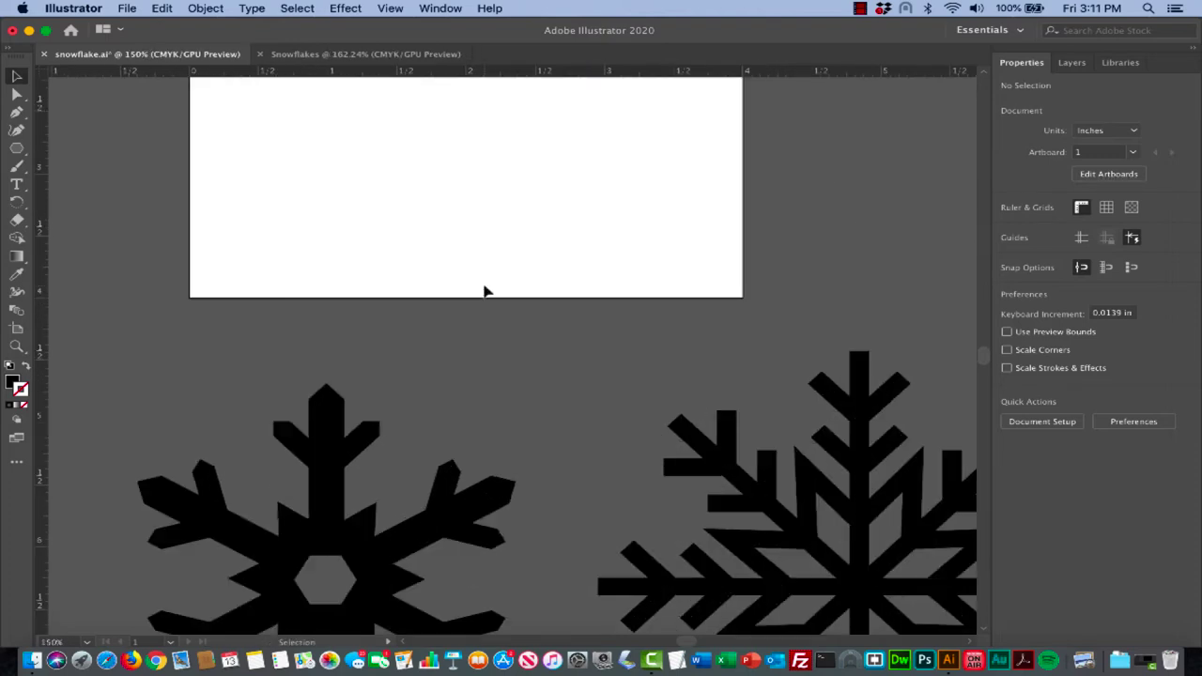
scroll(486, 291, up, 6)
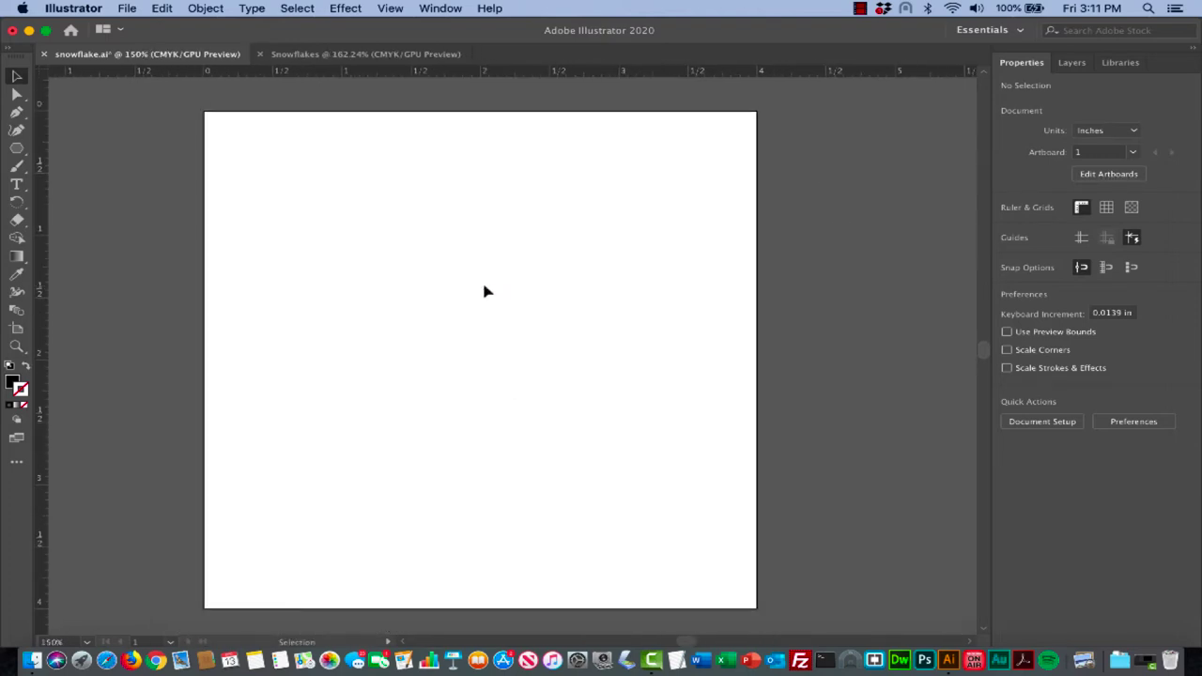
key(super+minus)
key(super+minus)
key(super+minus)
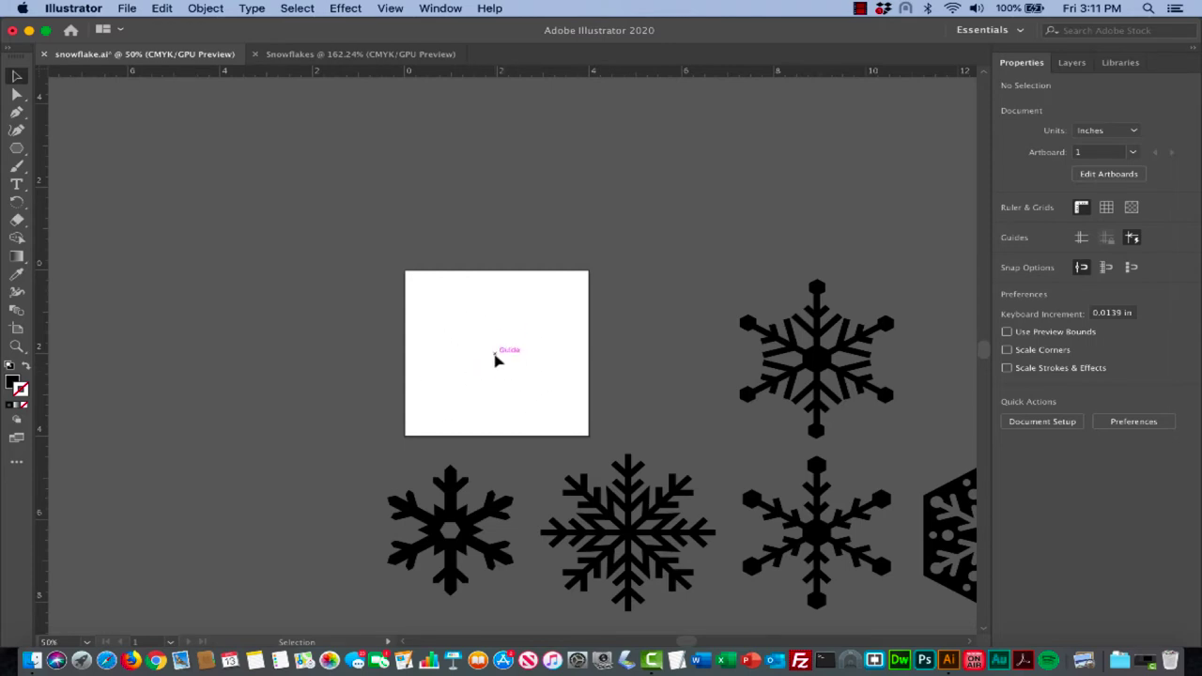
key(a)
key(v)
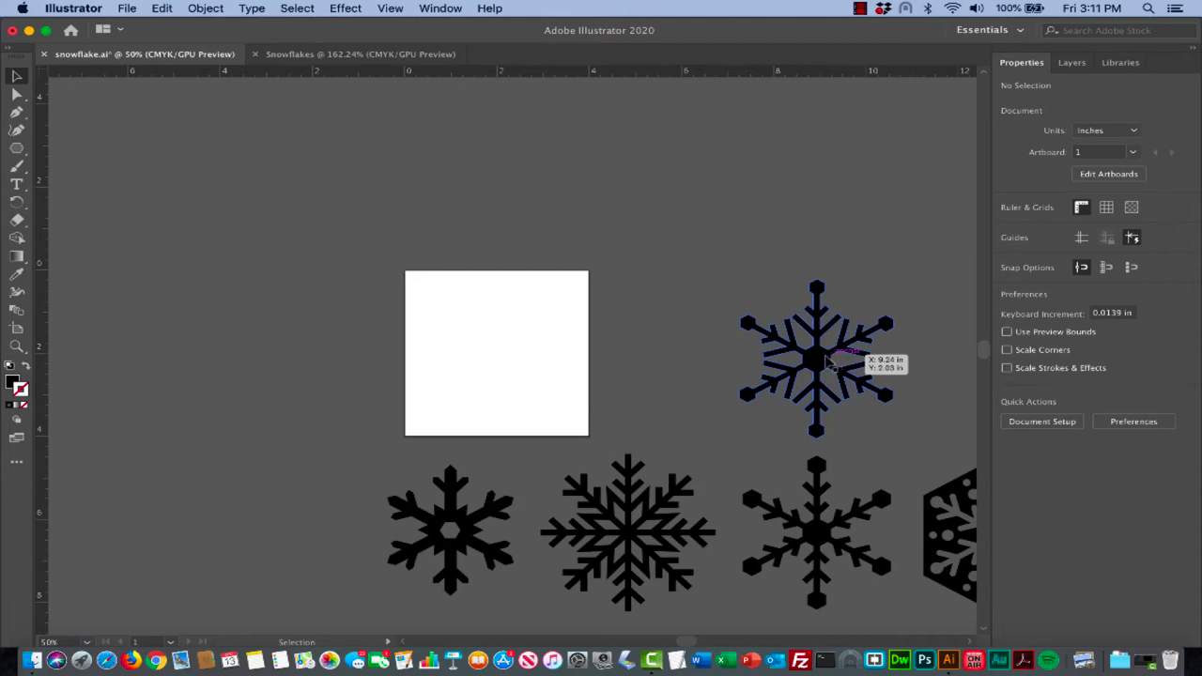
mouse_move(829, 362)
mouse_down()
mouse_move(491, 358)
mouse_move(860, 362)
mouse_move(832, 363)
mouse_up()
Zoom back onto the artboard and turn on View > Guides > Show Guides
key(a)
key(super+equal)
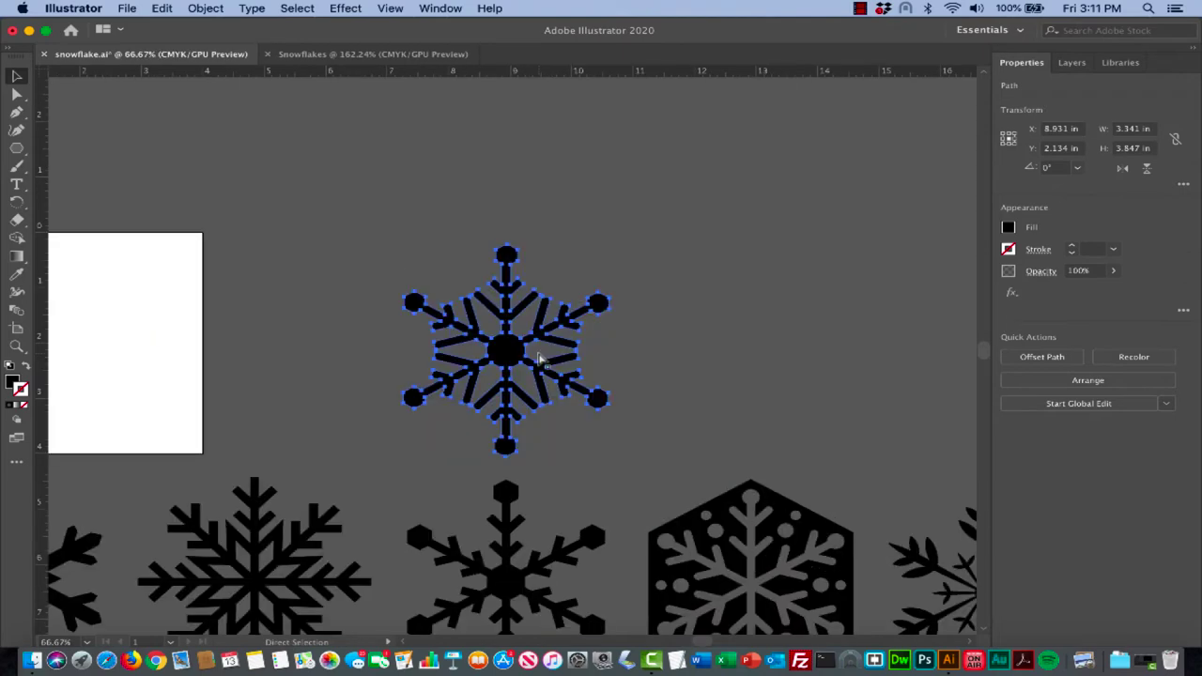
key(super+equal)
key(super+equal)
key(v)
scroll(538, 351, left, 10)
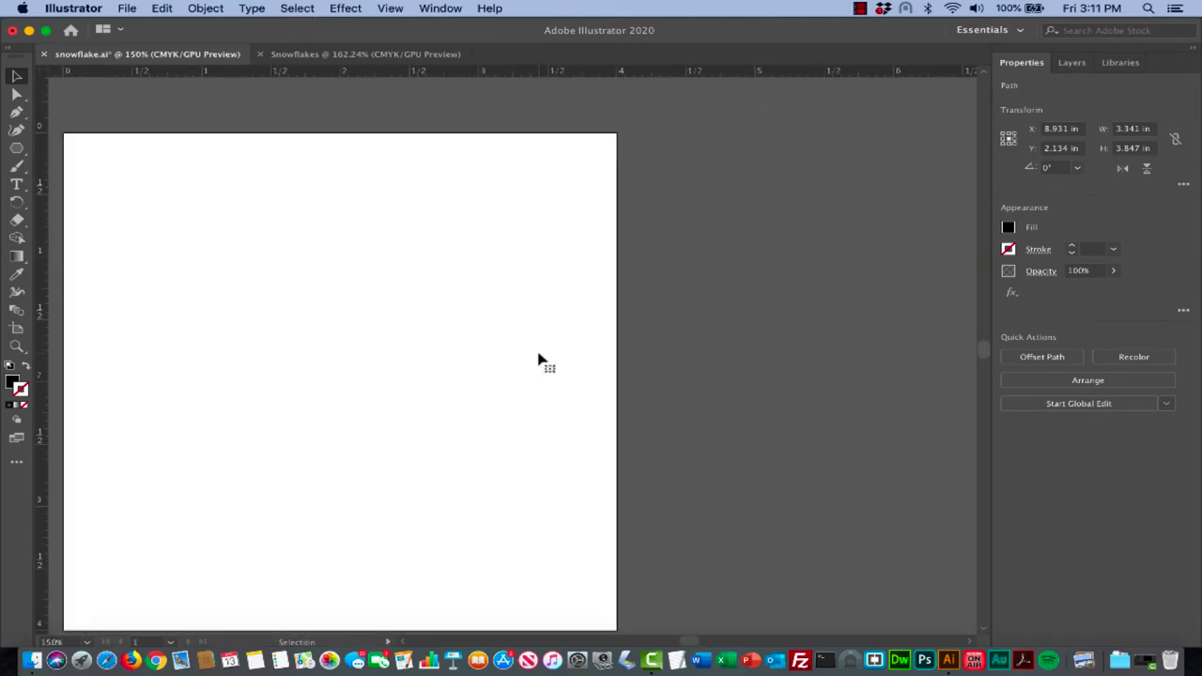
scroll(538, 358, left, 5)
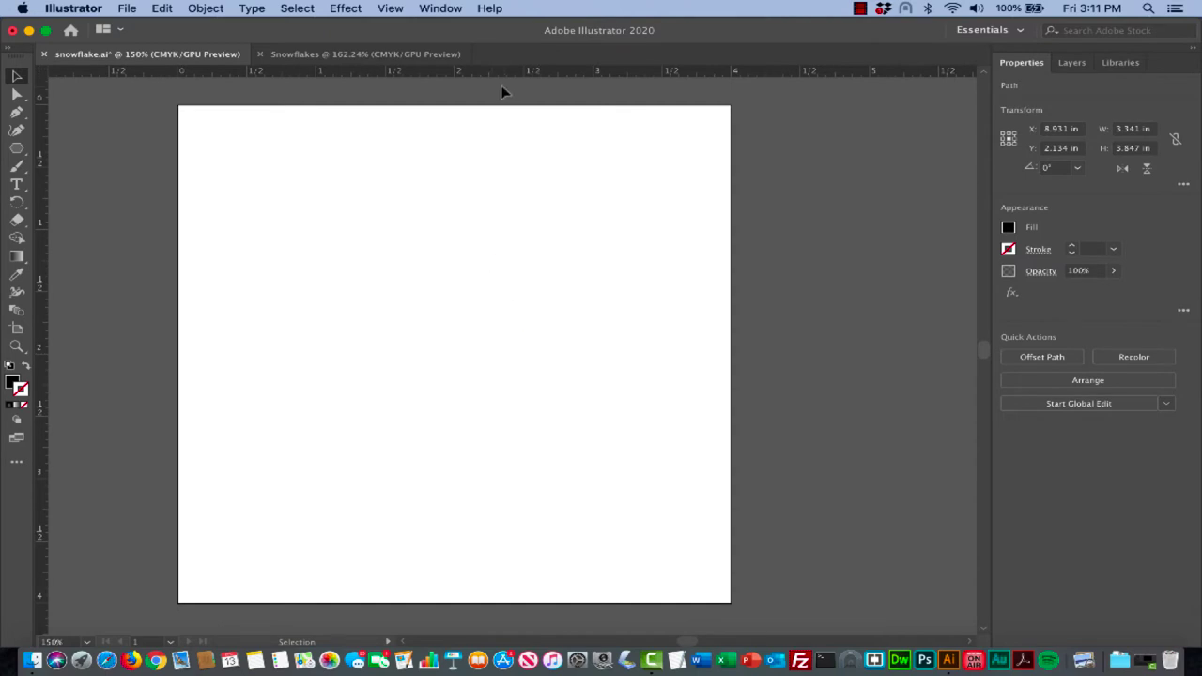
click(391, 8)
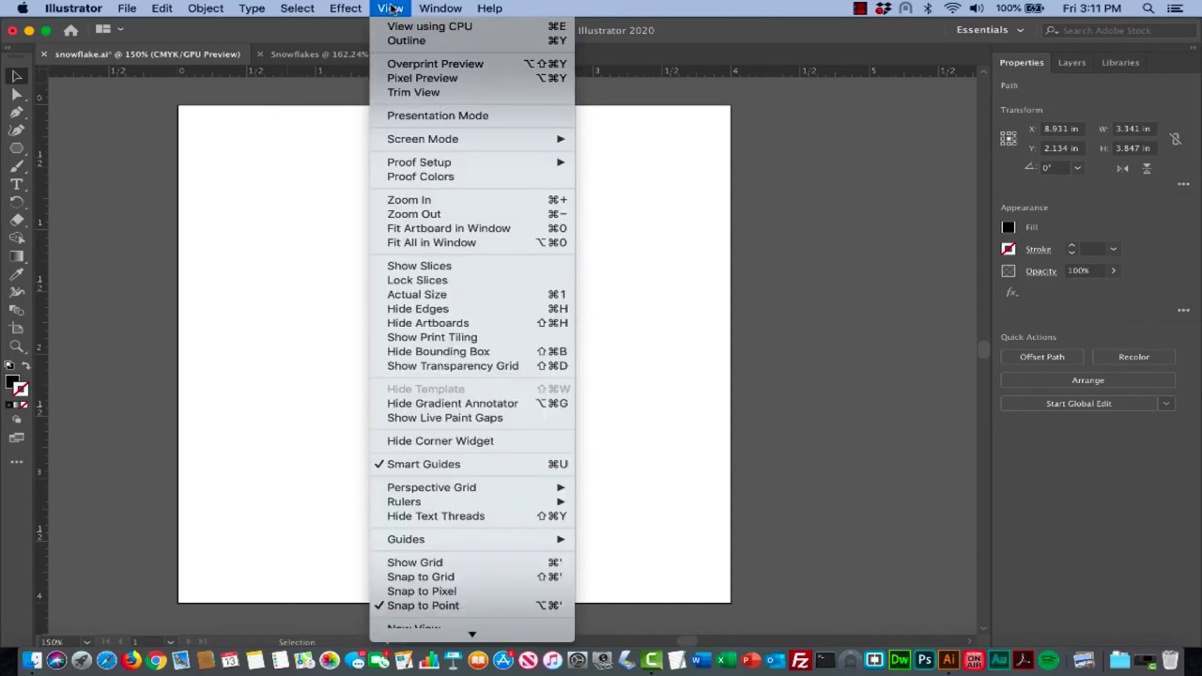
mouse_move(562, 544)
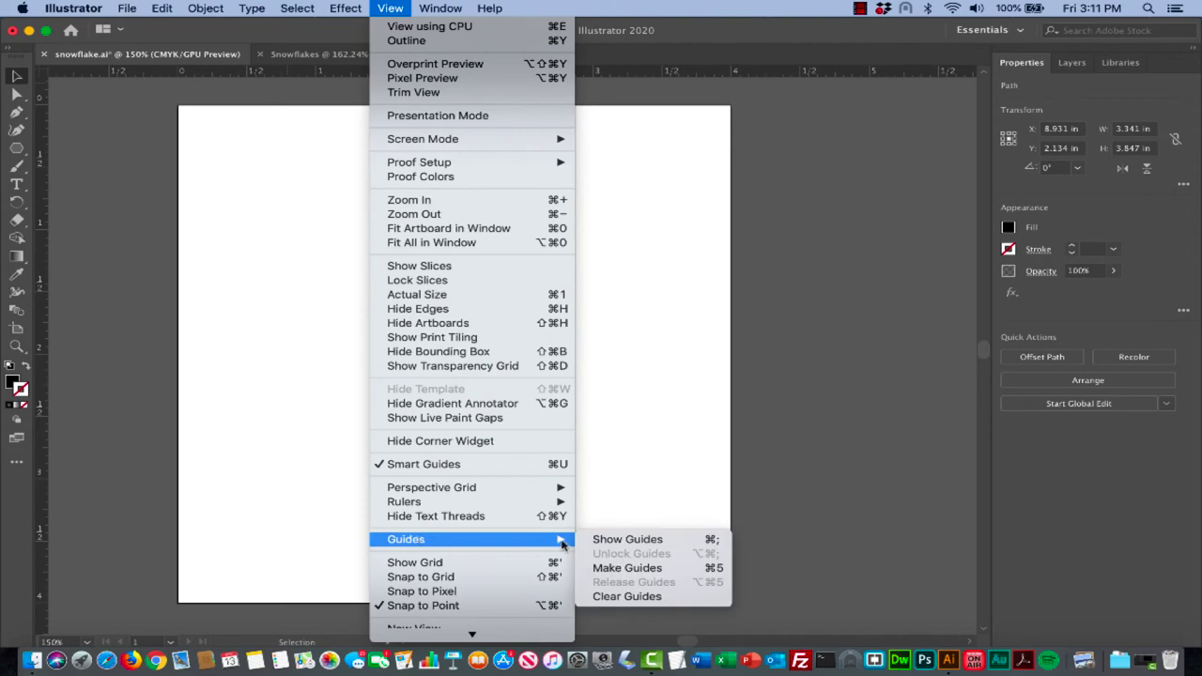
click(602, 539)
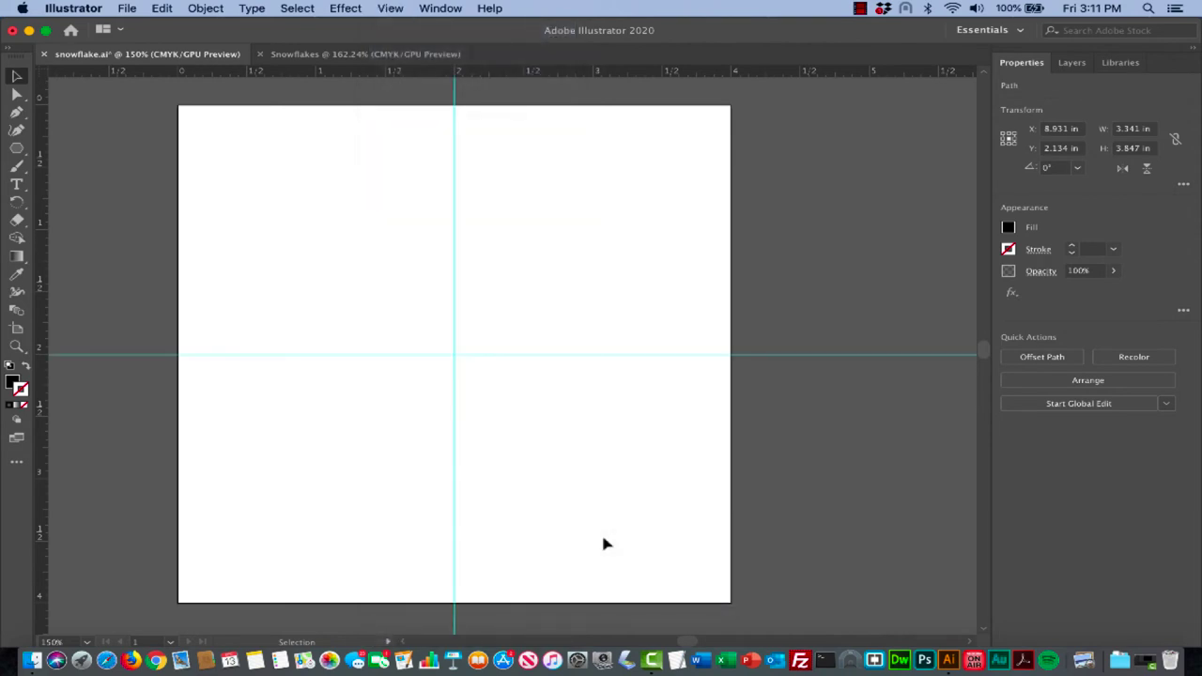
Choose the Line Segment Tool from the shape tools flyout
click(17, 150)
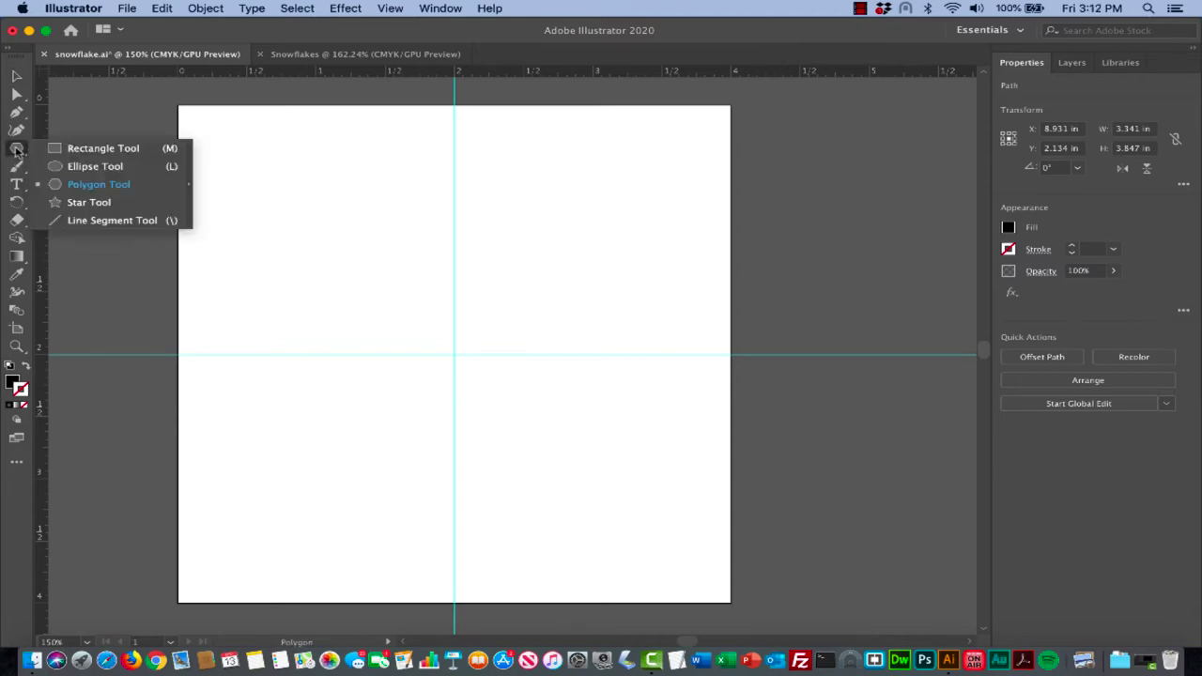
click(94, 221)
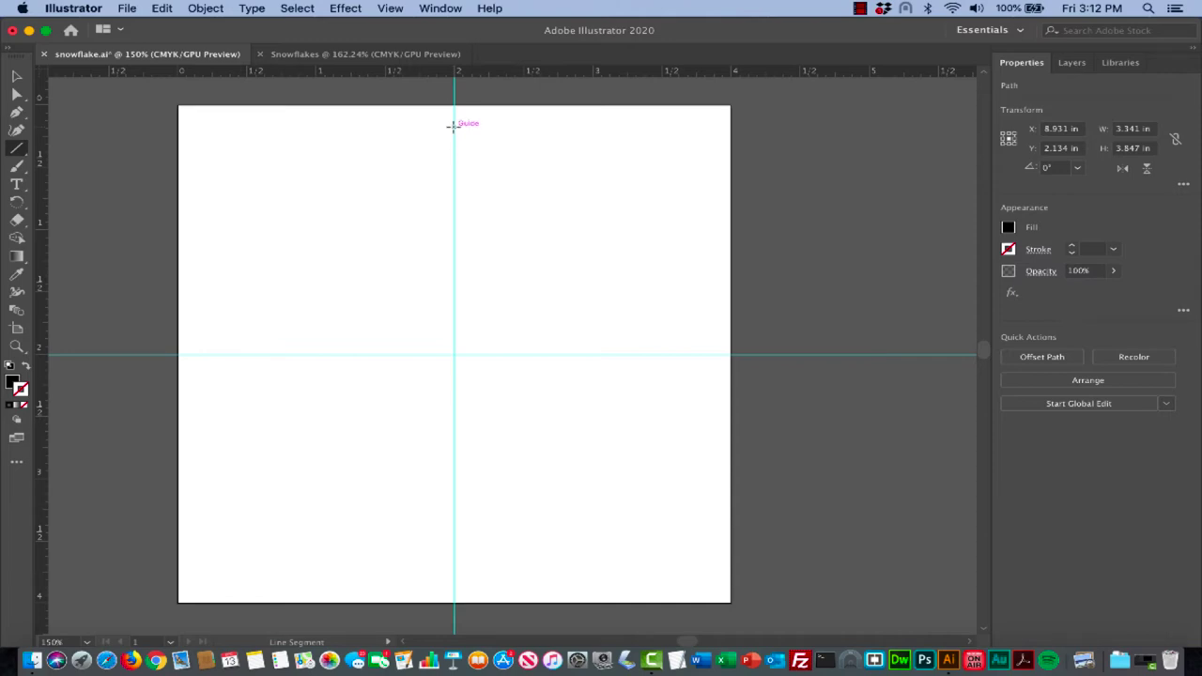
Draw a 1.824 in vertical line down the vertical guide to the guide crossing
mouse_move(451, 125)
mouse_down()
mouse_move(441, 309)
mouse_move(452, 353)
mouse_up()
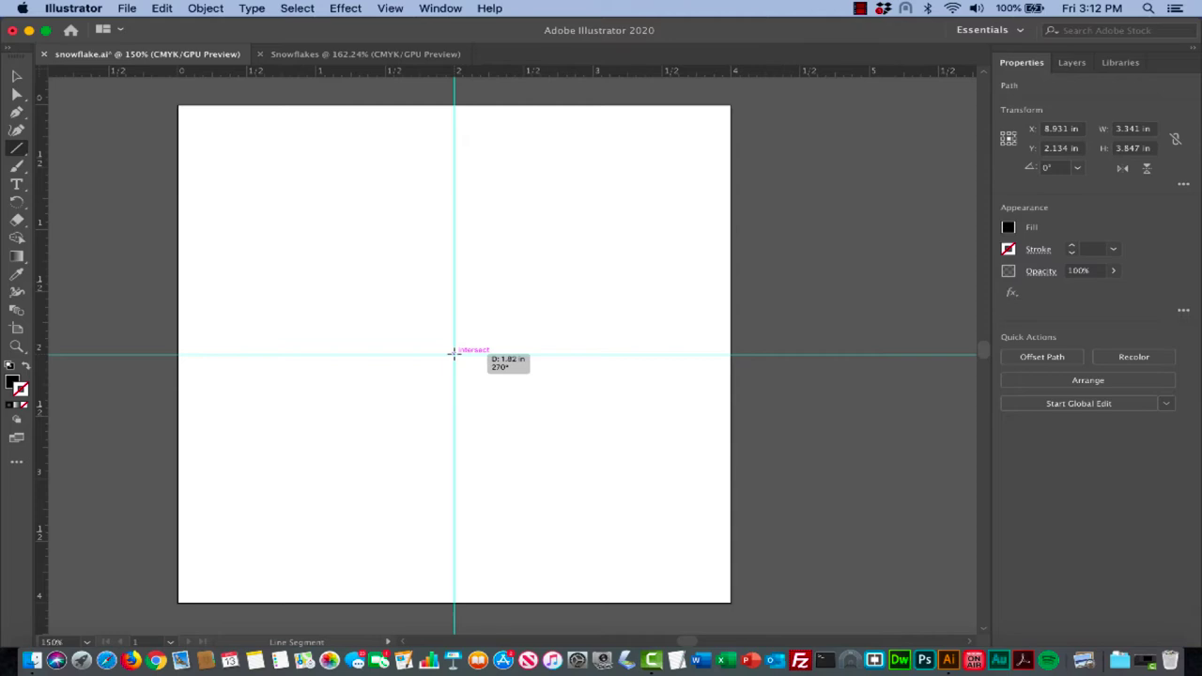
drag(453, 353, 452, 353)
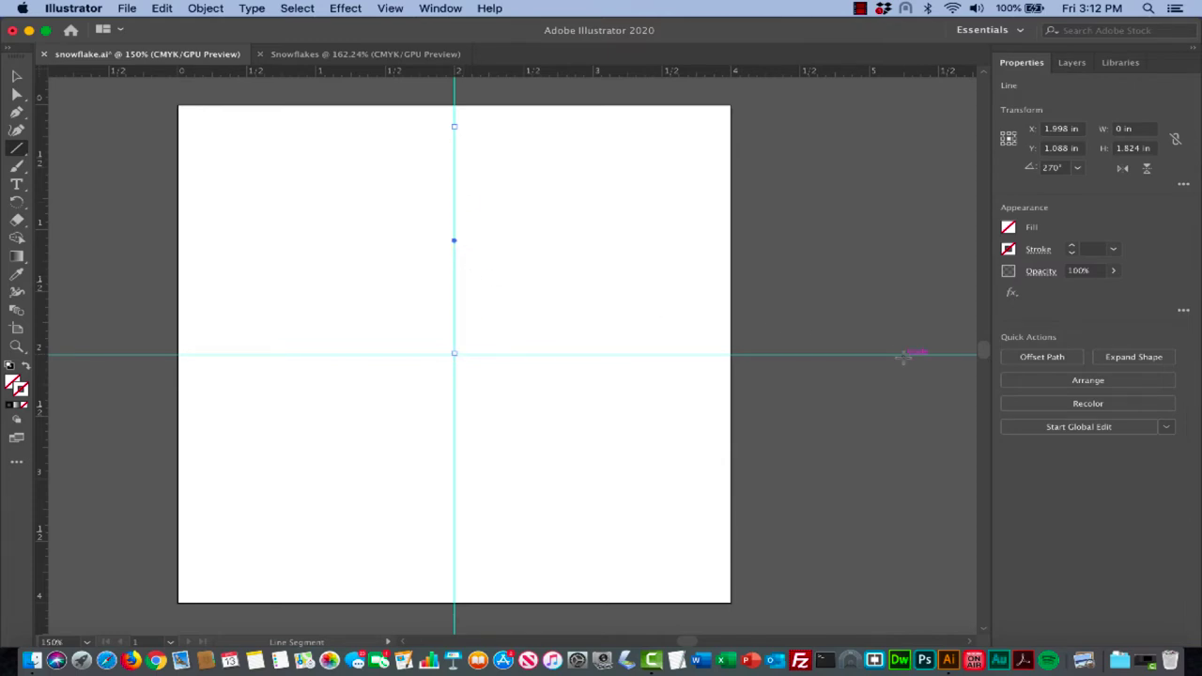
drag(902, 355, 954, 355)
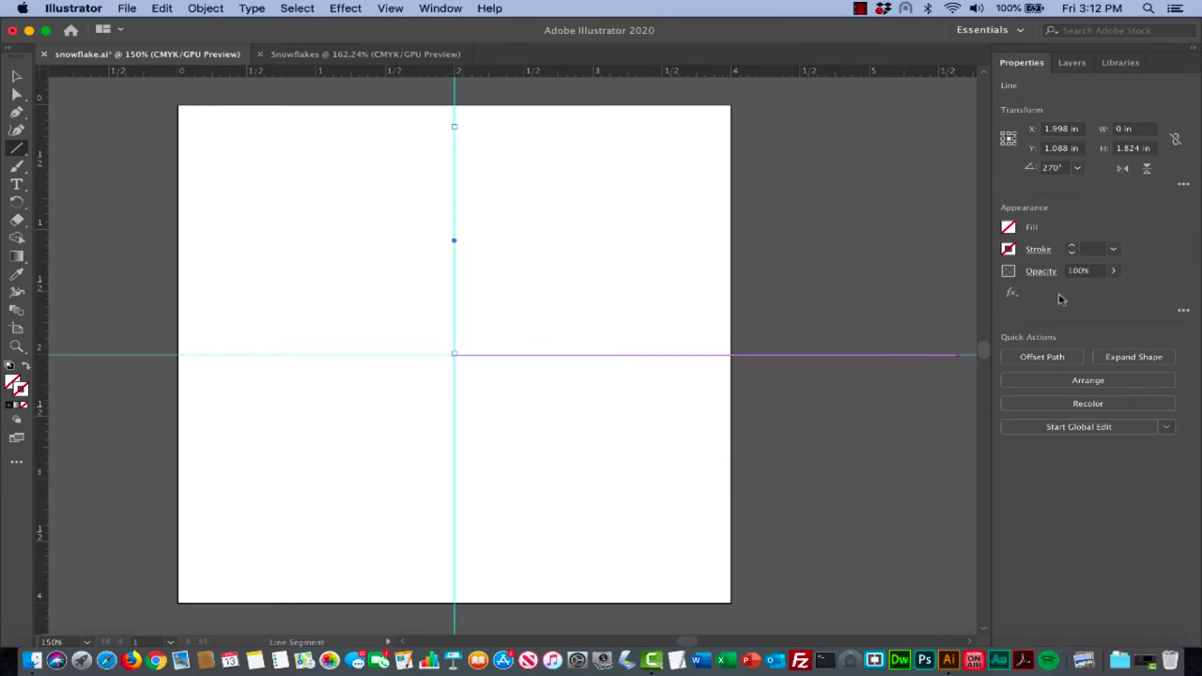
Set the vertical line's stroke to Black at 10 pt weight
click(1009, 250)
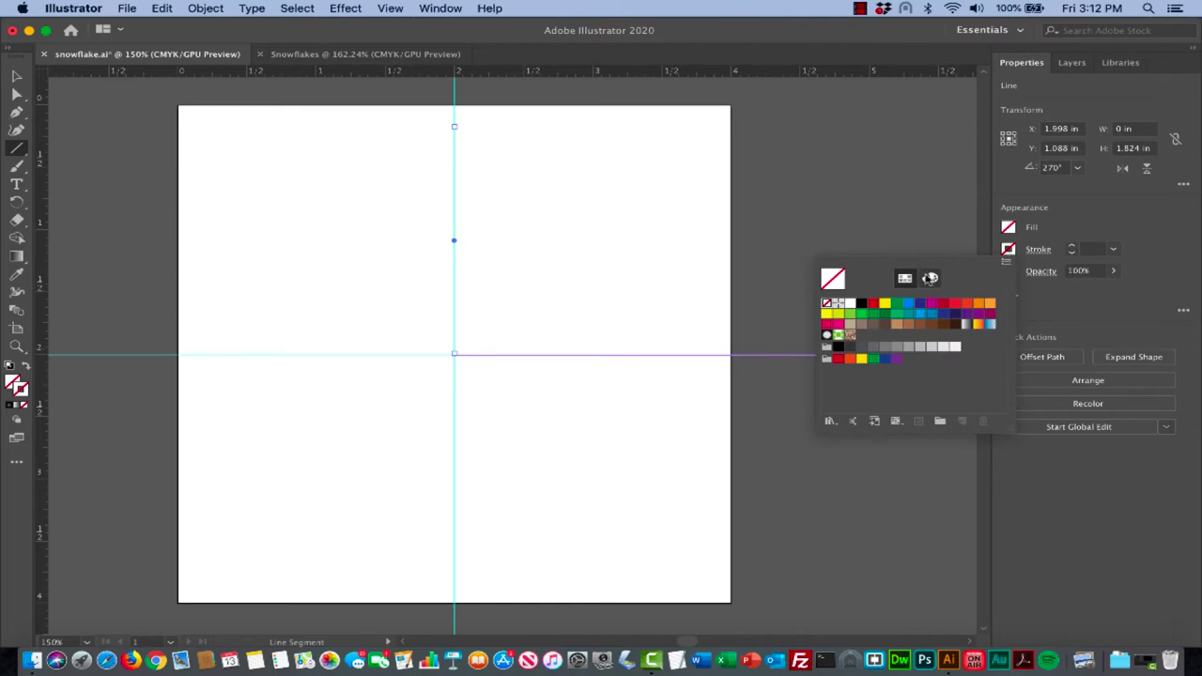
click(862, 305)
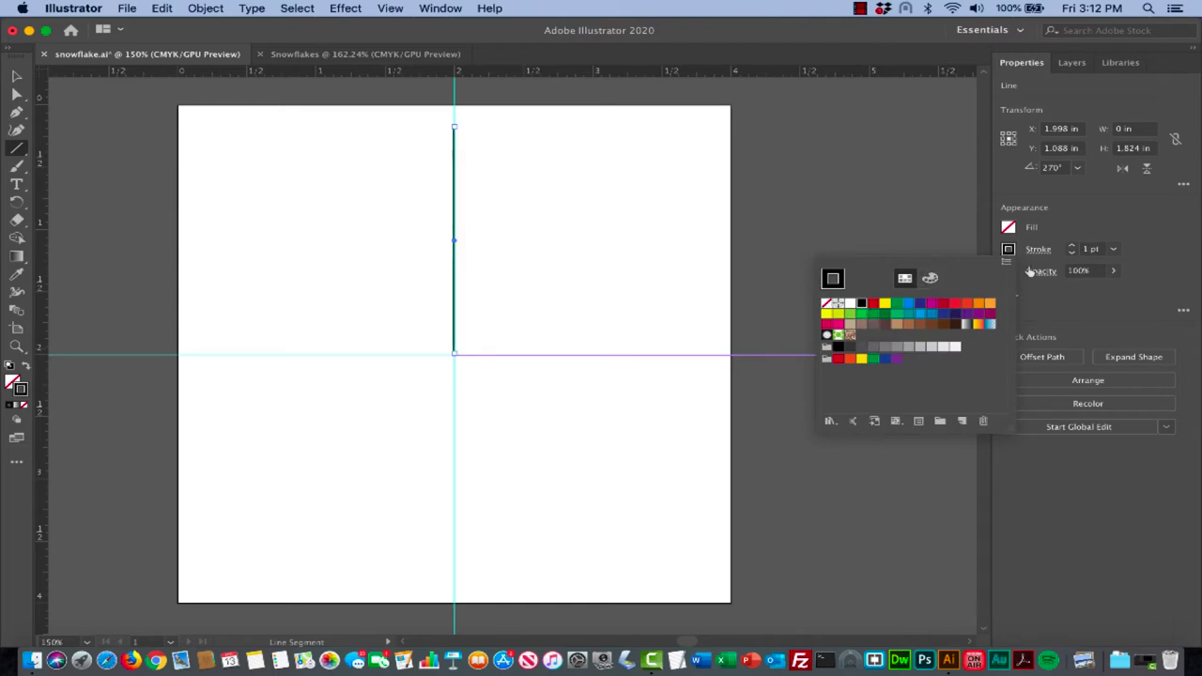
click(1073, 249)
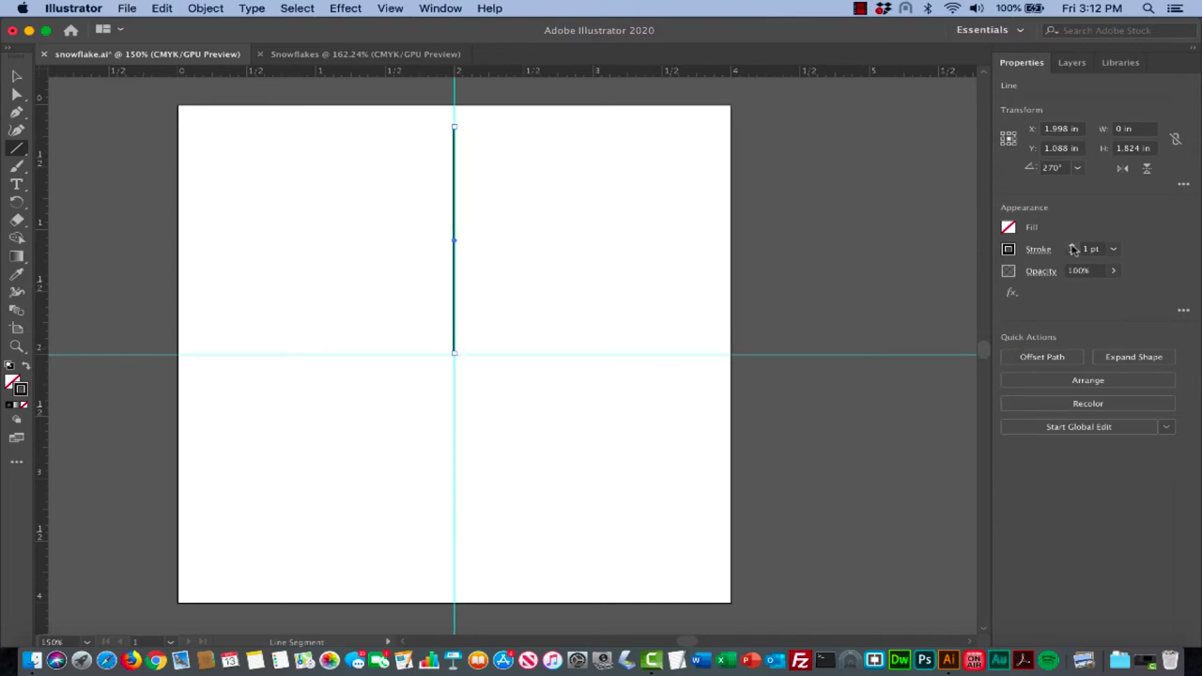
shift+click(1073, 246)
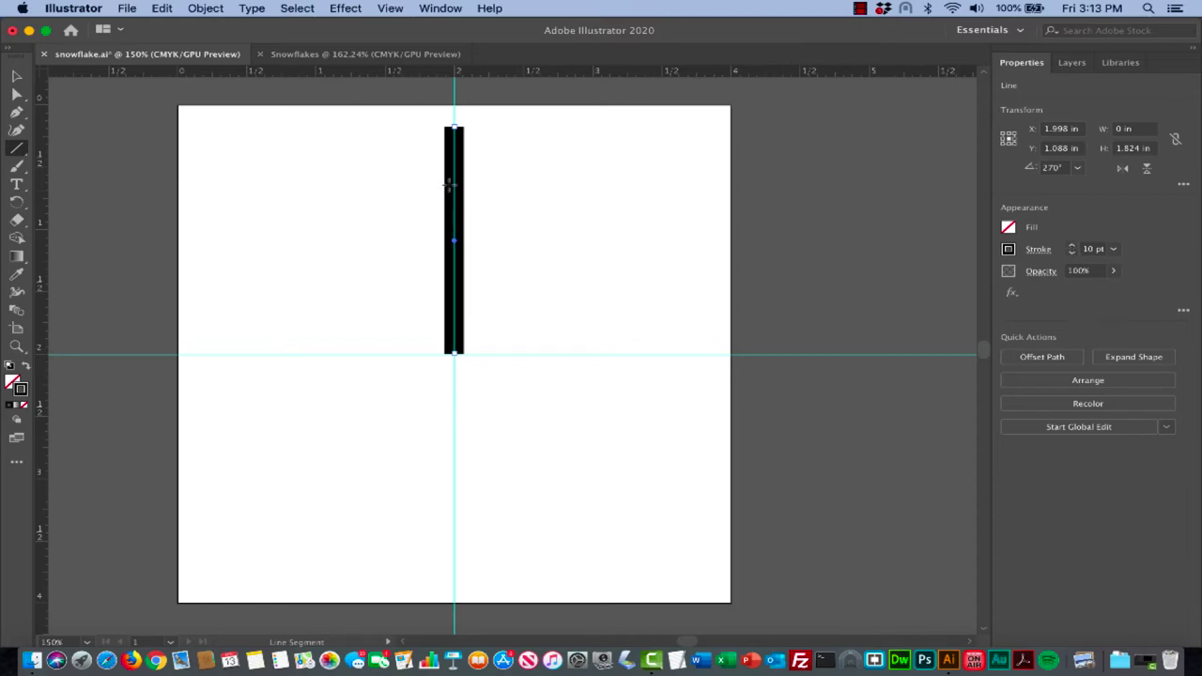
key(super+minus)
key(super+minus)
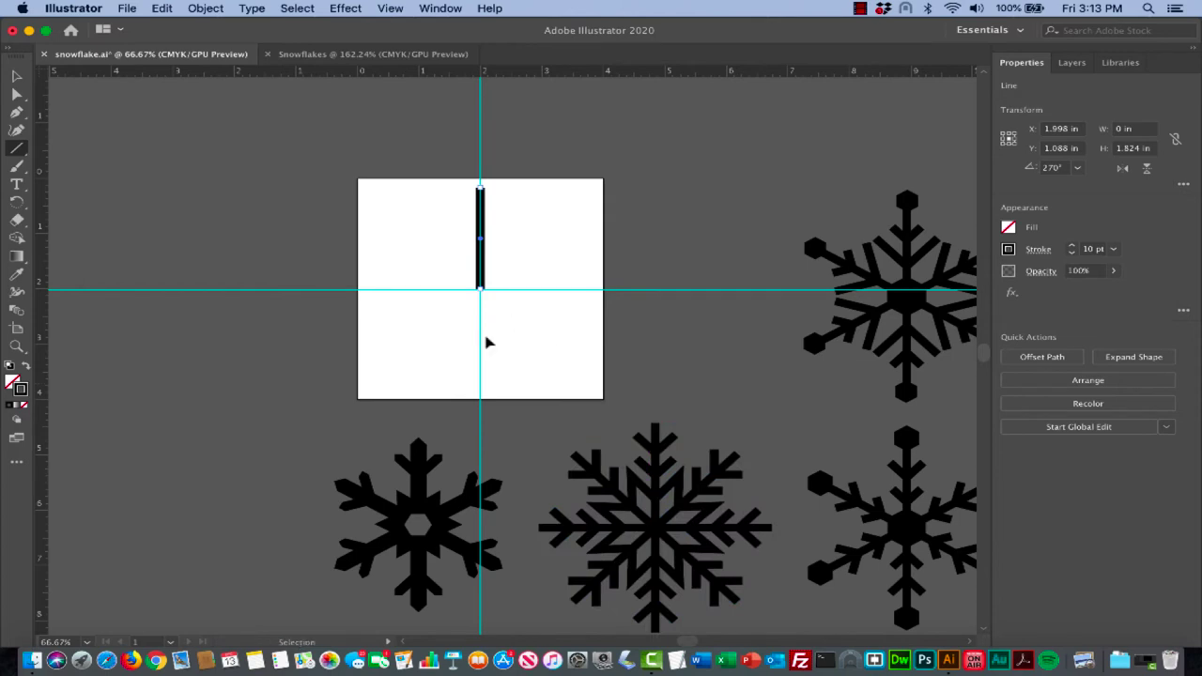
Draw a short 45° branch angling up-right from near the top of the bar
key(super+equal)
key(super+equal)
key(super+equal)
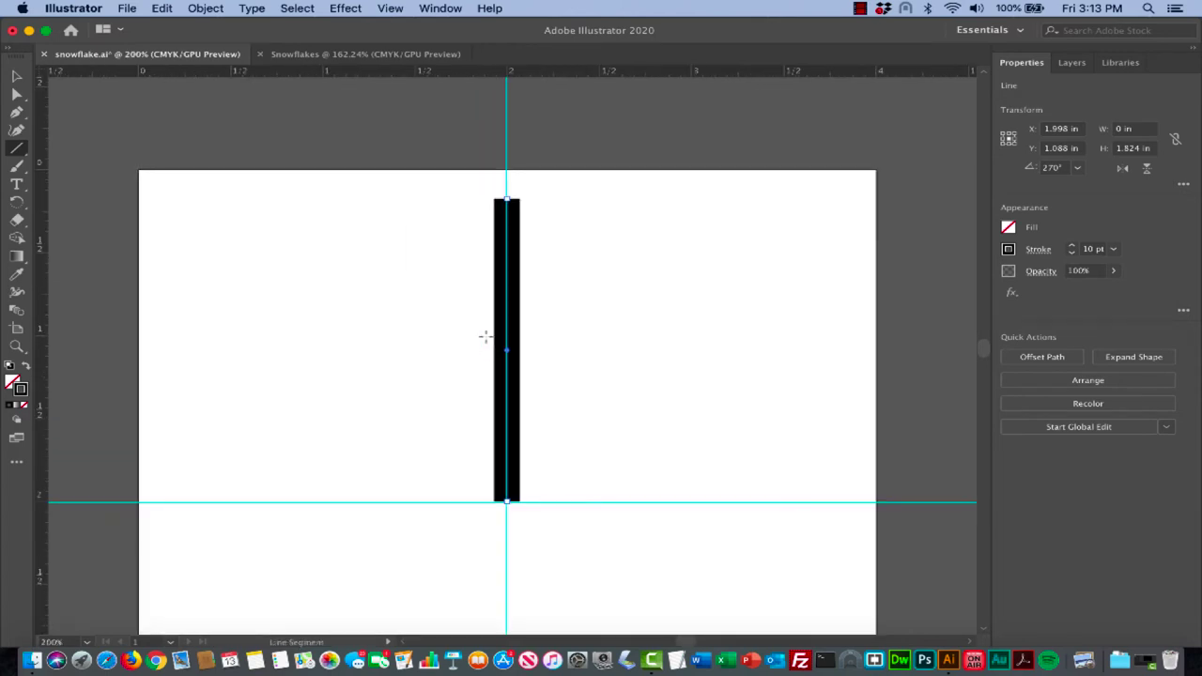
key(super+equal)
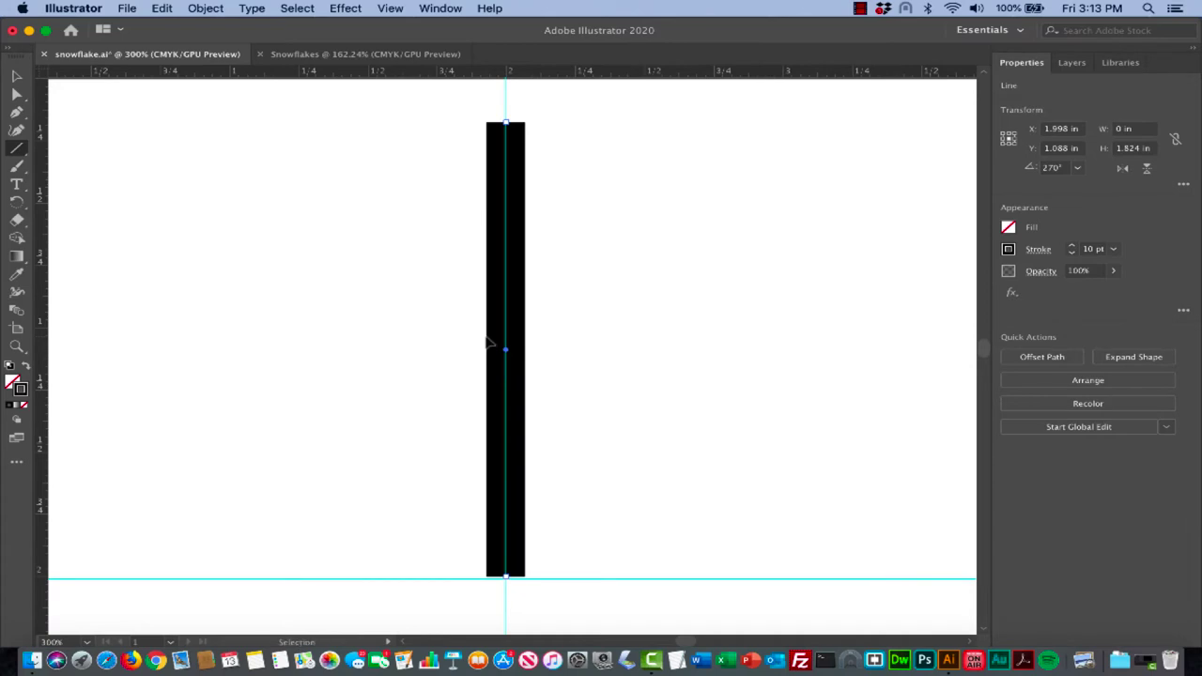
key(super+minus)
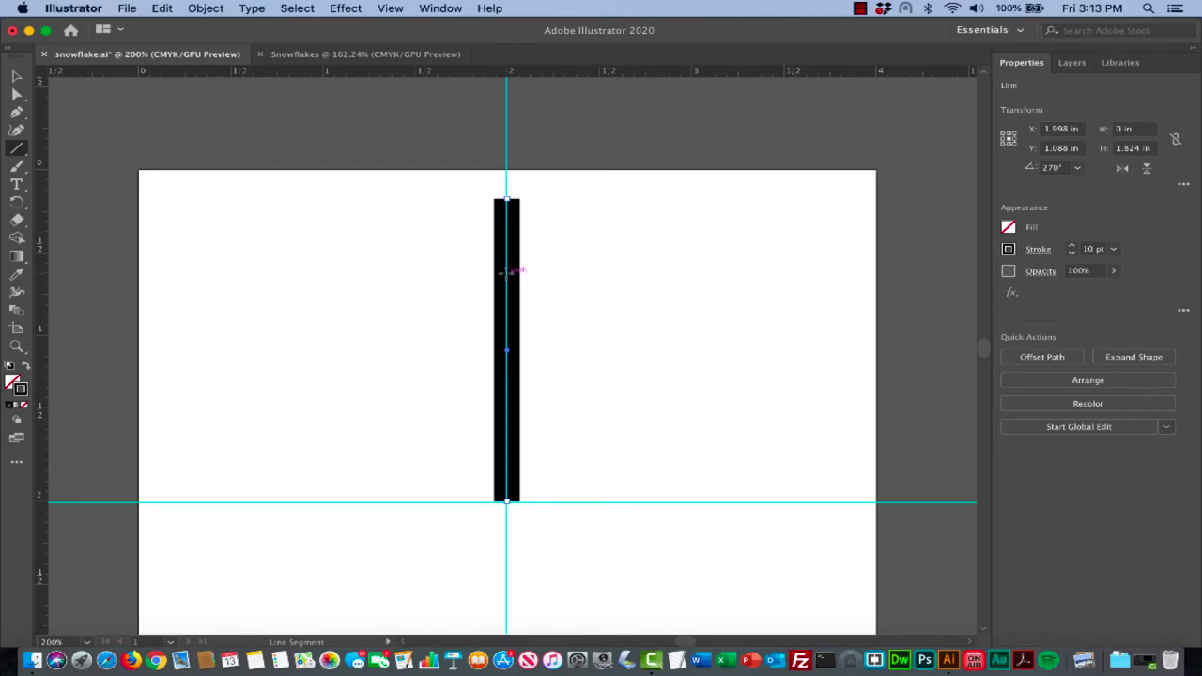
click(506, 272)
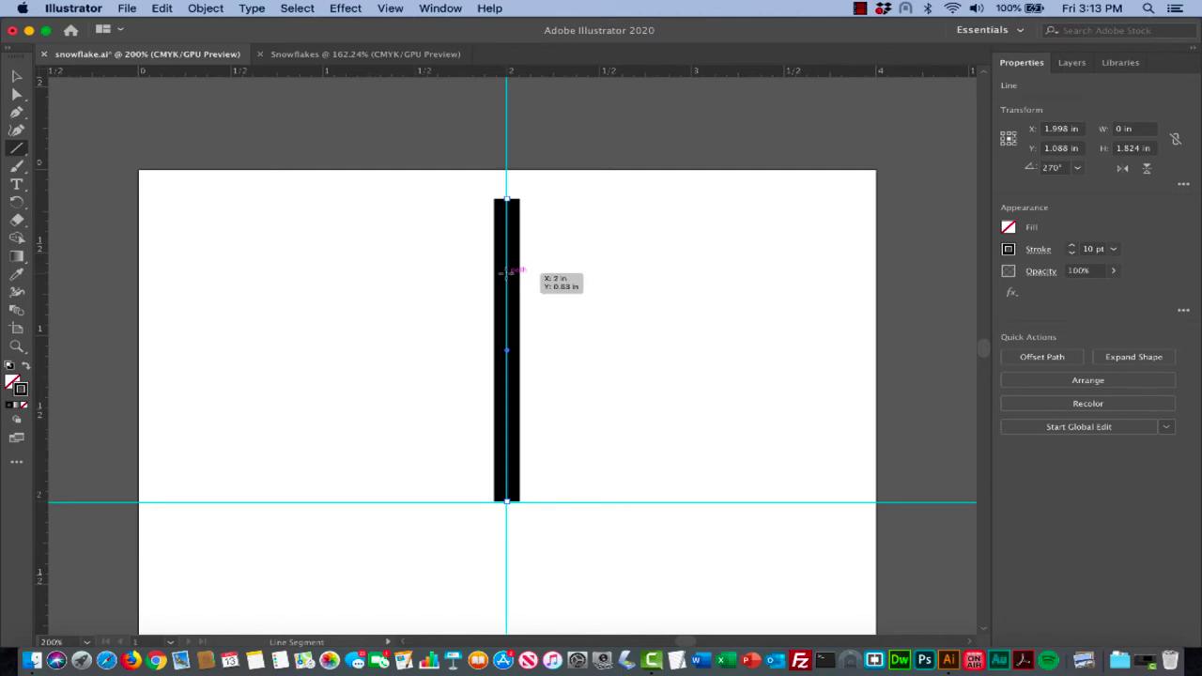
drag(506, 273, 578, 221)
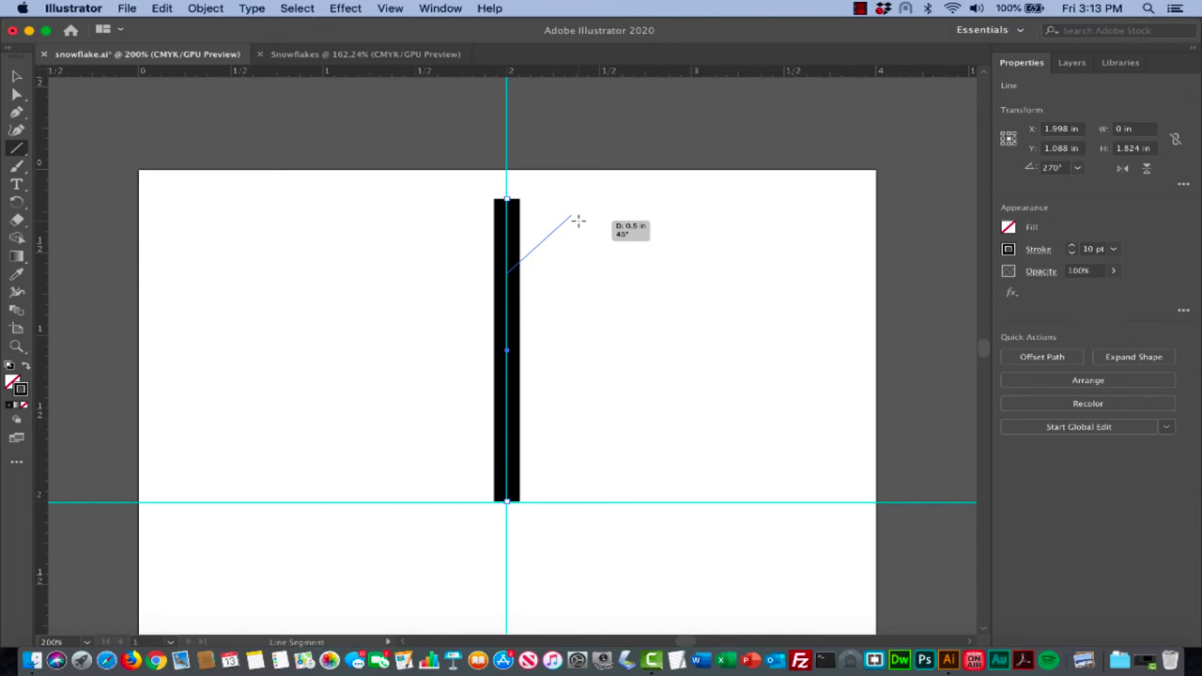
drag(578, 221, 562, 230)
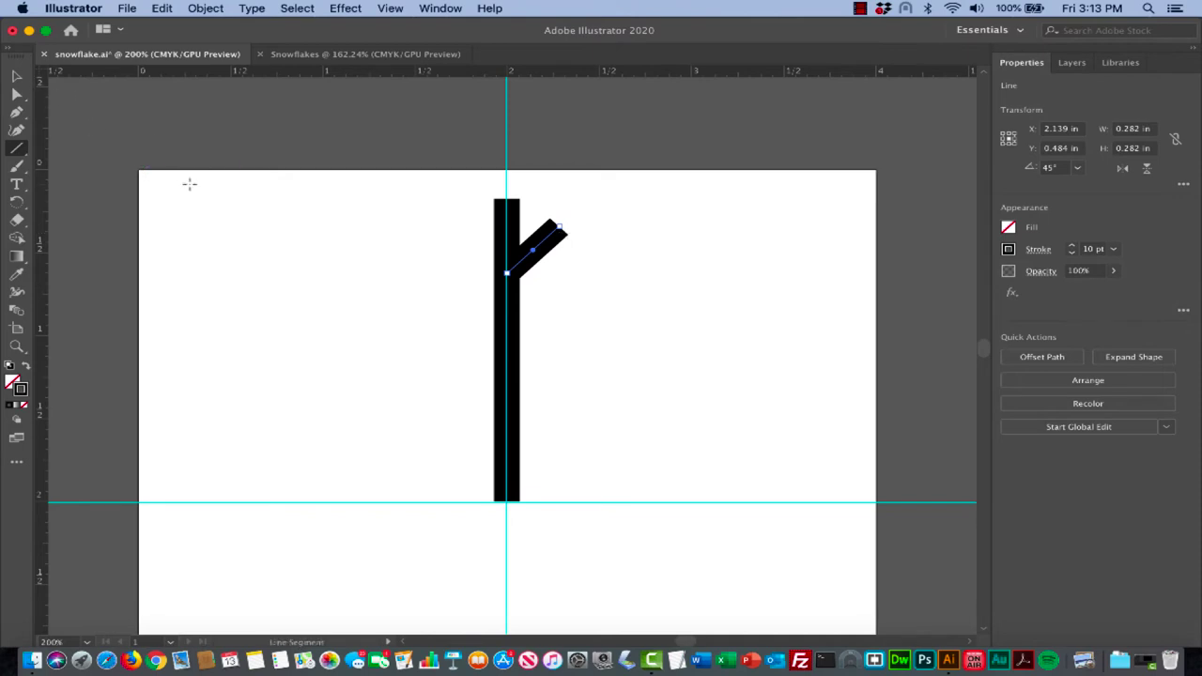
key(v)
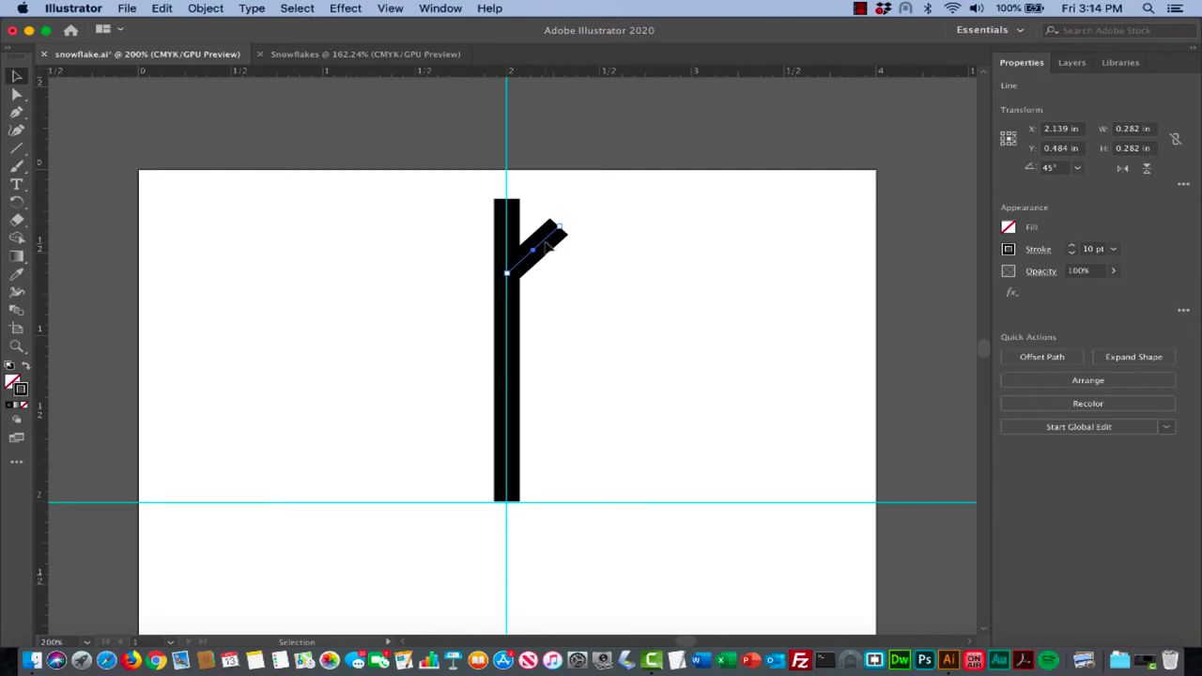
Drag a copy of the 45° branch to a lower spot on the bar
drag(550, 246, 545, 340)
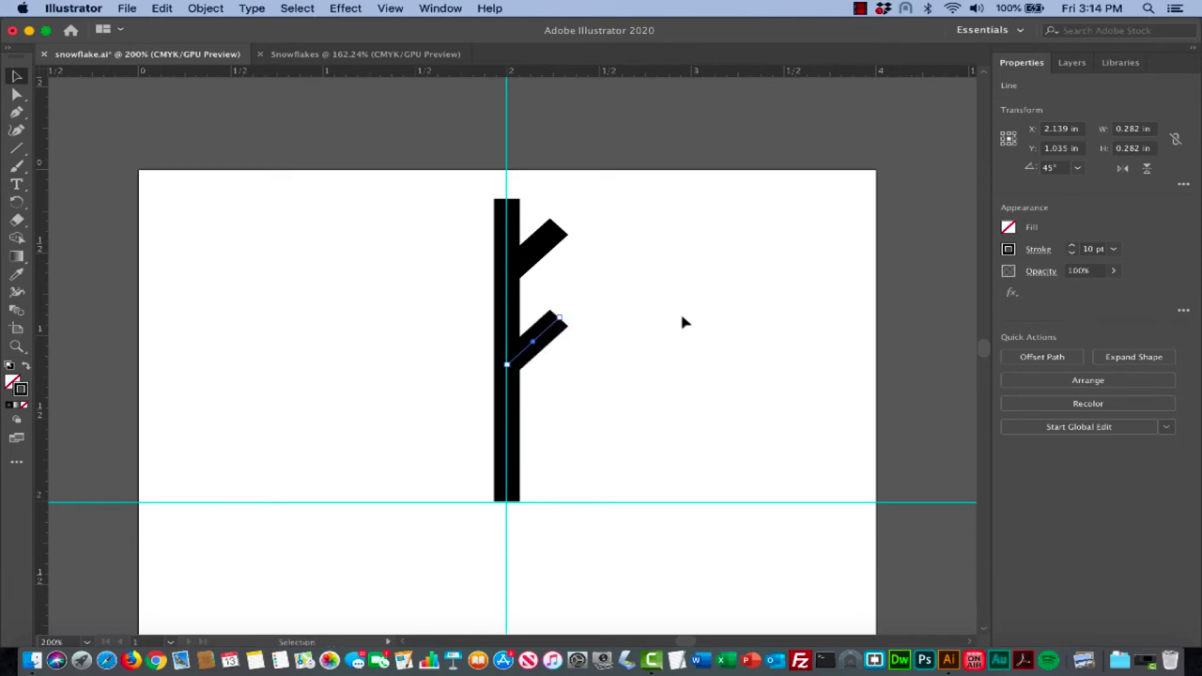
key(shift)
shift+click(548, 336)
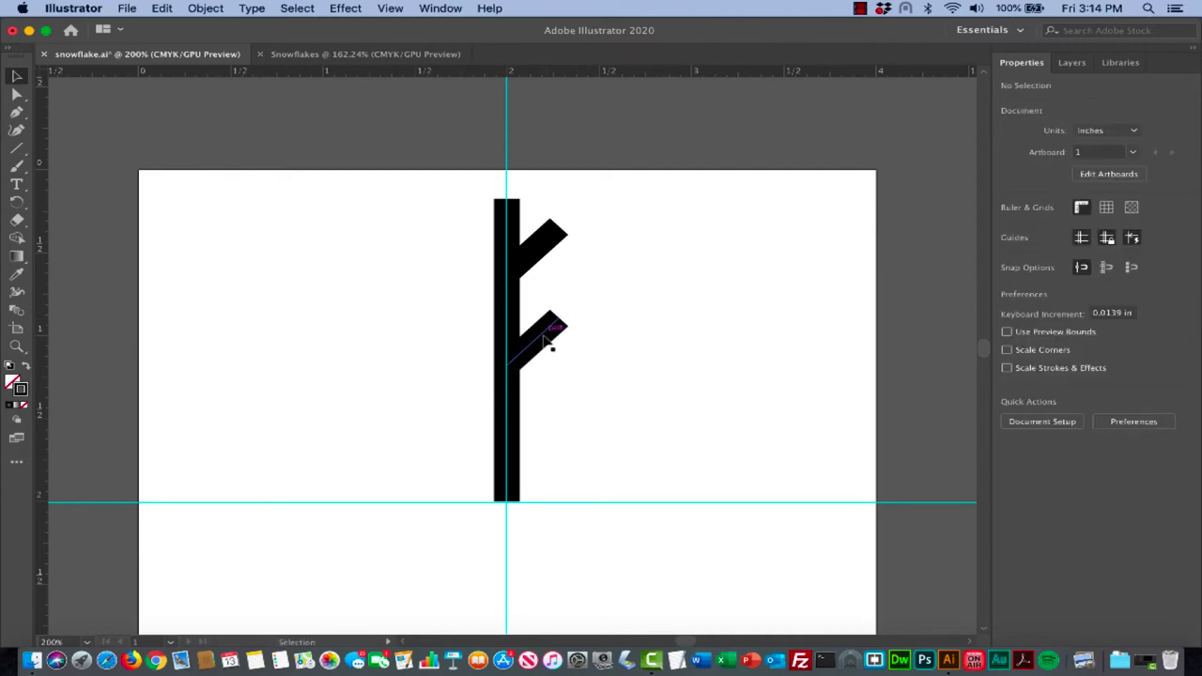
click(542, 344)
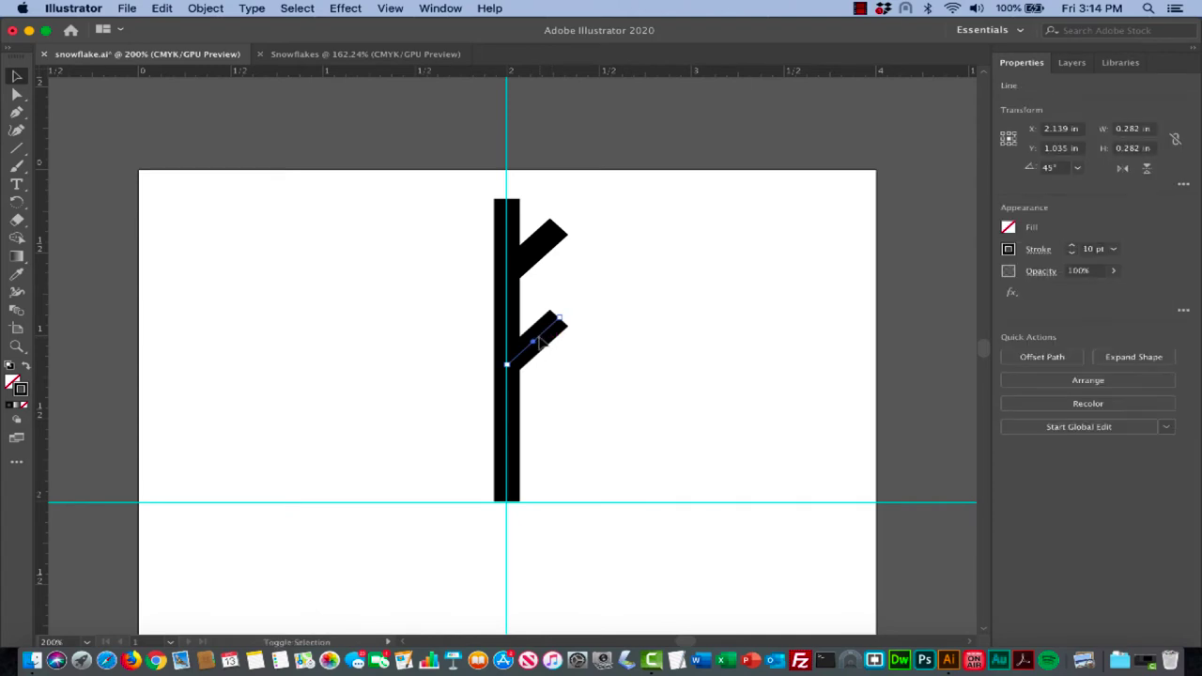
shift+click(540, 342)
click(545, 342)
shift+click(547, 343)
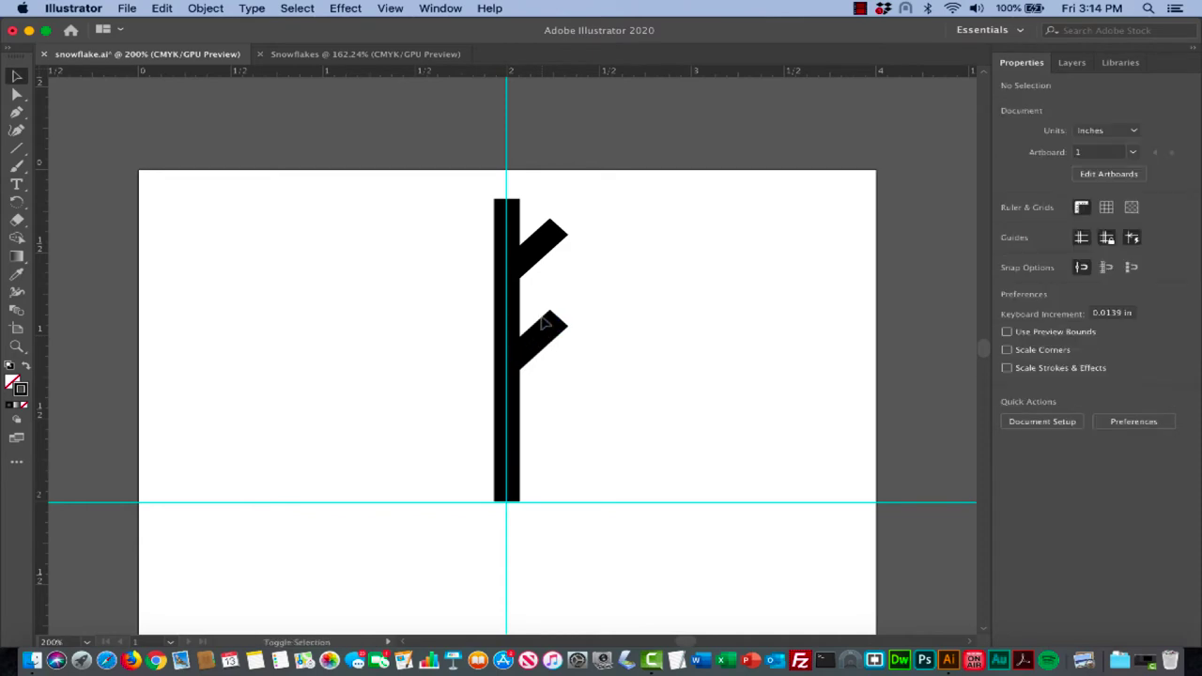
Move the lower branch about 0.06 in higher up the stem
click(546, 333)
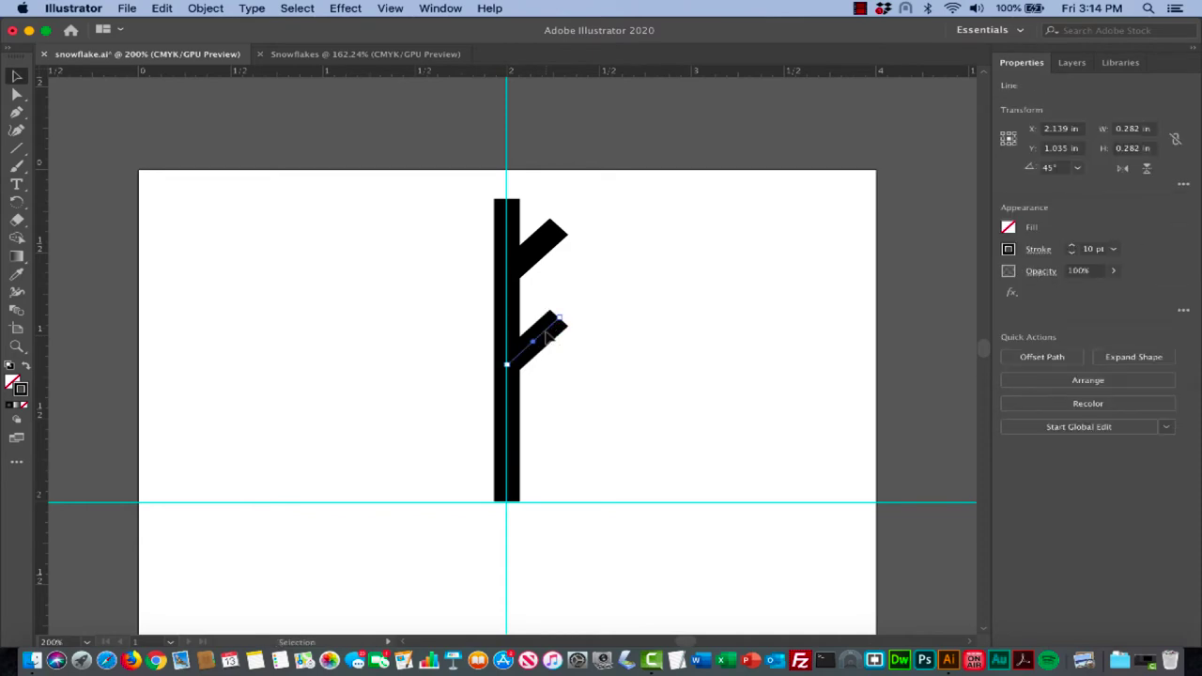
shift+click(547, 335)
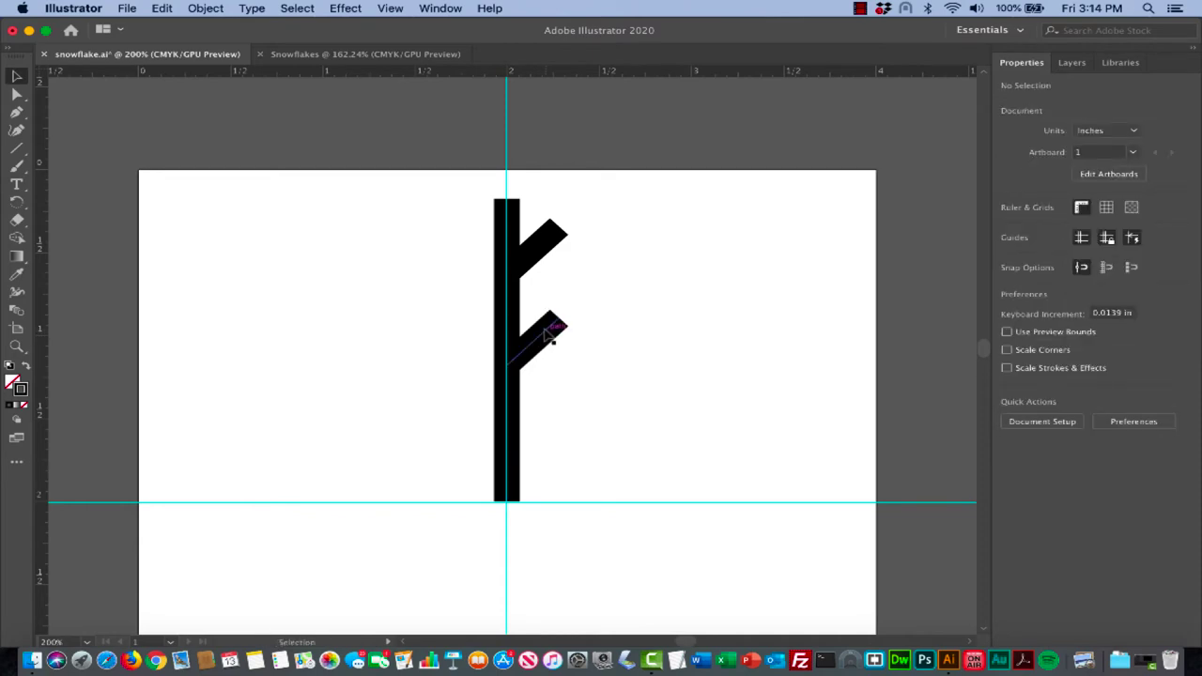
click(553, 340)
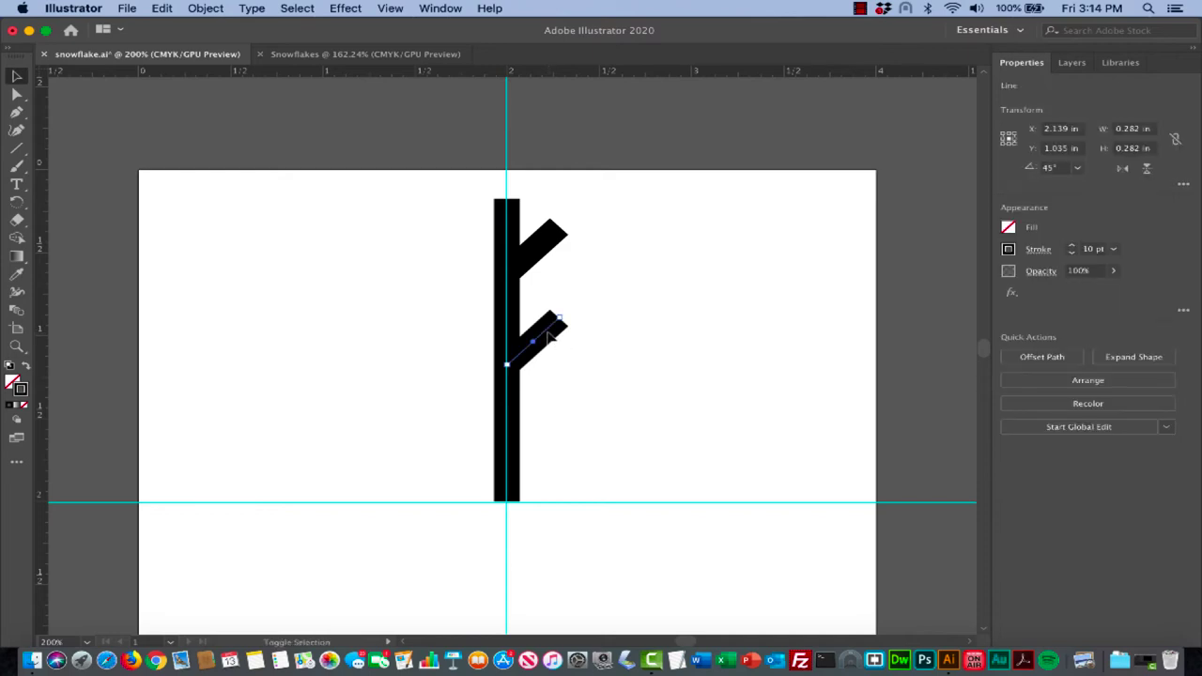
drag(552, 338, 551, 321)
click(583, 347)
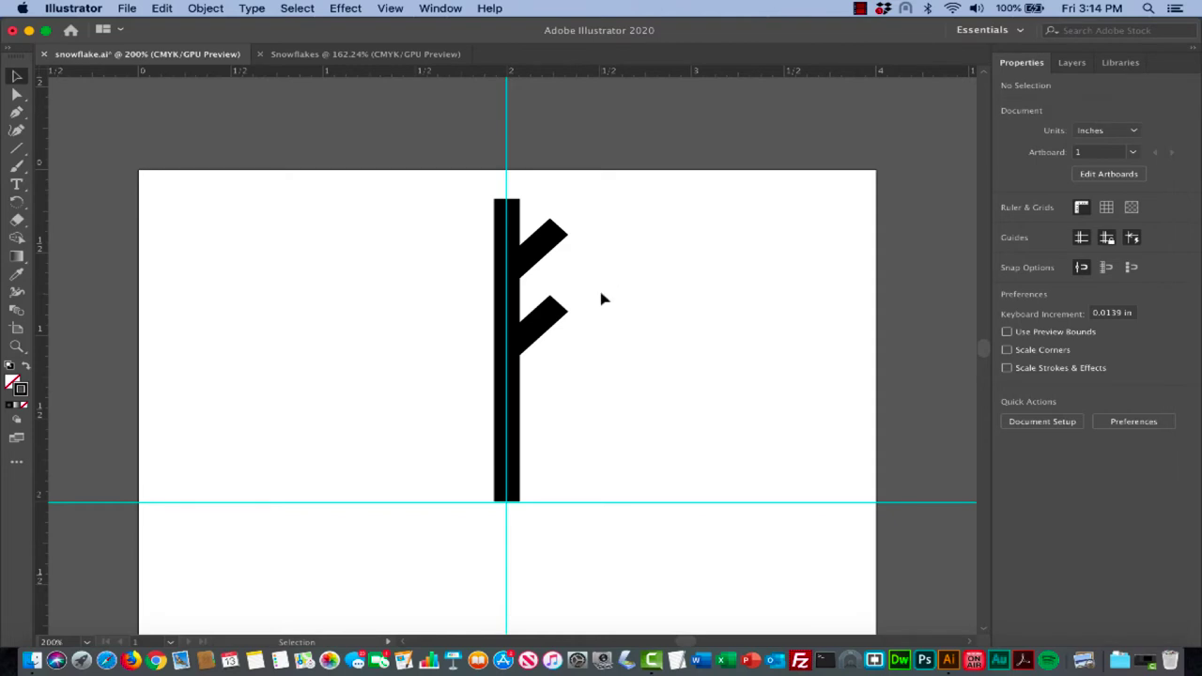
click(540, 247)
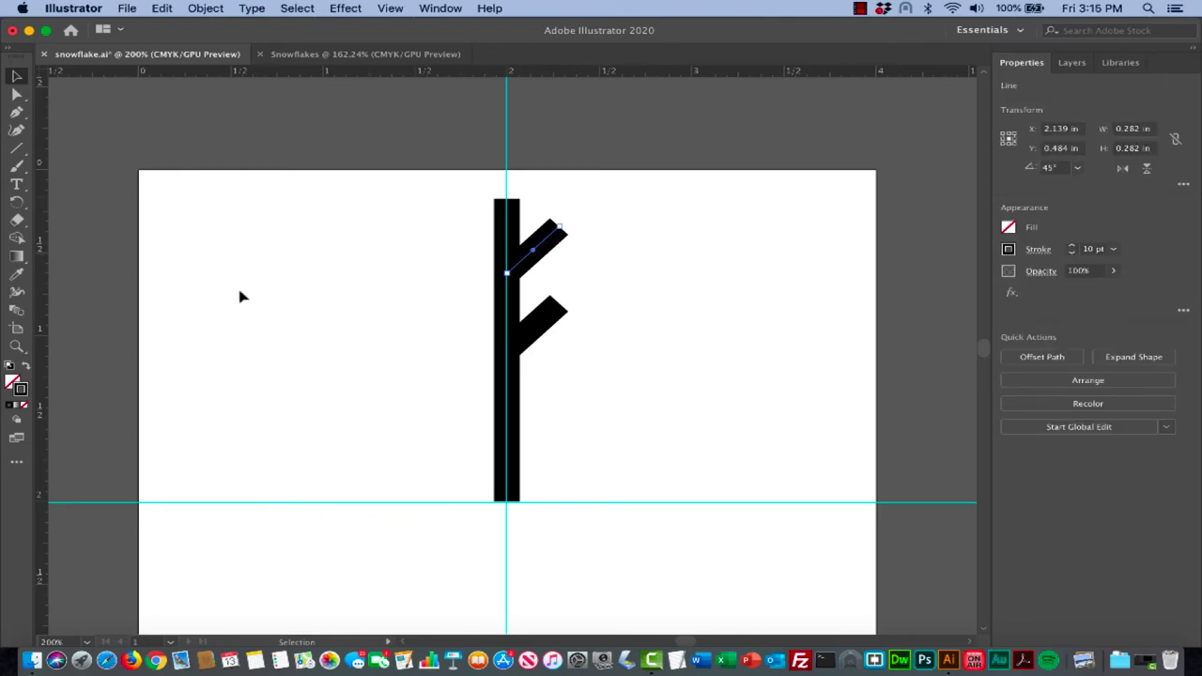
key(o)
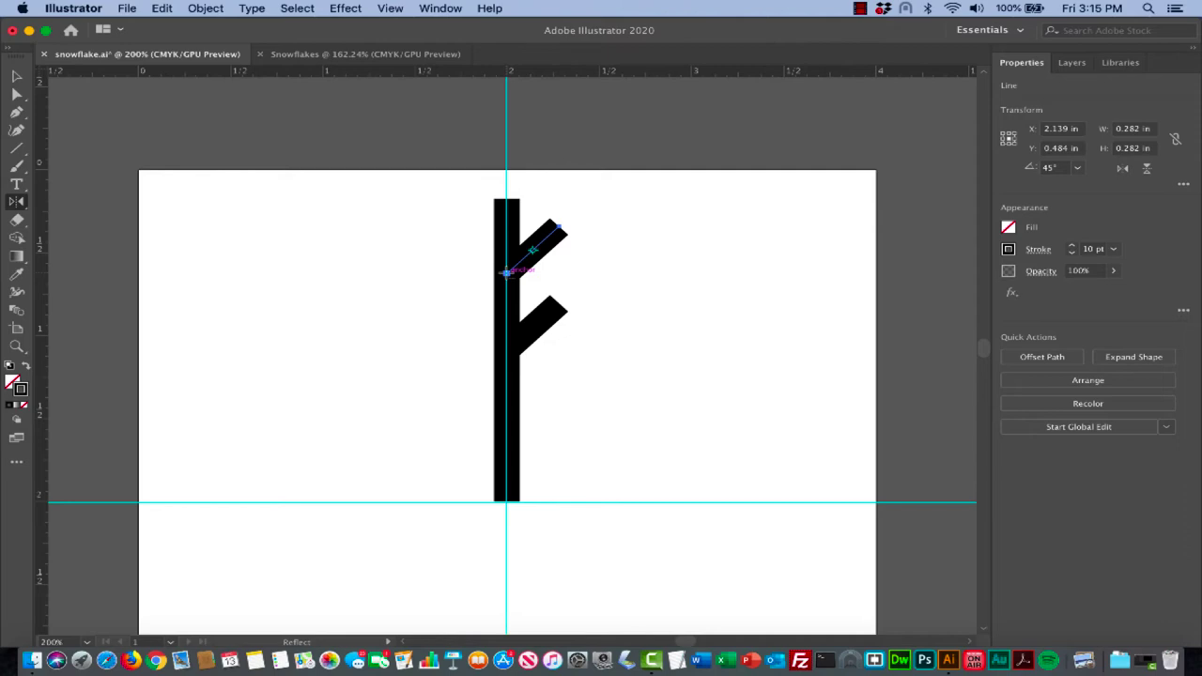
Reflect a copy of the upper branch across a vertical axis at its stem joint
alt+click(507, 273)
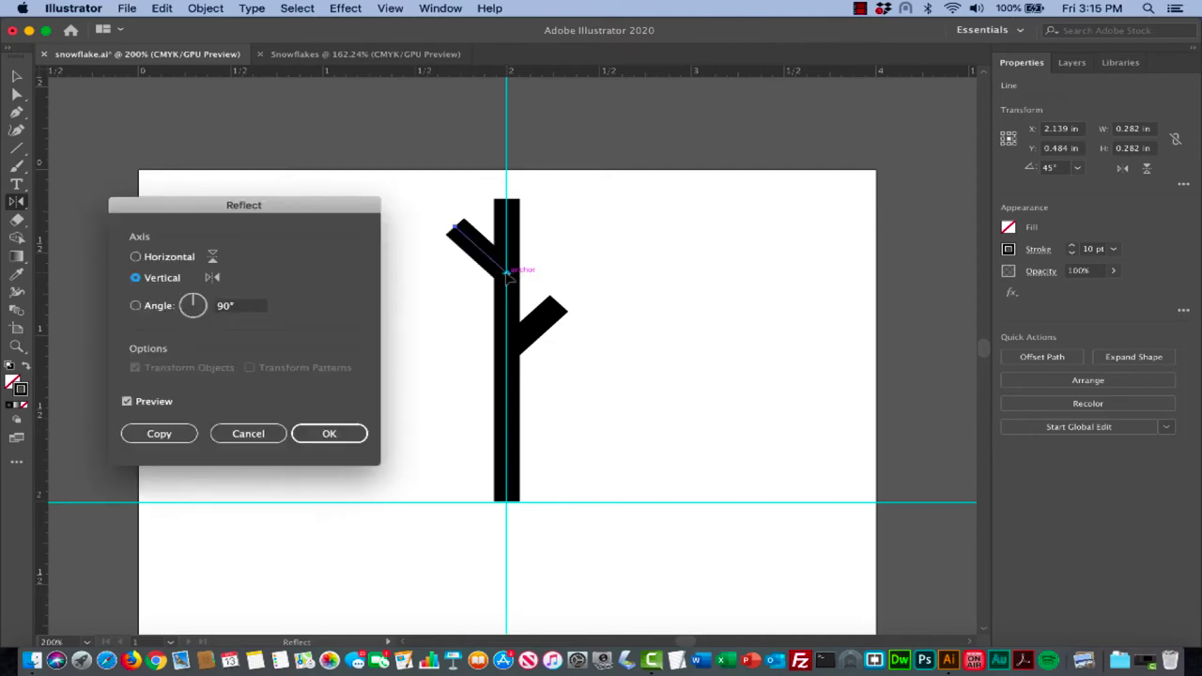
click(160, 434)
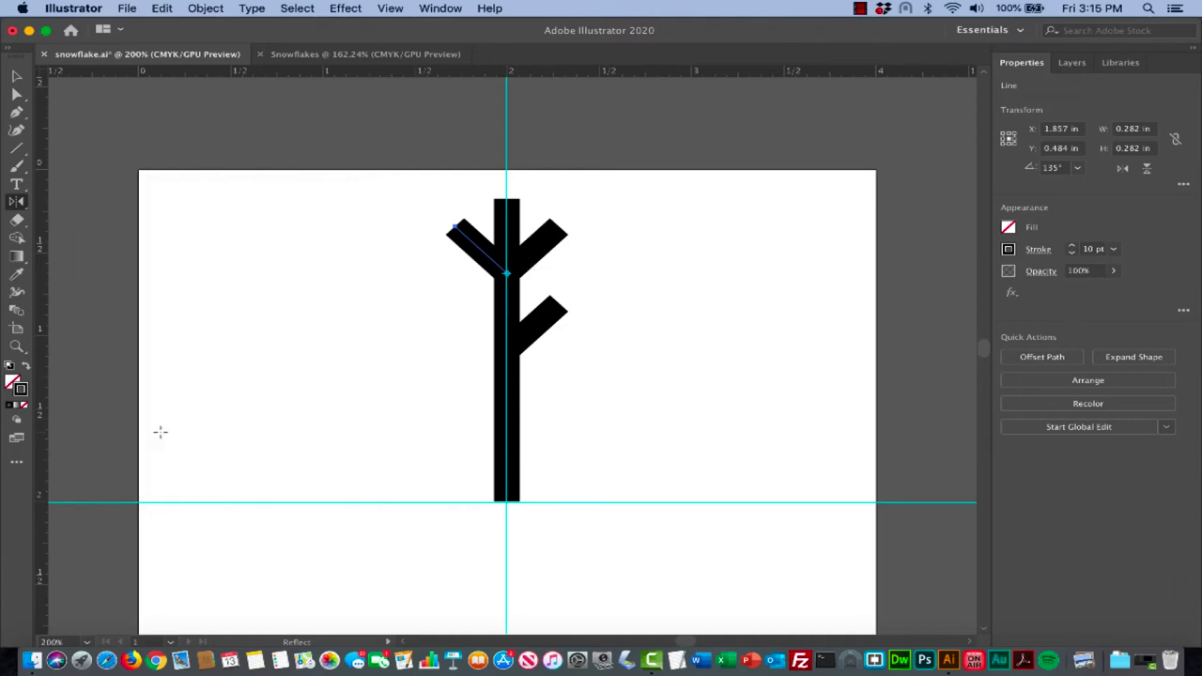
key(v)
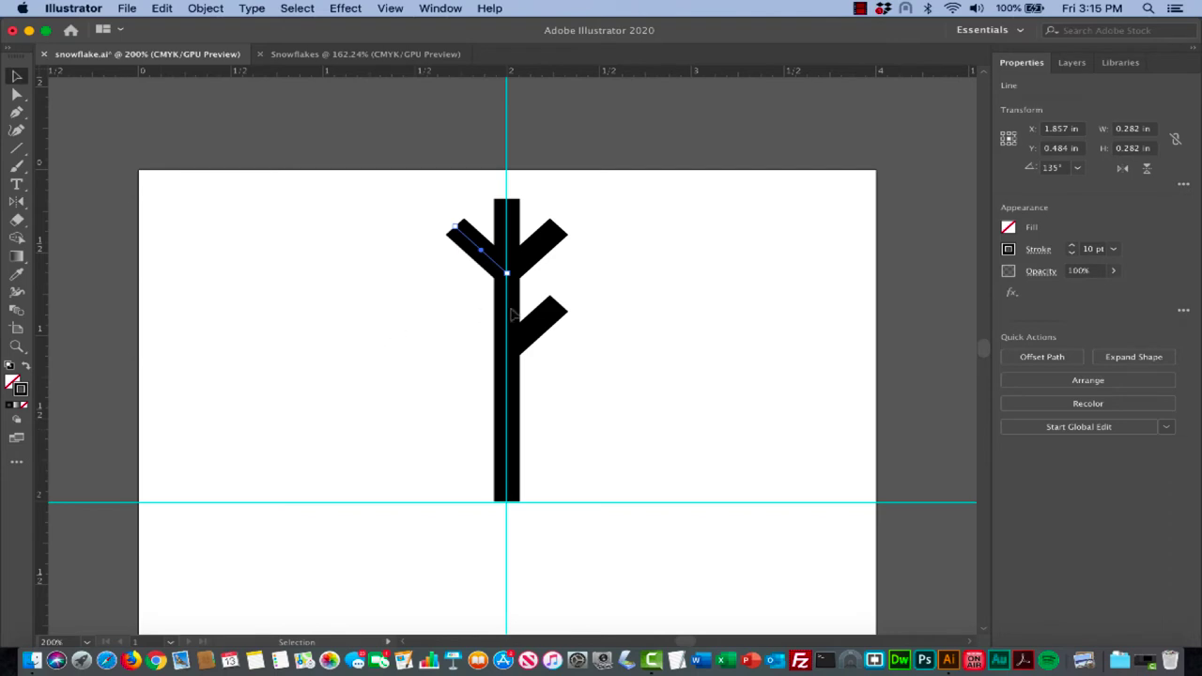
Reflect a copy of the lower branch to the left at its stem joint
click(541, 322)
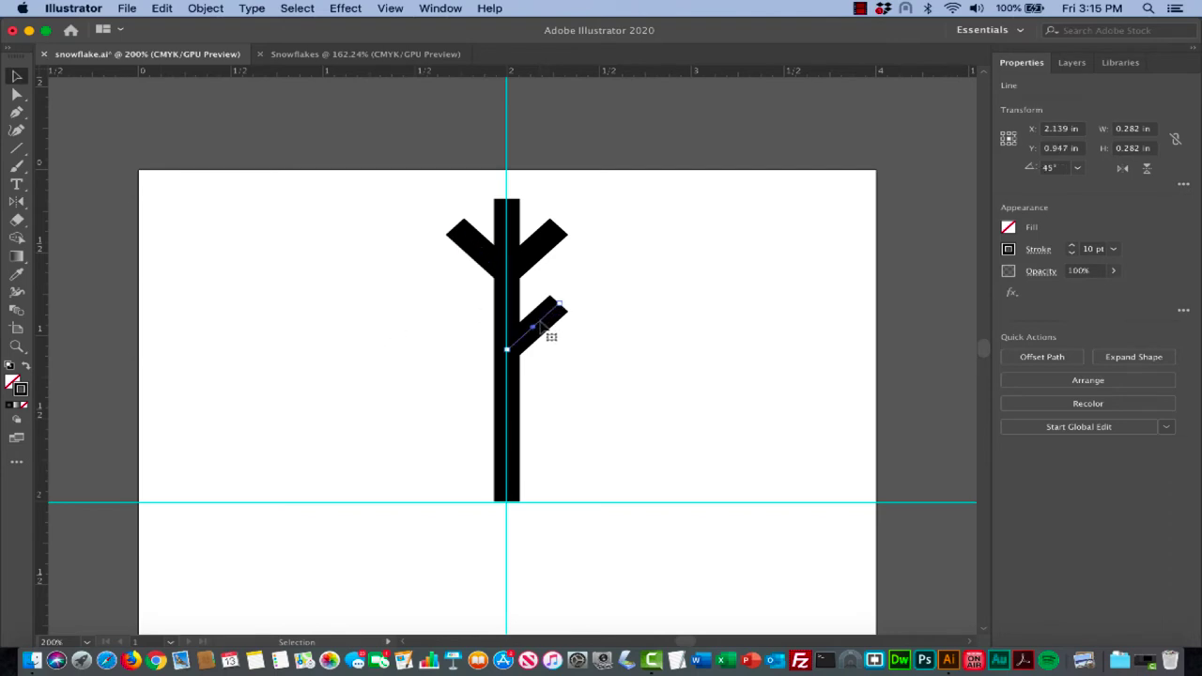
key(o)
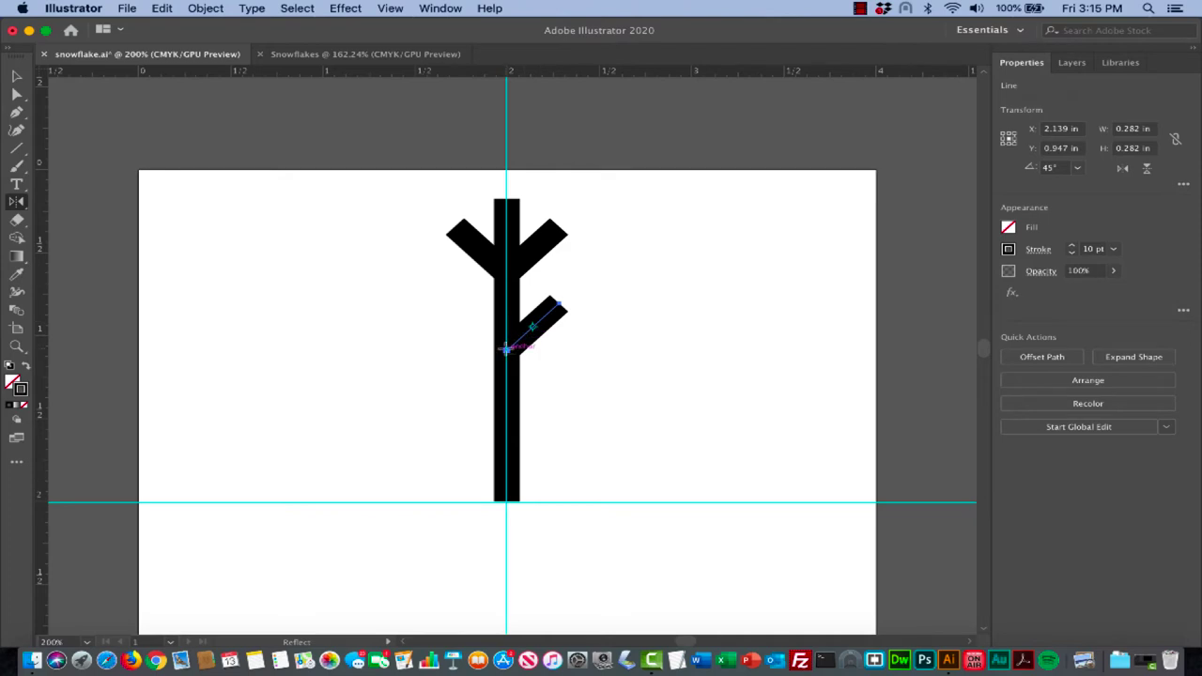
alt+click(505, 349)
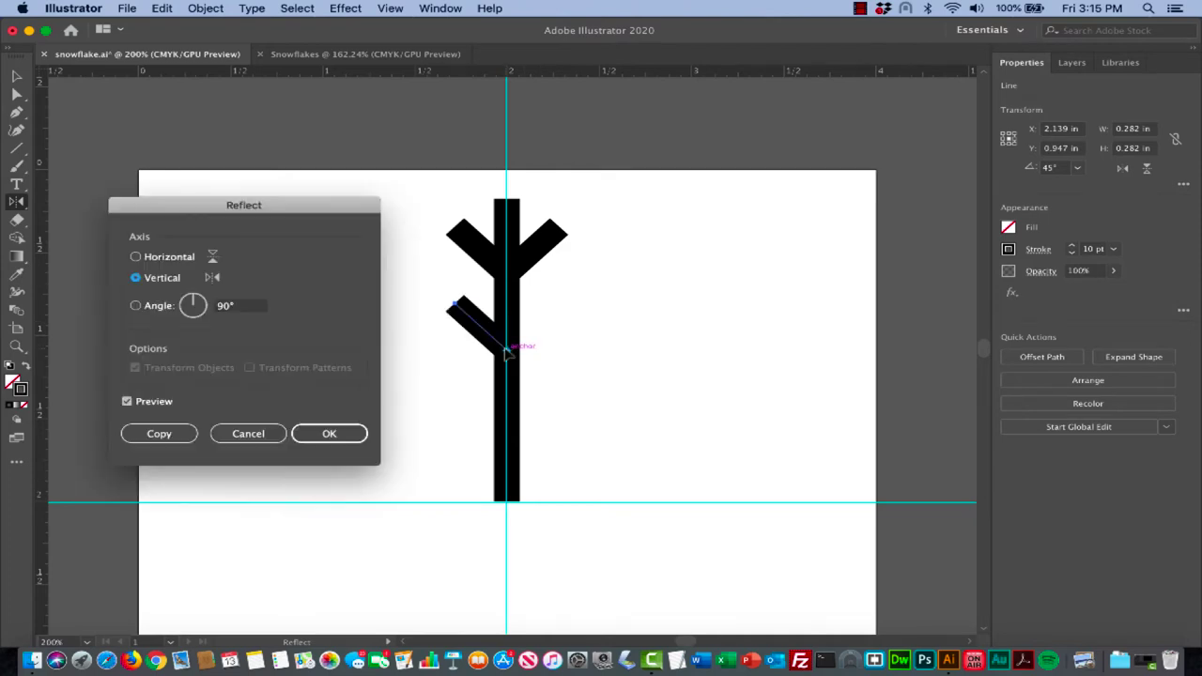
click(165, 434)
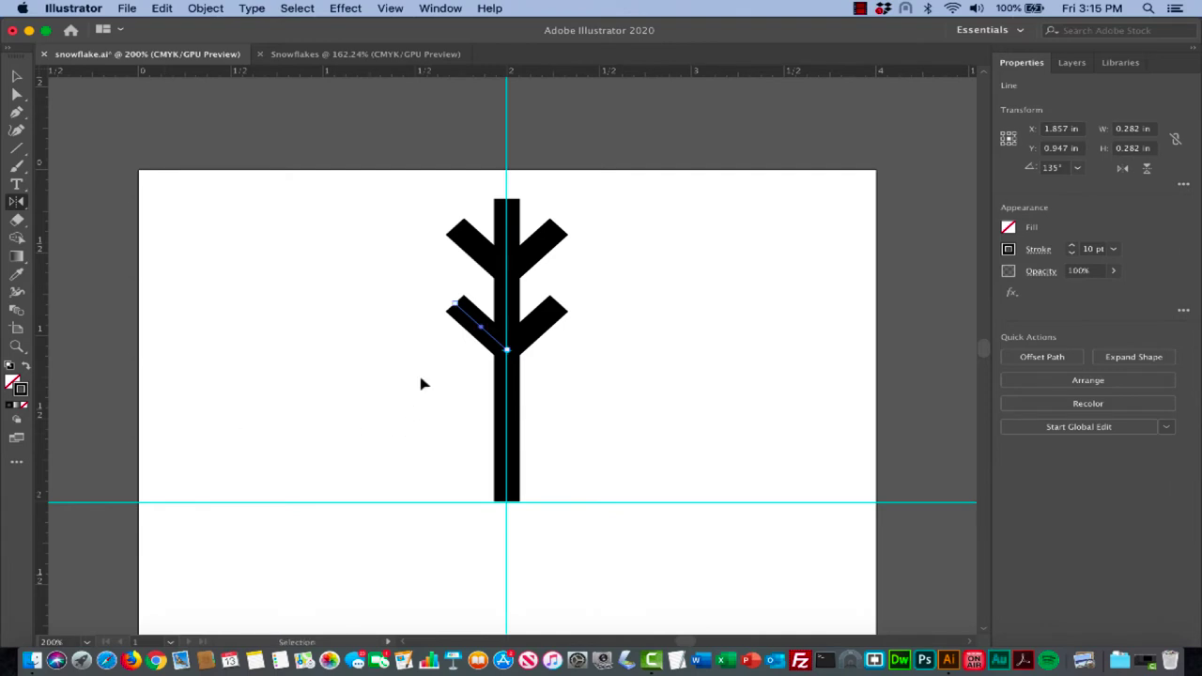
key(super+minus)
key(super+minus)
key(super+minus)
scroll(421, 381, down, 5)
Zoom to 150% centred on the branched arm, then deselect everything with the Selection tool
scroll(421, 380, right, 3)
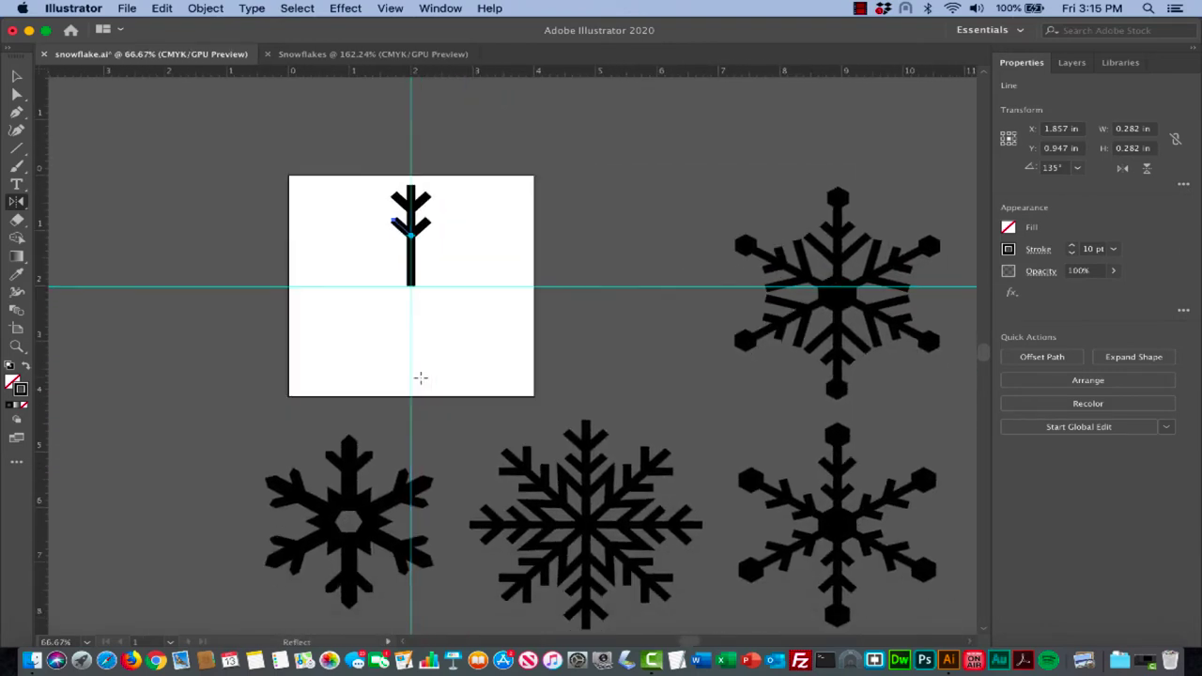
scroll(421, 377, right, 1)
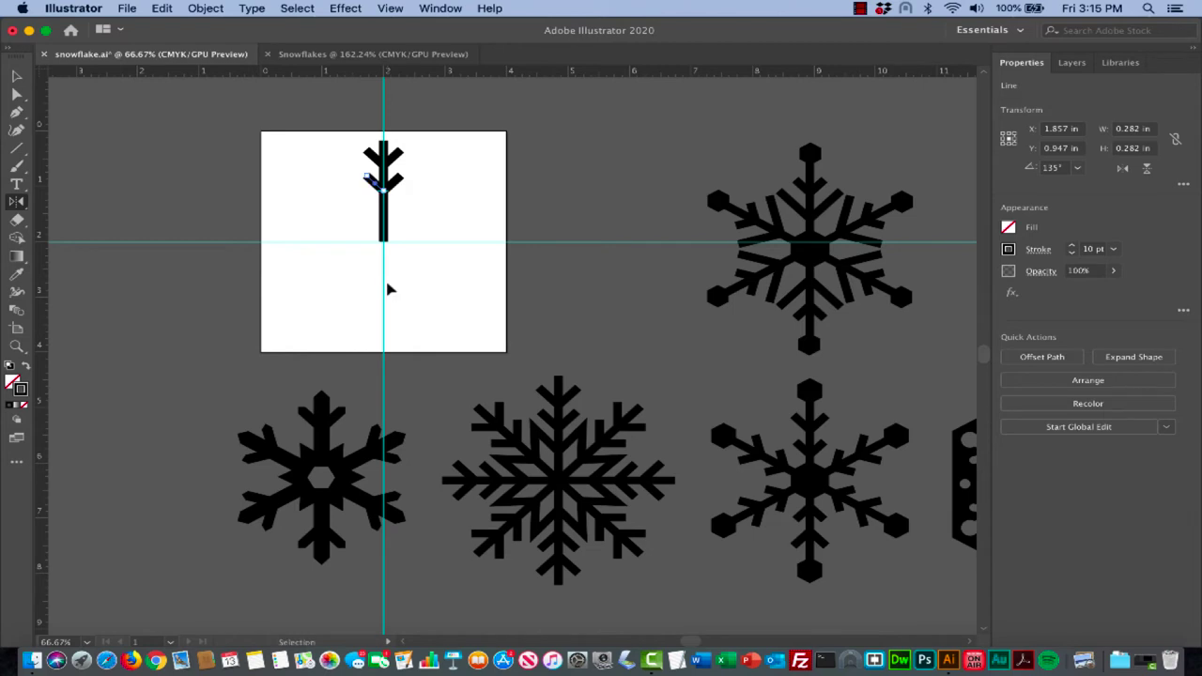
key(super+equal)
key(super+equal)
key(super+equal)
key(super+minus)
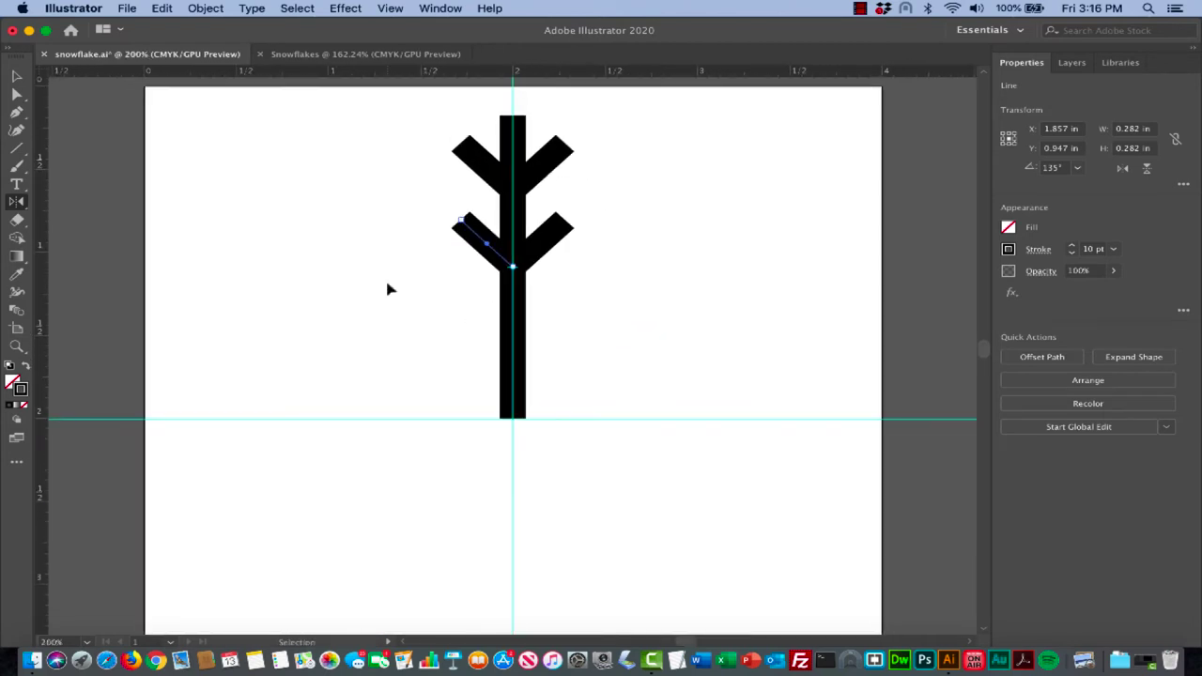
scroll(387, 282, down, 2)
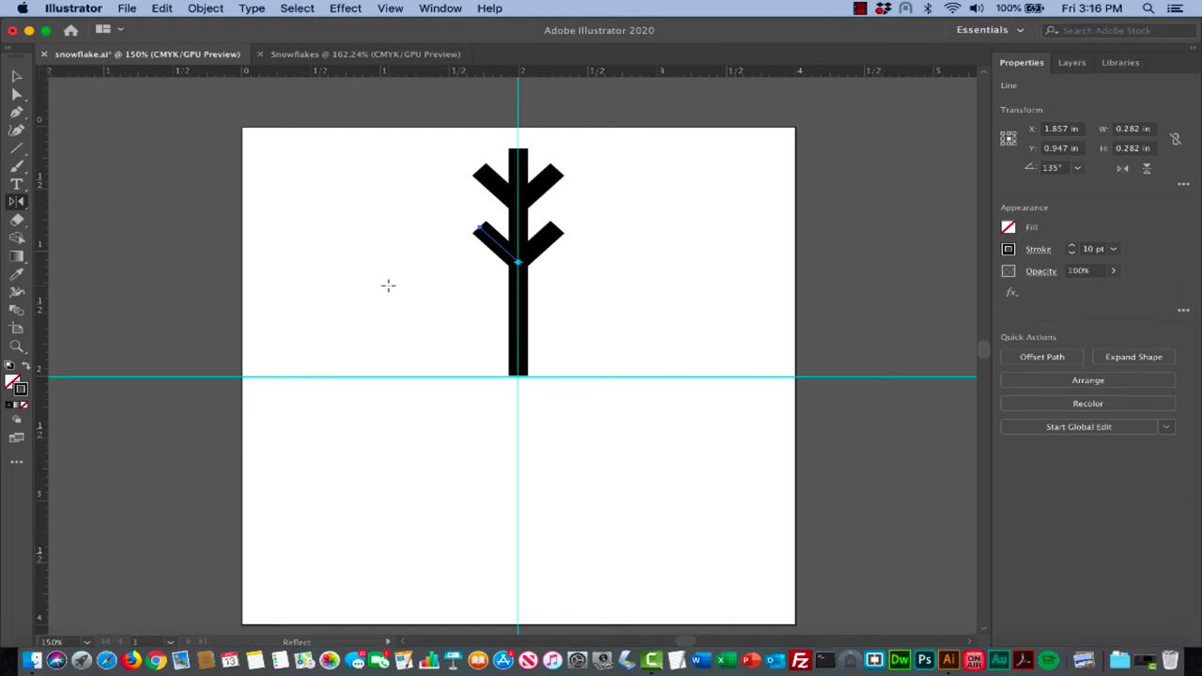
key(r)
key(v)
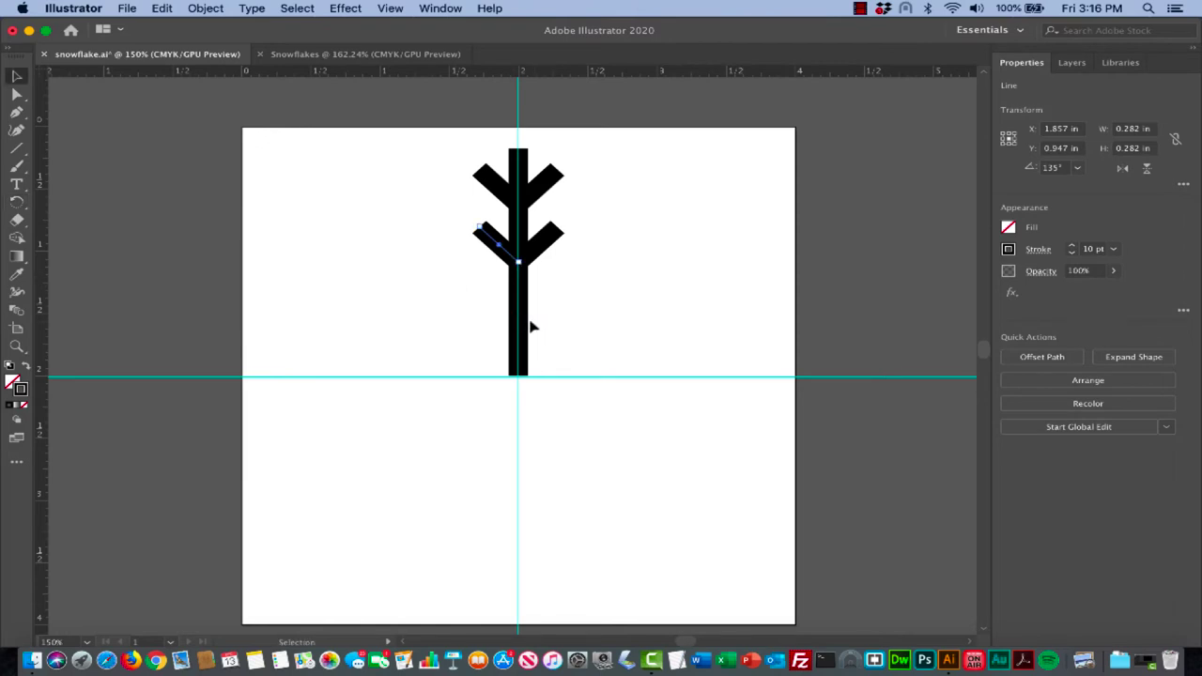
key(super+shift+a)
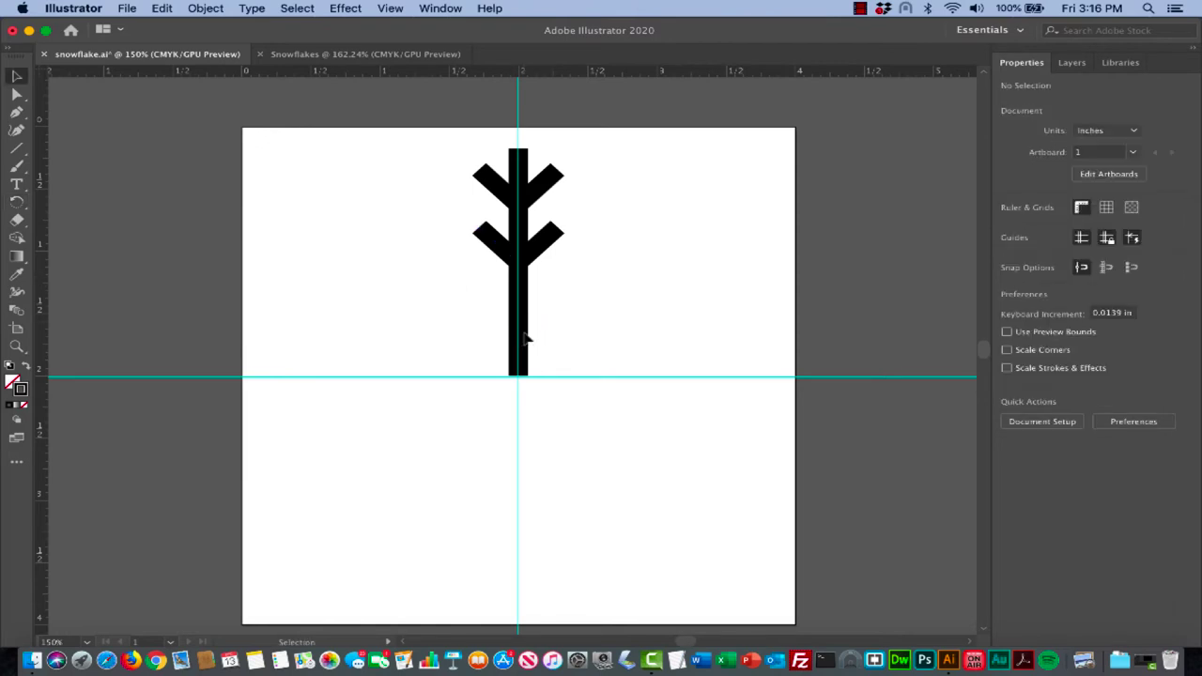
Hide the cyan guides via View > Guides
click(525, 331)
click(590, 310)
click(390, 9)
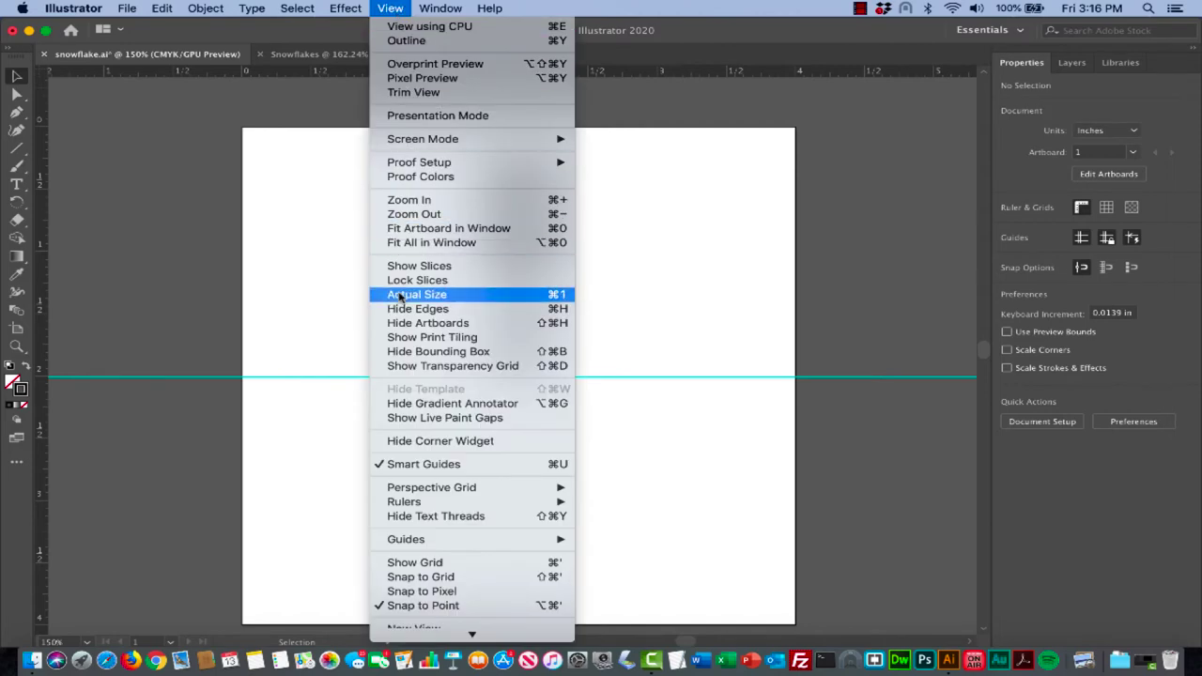
mouse_move(406, 538)
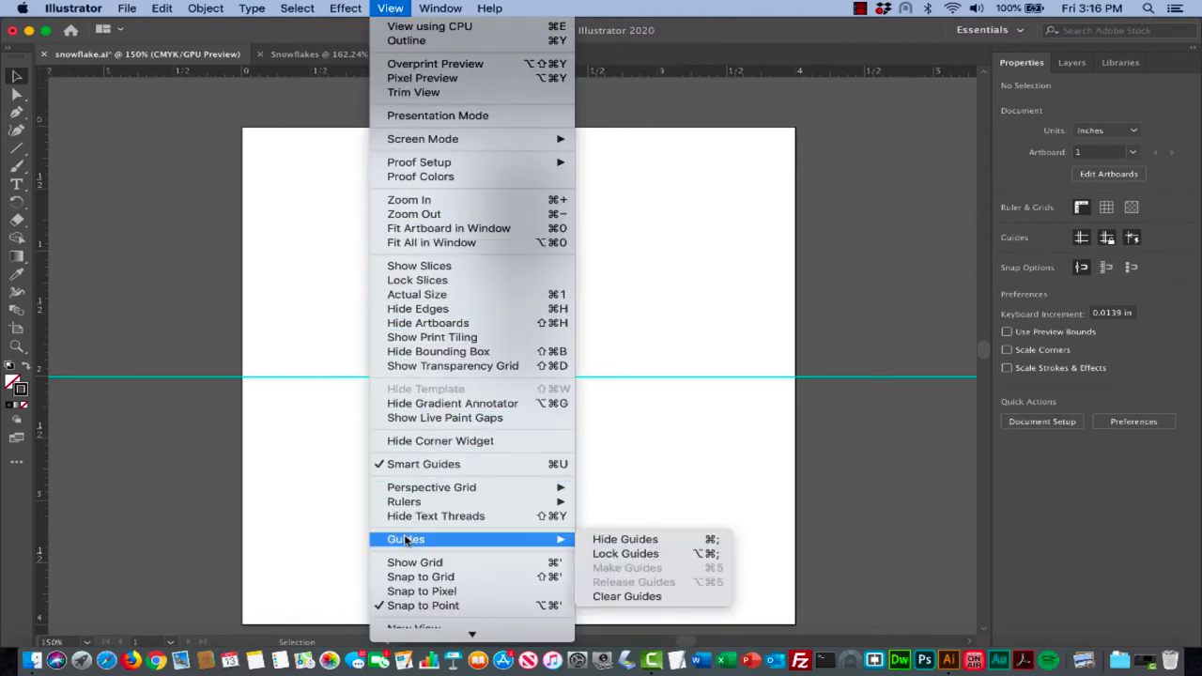
click(610, 542)
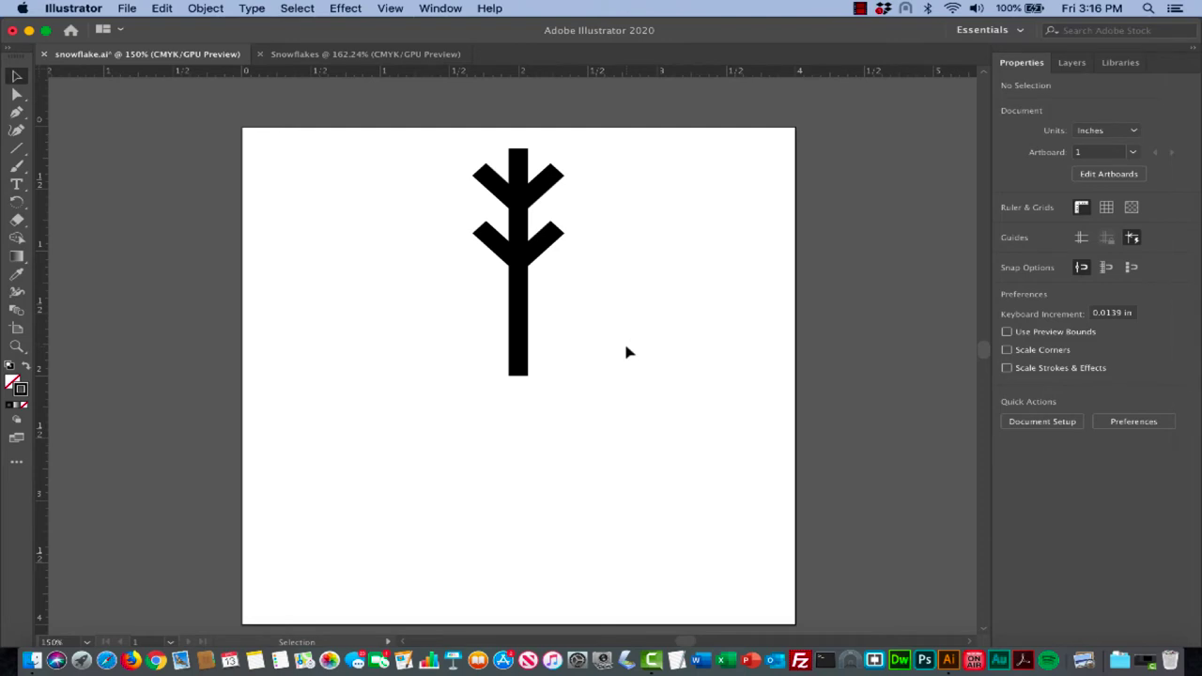
Group the vertical bar and its four diagonal branches into one arm
drag(625, 346, 438, 181)
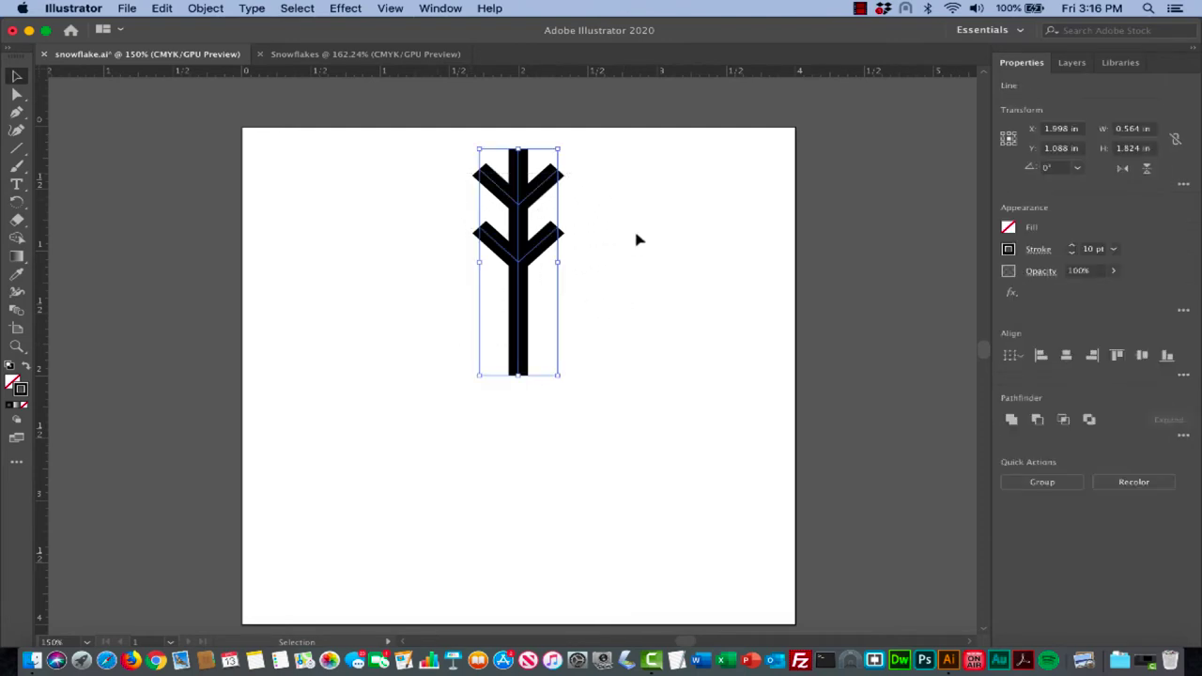
click(1056, 482)
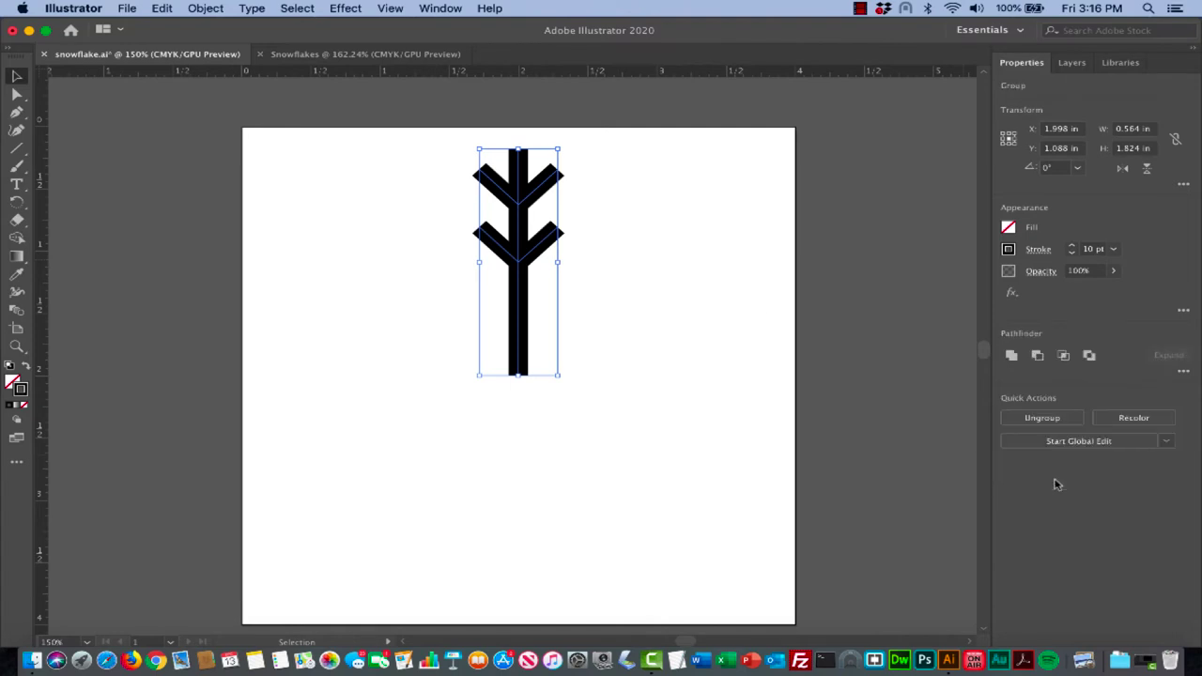
click(684, 351)
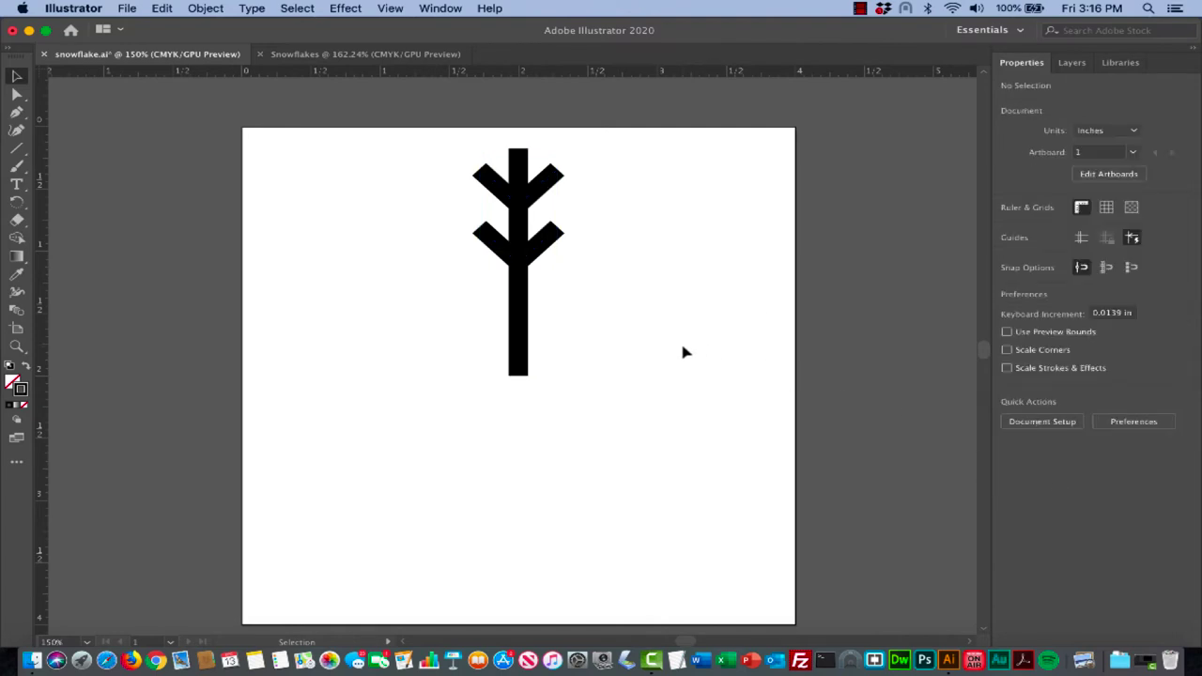
Show the guides again so they cross at the arm's base
click(393, 9)
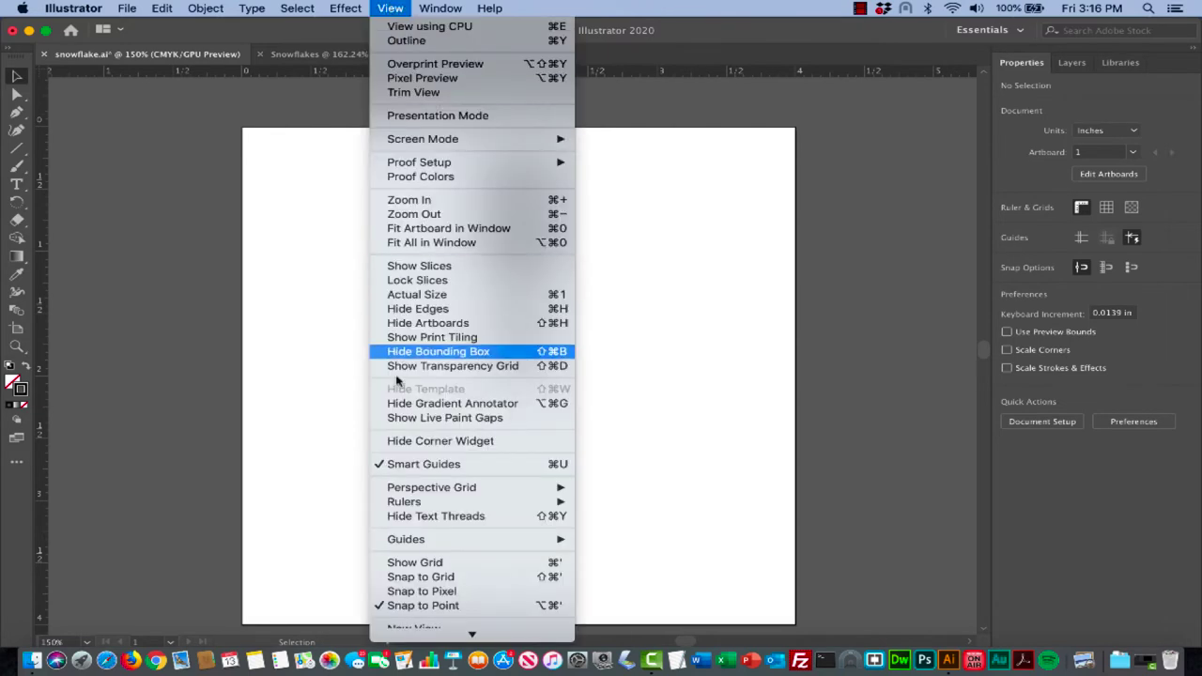
mouse_move(406, 539)
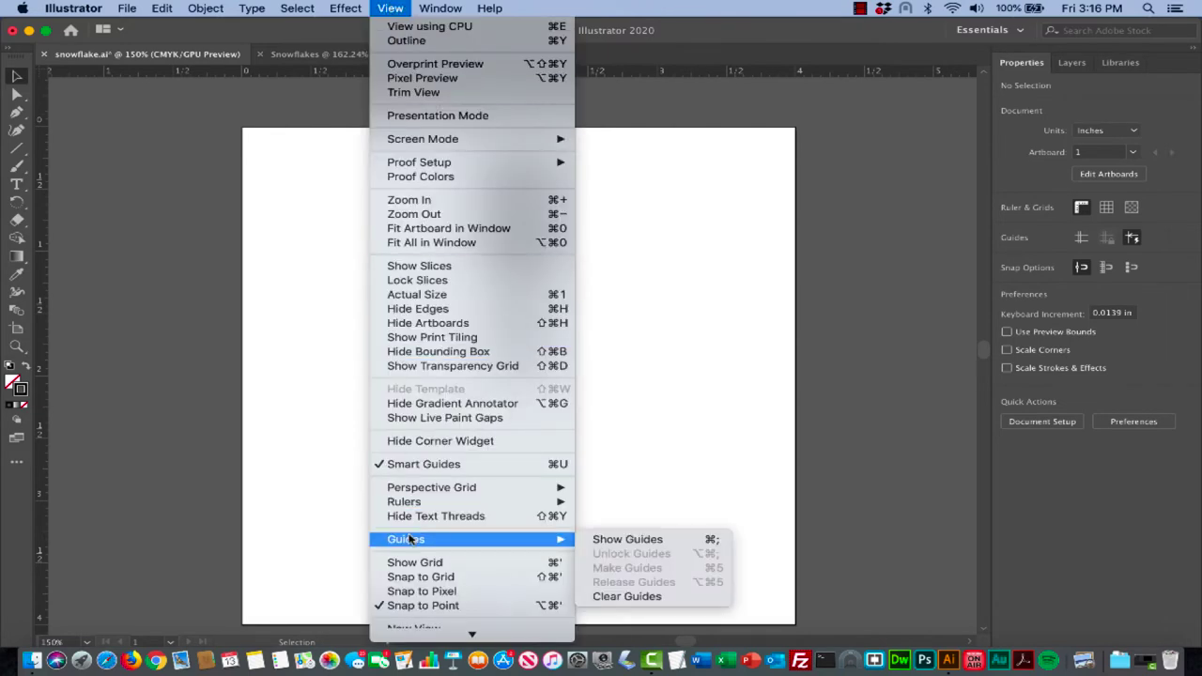
click(617, 540)
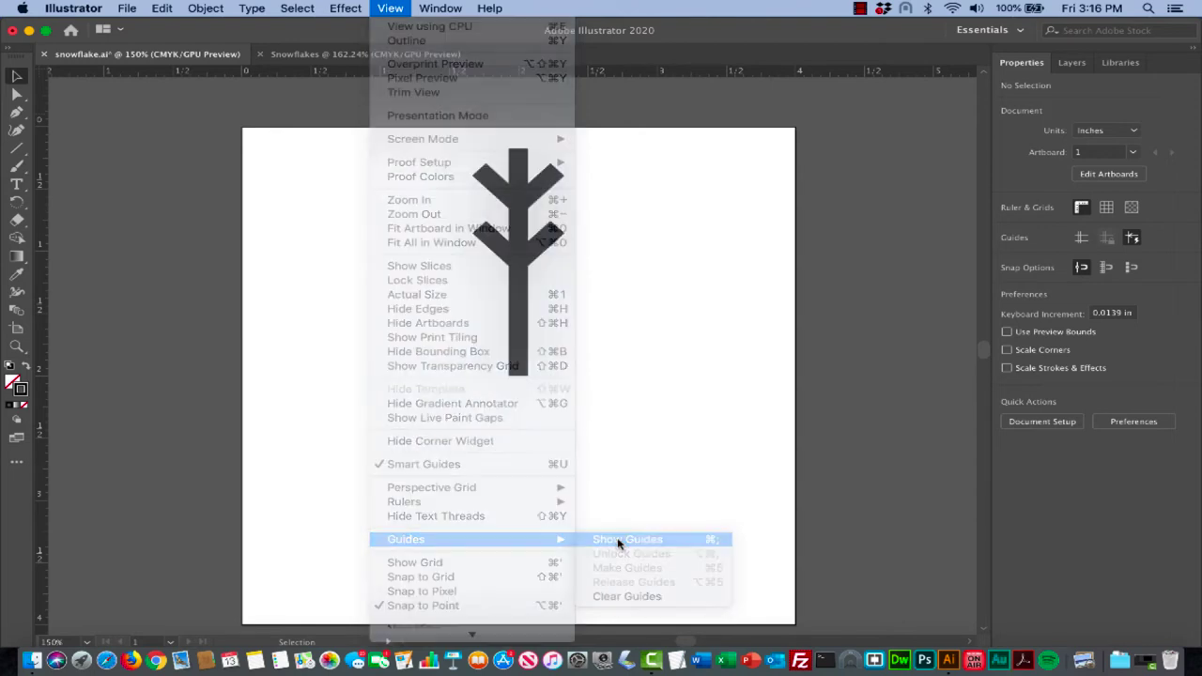
key(a)
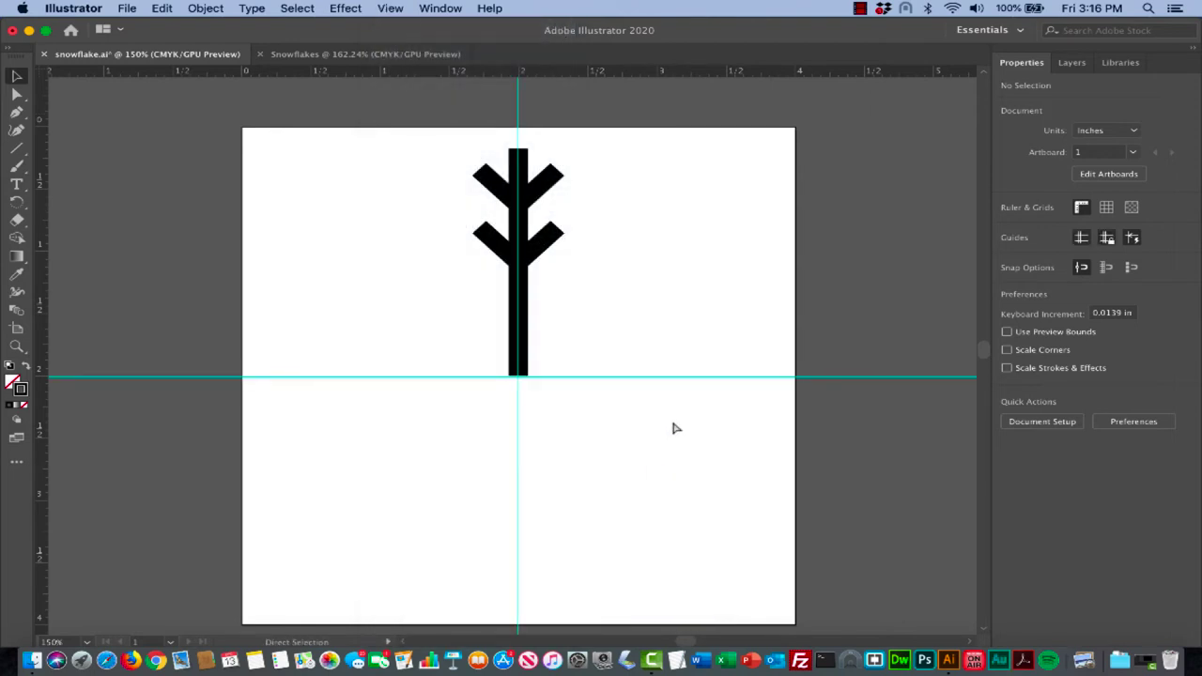
key(super+semicolon)
key(super+semicolon)
key(super+semicolon)
key(super+semicolon)
key(super+semicolon)
key(super+semicolon)
key(v)
click(525, 298)
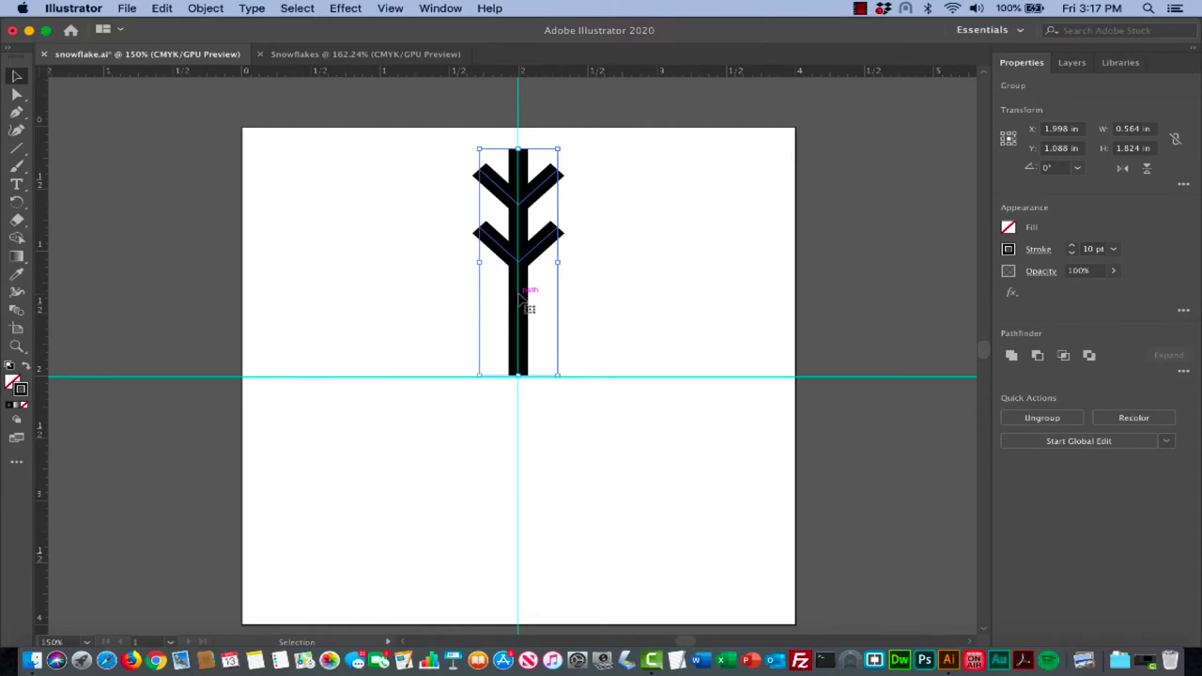
click(403, 337)
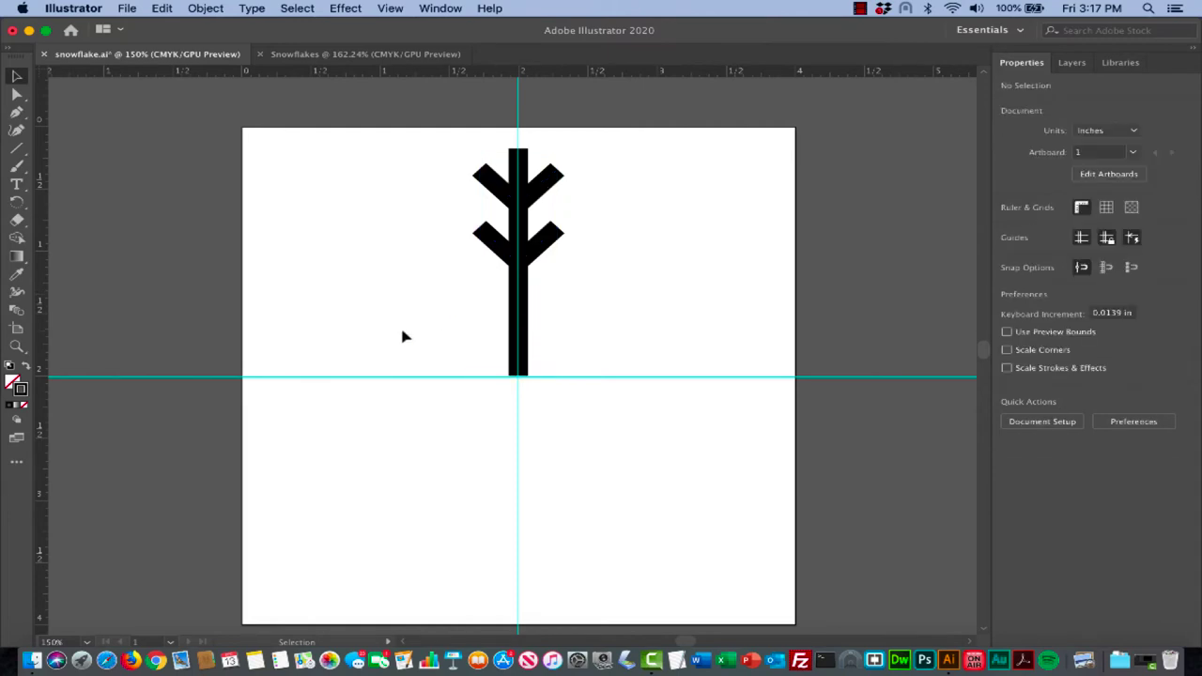
key(r)
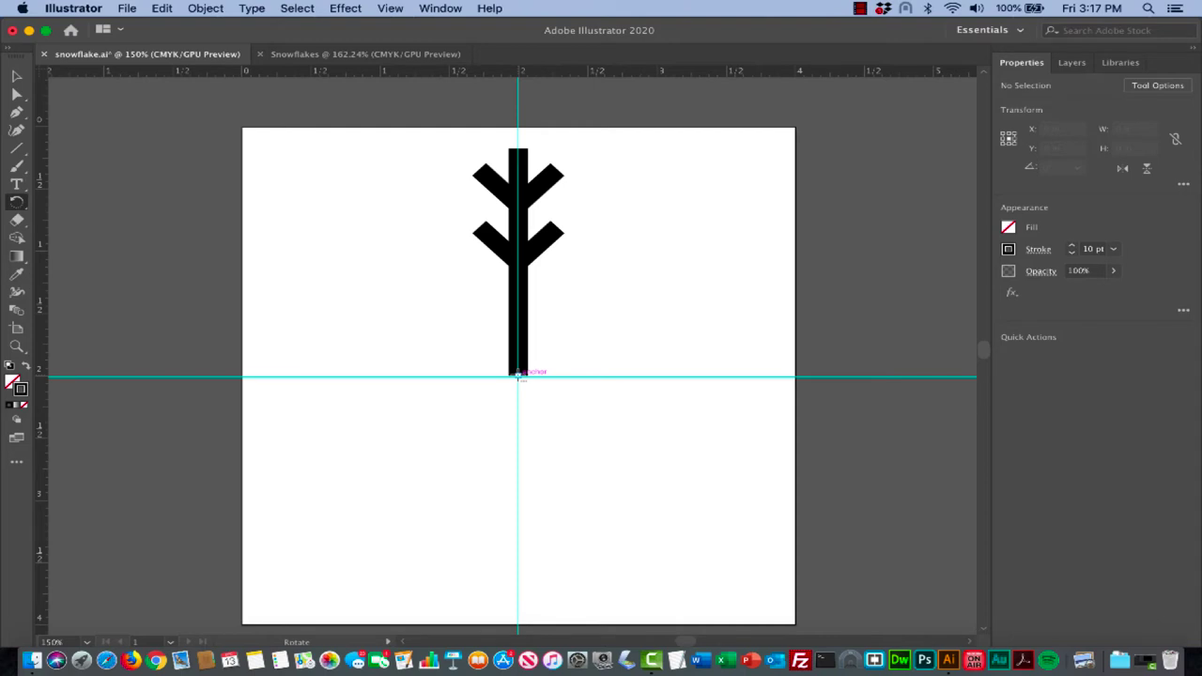
alt+click(517, 374)
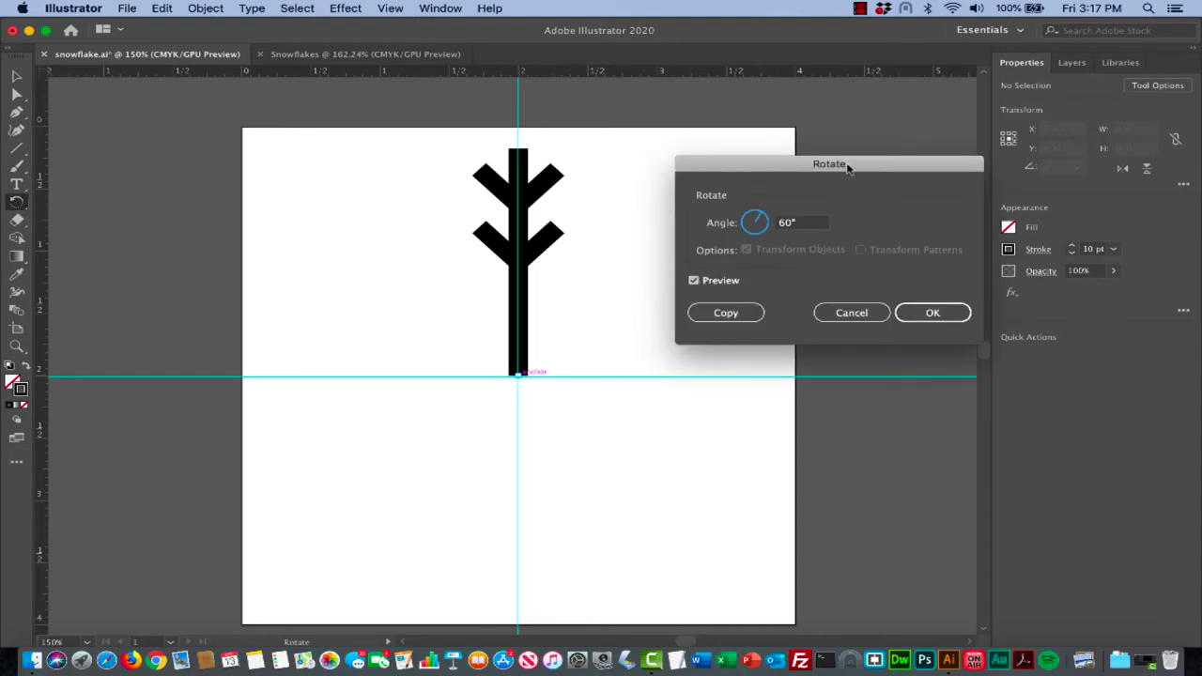
drag(853, 166, 832, 162)
click(780, 220)
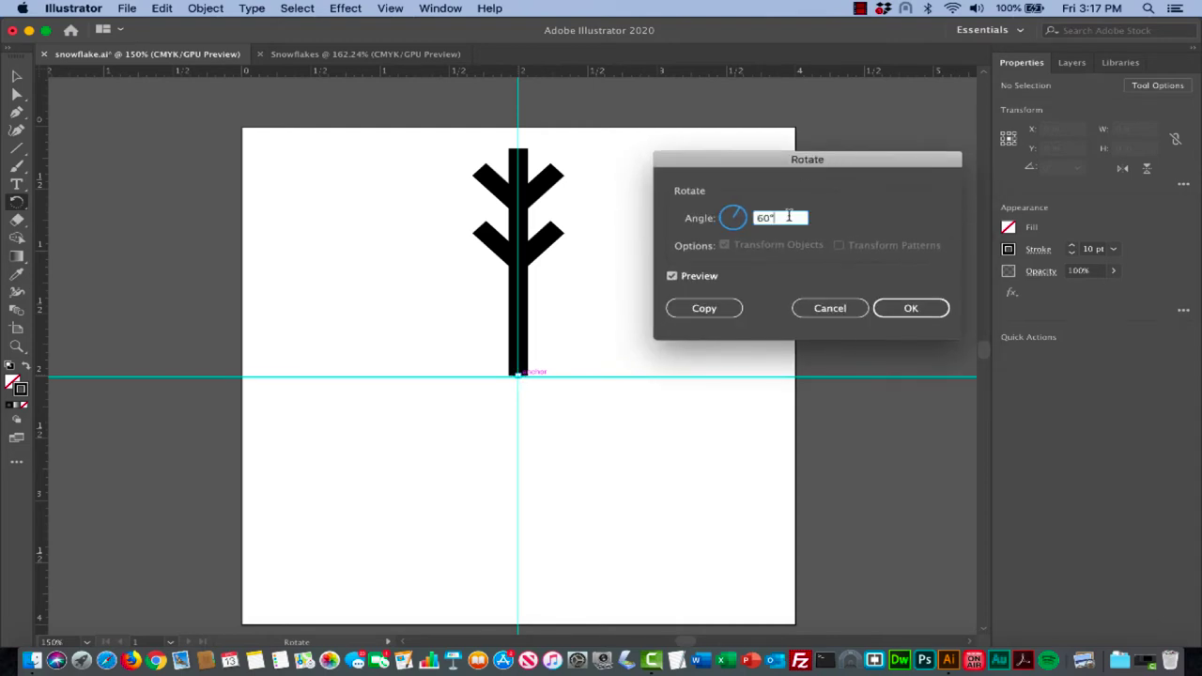
text(45)
click(707, 309)
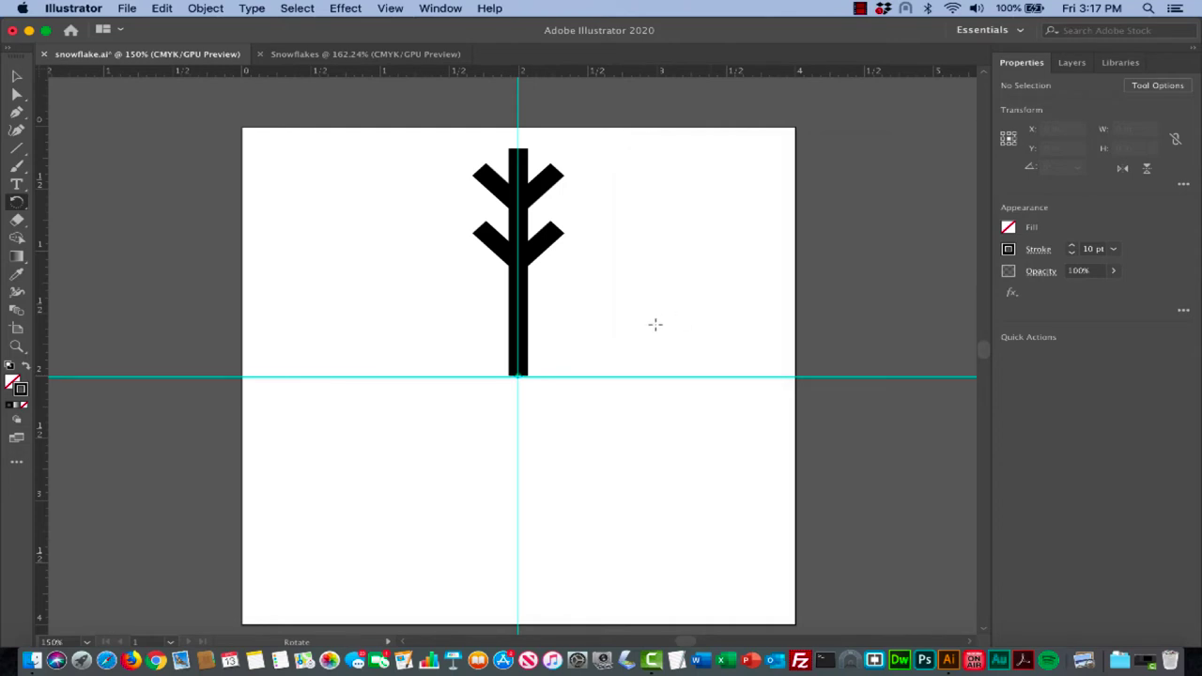
key(super)
Select the whole branched arm group, leaving isolation mode, and nudge it right
click(19, 78)
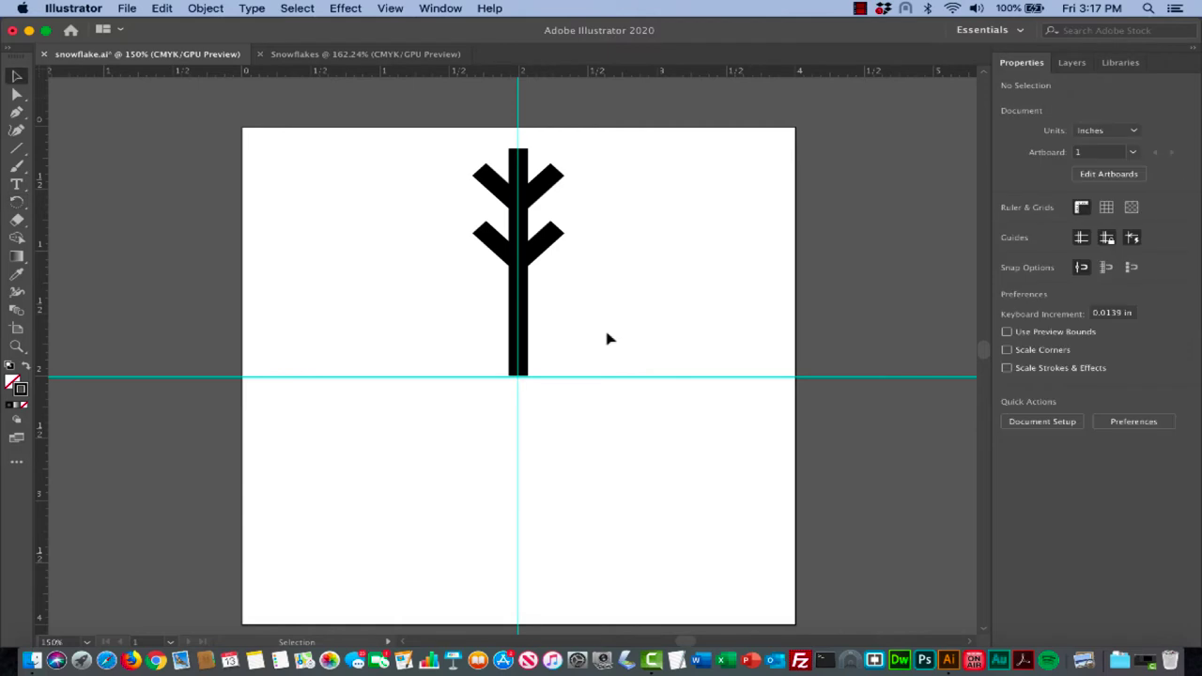
double_click(524, 319)
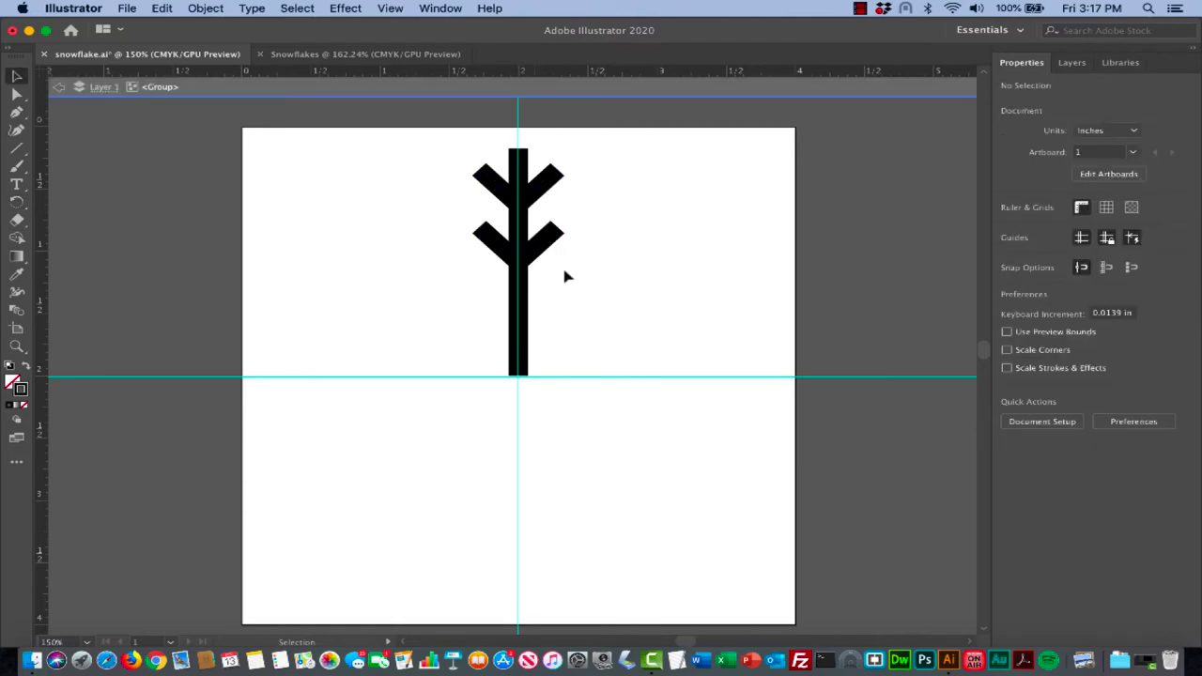
click(58, 88)
click(526, 253)
drag(524, 255, 588, 258)
key(a)
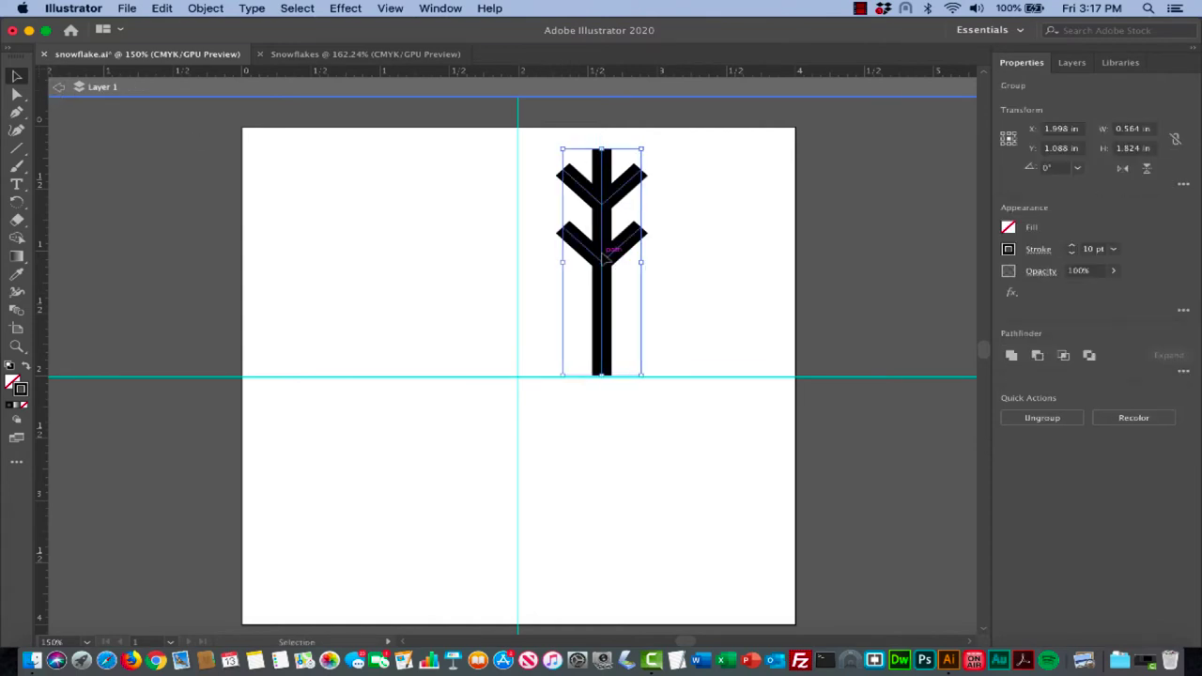
key(v)
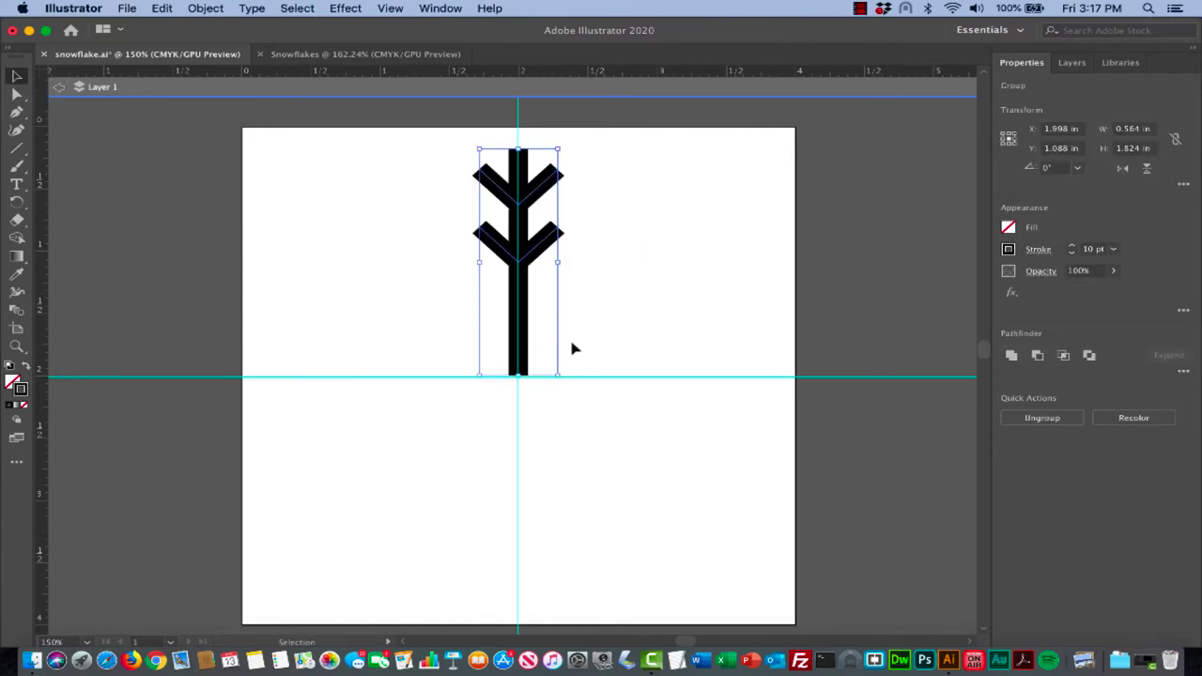
Rotate-copy the arm by 45° around the guide intersection
key(r)
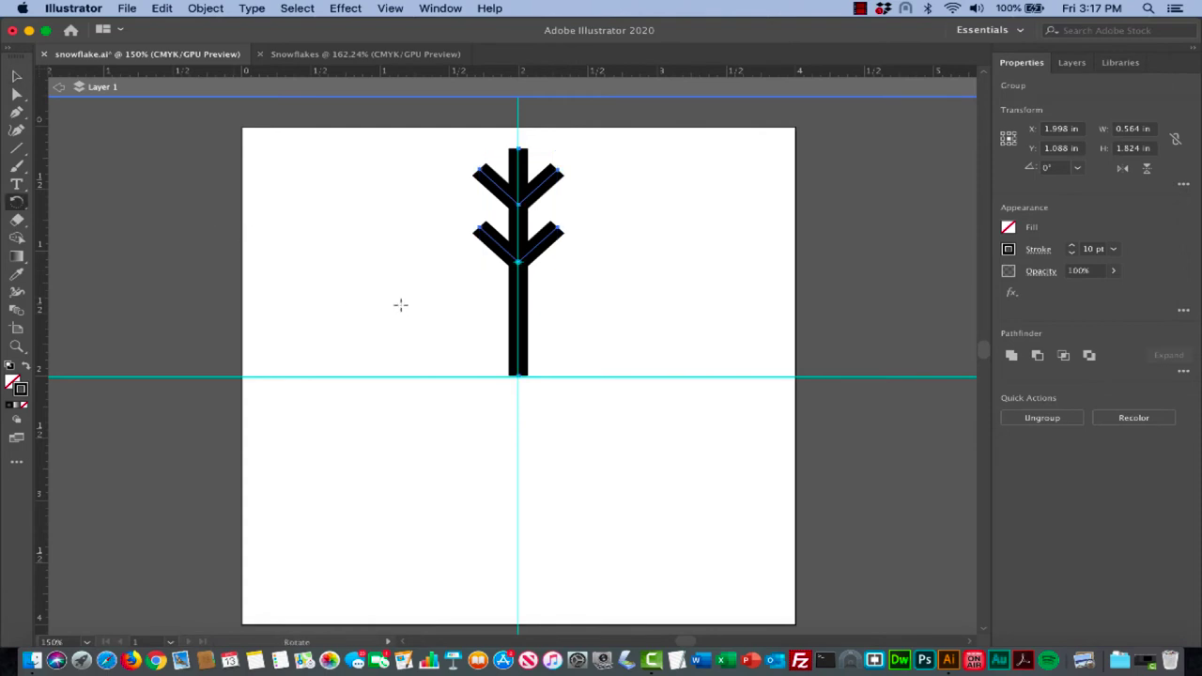
click(519, 377)
drag(520, 379, 519, 377)
alt+click(519, 378)
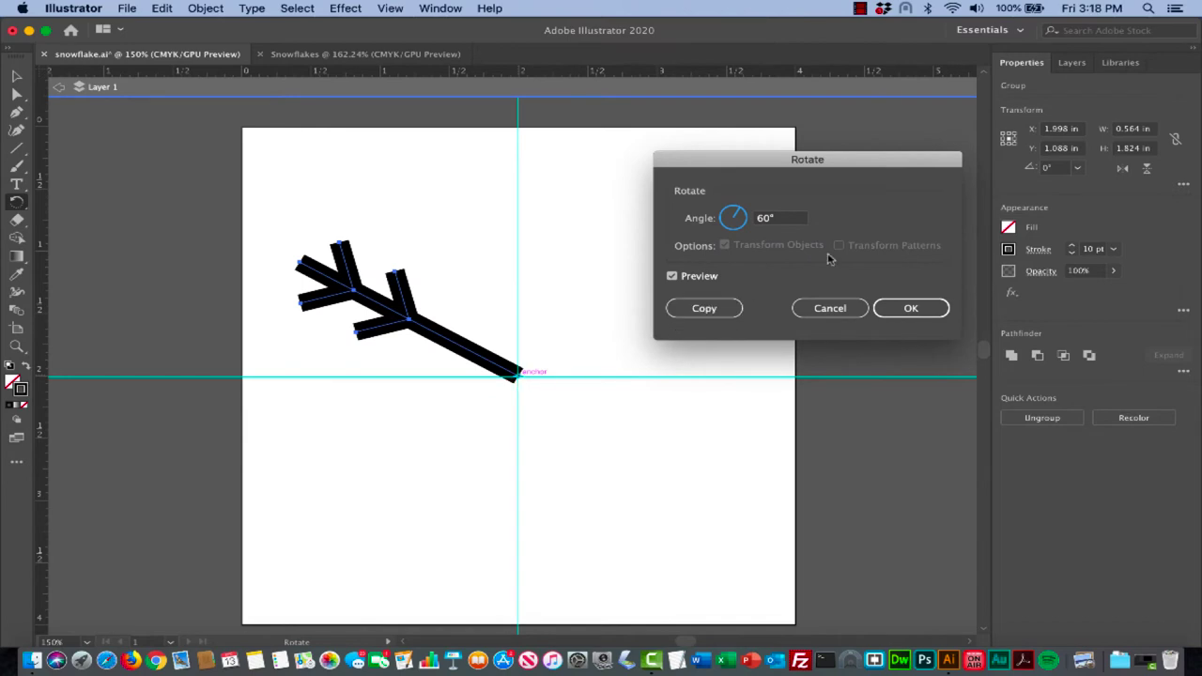
drag(868, 175, 847, 169)
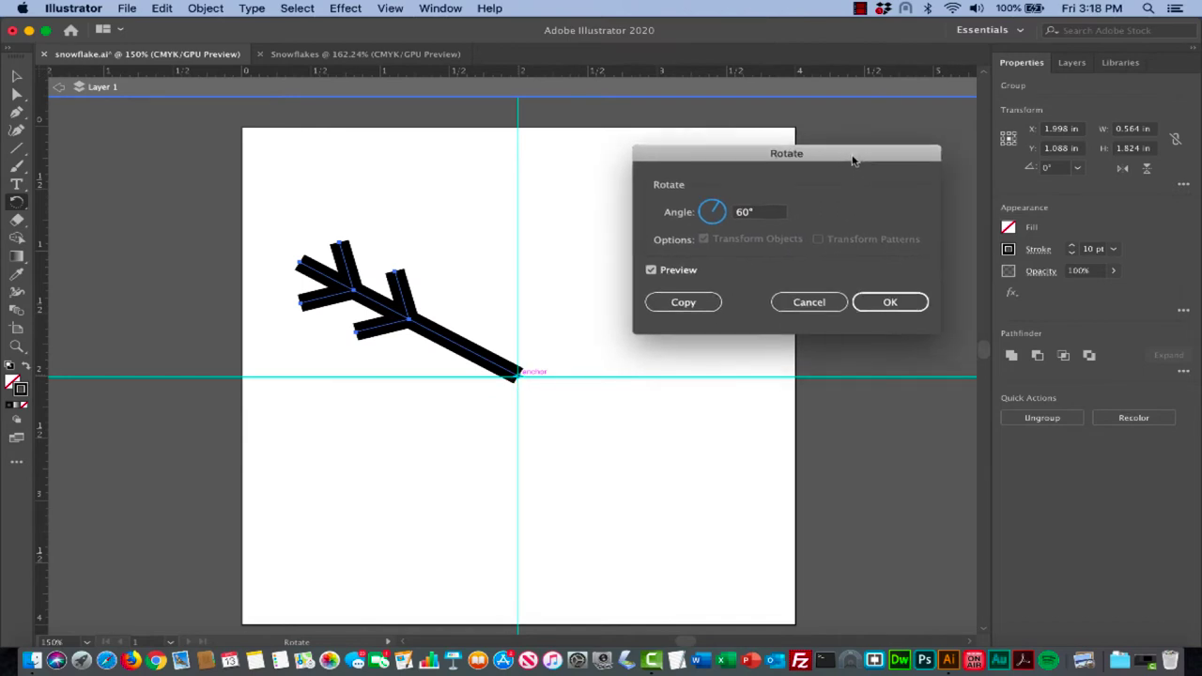
click(765, 212)
drag(765, 212, 648, 212)
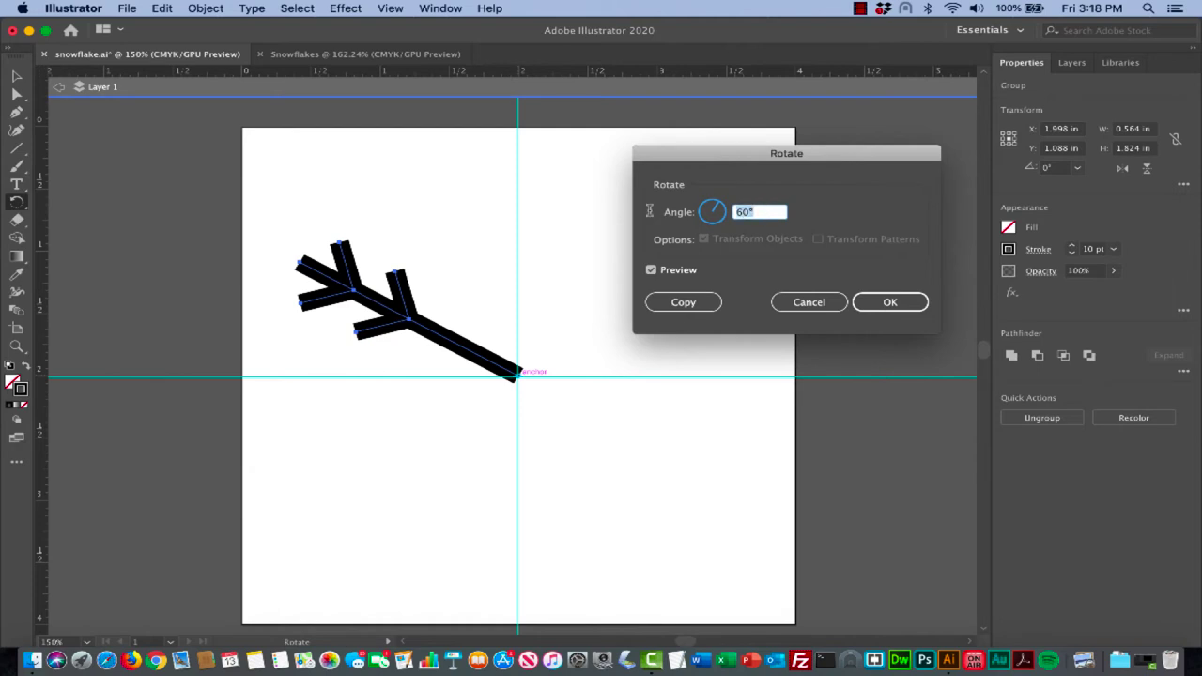
text(45)
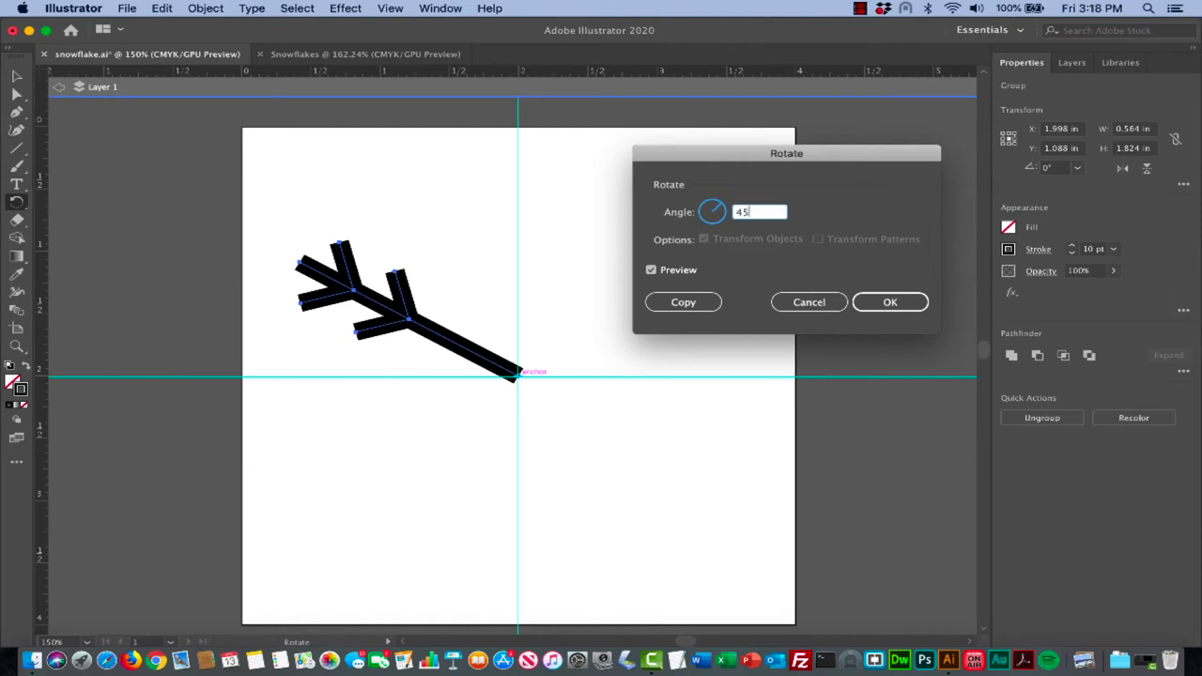
click(678, 303)
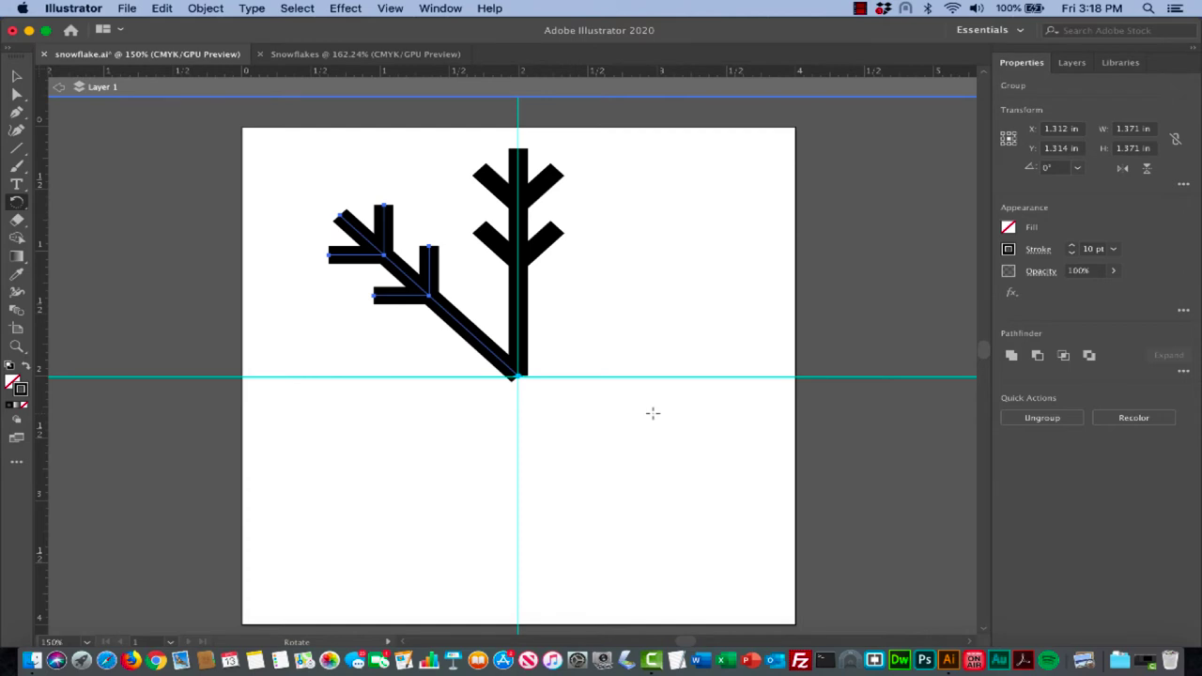
Repeat the 45° rotate-copy three more times with Cmd+D, then zoom out
key(v)
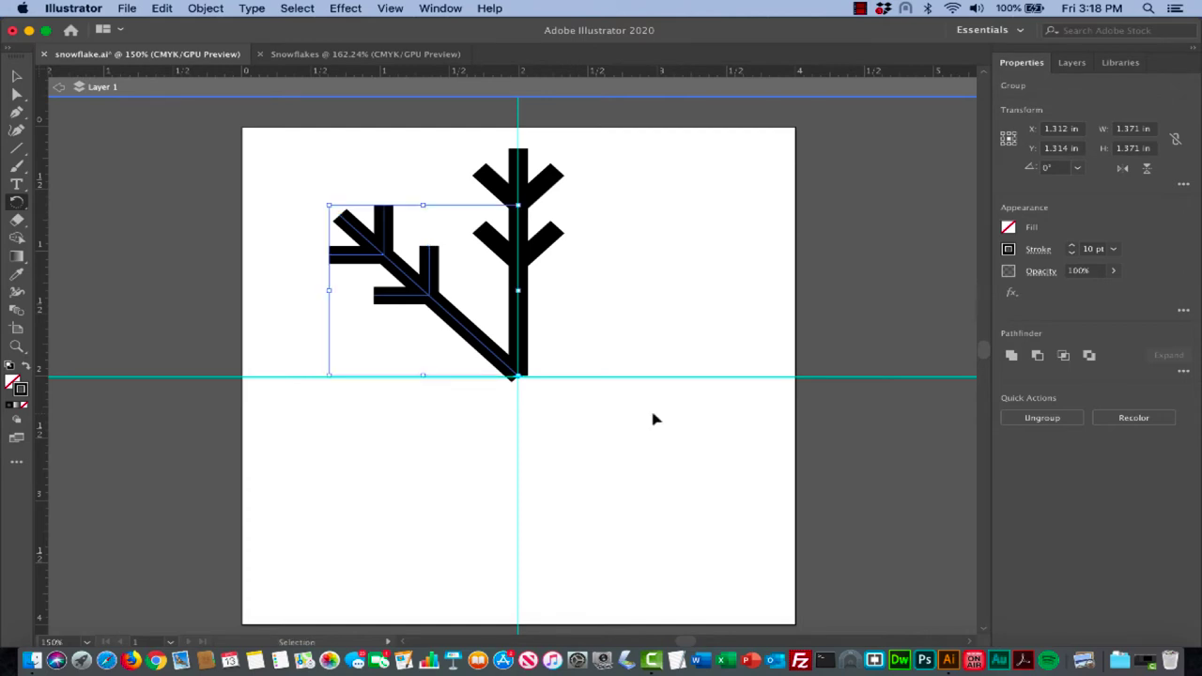
key(super+d)
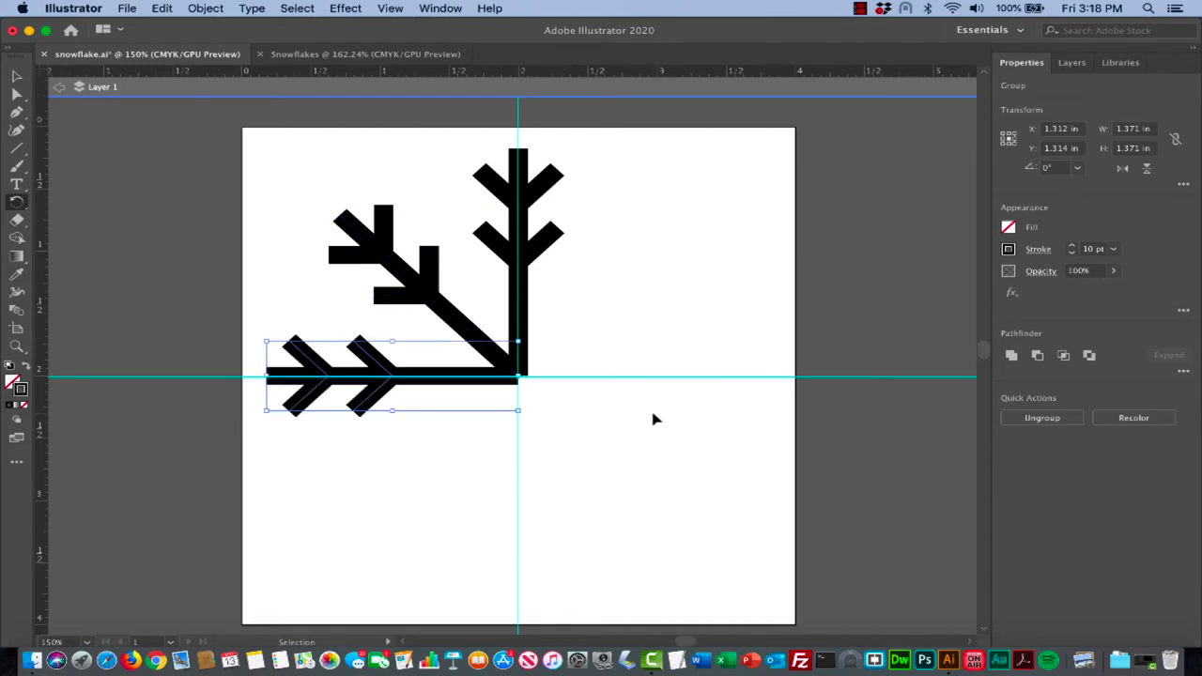
key(super+d)
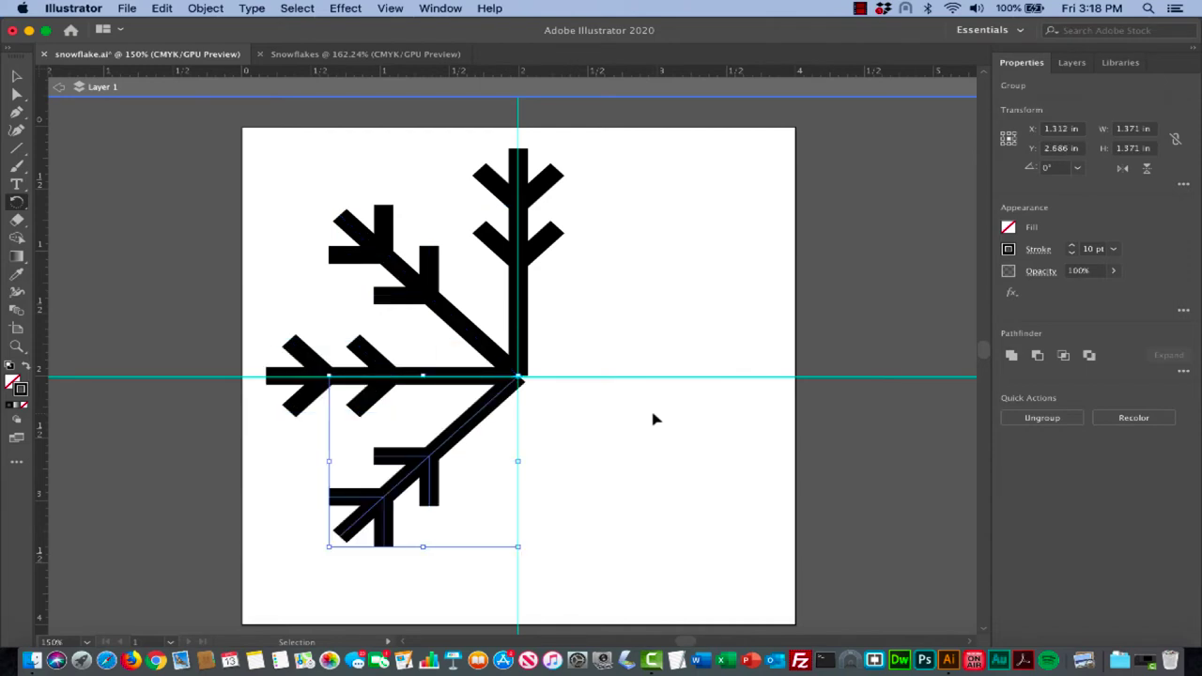
key(super+d)
key(super+d)
key(super+d)
key(super+d)
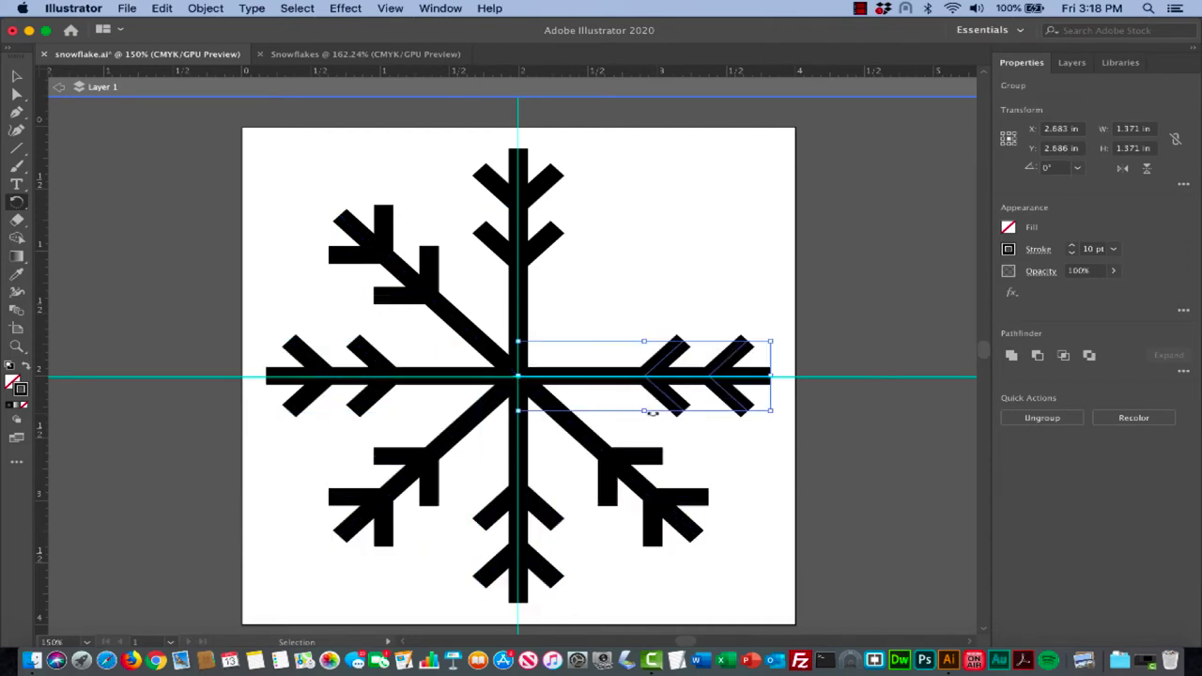
key(r)
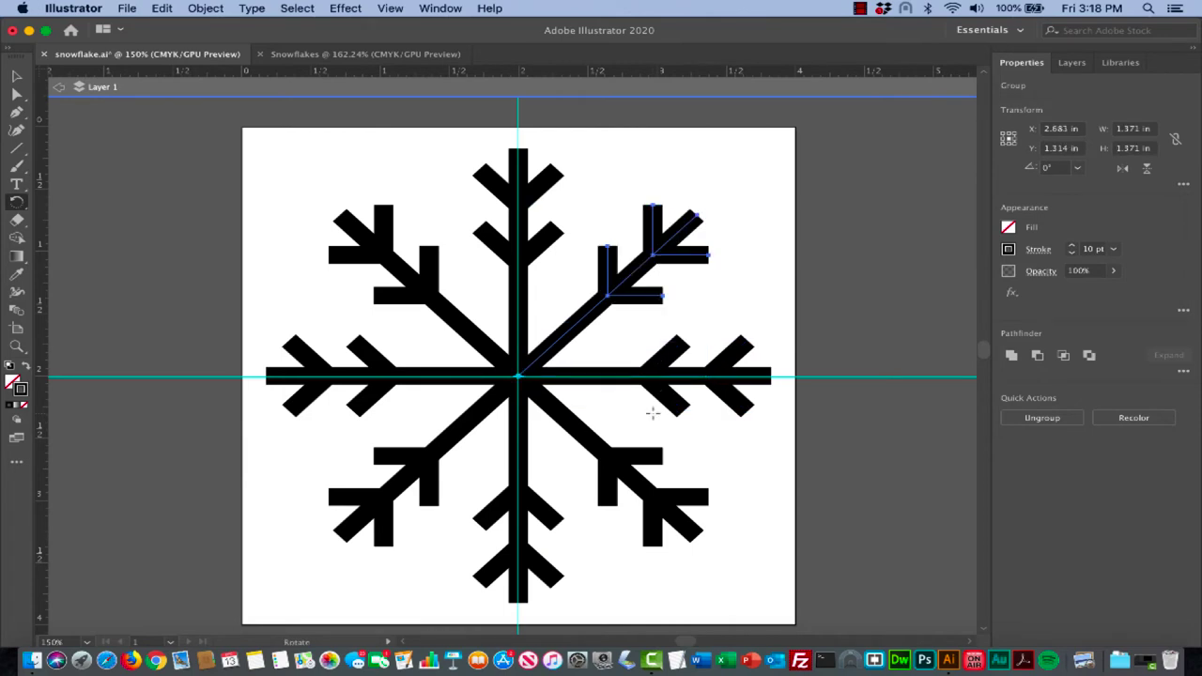
key(v)
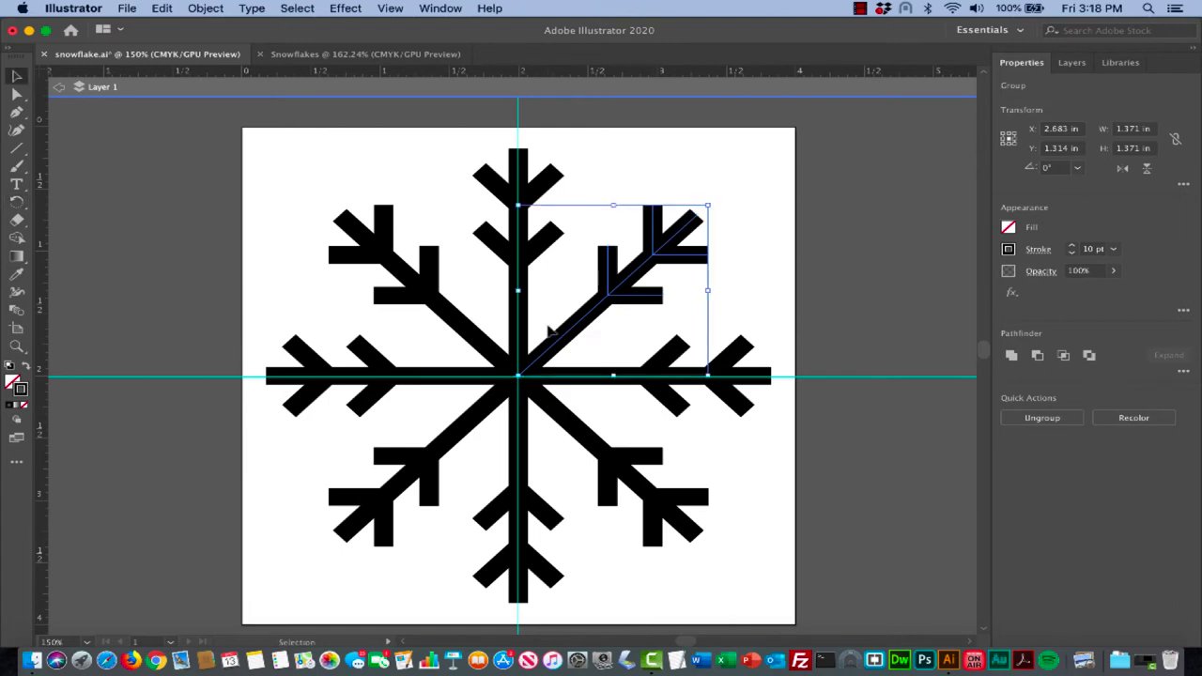
click(59, 88)
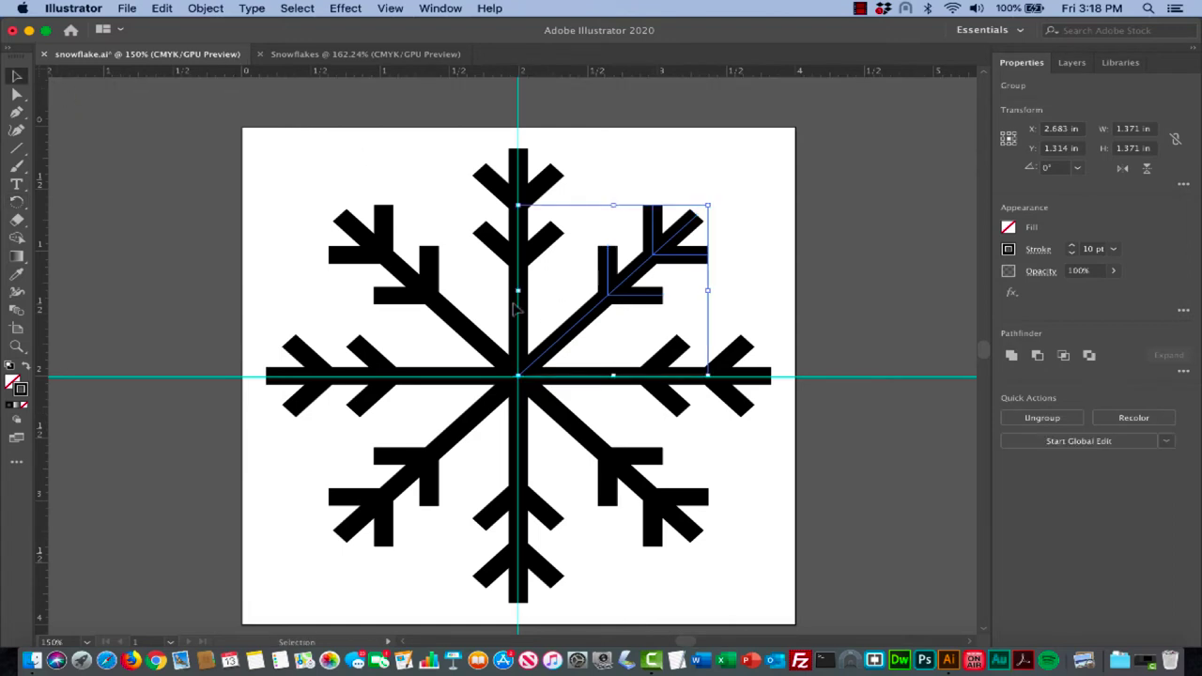
key(a)
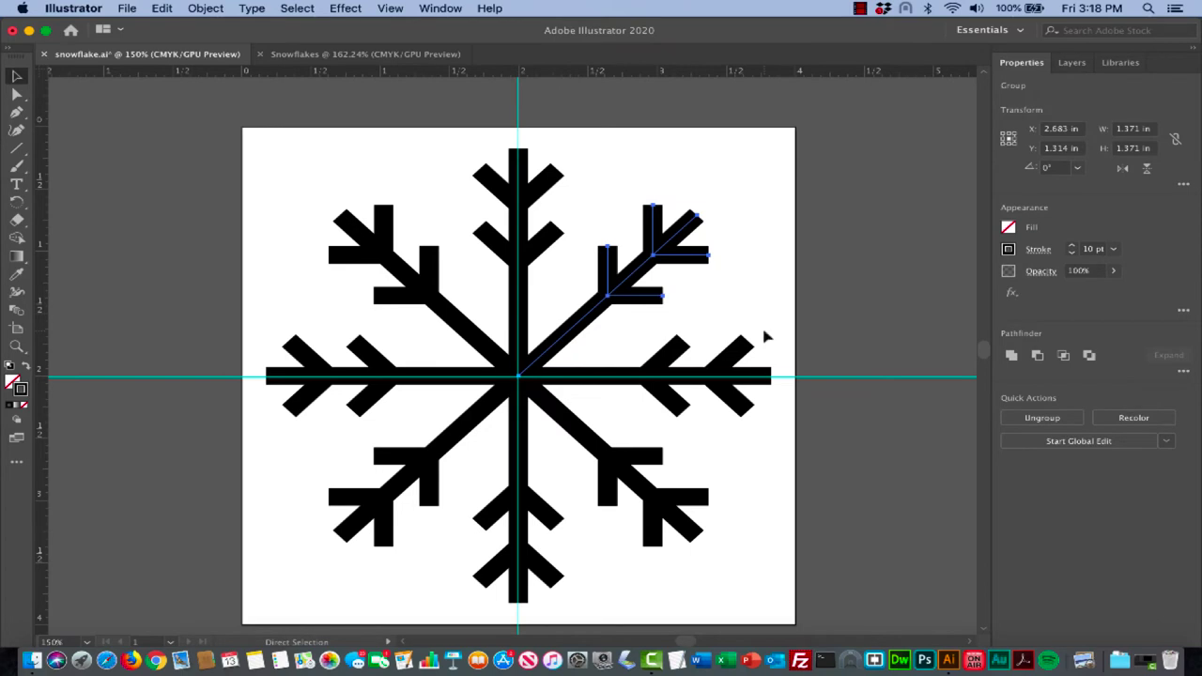
key(super+minus)
key(super+minus)
scroll(766, 336, down, 5)
scroll(766, 336, right, 2)
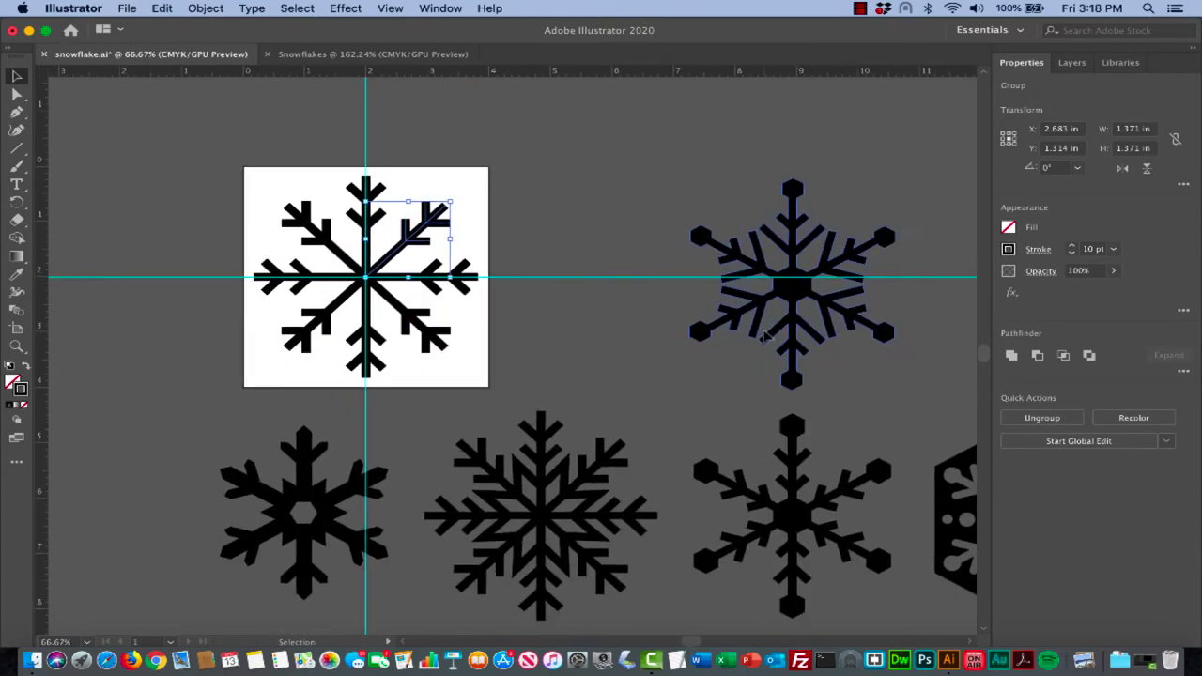
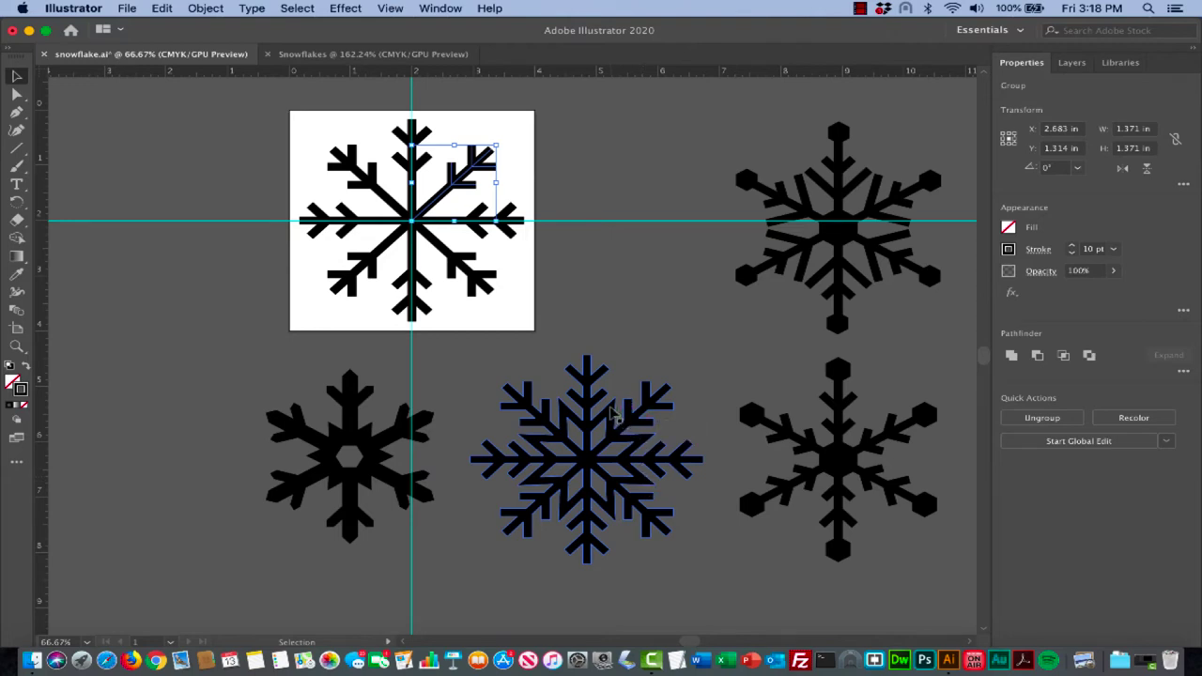
Zoom in to 150% on the top snowflake and pick the Star Tool from the shape tools
key(a)
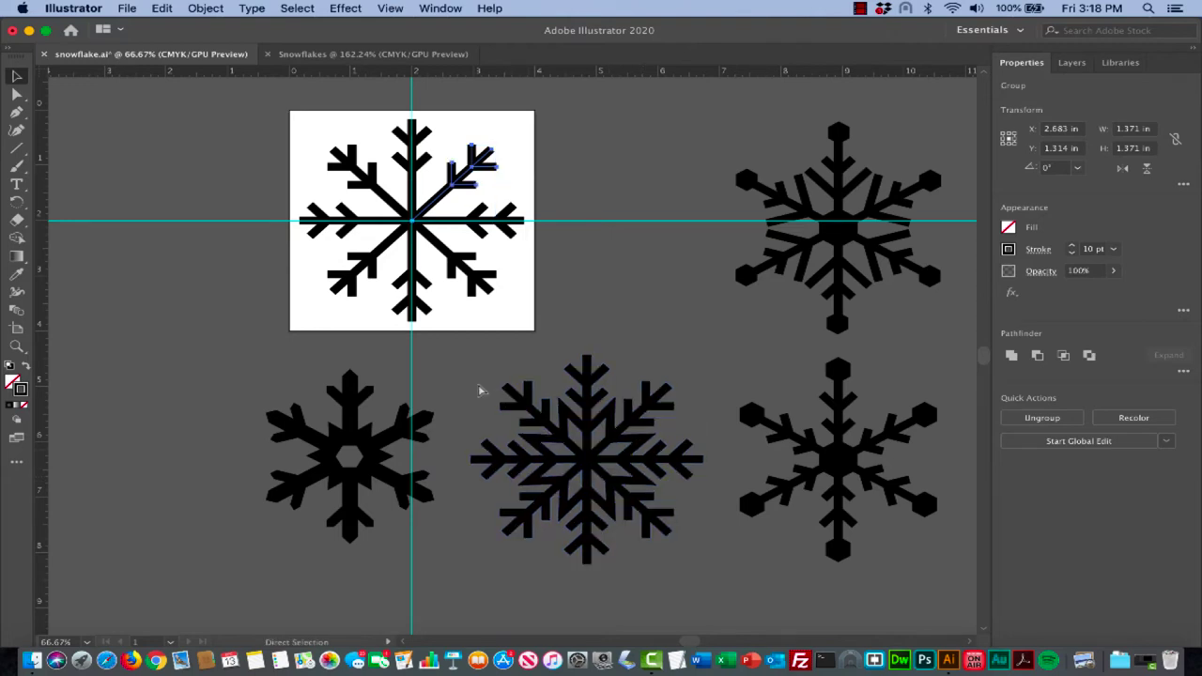
key(super+equal)
key(super+equal)
key(v)
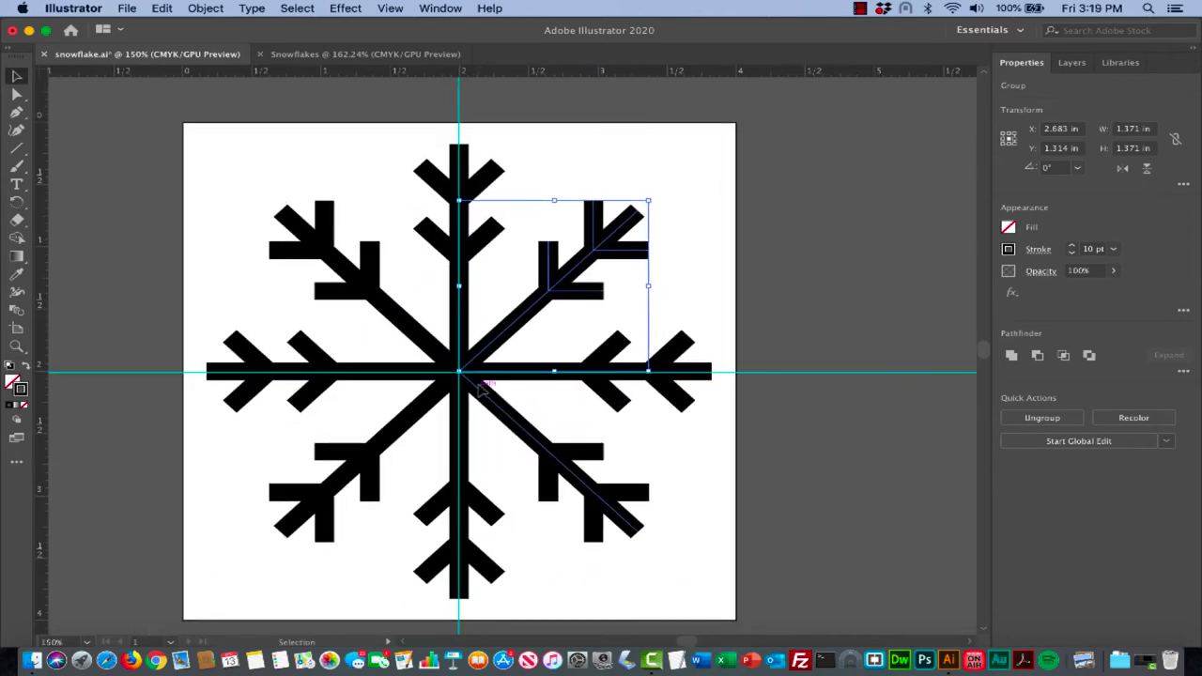
click(19, 149)
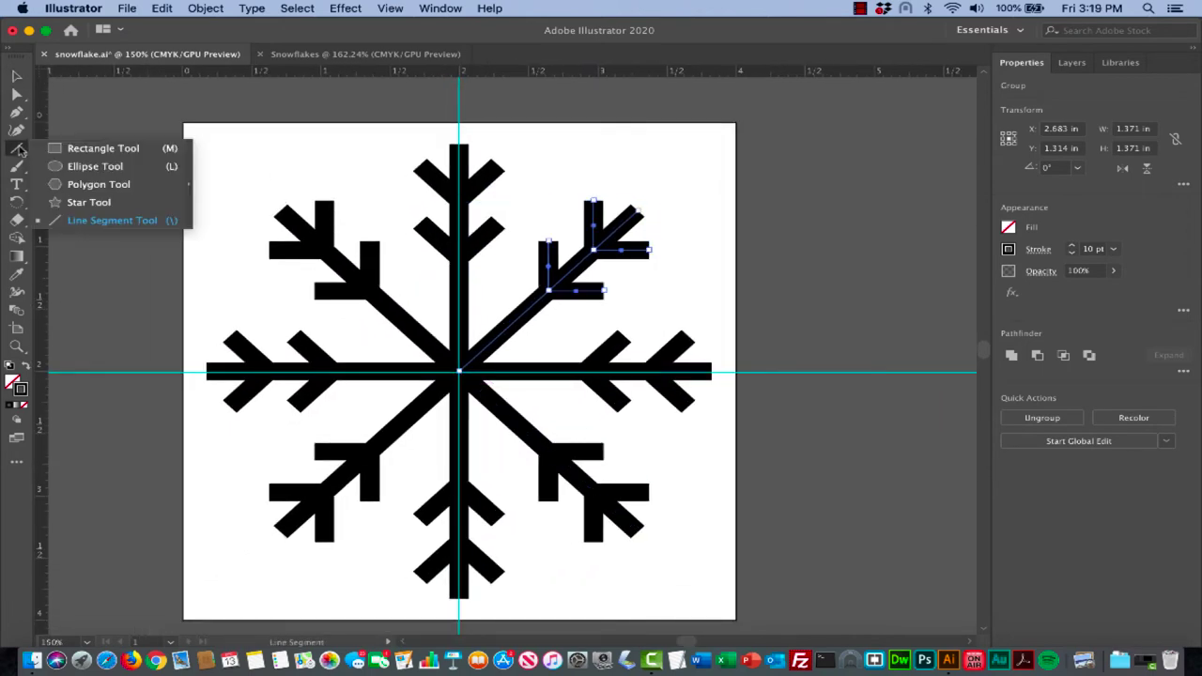
click(75, 202)
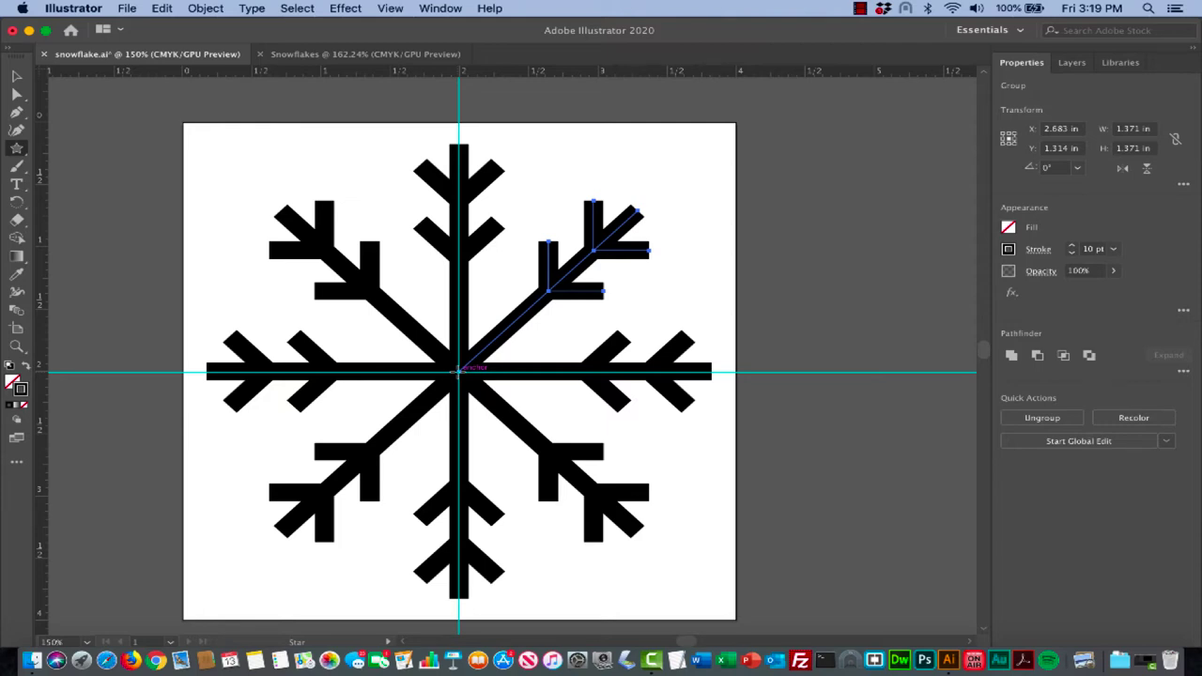
Draw a star about 1.57 in wide from the snowflake's centre, then undo it
drag(459, 372, 569, 410)
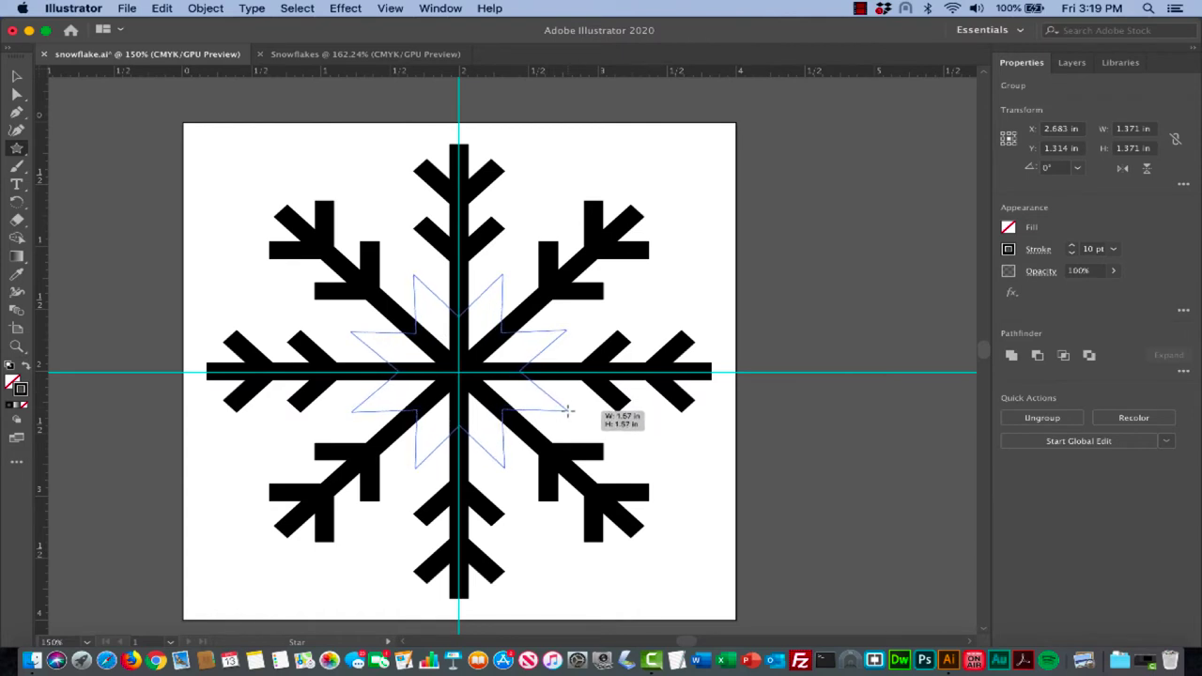
drag(569, 411, 569, 410)
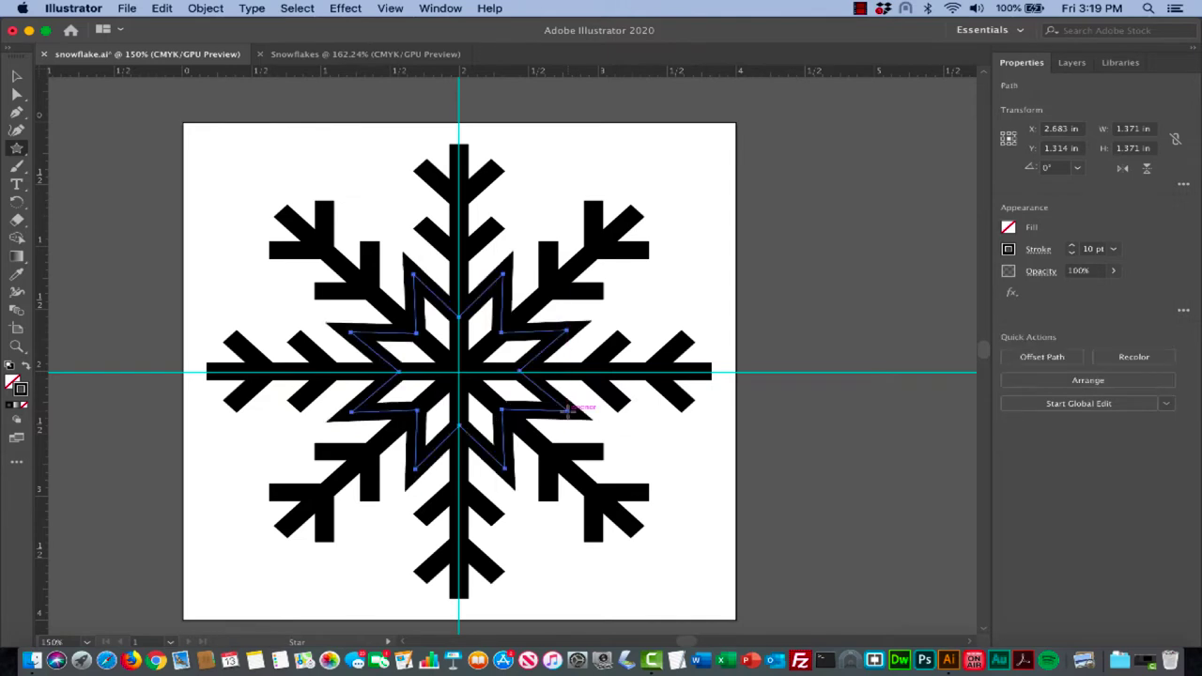
key(super+z)
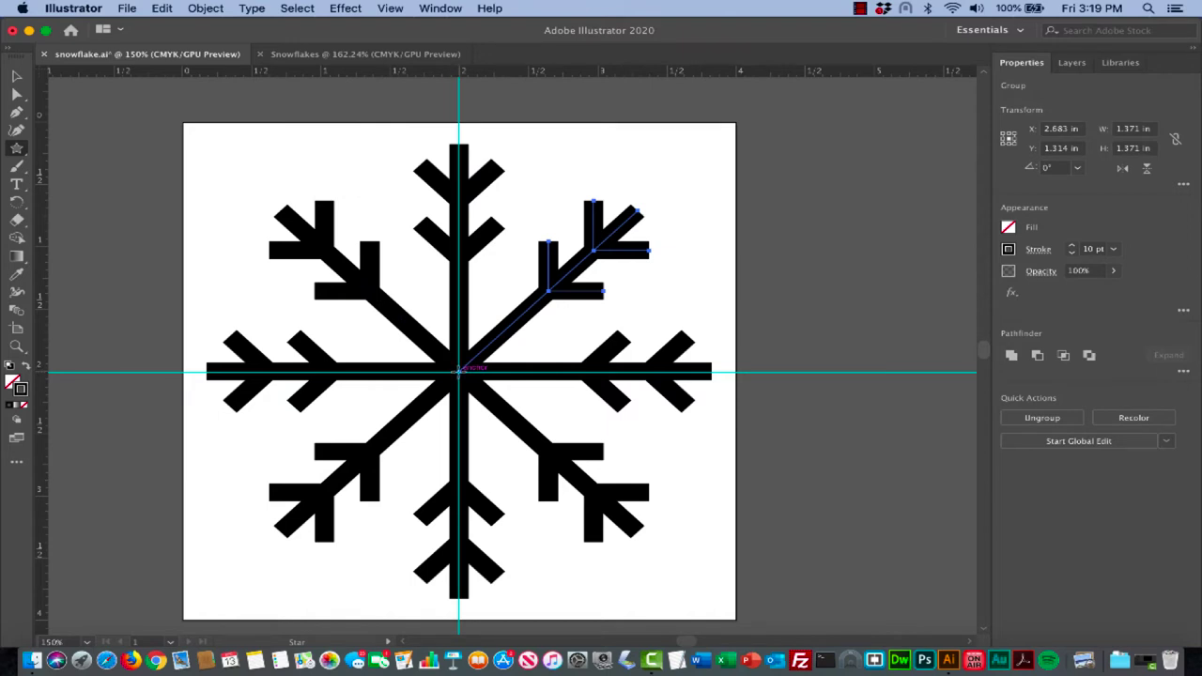
Drag out a new star from the centre, adjusting its point count with the arrow keys
drag(460, 369, 558, 407)
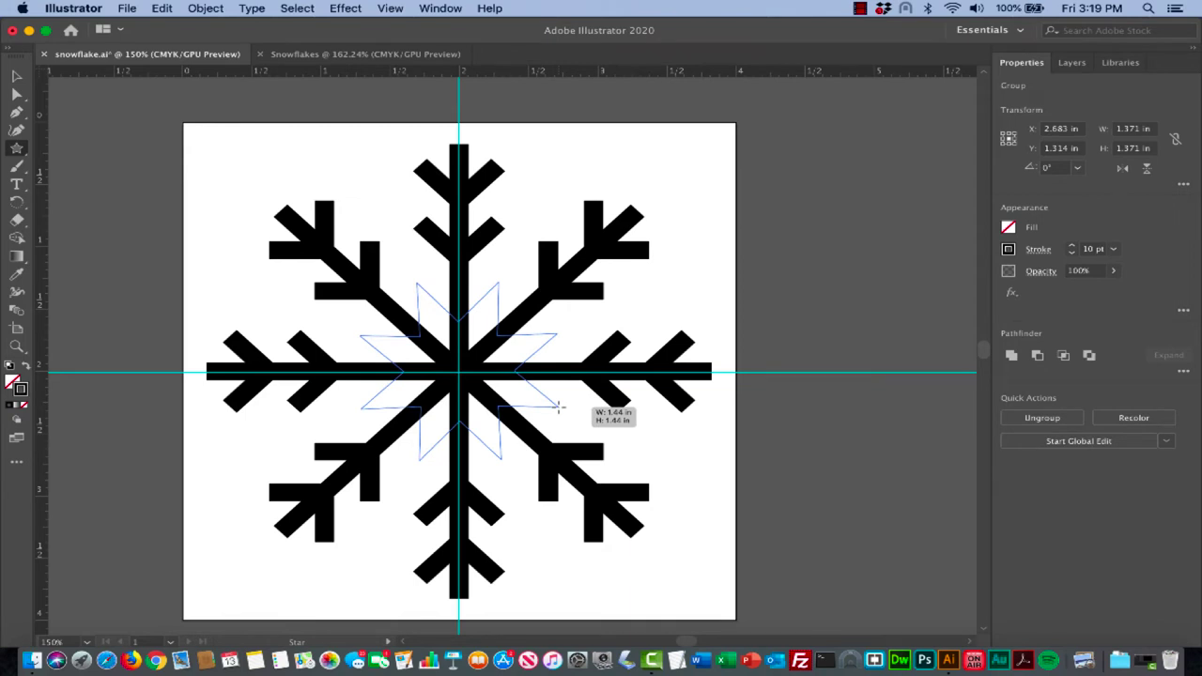
drag(558, 407, 558, 407)
key(Up)
key(Down)
key(Down)
key(Down)
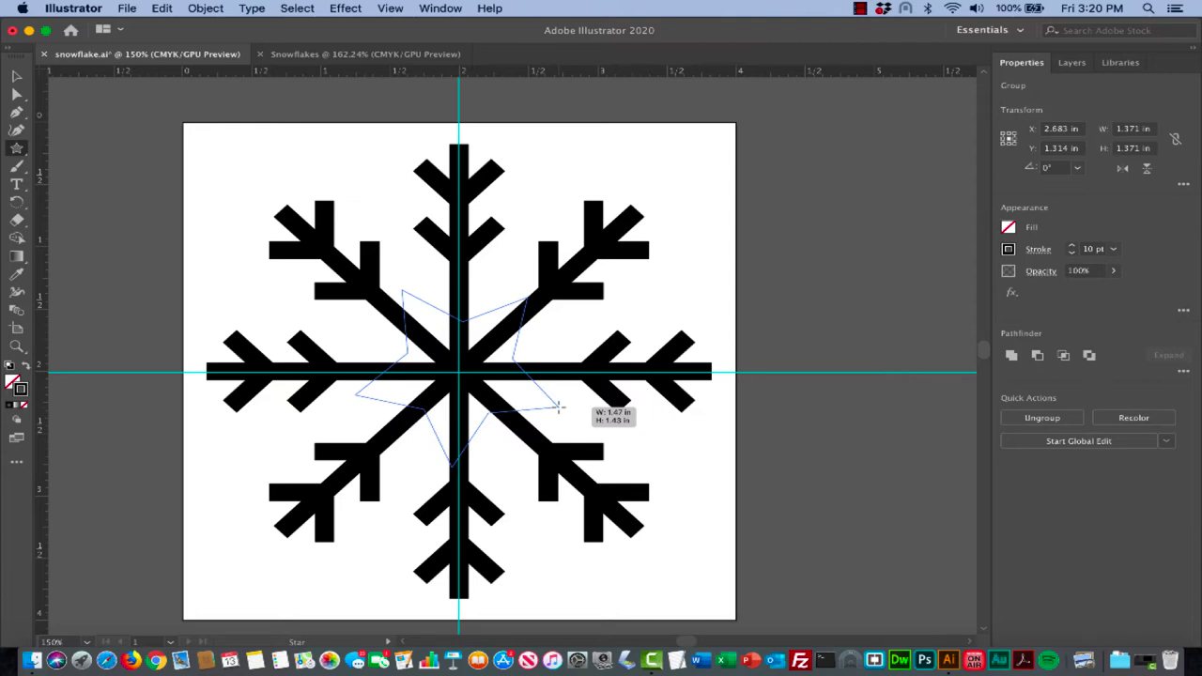
Drag out an eight-pointed star sized 1.52 × 1.52 in over the snowflake's centre
key(Up)
key(Up)
key(Up)
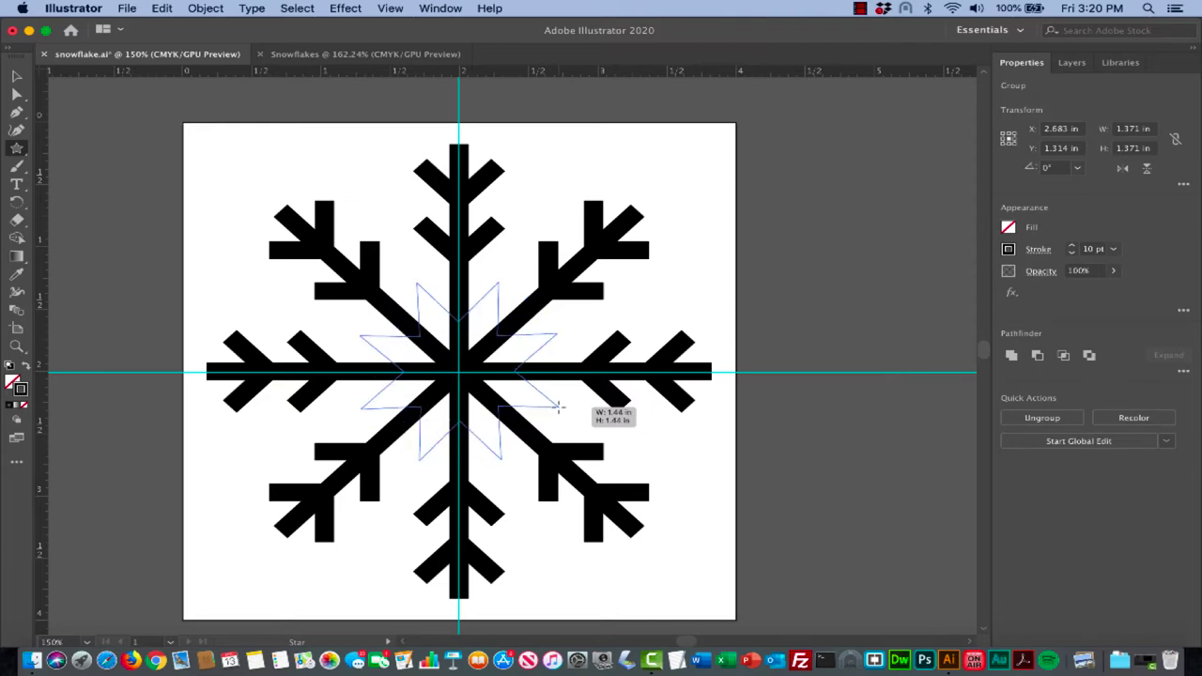
mouse_move(558, 406)
mouse_down()
mouse_move(527, 449)
mouse_move(541, 435)
mouse_move(523, 411)
mouse_move(572, 395)
mouse_move(533, 428)
mouse_move(567, 416)
mouse_move(553, 408)
mouse_up()
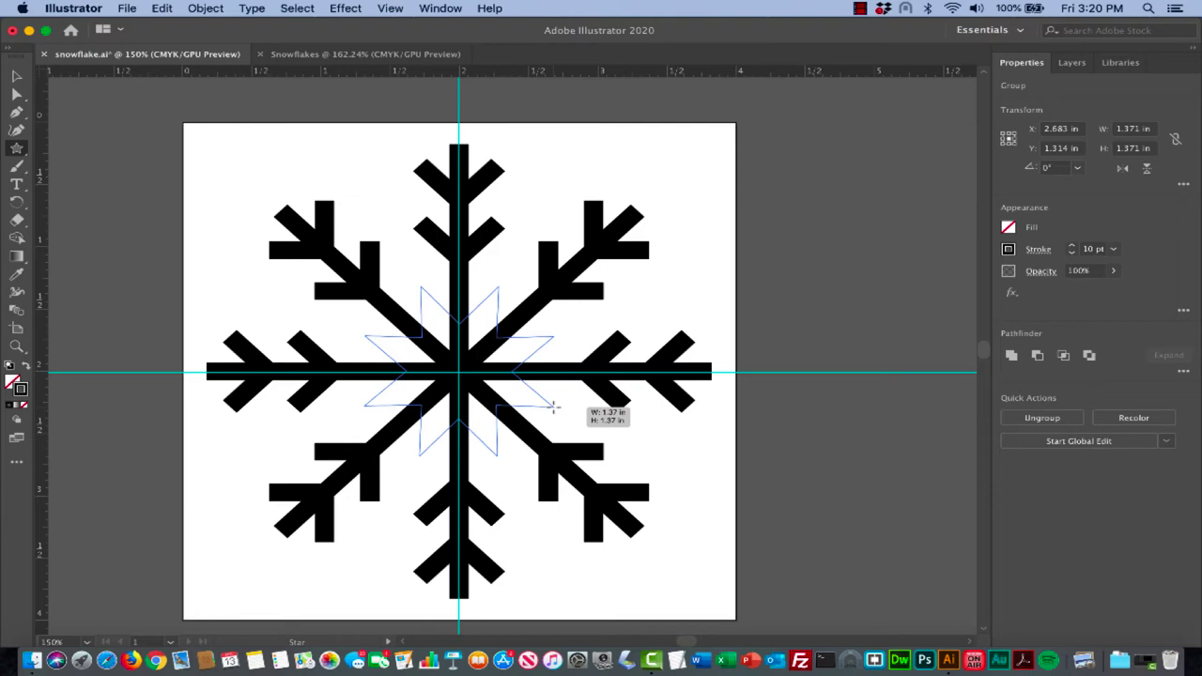
mouse_move(553, 407)
mouse_down()
mouse_move(590, 423)
mouse_move(562, 416)
mouse_up()
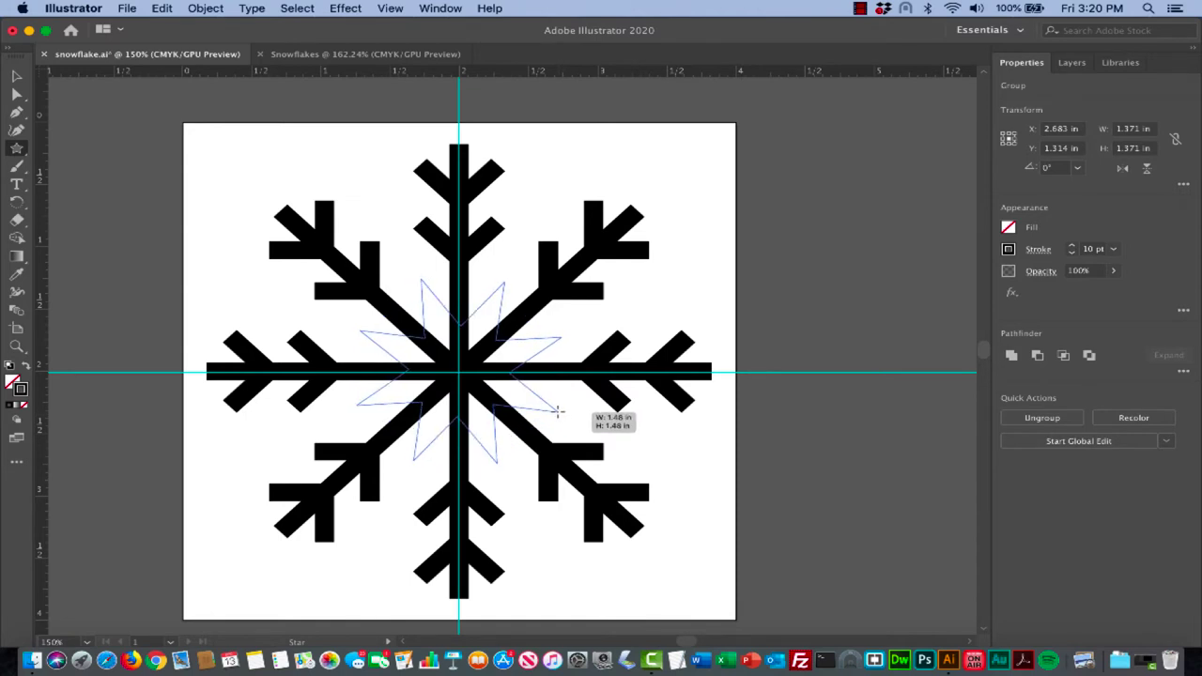
mouse_move(575, 418)
mouse_down()
mouse_move(535, 399)
mouse_move(563, 411)
mouse_up()
drag(565, 411, 564, 410)
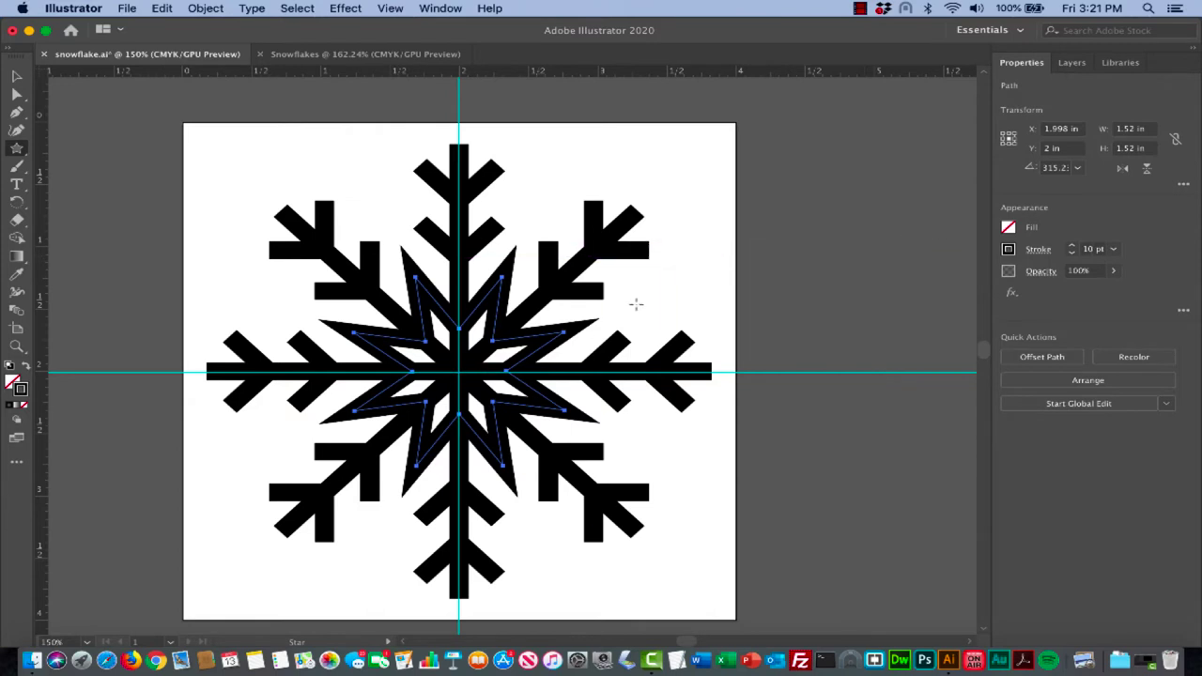
Return to the Selection Tool, deselect the star, and zoom in on the snowflake's centre
click(17, 75)
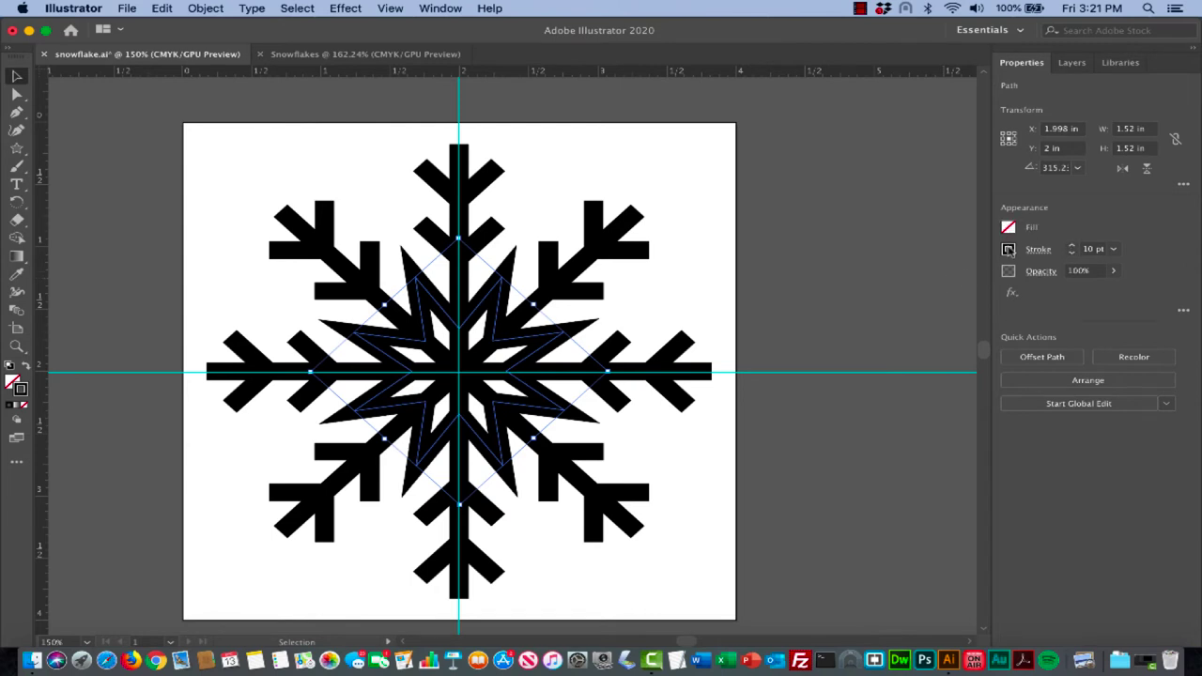
click(809, 269)
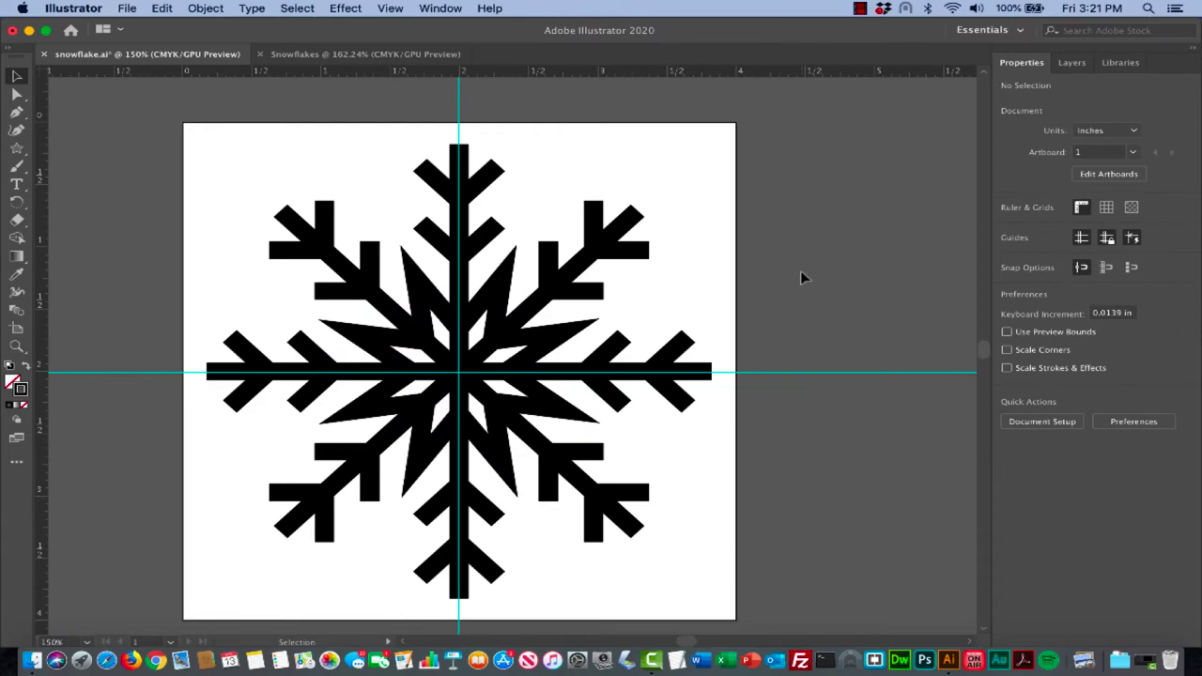
key(super+minus)
key(super+minus)
scroll(803, 277, down, 3)
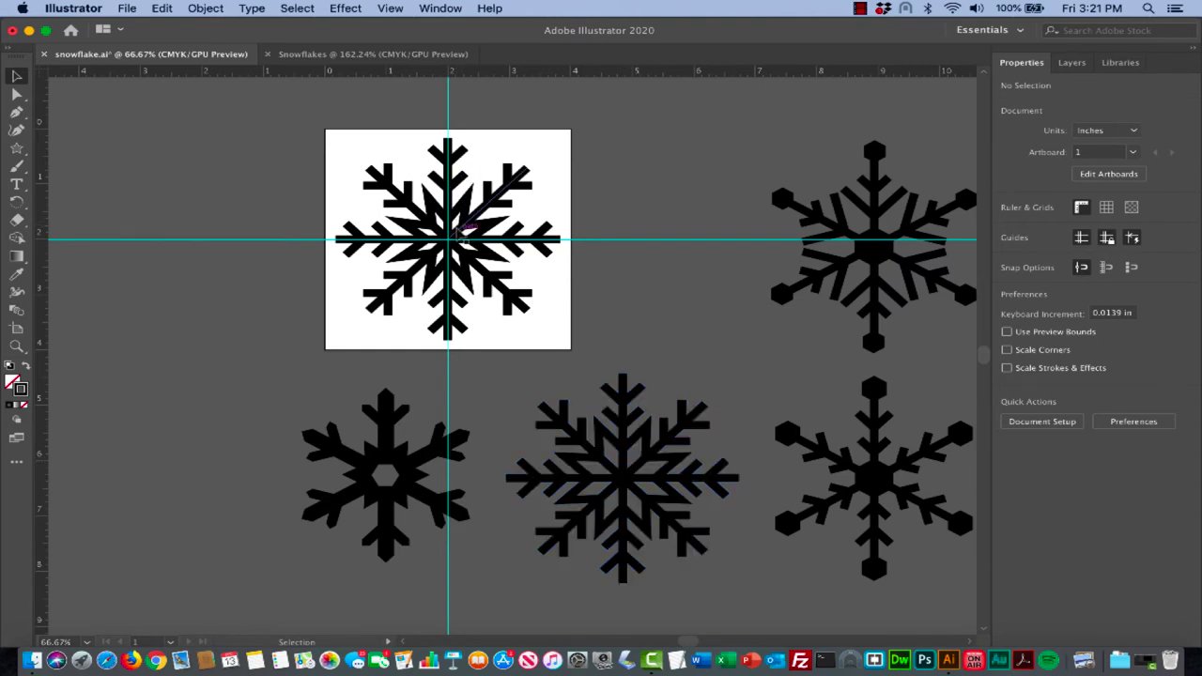
key(super+equal)
key(super+equal)
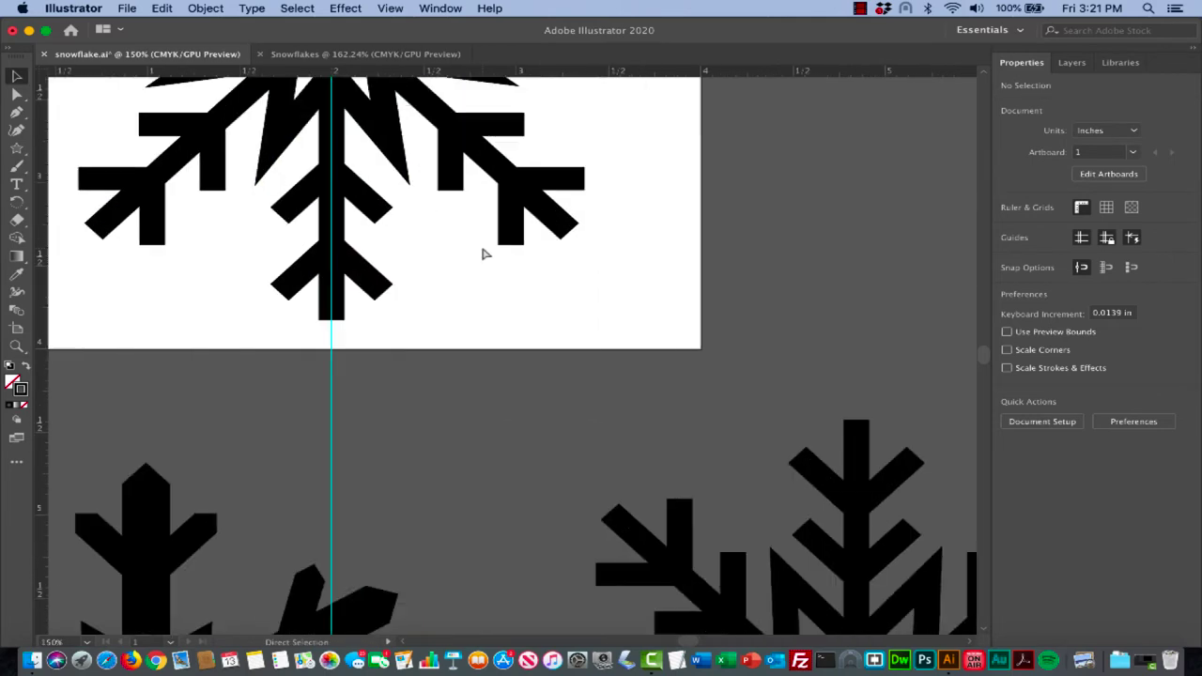
key(super+equal)
scroll(482, 254, up, 5)
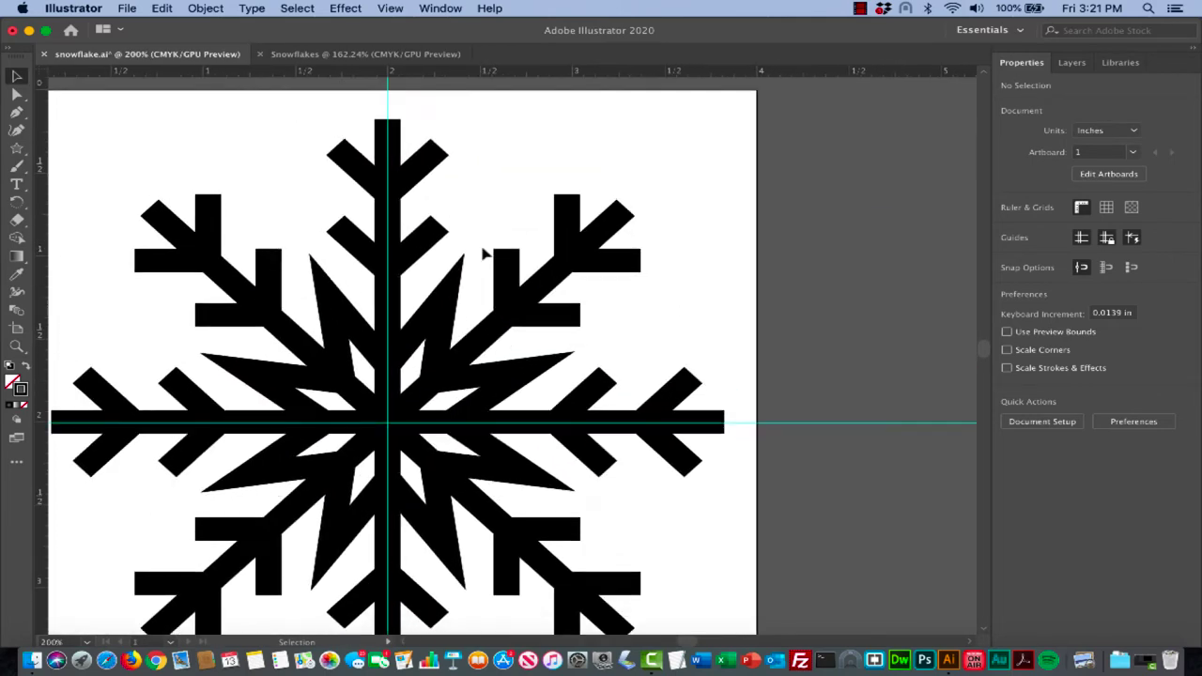
scroll(482, 254, down, 1)
Lower the inner star's stroke weight to 7 pt and inspect the result
click(472, 269)
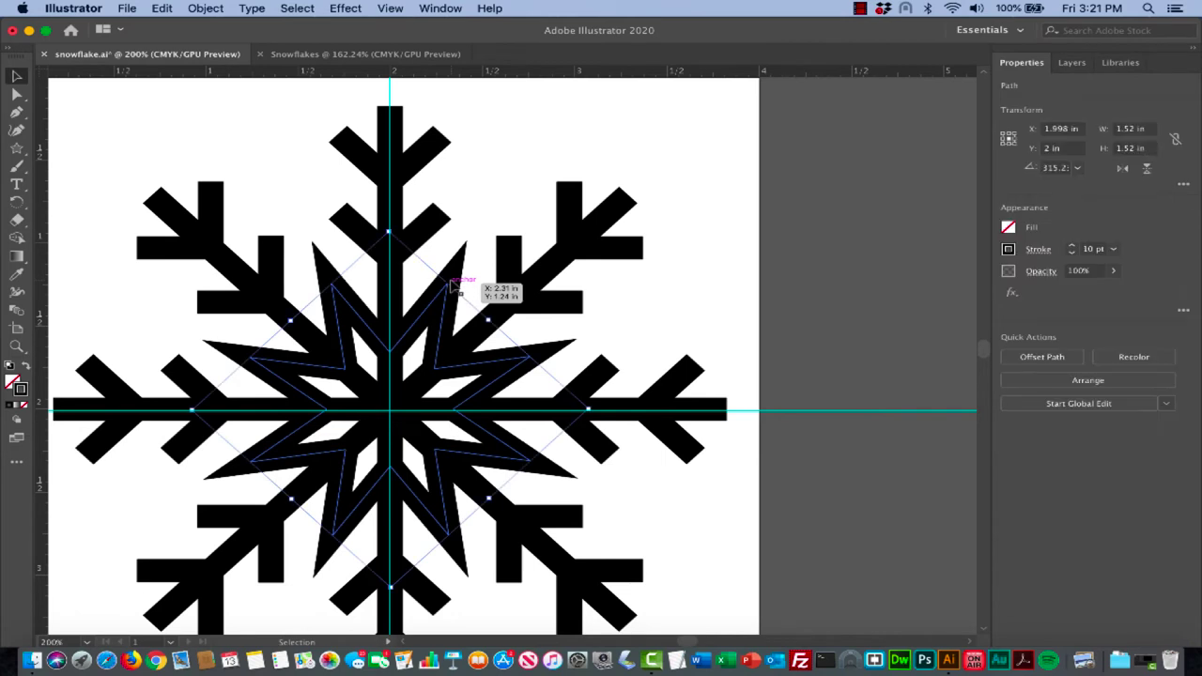
click(1072, 254)
click(1072, 253)
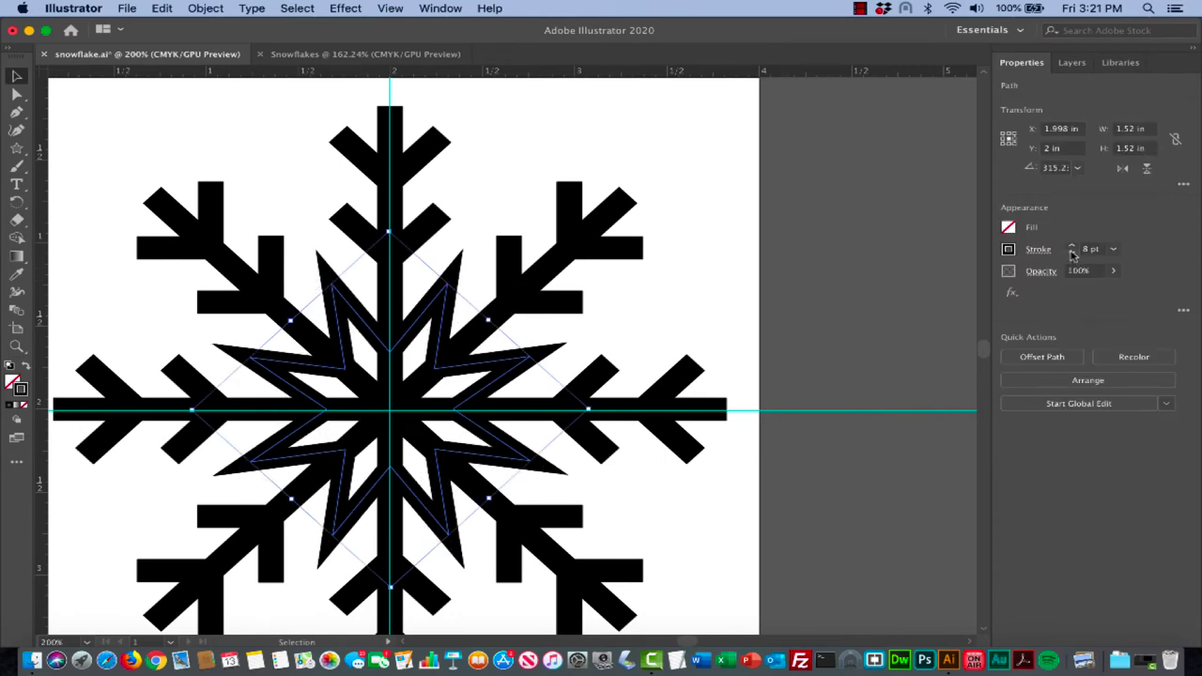
click(1072, 253)
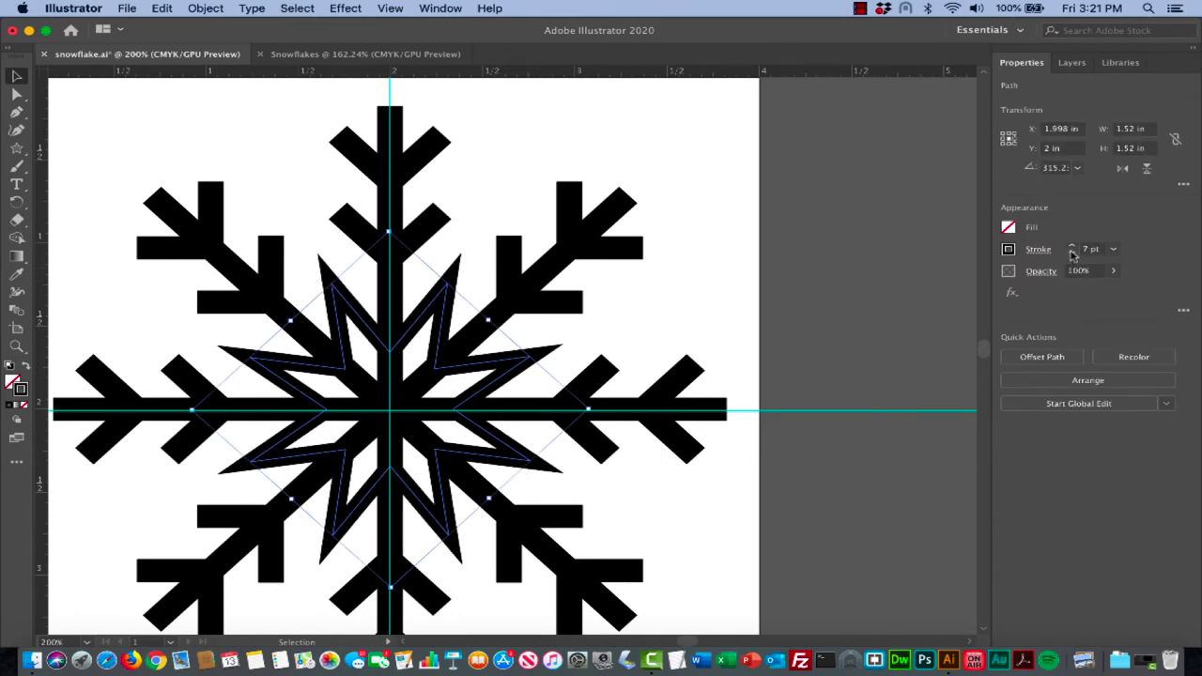
click(684, 301)
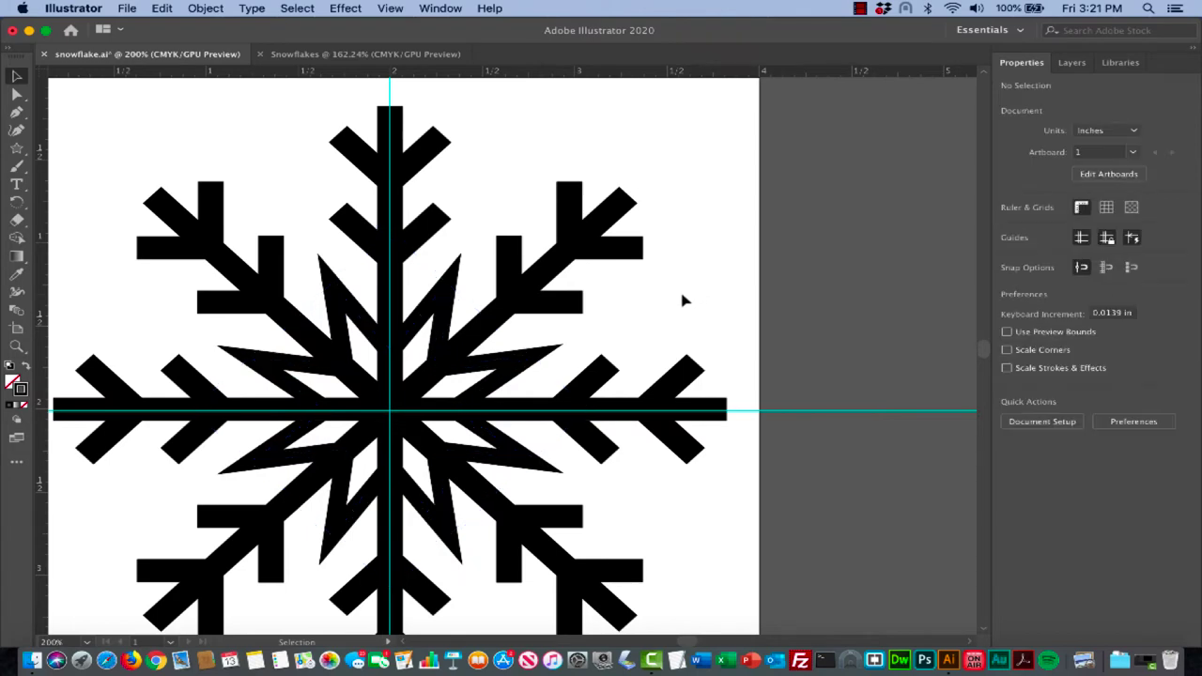
key(super+minus)
key(super+minus)
key(super+minus)
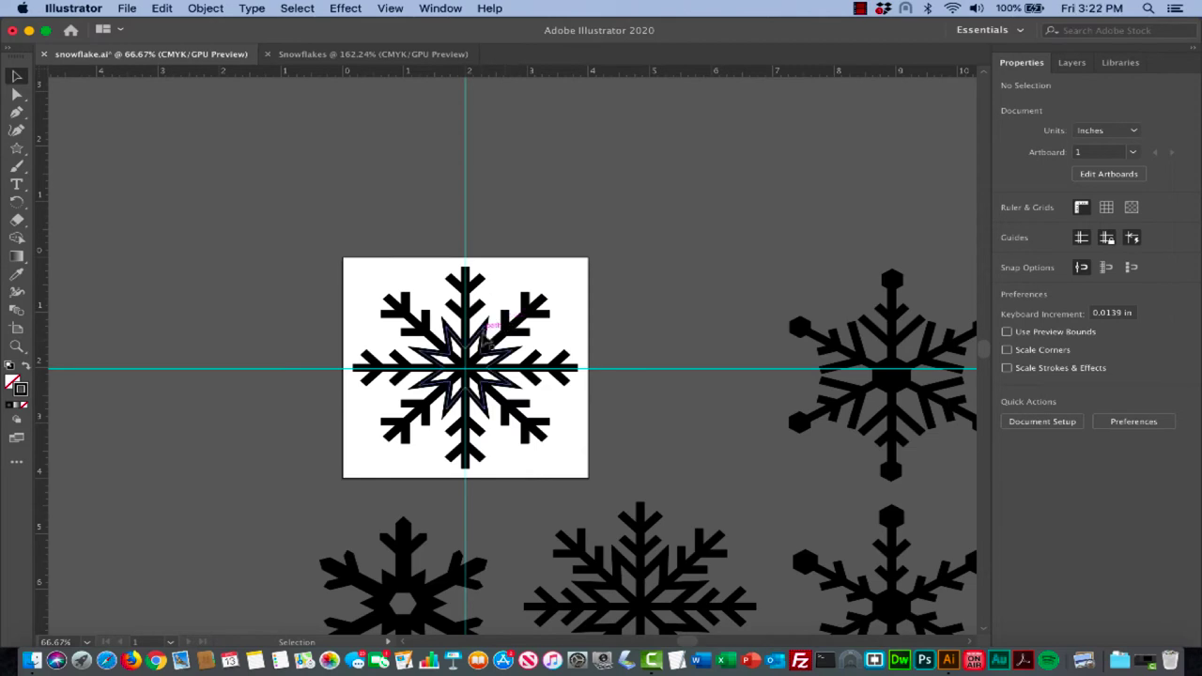
key(super+equal)
key(super+equal)
key(super+equal)
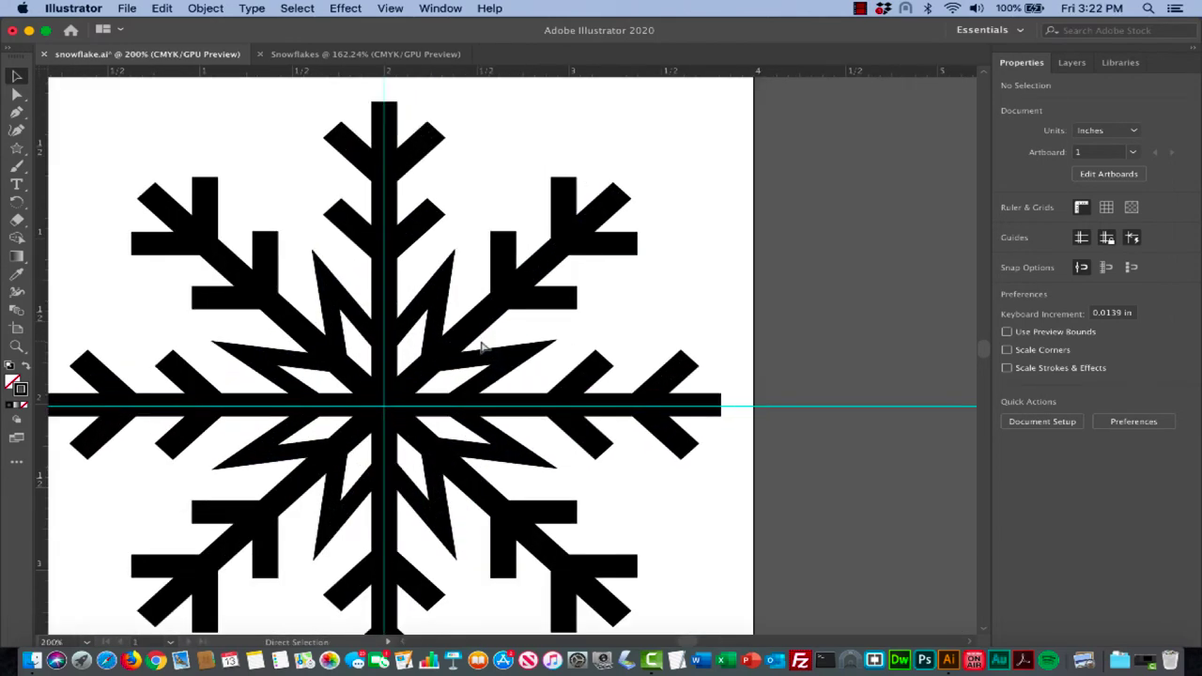
scroll(484, 347, down, 1)
key(super+minus)
key(super+minus)
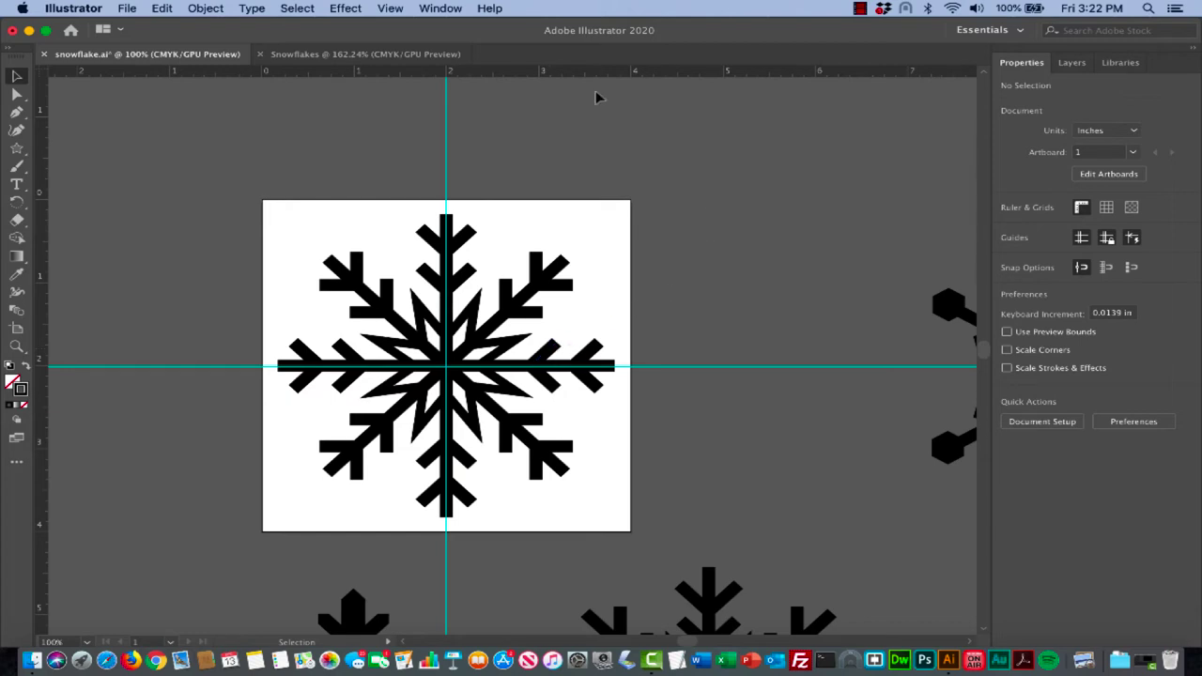
Hide the guides and marquee-select every piece of the snowflake
click(391, 10)
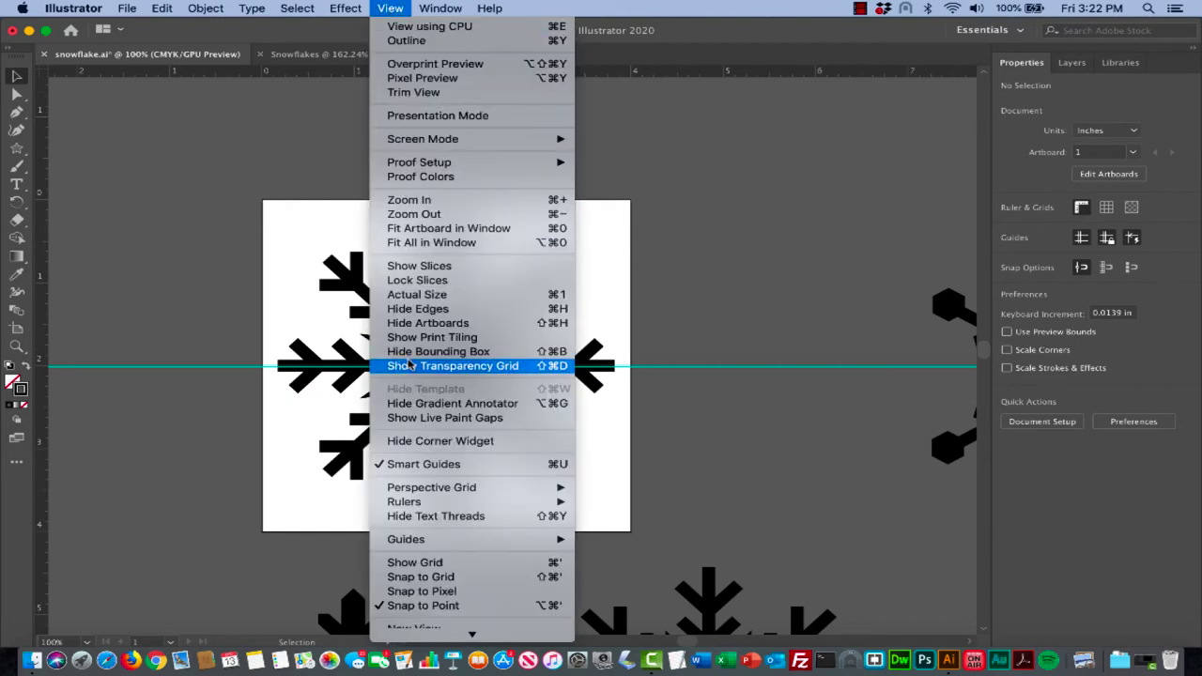
mouse_move(401, 542)
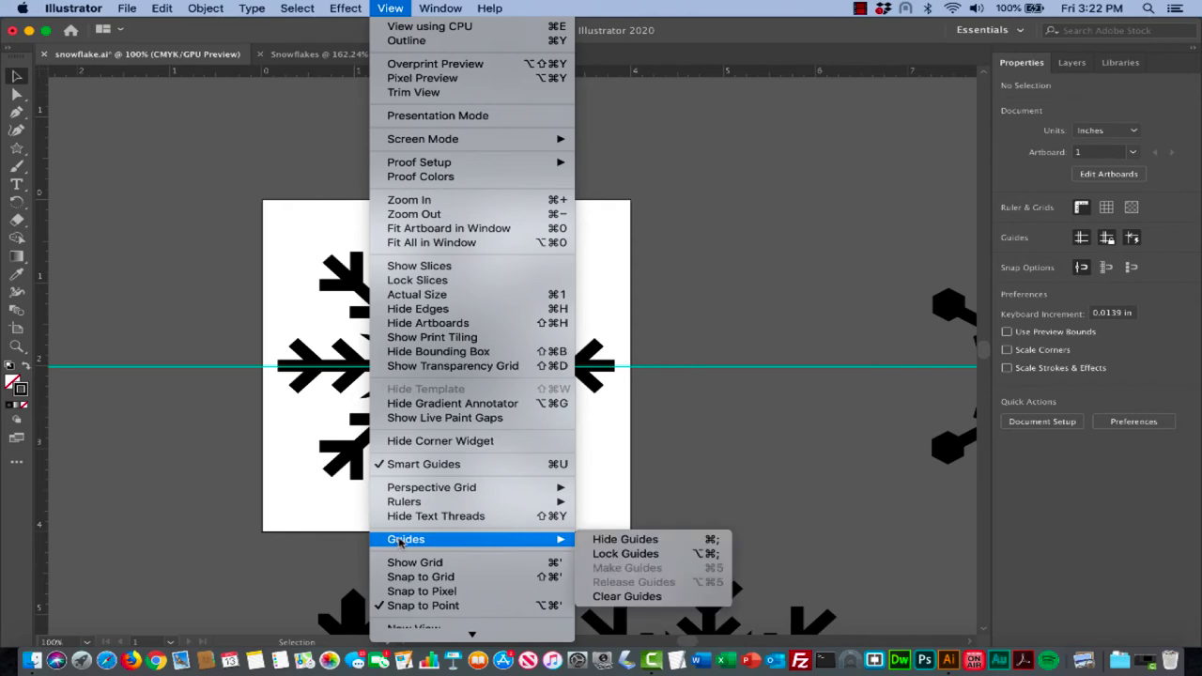
click(613, 541)
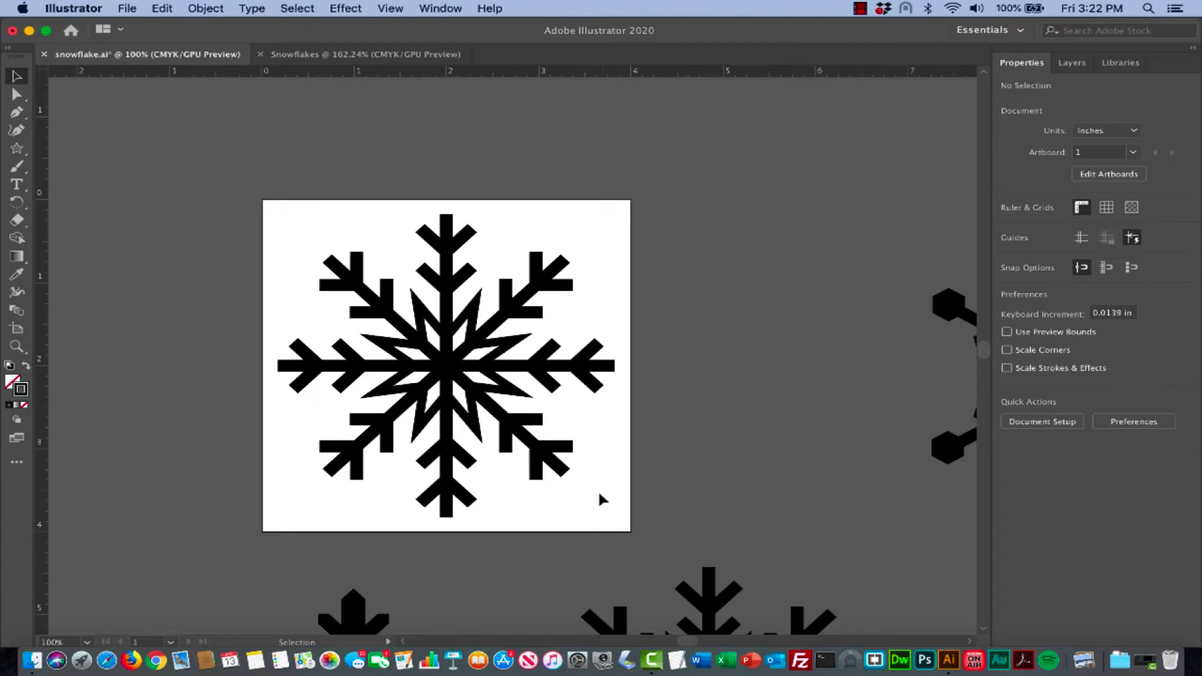
drag(608, 510, 324, 227)
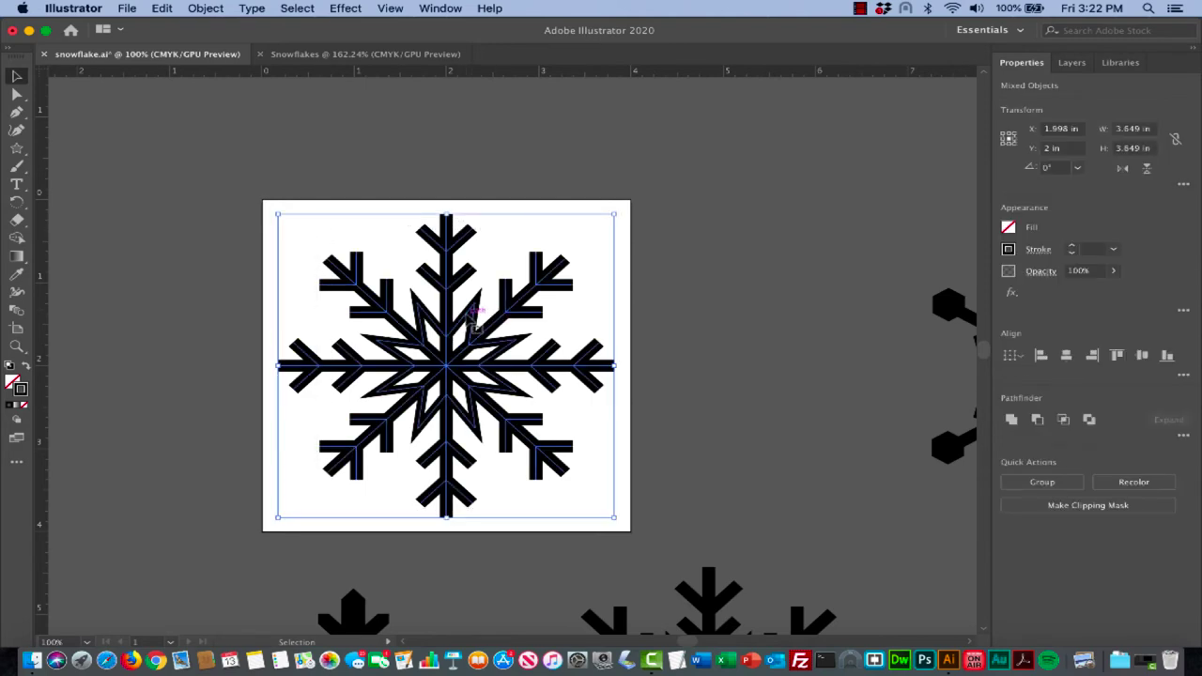
Expand the snowflake's fill and strokes into filled shapes via Object > Expand
click(212, 7)
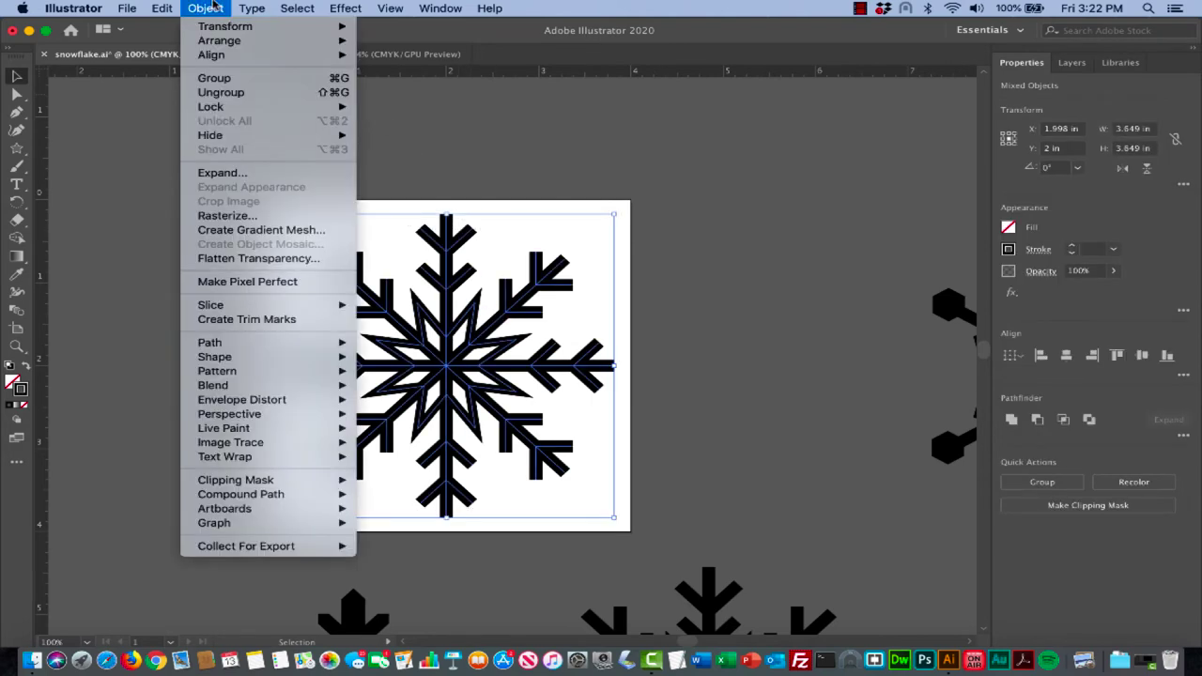
click(228, 177)
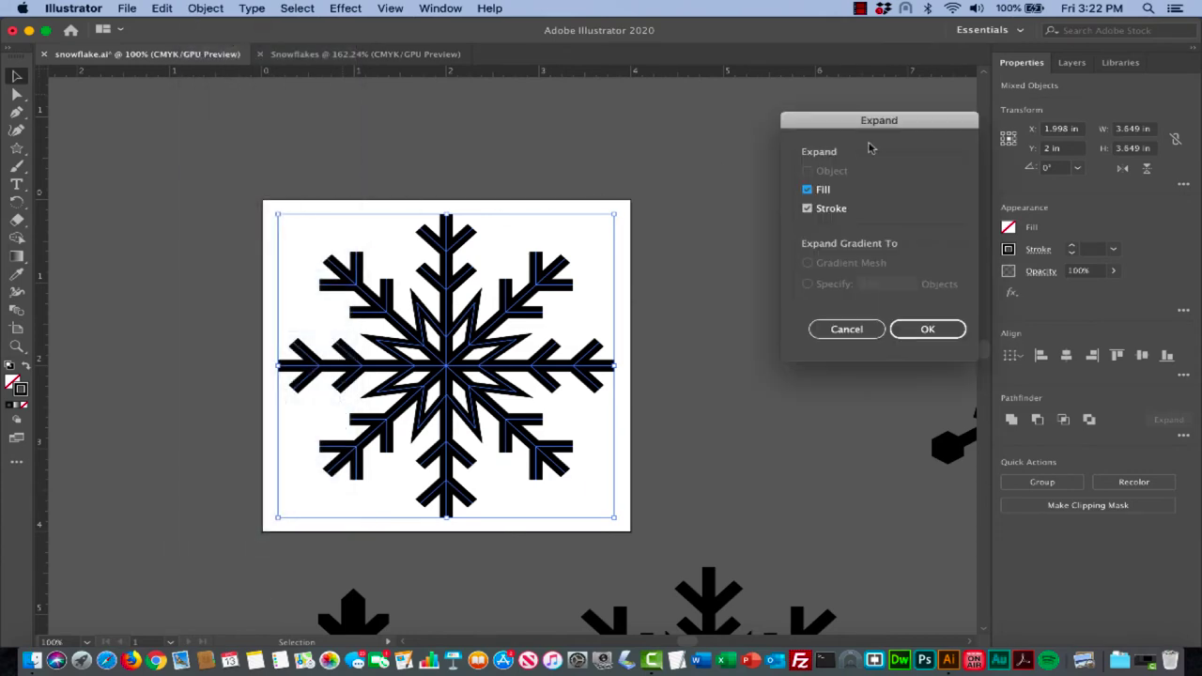
drag(892, 120, 803, 119)
click(842, 330)
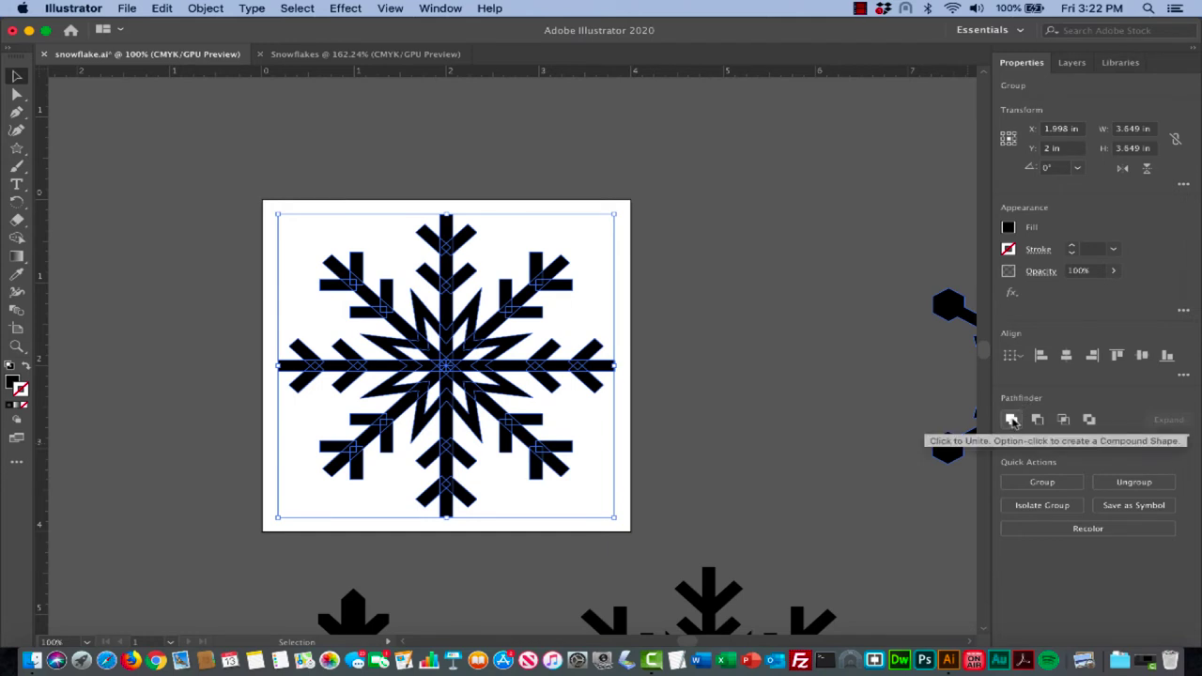
Unite all snowflake pieces into one 3.849 in compound shape and zoom out to 50%
click(1012, 420)
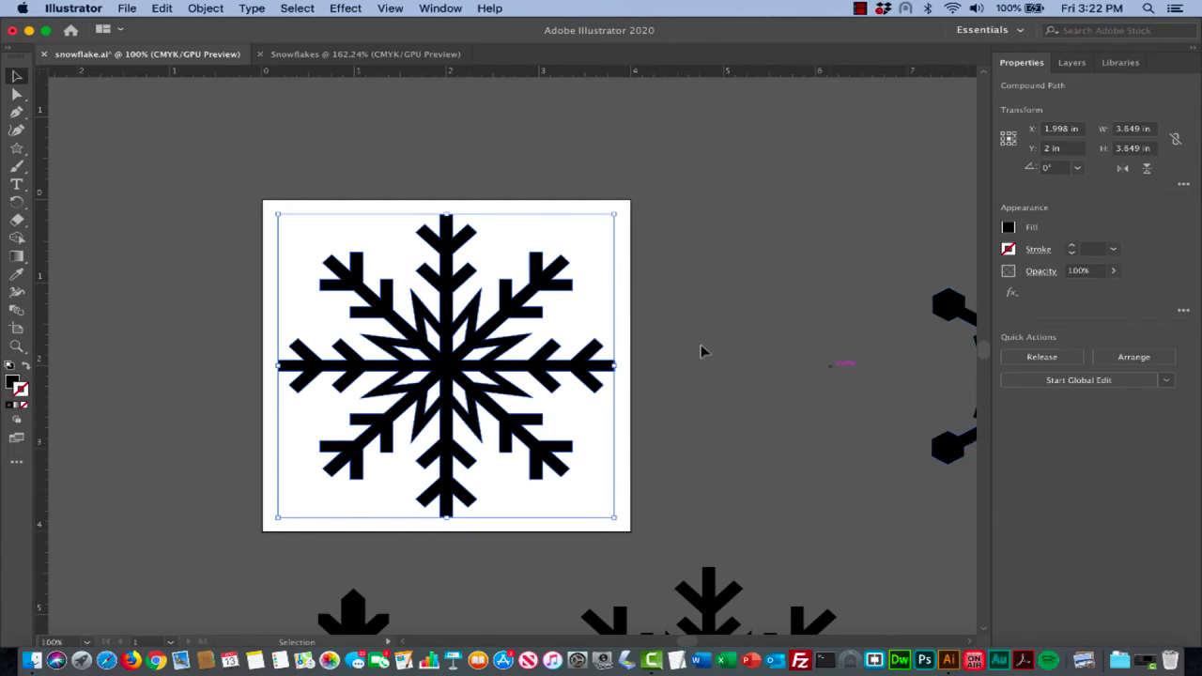
scroll(687, 343, right, 2)
scroll(687, 343, down, 1)
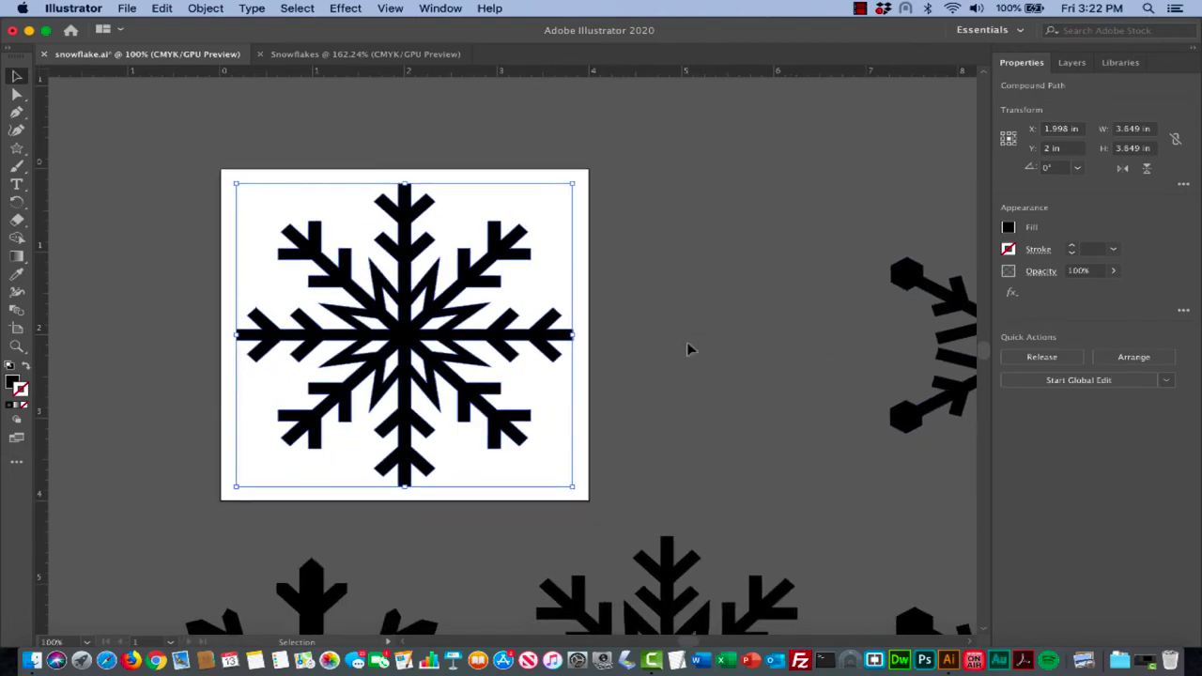
key(a)
alt+scroll(687, 343, down, 1)
key(super+minus)
key(super+minus)
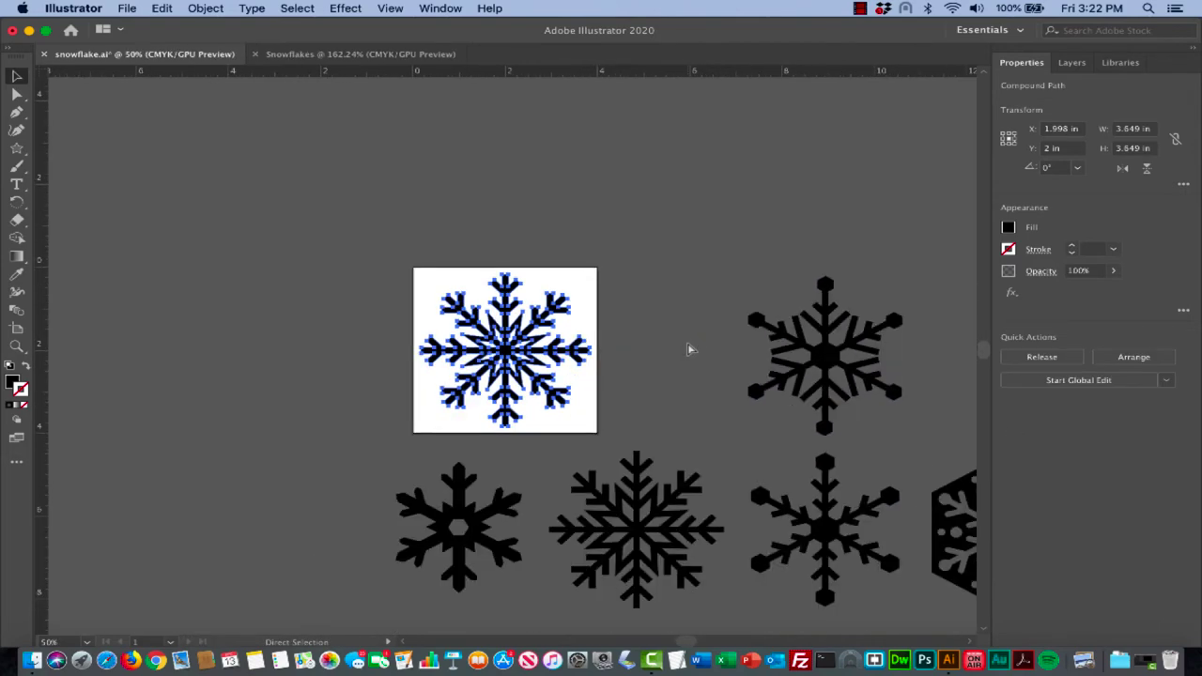
key(v)
scroll(649, 335, down, 3)
scroll(649, 334, right, 1)
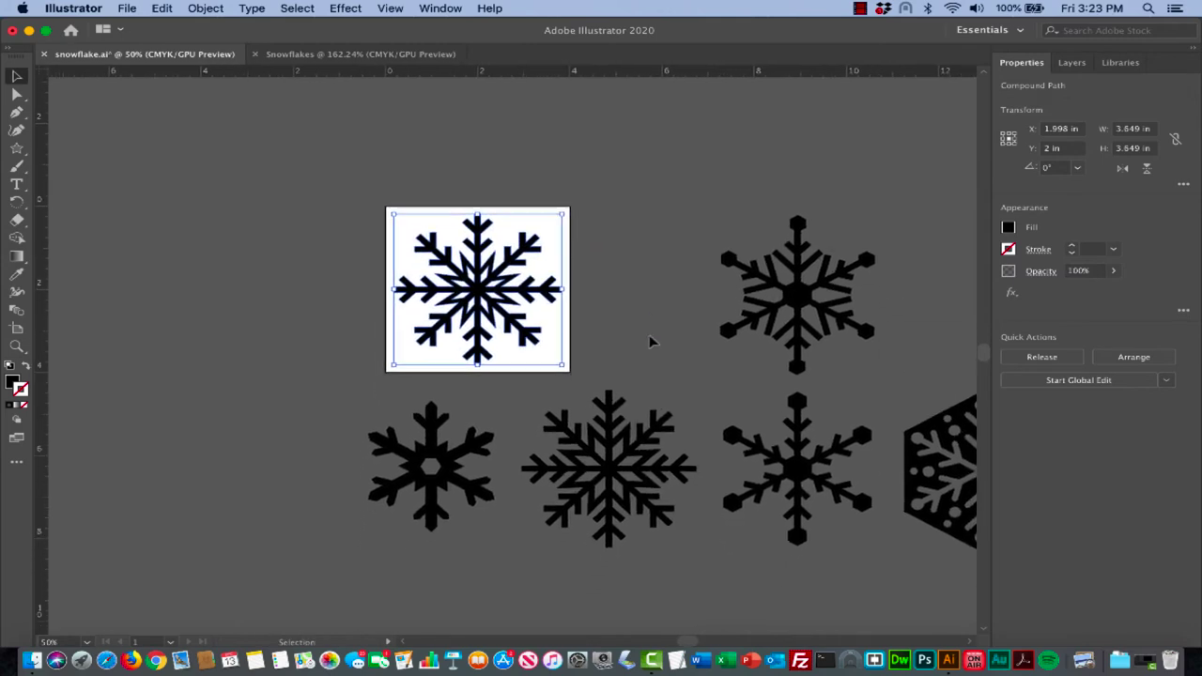
Drag the merged snowflake off the artboard beside the hexagon-framed snowflake and deselect it
drag(493, 290, 561, 512)
click(698, 510)
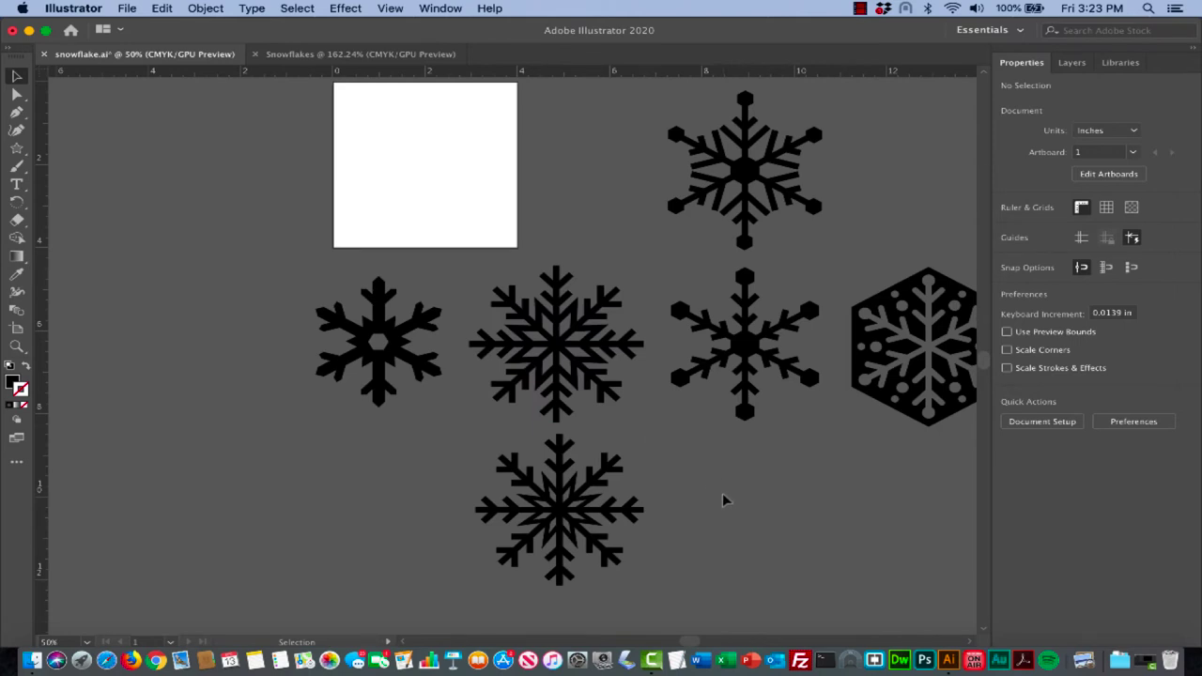
scroll(723, 498, right, 5)
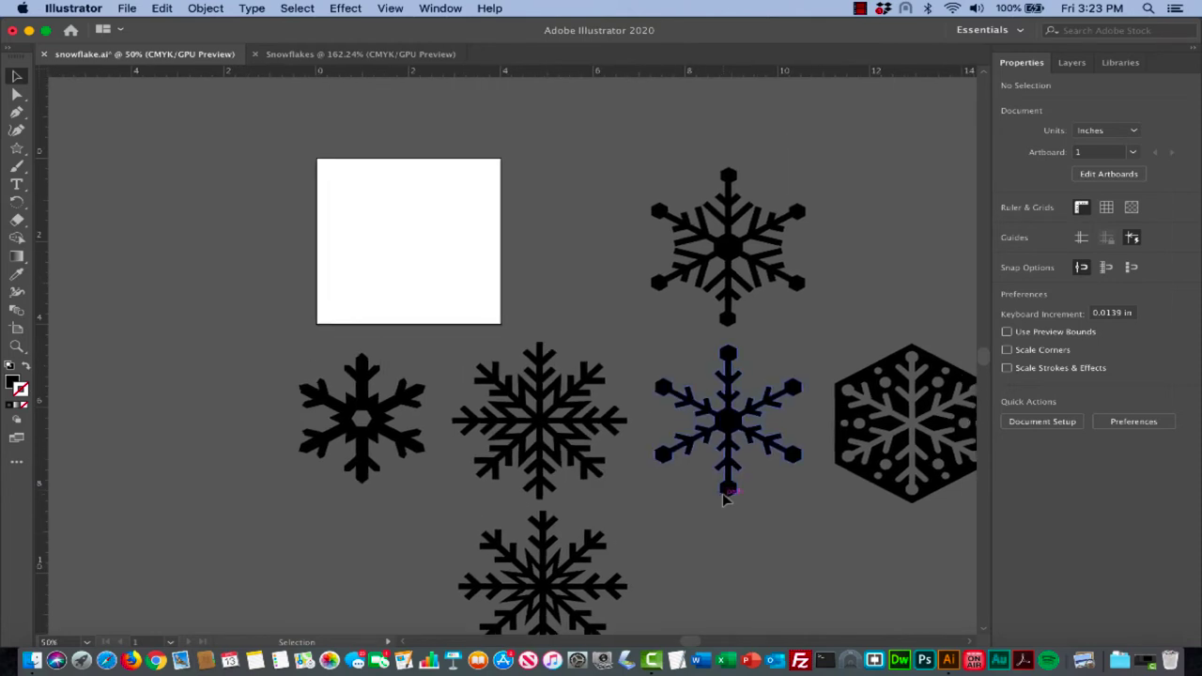
scroll(724, 500, left, 3)
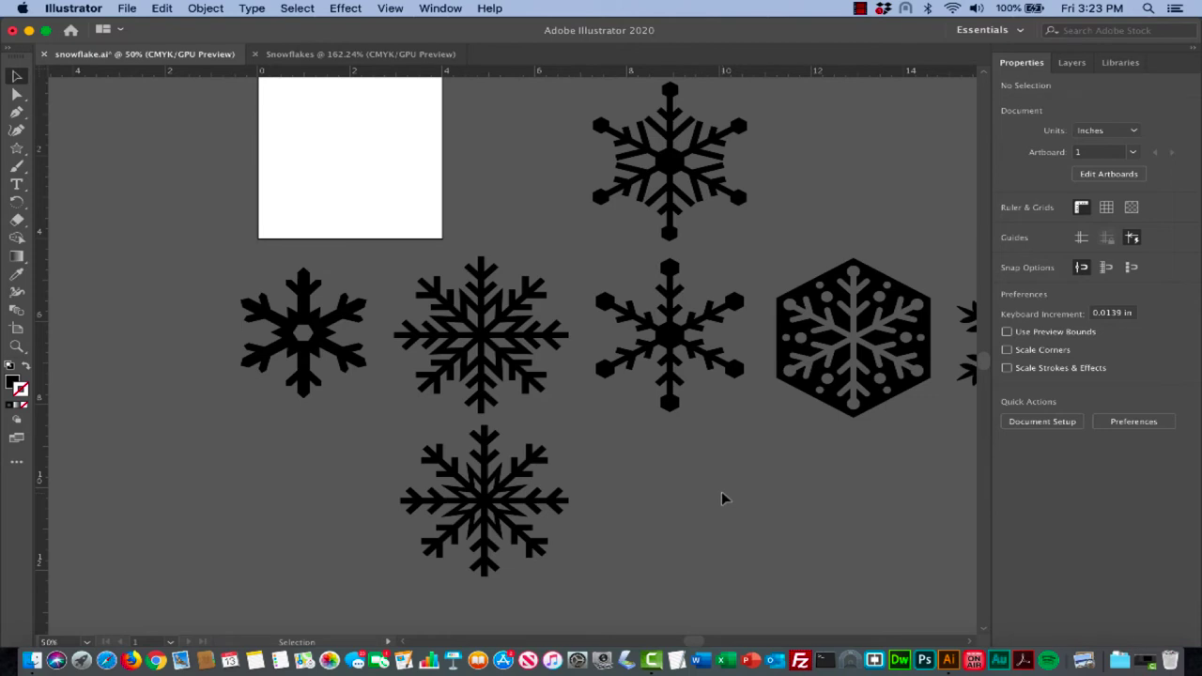
scroll(721, 491, right, 9)
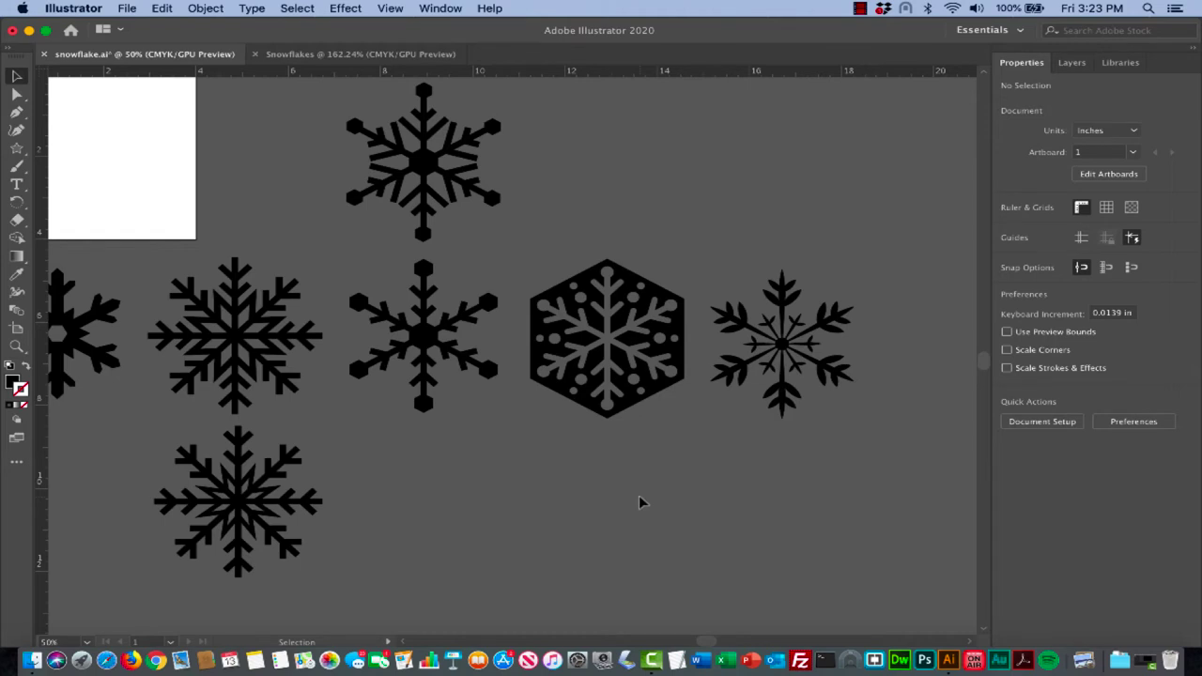
Scroll back to the empty artboard and zoom in to 150%
scroll(639, 503, left, 5)
scroll(638, 502, up, 1)
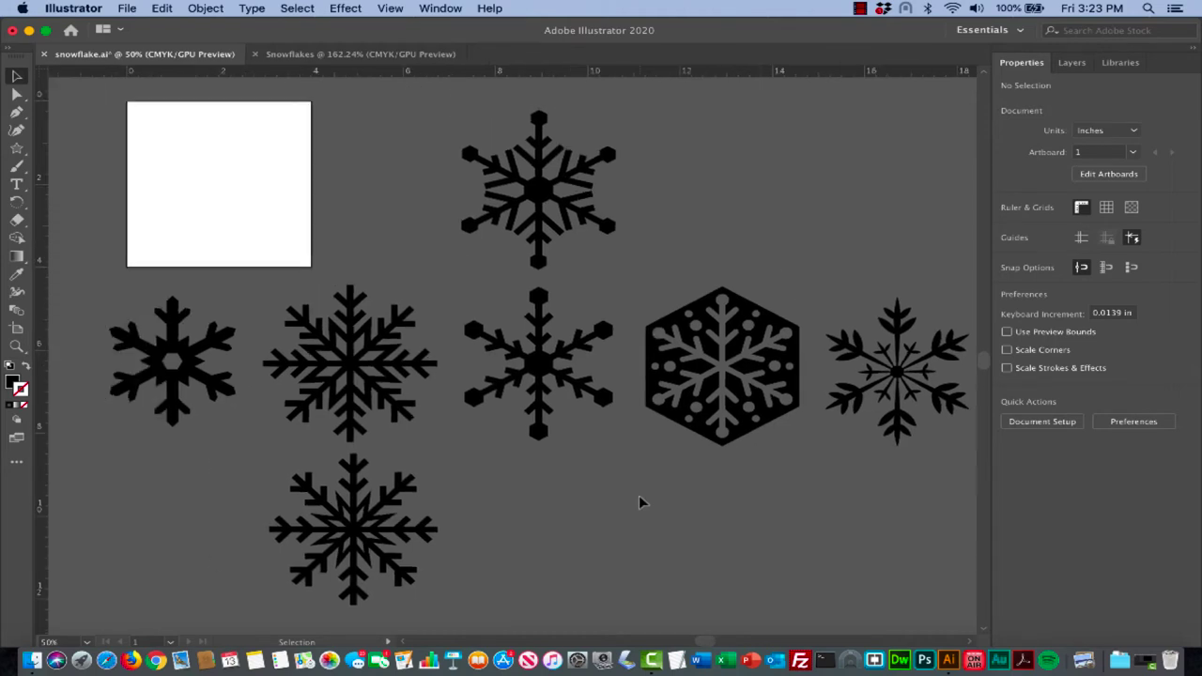
scroll(512, 475, left, 5)
scroll(512, 476, up, 3)
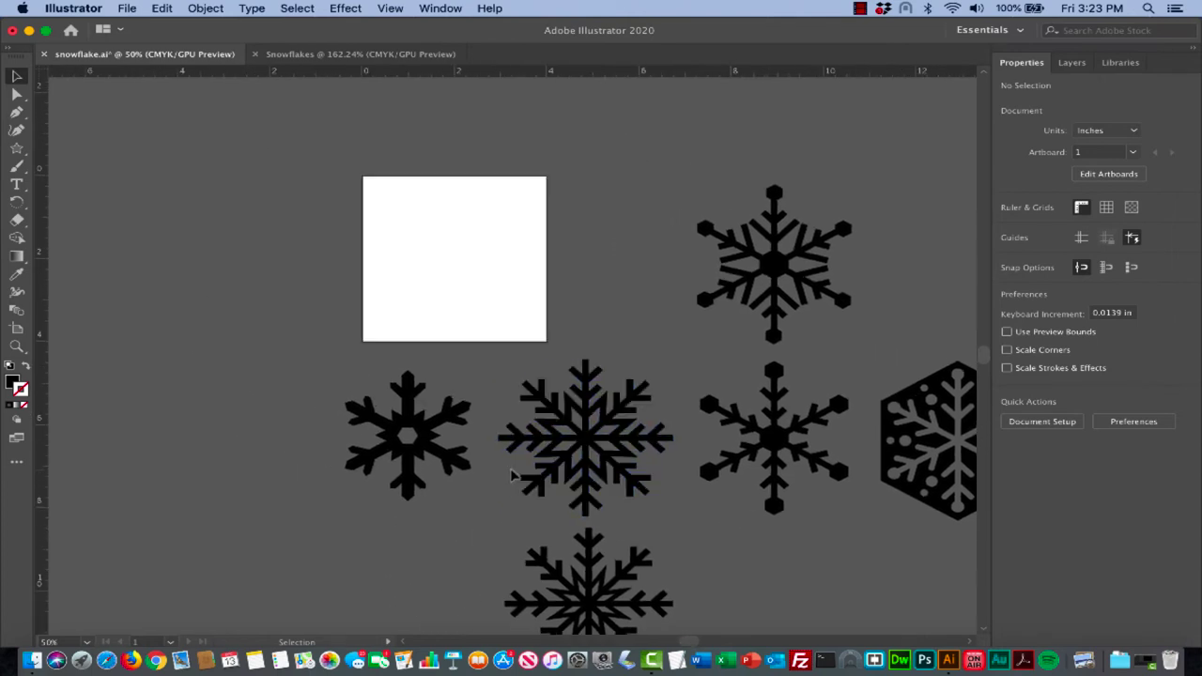
key(super+equal)
key(super+equal)
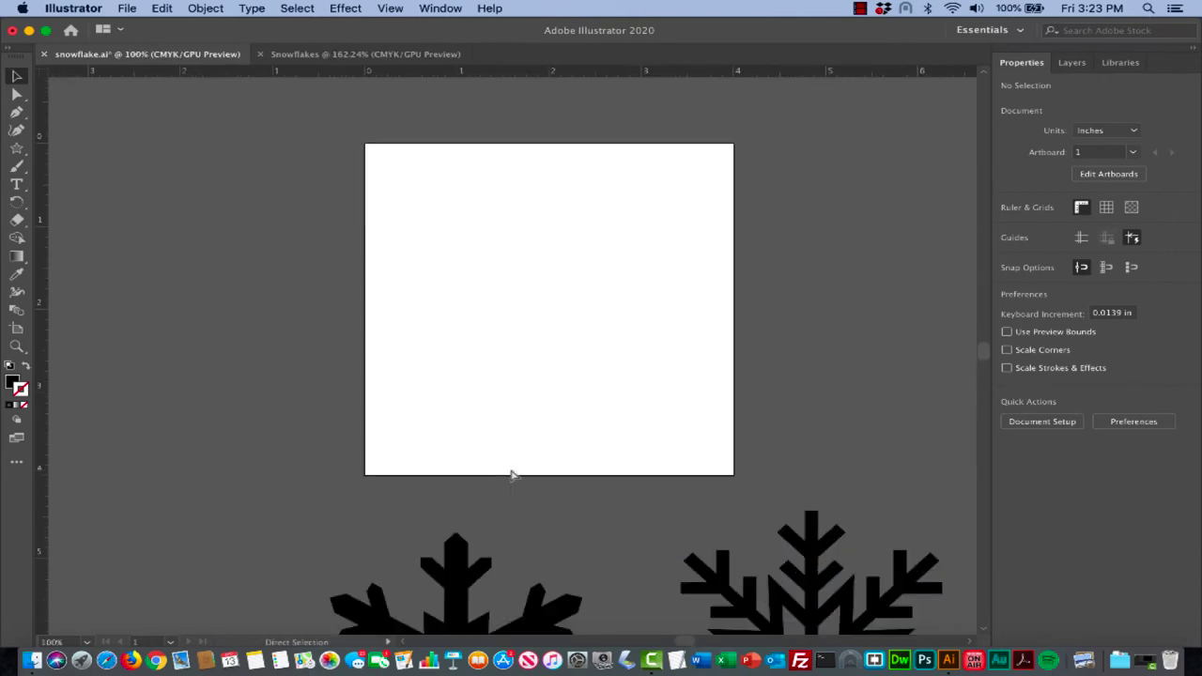
key(super+equal)
scroll(512, 475, right, 1)
scroll(512, 475, up, 2)
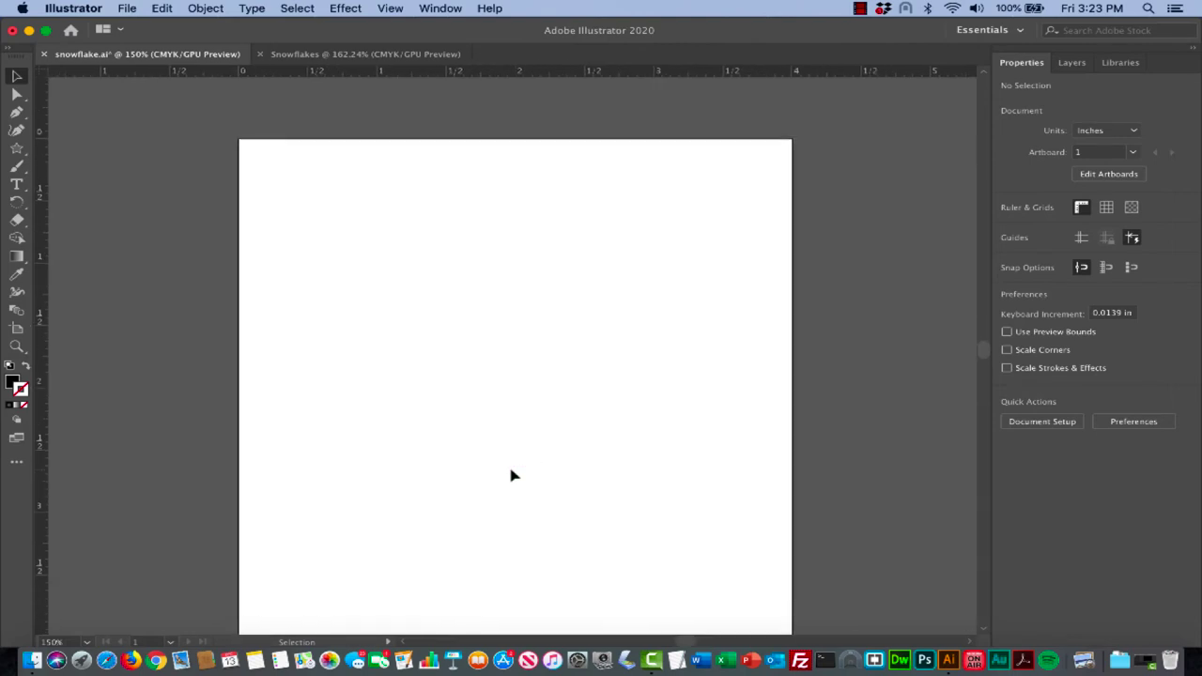
scroll(512, 475, down, 1)
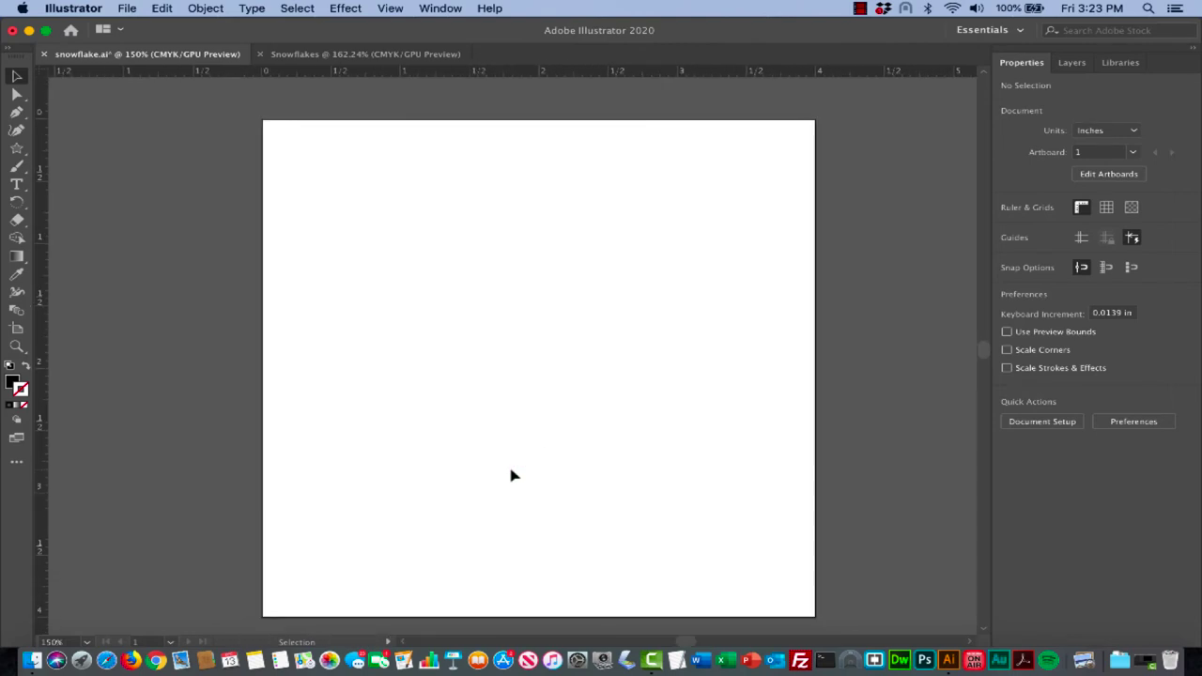
Show the guides so they cross at the artboard's centre via View > Guides
click(390, 9)
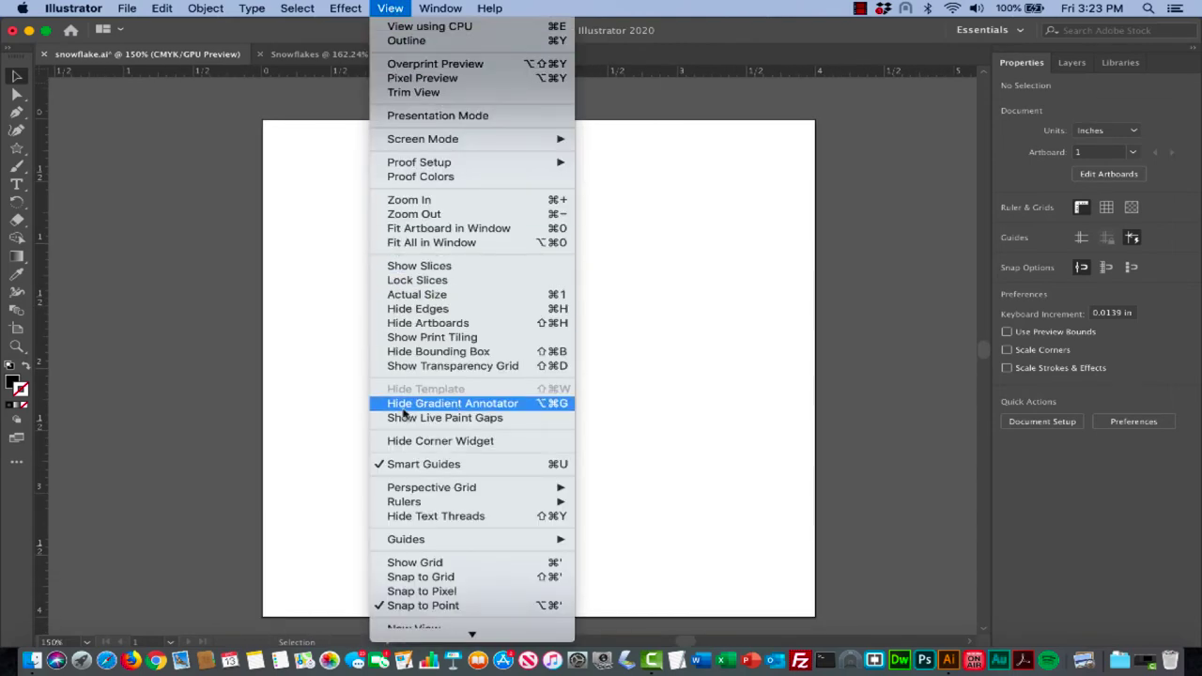
mouse_move(399, 502)
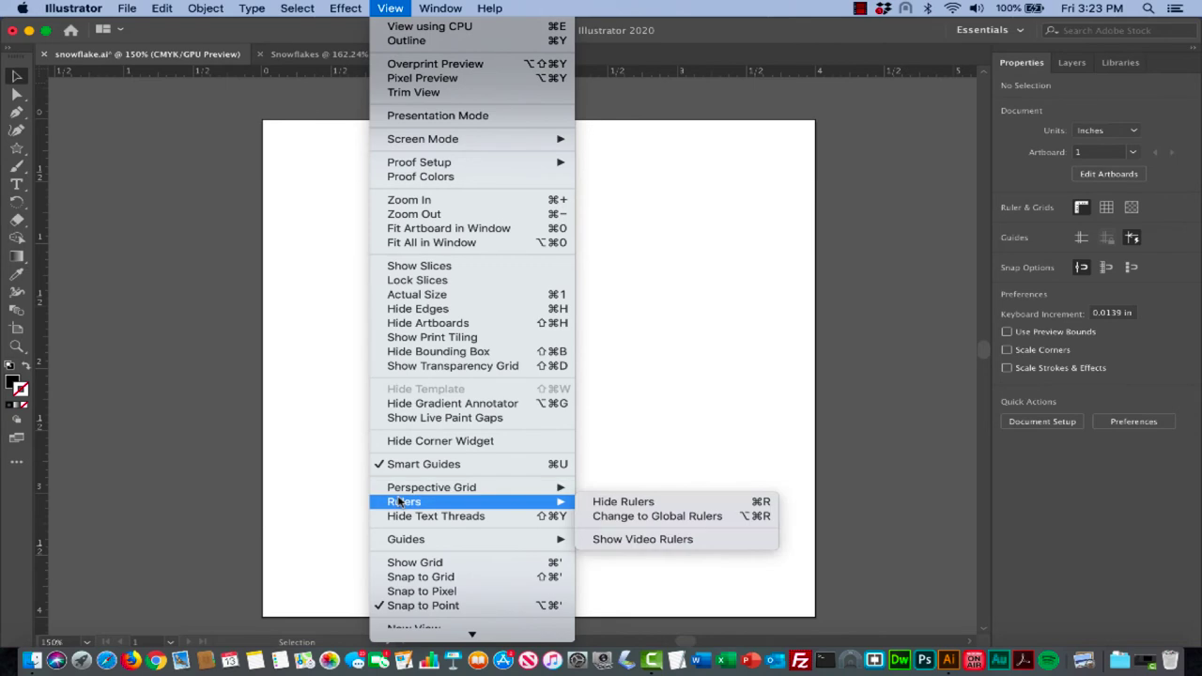
mouse_move(409, 541)
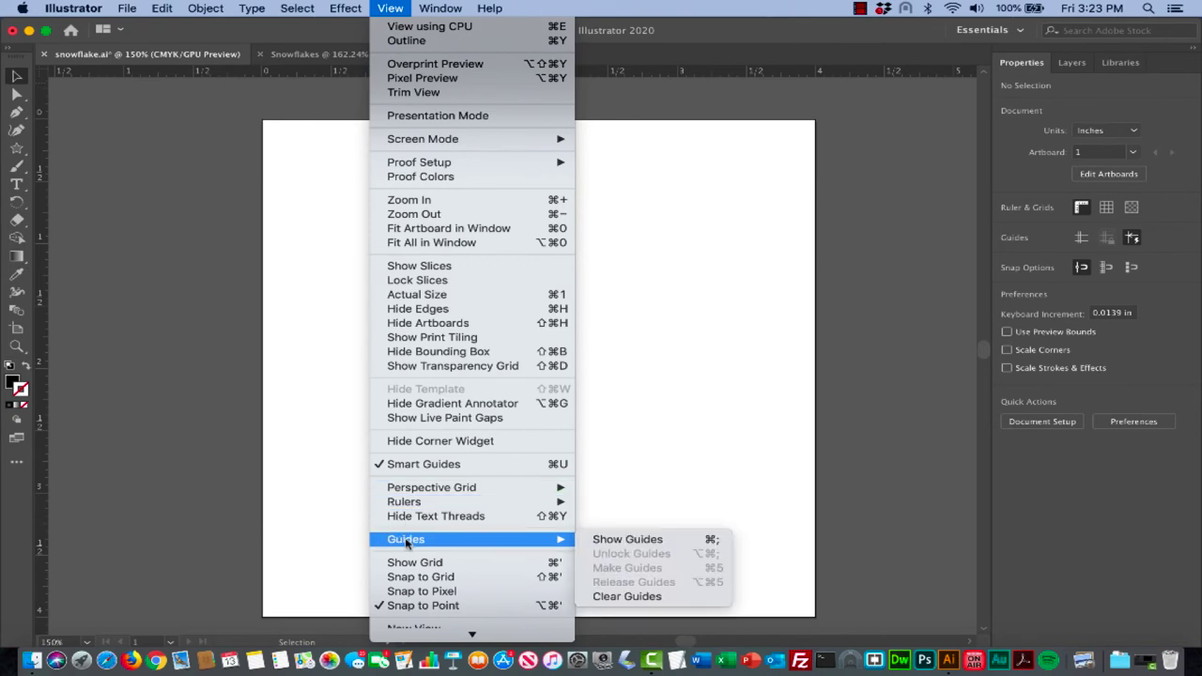
click(618, 543)
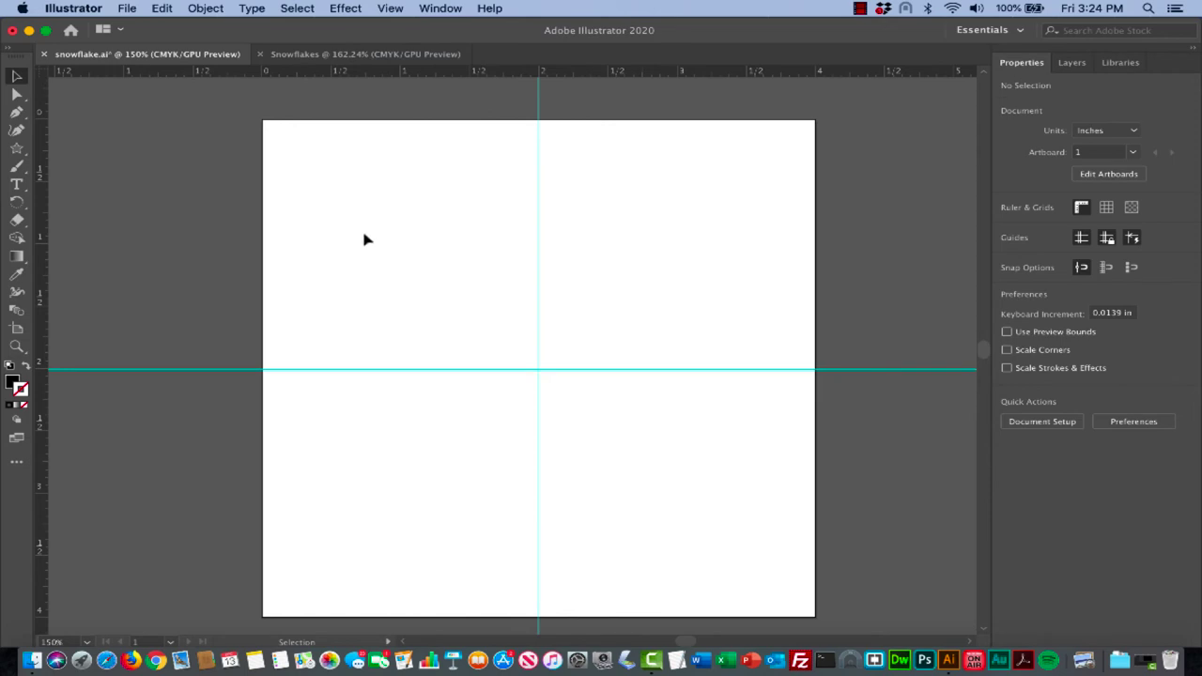
click(16, 148)
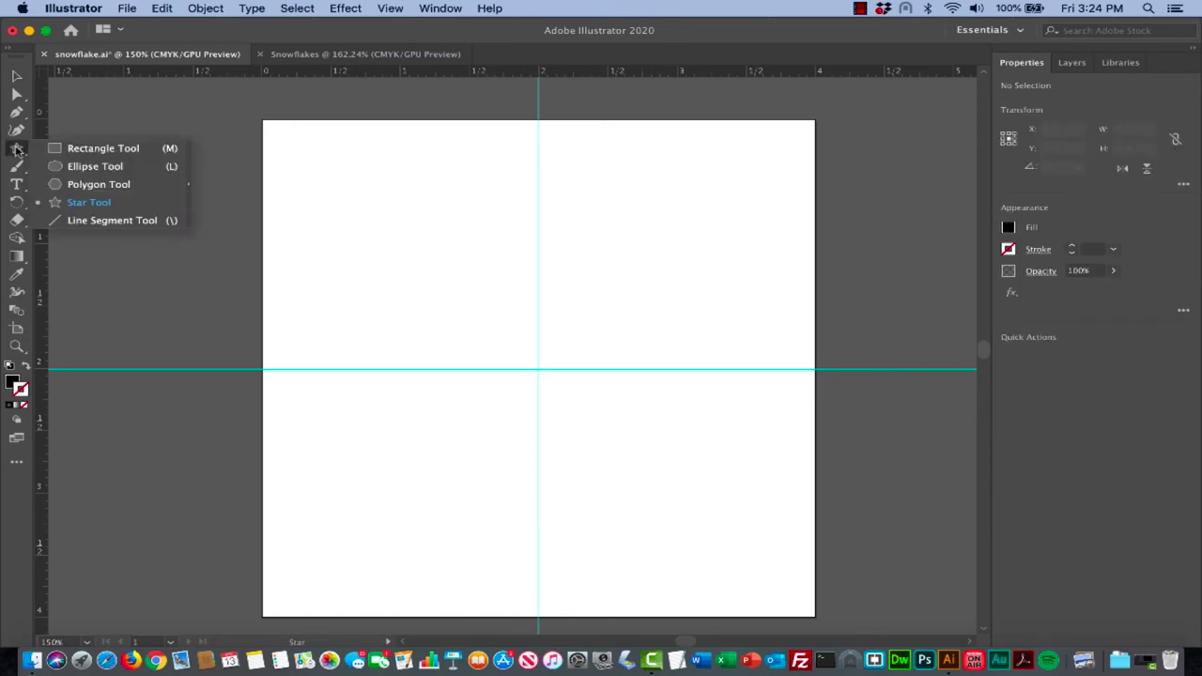
Draw a 1.825 in vertical line down the guide to the guides' intersection
click(93, 220)
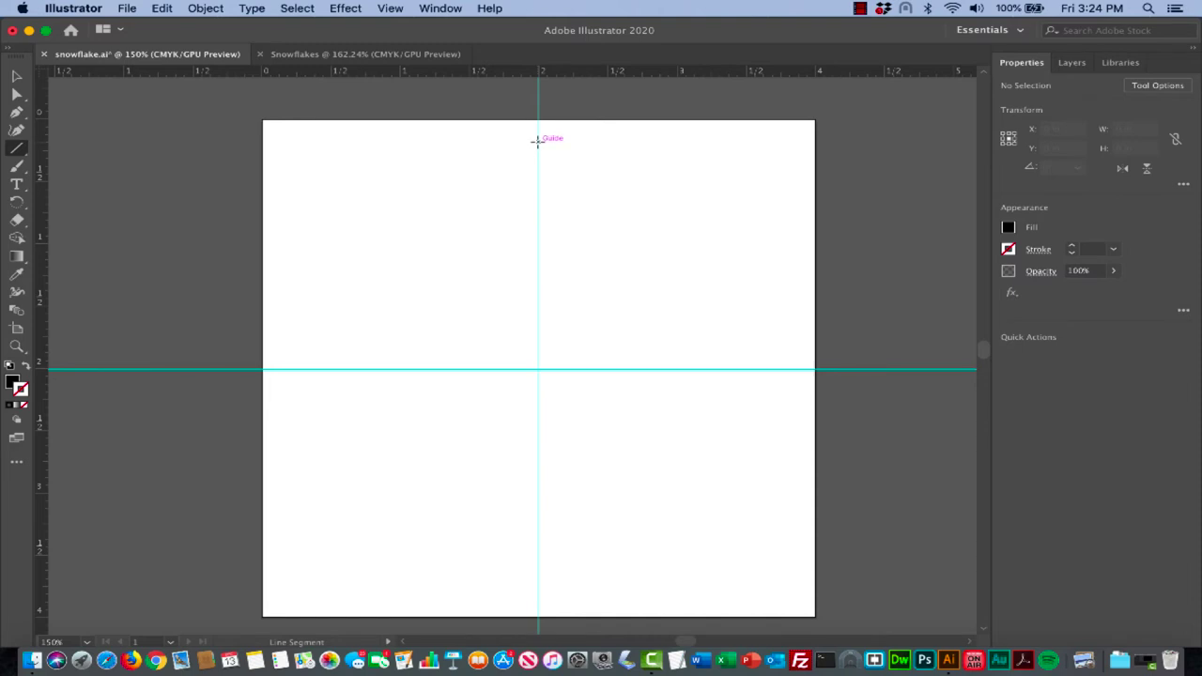
drag(538, 141, 538, 368)
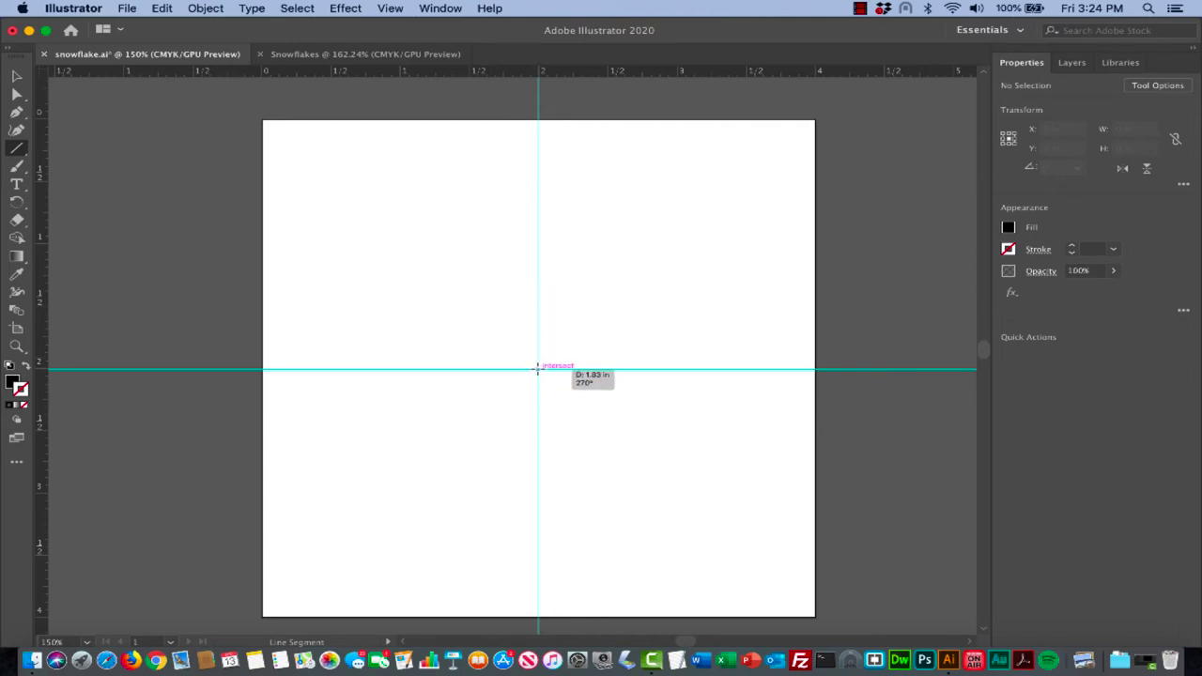
drag(538, 369, 538, 368)
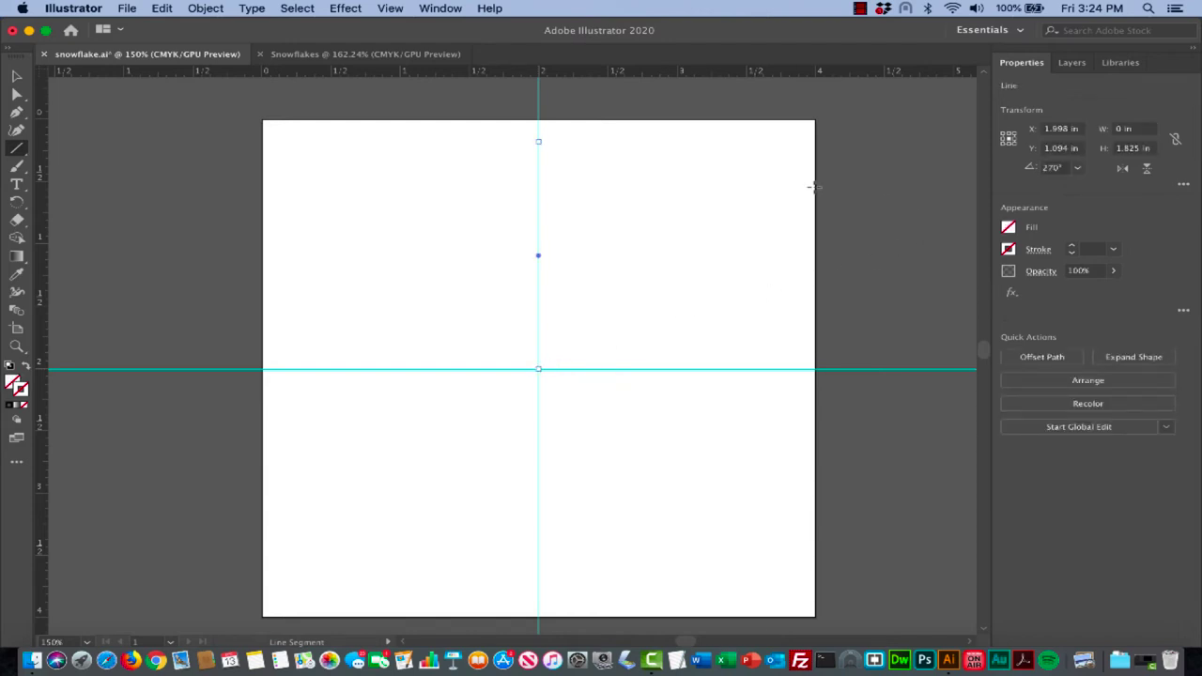
Give the line a black stroke and raise its weight to 6 pt
click(1008, 249)
click(862, 304)
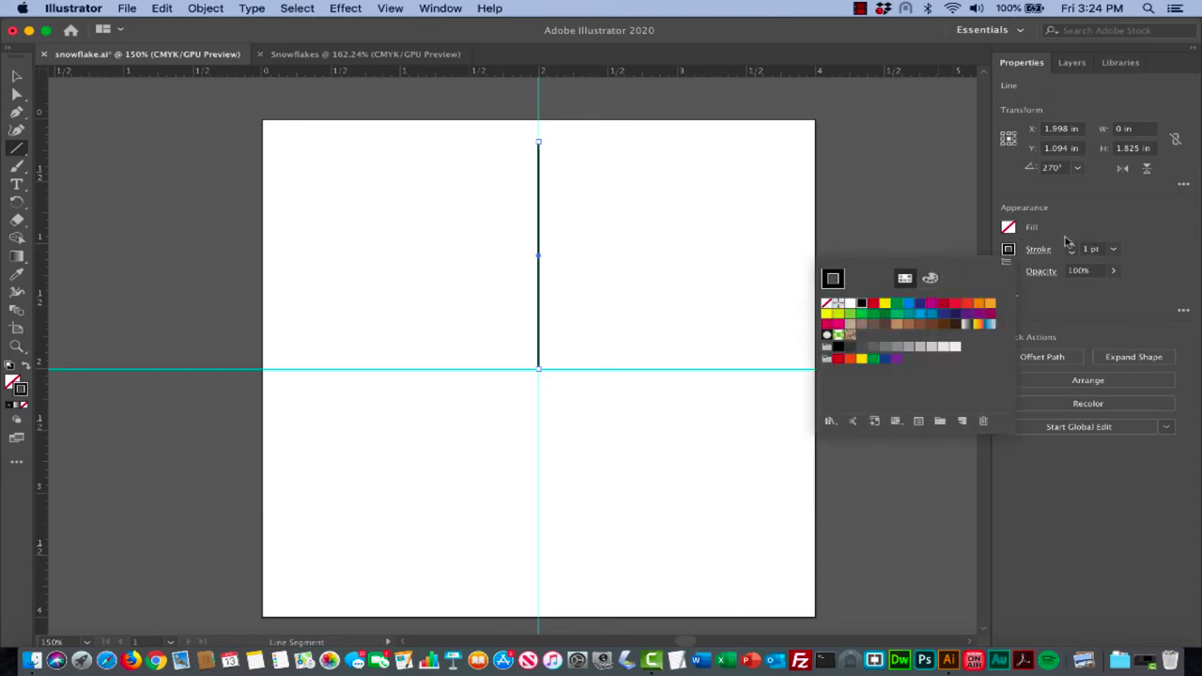
click(1099, 222)
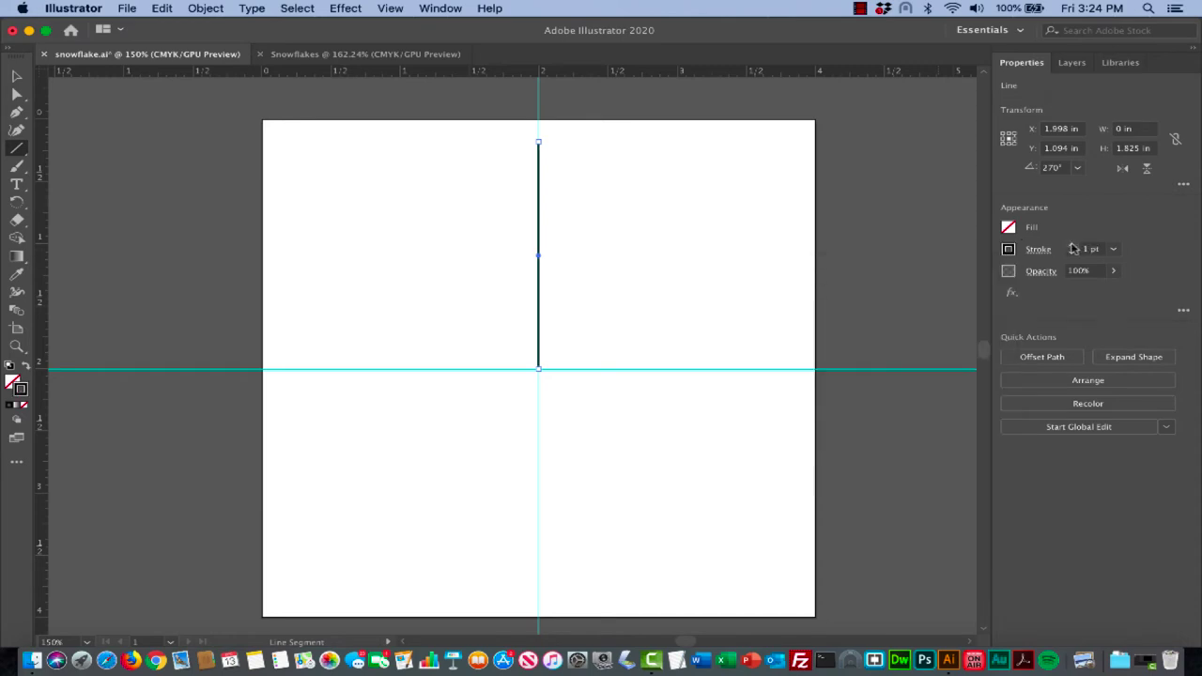
click(1073, 246)
click(1073, 246)
click(1074, 247)
click(1074, 246)
click(1073, 246)
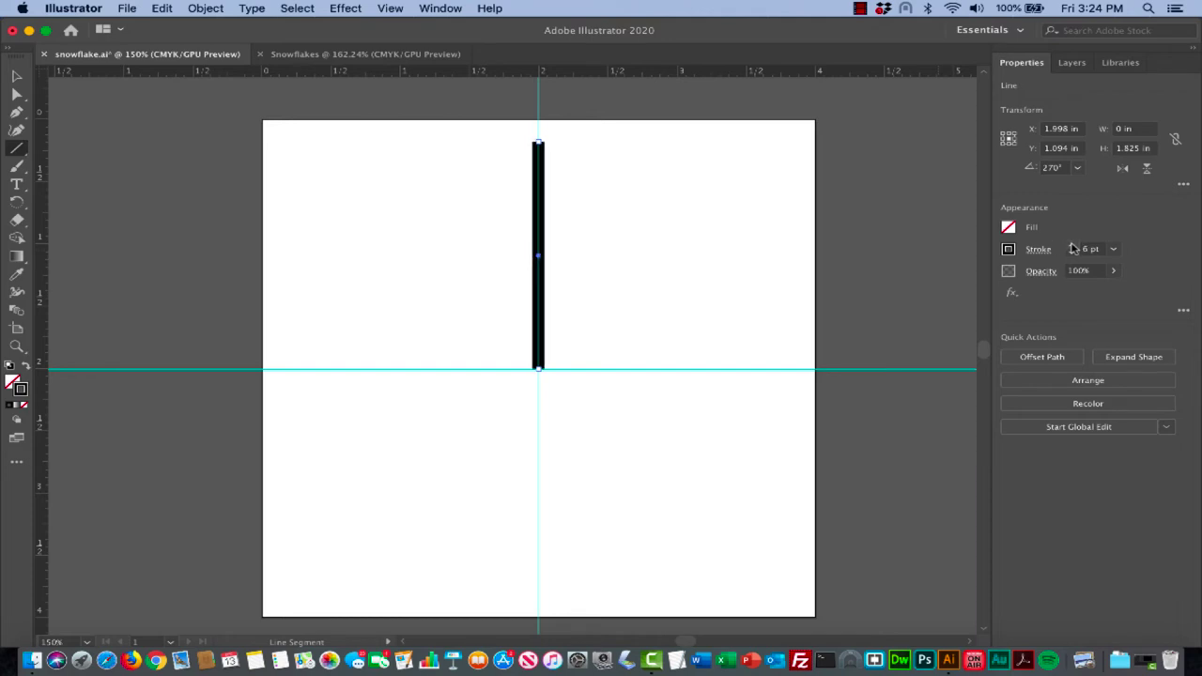
click(1074, 246)
click(1074, 246)
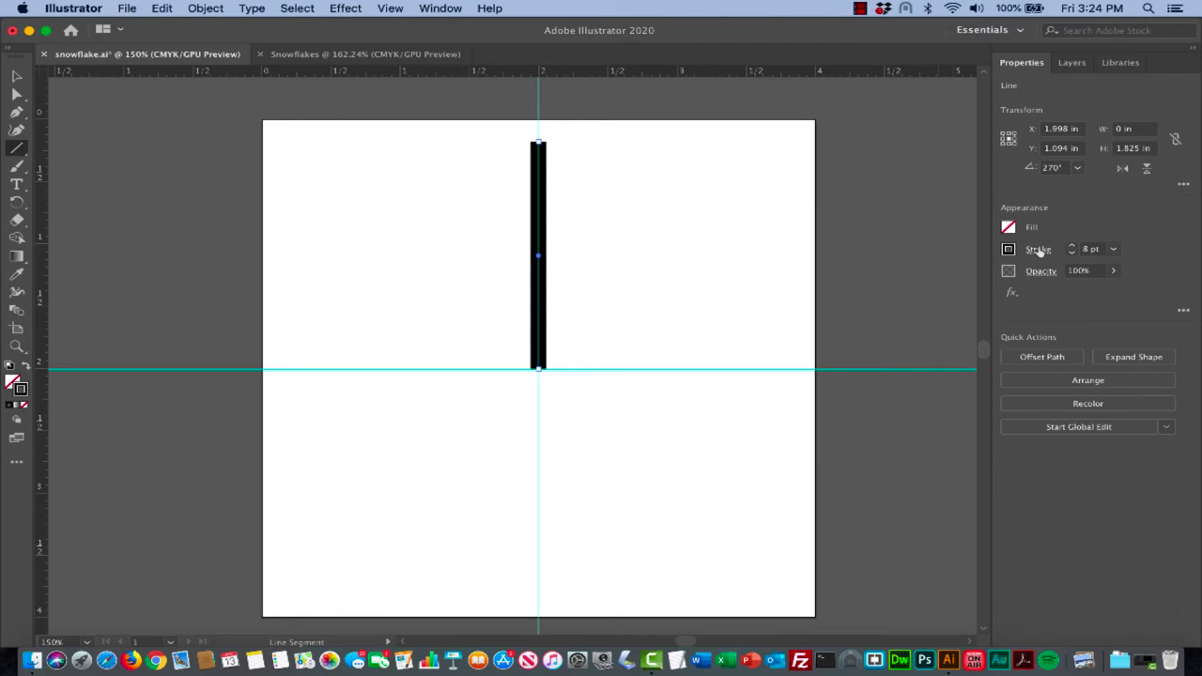
Apply tapered Width Profile 5 to the vertical line's stroke, flipped along its length
click(1039, 250)
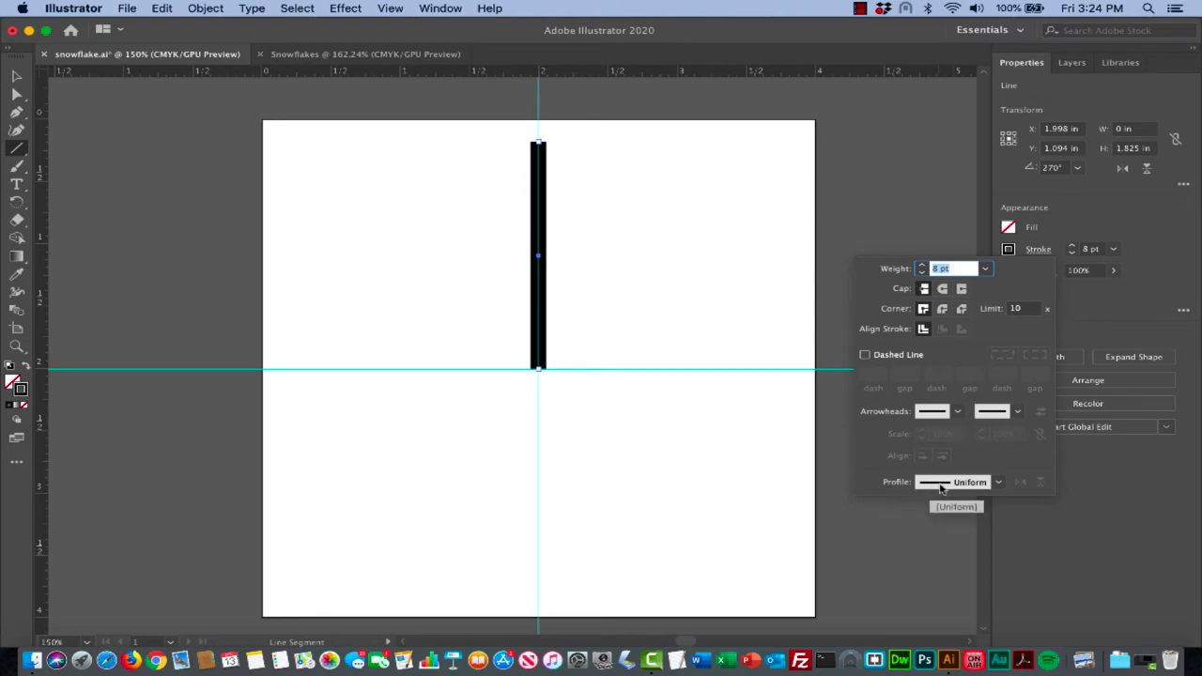
click(998, 483)
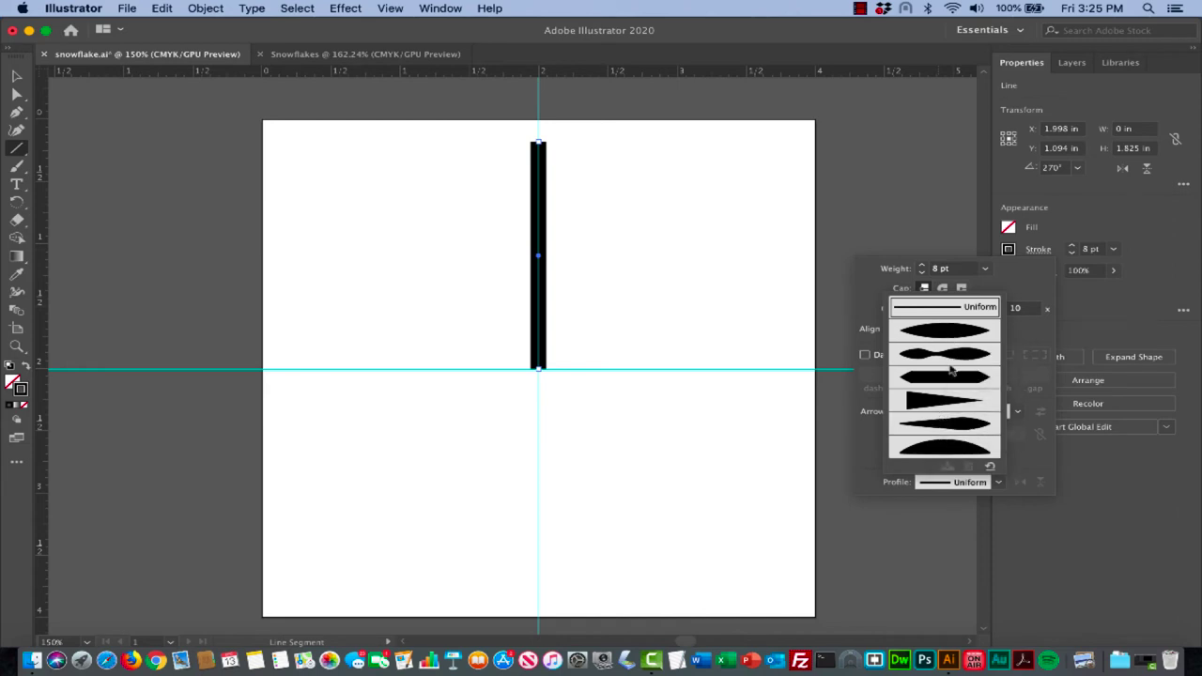
click(957, 424)
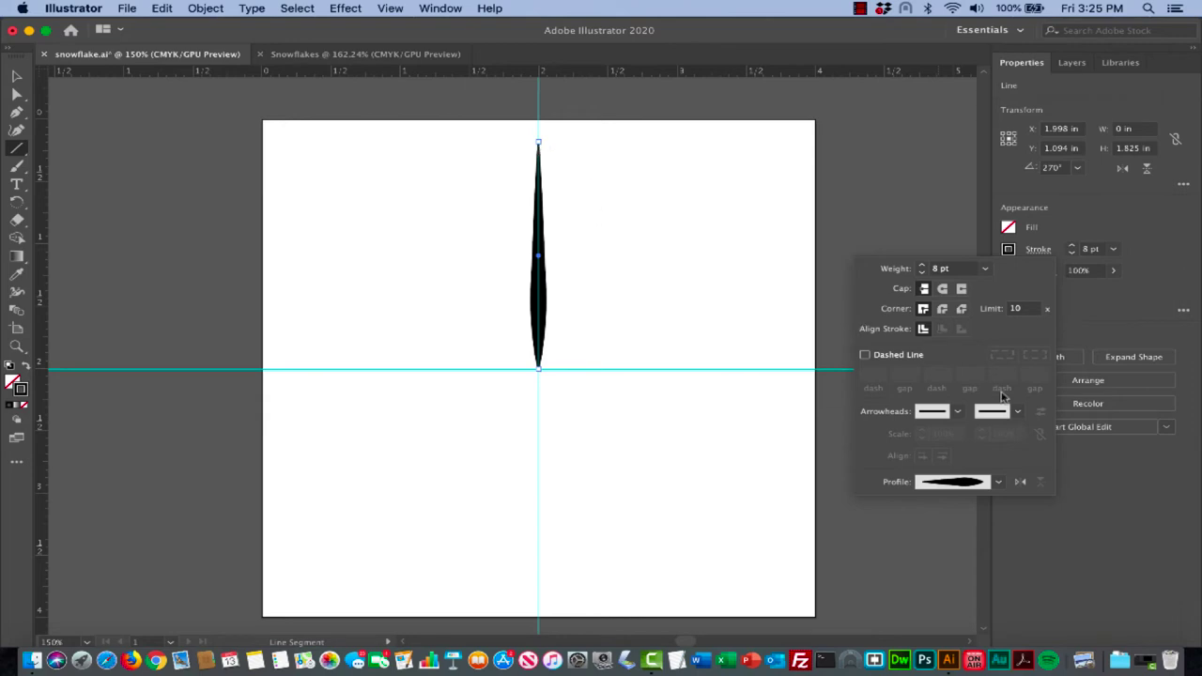
click(1021, 482)
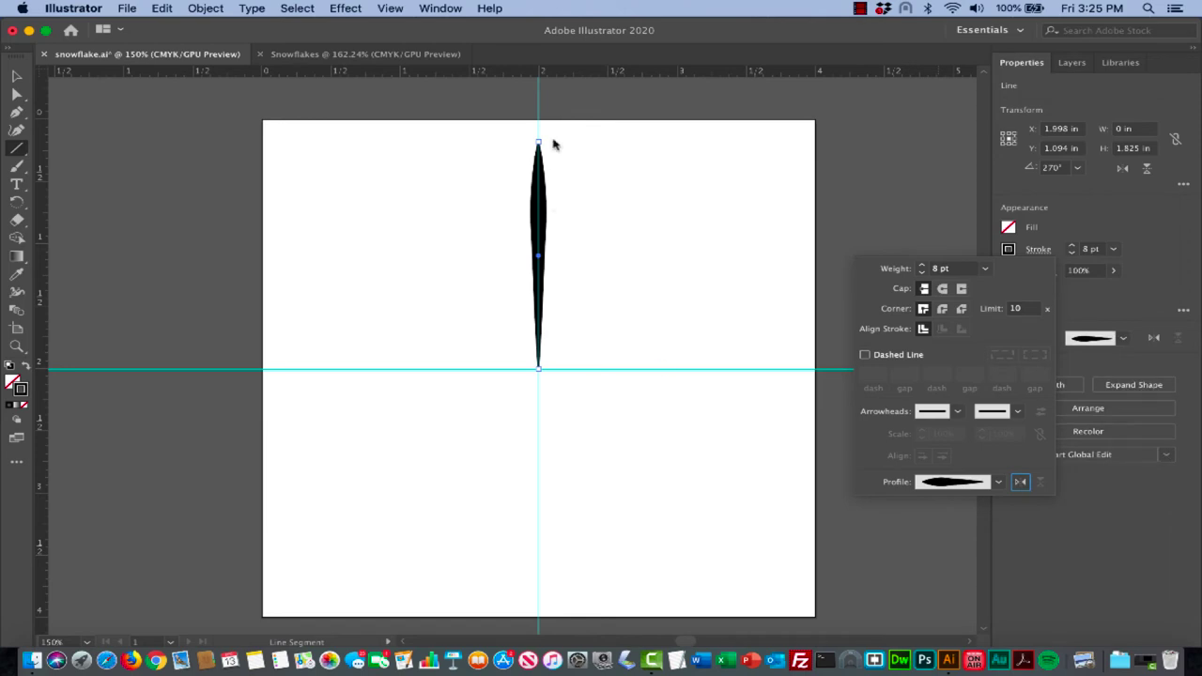
click(1088, 226)
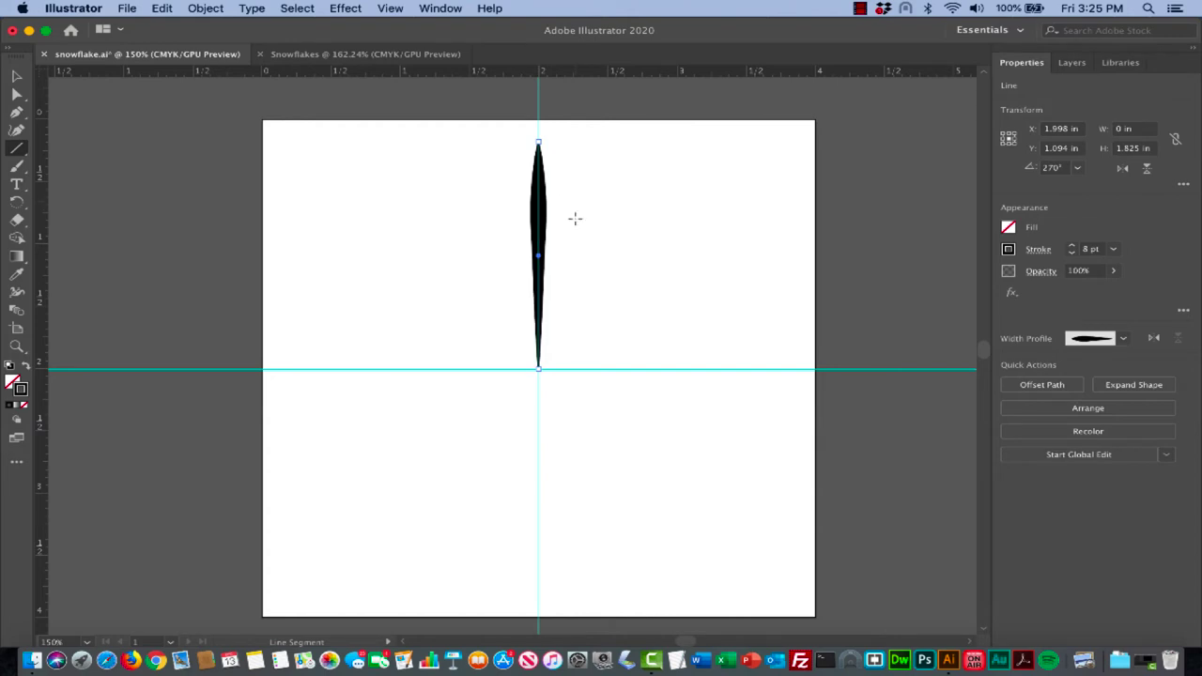
key(super+minus)
key(super+minus)
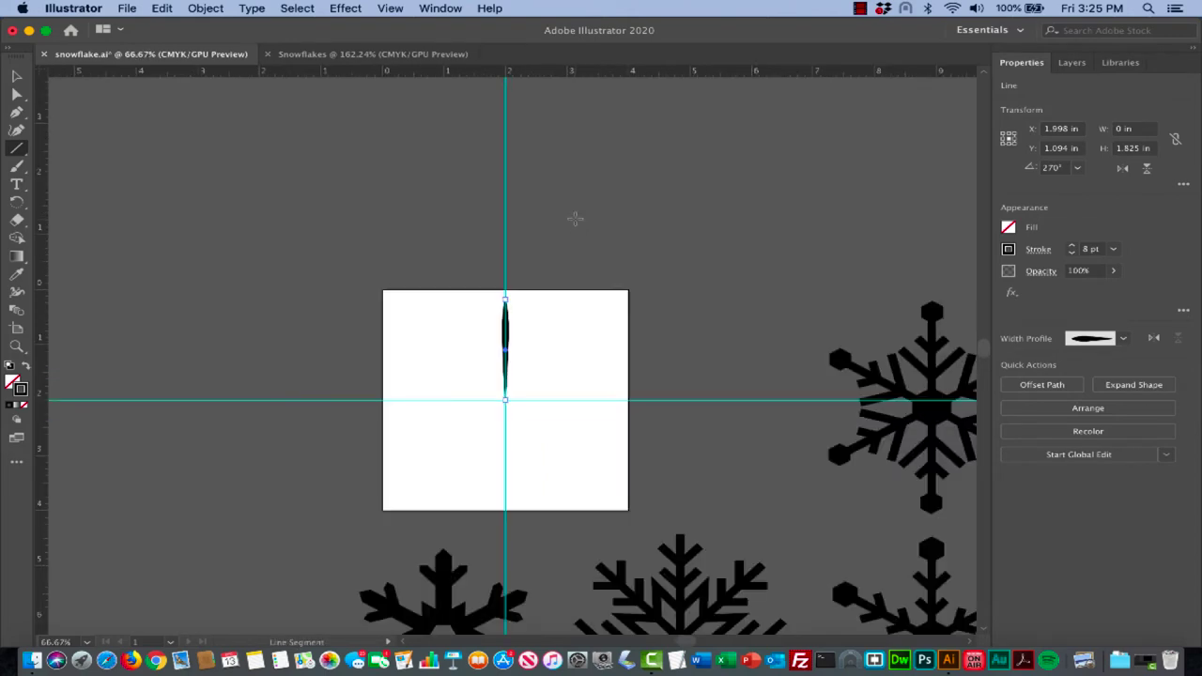
scroll(575, 218, down, 3)
scroll(575, 218, right, 5)
scroll(575, 218, right, 10)
scroll(575, 218, down, 2)
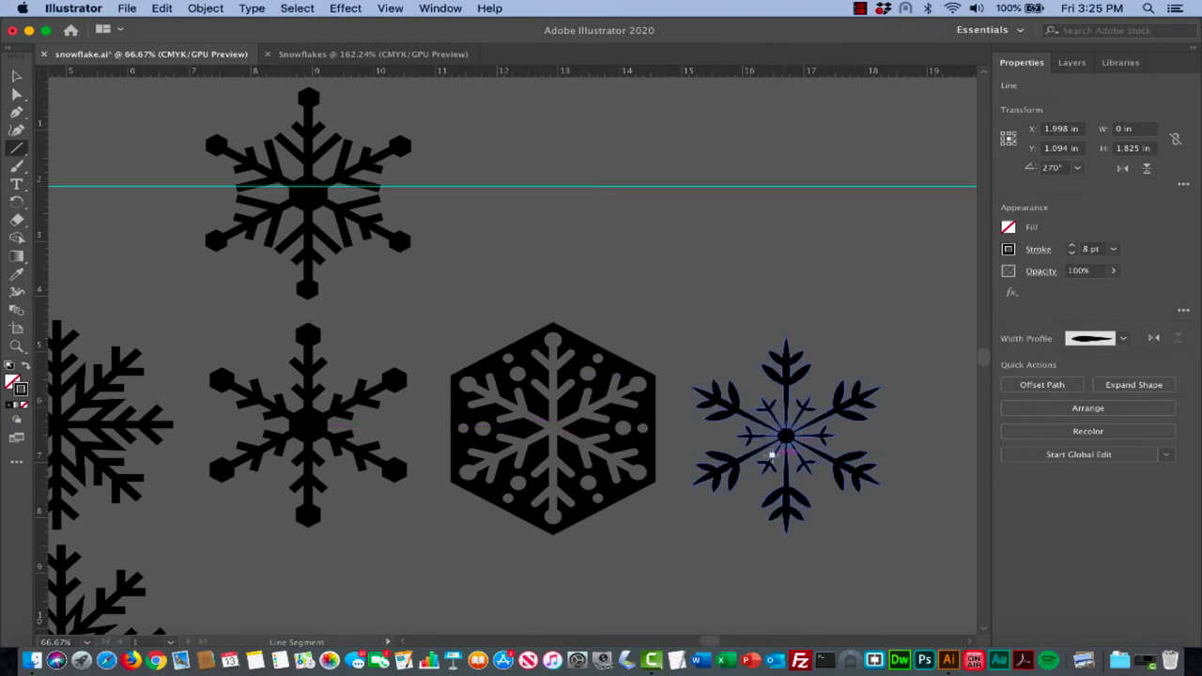
scroll(772, 454, left, 10)
scroll(772, 455, up, 5)
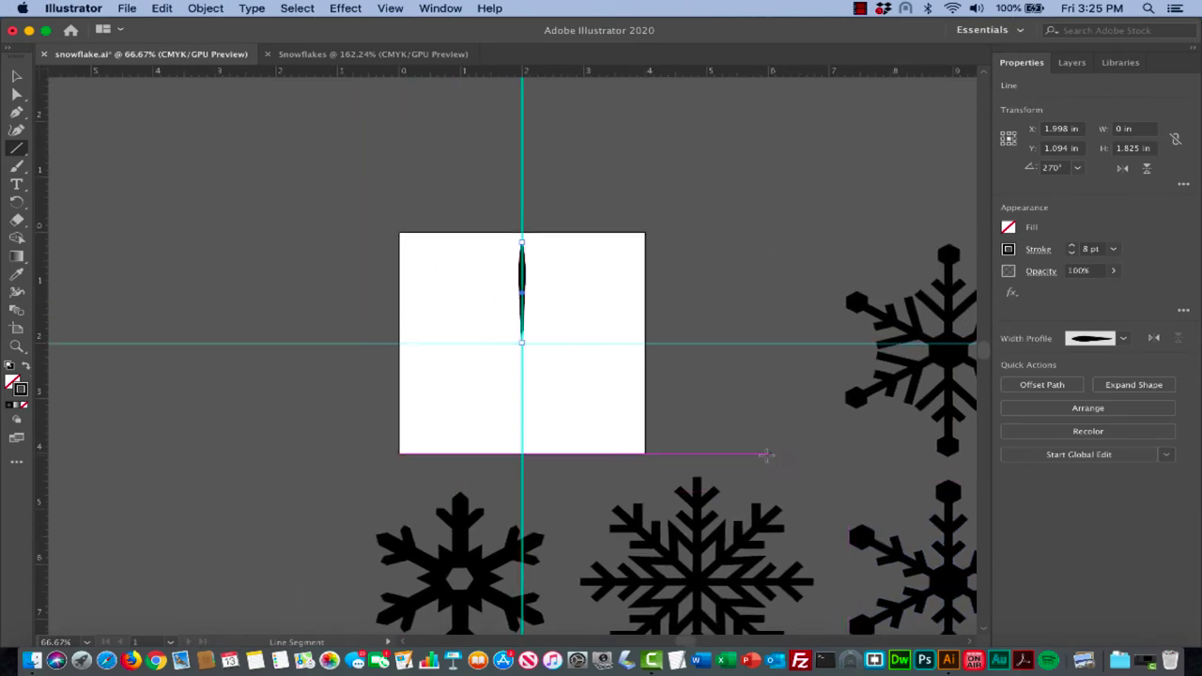
key(super+equal)
key(super+equal)
key(super+equal)
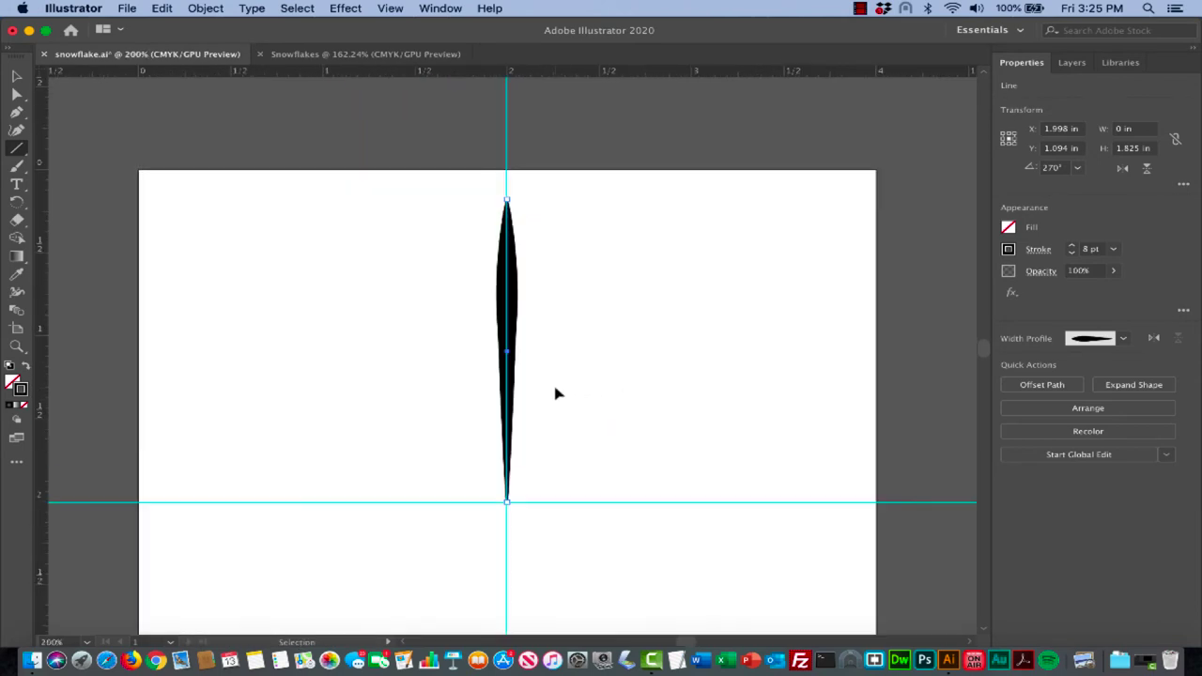
key(super+equal)
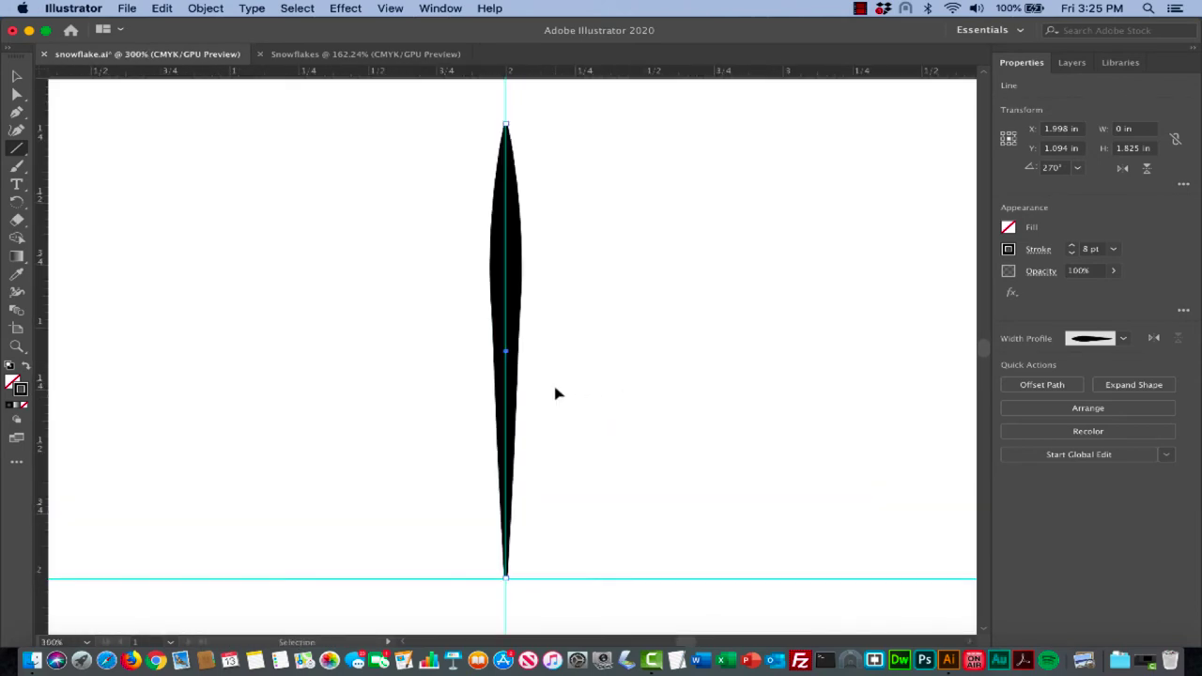
key(super+minus)
key(super+minus)
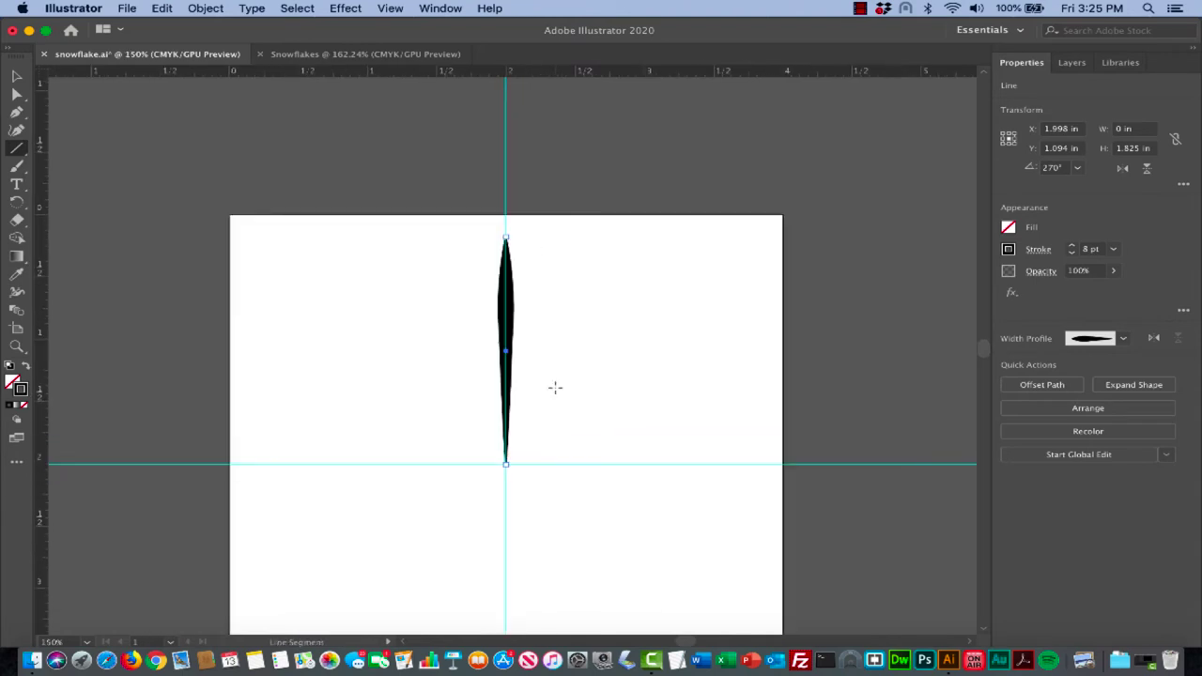
scroll(555, 387, down, 3)
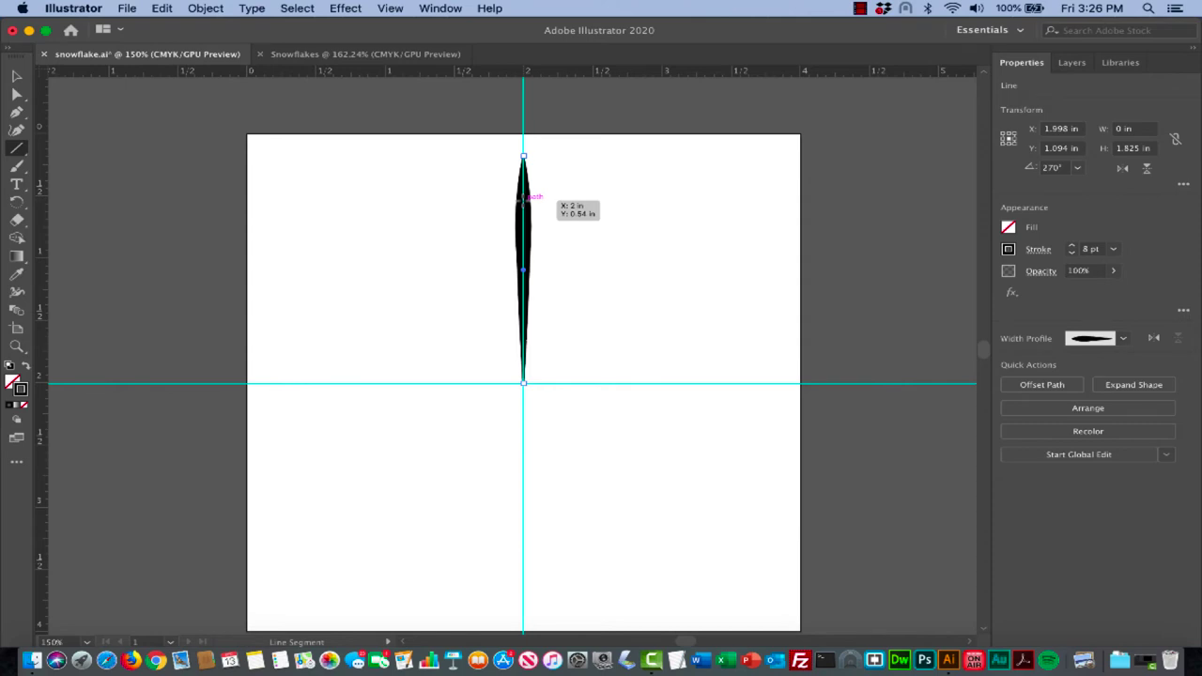
Draw a short 45° branch near the top of the arm, redrawing it after a stray first attempt
drag(523, 198, 564, 180)
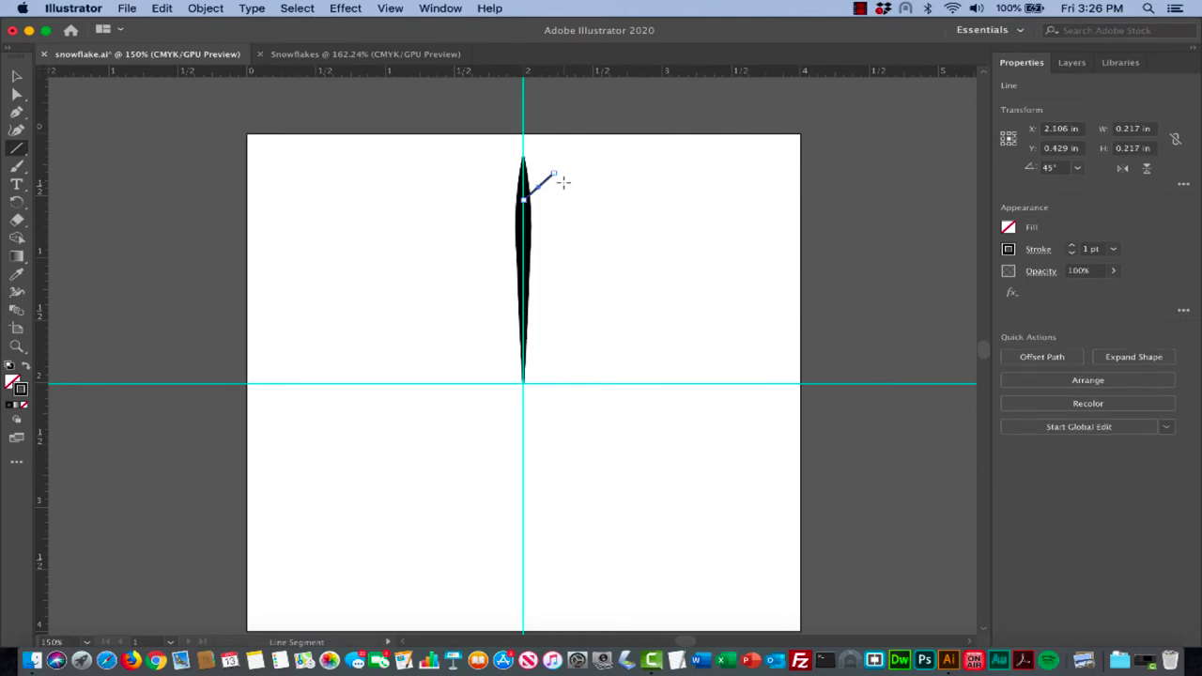
click(204, 124)
key(BackSpace)
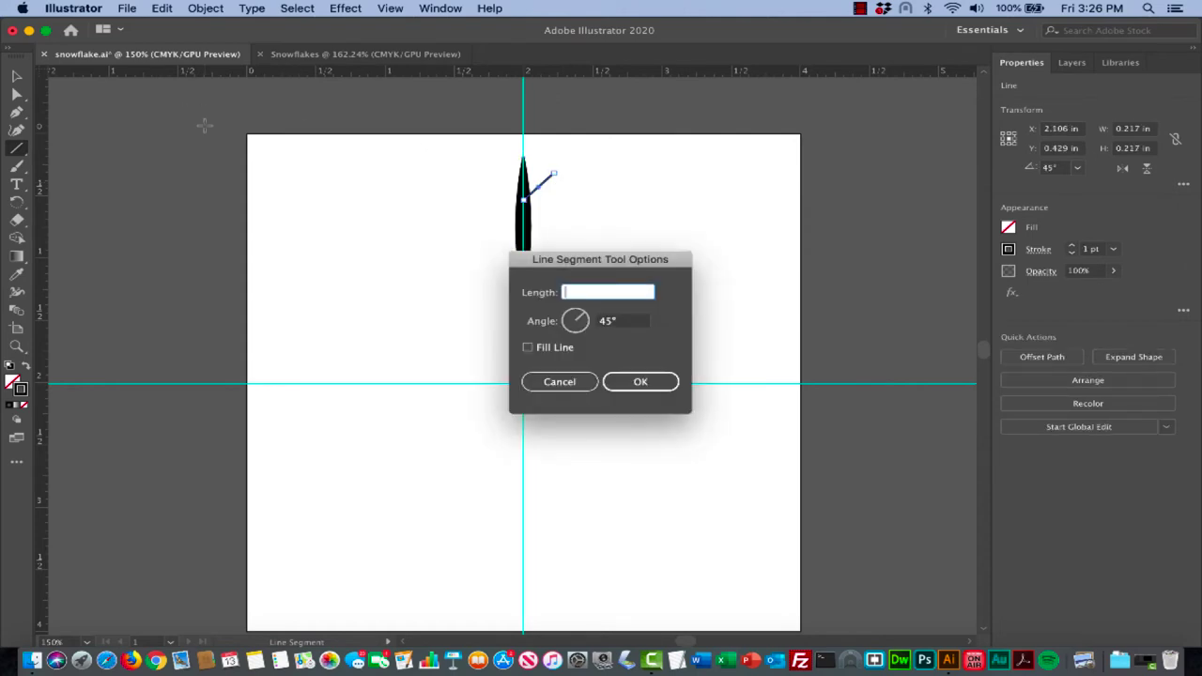
click(564, 381)
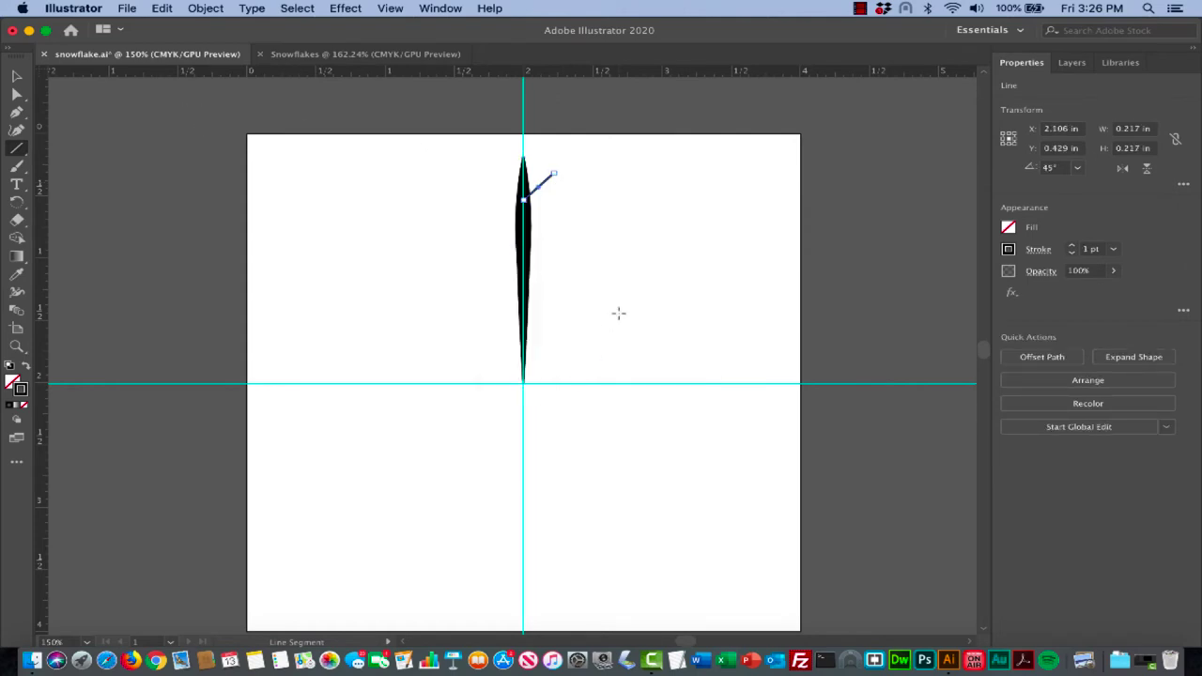
key(BackSpace)
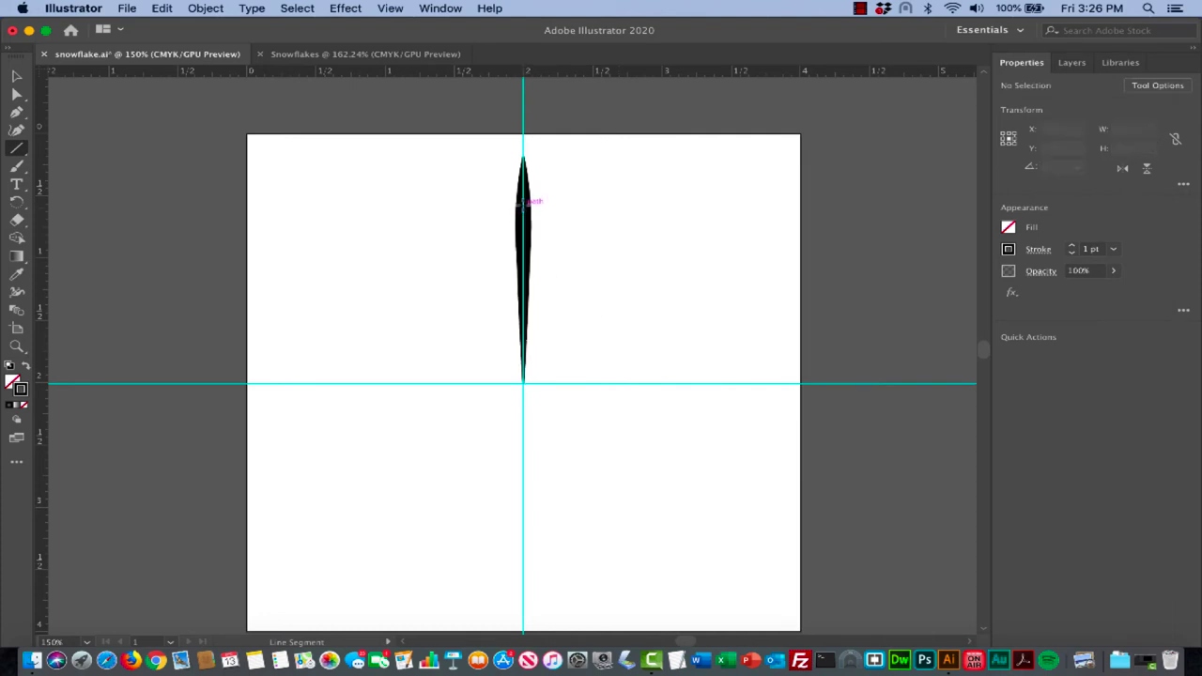
drag(523, 202, 567, 188)
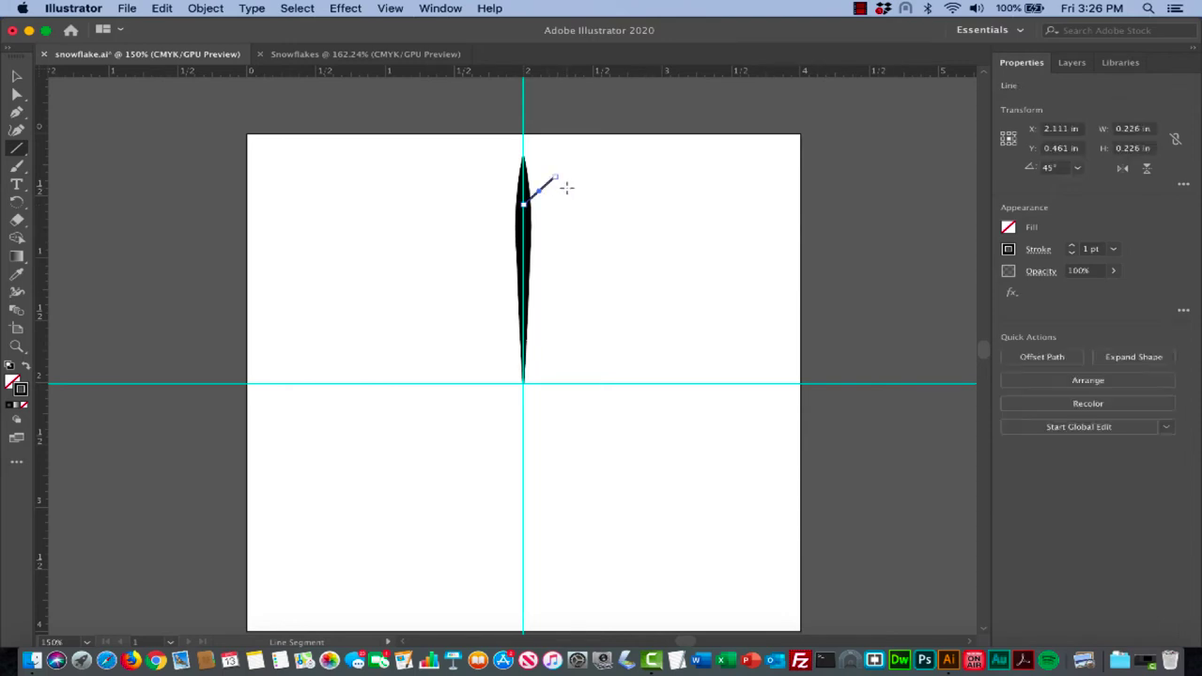
click(567, 187)
click(570, 378)
Give the branch an 8 pt stroke tapered with Width Profile 1
click(1073, 245)
click(1073, 245)
click(1073, 245)
click(1073, 245)
click(1073, 246)
click(1073, 246)
click(1073, 247)
click(1039, 250)
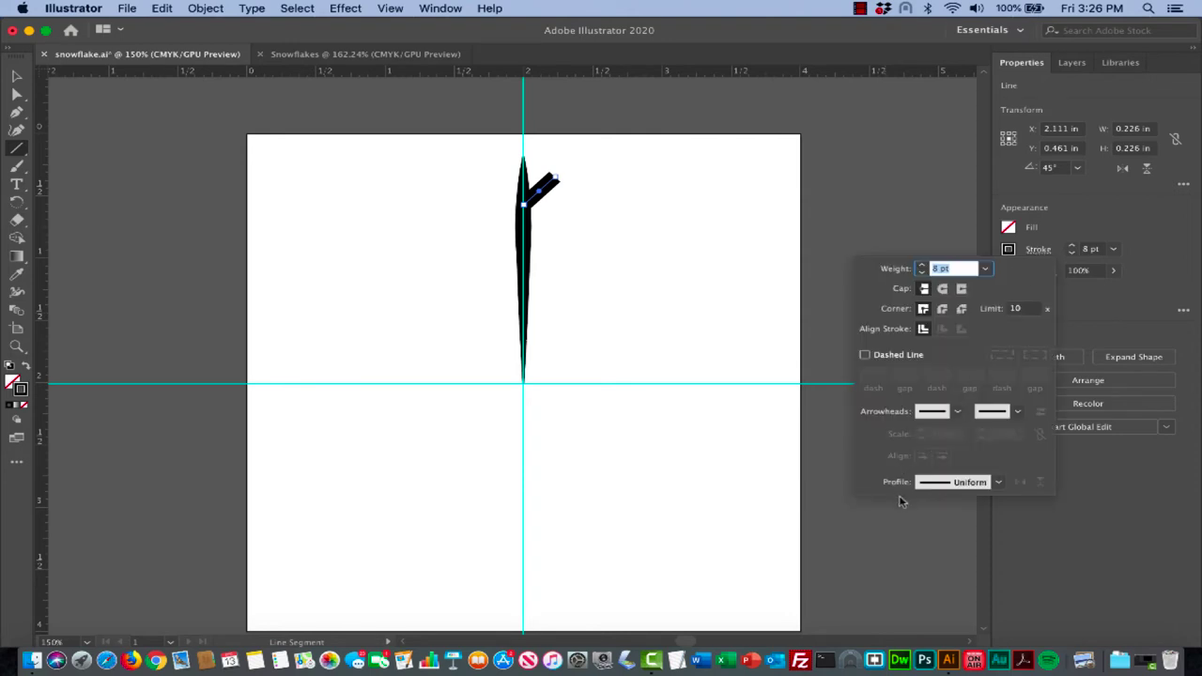
click(1000, 483)
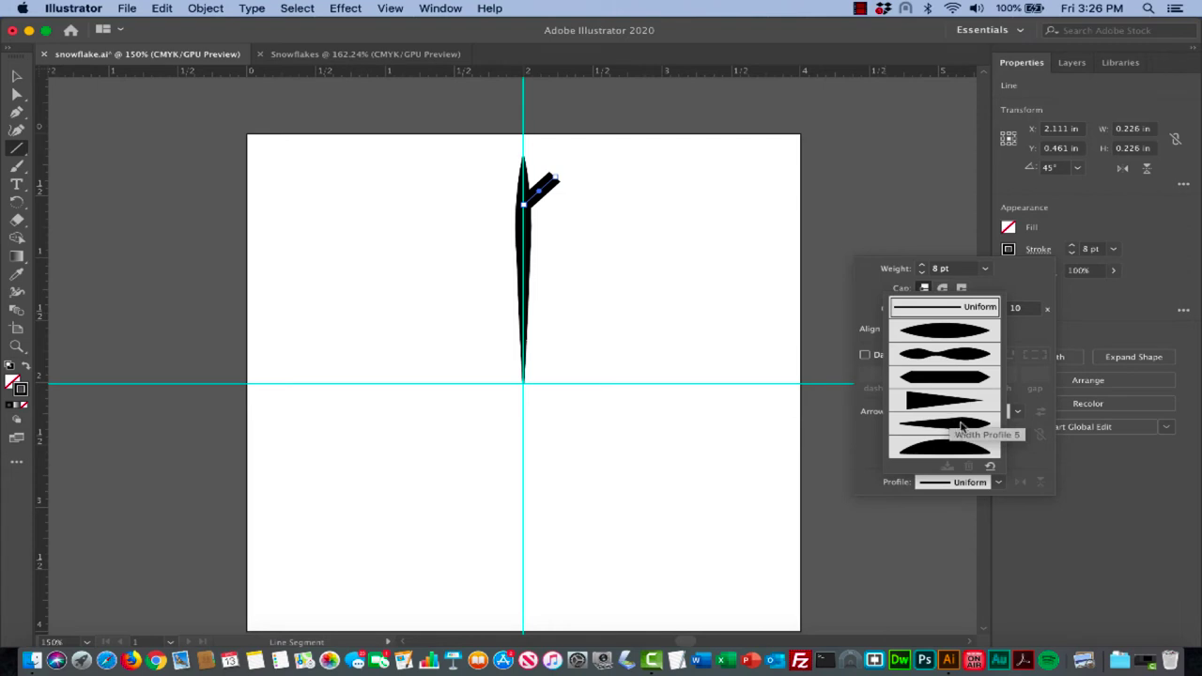
click(950, 332)
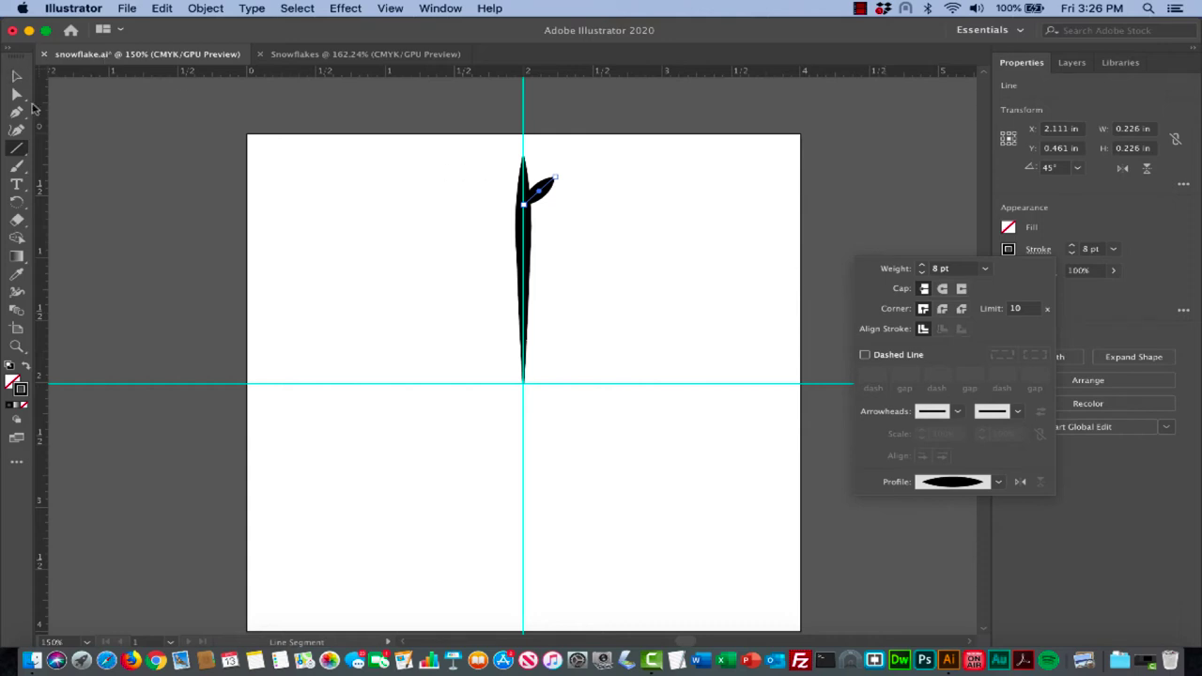
key(Escape)
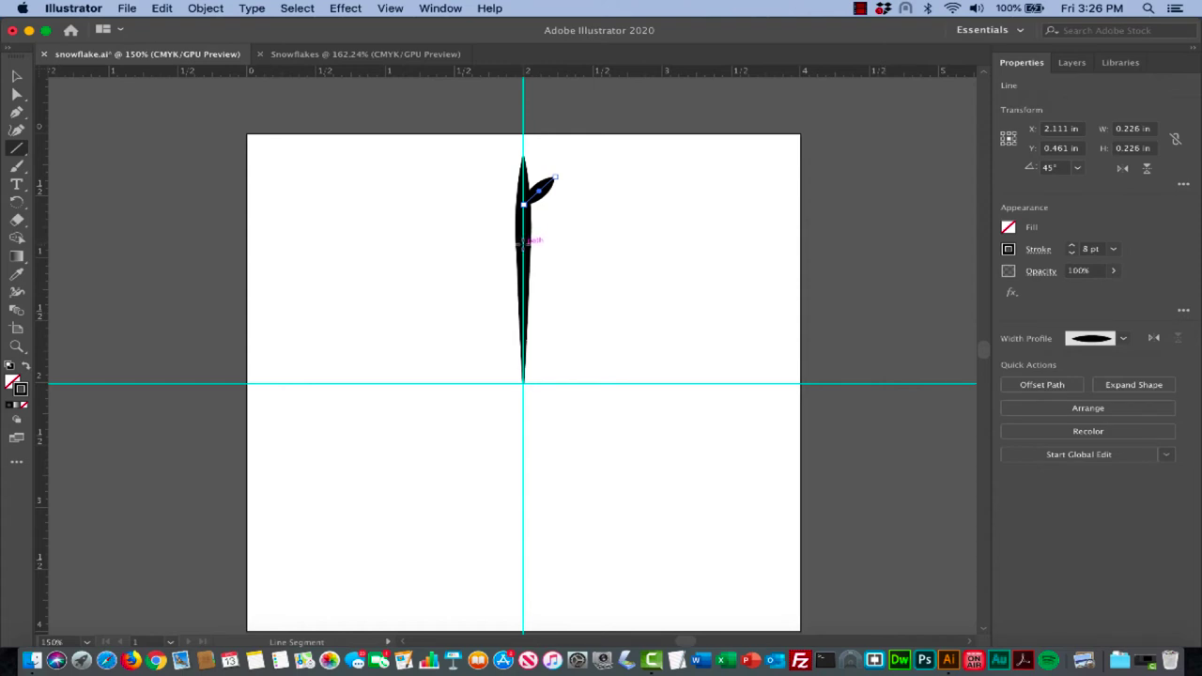
Draw a longer 45° branch lower on the arm with an 8 pt Width Profile 1 stroke
drag(528, 240, 593, 207)
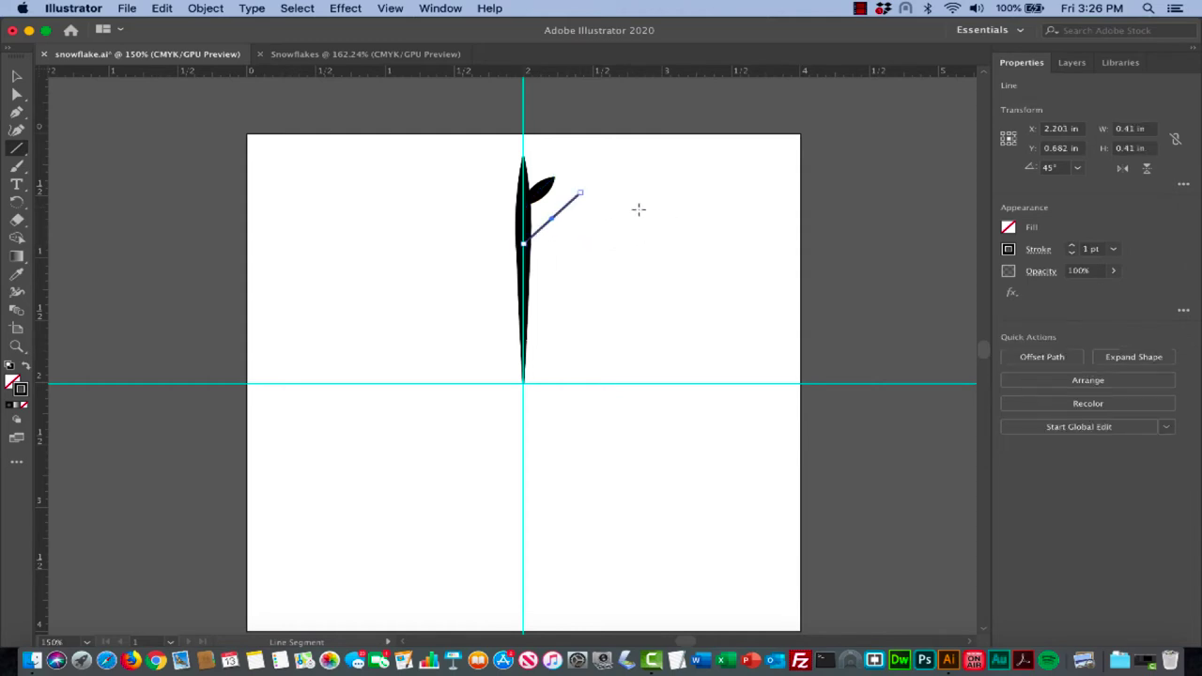
click(1072, 246)
click(1073, 246)
click(1073, 246)
click(1073, 246)
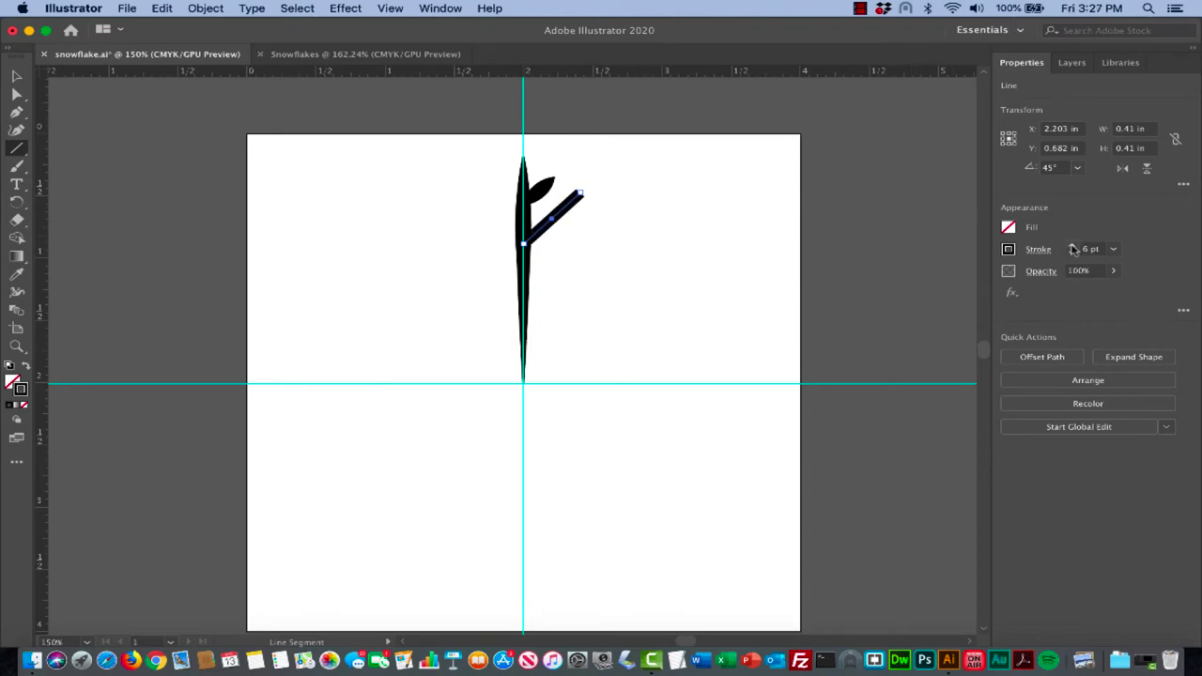
click(1072, 246)
click(1073, 246)
click(1073, 247)
click(1039, 251)
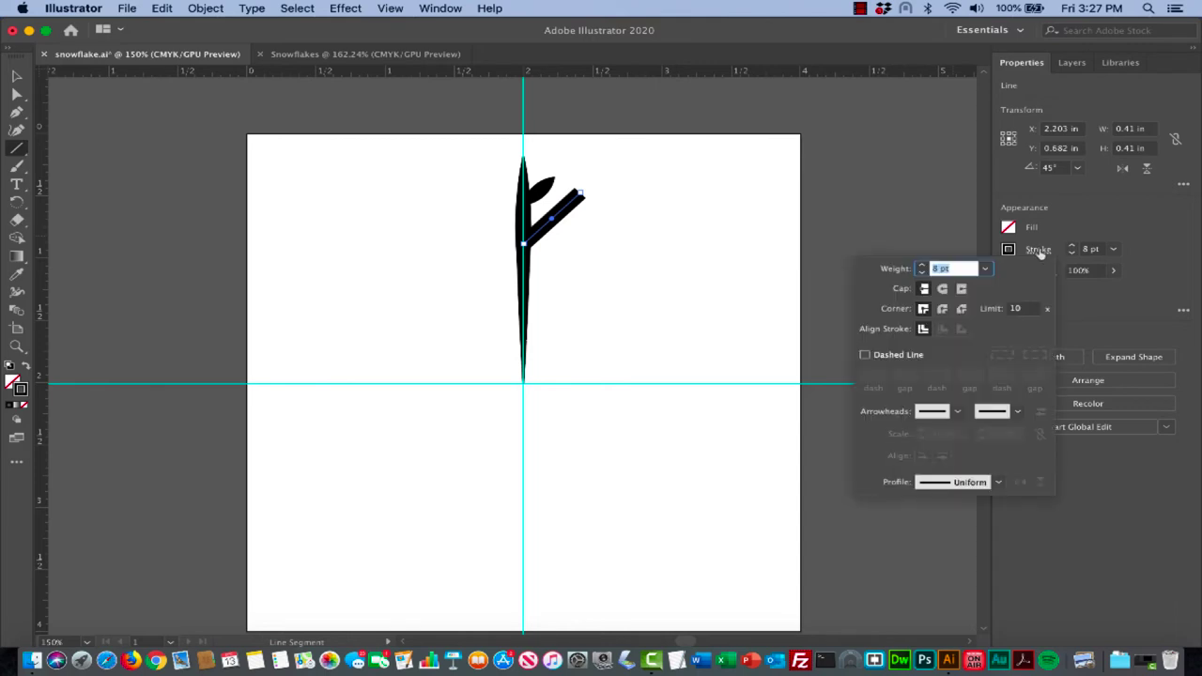
click(998, 482)
click(968, 328)
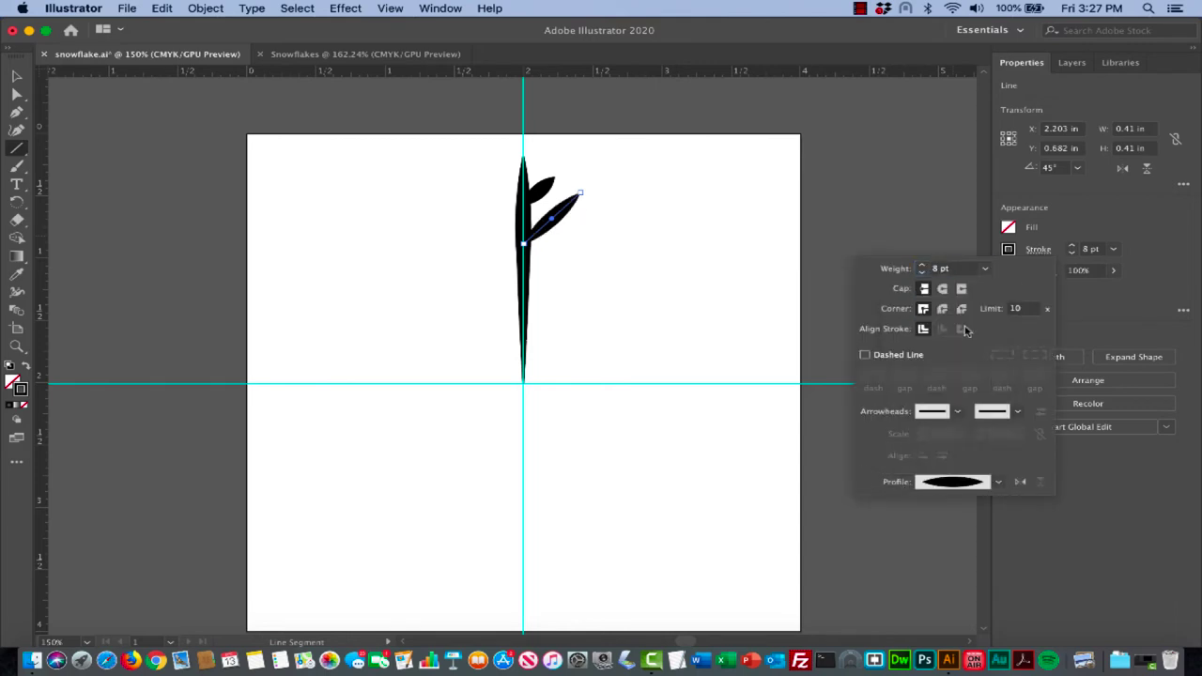
click(18, 73)
Switch to the Selection tool and select the lower right branch
click(637, 281)
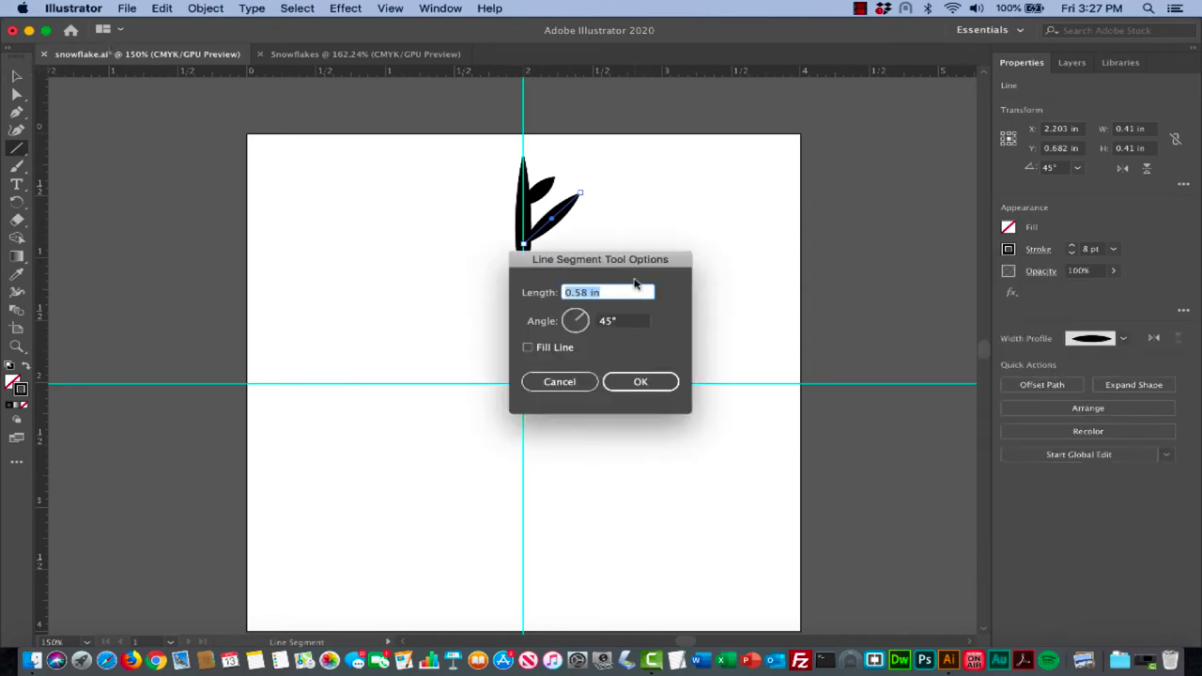
click(559, 387)
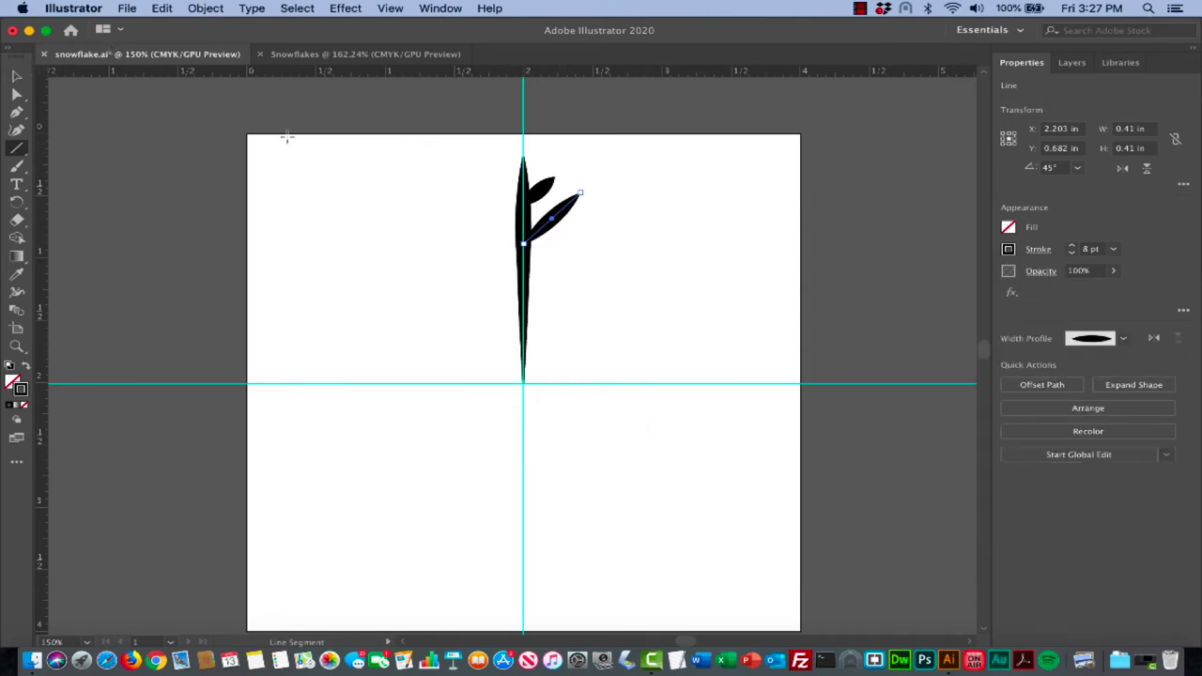
click(19, 75)
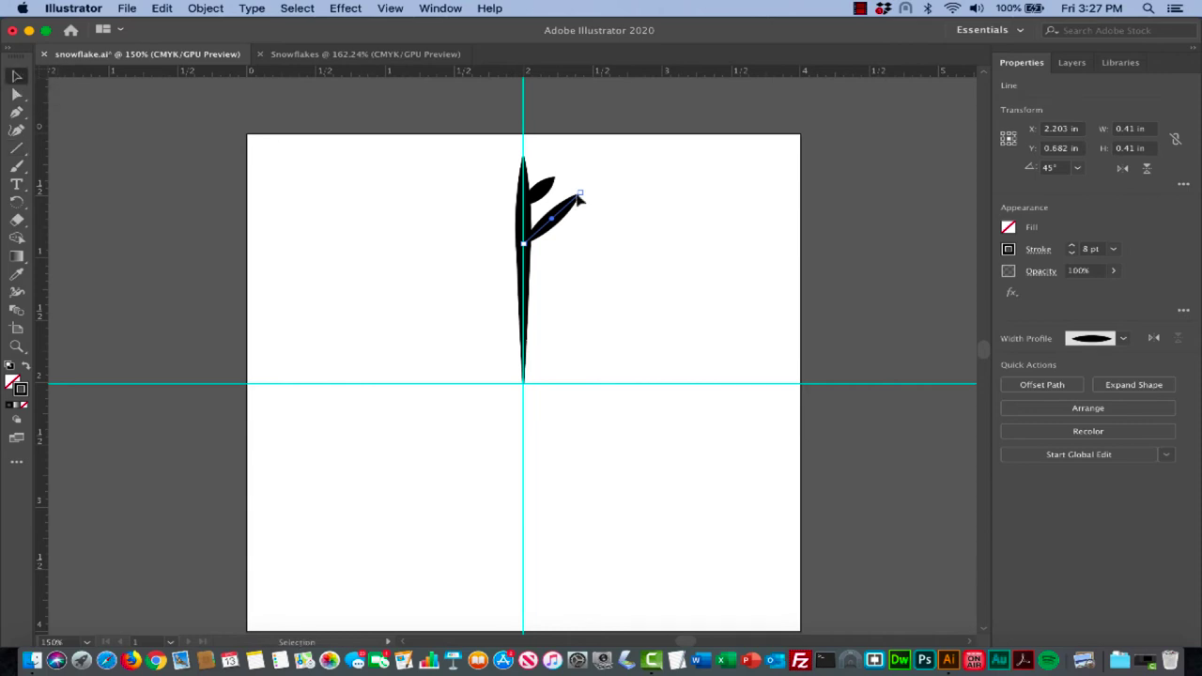
click(623, 211)
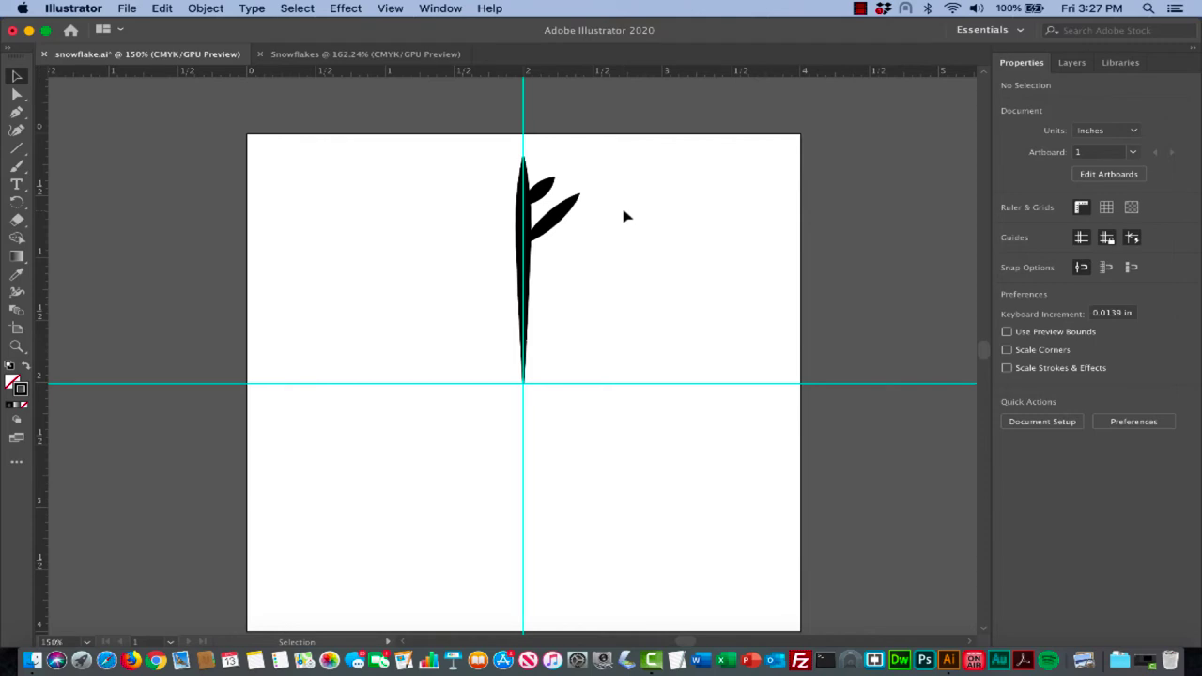
click(562, 218)
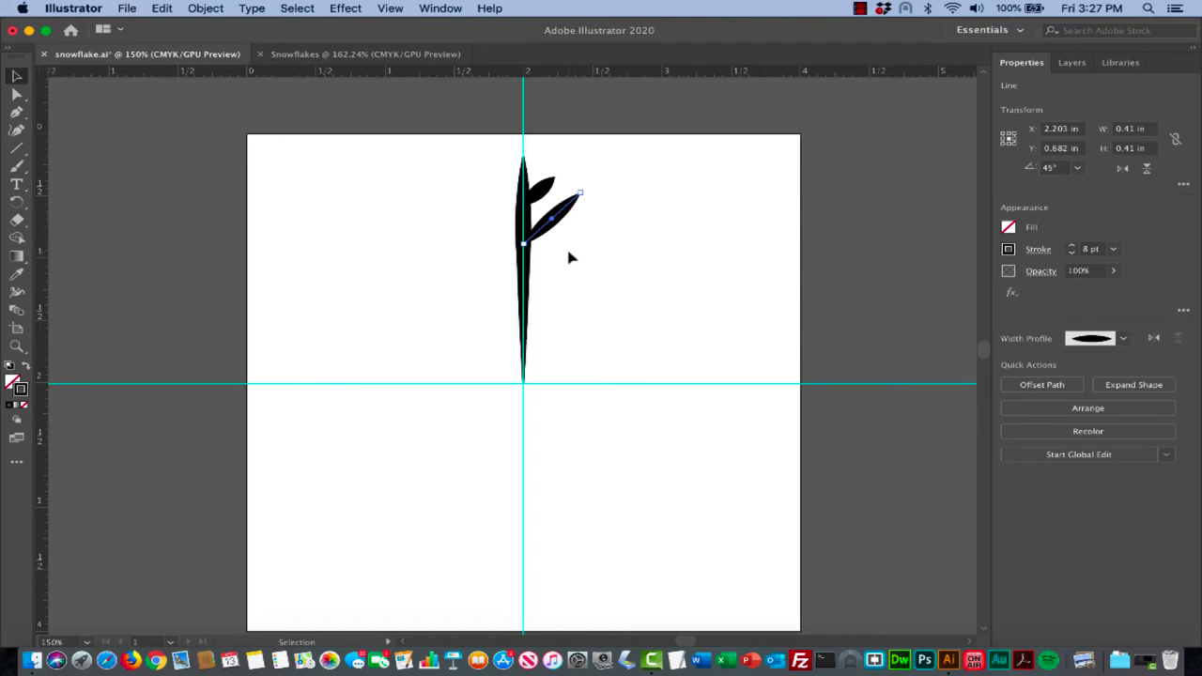
Reflect a copy of the lower branch across the stem onto the left side
key(o)
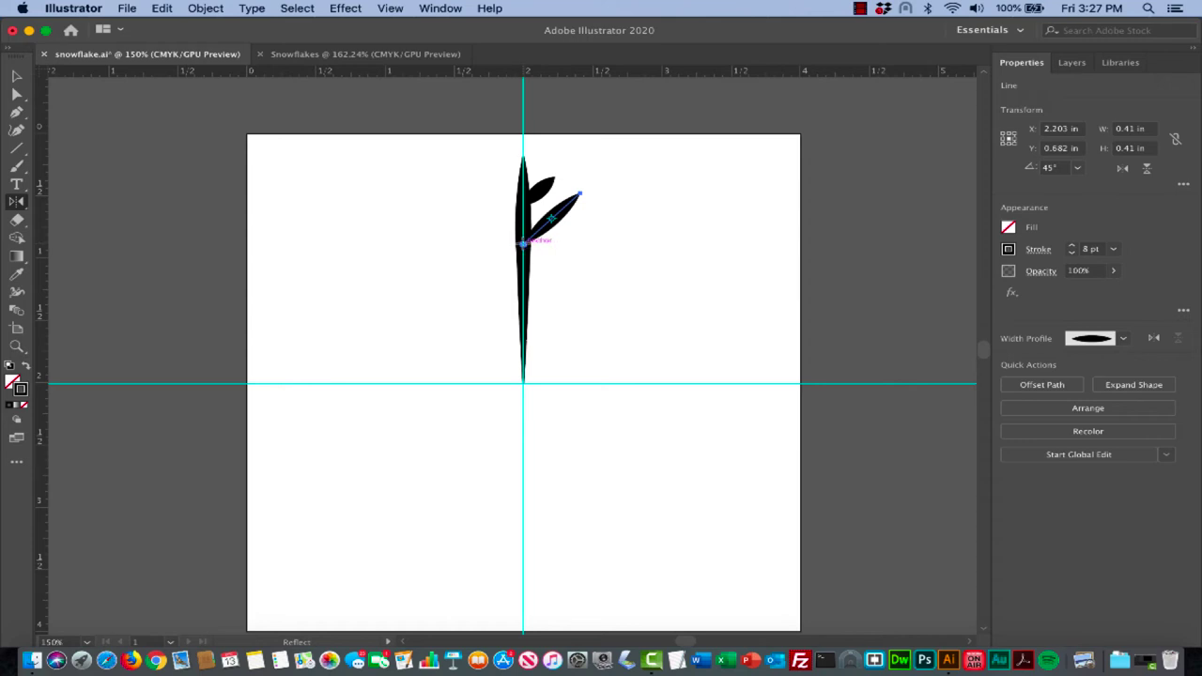
alt+click(523, 243)
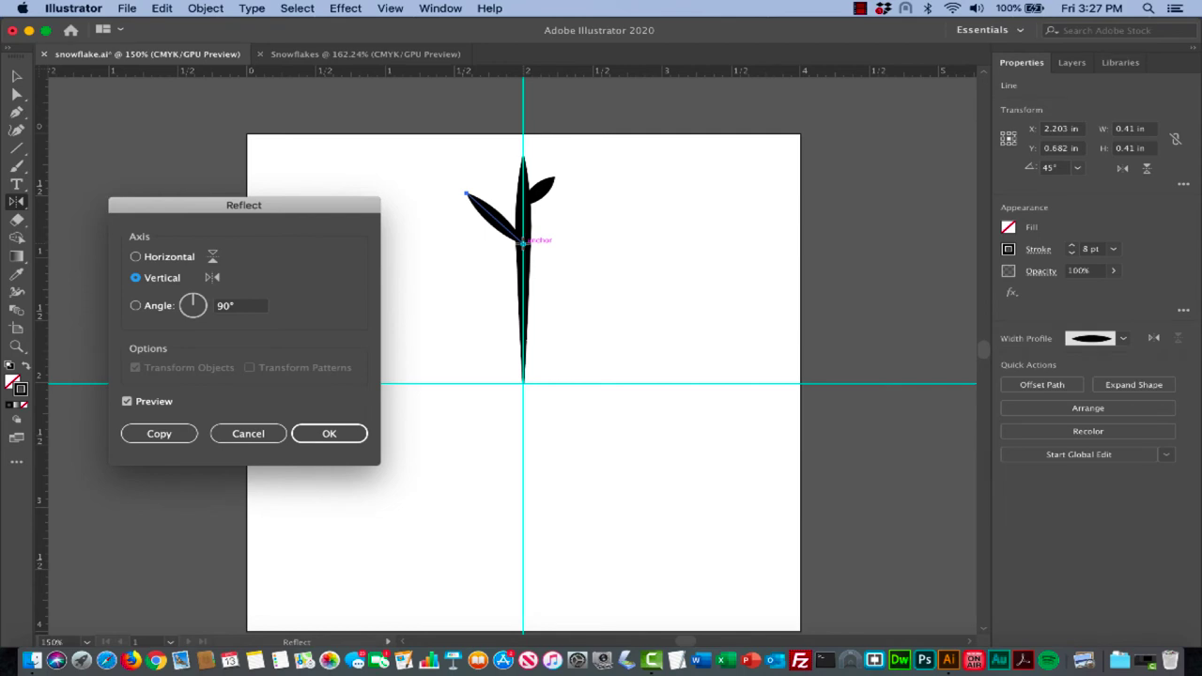
click(160, 433)
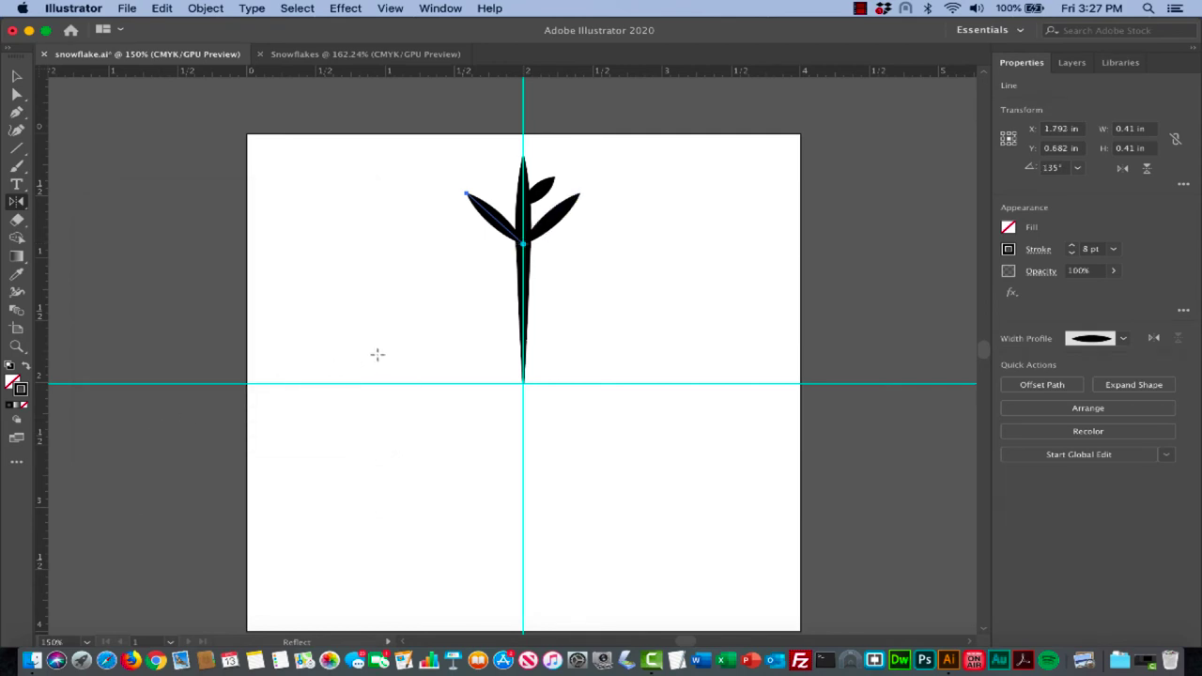
key(v)
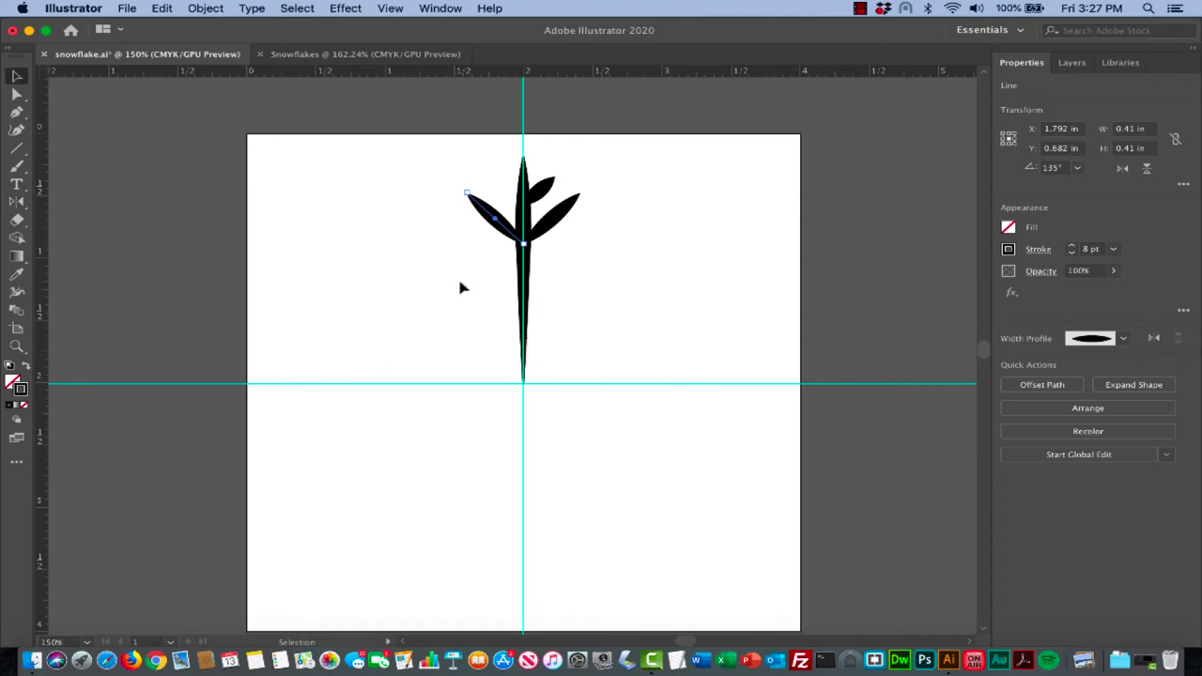
Select the small upper leaf and reflect a copy of it to the stem's left side
click(547, 191)
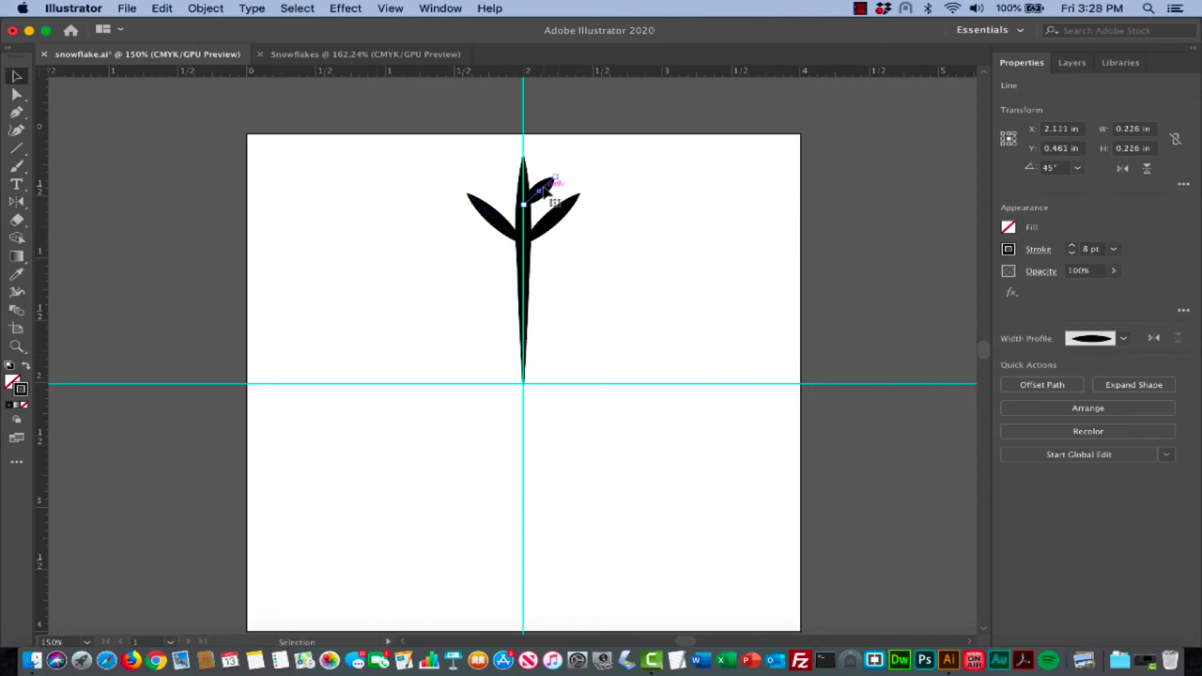
key(o)
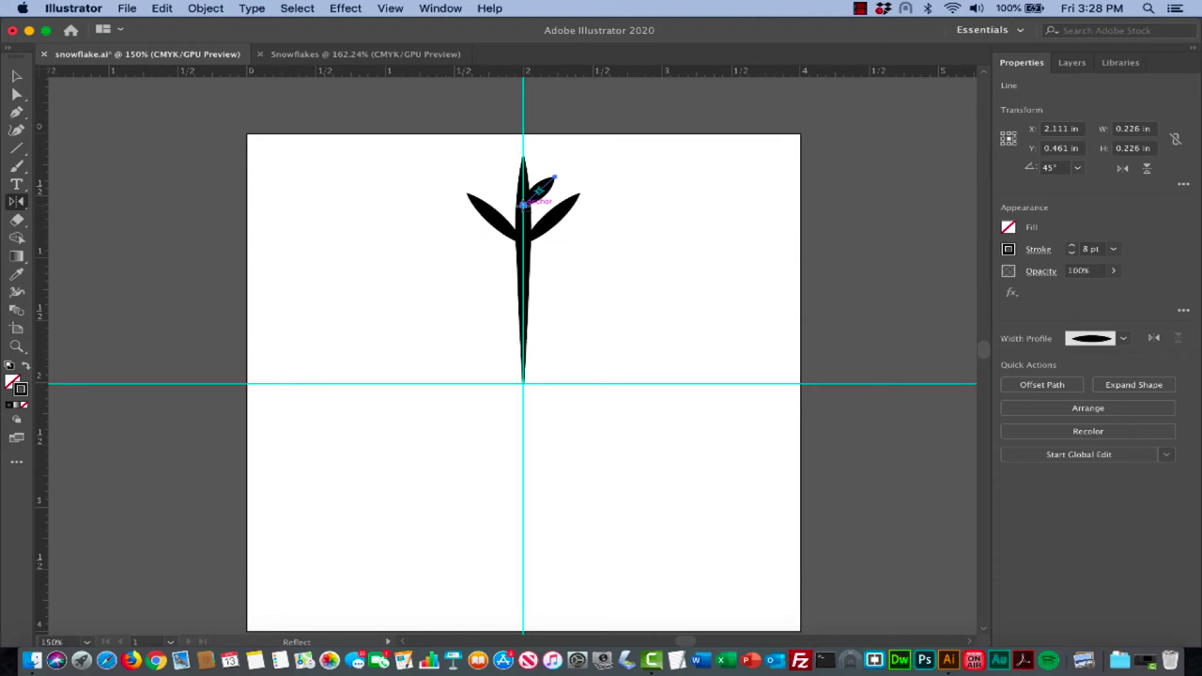
alt+click(523, 201)
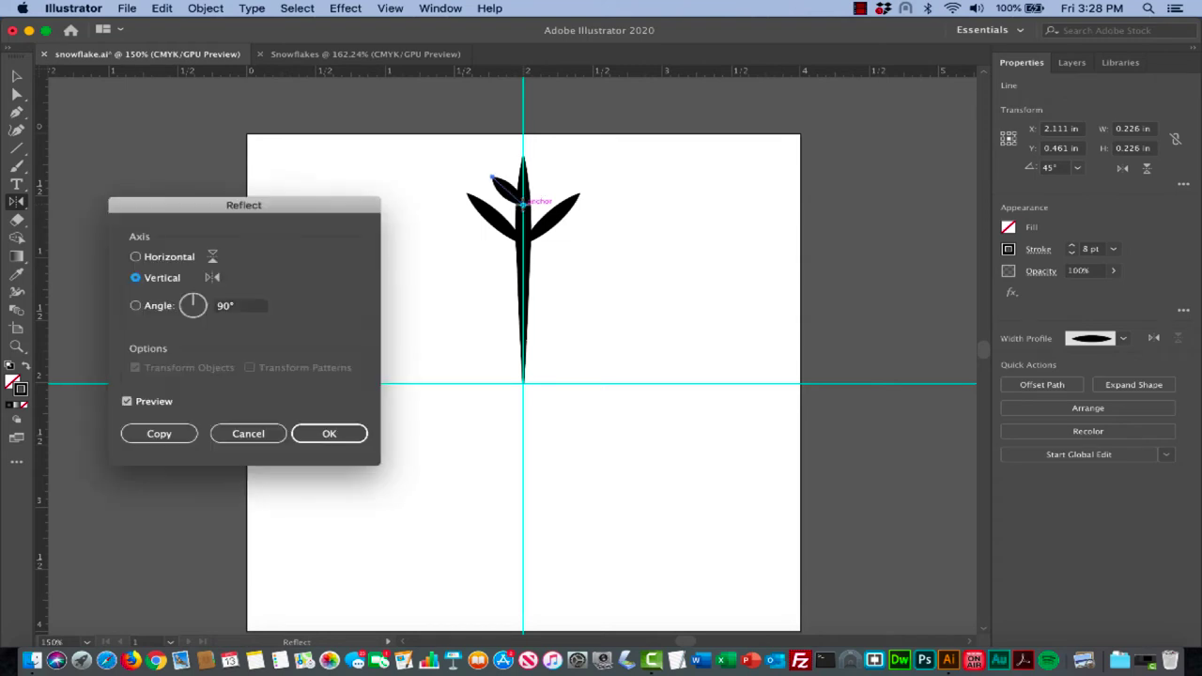
click(163, 434)
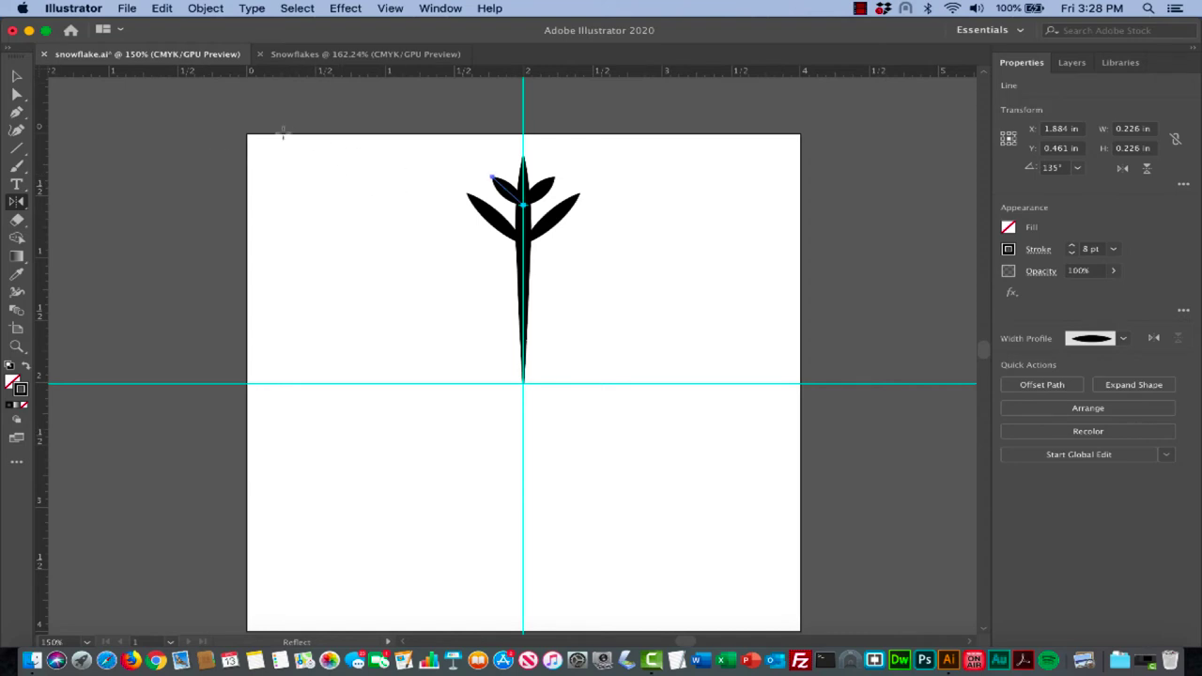
Hide the guides, marquee-select the stem with all four leaves, and group them
key(v)
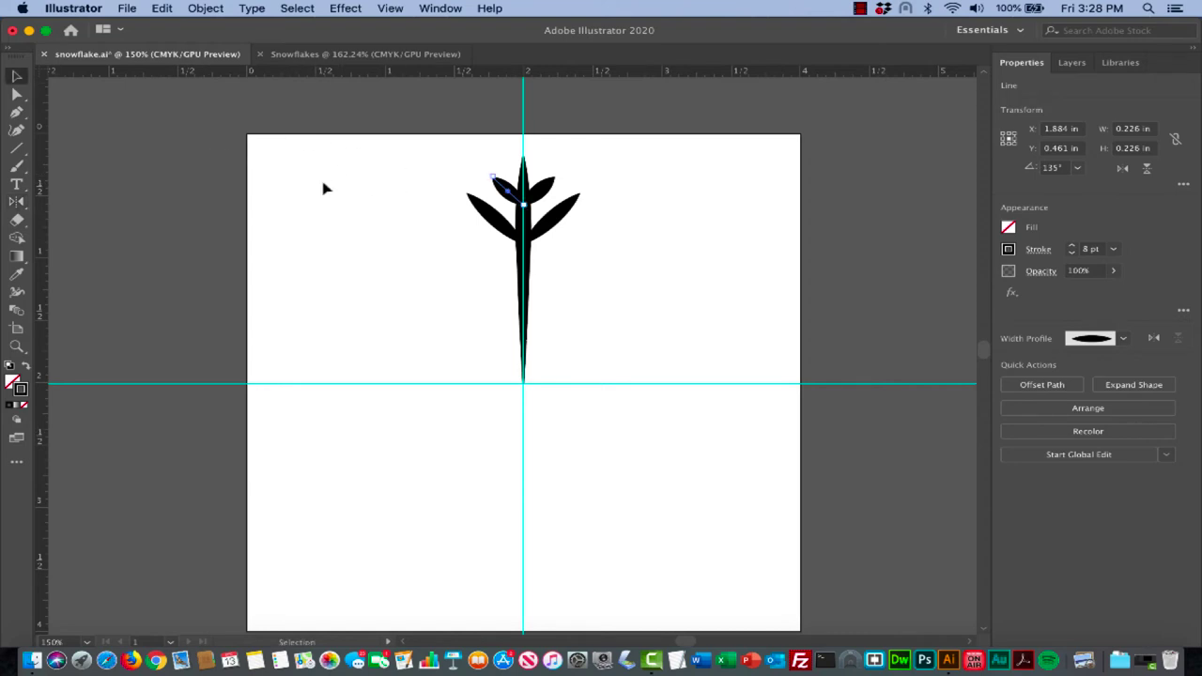
click(402, 7)
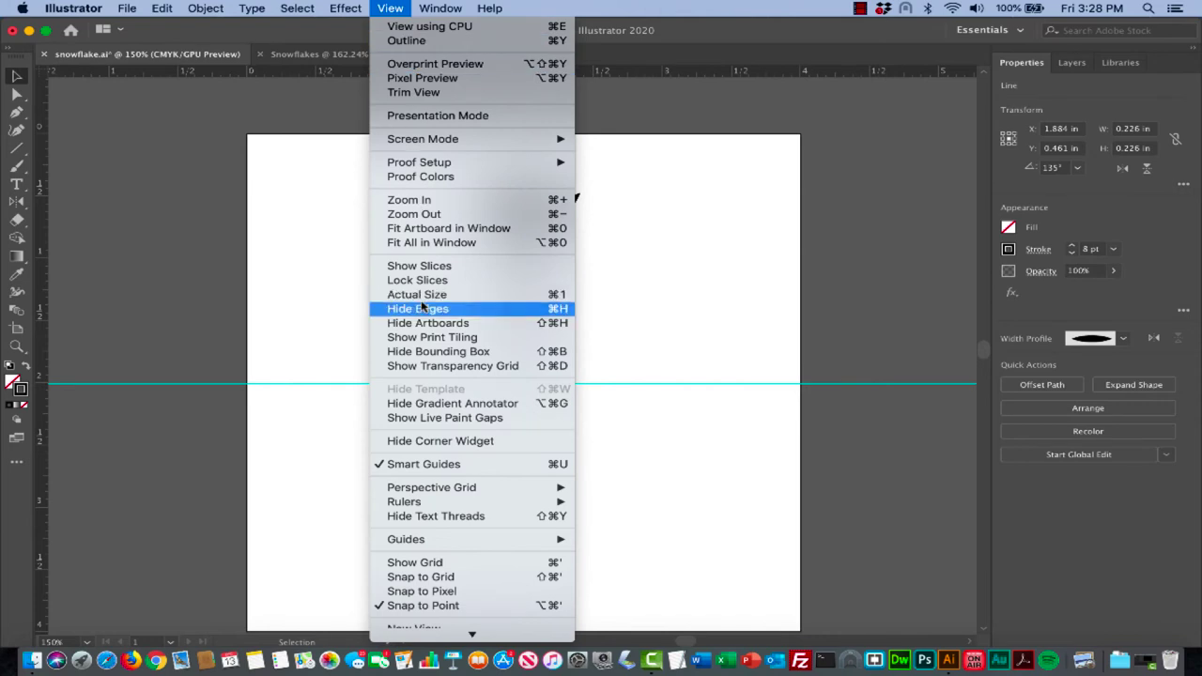
mouse_move(413, 539)
click(609, 536)
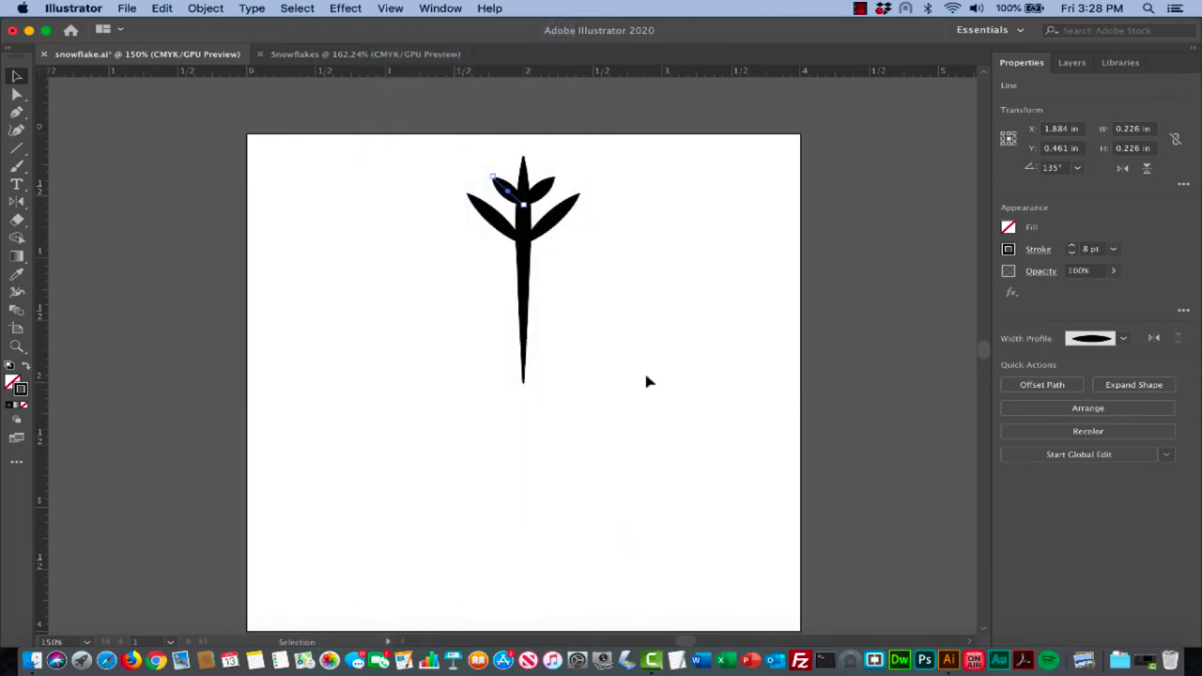
click(662, 358)
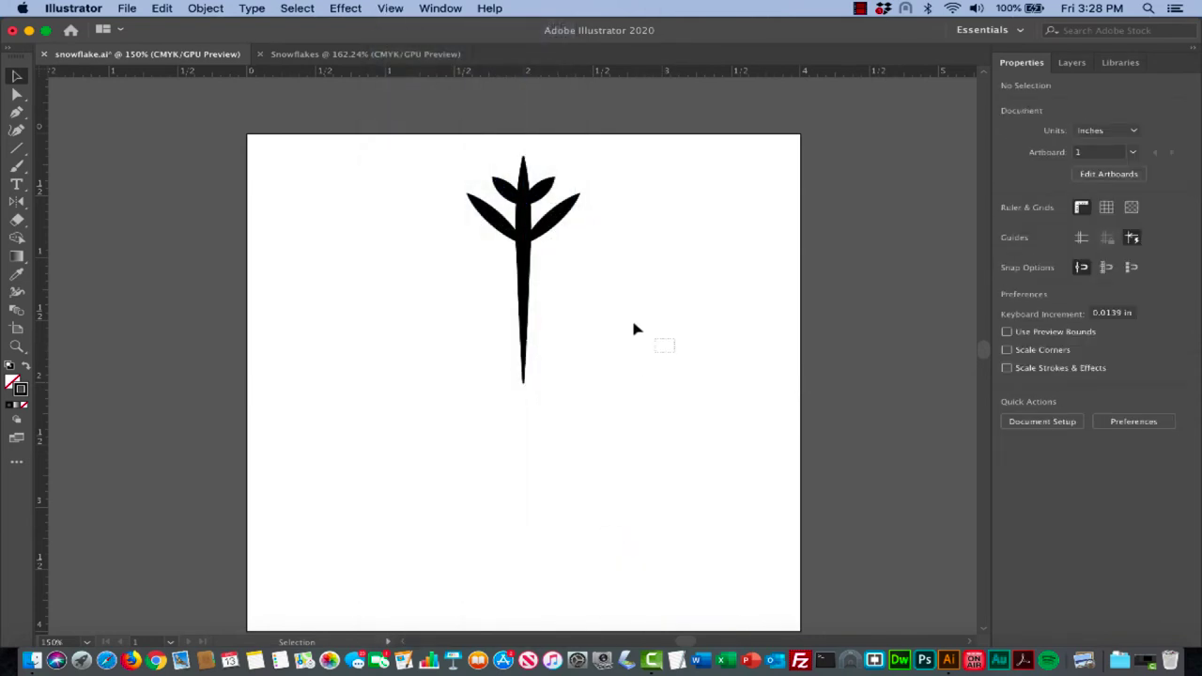
drag(669, 347, 437, 179)
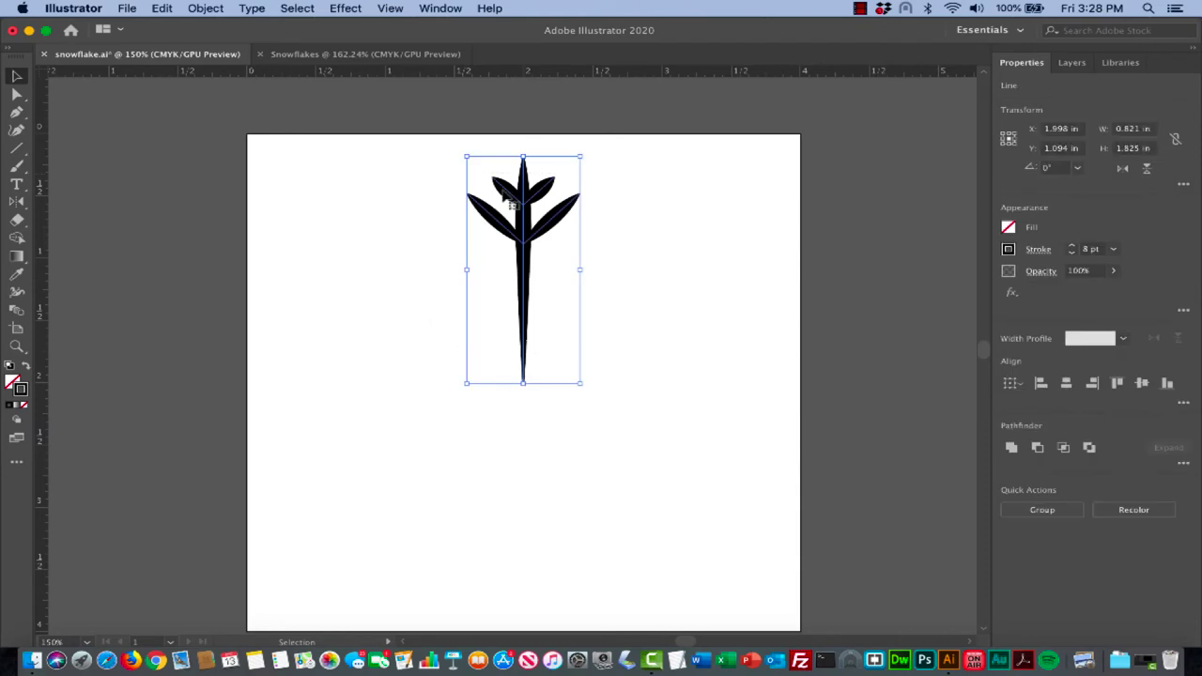
click(1030, 510)
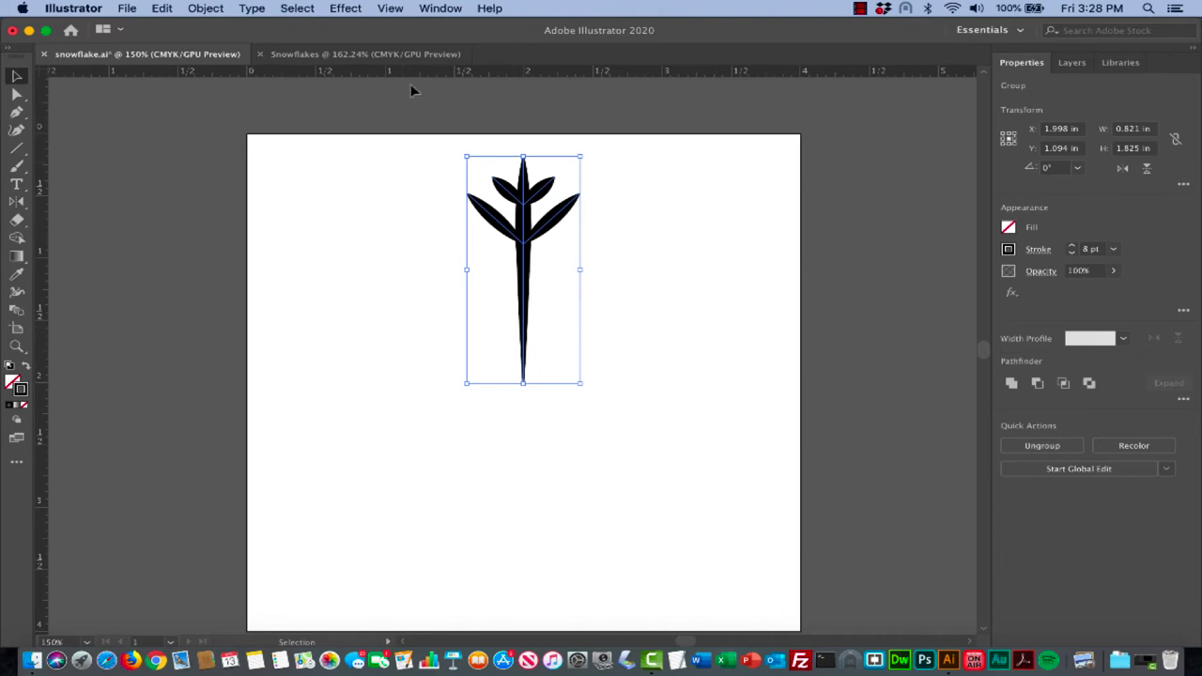
Show the guides again and briefly zoom out to compare with the other snowflakes
click(391, 10)
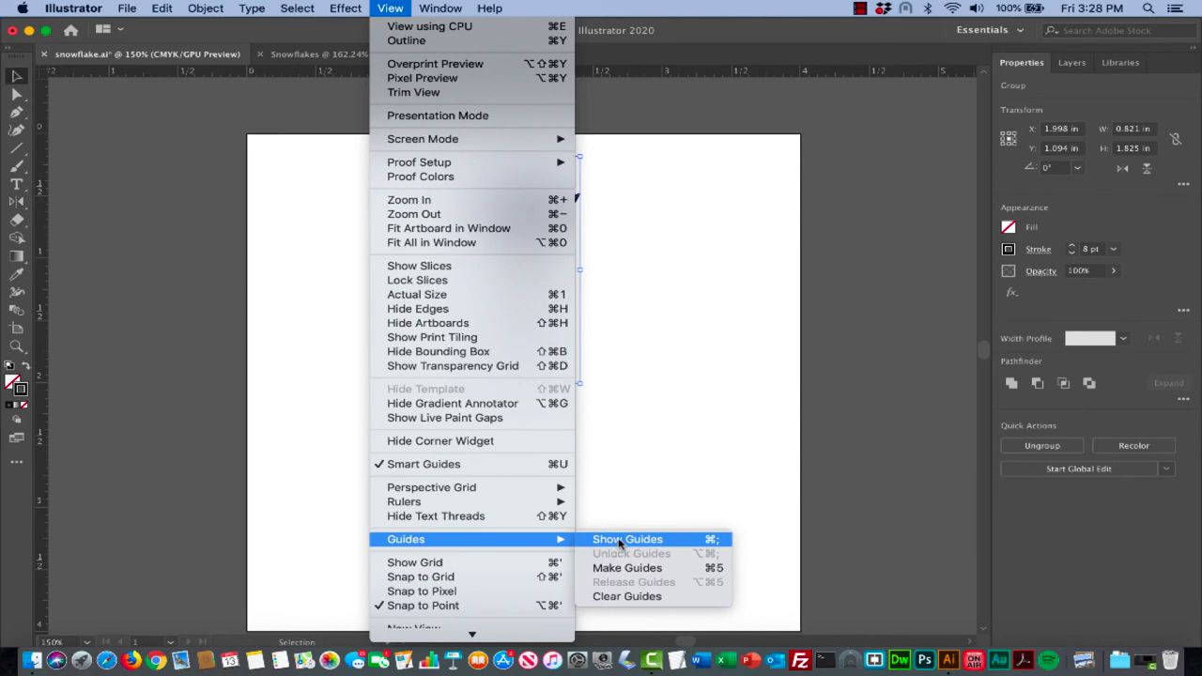
click(687, 432)
key(super+minus)
key(super+minus)
key(super+minus)
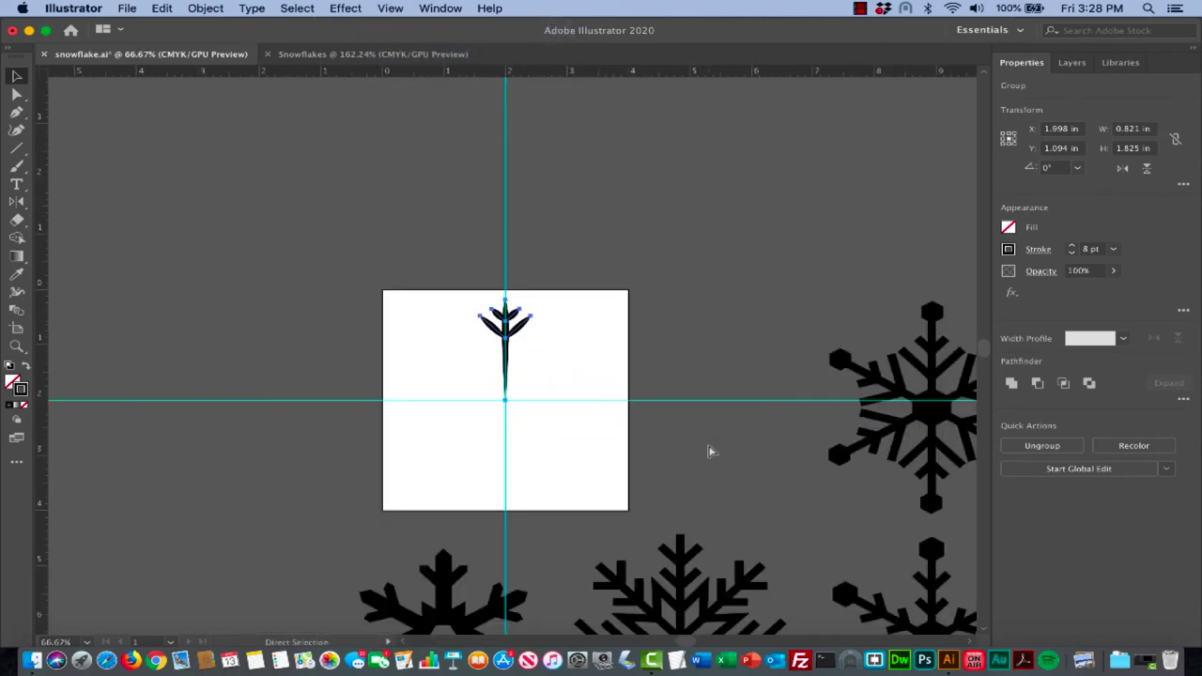
scroll(709, 450, down, 3)
scroll(709, 450, right, 10)
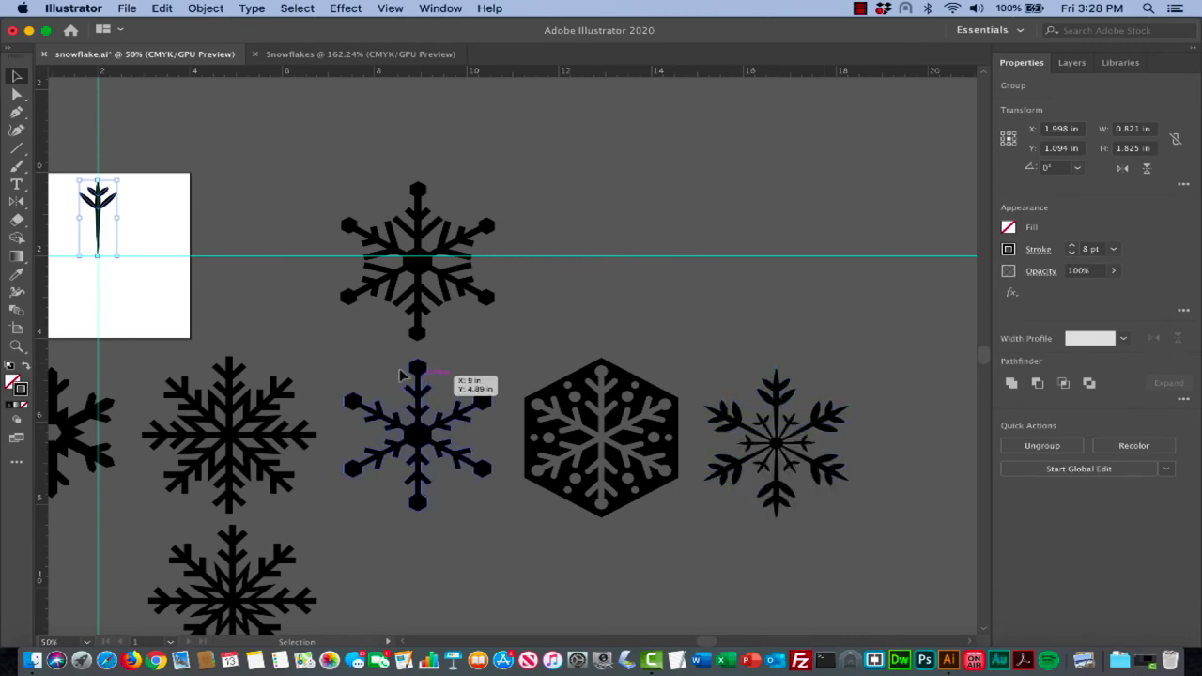
scroll(365, 369, left, 8)
scroll(365, 369, up, 2)
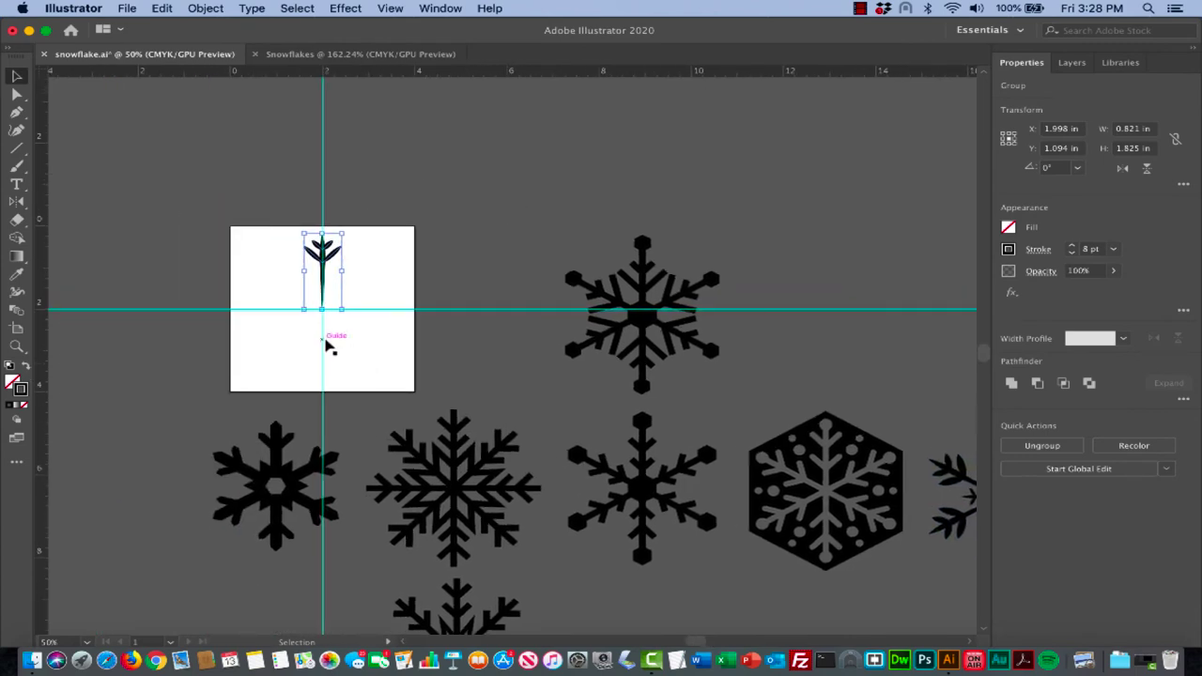
key(super+equal)
key(super+equal)
key(super+equal)
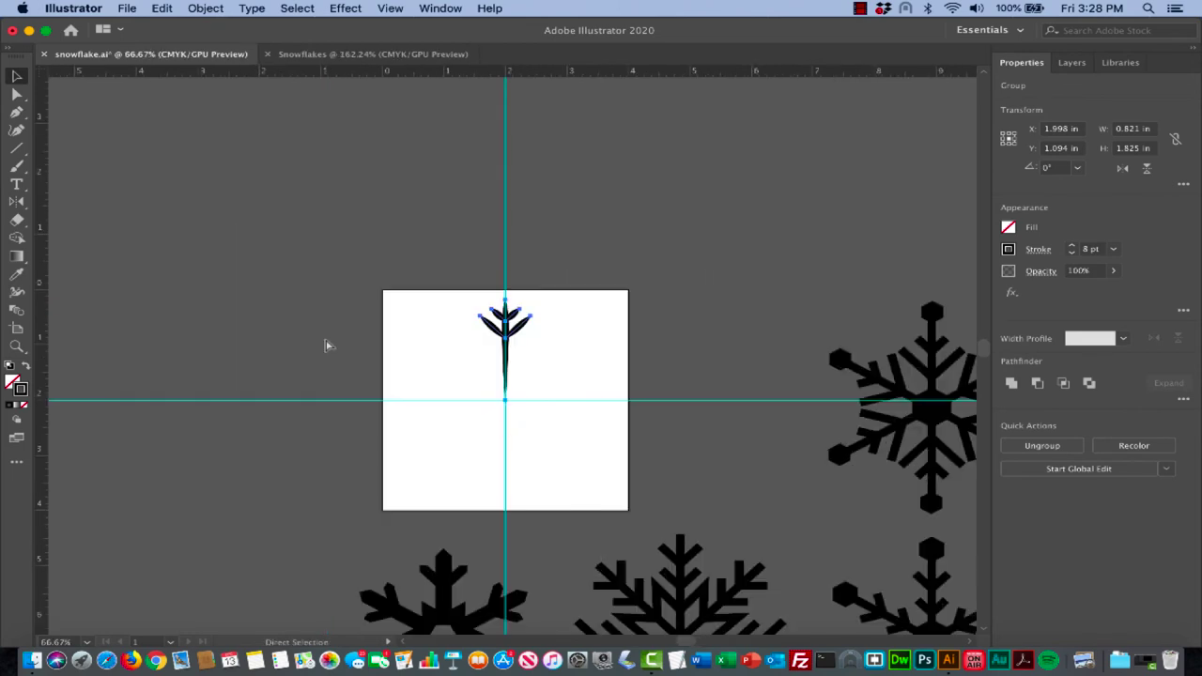
scroll(327, 346, up, 1)
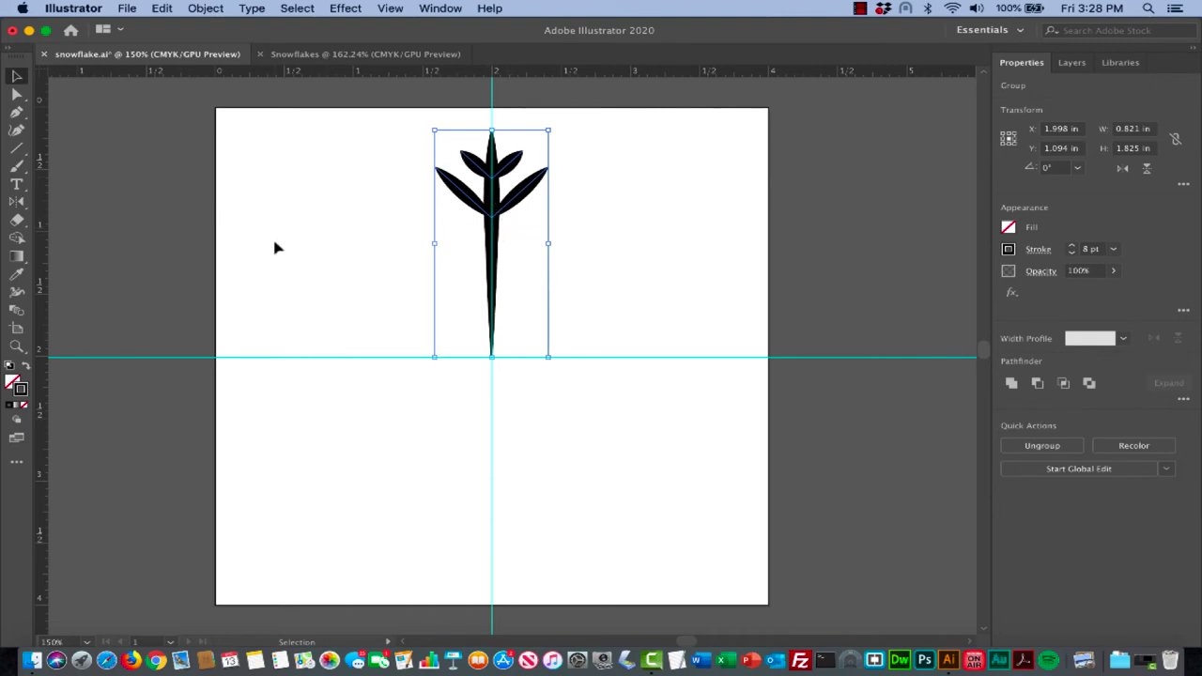
Rotate a copy of the sprig 60° around its bottom anchor
key(r)
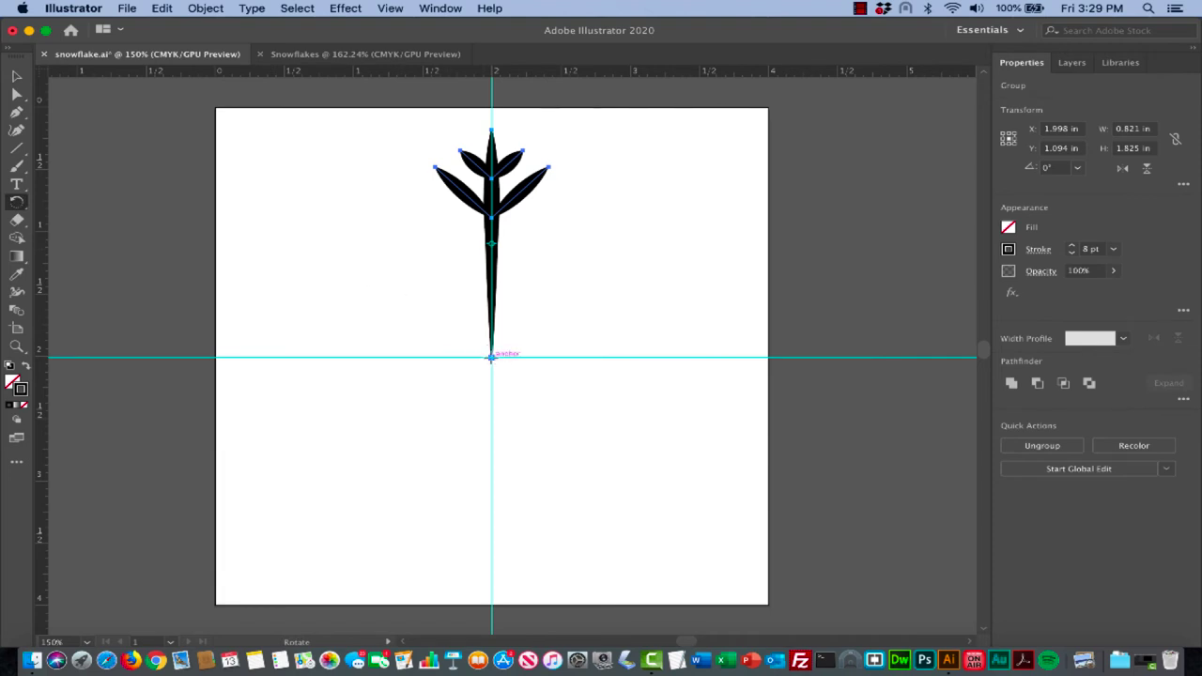
alt+click(491, 357)
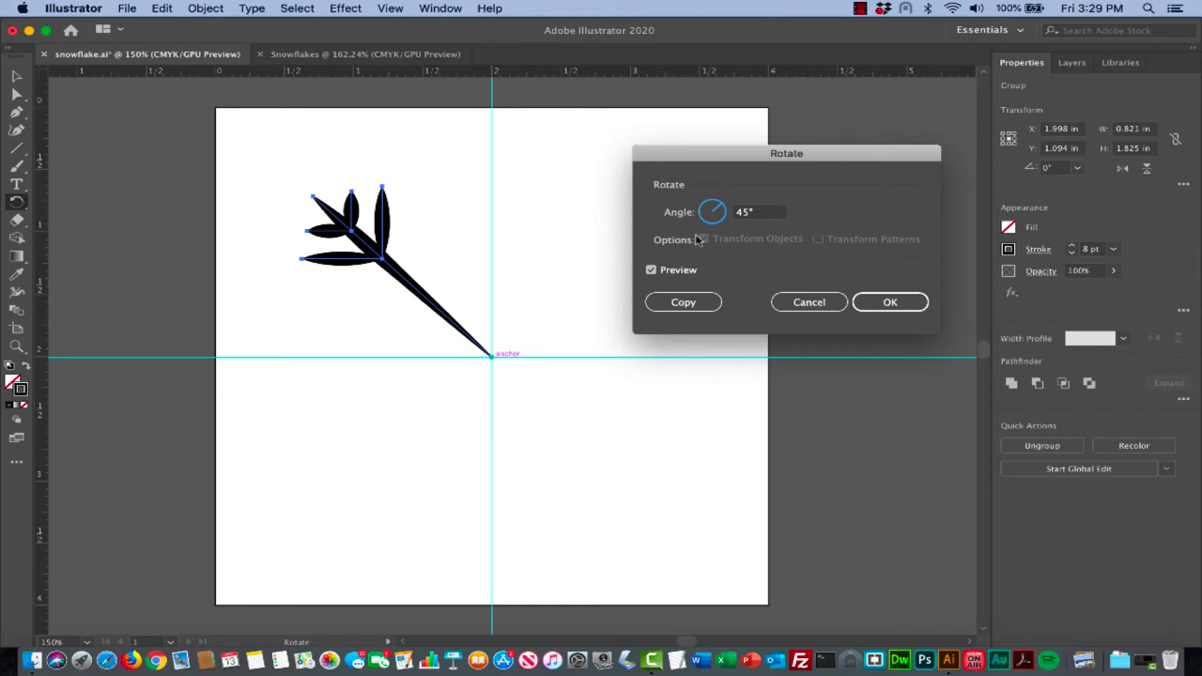
click(762, 213)
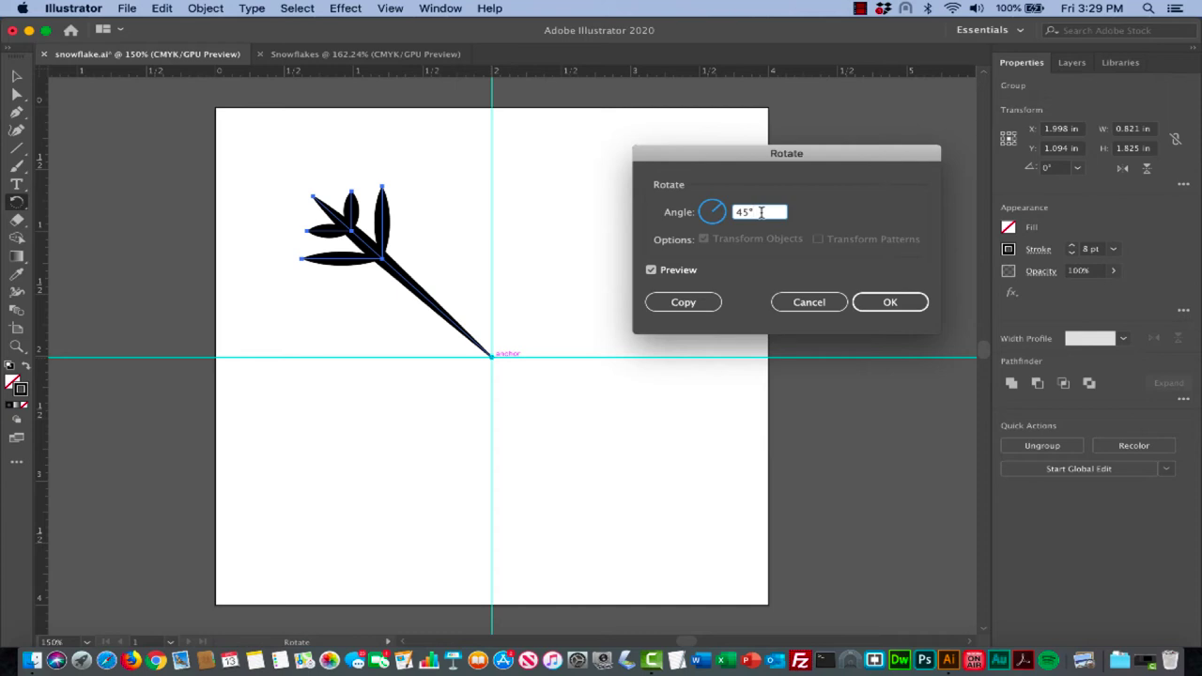
triple_click(761, 212)
text(60)
click(665, 302)
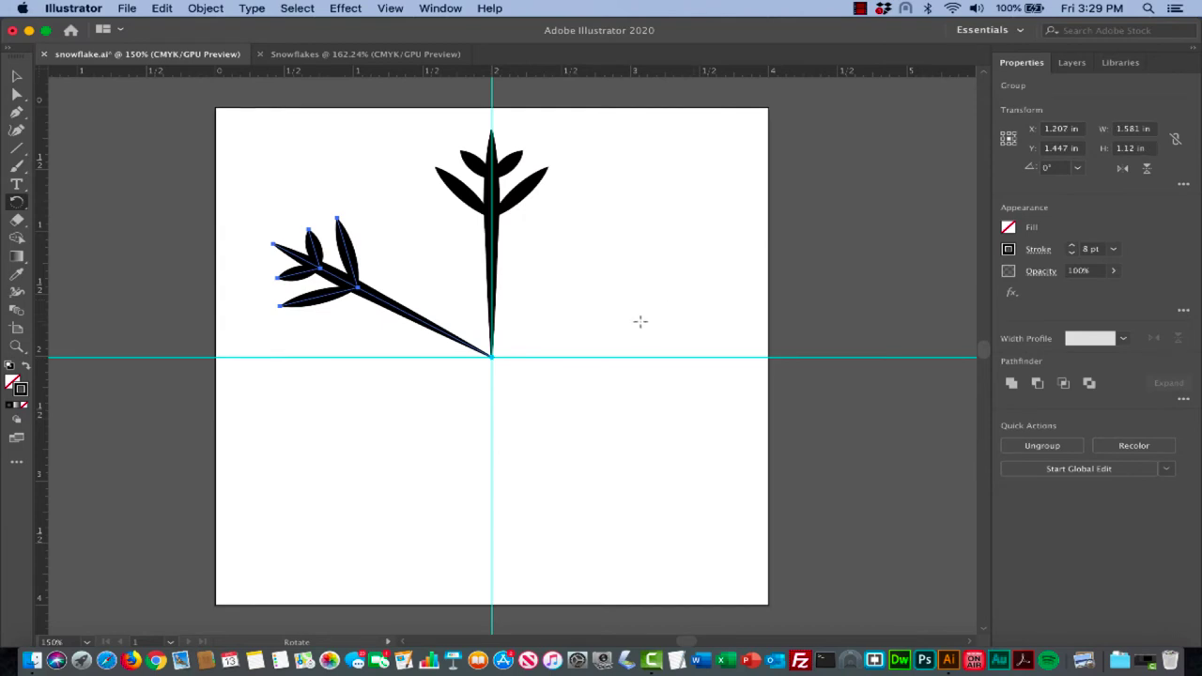
Repeat the 60° rotated copy with Cmd+D to complete six arms, then deselect
key(v)
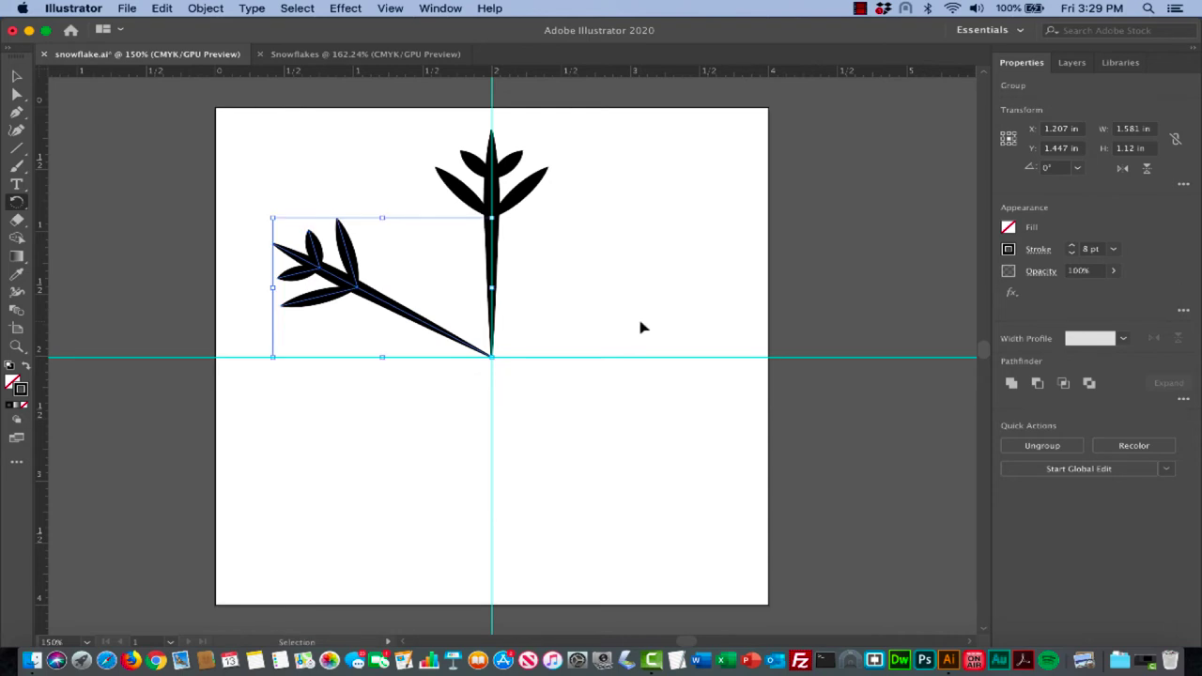
key(super+d)
key(super+d)
key(super+d)
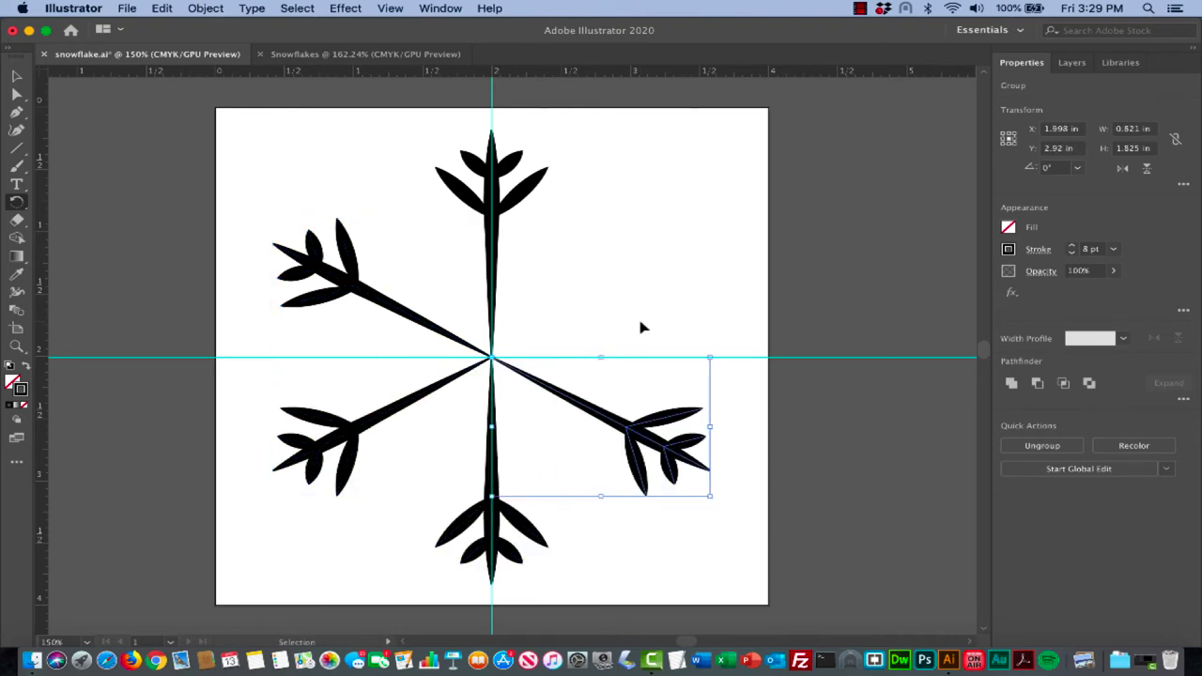
key(super+d)
key(r)
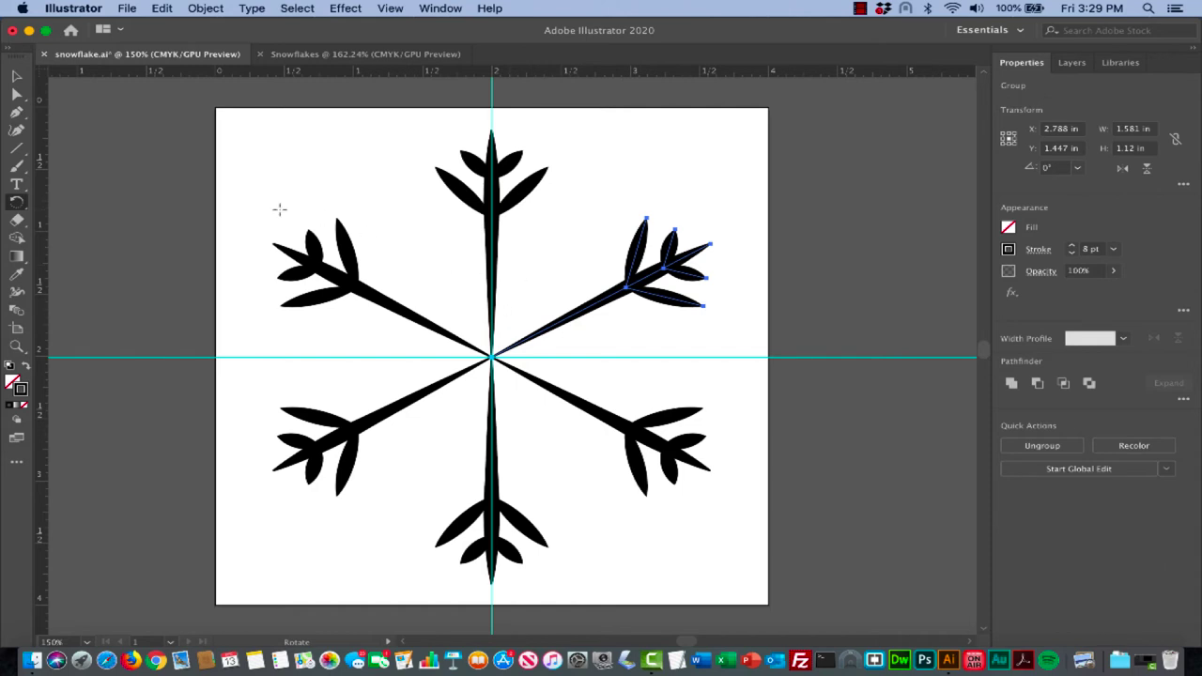
click(16, 148)
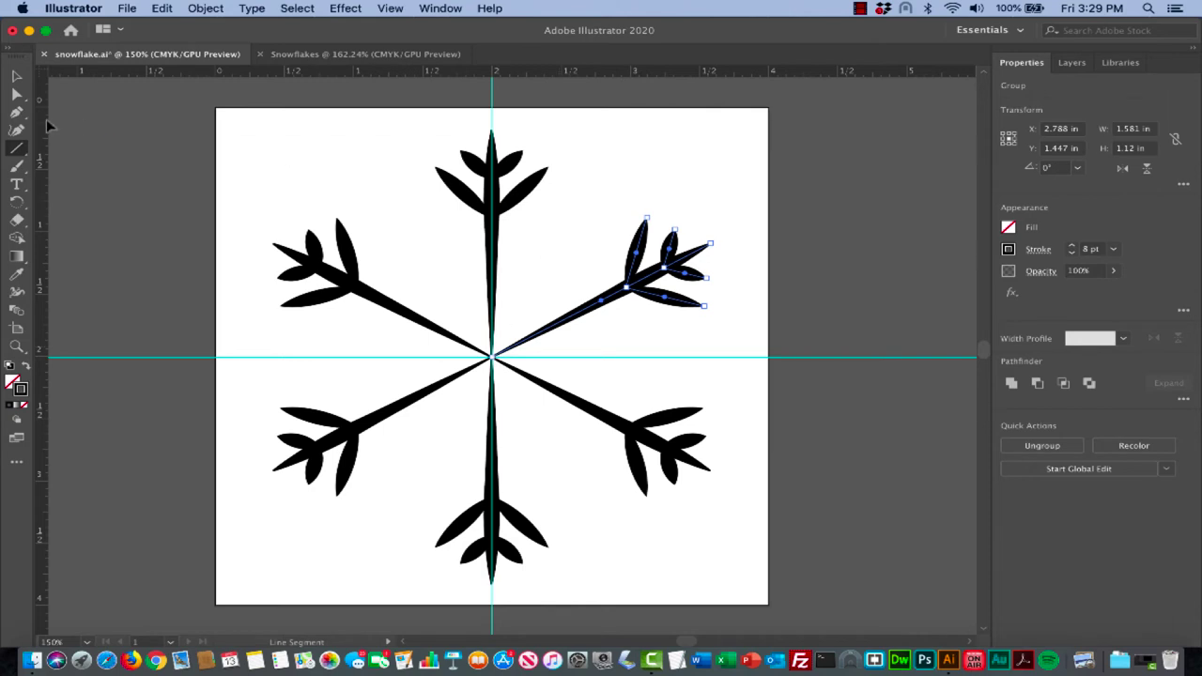
click(17, 76)
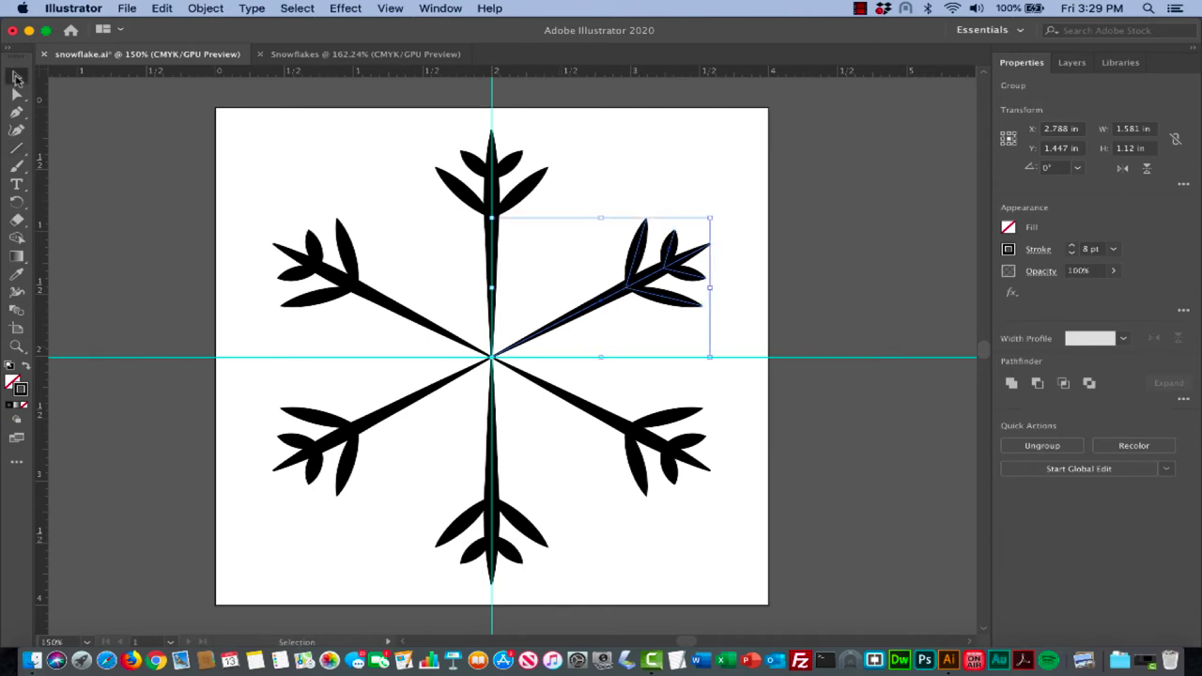
click(690, 195)
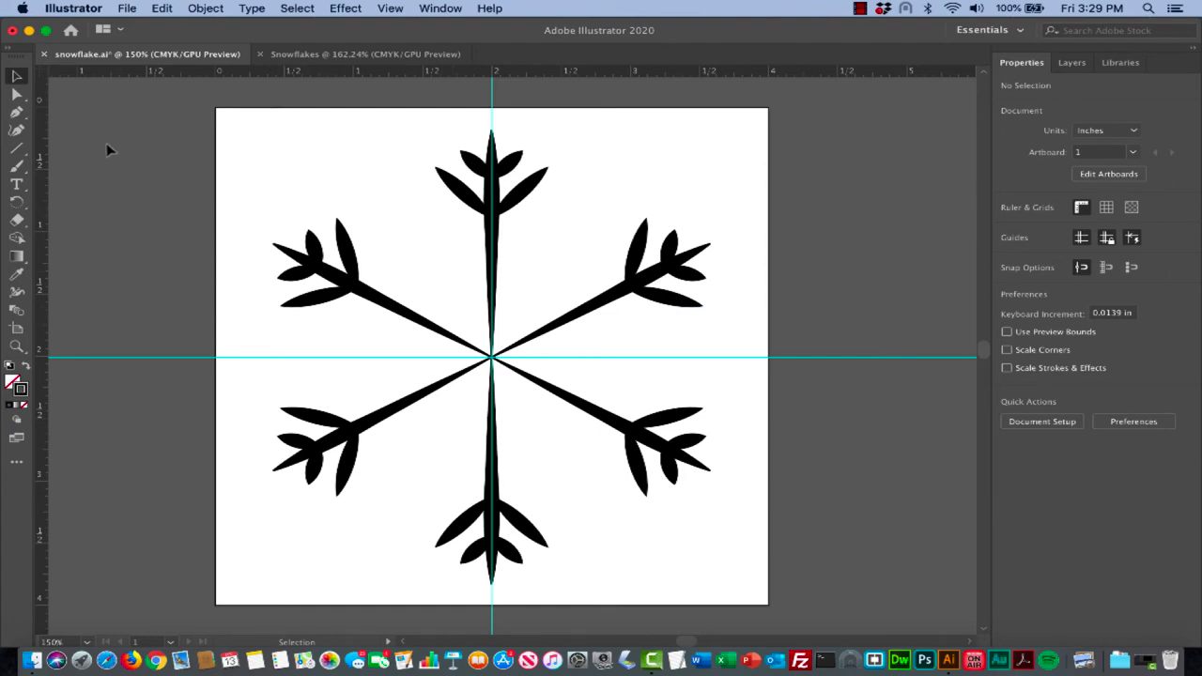
Draw a short line up-right from the snowflake's centre at about 60°
click(17, 149)
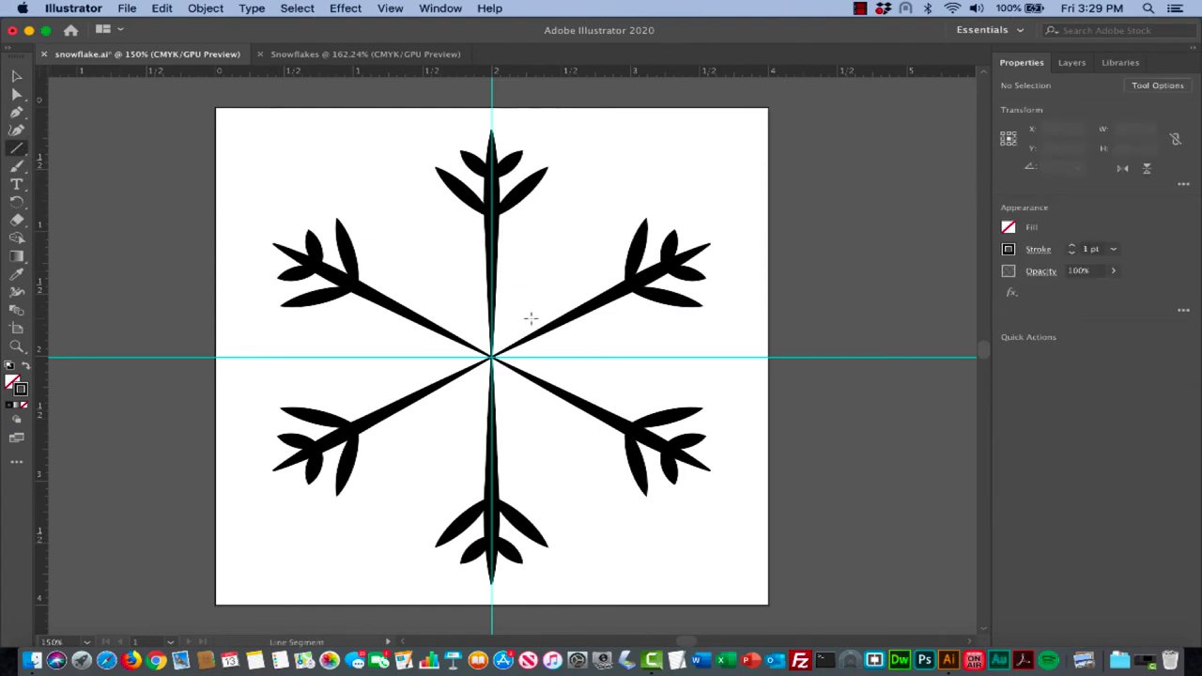
drag(709, 245, 493, 357)
drag(273, 244, 492, 357)
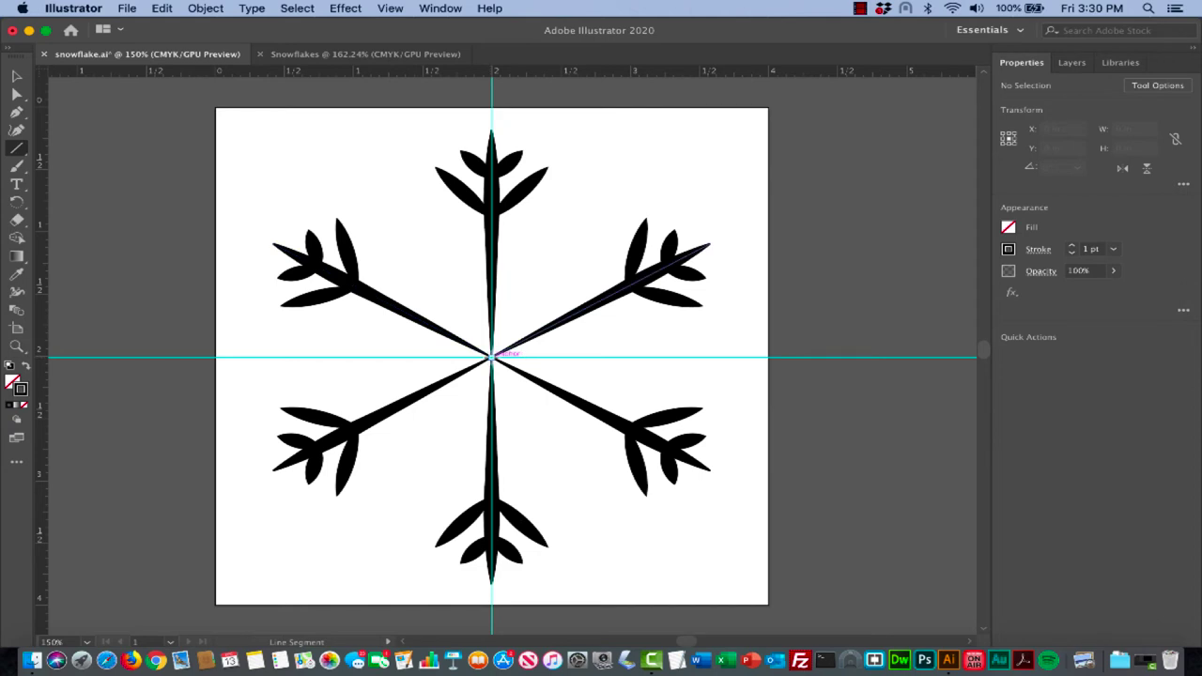
drag(492, 357, 548, 272)
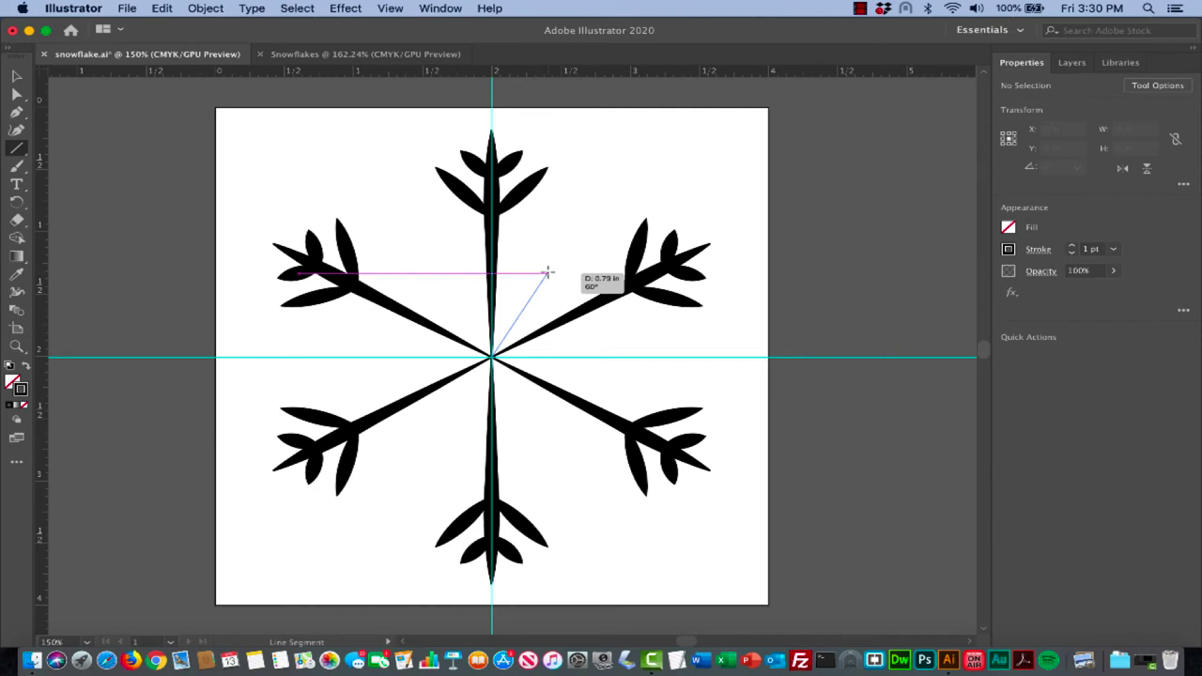
drag(548, 273, 557, 257)
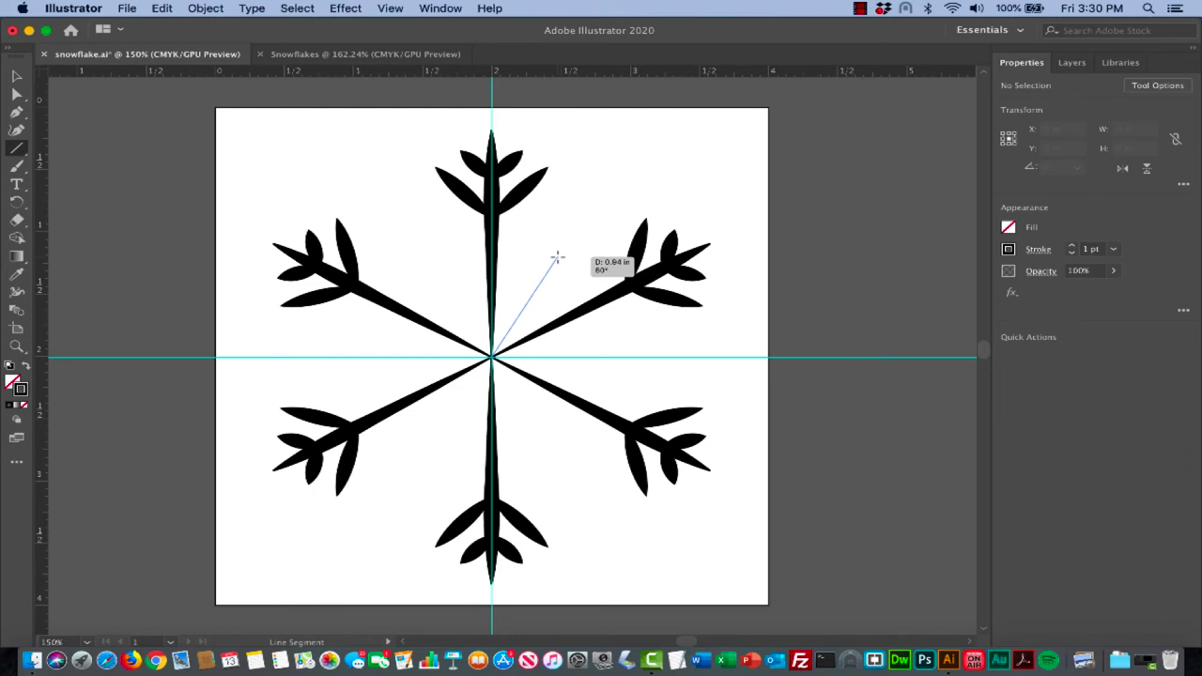
drag(557, 256, 561, 252)
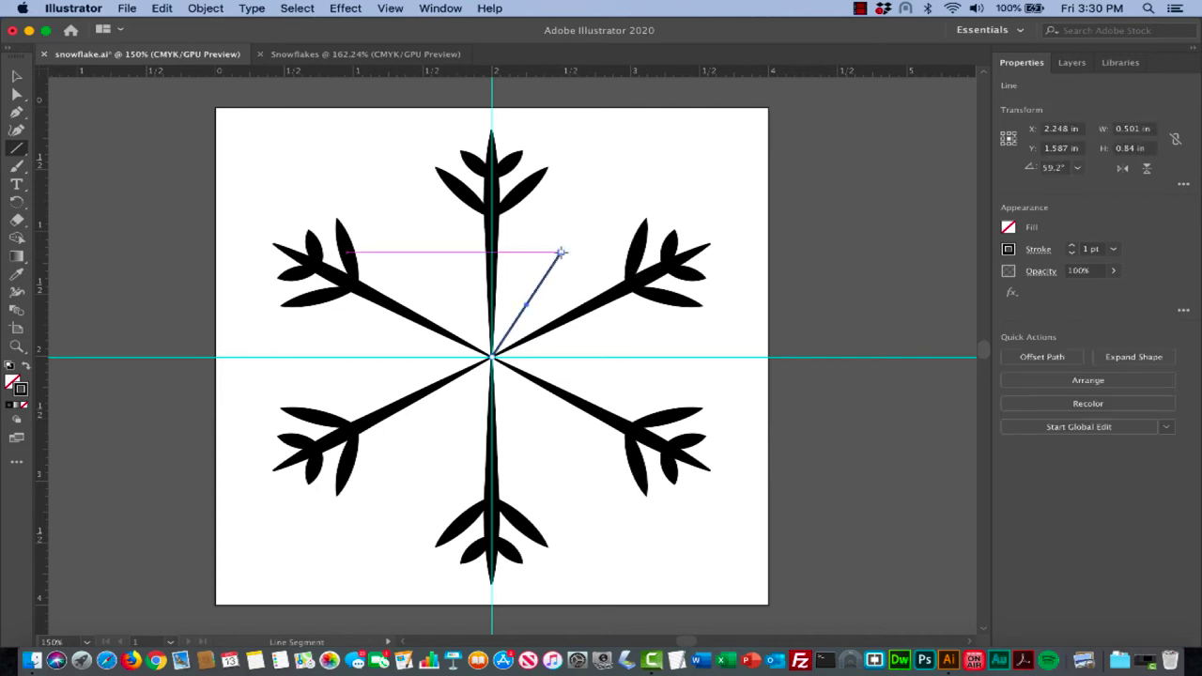
Thicken the spike's stroke to 8 pt and briefly zoom out to check the canvas
click(1074, 246)
click(1074, 246)
click(1074, 246)
click(1074, 246)
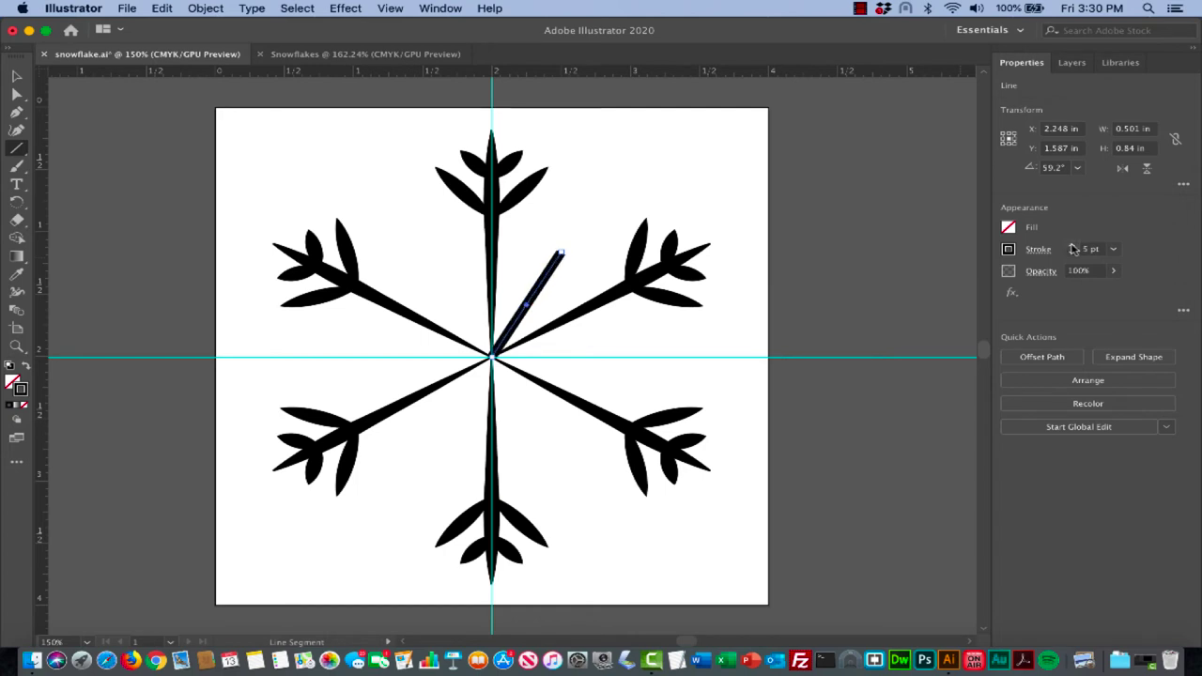
click(1074, 248)
click(1074, 248)
click(1074, 248)
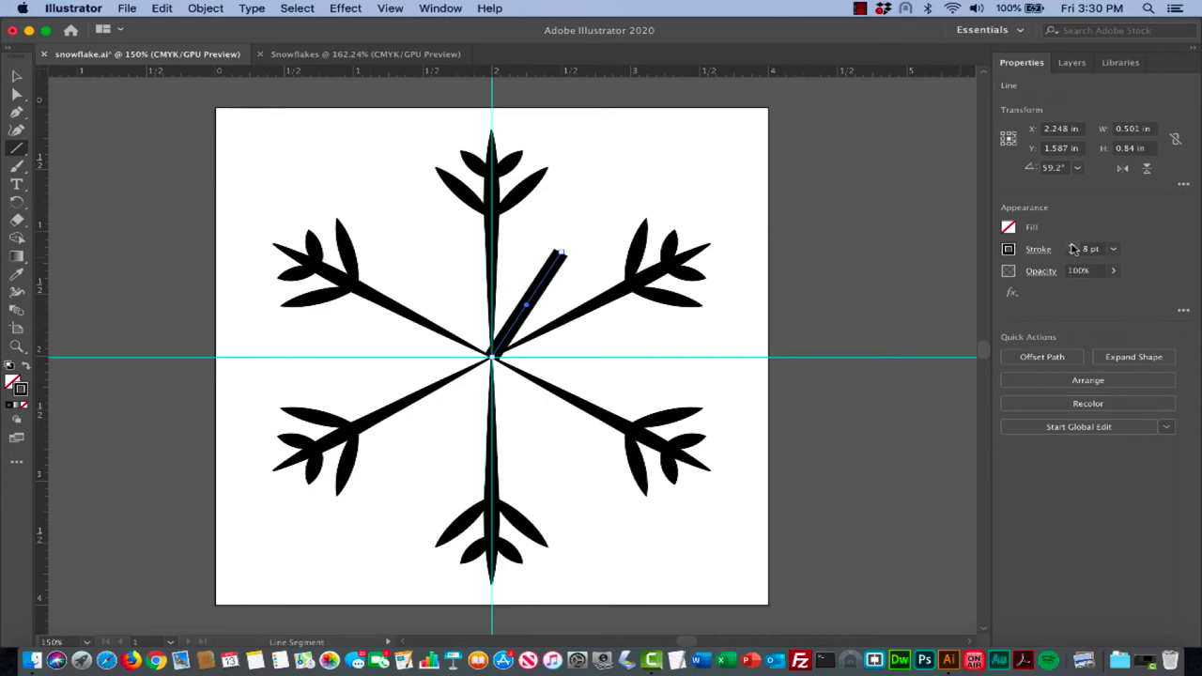
key(super+minus)
key(super+minus)
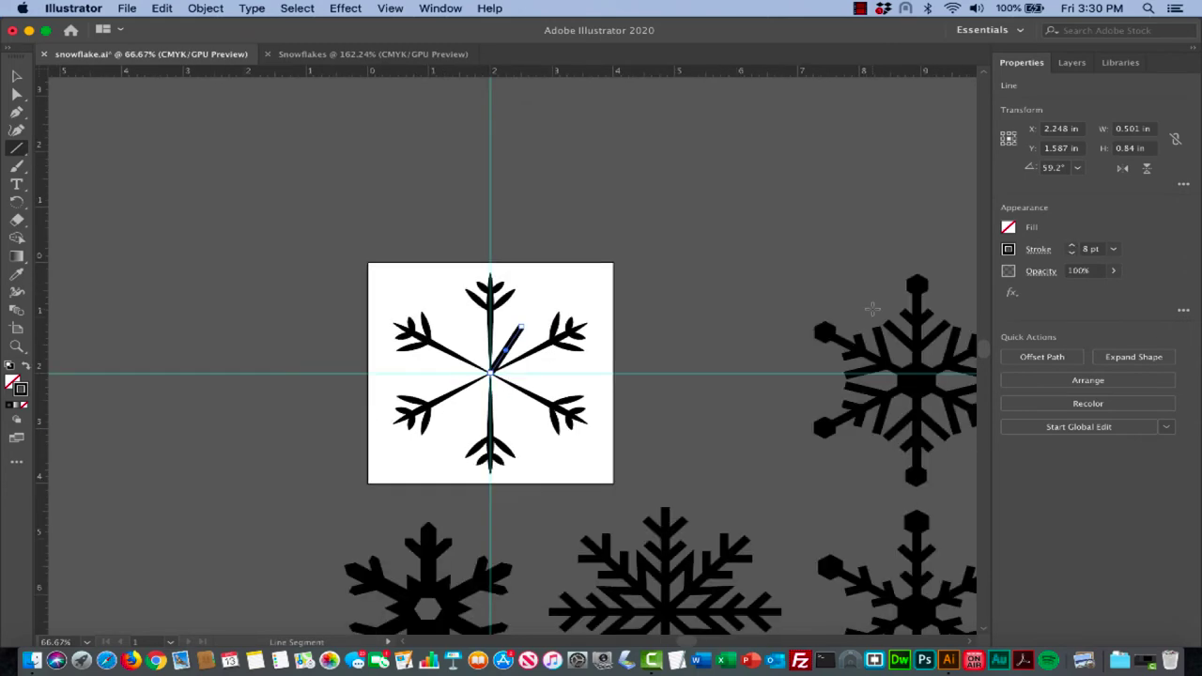
scroll(872, 308, down, 10)
scroll(872, 307, right, 8)
scroll(872, 308, up, 3)
scroll(873, 308, left, 10)
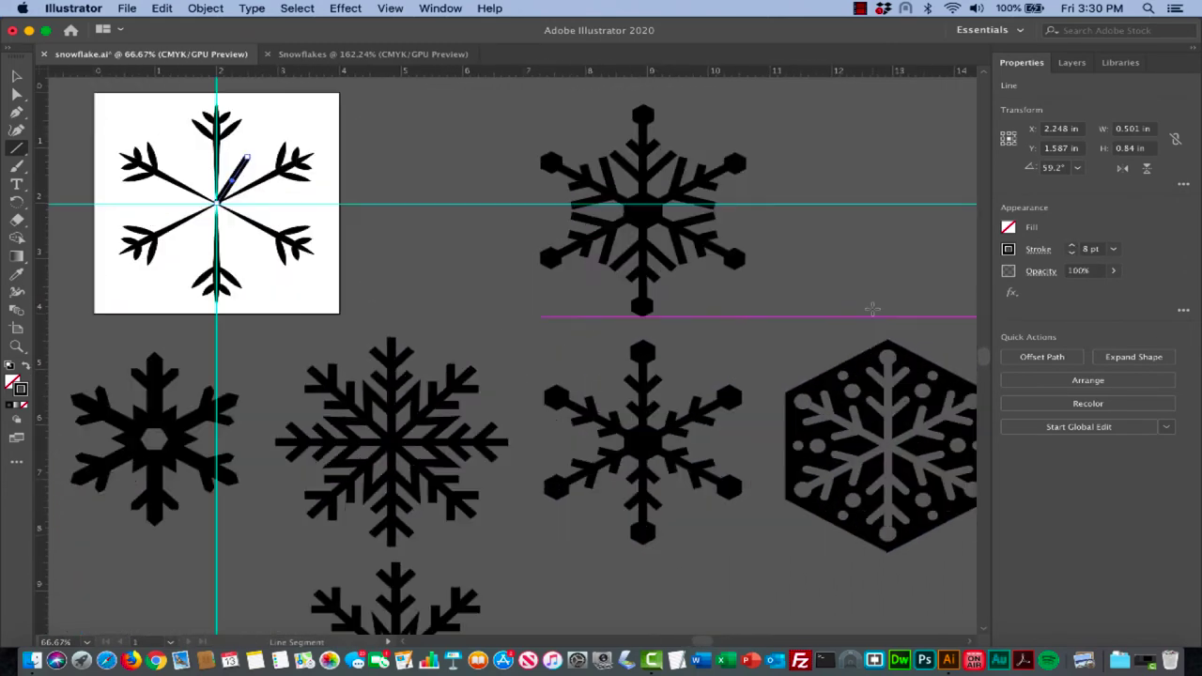
key(super+plus)
key(super+plus)
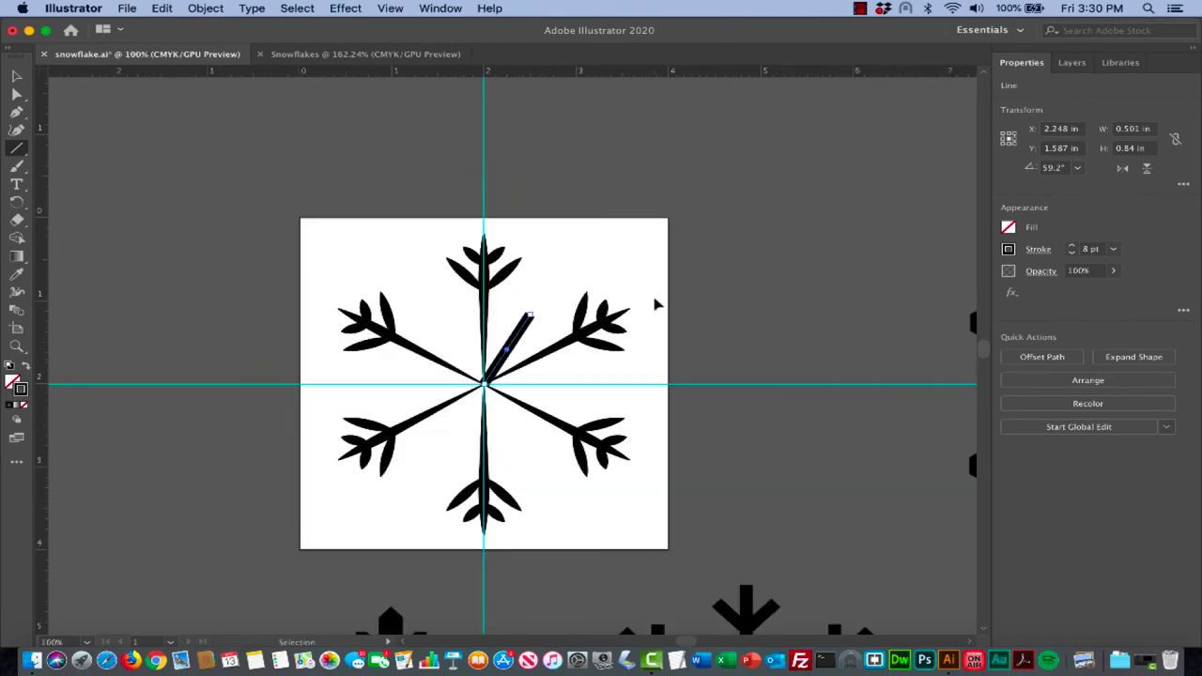
scroll(648, 298, down, 2)
scroll(648, 298, left, 2)
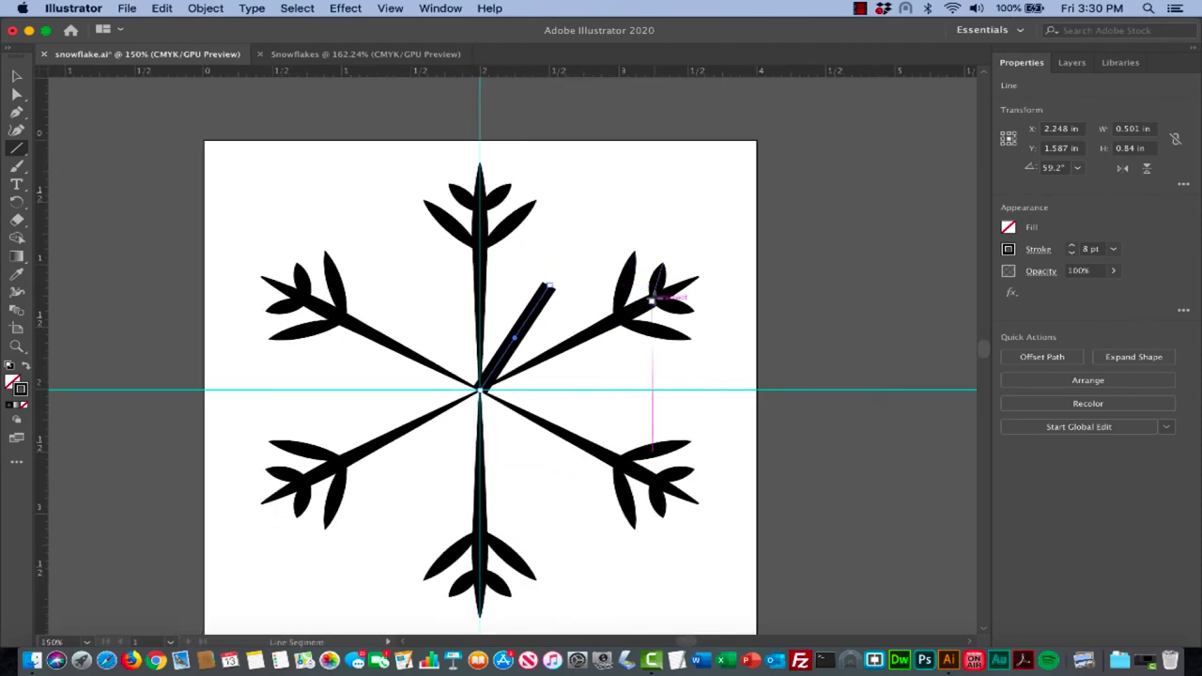
Reduce the spike's stroke to 5 pt and apply Width Profile 6 so it tapers to points
click(1071, 253)
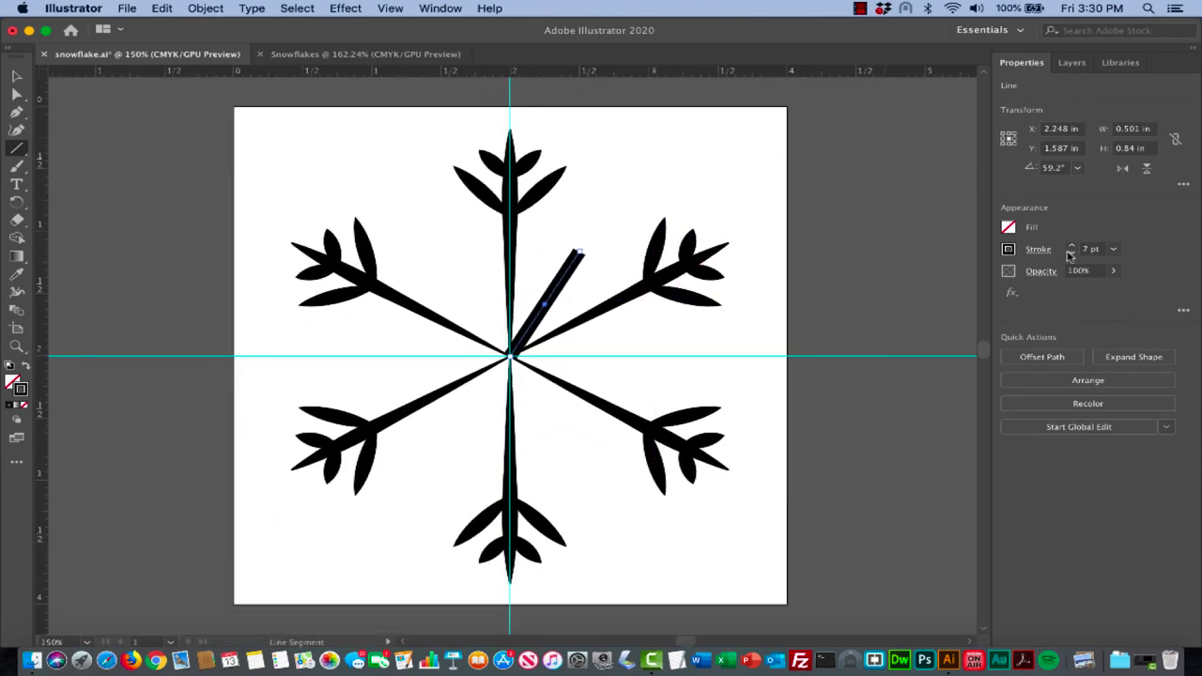
click(1071, 253)
click(1071, 253)
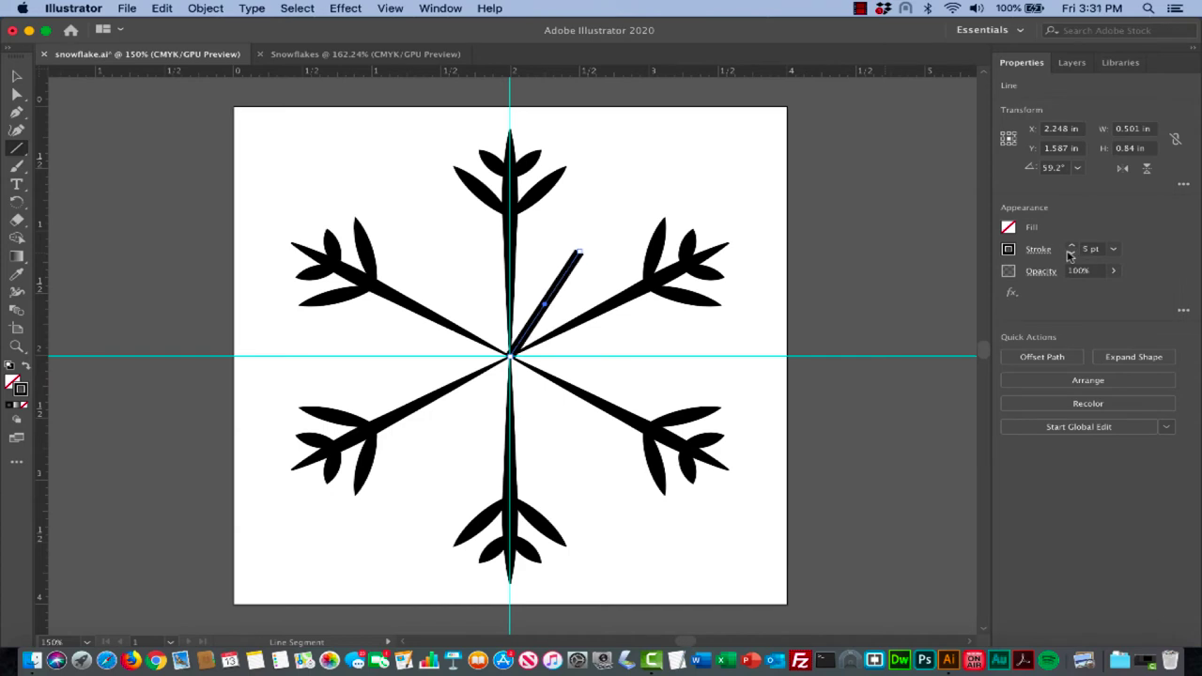
click(1039, 249)
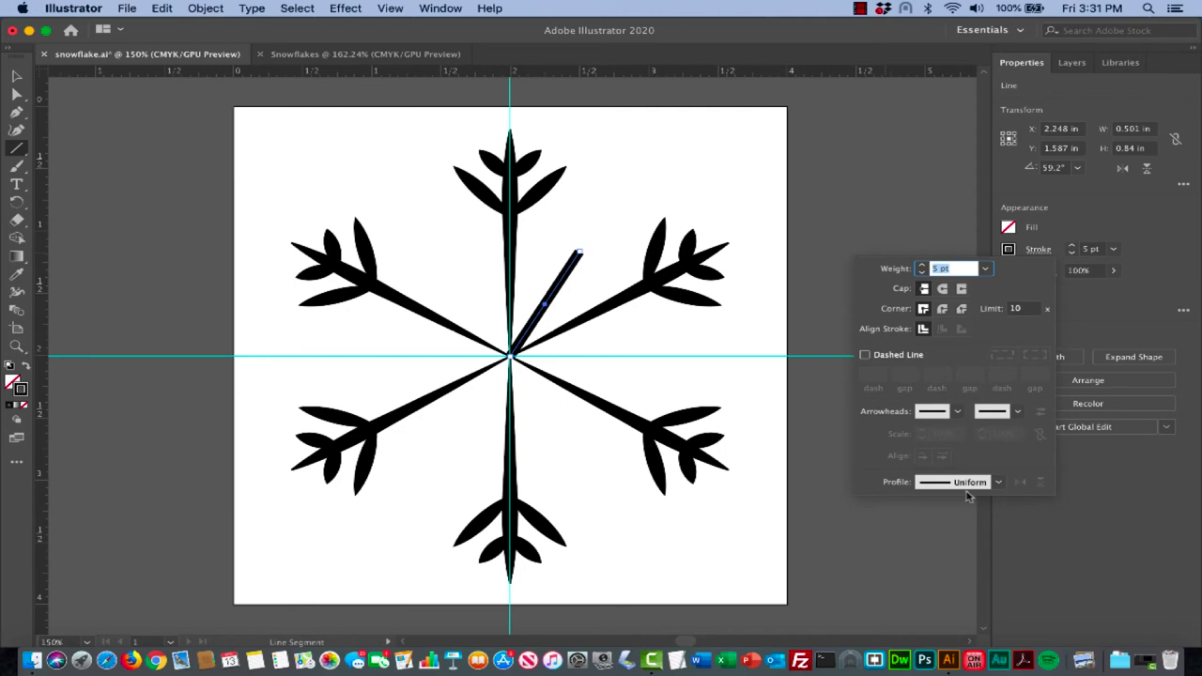
click(1000, 482)
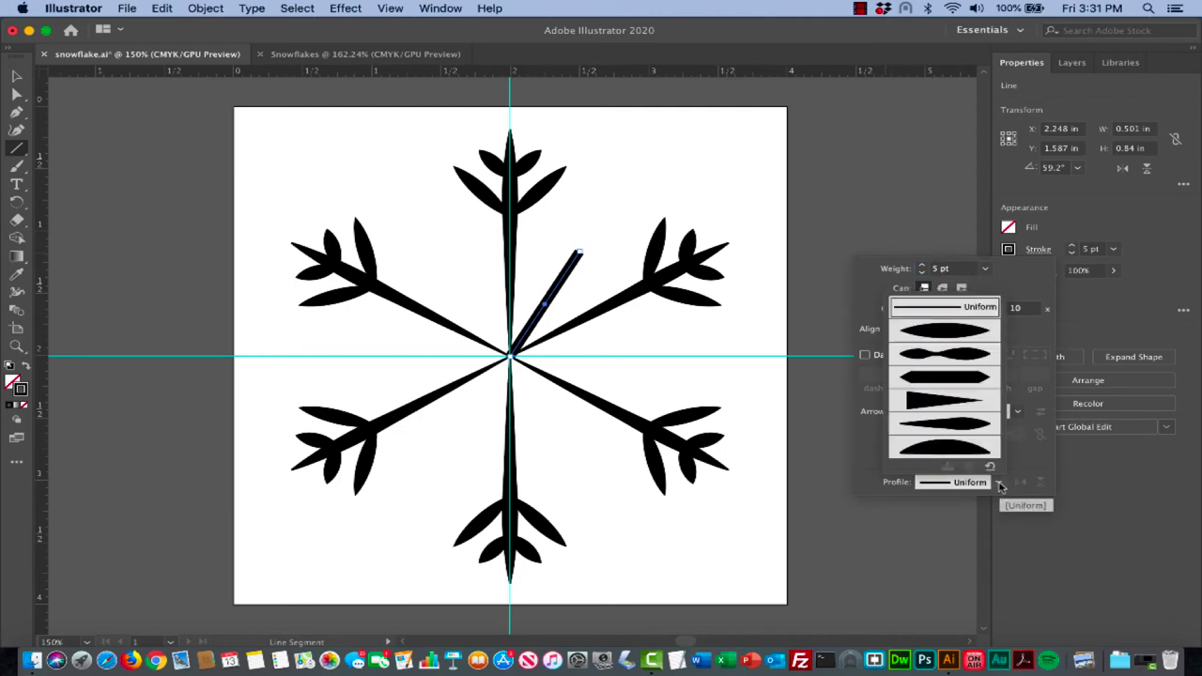
click(969, 425)
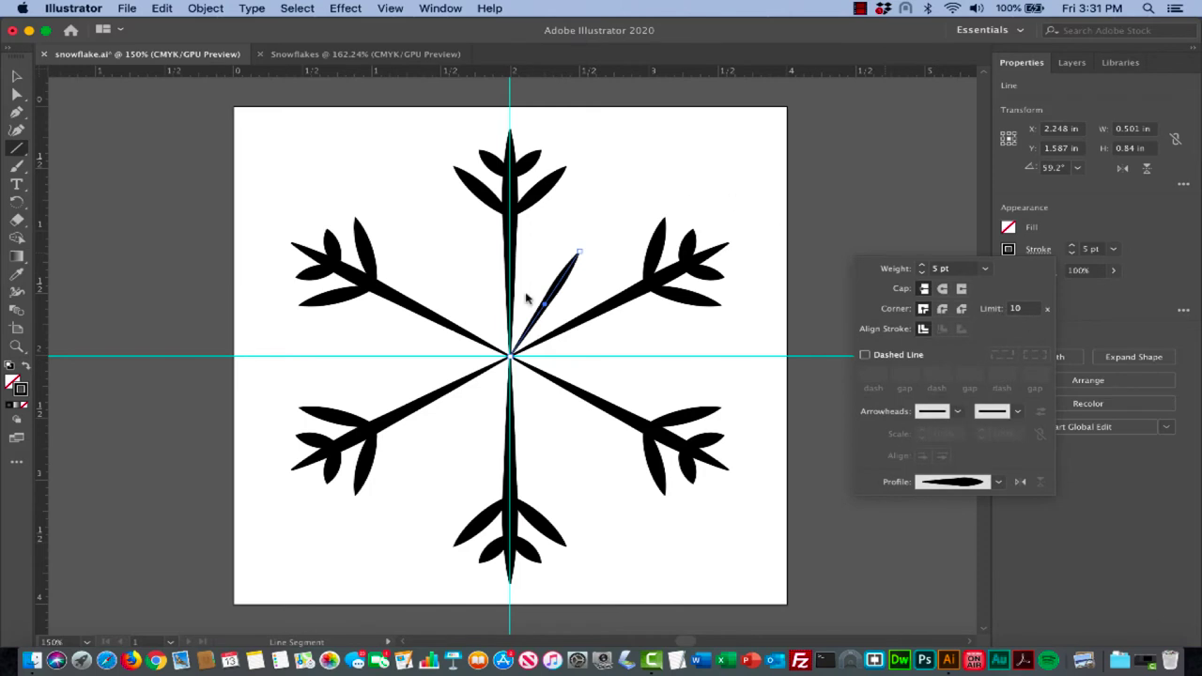
key(Escape)
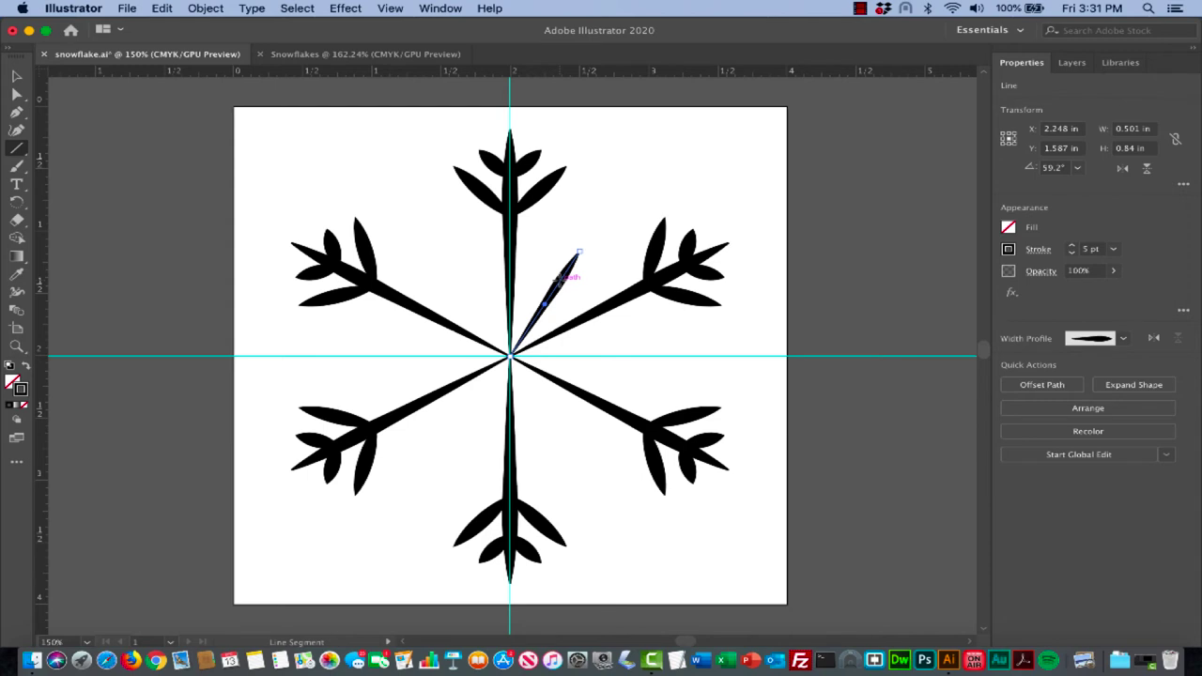
Draw a short horizontal branch line pointing right from the spike
drag(564, 279, 602, 277)
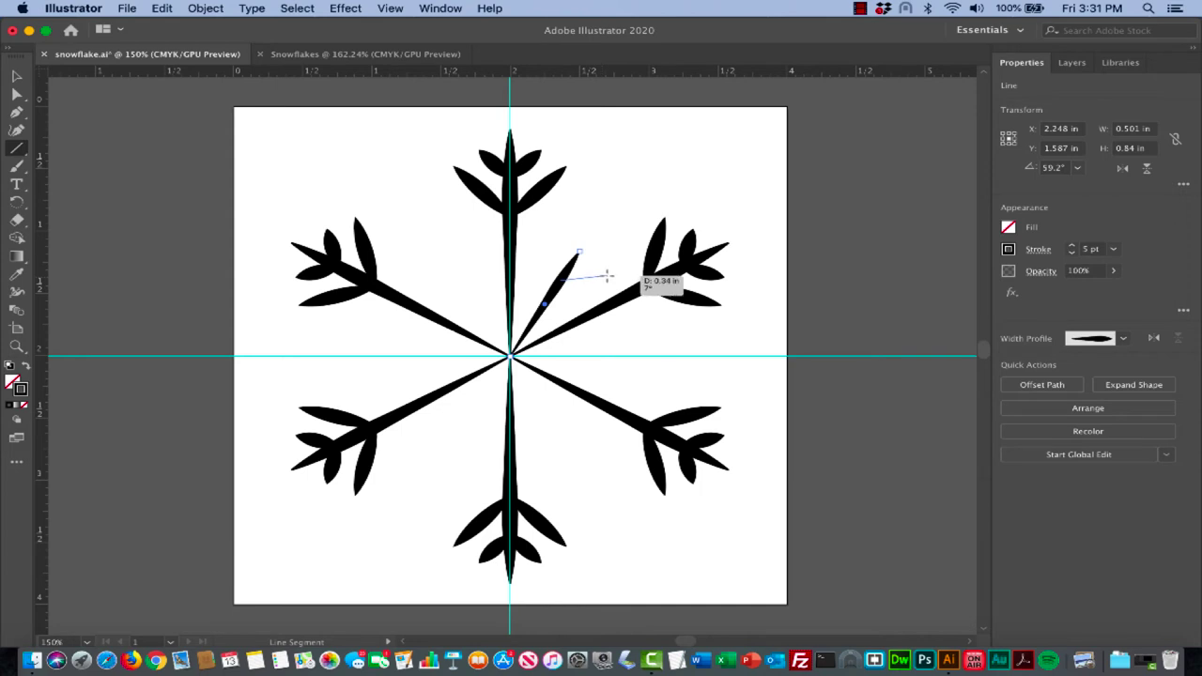
mouse_move(607, 275)
mouse_down()
mouse_move(607, 264)
mouse_move(601, 277)
mouse_up()
drag(609, 279, 602, 280)
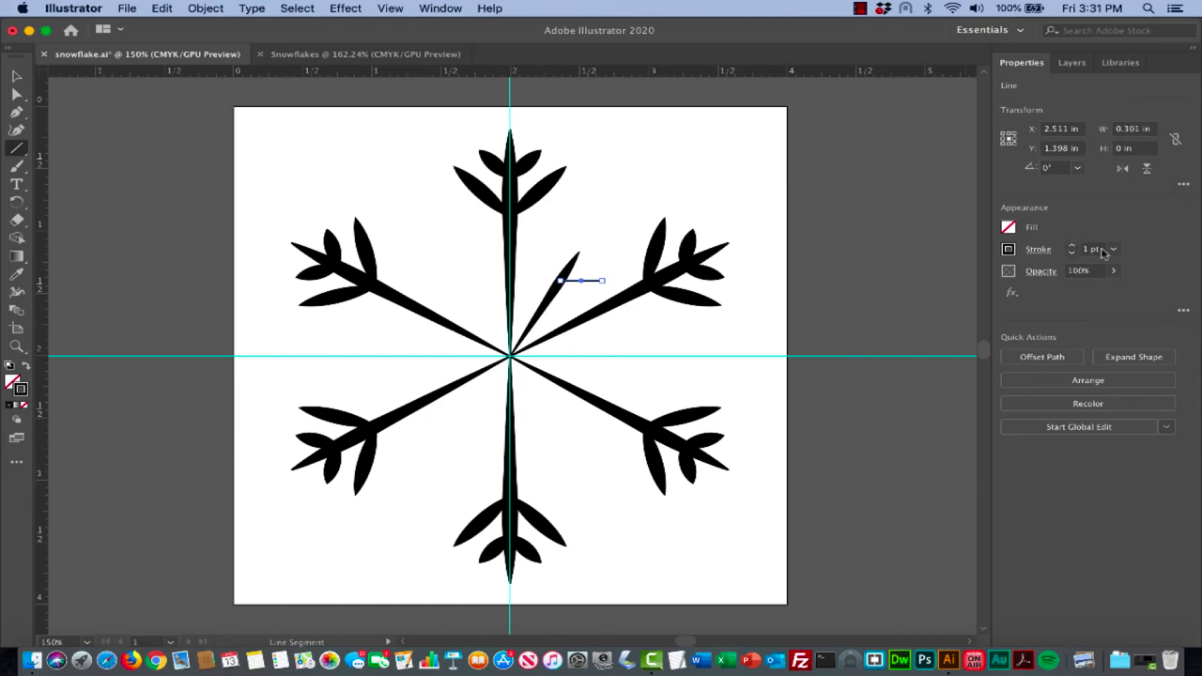
Give the branch line a 5 pt stroke with the Width Profile 1 lens taper
click(1072, 246)
click(1072, 247)
click(1072, 246)
click(1072, 246)
click(1043, 252)
click(998, 482)
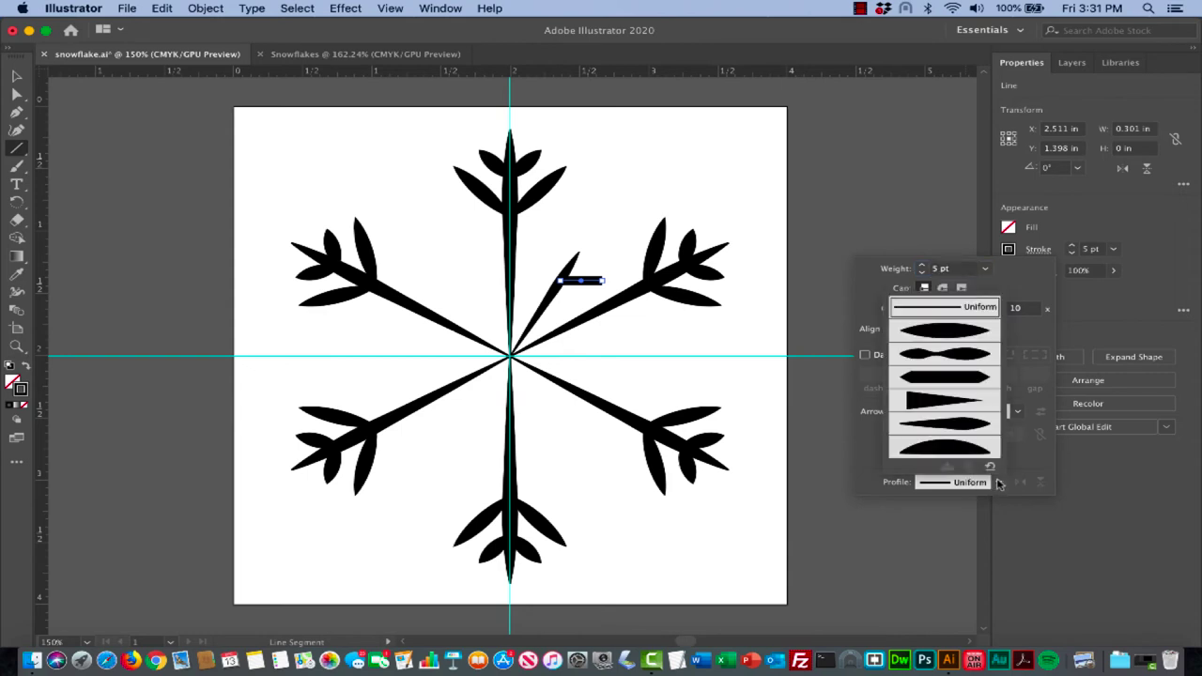
click(948, 333)
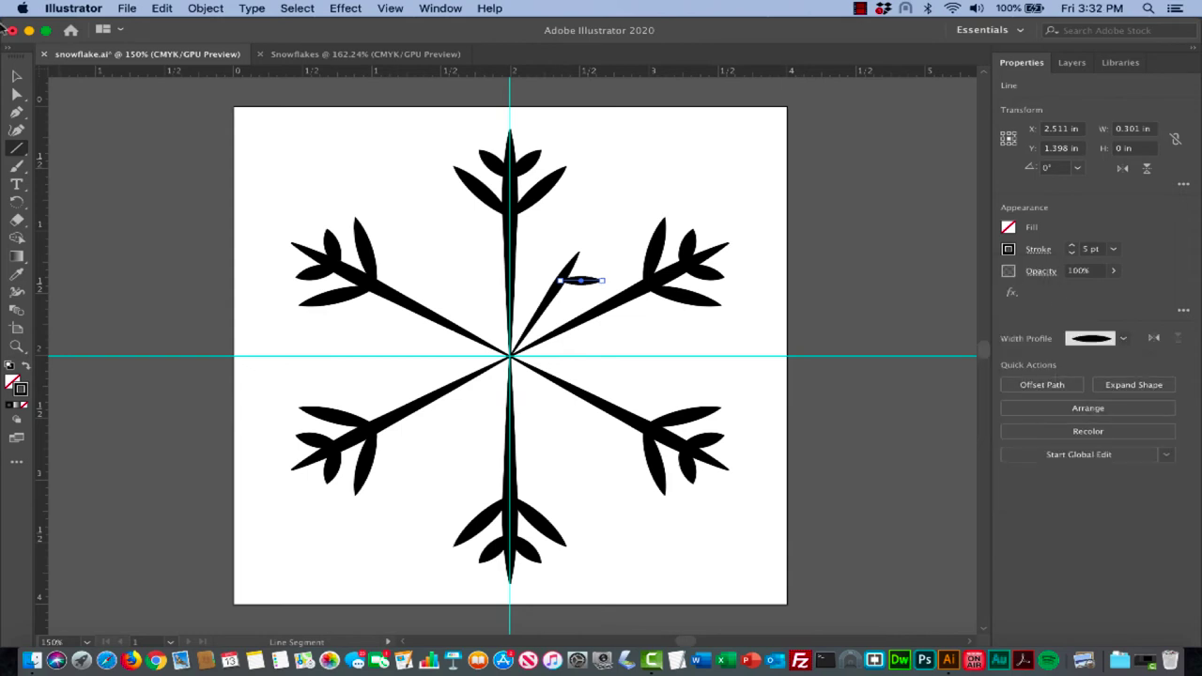
Reselect the small branch line with the Selection tool
click(17, 75)
click(597, 238)
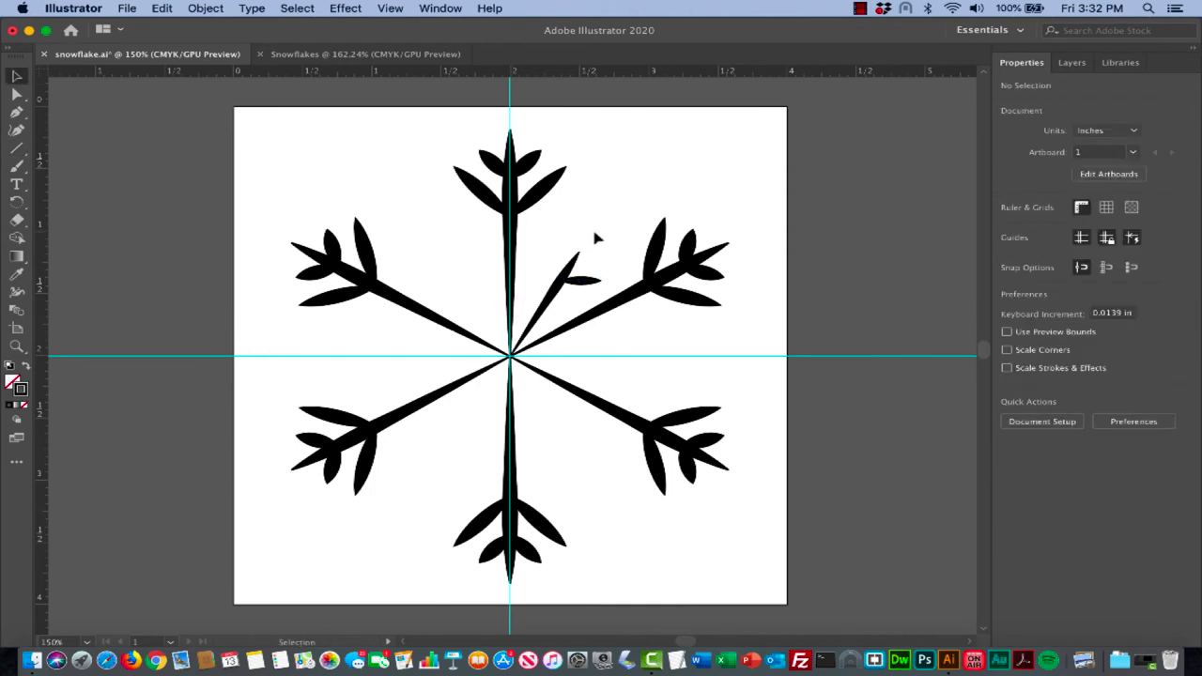
click(582, 281)
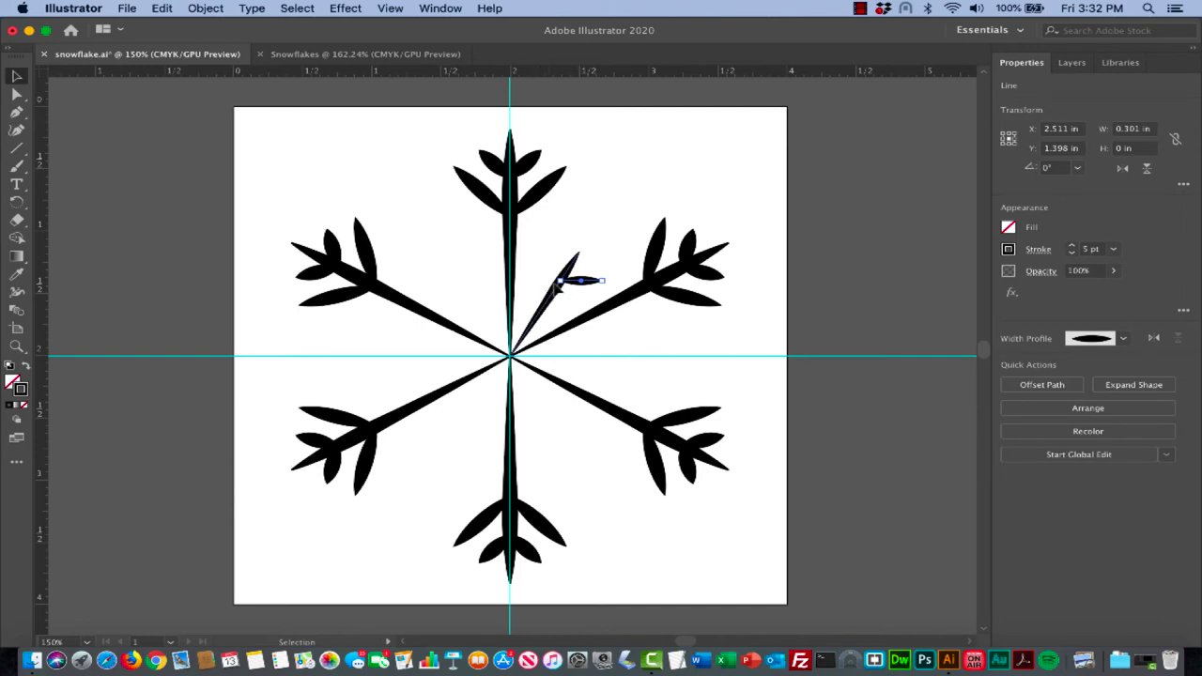
key(o)
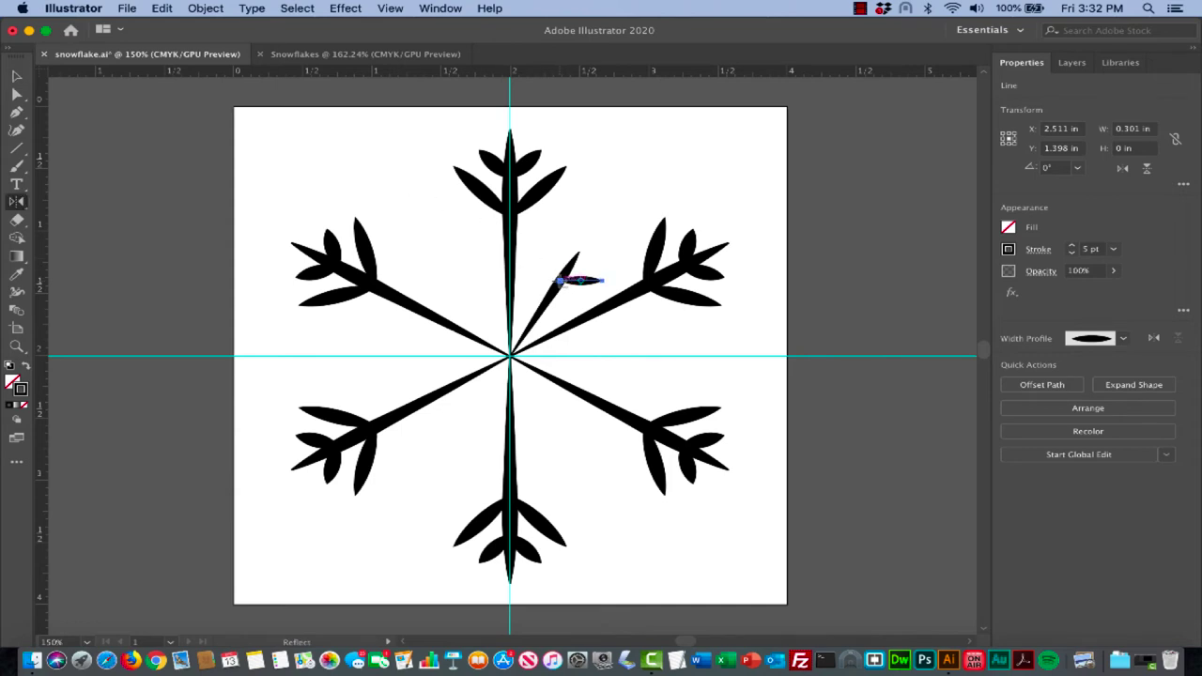
Try a vertical mirror copy of the branch, then undo it
alt+click(560, 280)
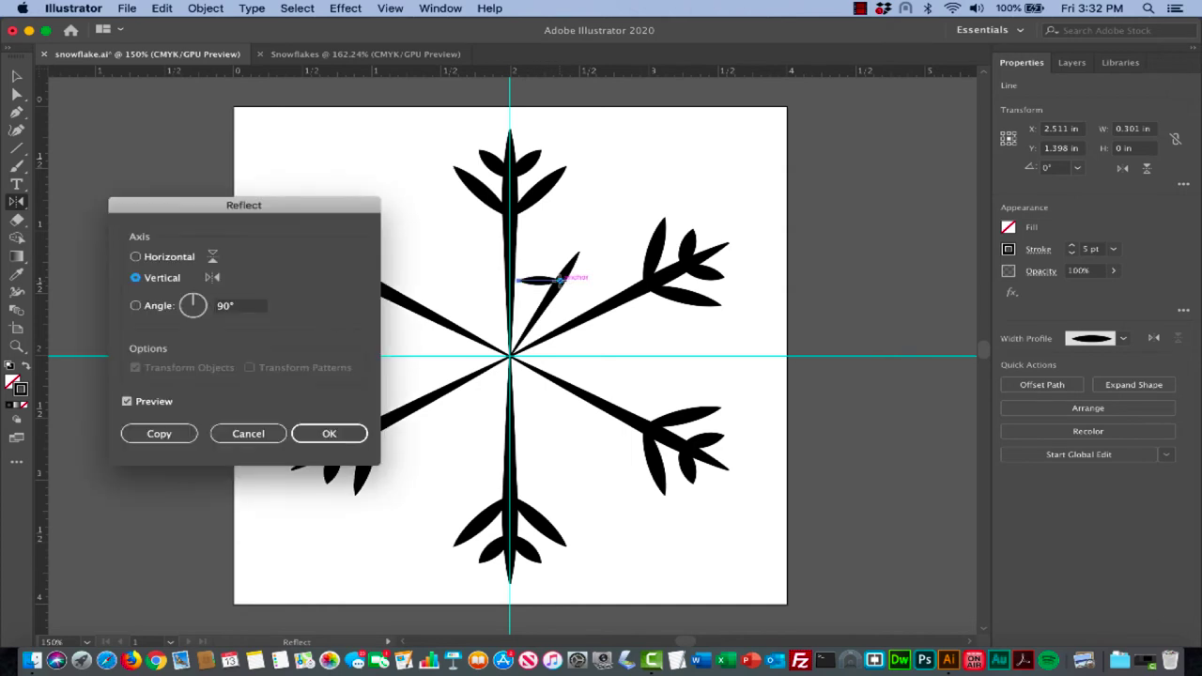
click(164, 433)
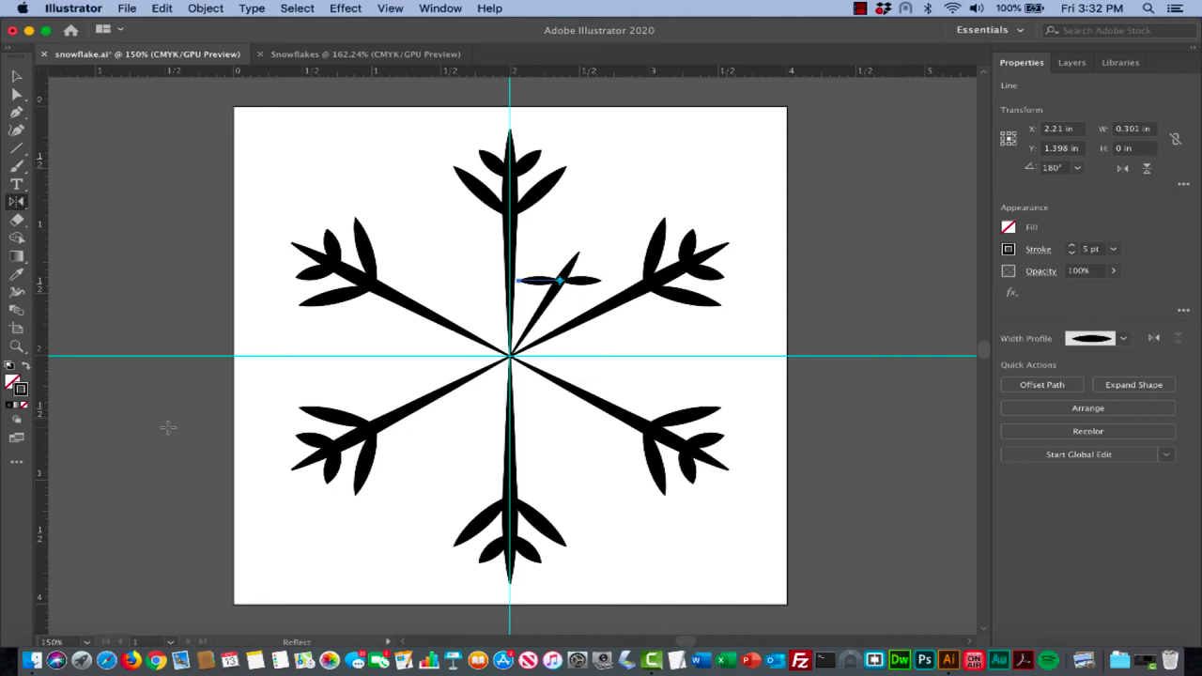
key(v)
key(super+z)
key(o)
Make a 130° rotated copy of the branch around its base
key(r)
alt+click(559, 279)
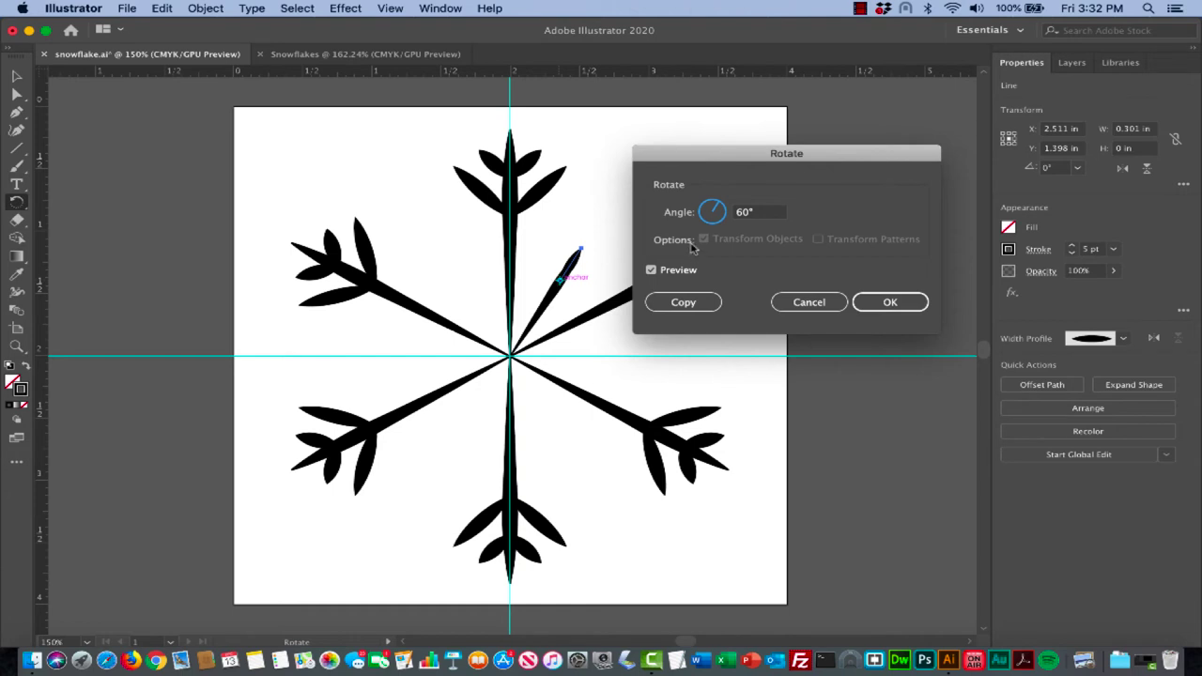
drag(716, 216, 711, 210)
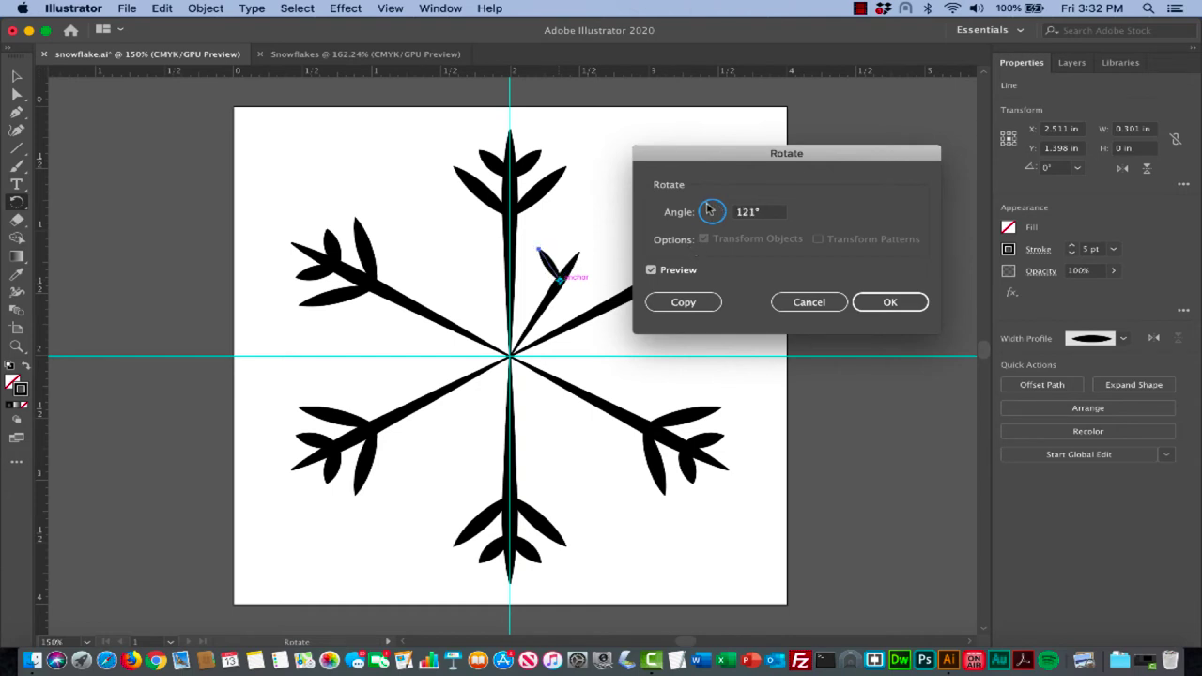
drag(711, 211, 708, 209)
drag(709, 209, 708, 208)
click(684, 303)
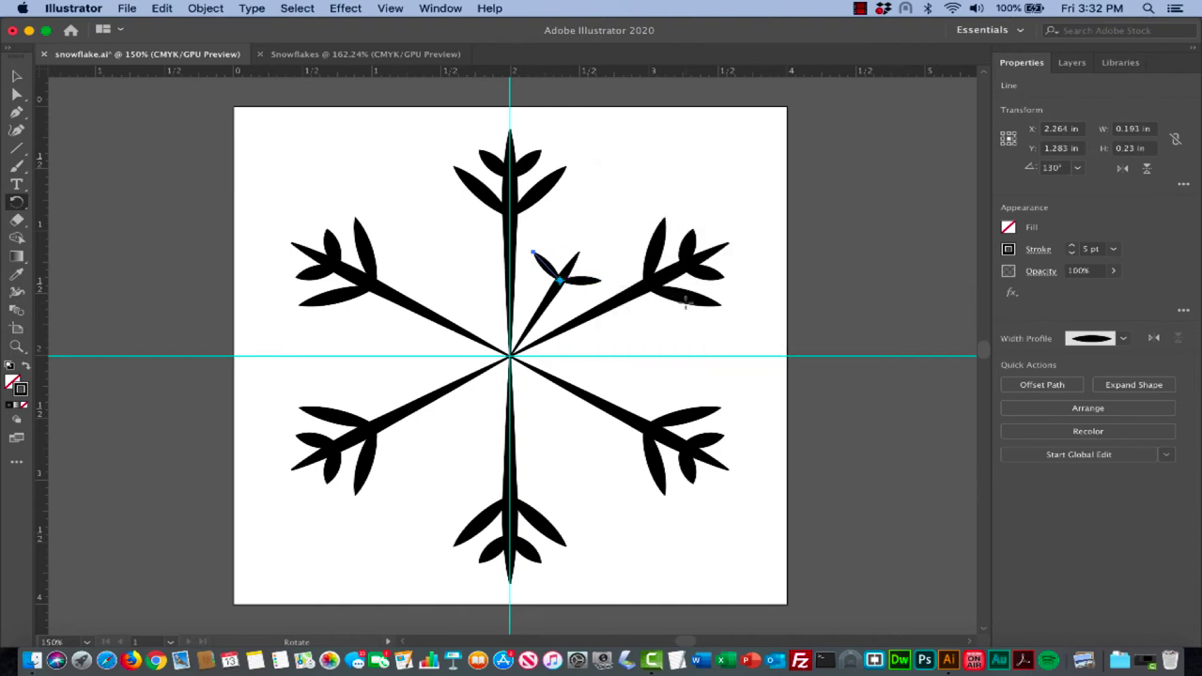
Select the small branch line, return it to its original spot, and deselect
click(16, 75)
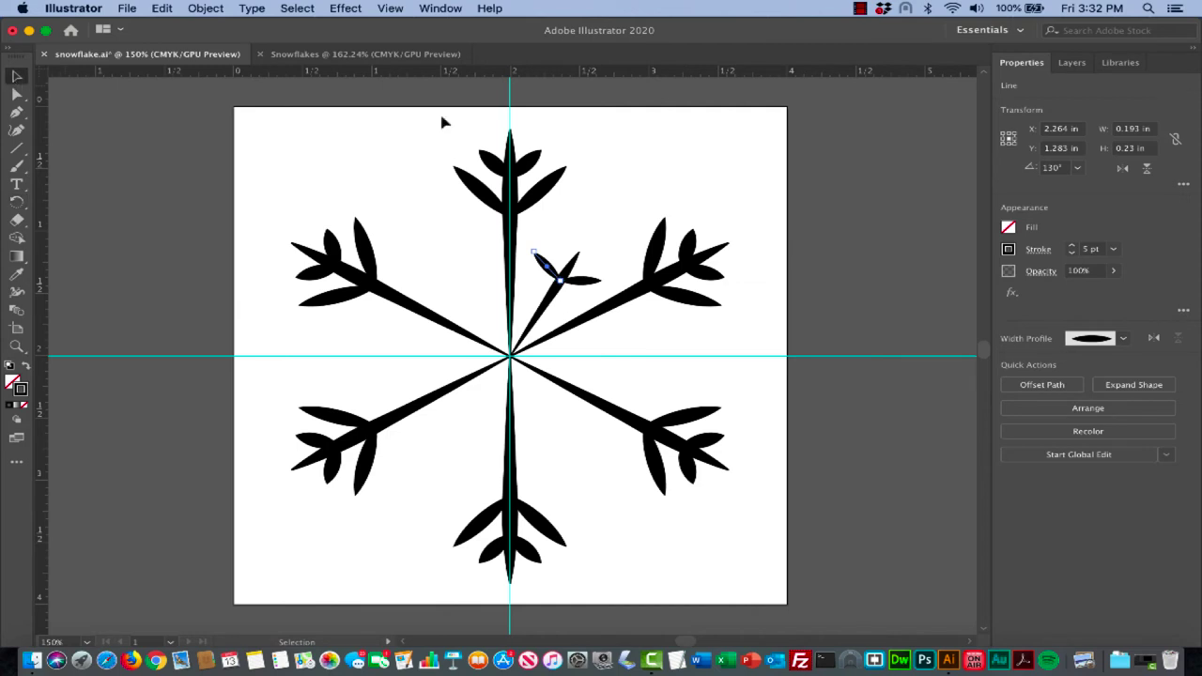
click(634, 191)
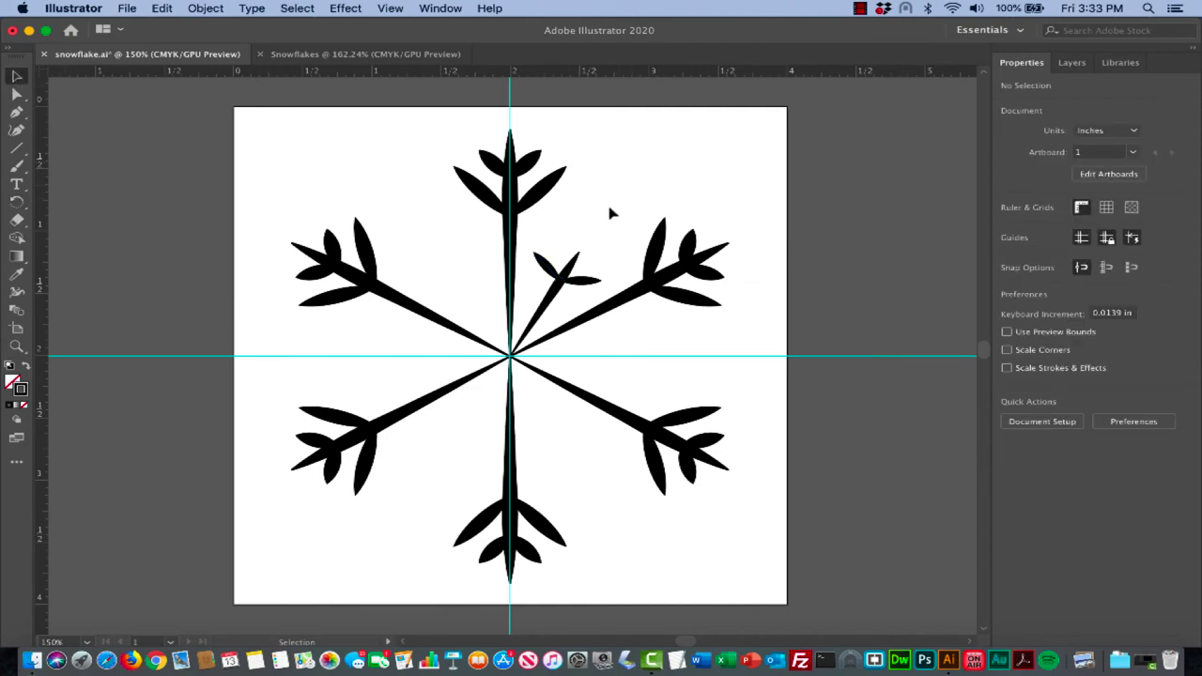
click(585, 281)
mouse_move(584, 281)
mouse_down()
mouse_move(545, 264)
mouse_move(591, 300)
mouse_move(585, 282)
mouse_up()
click(550, 267)
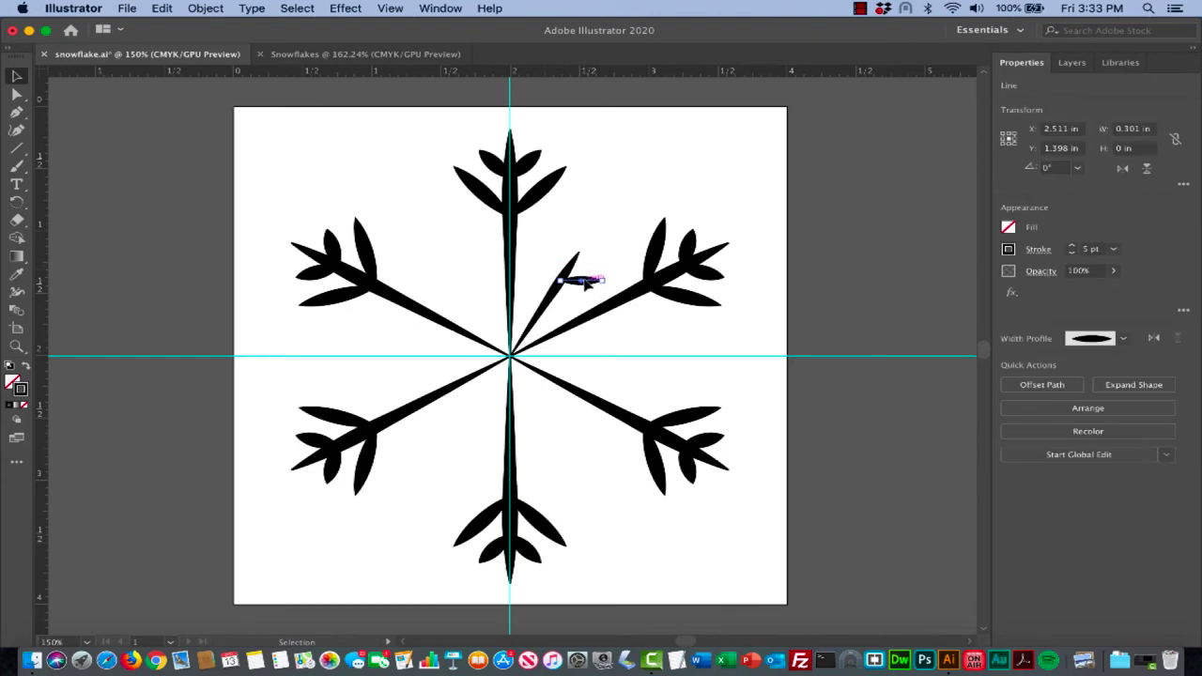
click(585, 284)
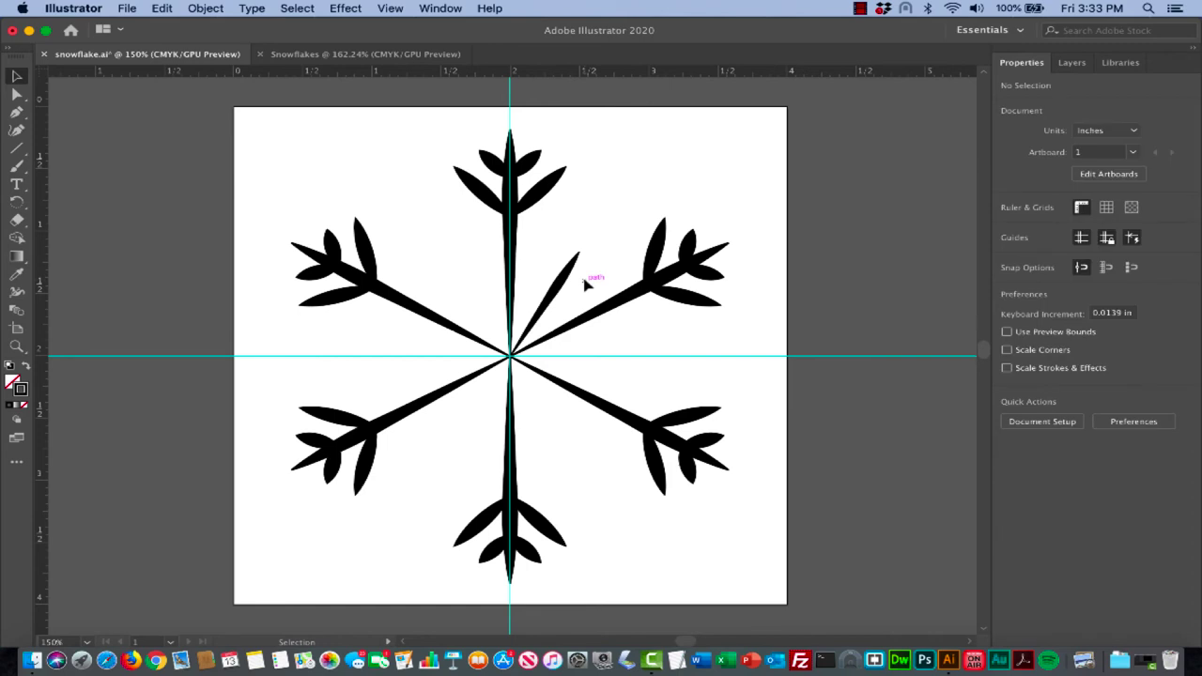
Draw a short branch line angled at about 10° from the spike
click(17, 147)
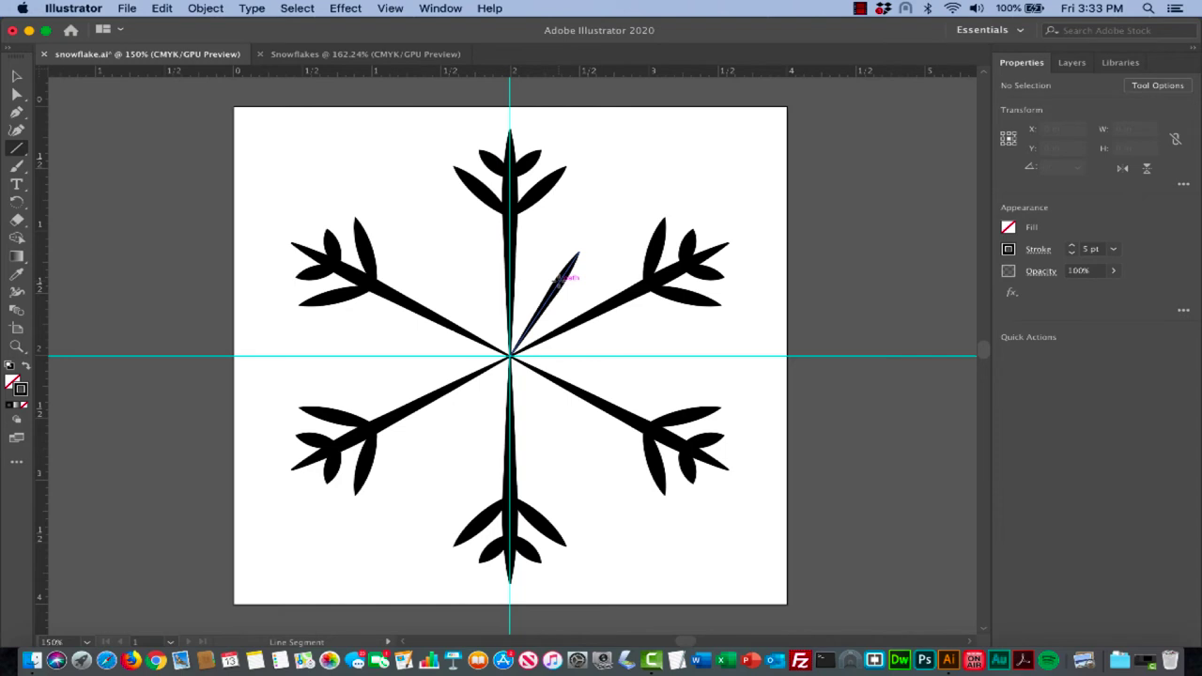
drag(562, 278, 598, 276)
drag(597, 276, 598, 276)
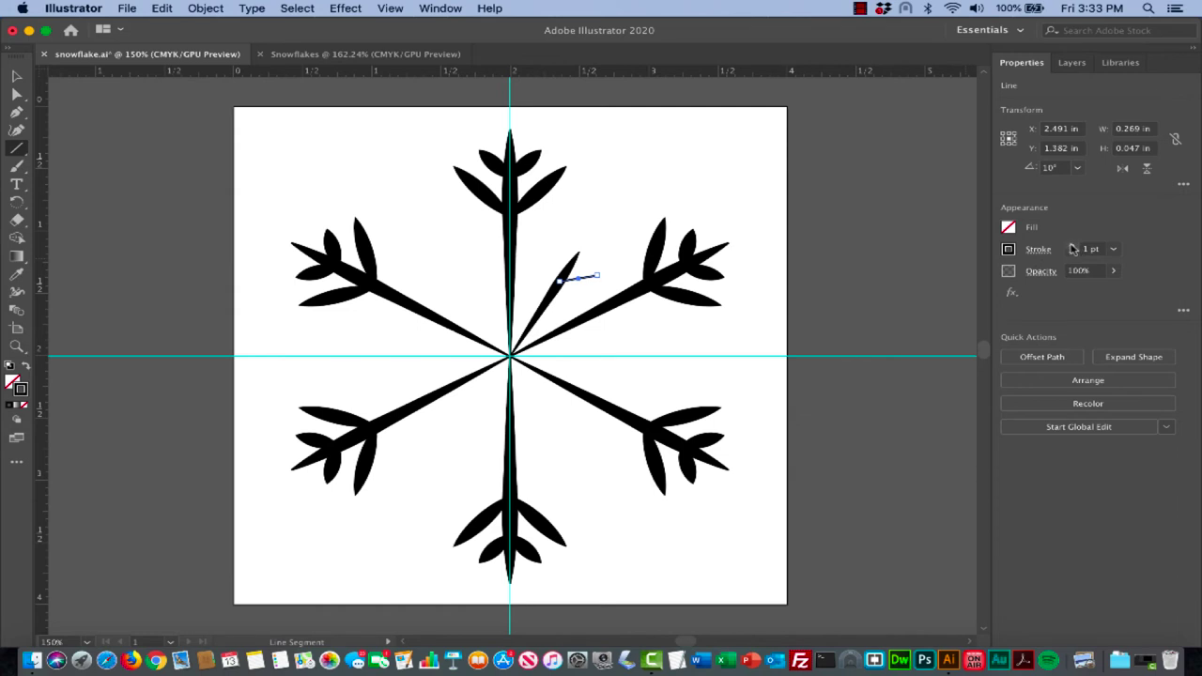
Give the new branch a 5 pt stroke with a lens-shaped width profile
click(1072, 245)
click(1072, 245)
click(1072, 245)
click(1072, 245)
click(1044, 254)
click(997, 483)
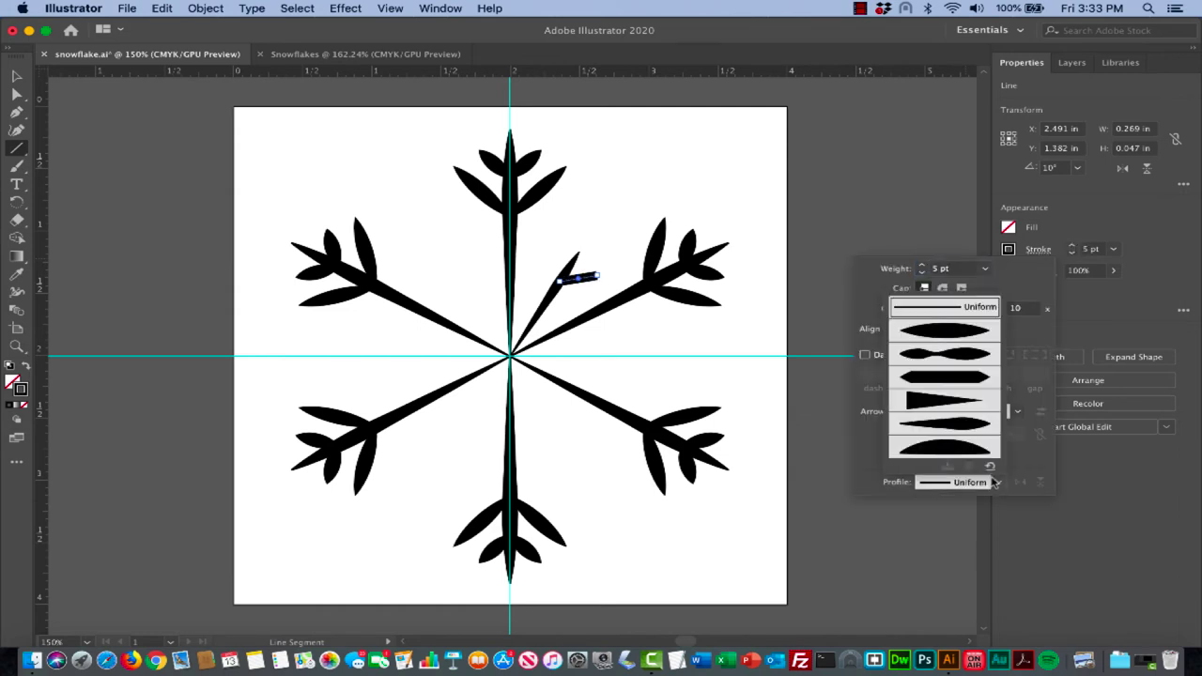
click(955, 338)
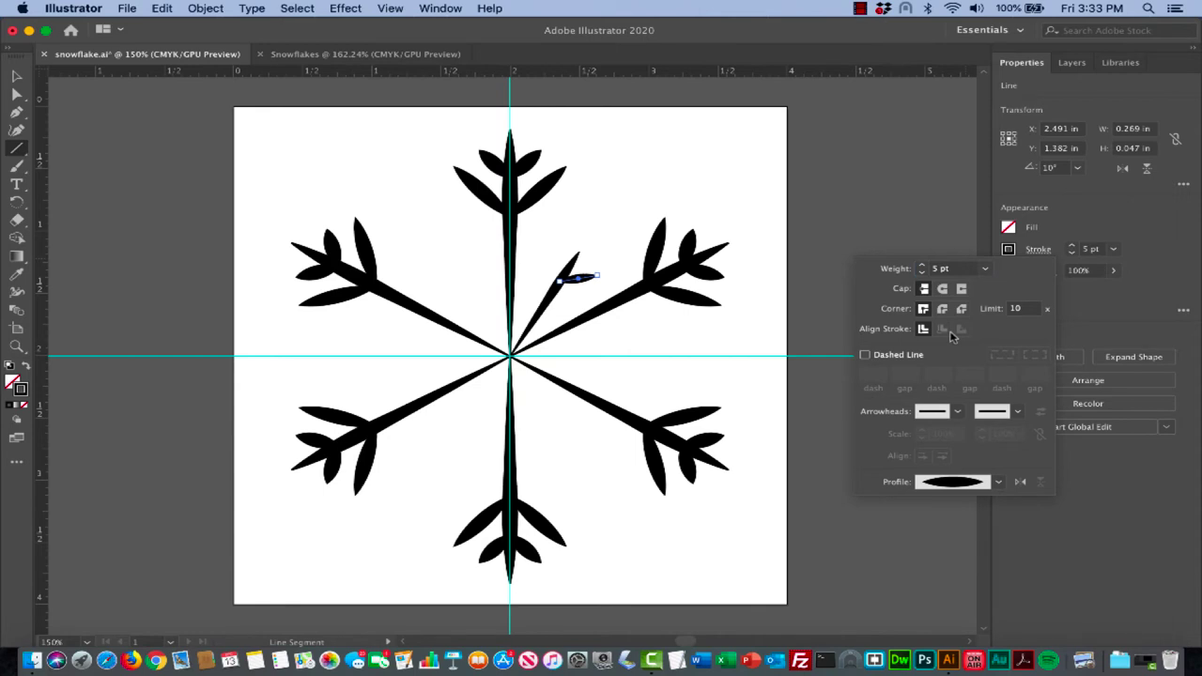
click(14, 72)
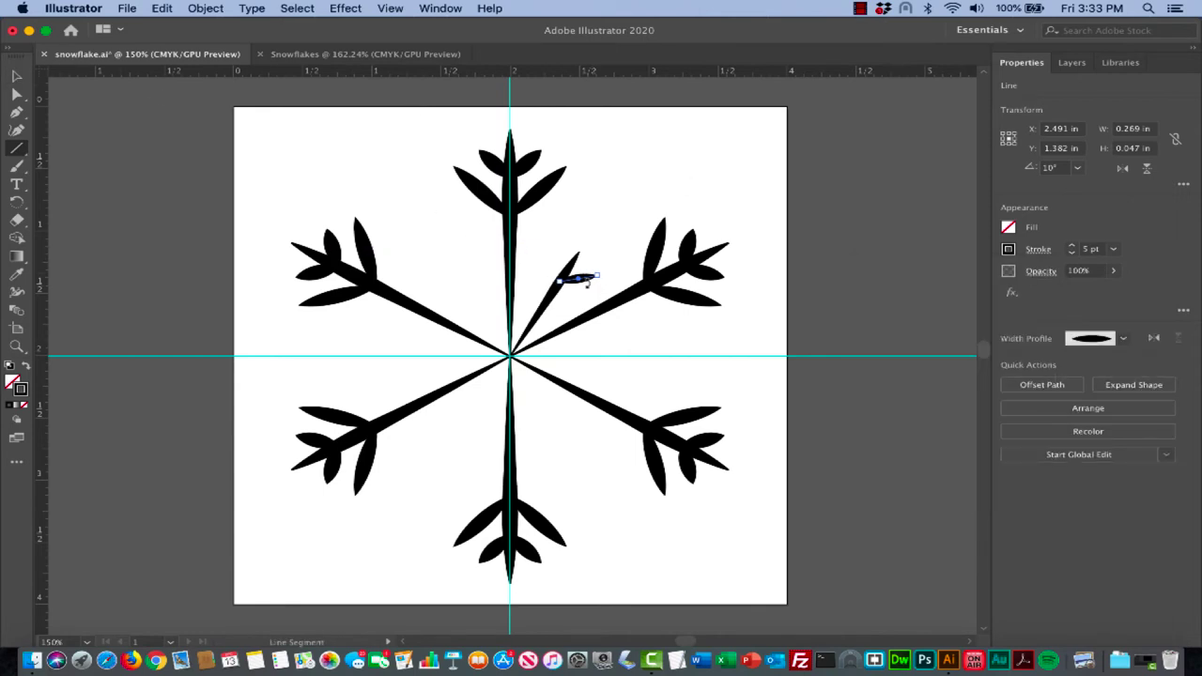
click(16, 75)
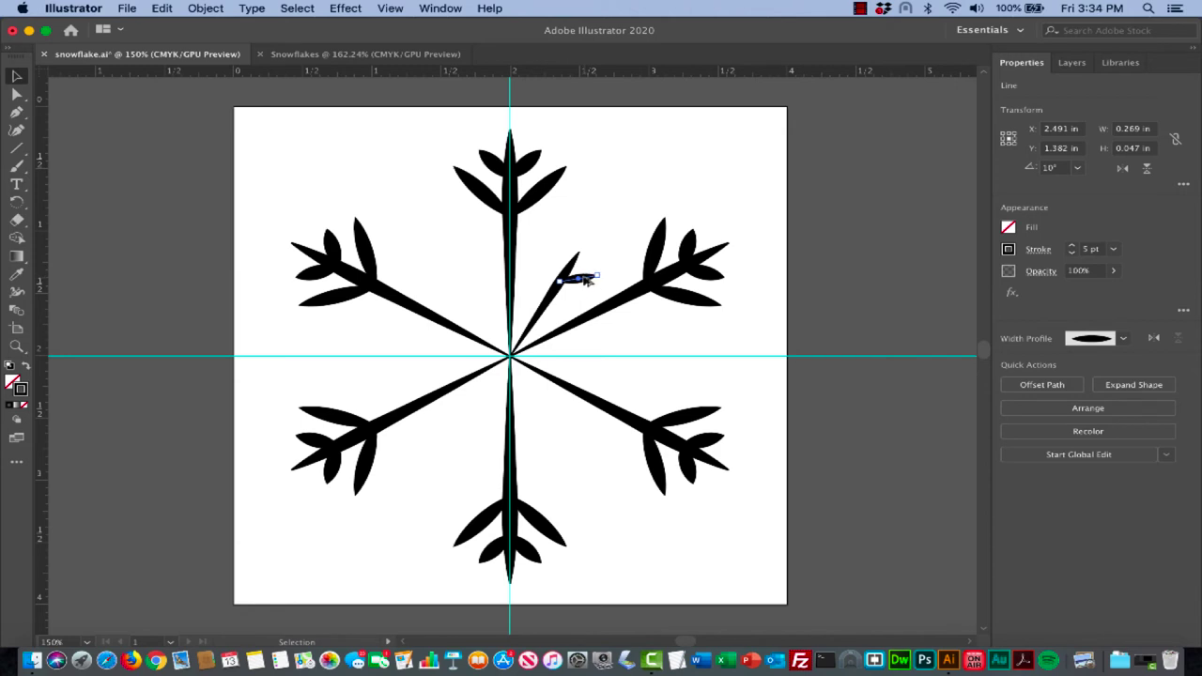
Try moving and flipping the small 10° leaf stroke, then undo it back to its original spot
mouse_move(584, 280)
mouse_down()
mouse_move(556, 256)
mouse_move(571, 260)
mouse_up()
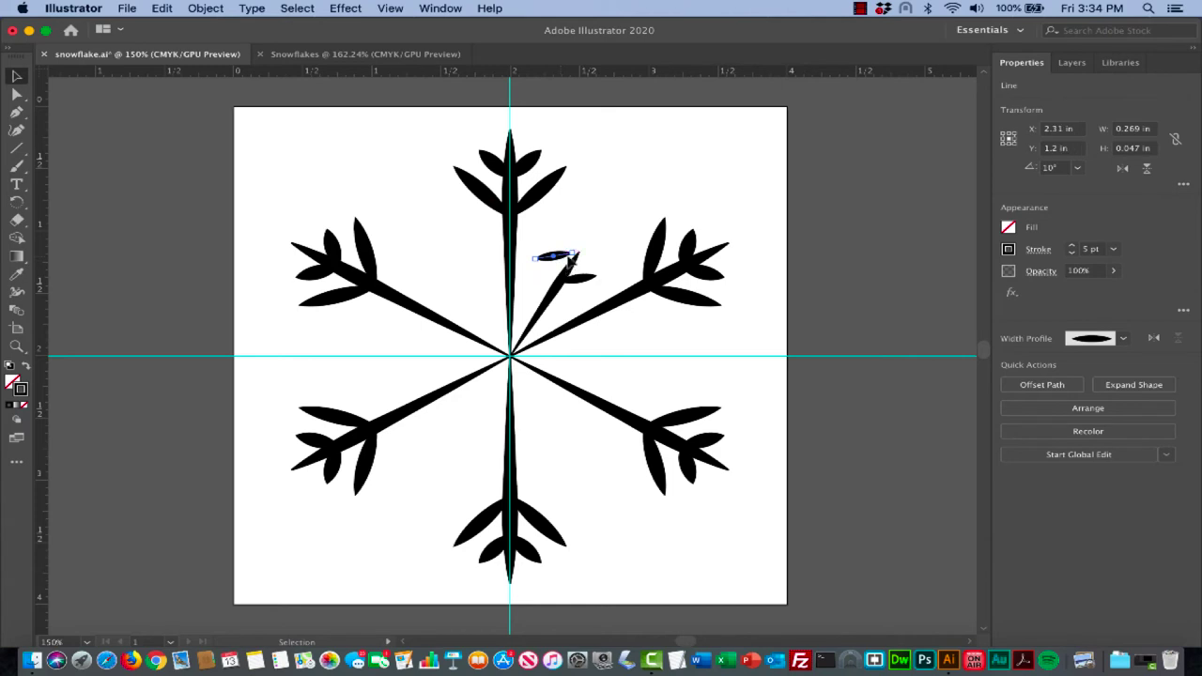
click(1123, 170)
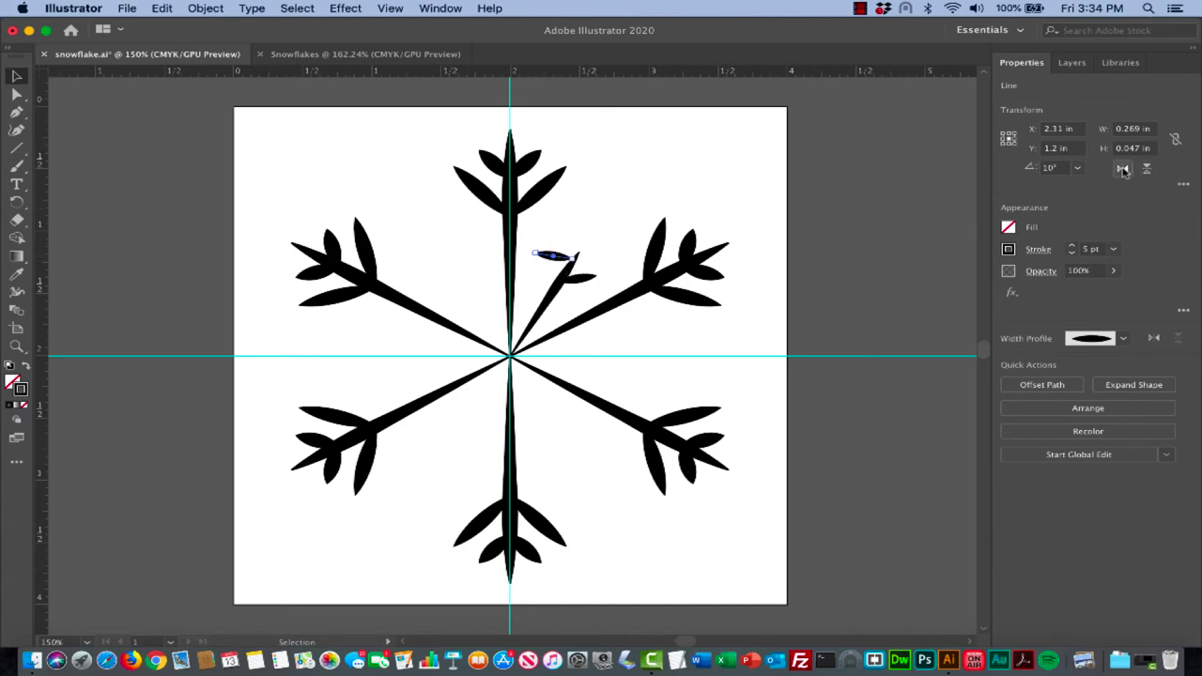
click(1147, 170)
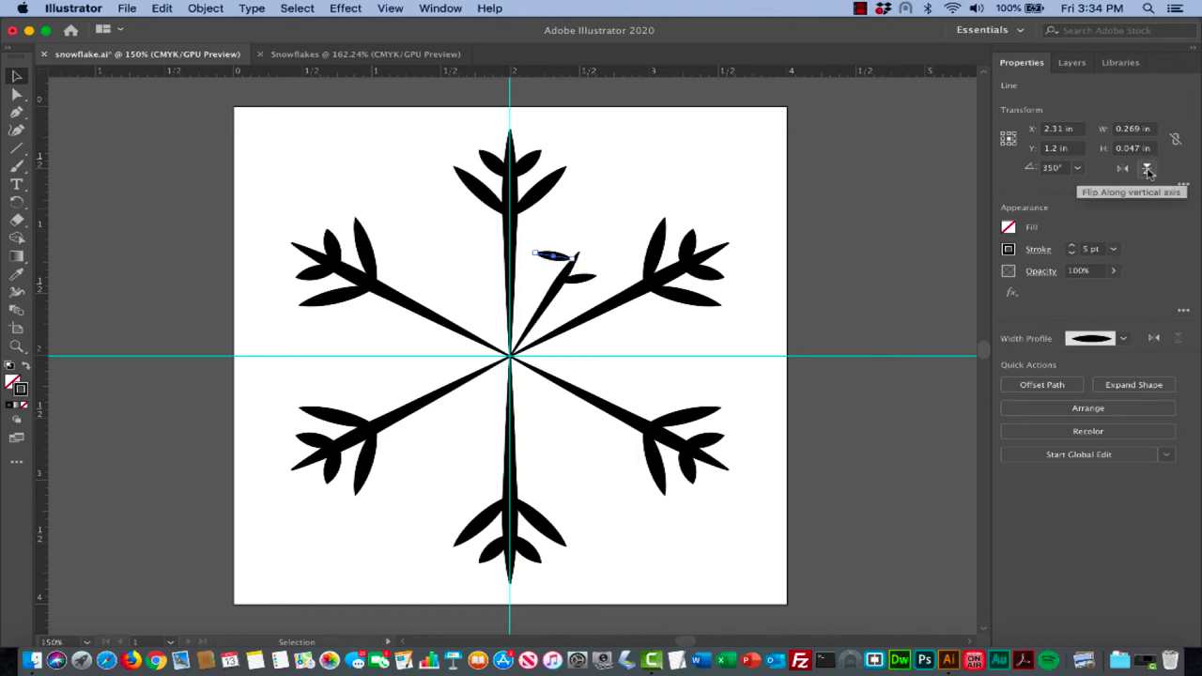
click(1123, 170)
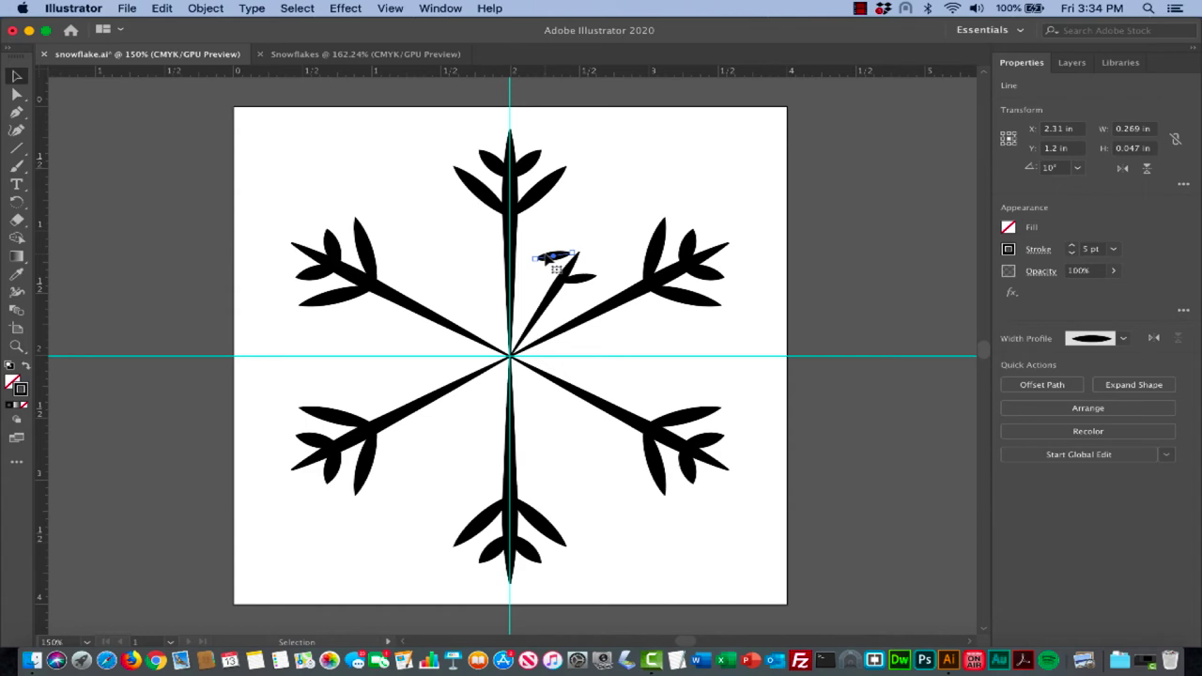
key(Delete)
key(super+z)
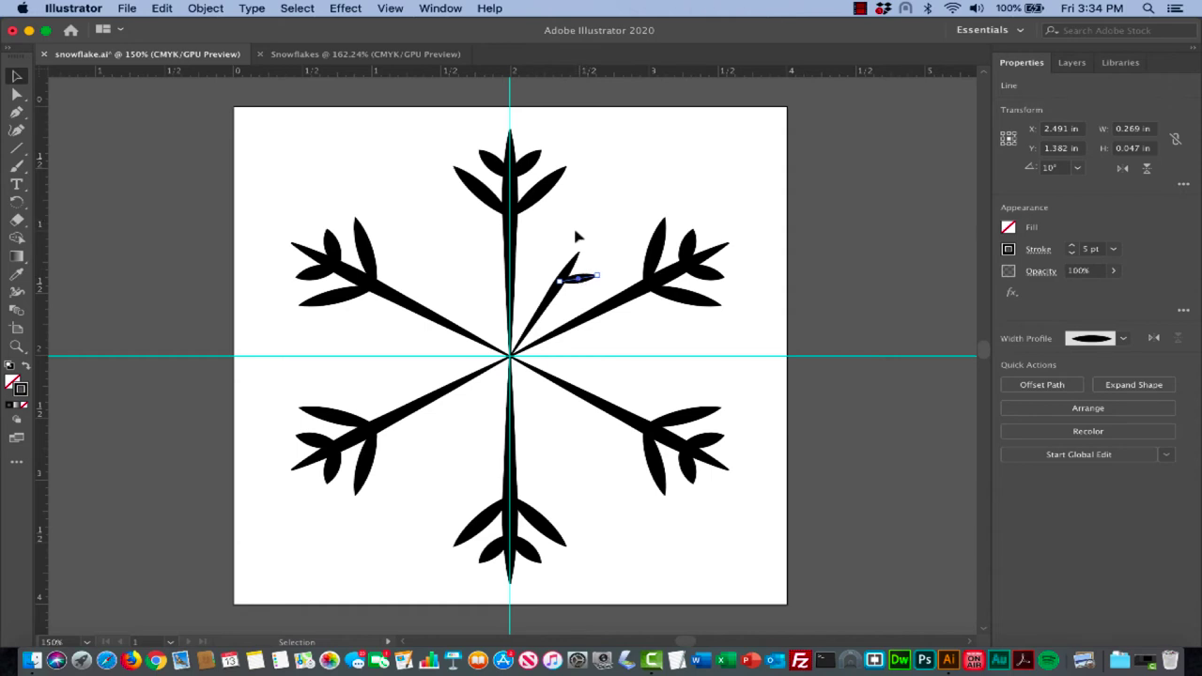
key(r)
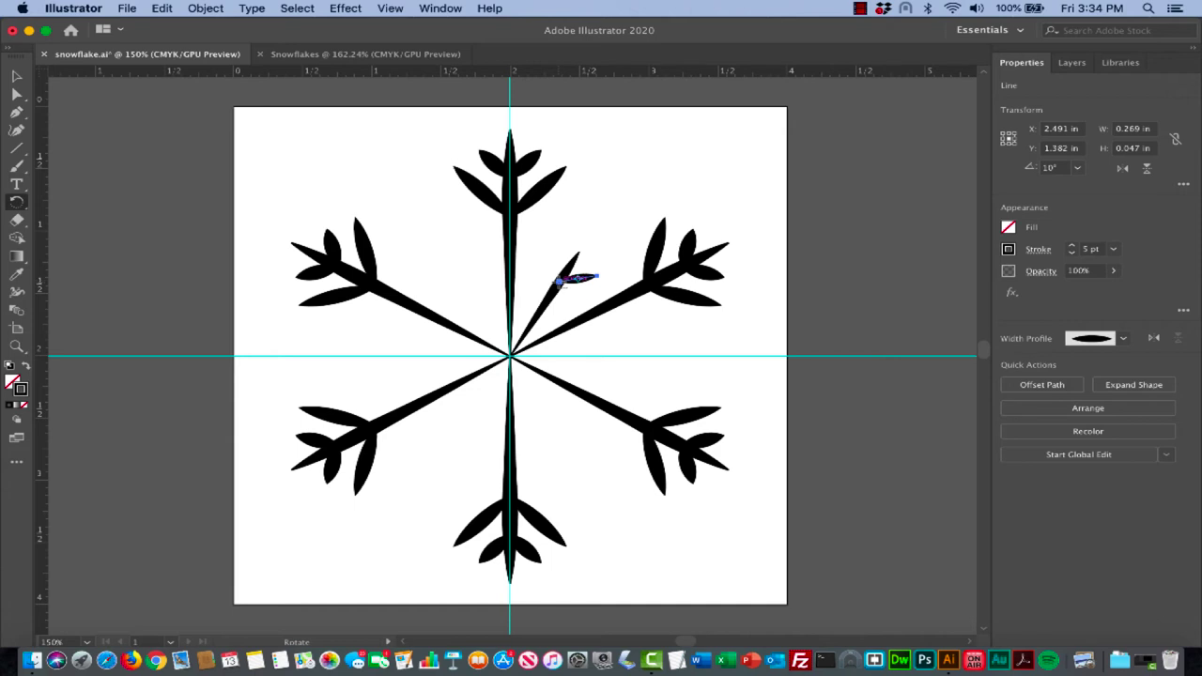
Add a rotated copy of the leaf pivoting on its end, forming a V-shaped leaf pair
alt+click(558, 280)
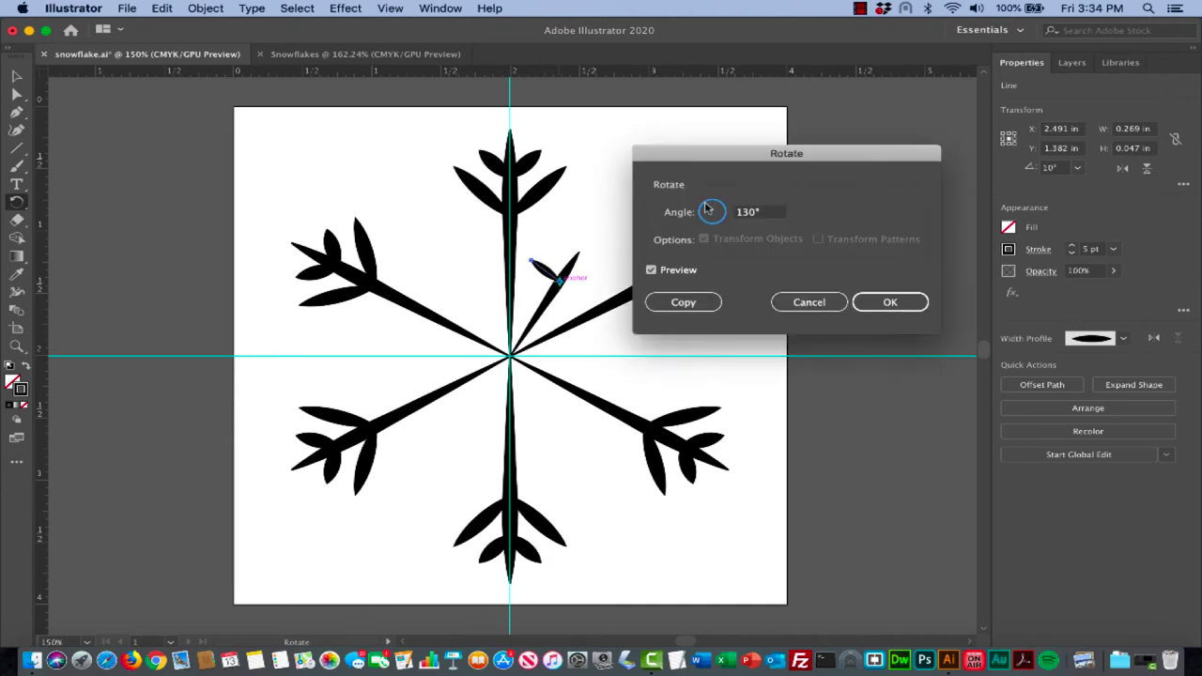
drag(708, 209, 711, 208)
click(683, 302)
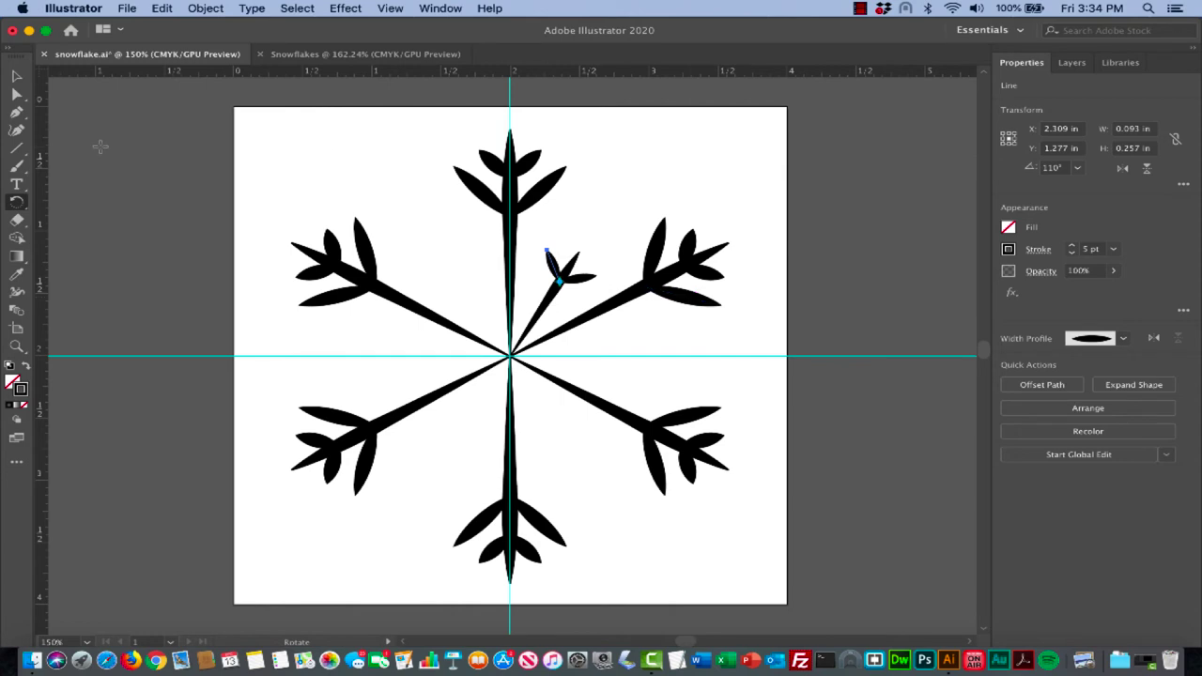
click(15, 77)
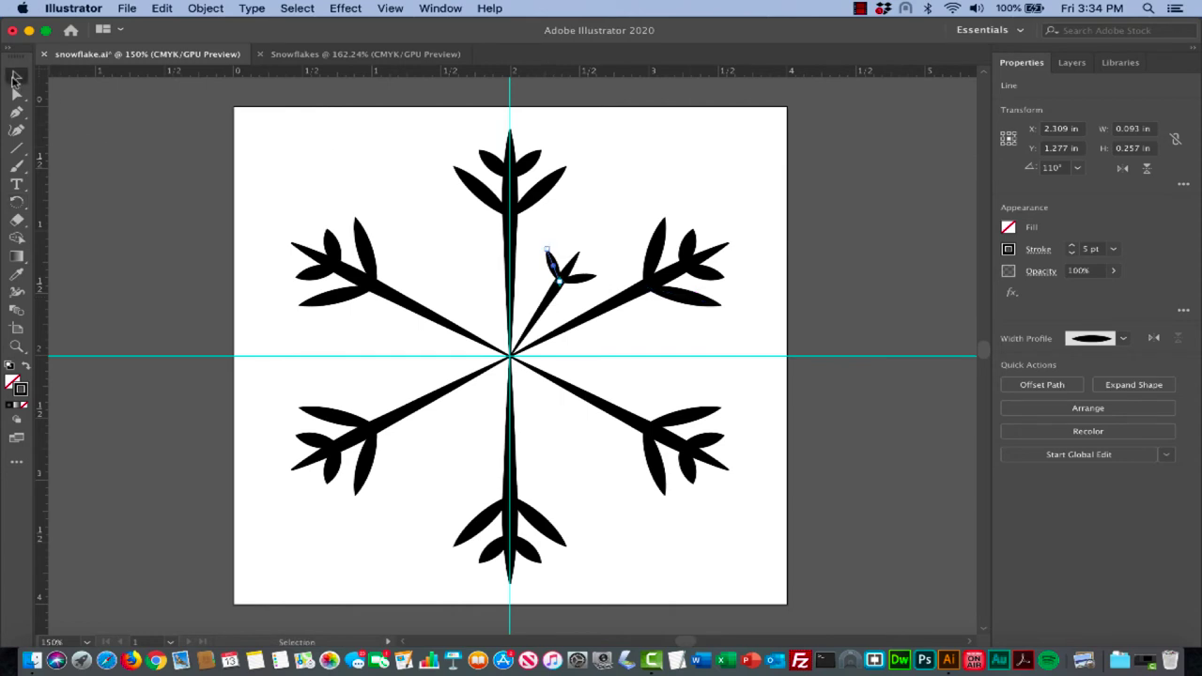
click(586, 218)
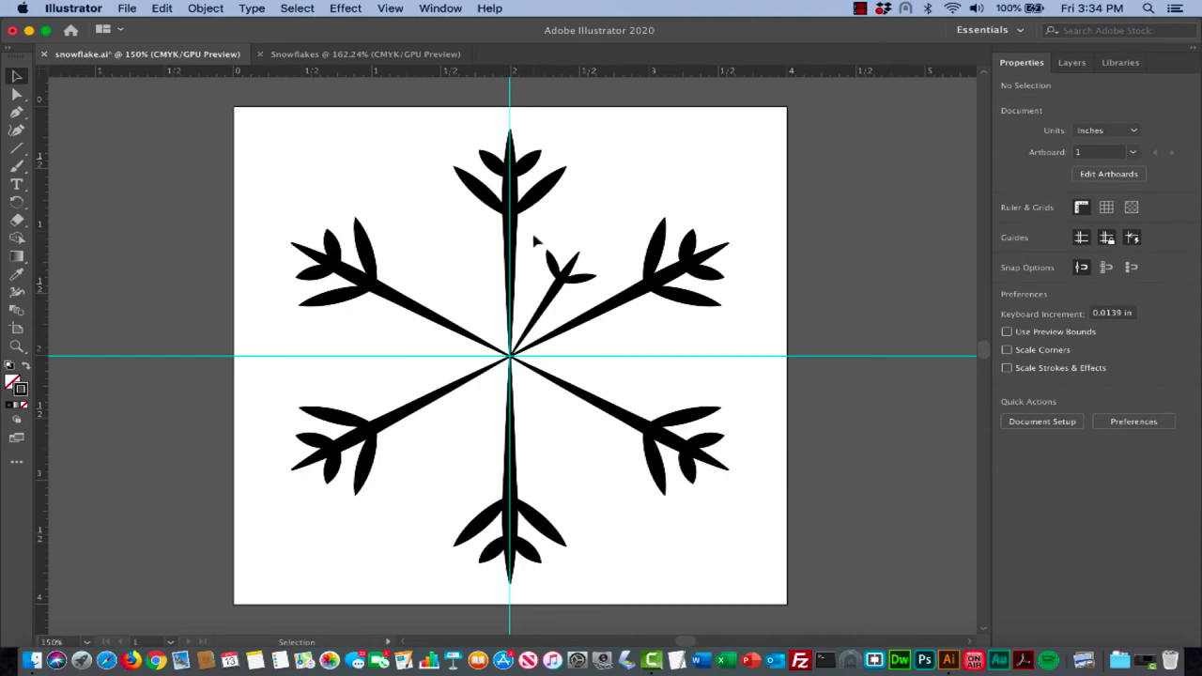
drag(534, 237, 606, 297)
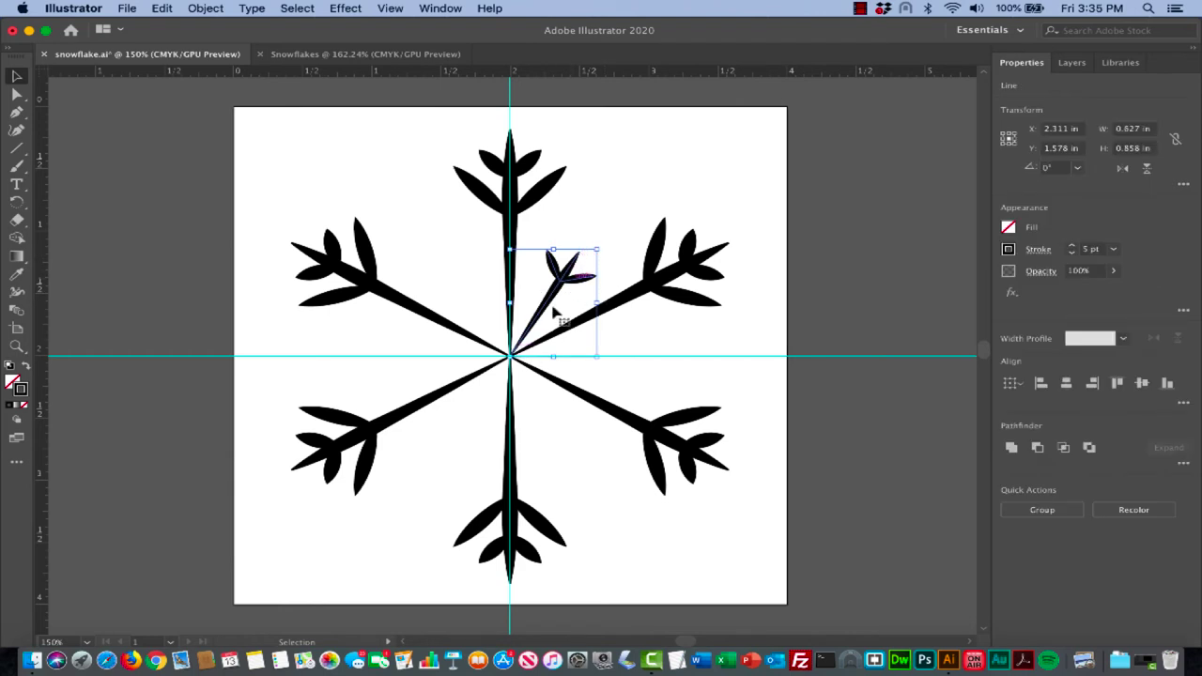
click(616, 210)
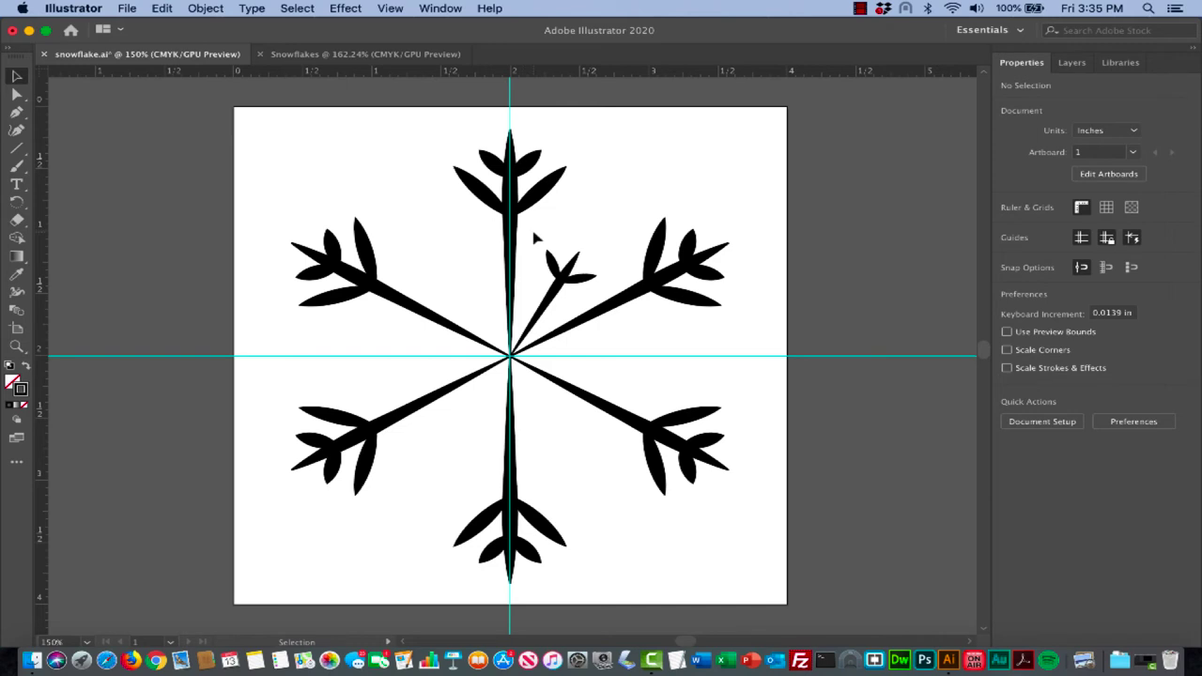
Group the small spike with its two leaves using Quick Actions Group
drag(535, 239, 610, 293)
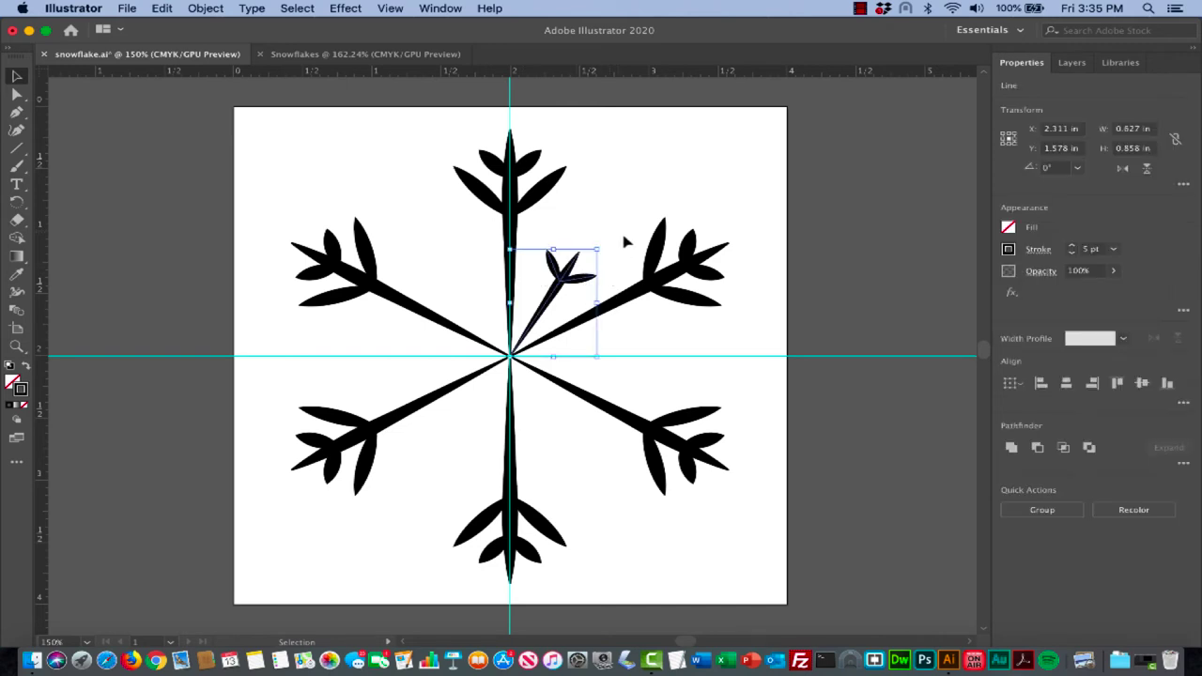
click(1041, 510)
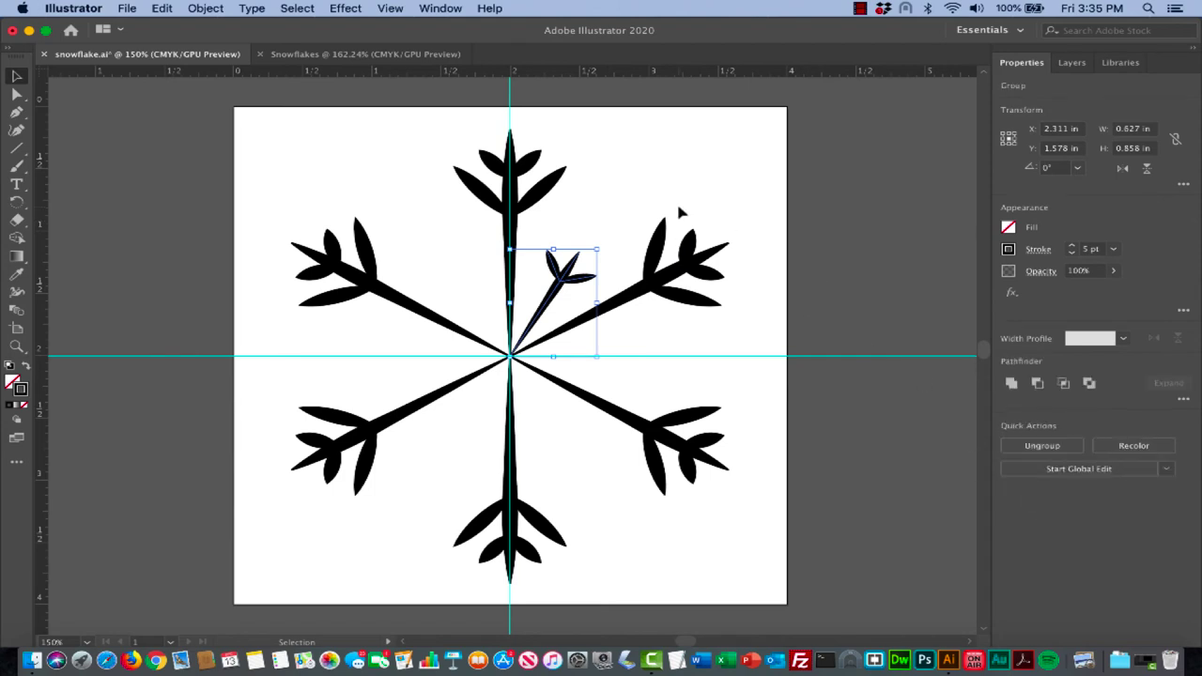
click(629, 211)
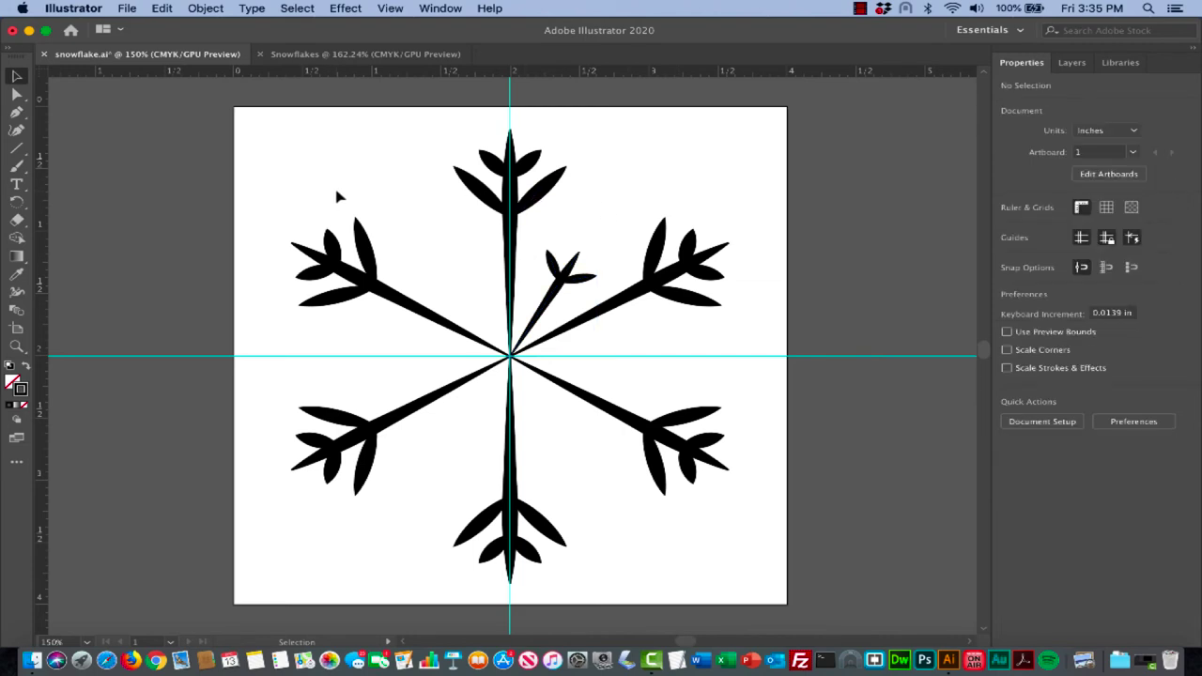
Move the grouped branch's rotation reference point to the snowflake's centre at the guide crossing
key(r)
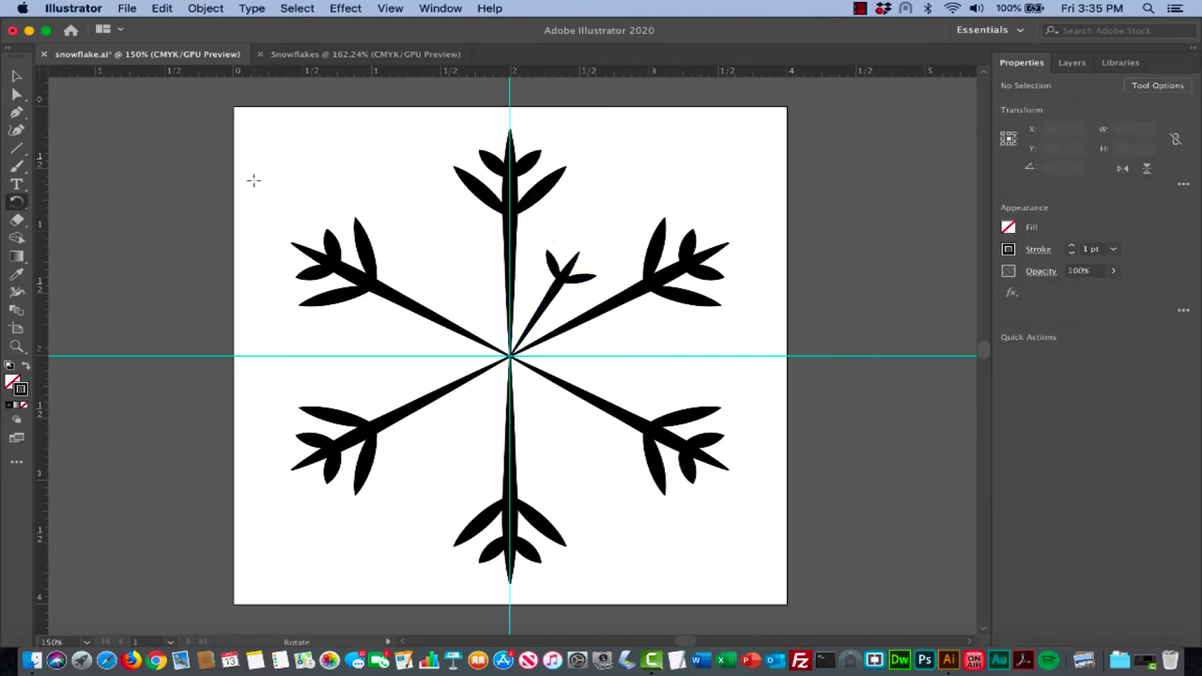
key(v)
click(566, 277)
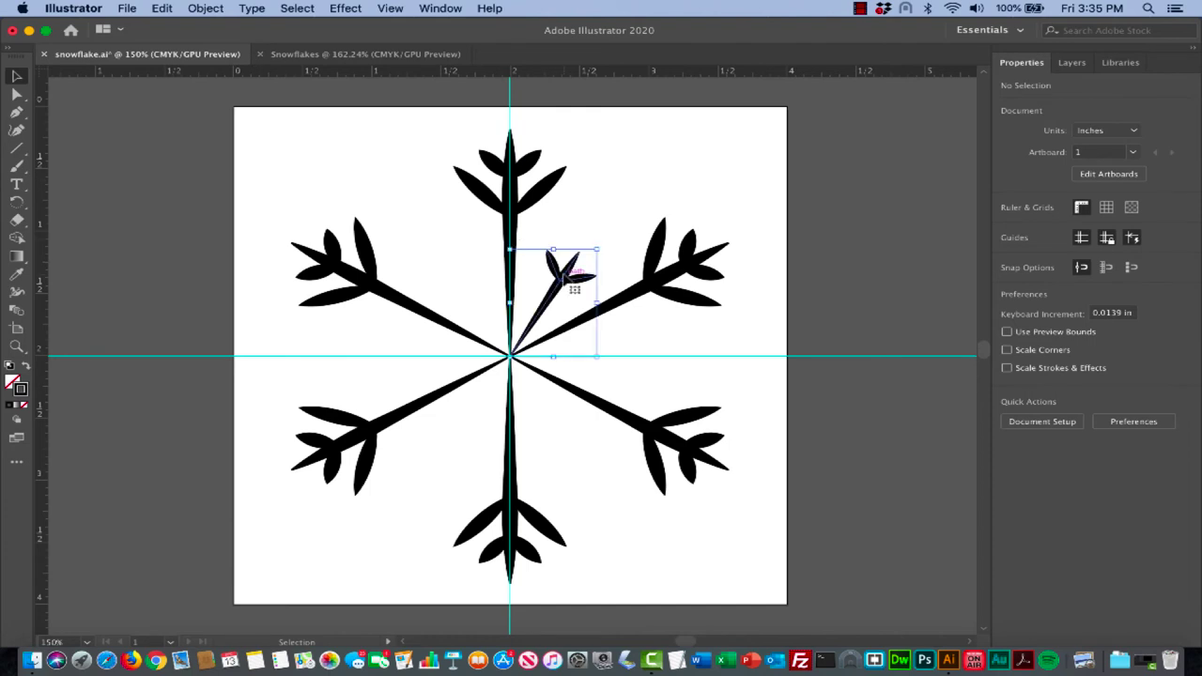
key(r)
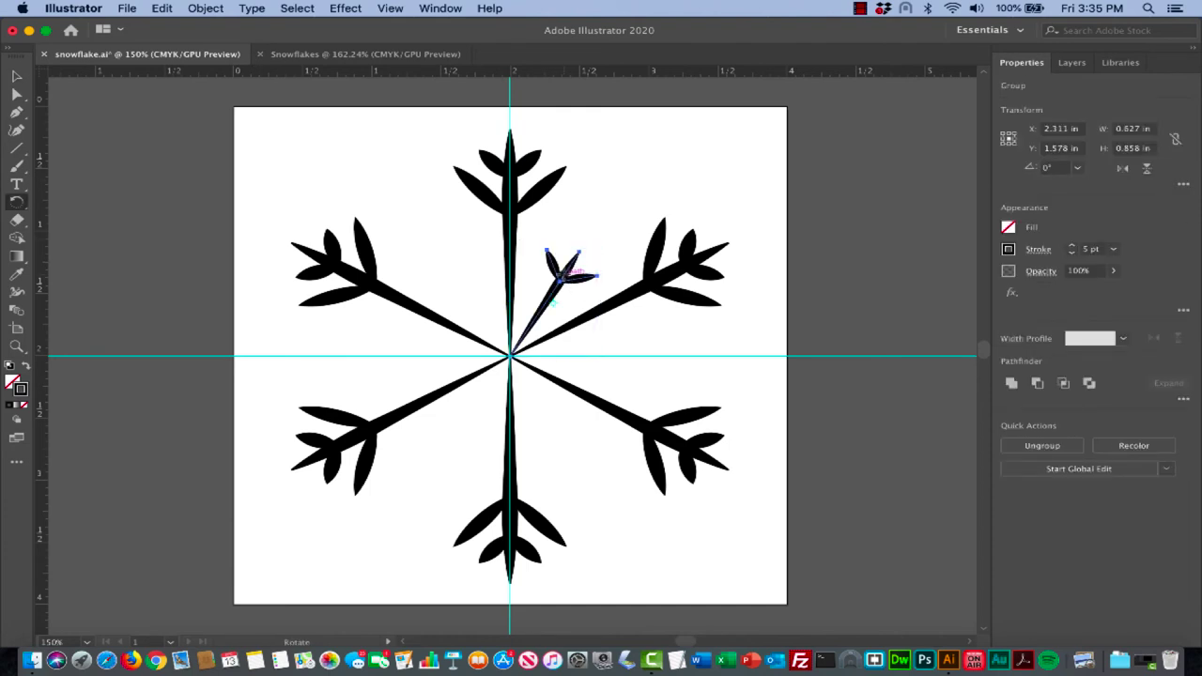
drag(561, 274, 510, 356)
Make a 60° rotated copy of the branch around the snowflake's centre
alt+click(510, 355)
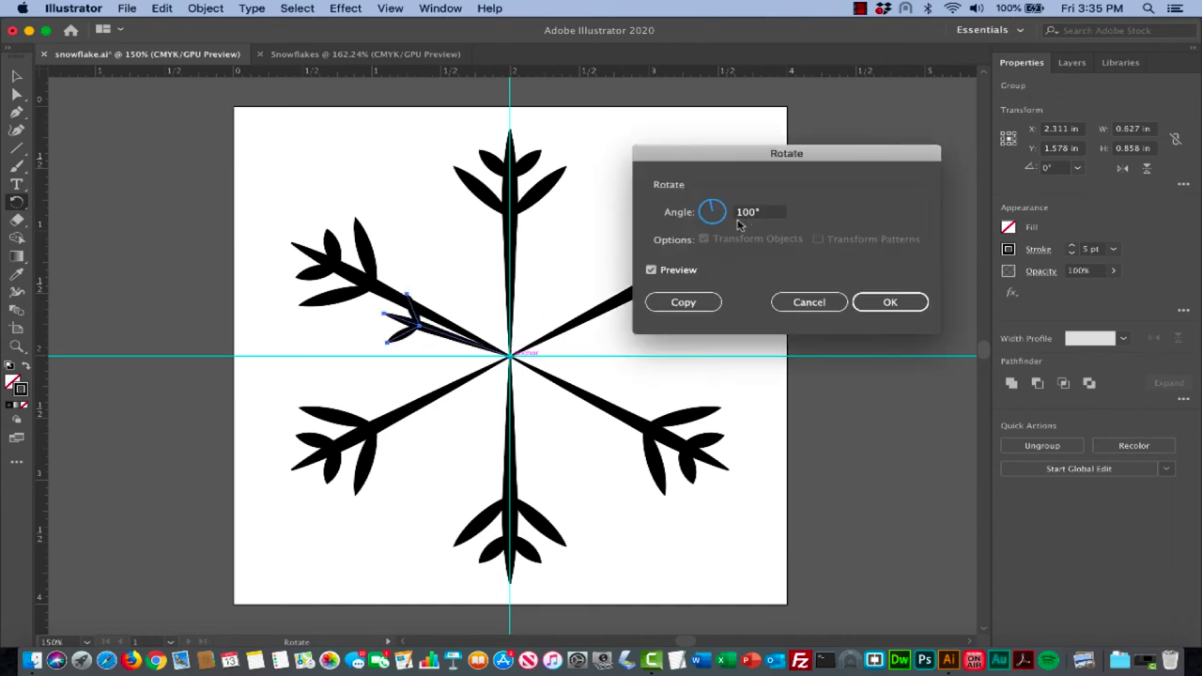
click(763, 213)
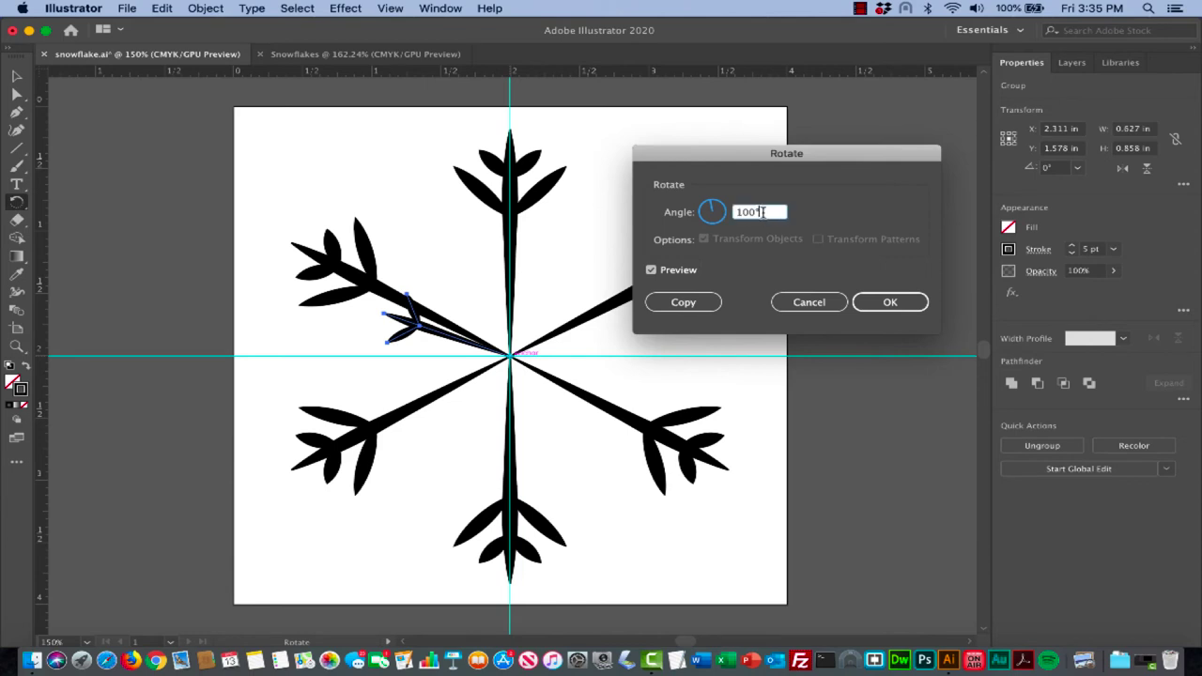
drag(763, 212, 670, 211)
text(60)
drag(723, 210, 699, 212)
click(761, 215)
text(60)
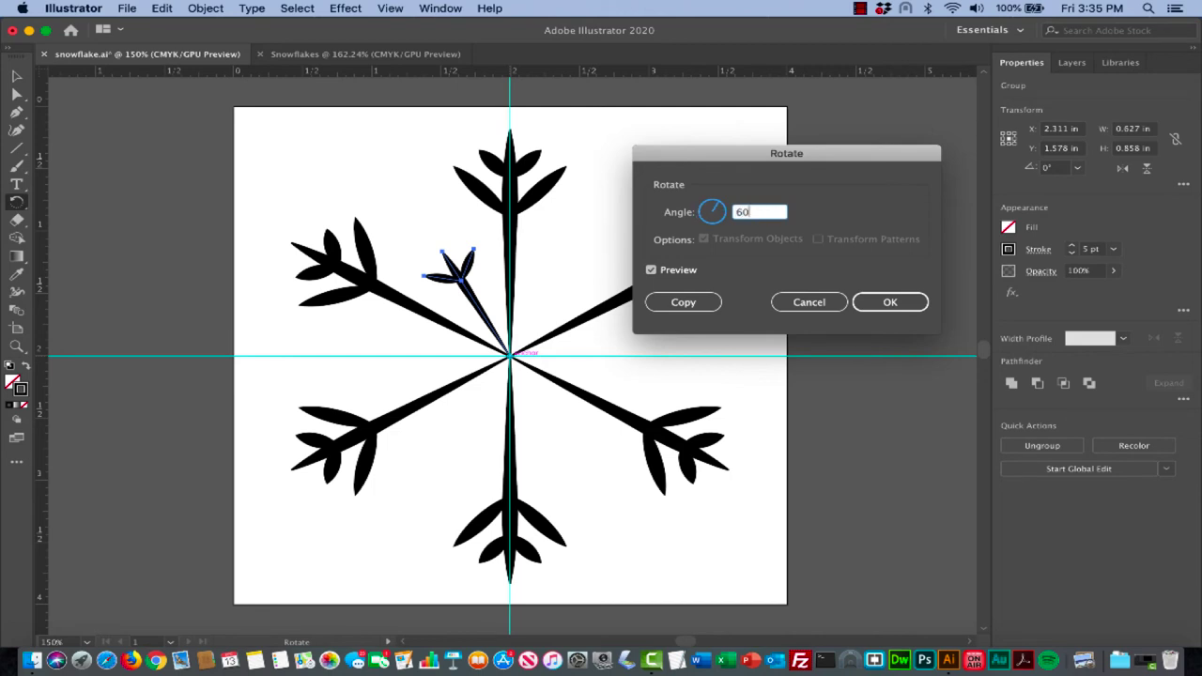
click(691, 302)
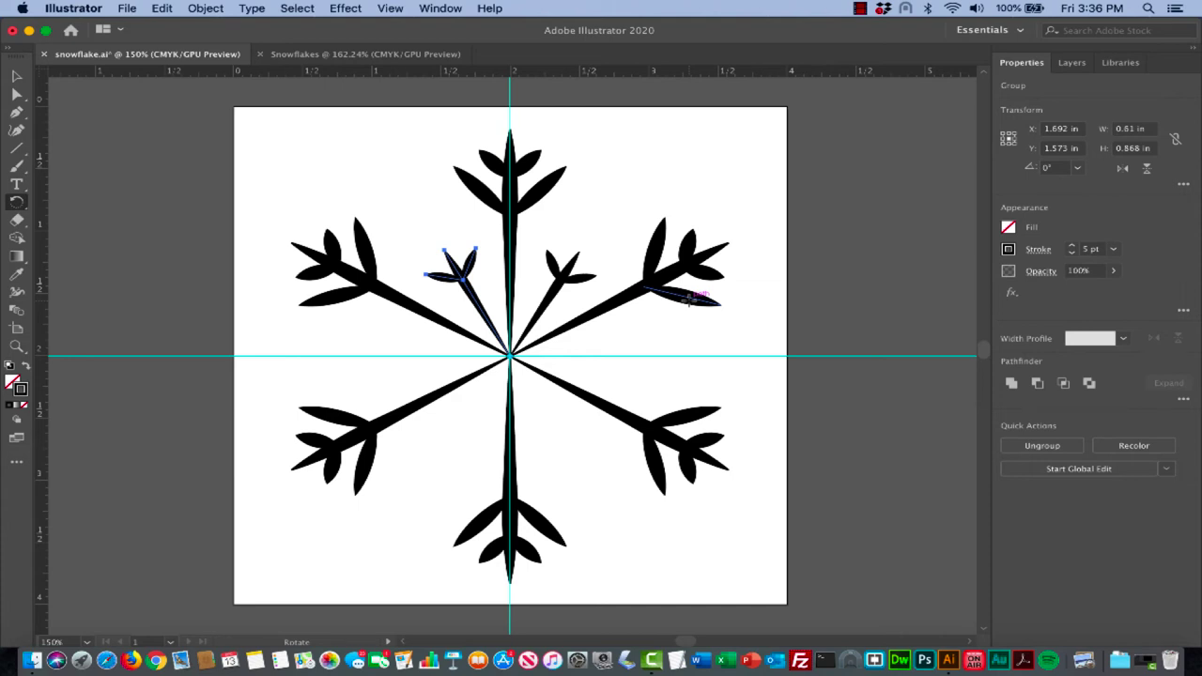
Repeat the 60° rotated copy with Transform Again until all six gaps are filled
key(ctrl+d)
key(ctrl+d)
key(ctrl+d)
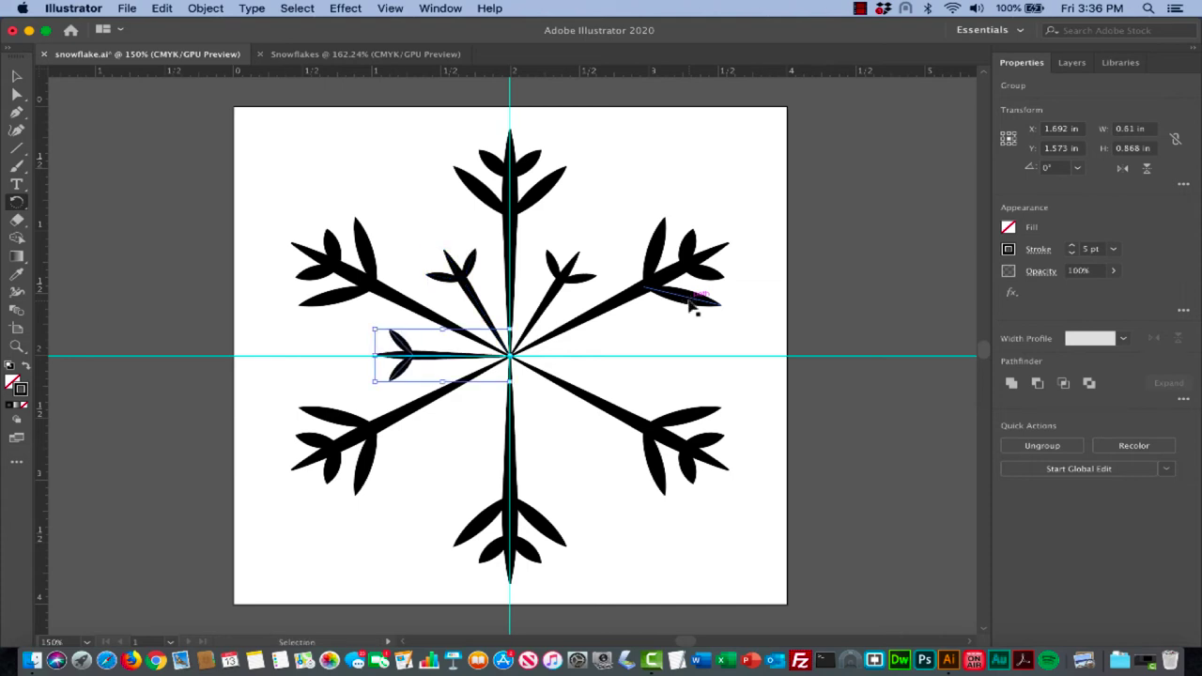
key(ctrl+d)
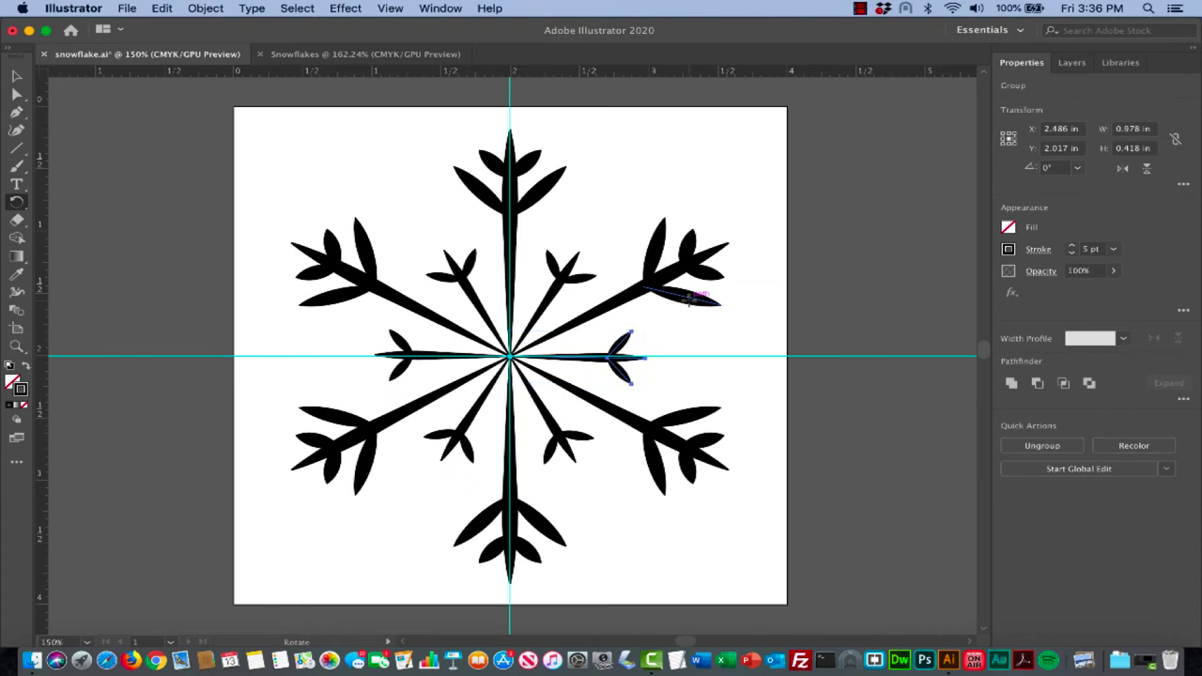
key(v)
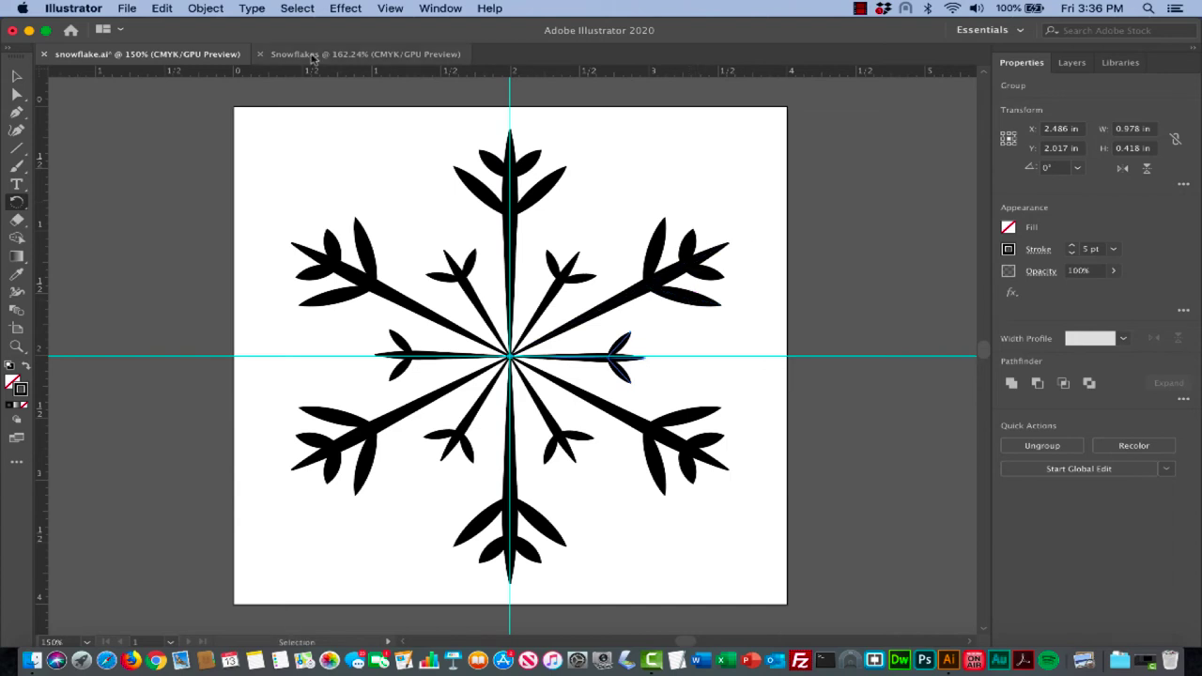
key(r)
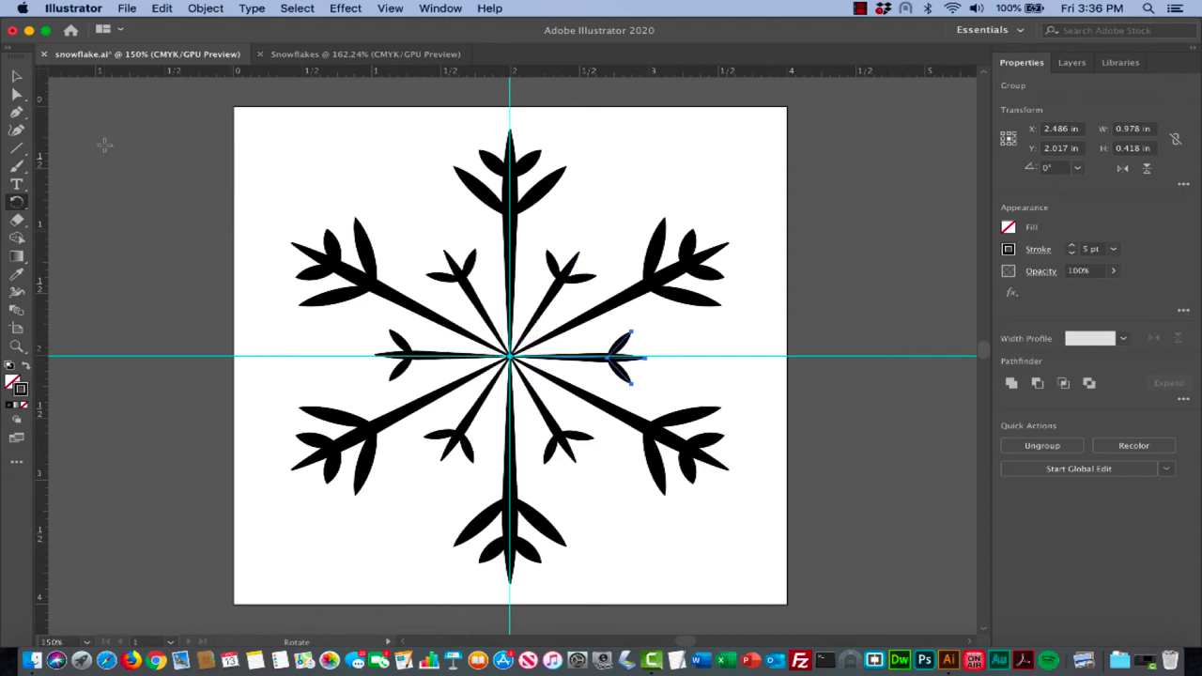
Draw a 0.501 in circle centred on the snowflake's middle with the Ellipse tool
click(16, 148)
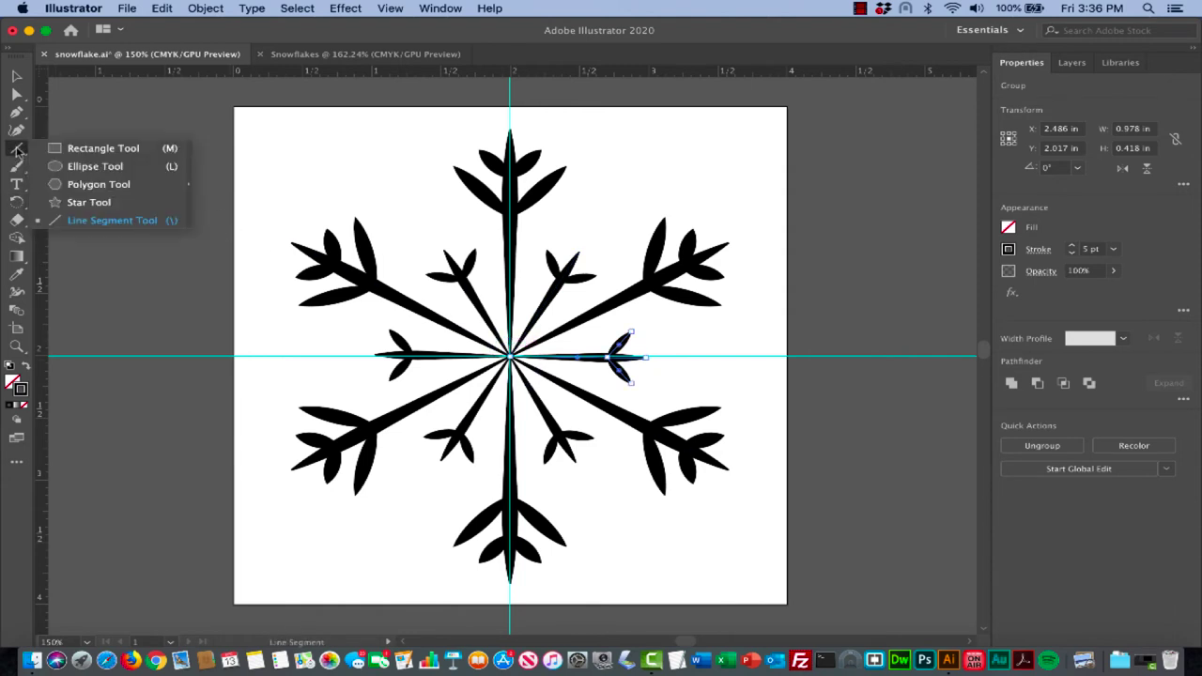
click(94, 166)
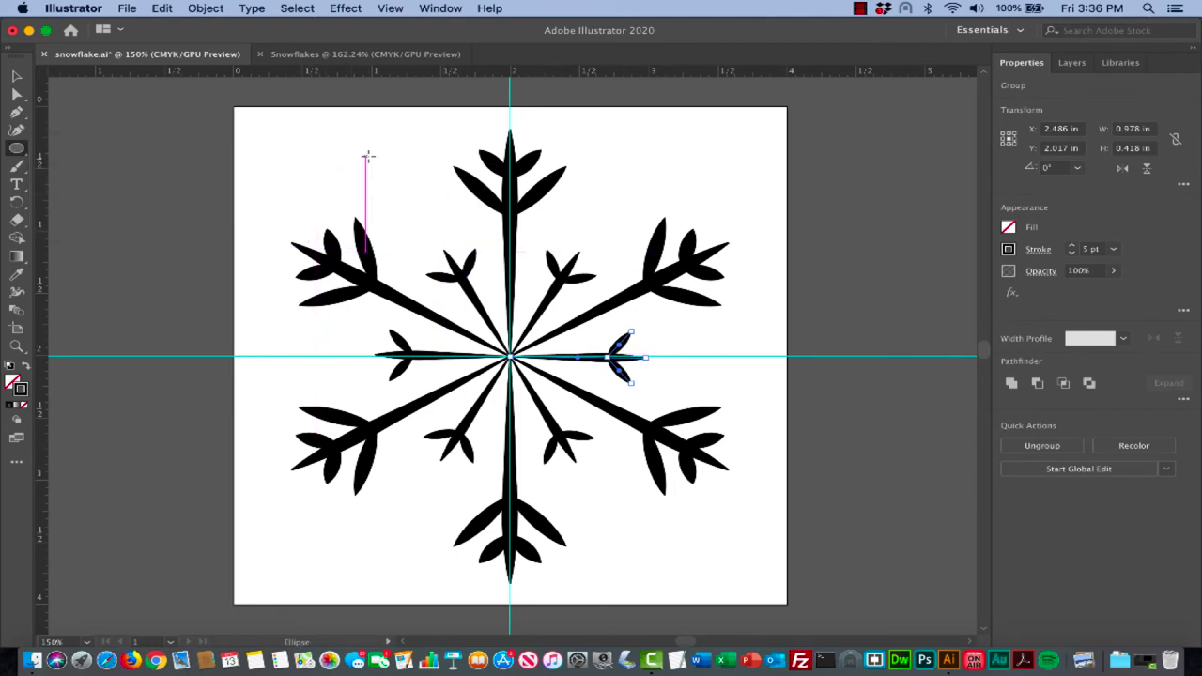
key(v)
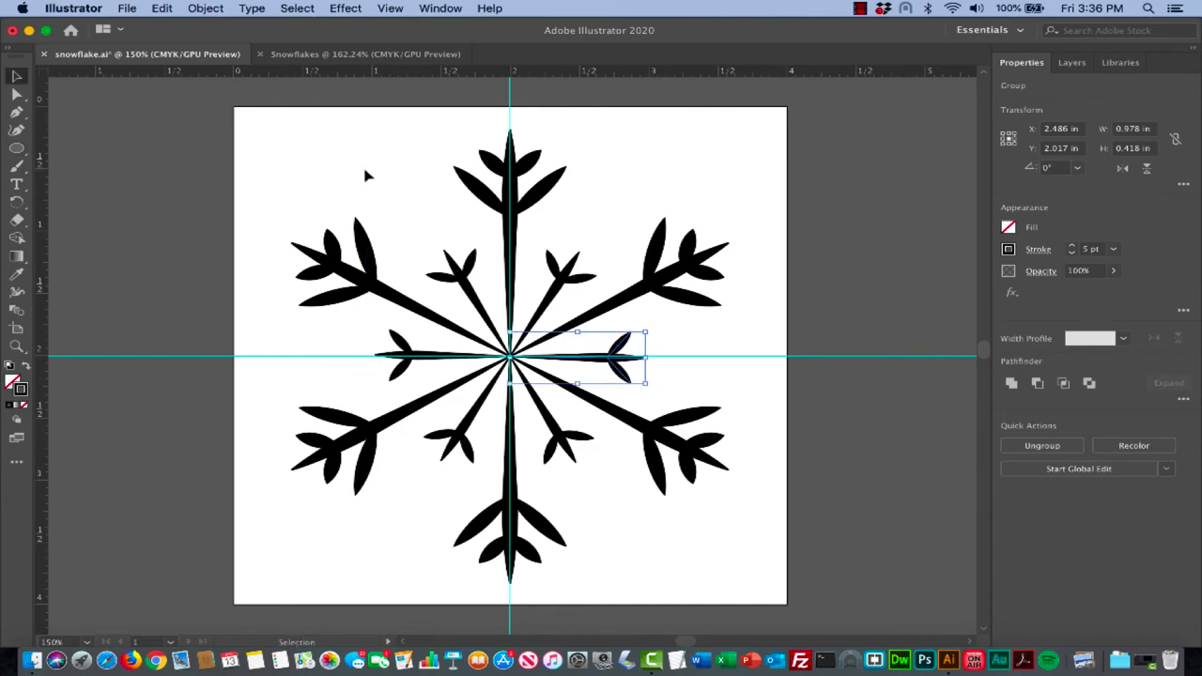
click(368, 178)
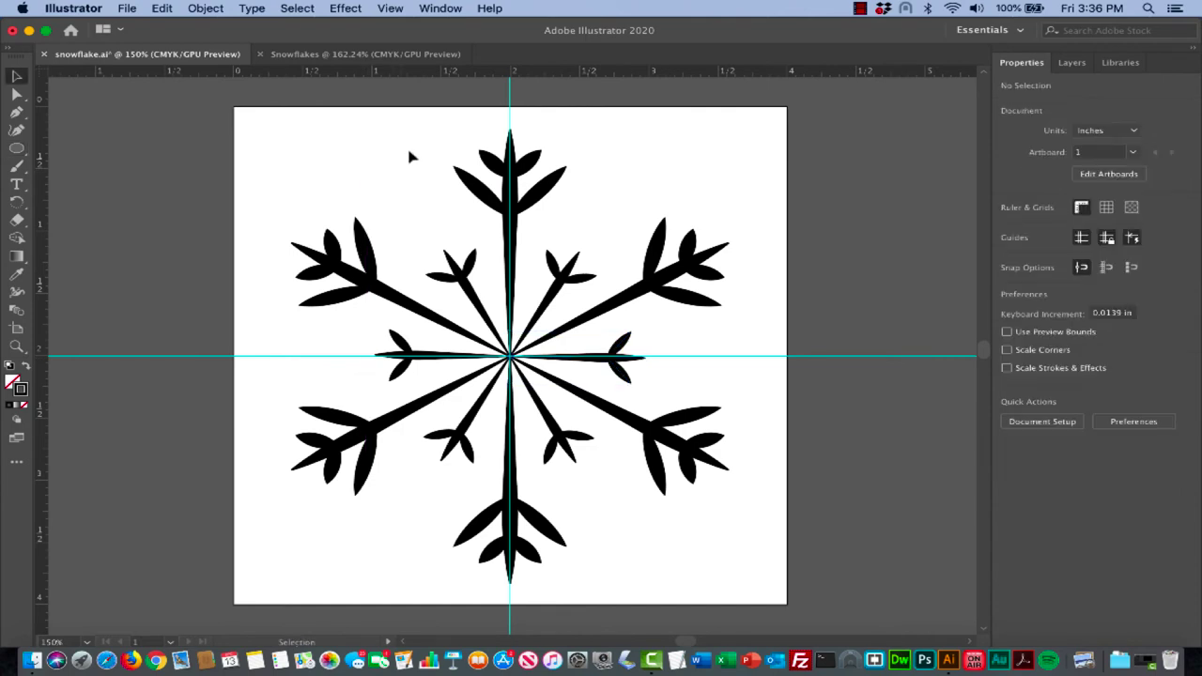
click(17, 147)
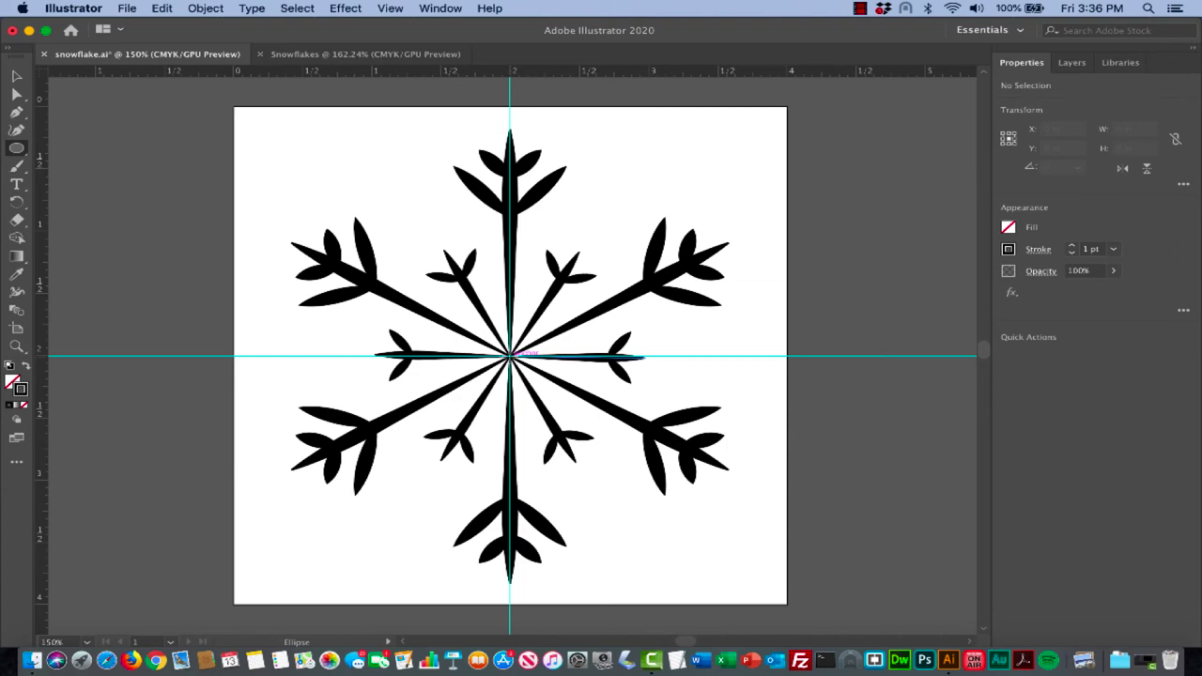
mouse_move(510, 356)
mouse_down()
mouse_move(555, 377)
mouse_move(546, 366)
mouse_up()
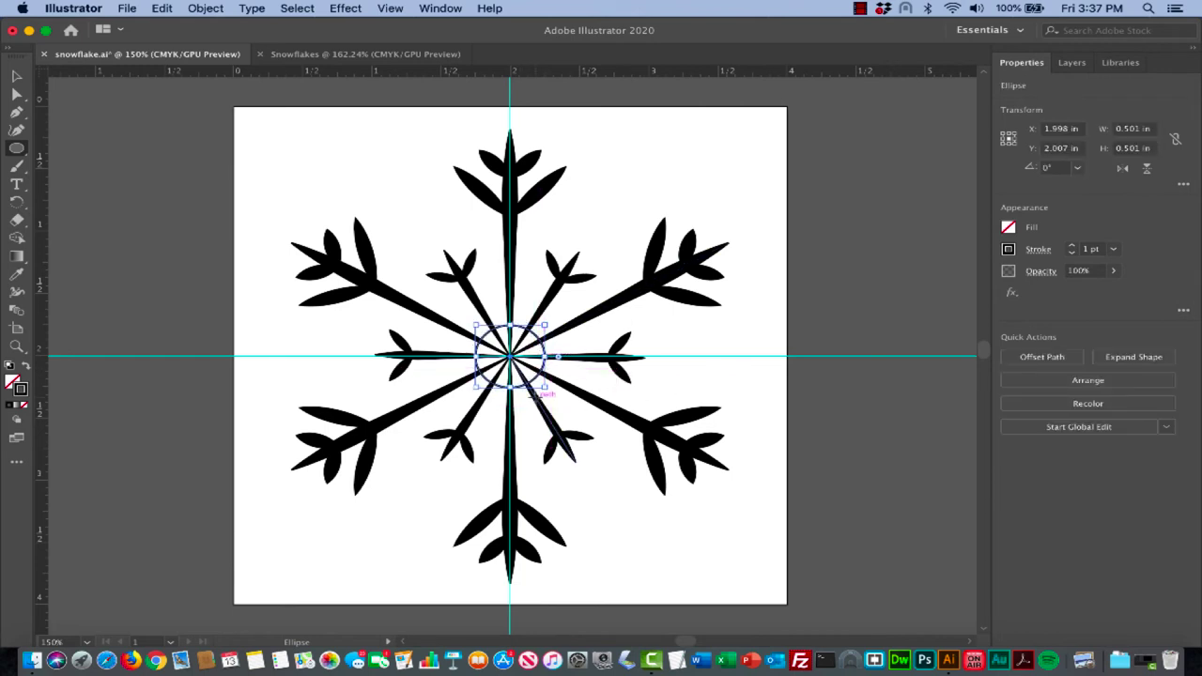
Give the circle no stroke and a black fill, then deselect it
click(1009, 249)
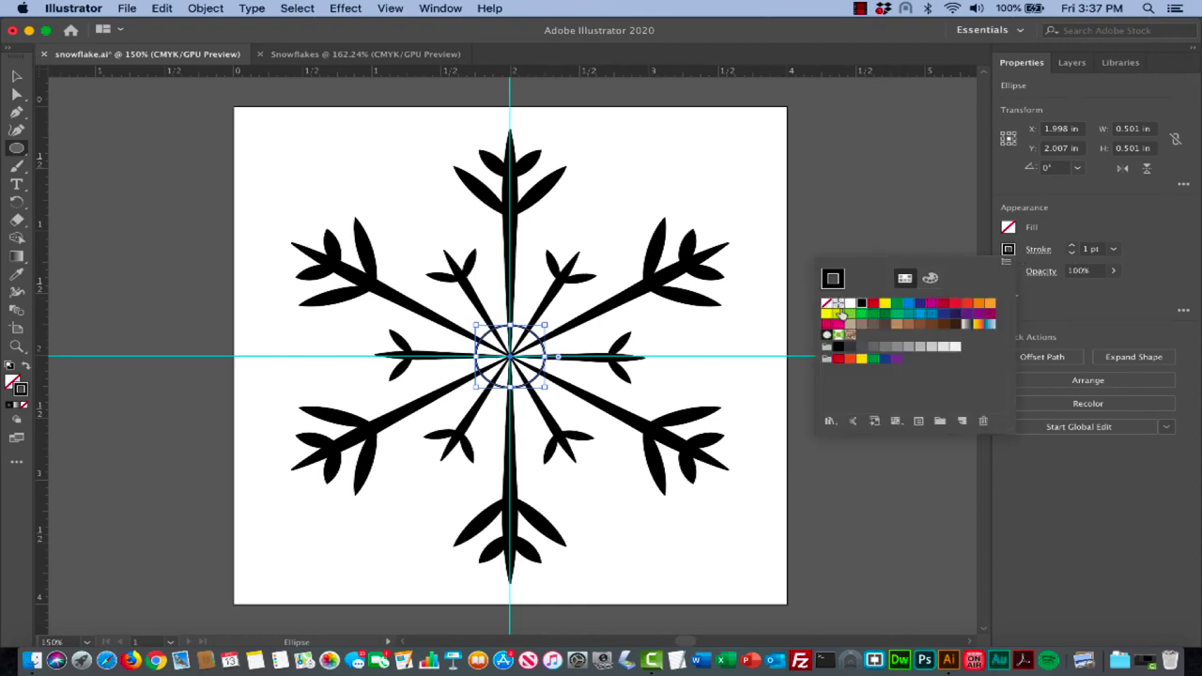
click(827, 306)
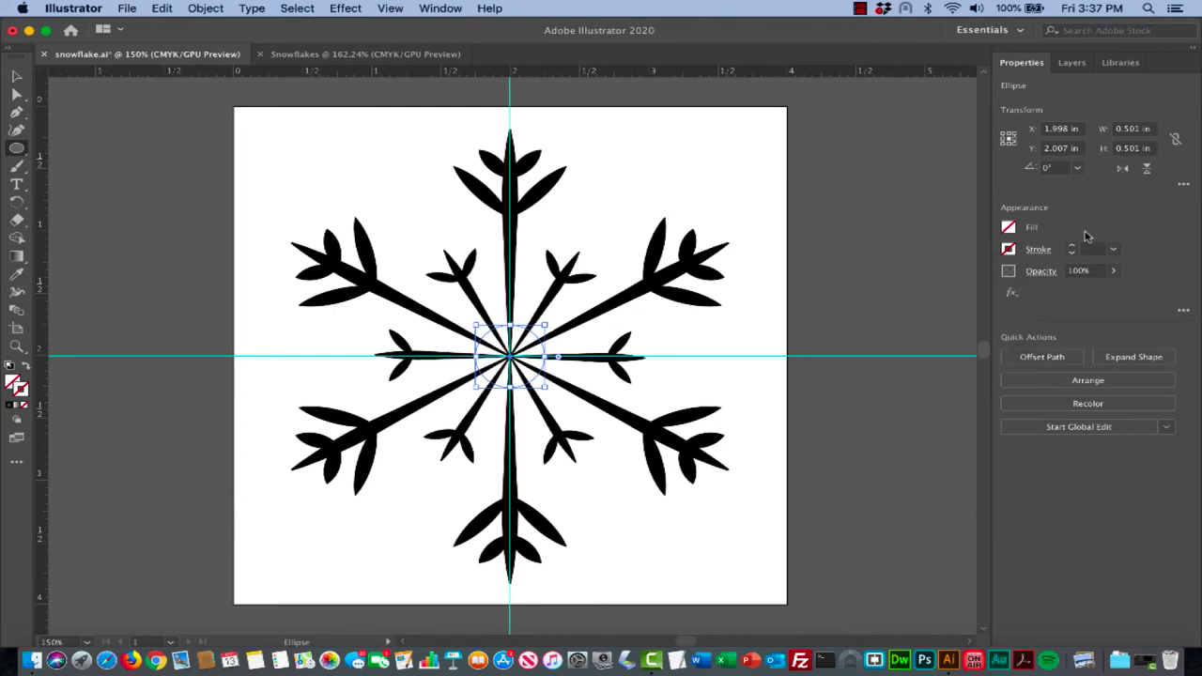
click(1011, 229)
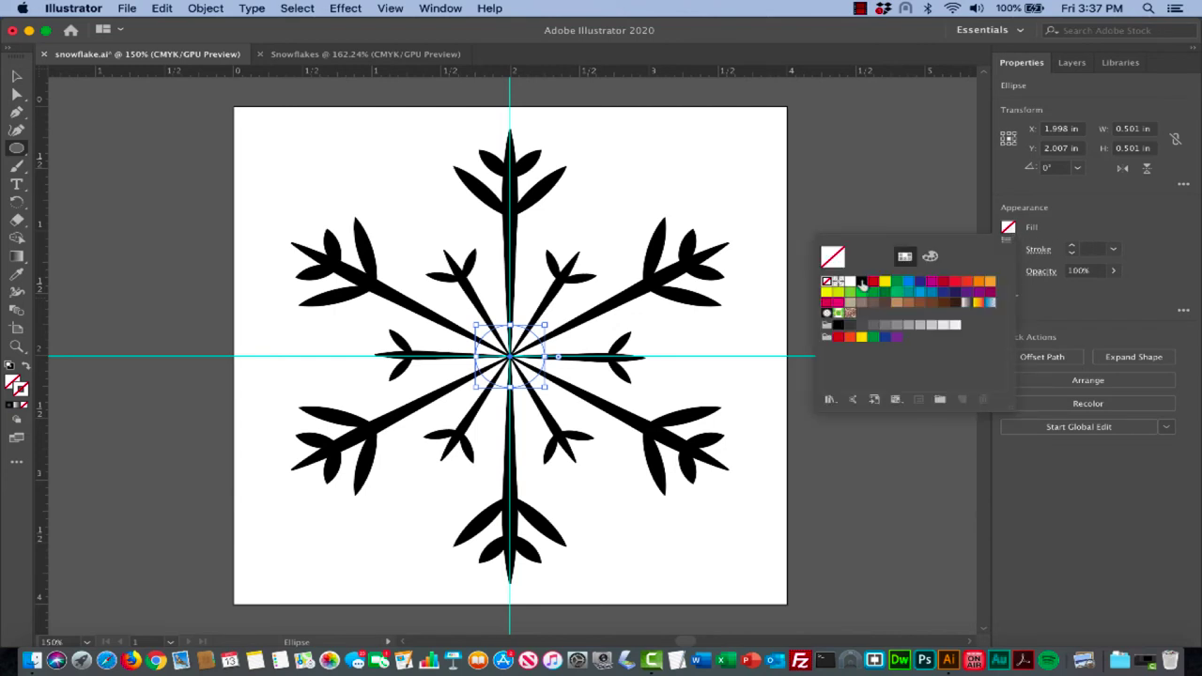
click(863, 281)
key(Escape)
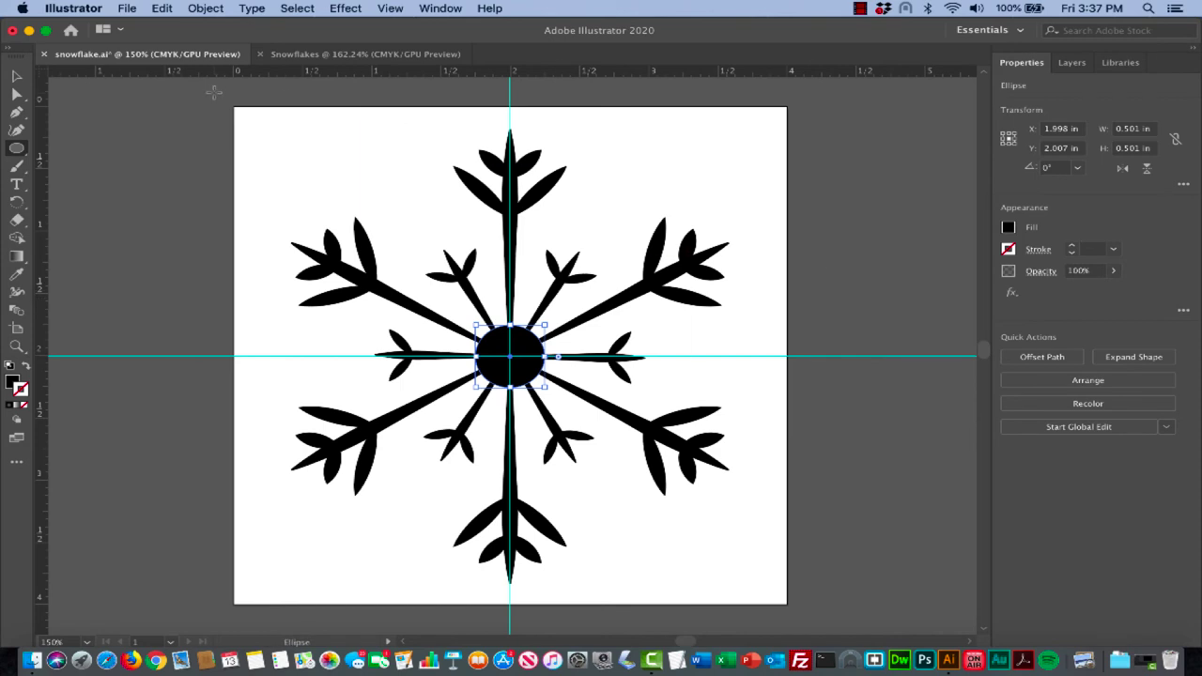
click(17, 75)
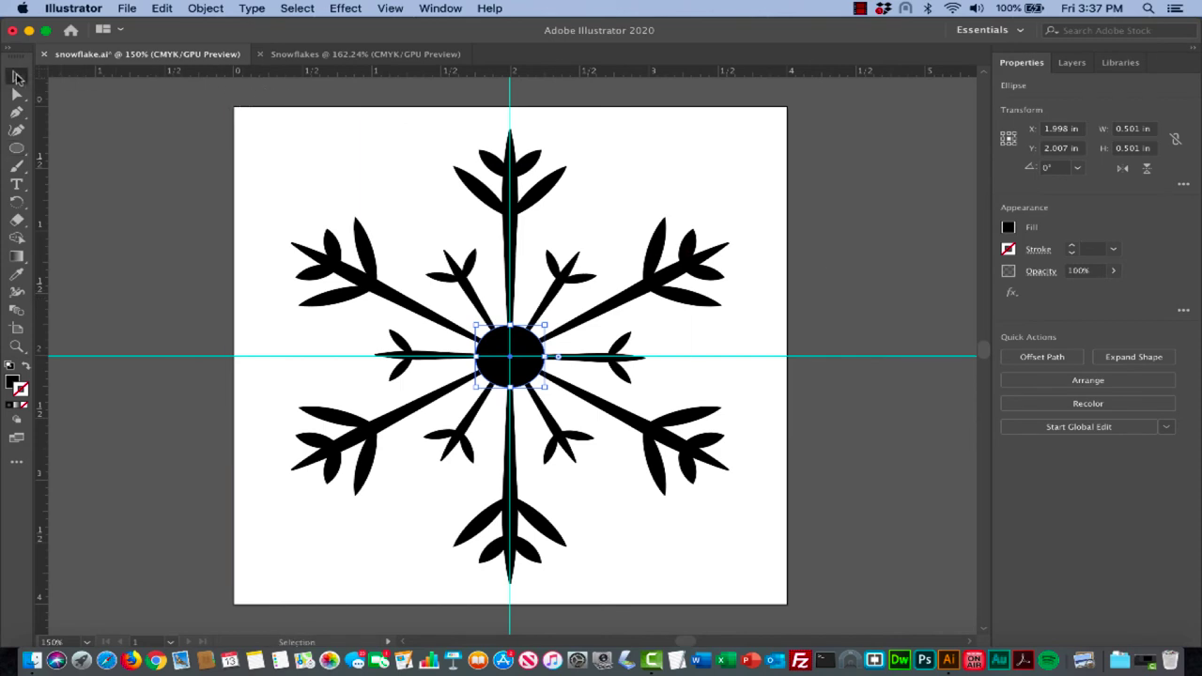
click(645, 208)
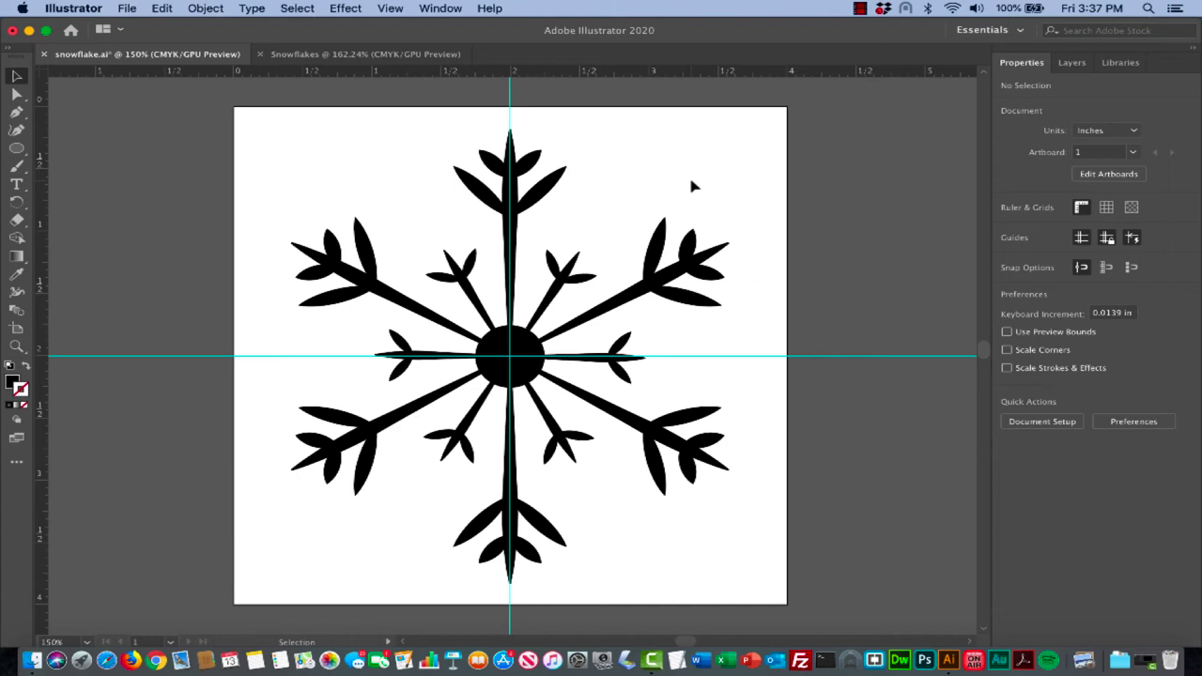
Hide the guides via View > Guides > Hide Guides
click(391, 9)
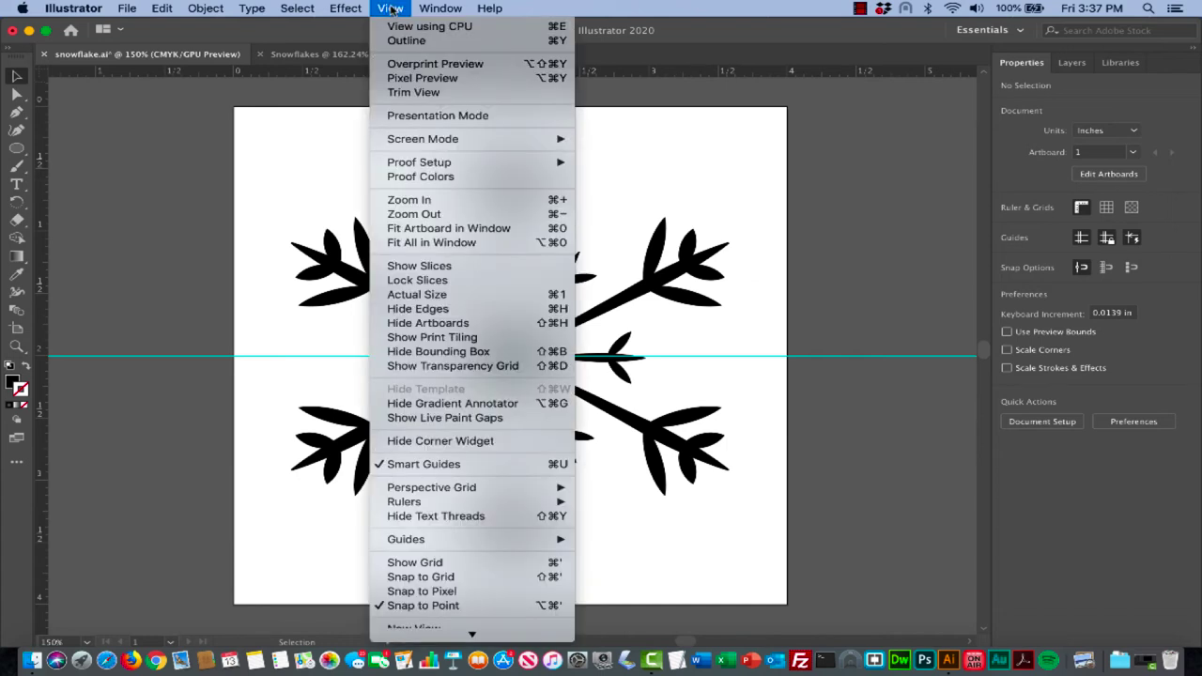
mouse_move(393, 537)
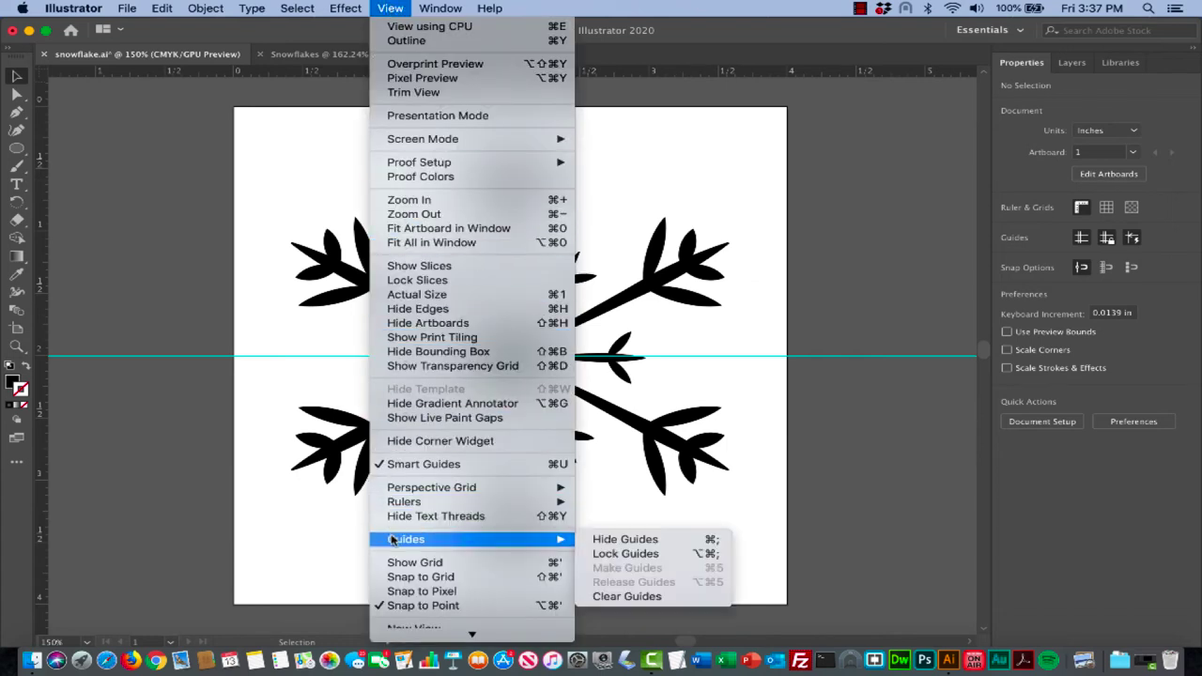
click(625, 541)
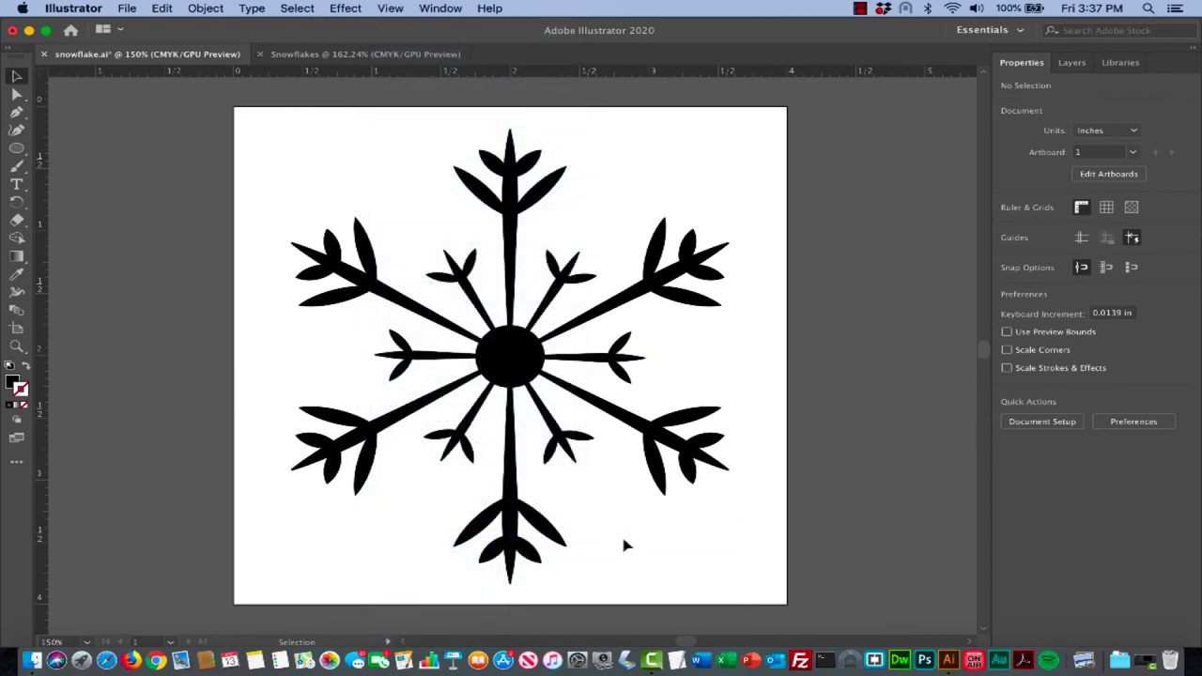
Expand the whole snowflake's appearance and merge its shapes with Pathfinder
drag(745, 573, 348, 149)
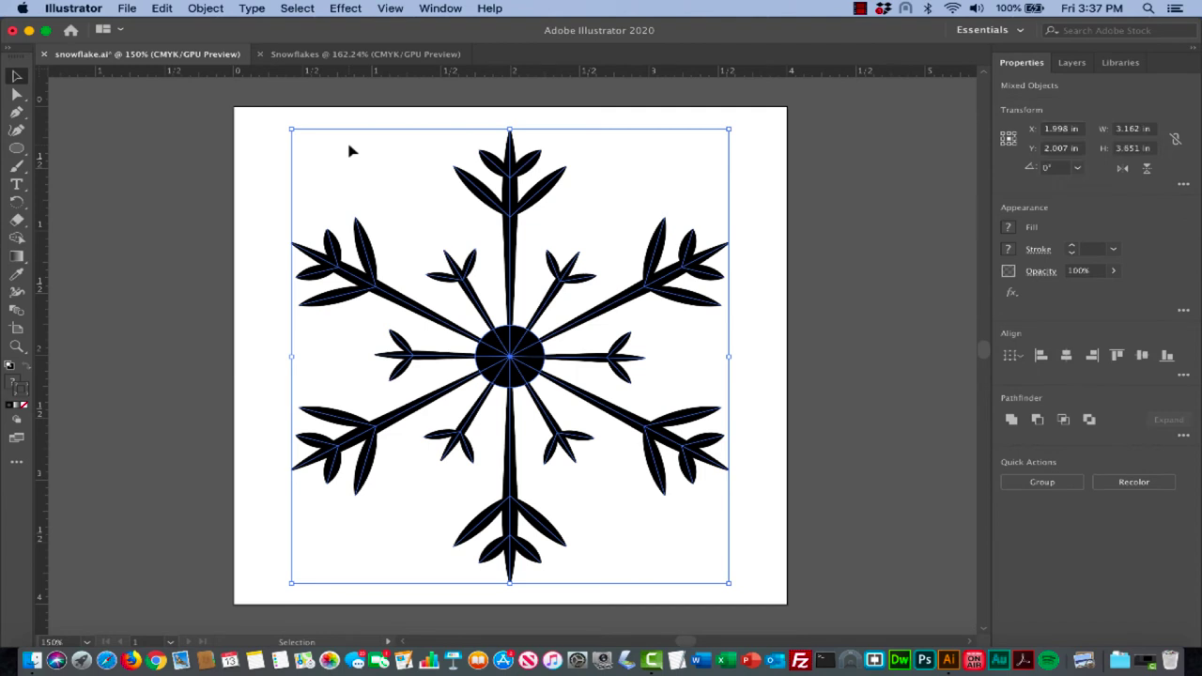
click(206, 8)
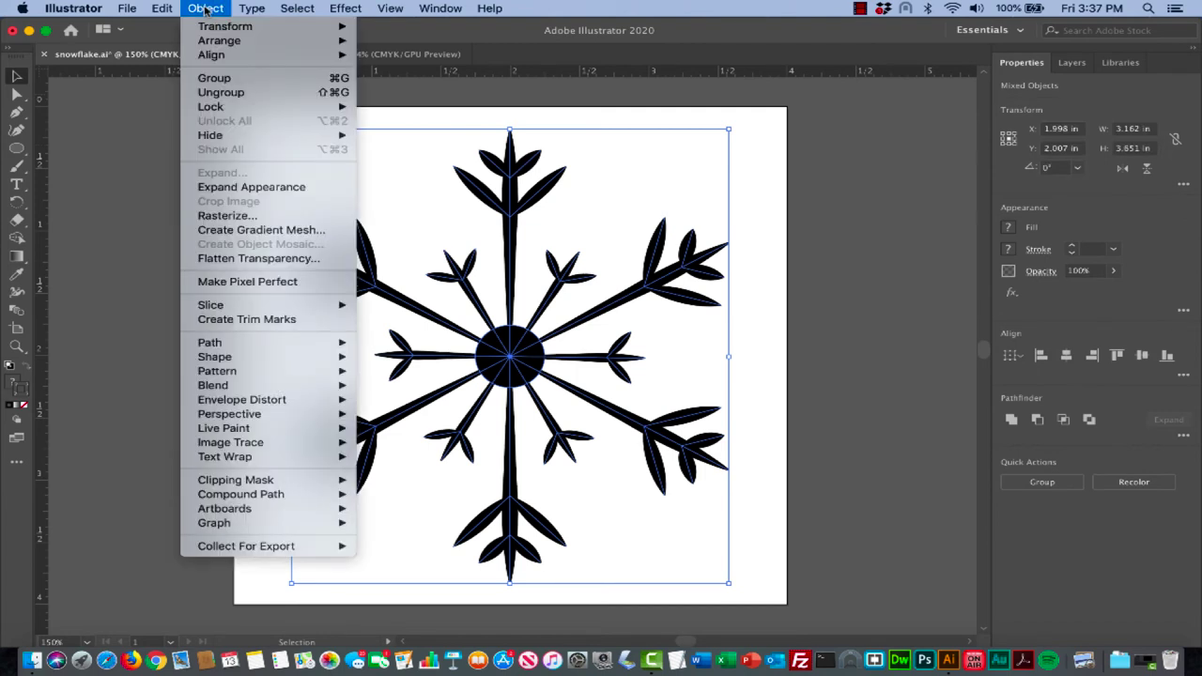
click(238, 193)
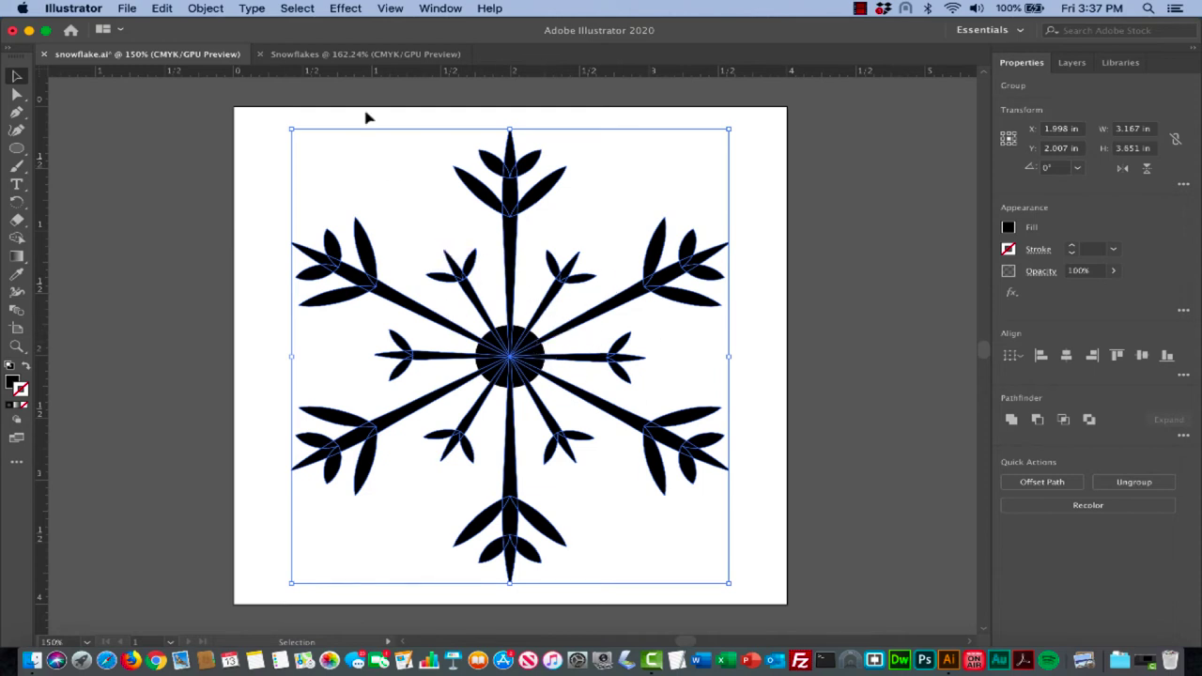
click(1012, 420)
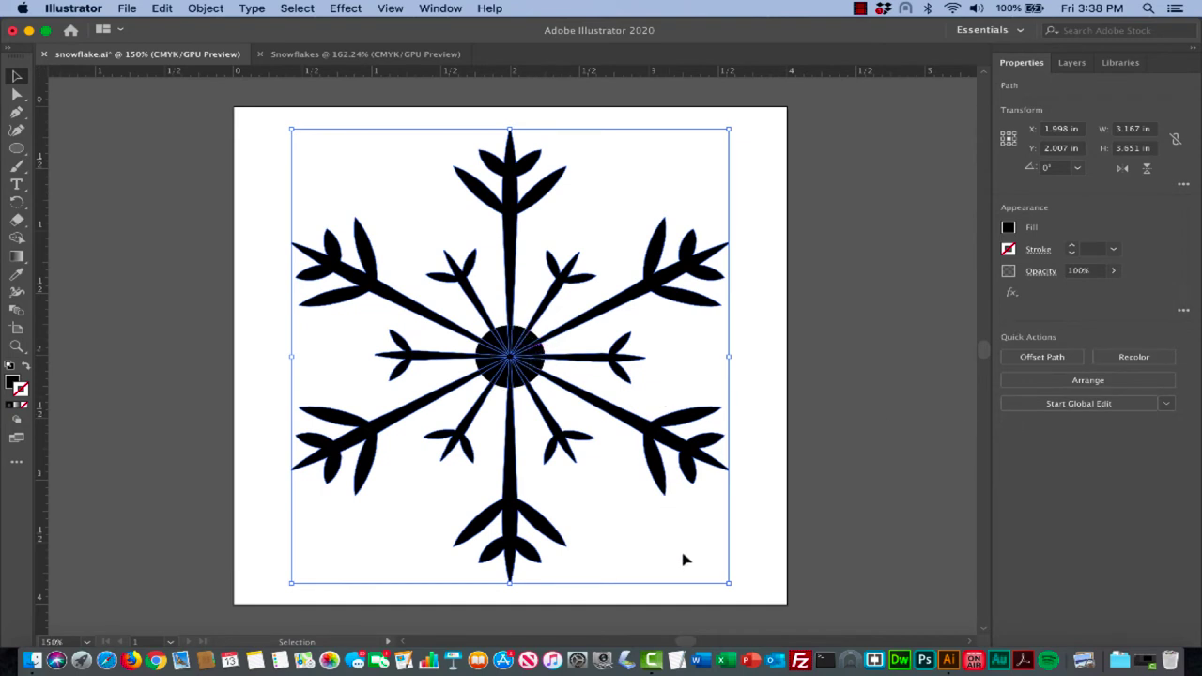
click(765, 566)
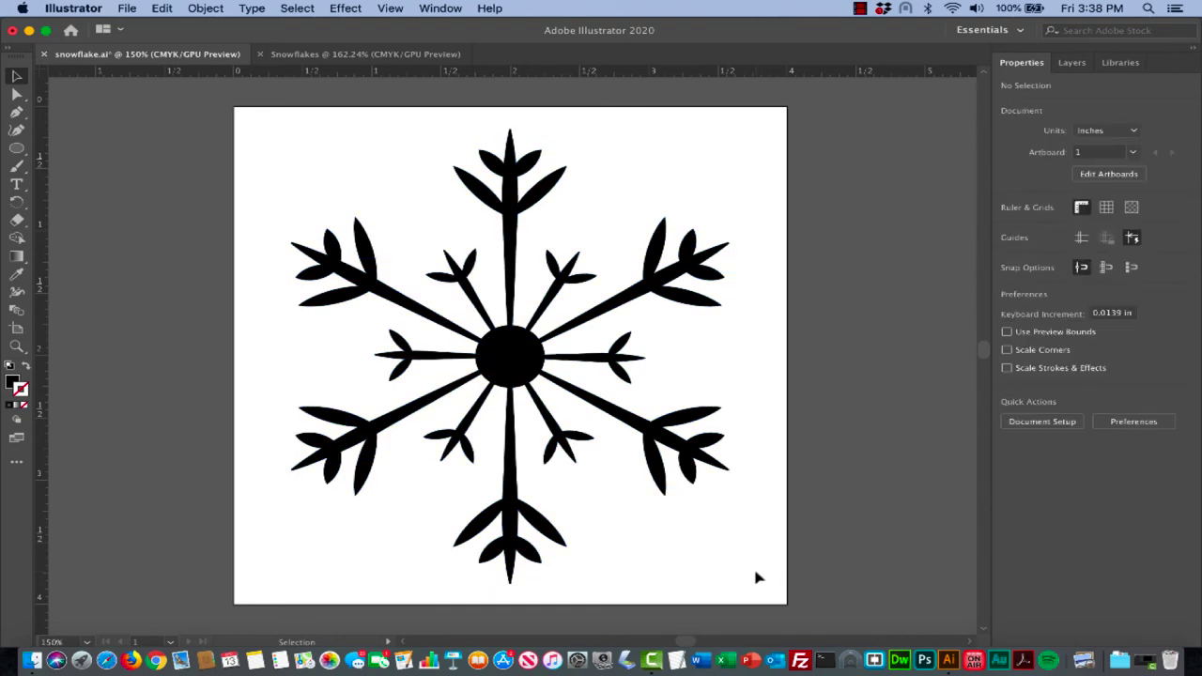
Reselect the snowflake, expand again and unite it into one 3.167 × 3.851 in path
drag(759, 578, 392, 232)
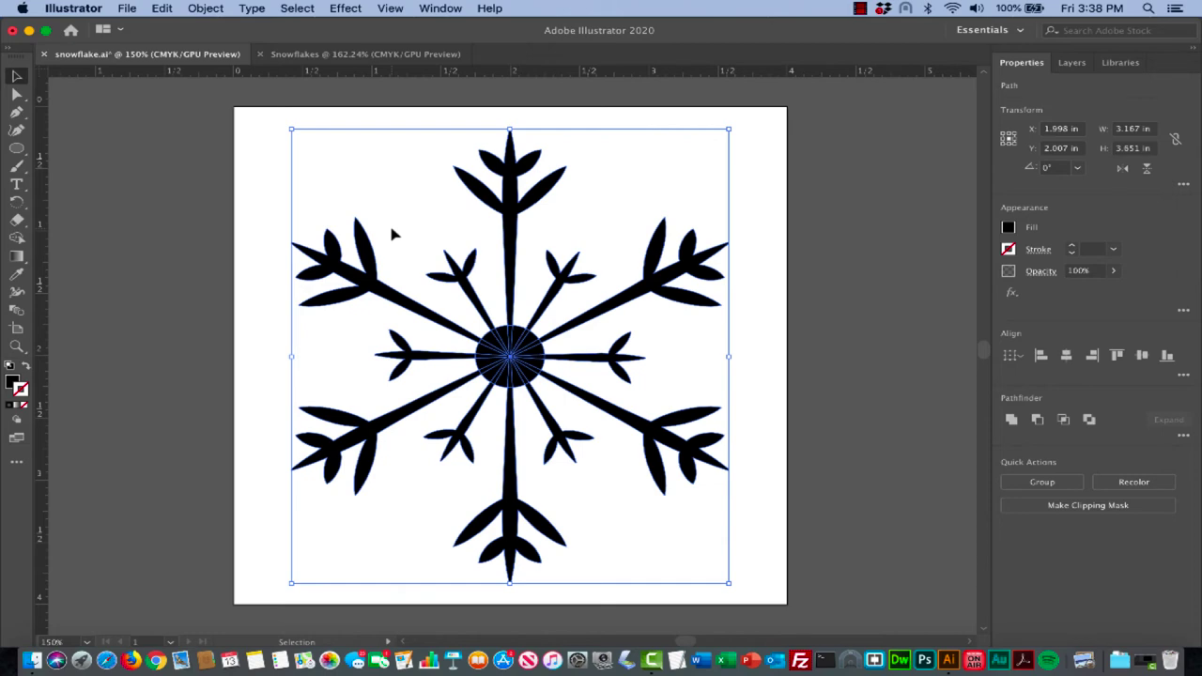
click(214, 10)
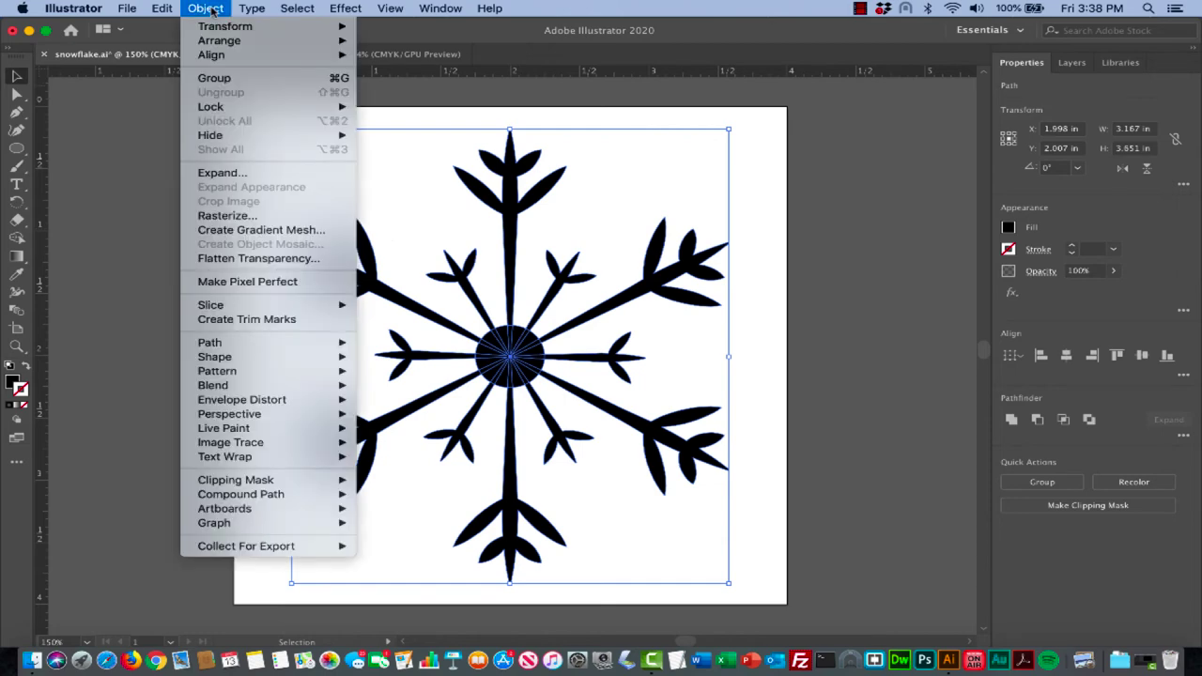
click(223, 173)
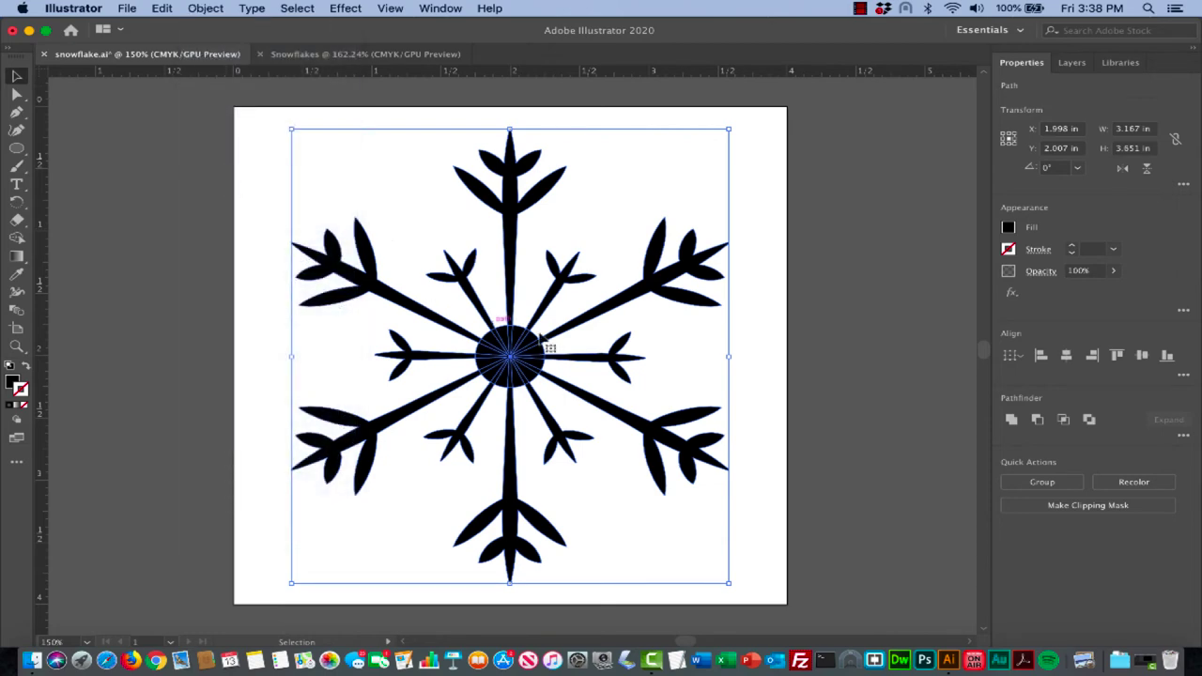
click(1012, 422)
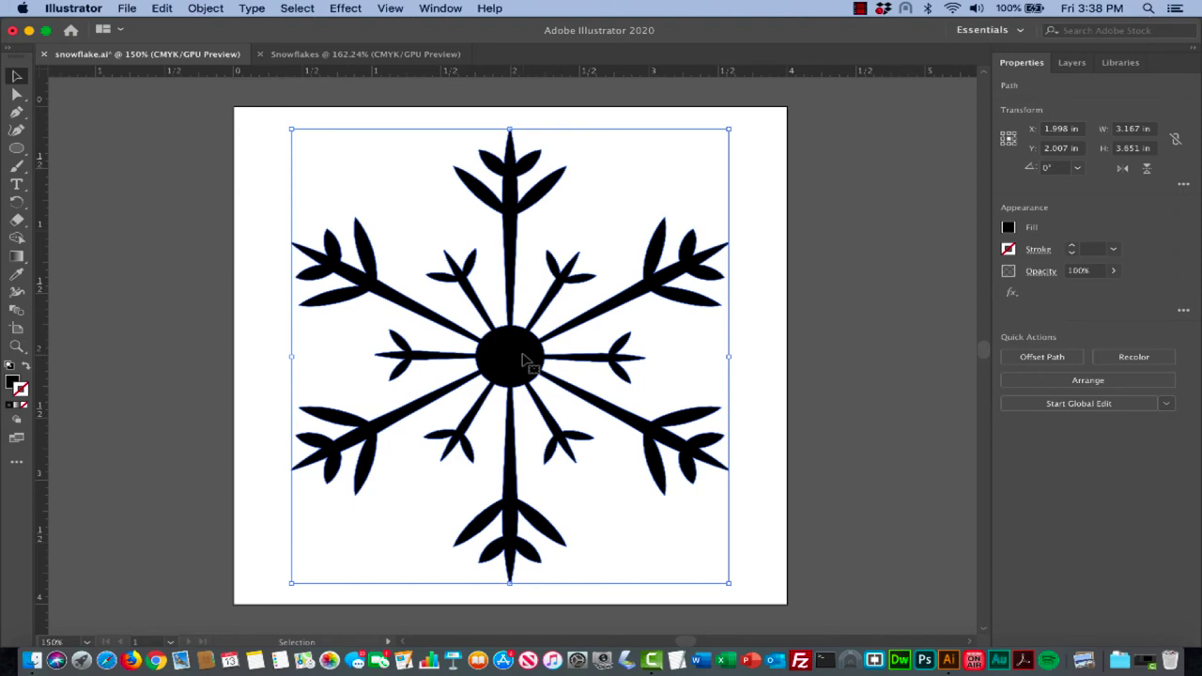
key(a)
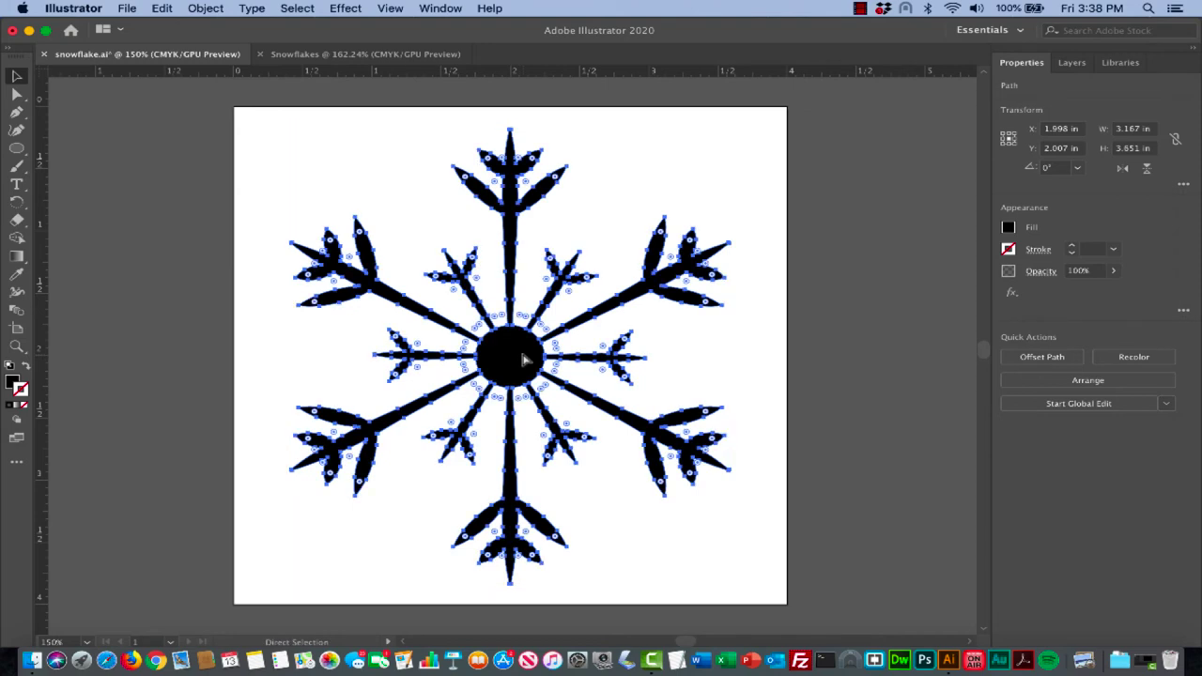
key(super+minus)
key(super+minus)
key(super+minus)
key(super+minus)
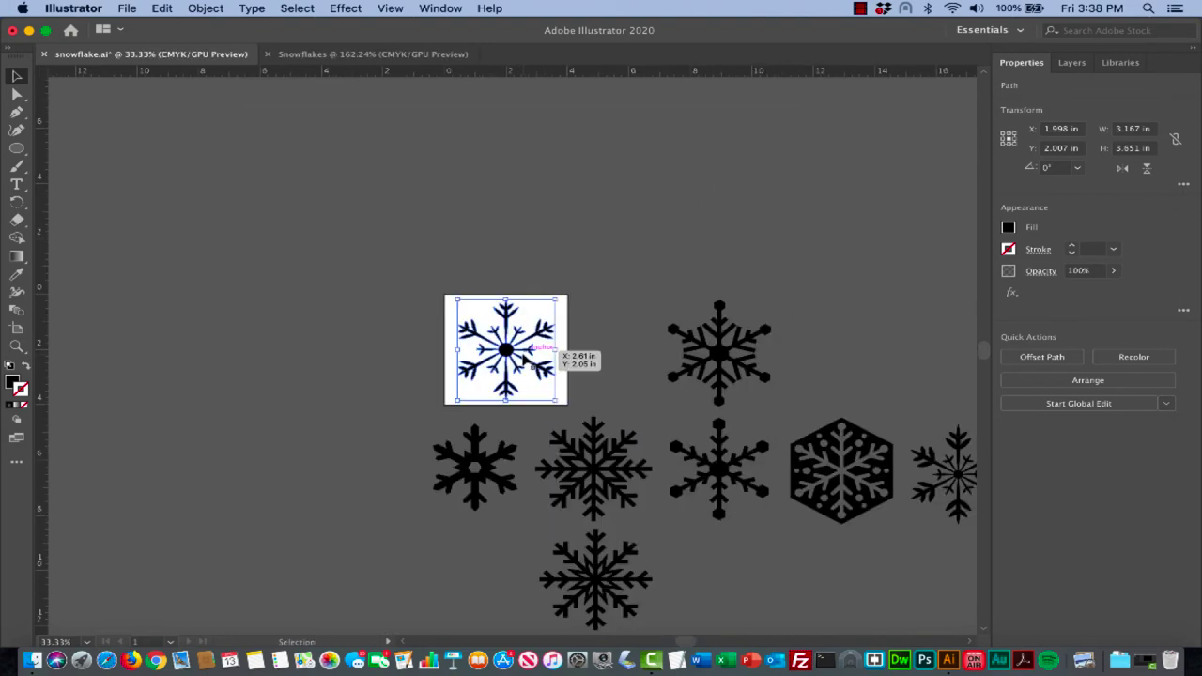
Save the document
key(a)
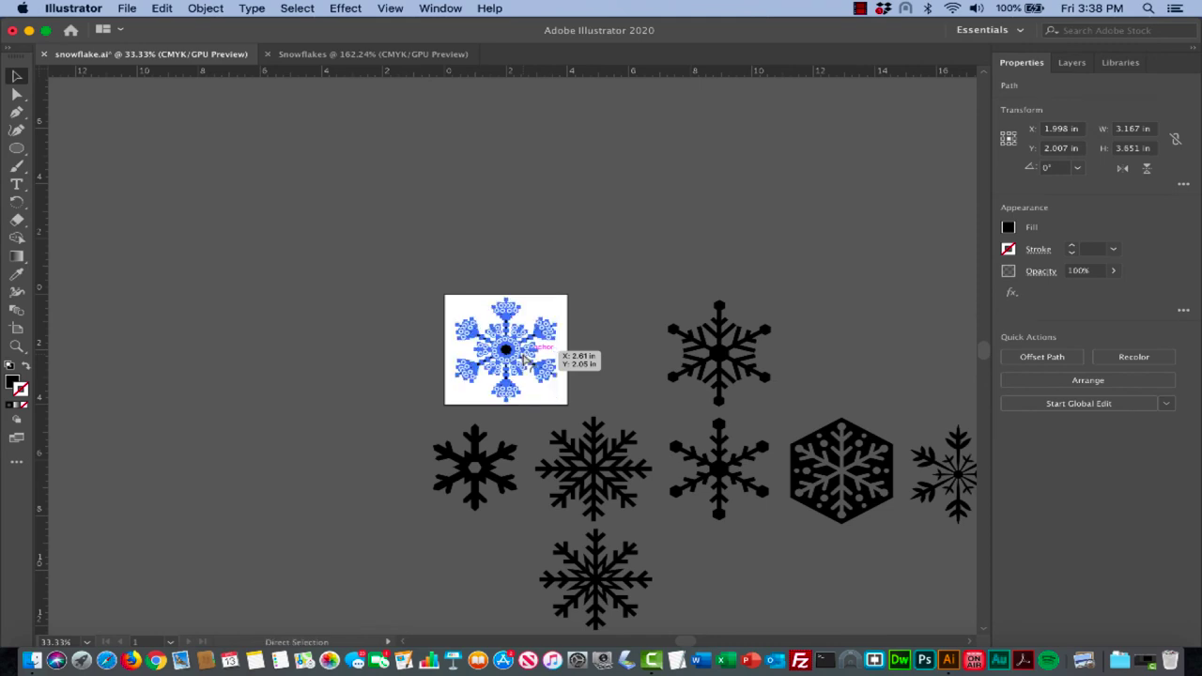
key(v)
key(super+s)
Move the merged snowflake off the artboard beside the other snowflakes, then deselect it
scroll(524, 360, right, 3)
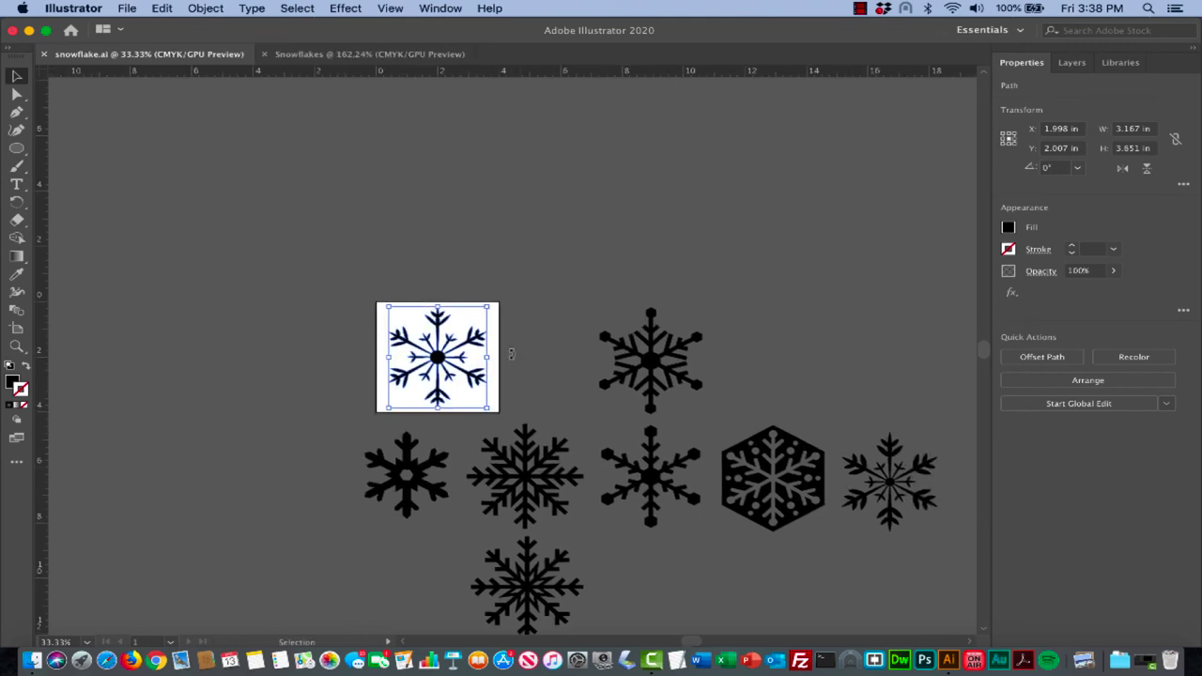
drag(449, 368, 894, 370)
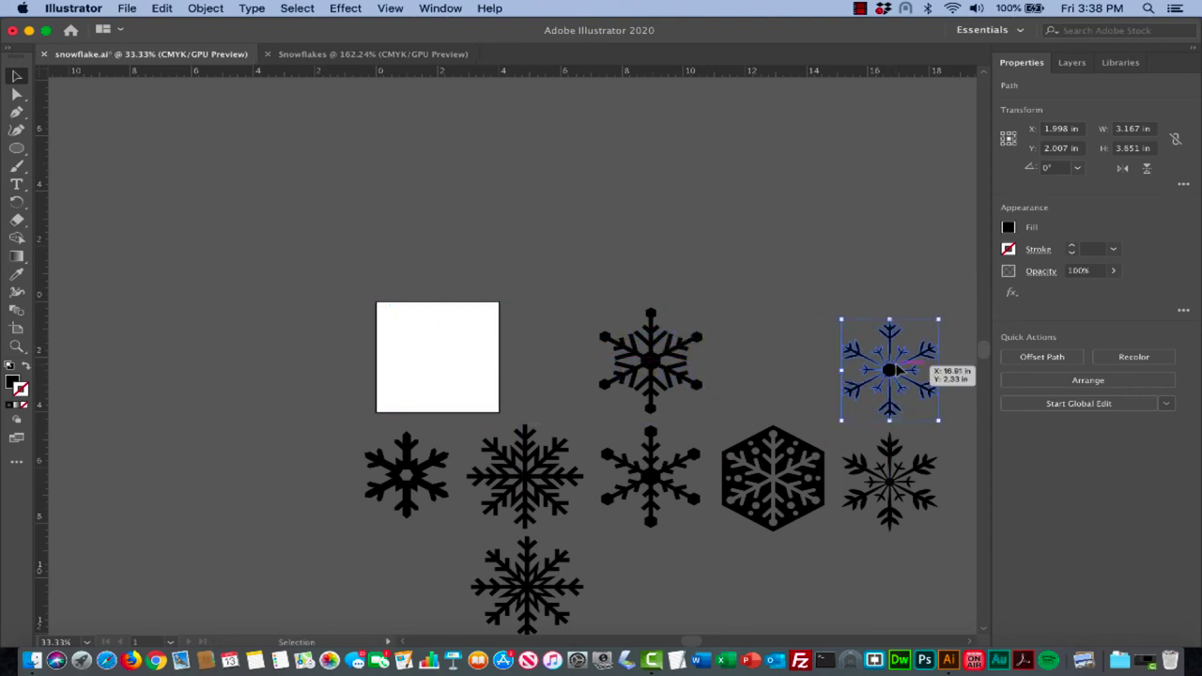
click(863, 544)
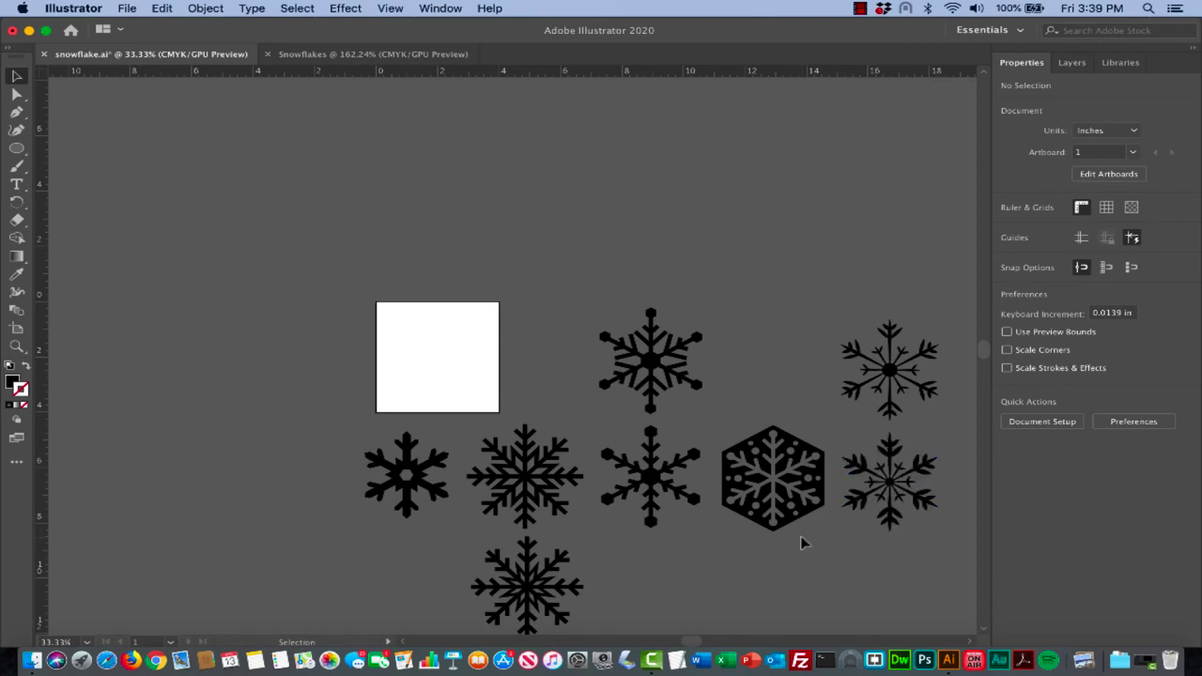
scroll(749, 558, down, 1)
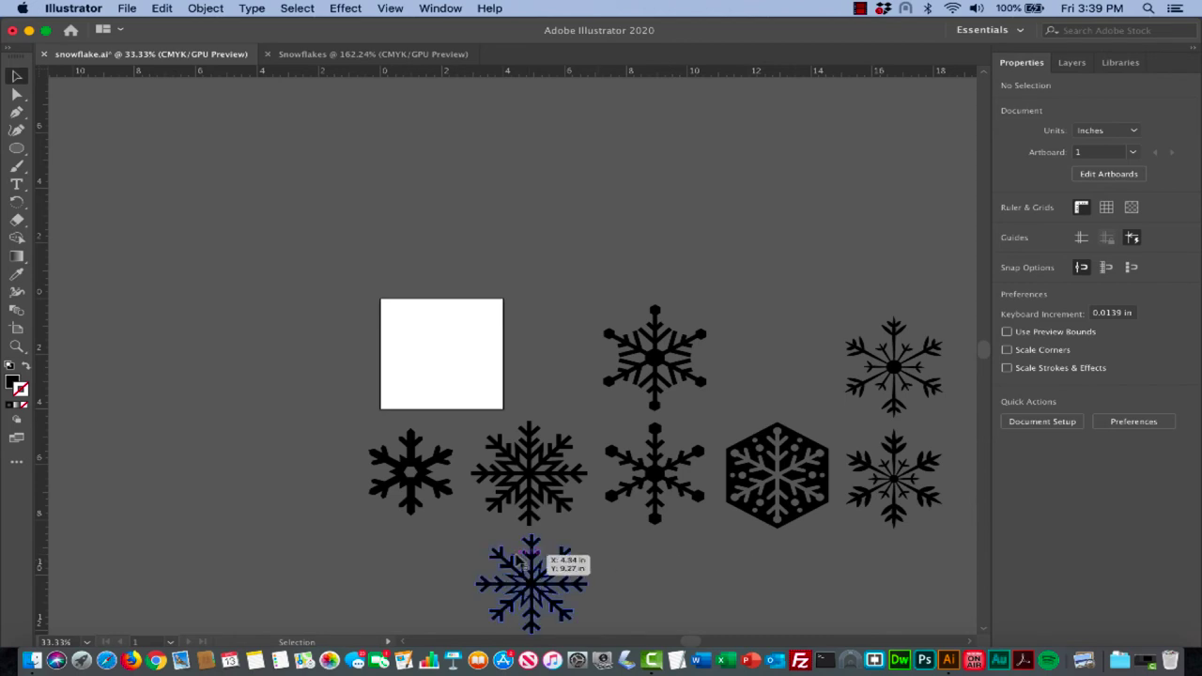
scroll(551, 564, left, 5)
scroll(517, 561, left, 3)
scroll(517, 561, down, 1)
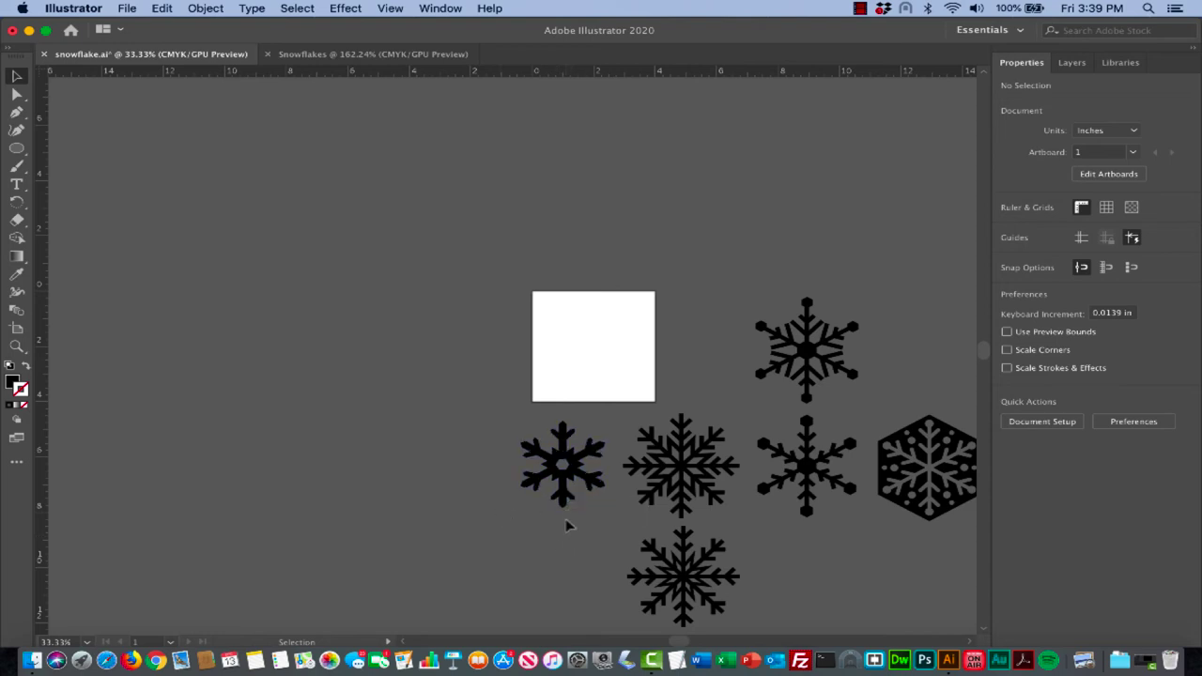
Zoom in on the empty artboard and turn the guides back on with View > Guides > Show Guides
key(a)
key(super+1)
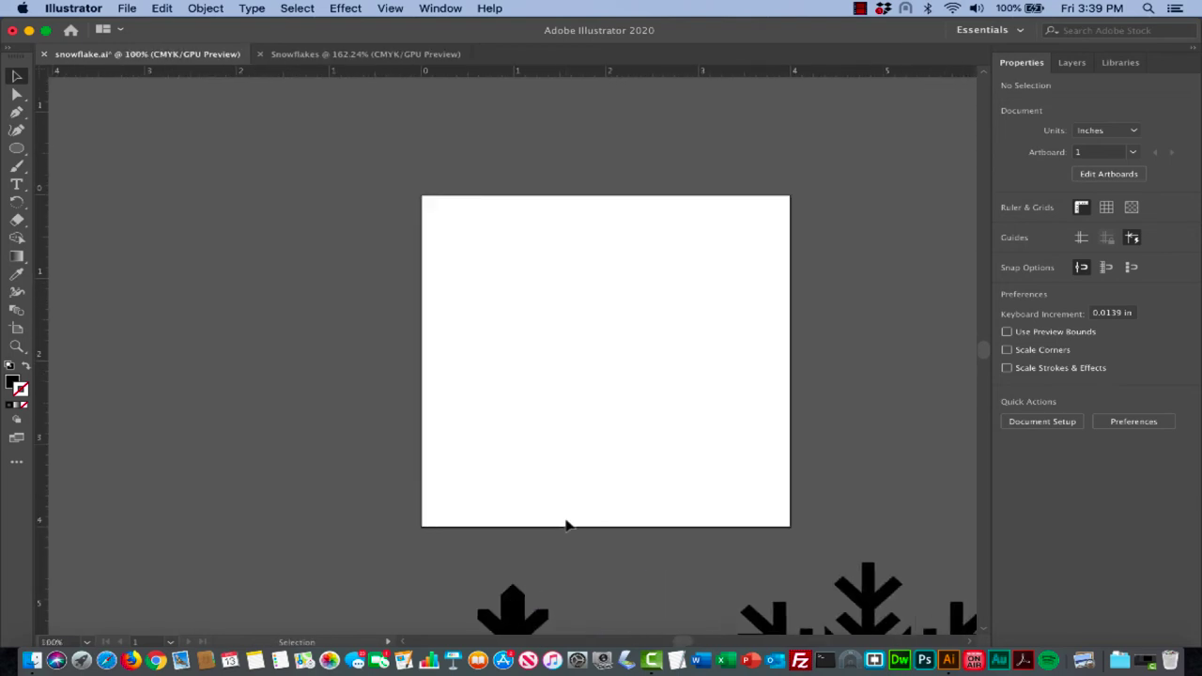
key(super+equal)
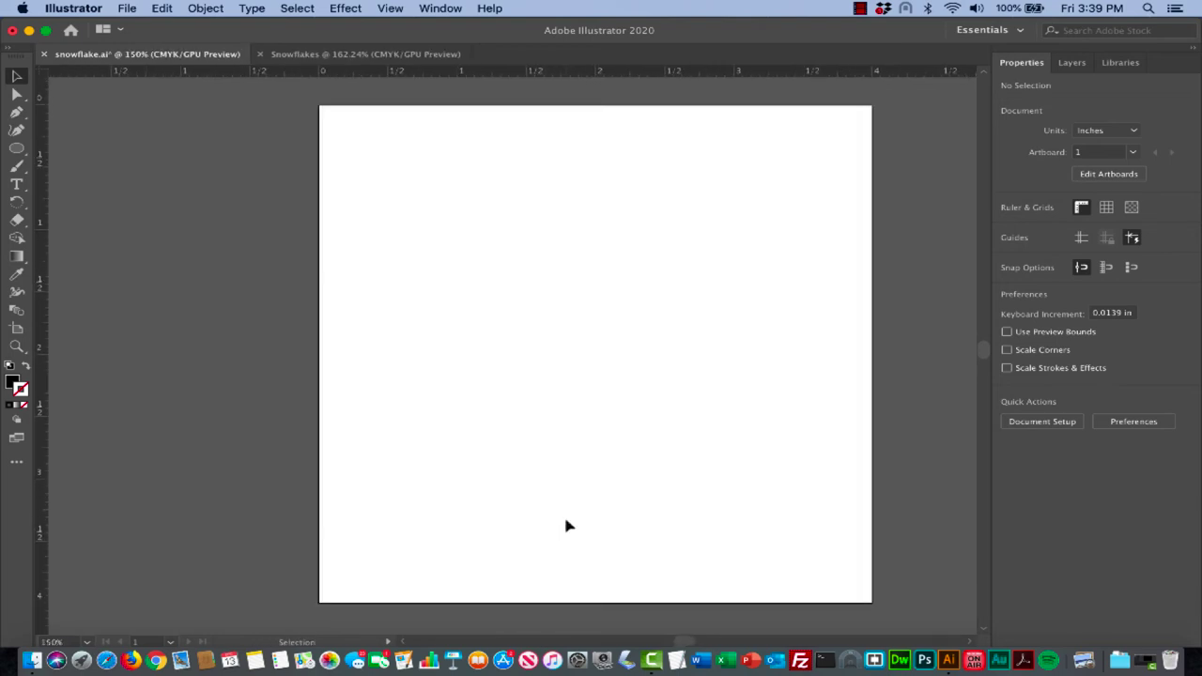
scroll(567, 526, up, 2)
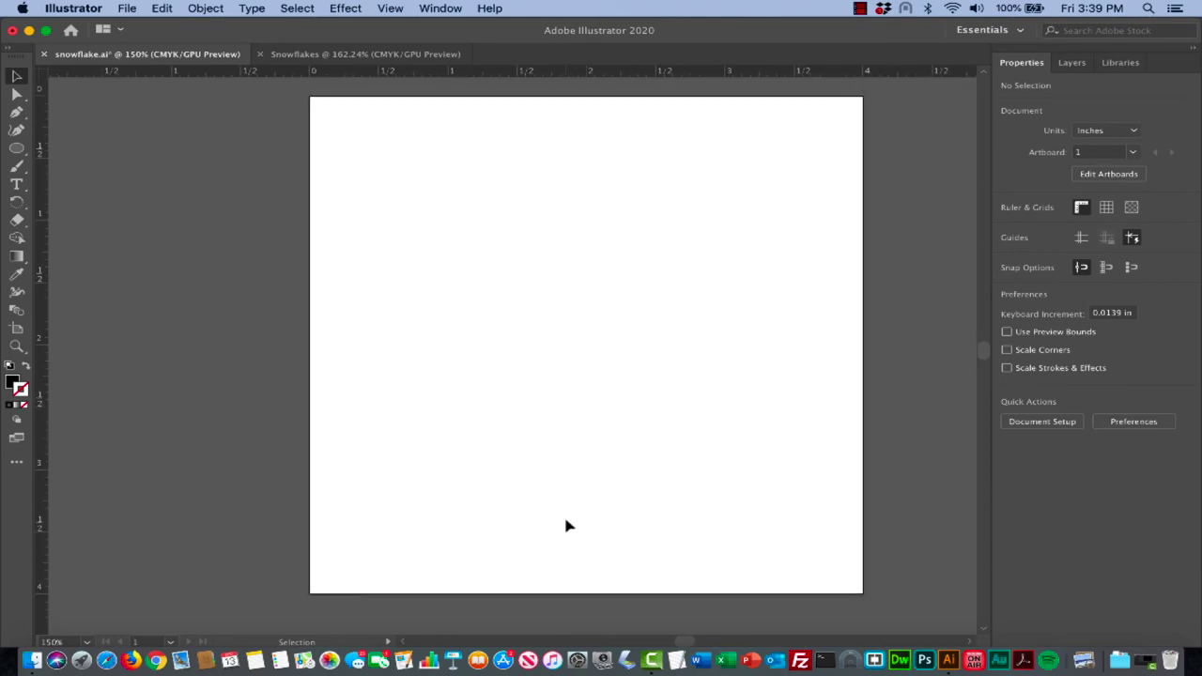
click(860, 9)
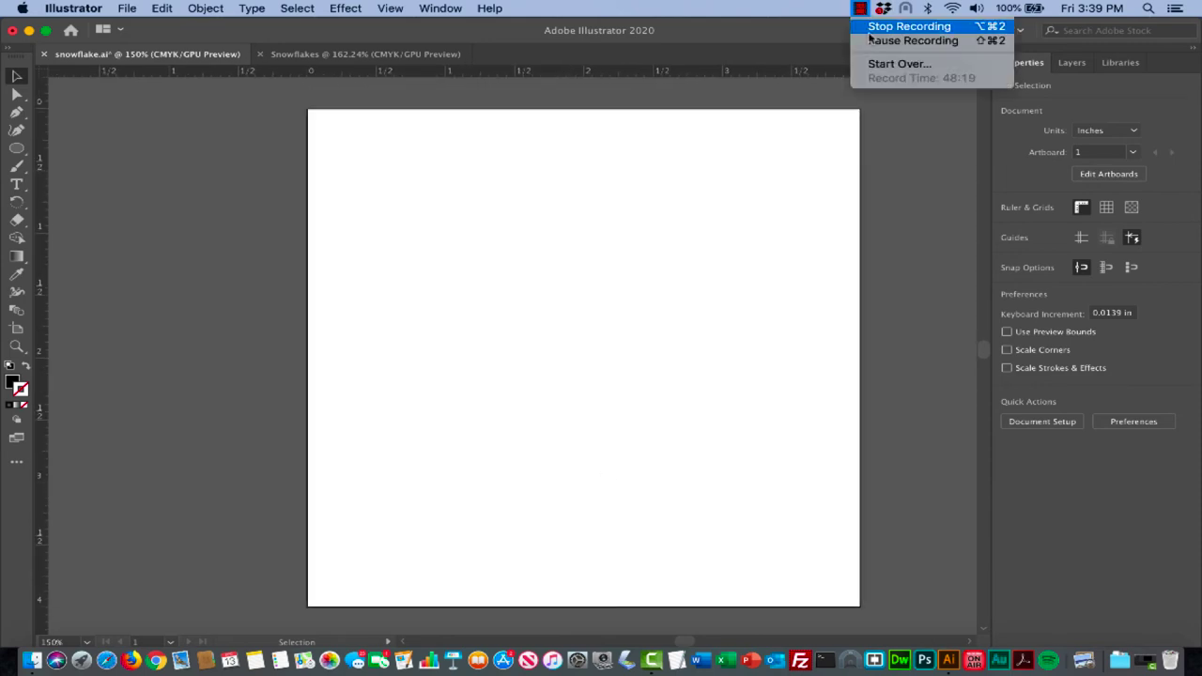
click(911, 40)
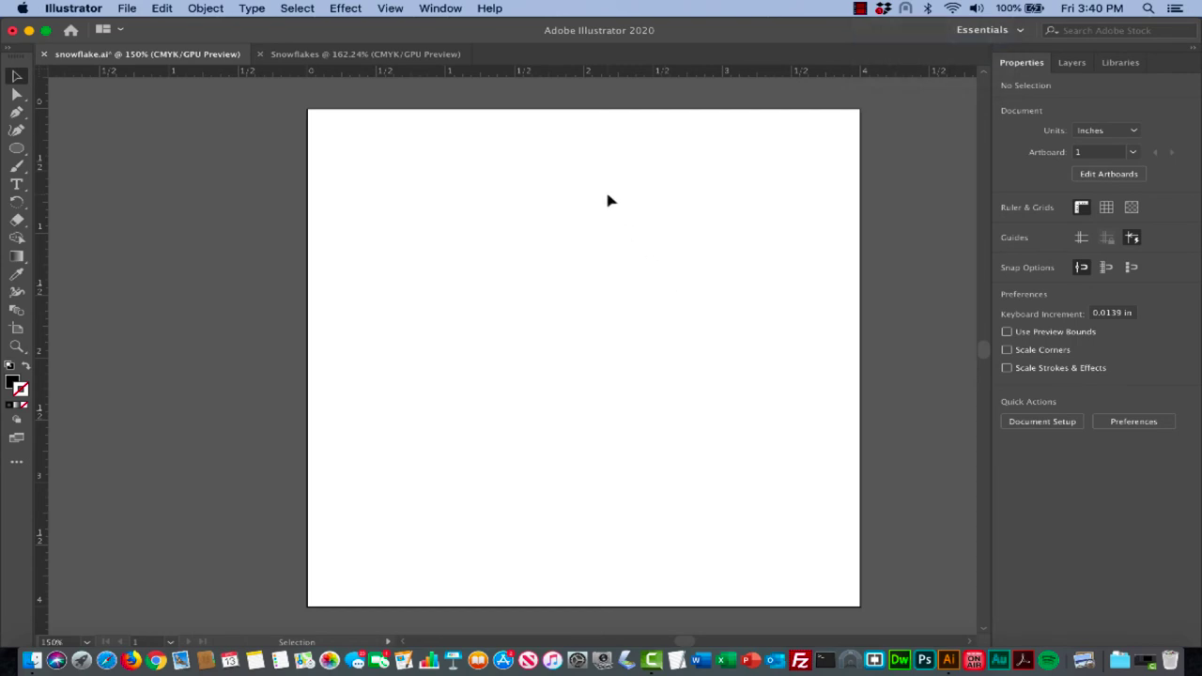
click(390, 8)
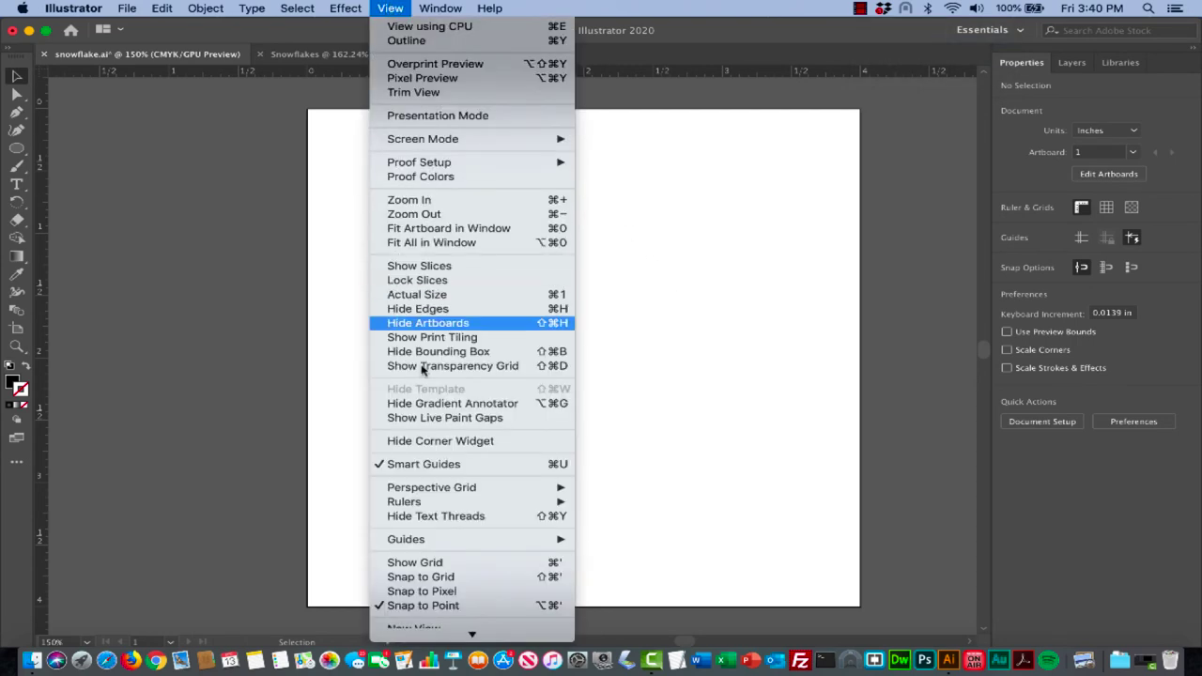
mouse_move(406, 539)
click(618, 541)
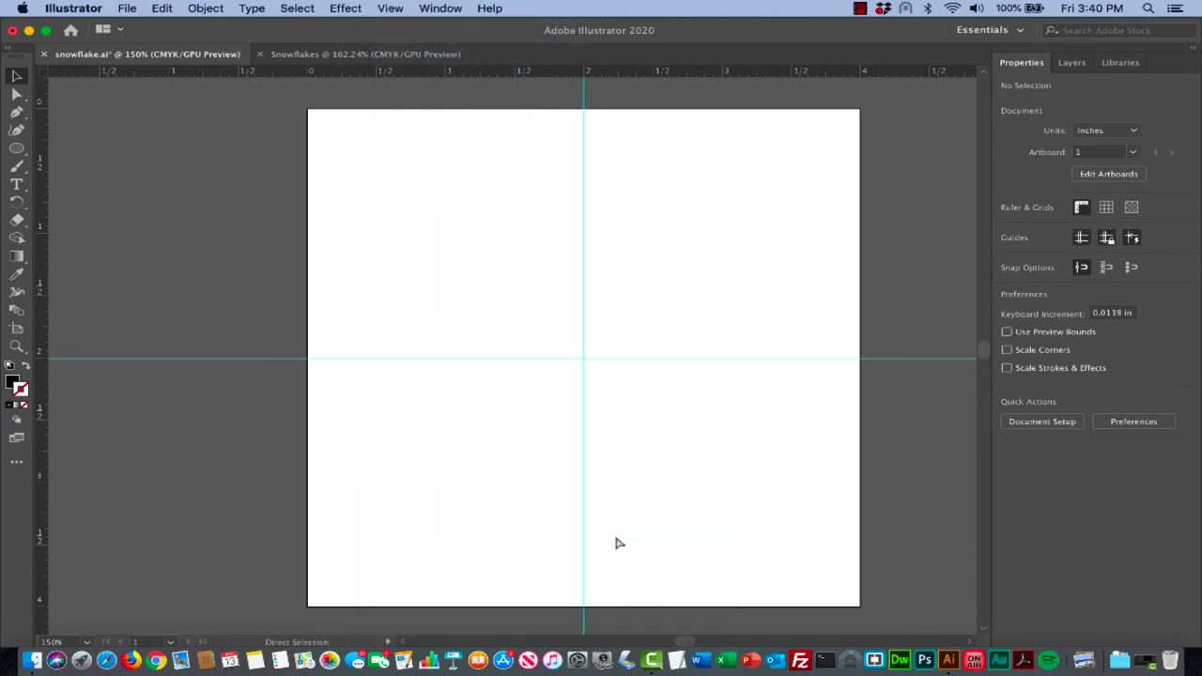
Zoom out to select the finished snowflake below the artboard, then zoom back in
key(super+minus)
key(super+minus)
scroll(616, 543, down, 3)
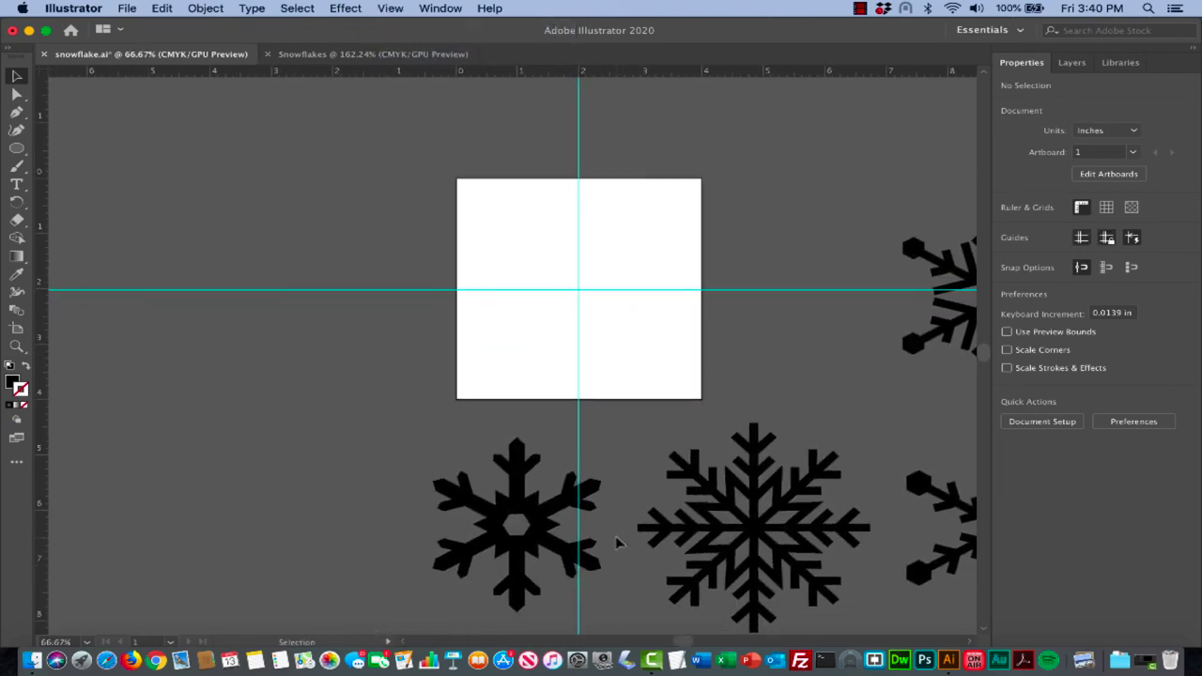
click(567, 522)
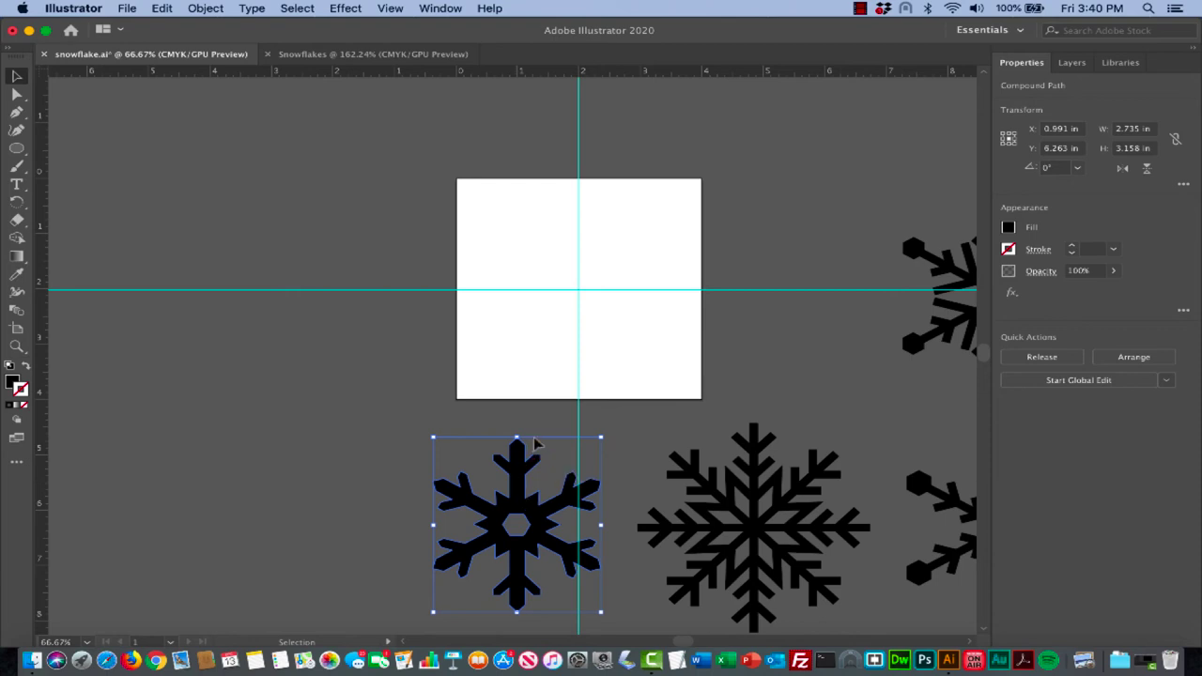
key(super+equal)
key(super+equal)
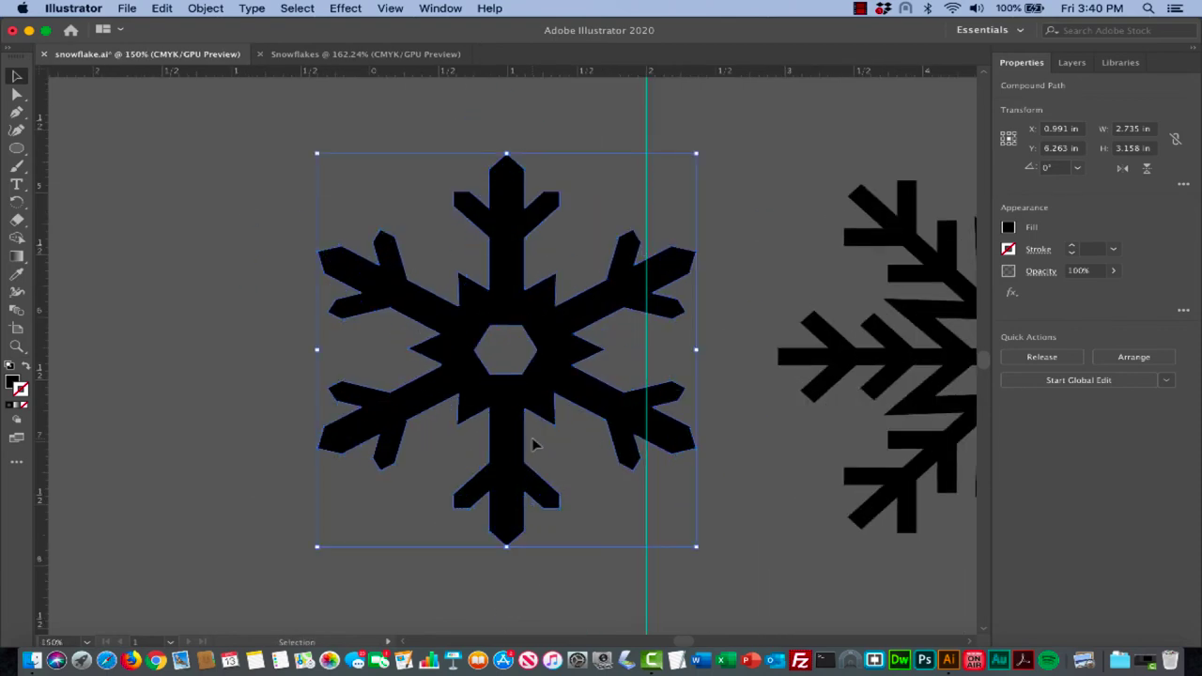
scroll(533, 444, up, 10)
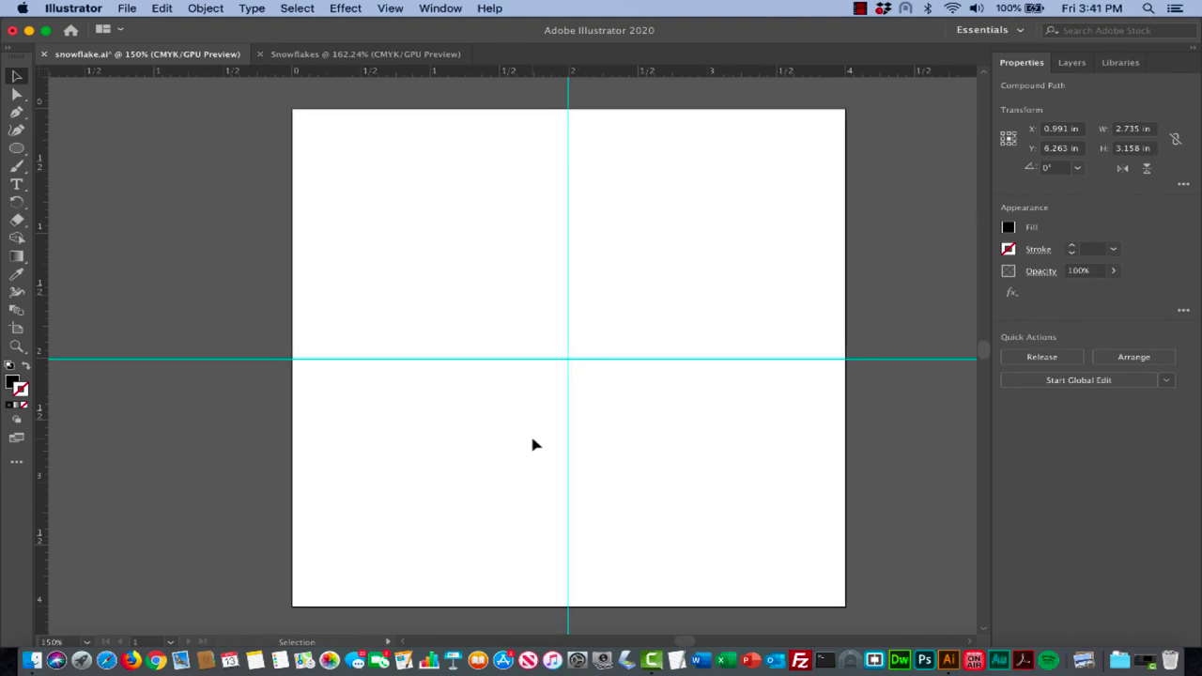
Draw a tall black rectangle from near the artboard top down to the horizontal guide
drag(16, 147, 58, 151)
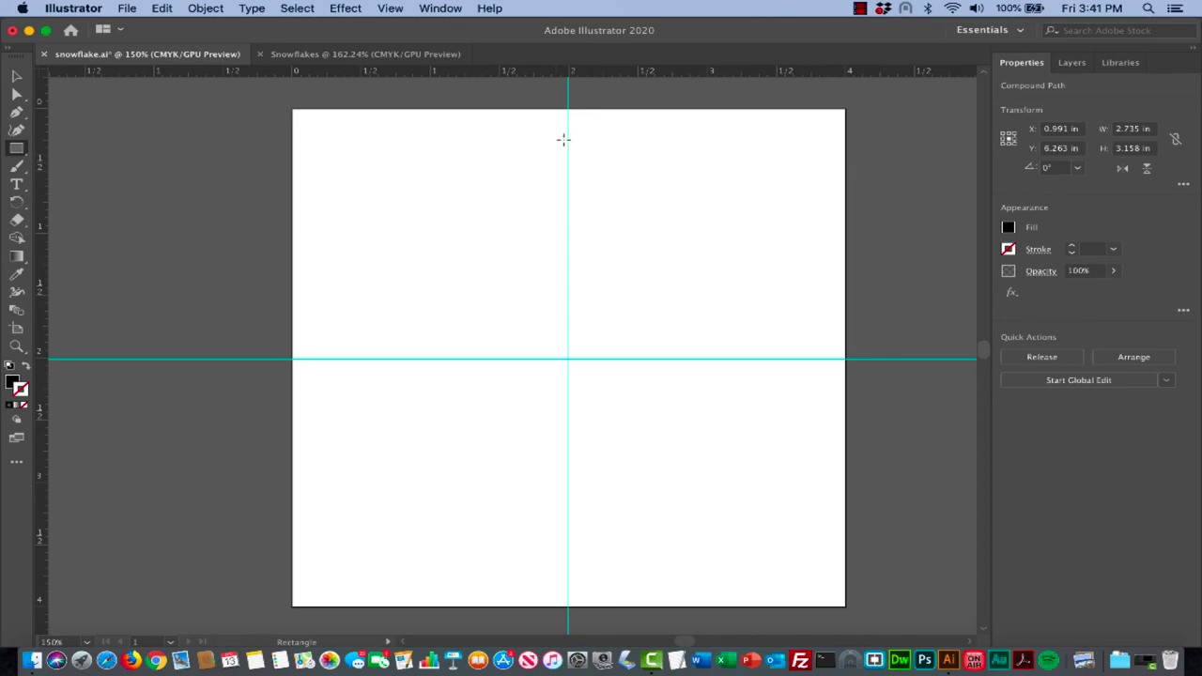
mouse_move(553, 137)
mouse_down()
mouse_move(598, 141)
mouse_move(588, 270)
mouse_up()
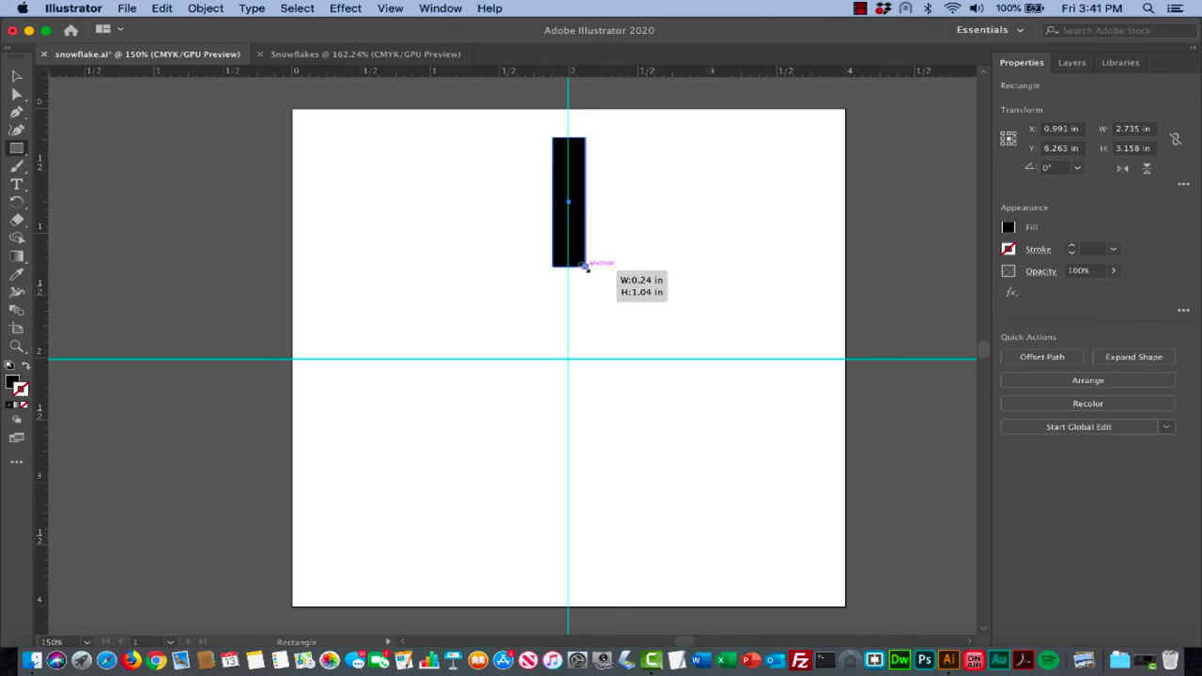
key(super+z)
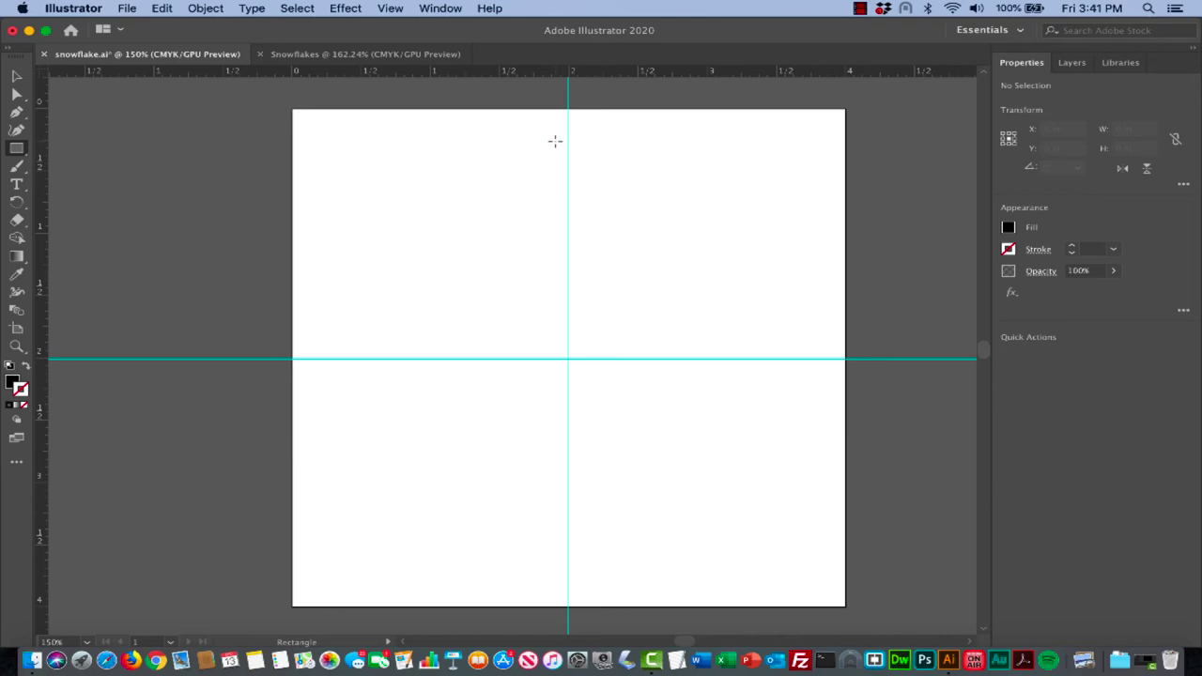
drag(555, 141, 589, 360)
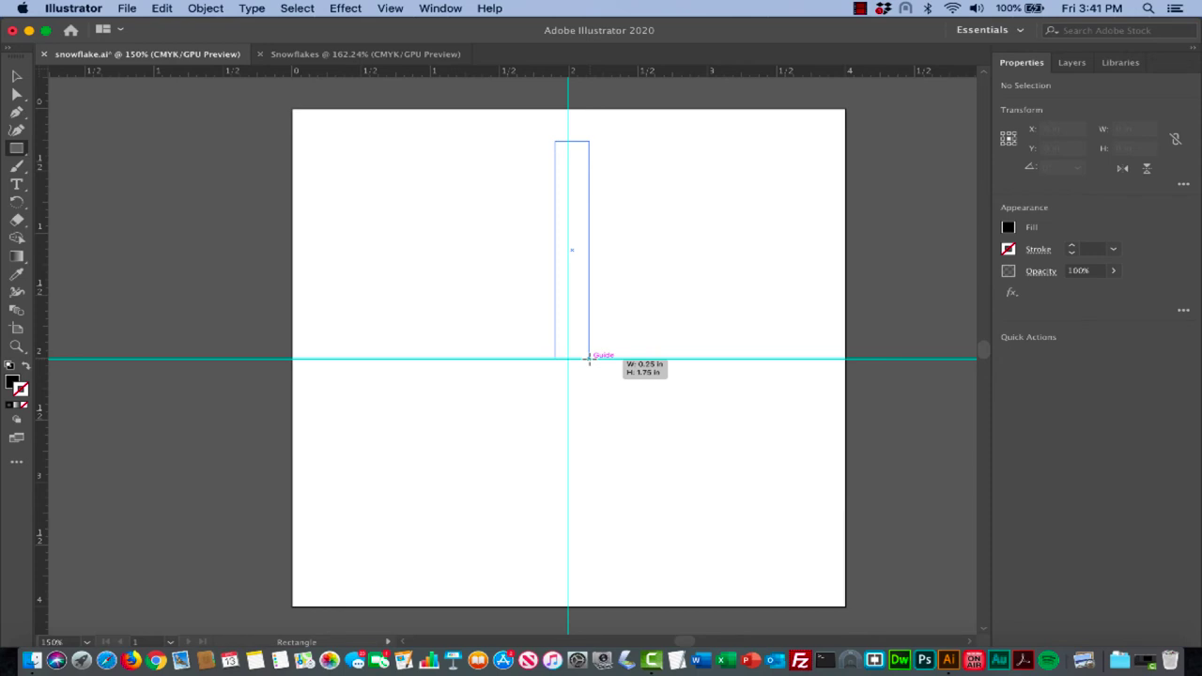
drag(589, 360, 589, 360)
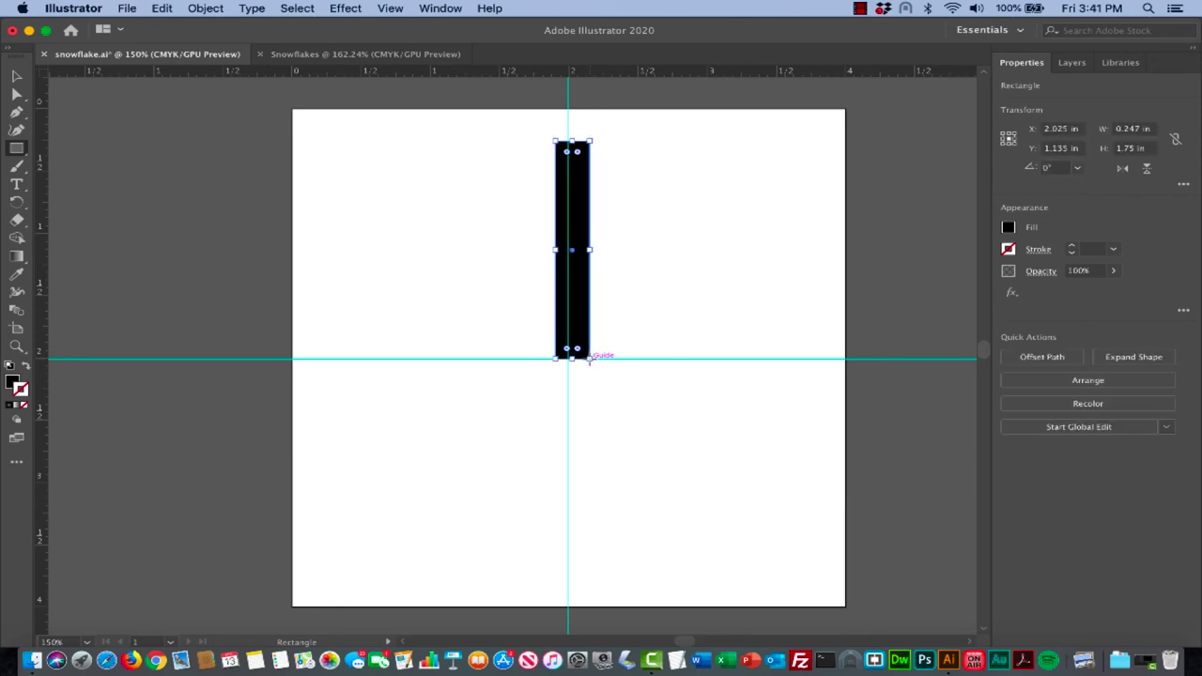
Set the rectangle's width to 0.25 in, leaving it 1.75 in high
click(17, 76)
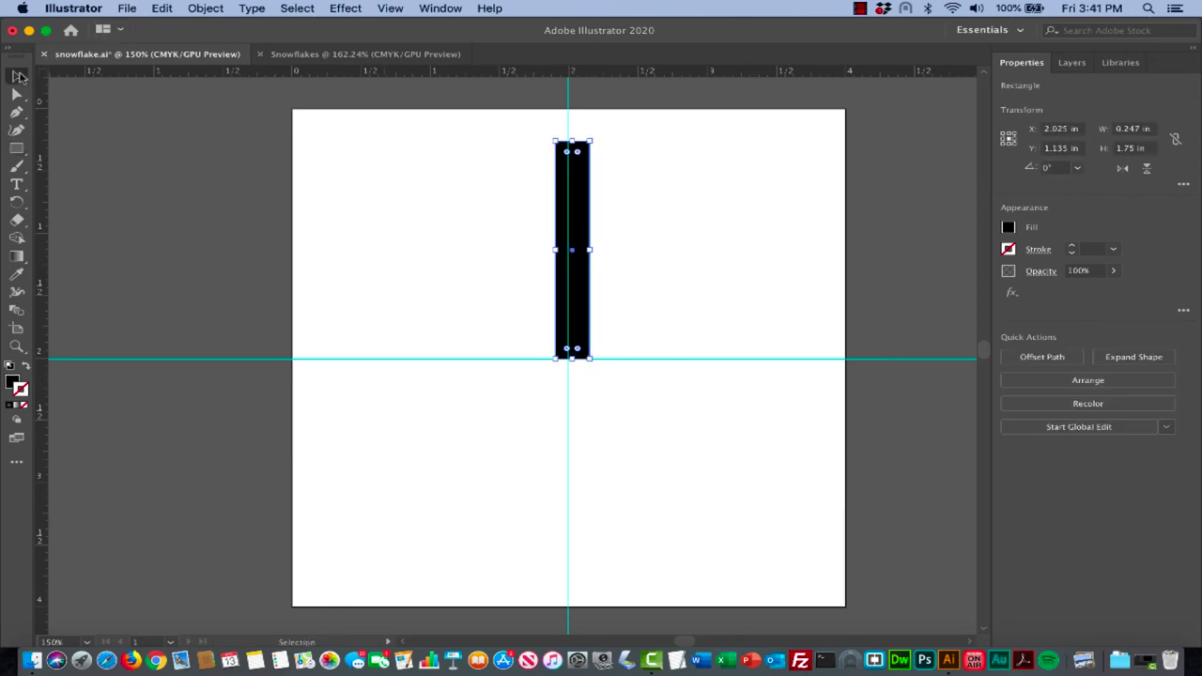
click(1140, 129)
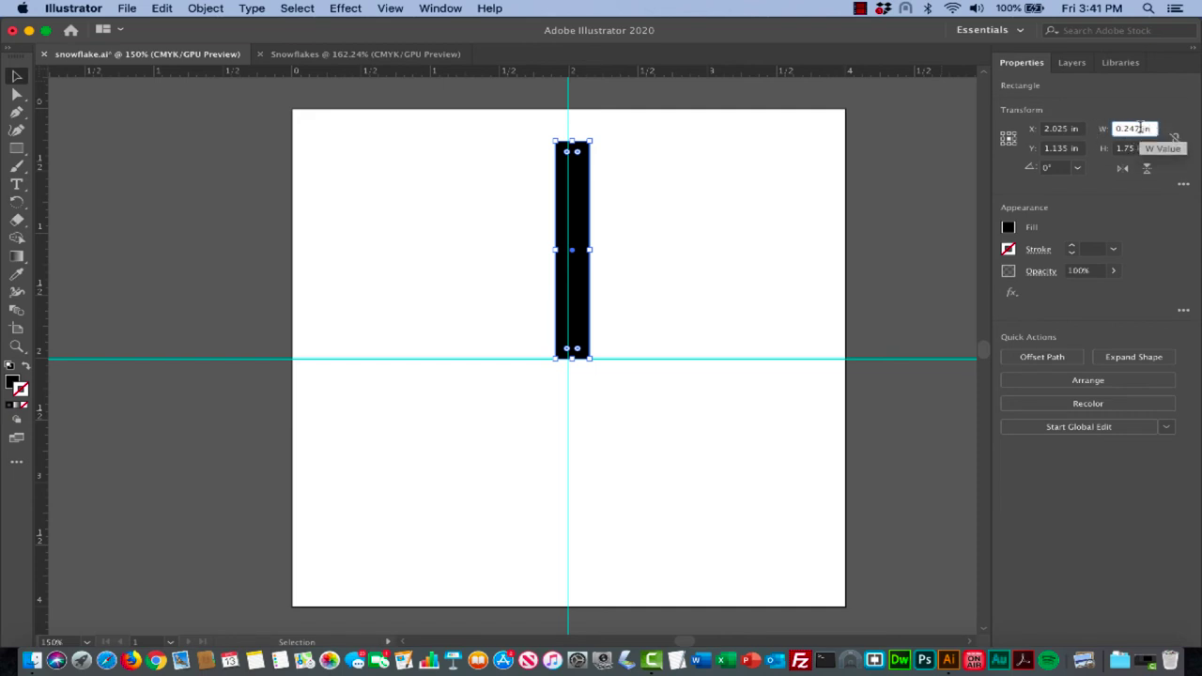
key(BackSpace)
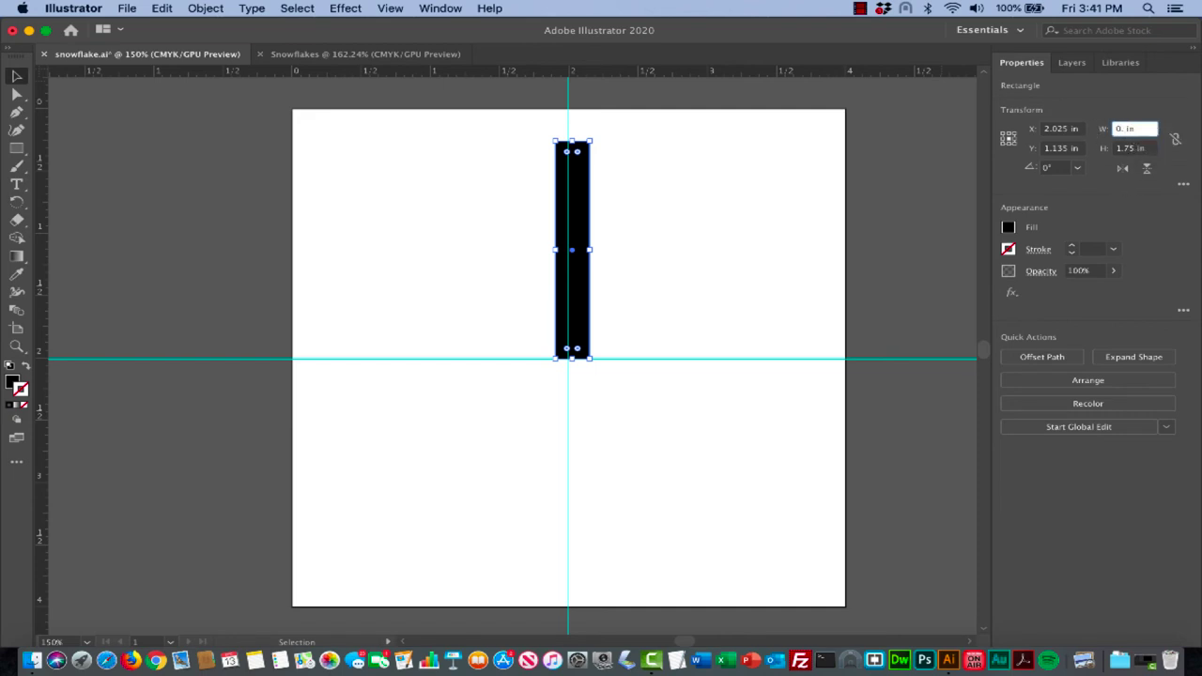
key(Return)
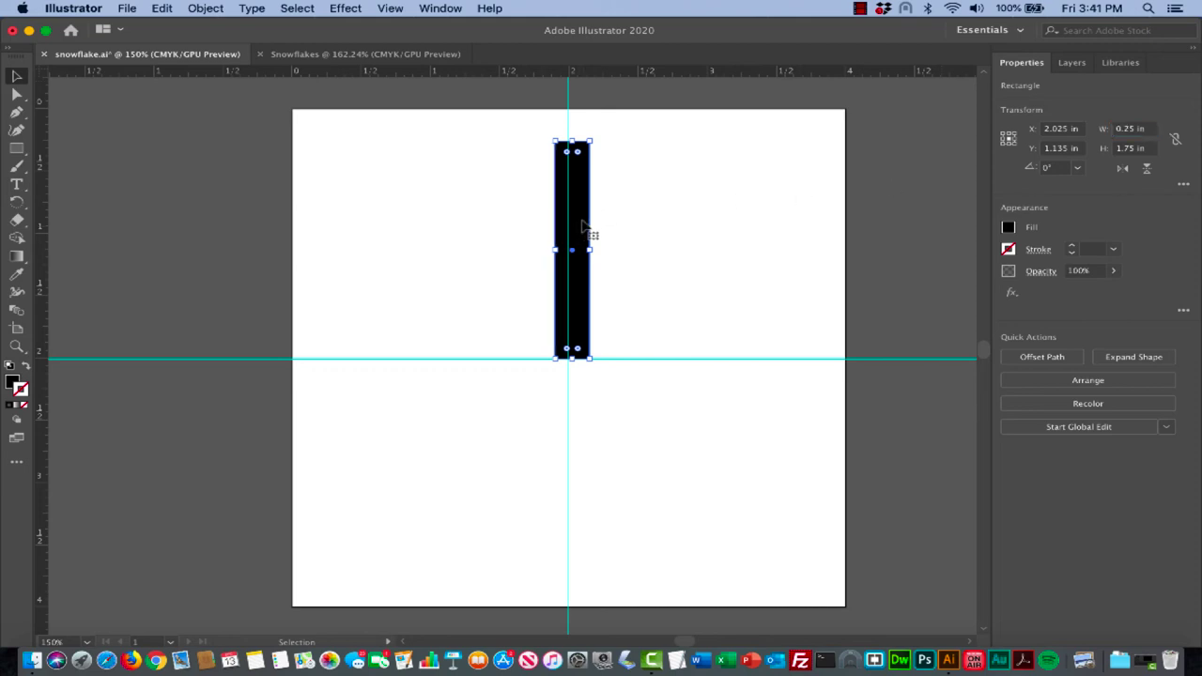
key(super+h)
Nudge the 0.25 × 1.75 in rectangle left to centre it on the vertical guide, zooming to 300%
drag(580, 225, 578, 225)
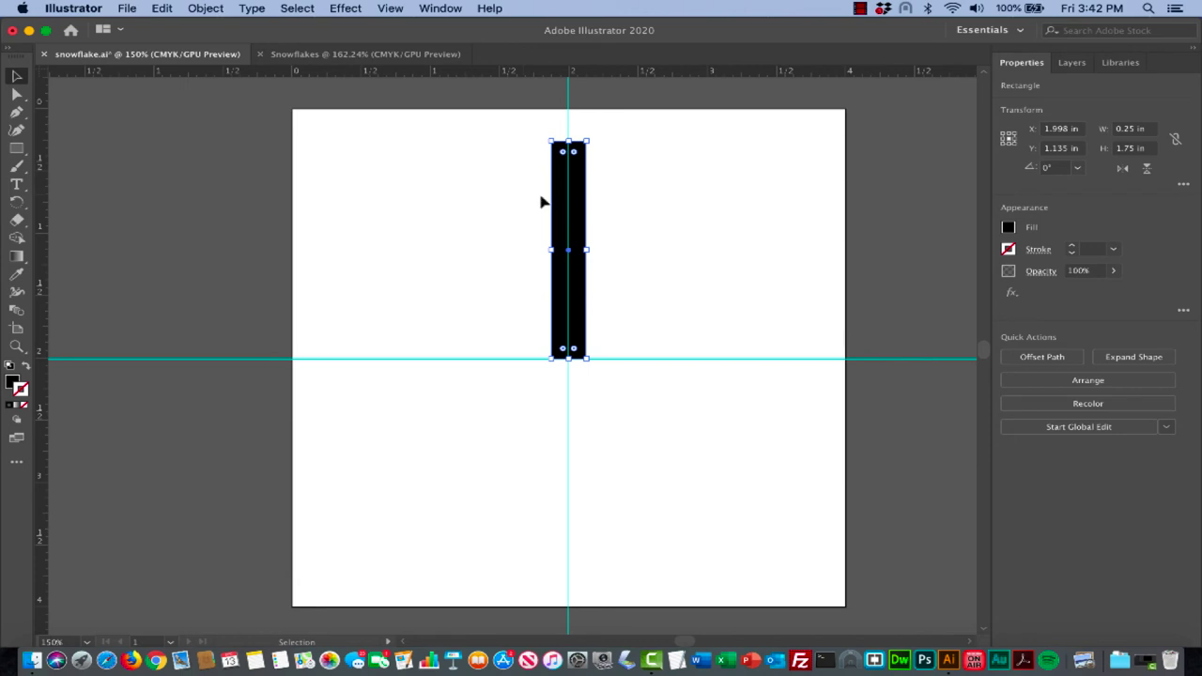
key(a)
key(super+equal)
key(super+equal)
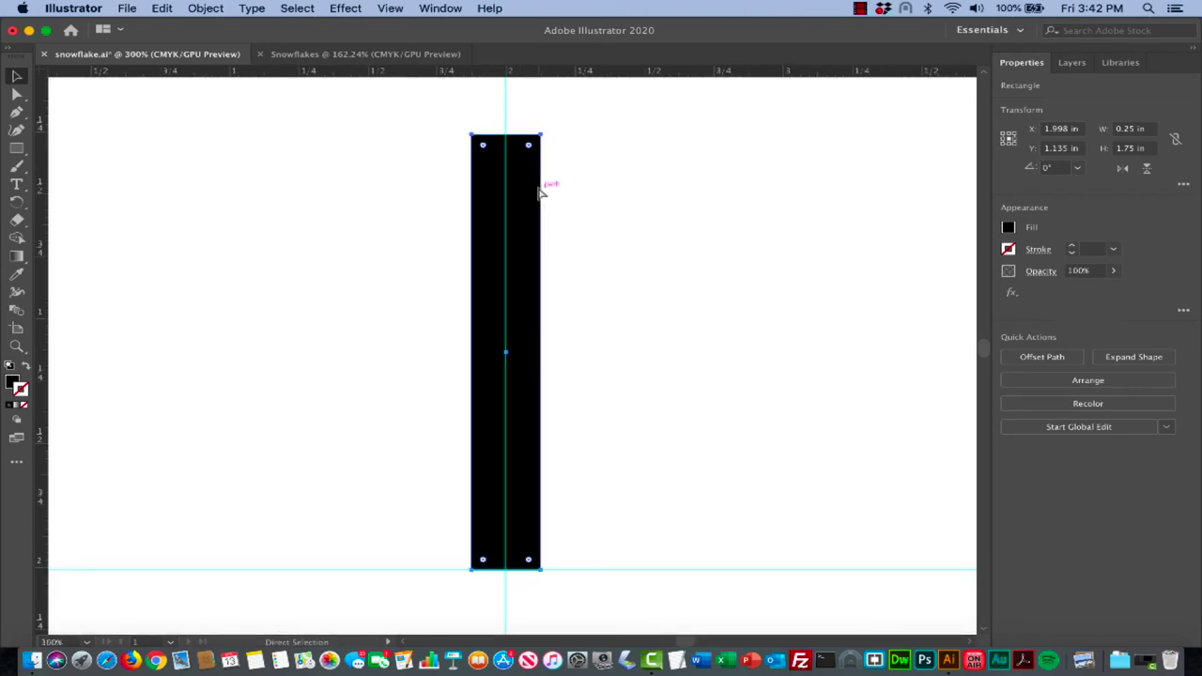
key(v)
scroll(544, 191, up, 2)
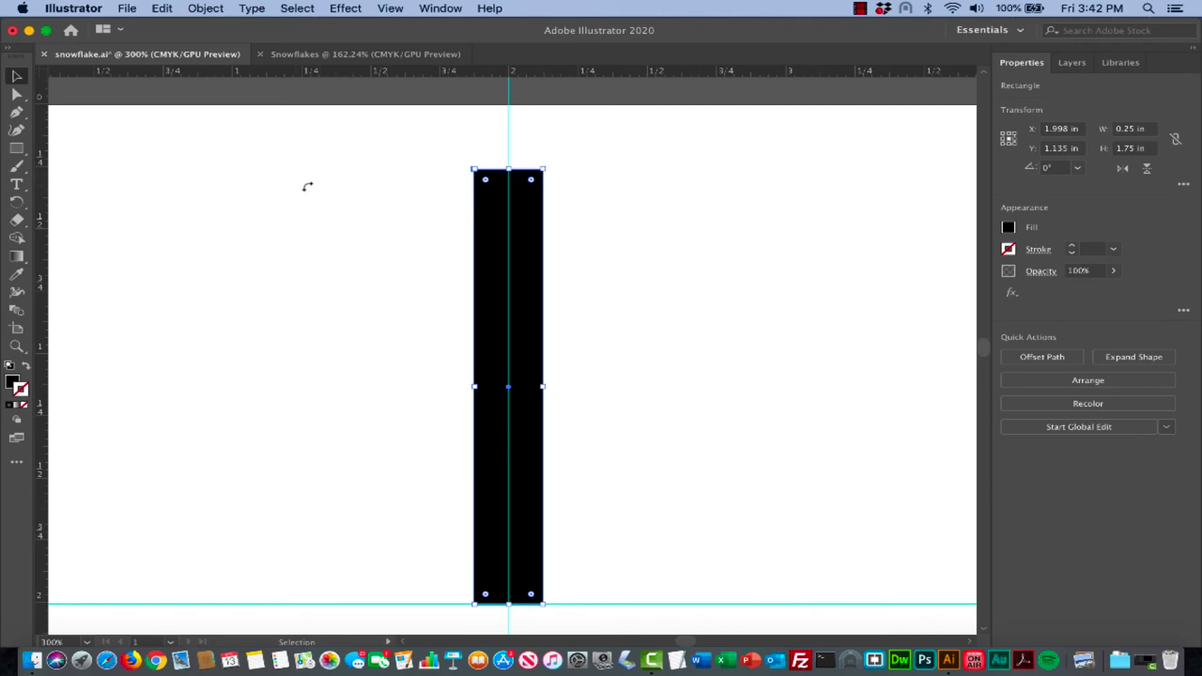
key(a)
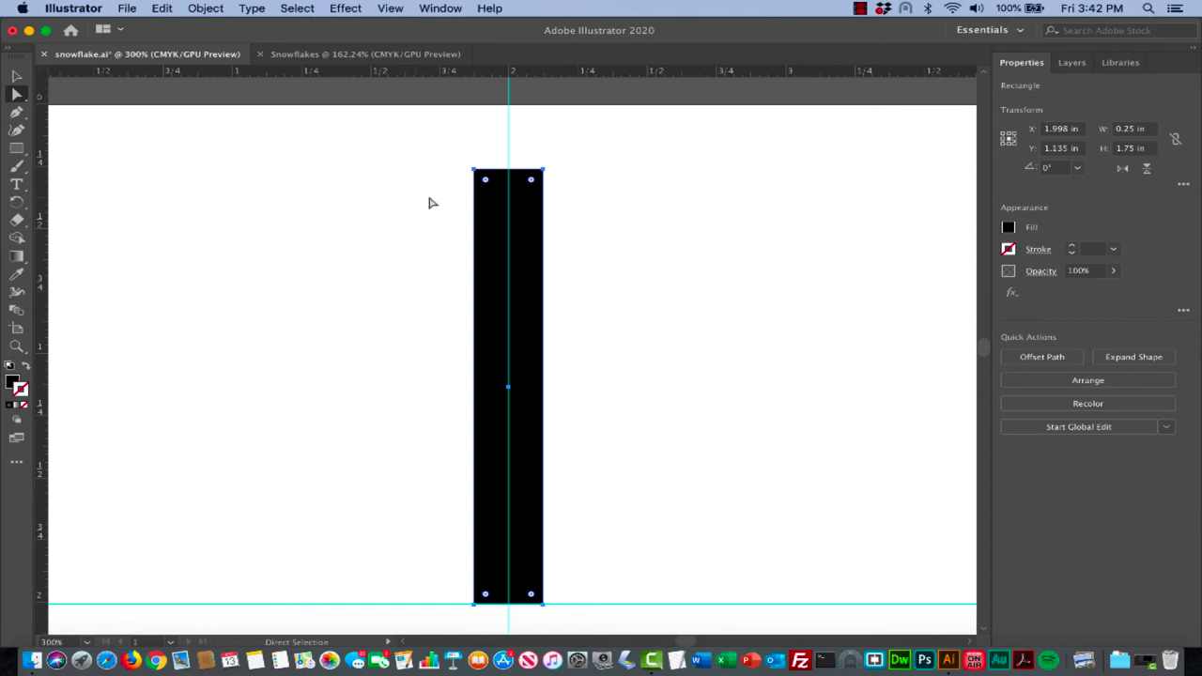
click(478, 172)
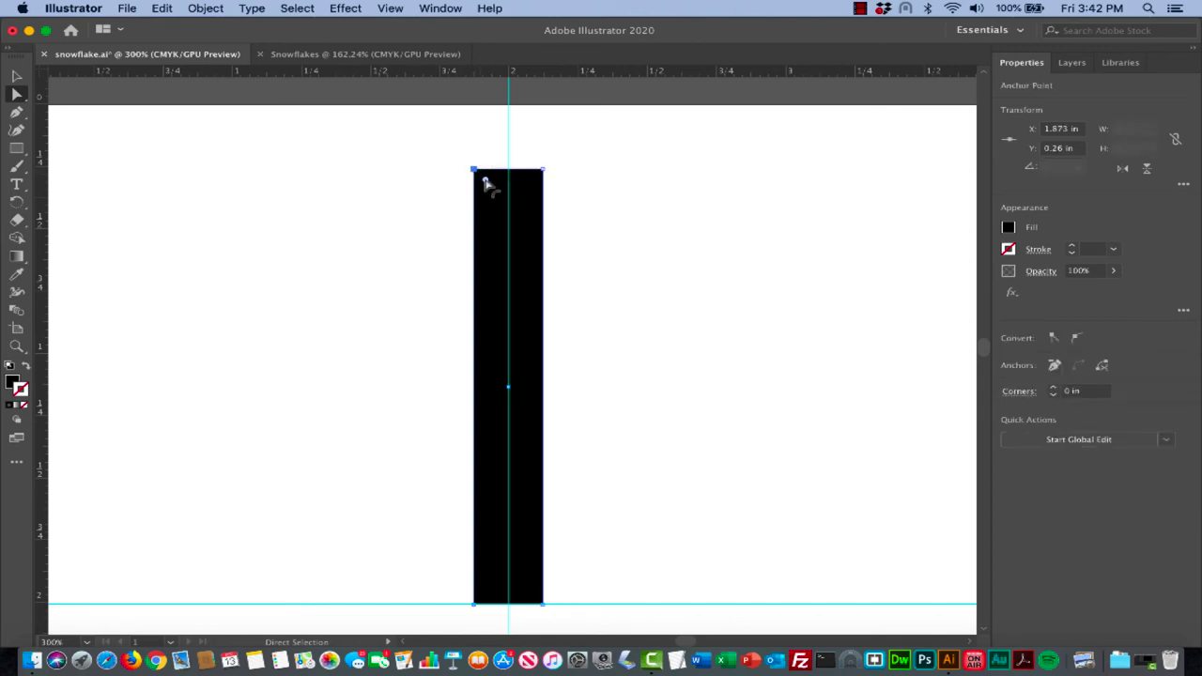
drag(484, 181, 508, 201)
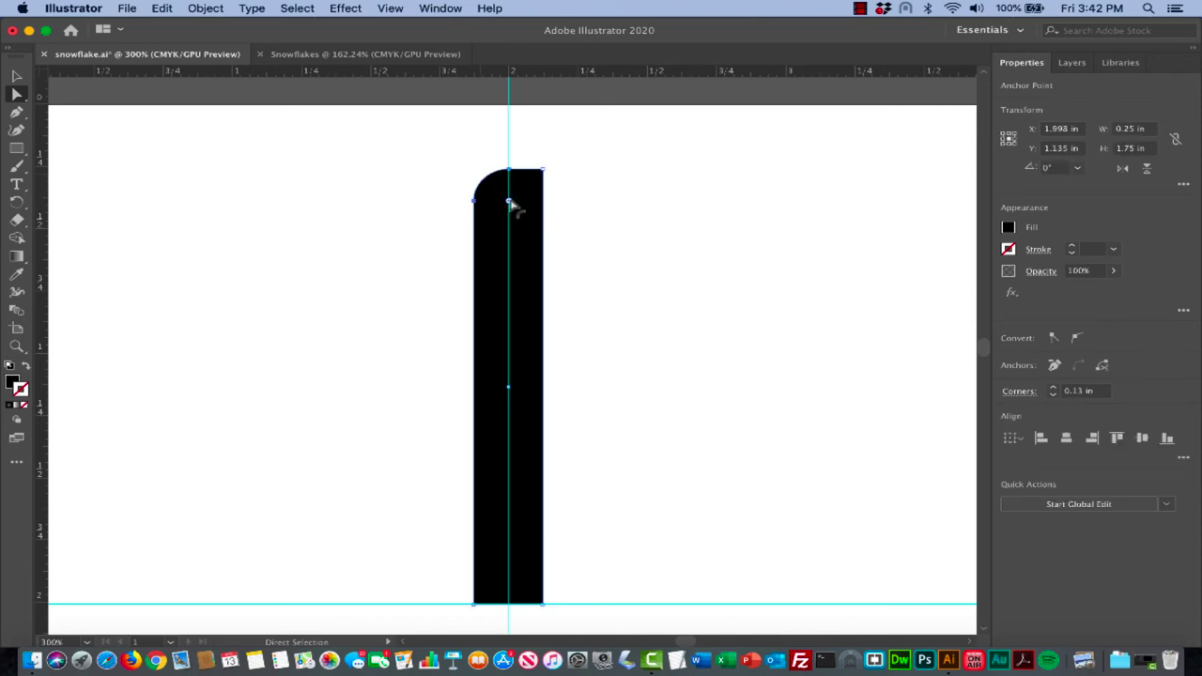
key(super+z)
key(super+z)
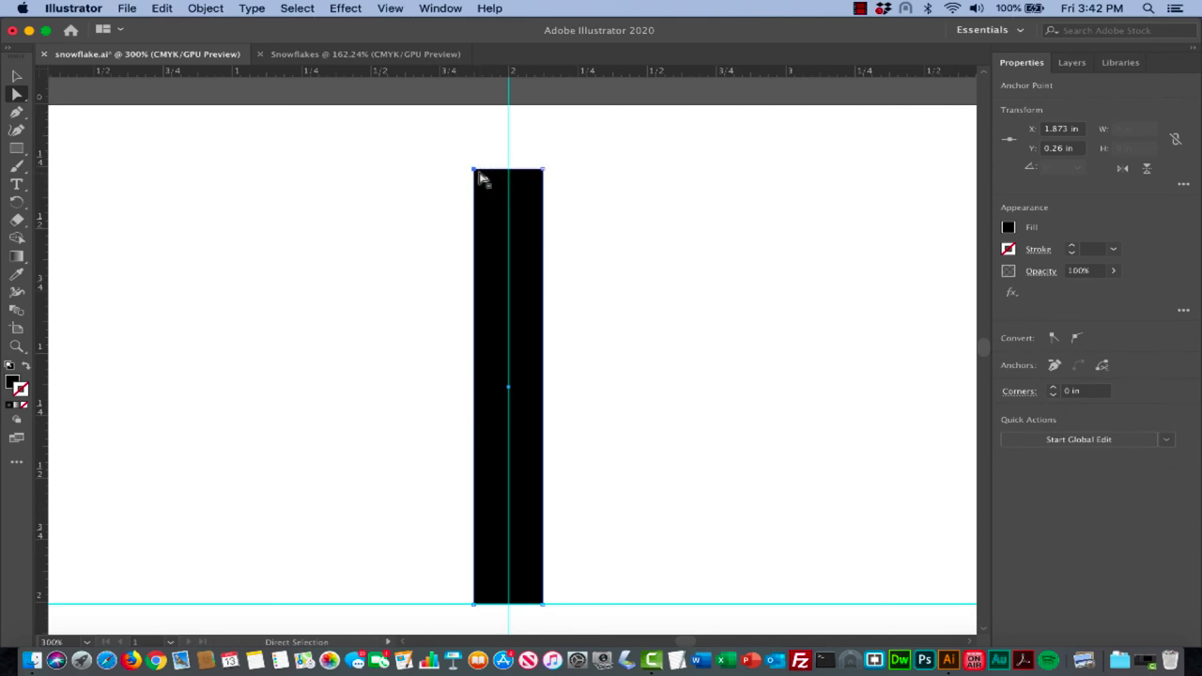
key(super+shift+a)
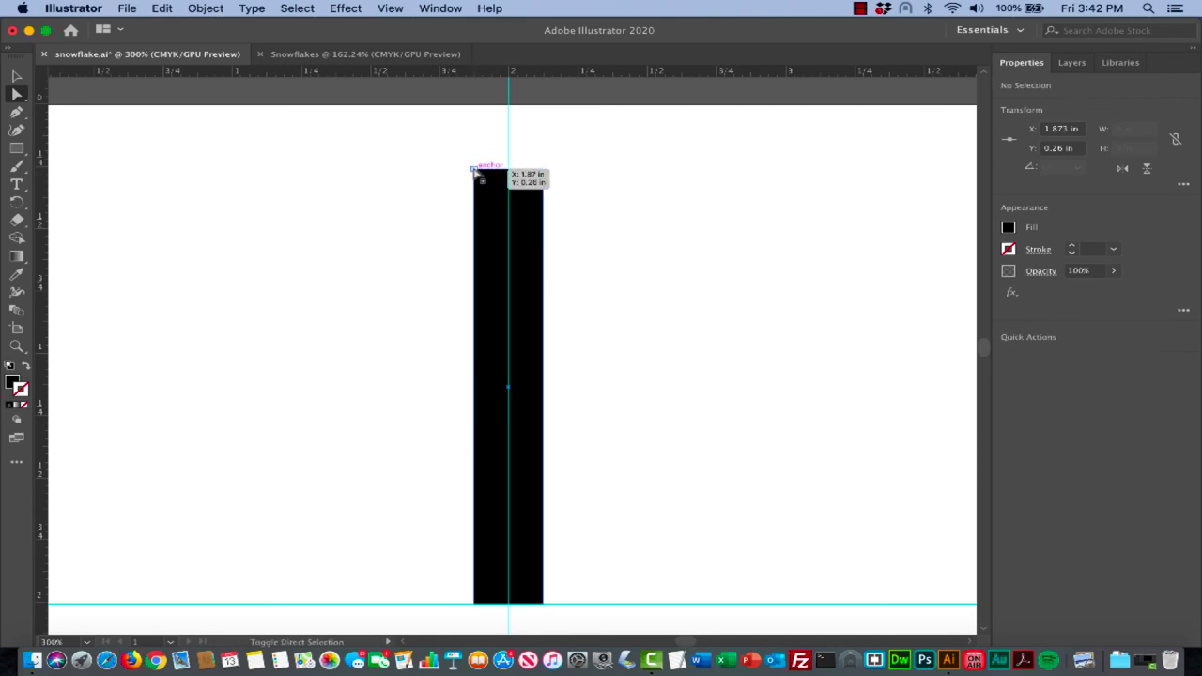
click(542, 171)
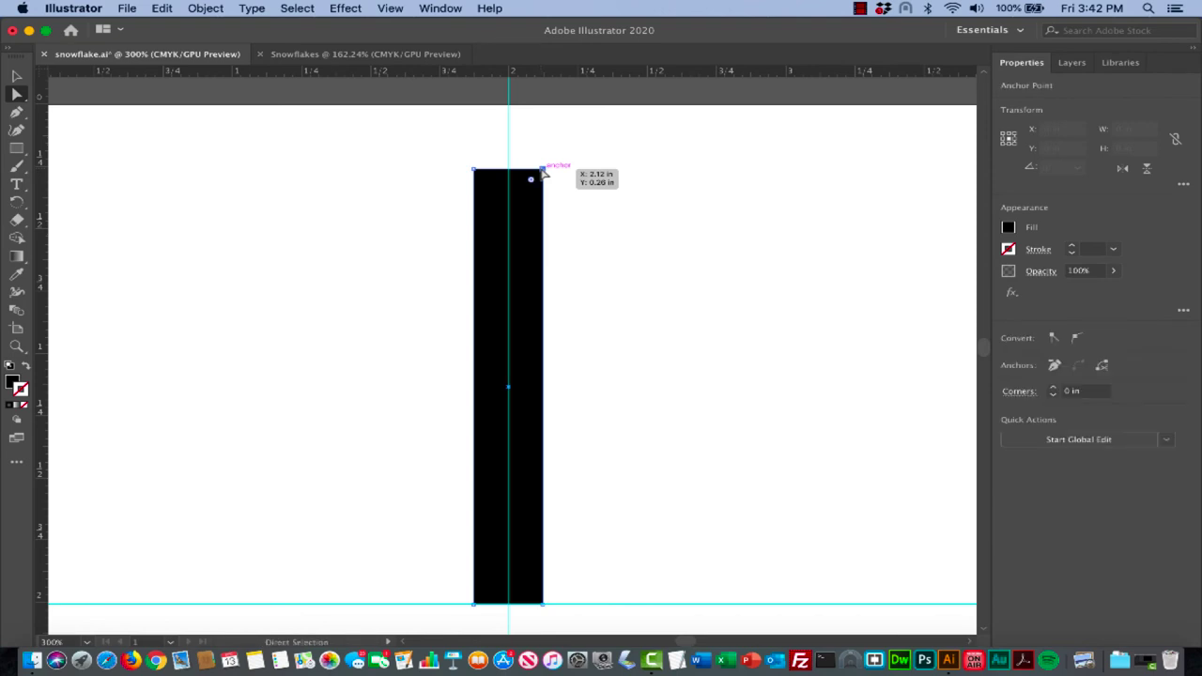
click(476, 175)
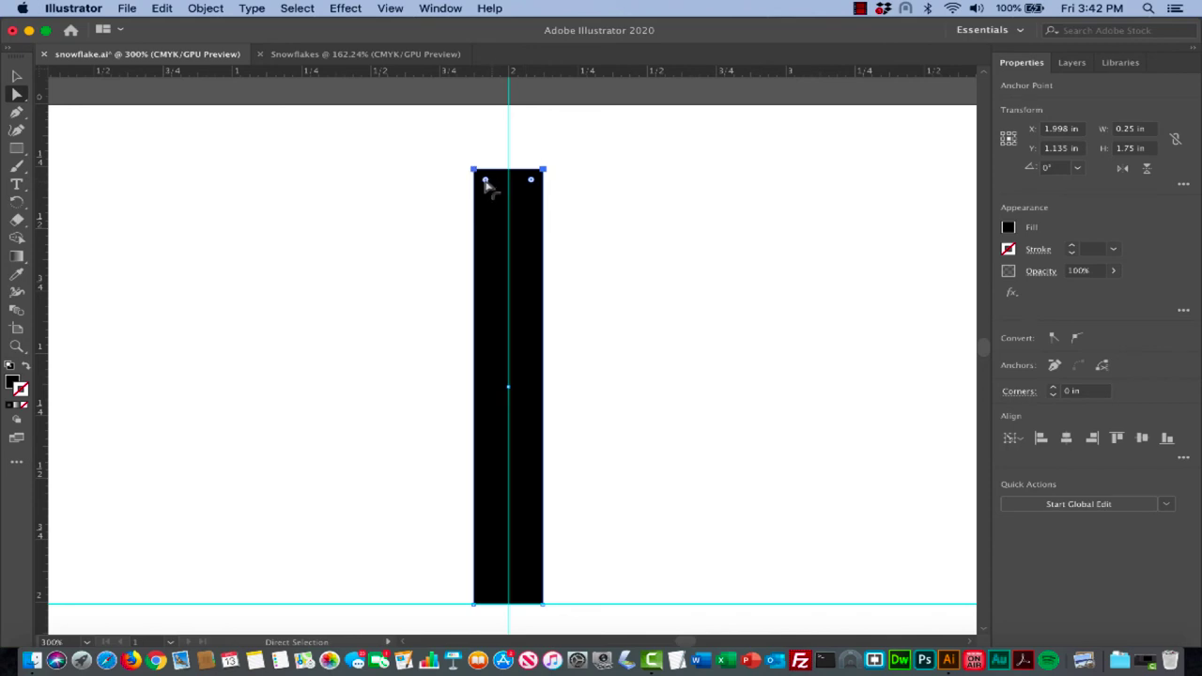
mouse_move(498, 193)
mouse_down()
mouse_move(505, 200)
mouse_move(481, 182)
mouse_up()
key(alt)
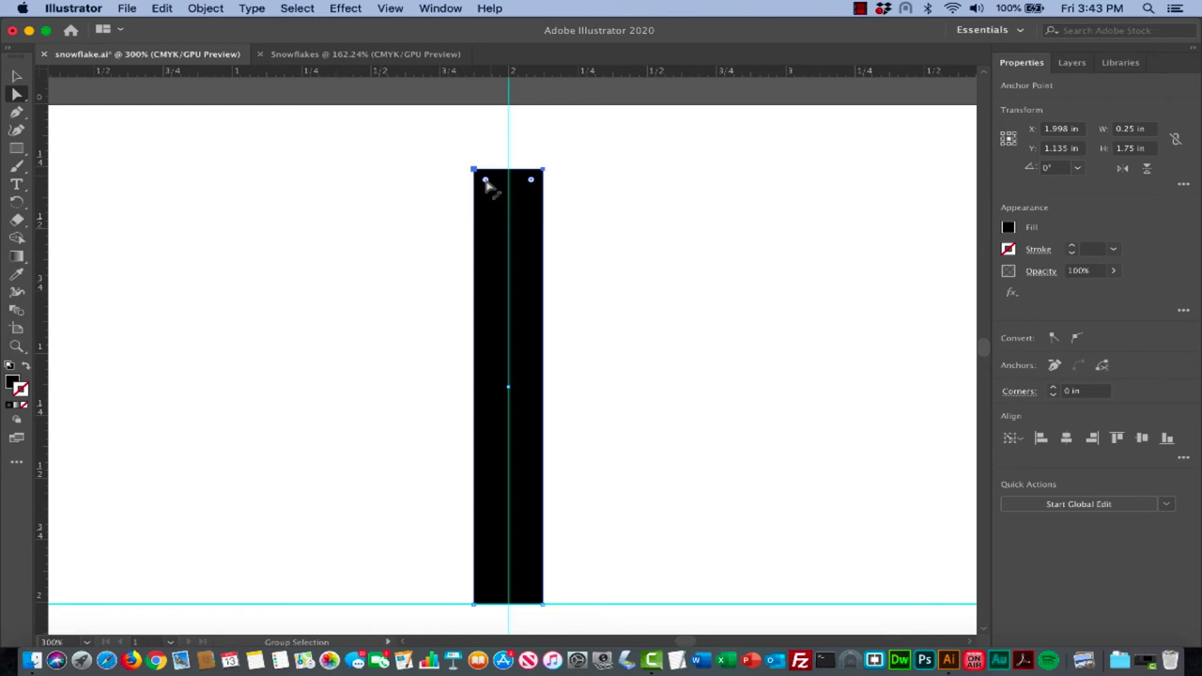
Chamfer the bar's two top corners by 0.12 in so the 0.25 × 1.75 in bar ends in a point
drag(485, 184, 496, 193)
alt+click(498, 192)
drag(498, 193, 508, 201)
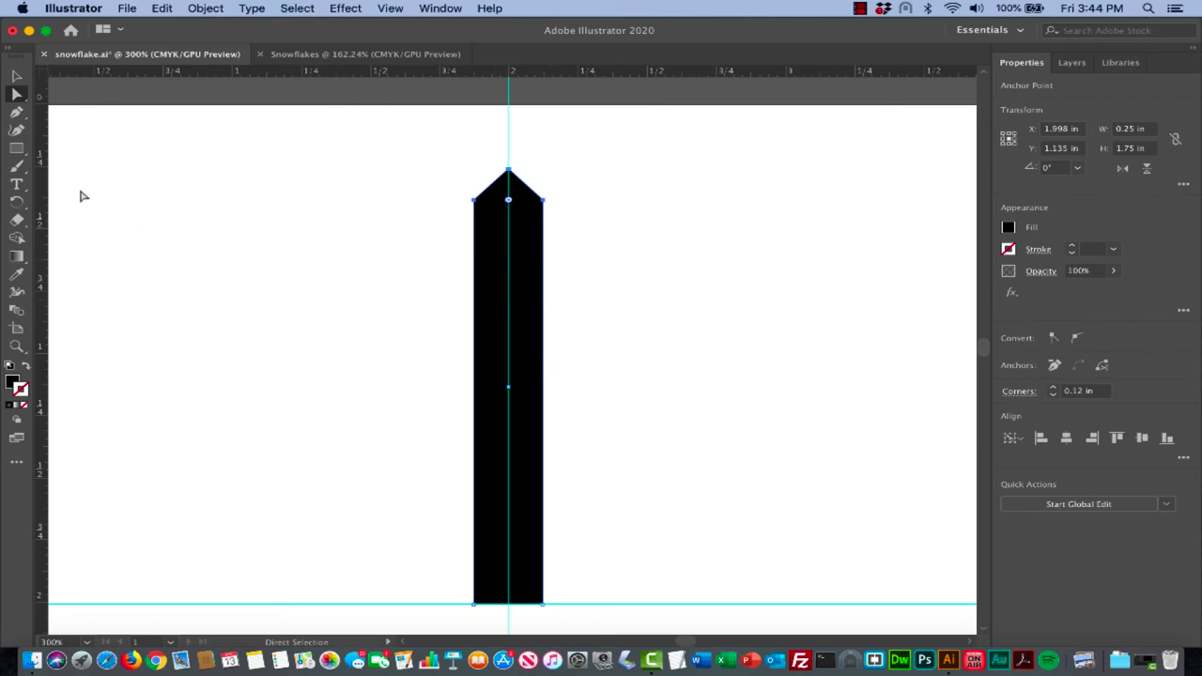
click(17, 149)
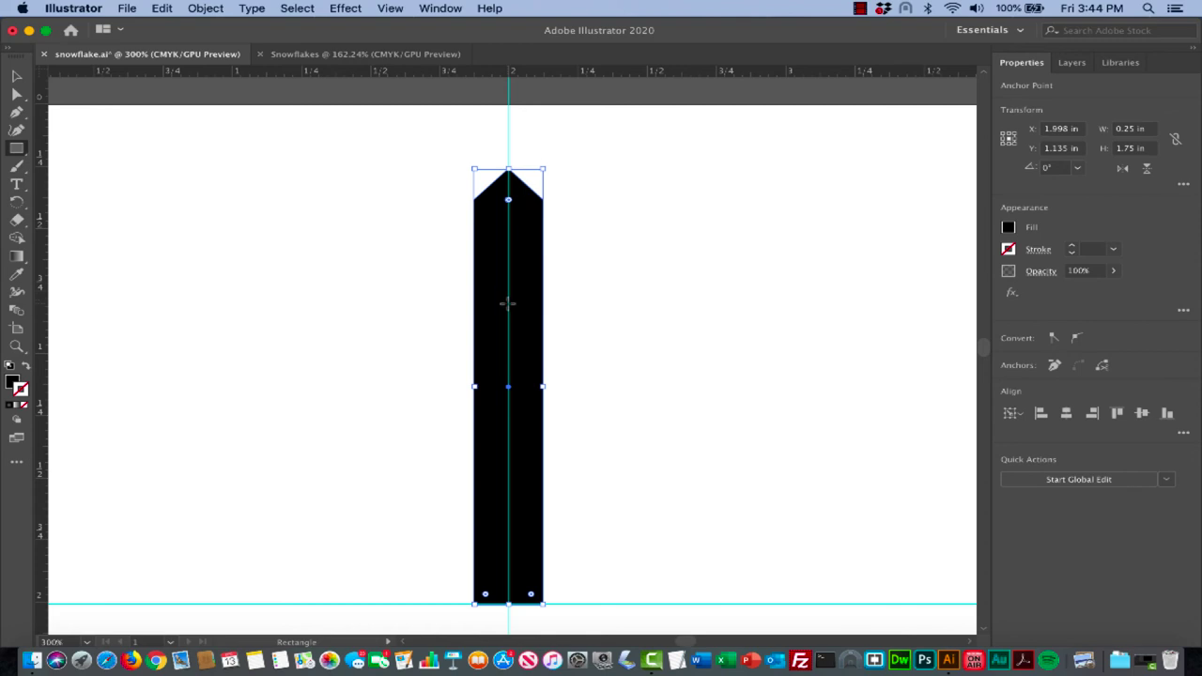
drag(507, 302, 655, 272)
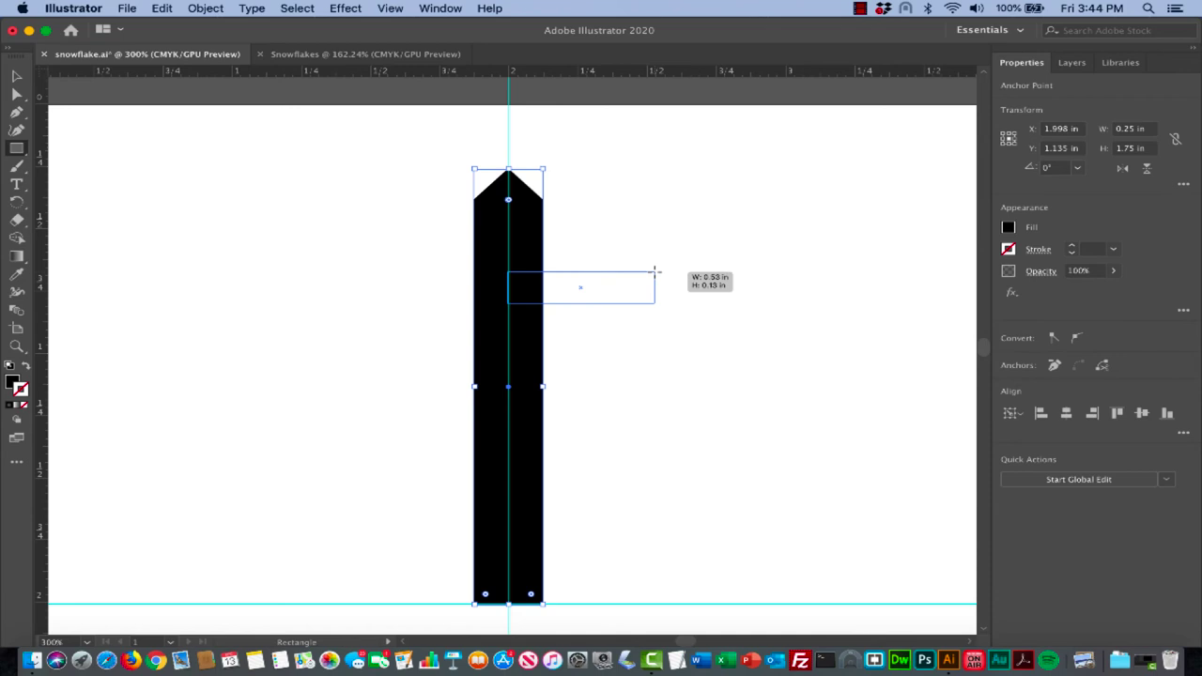
mouse_move(655, 273)
mouse_down()
mouse_move(642, 247)
mouse_move(652, 276)
mouse_move(668, 193)
mouse_move(657, 276)
mouse_move(665, 263)
mouse_move(686, 270)
mouse_move(642, 269)
mouse_move(658, 270)
mouse_up()
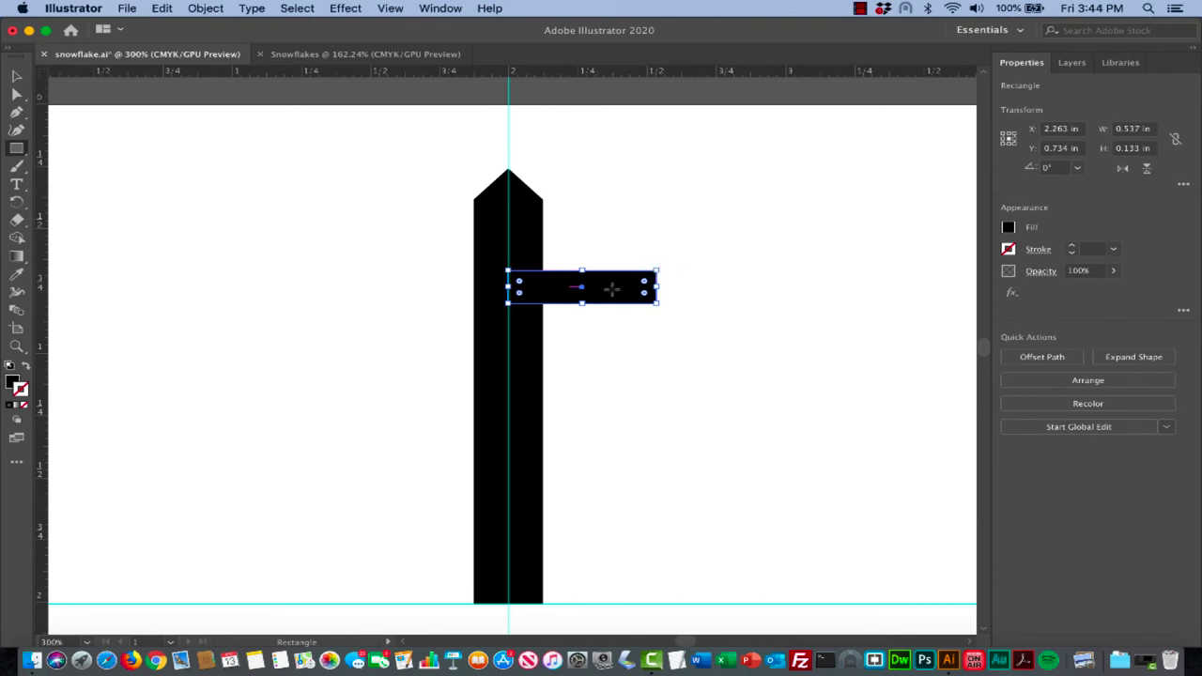
scroll(618, 322, down, 1)
scroll(618, 322, down, 5)
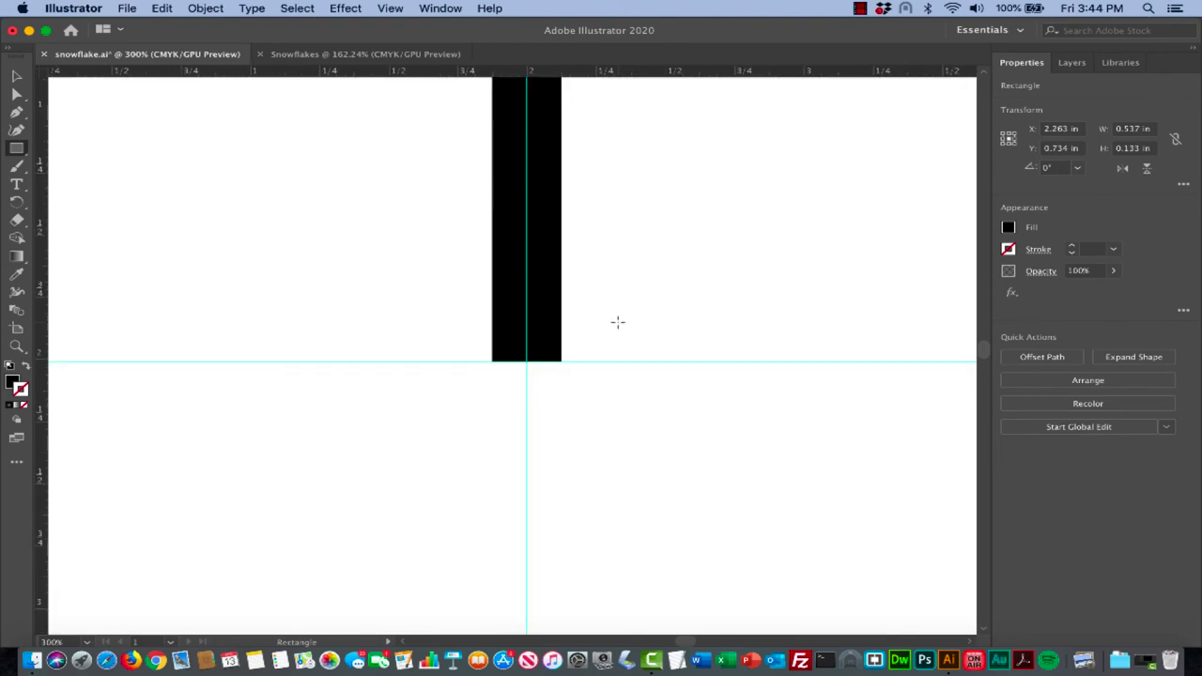
key(super+minus)
scroll(618, 323, down, 7)
scroll(618, 322, down, 4)
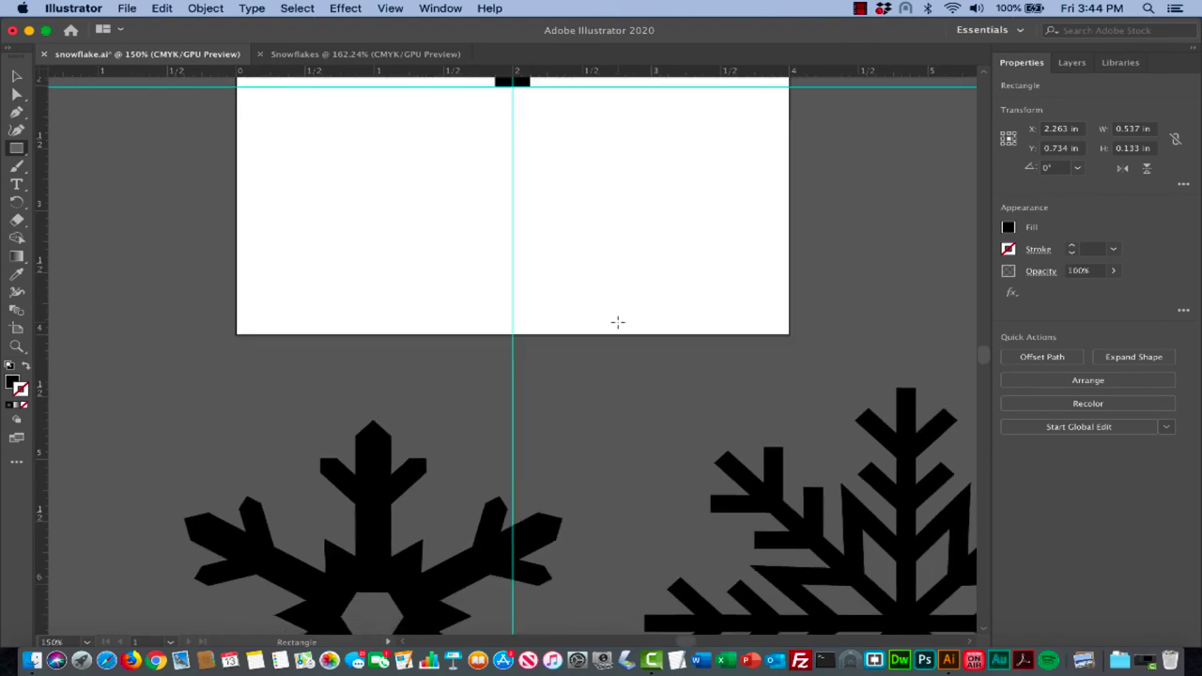
scroll(618, 322, up, 8)
scroll(618, 322, up, 1)
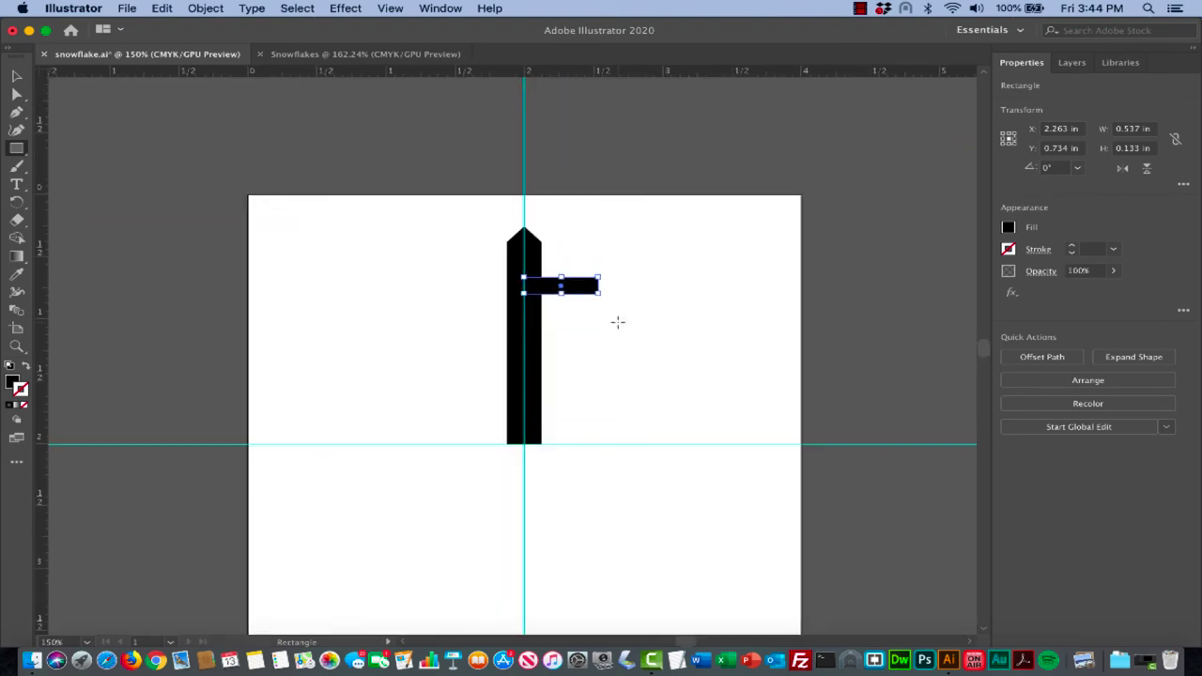
key(super+equal)
scroll(618, 322, left, 2)
scroll(618, 322, up, 1)
scroll(619, 322, down, 1)
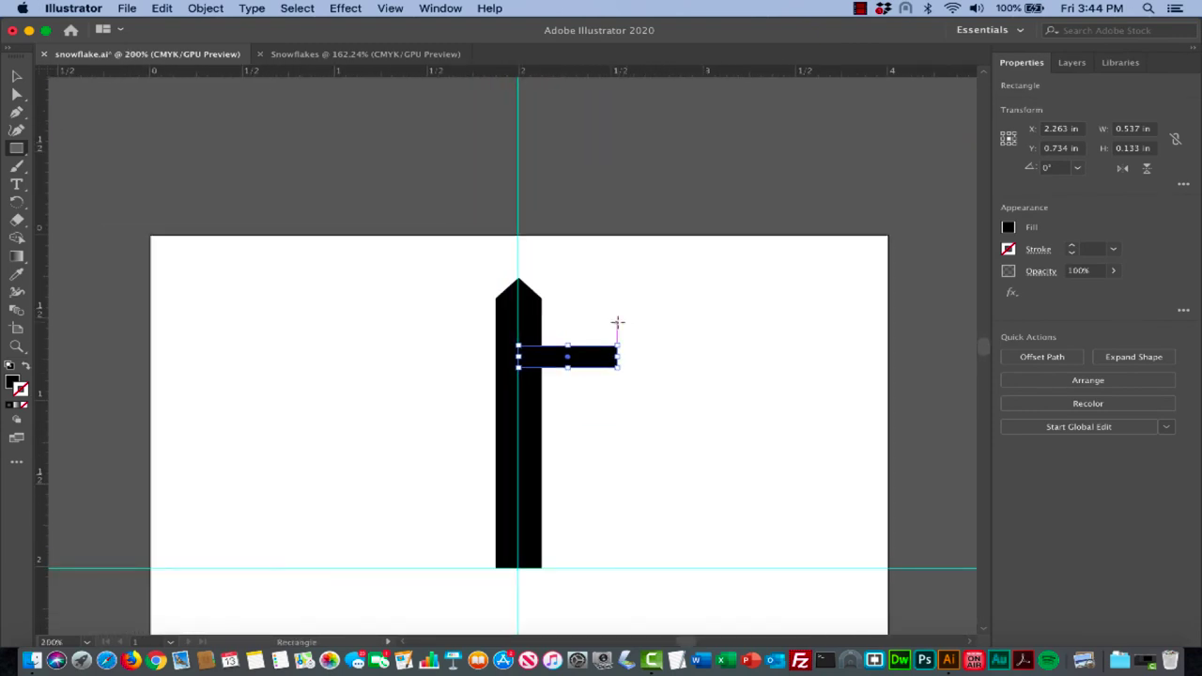
key(super+equal)
scroll(603, 396, down, 2)
scroll(602, 396, left, 2)
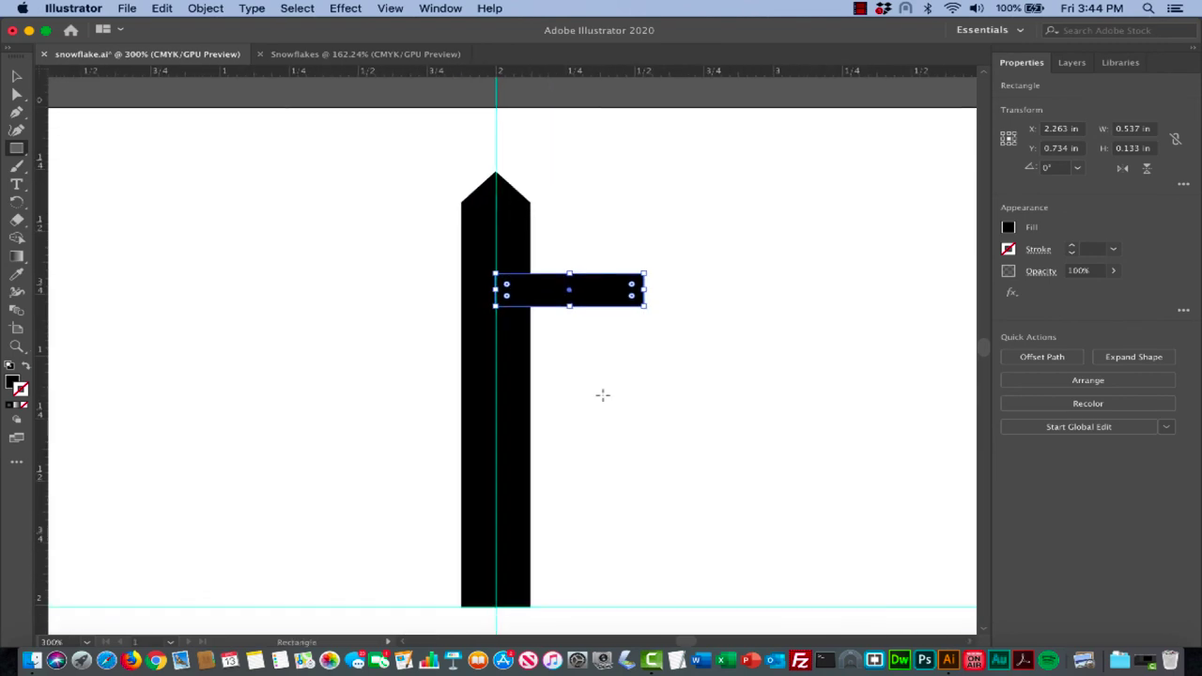
key(v)
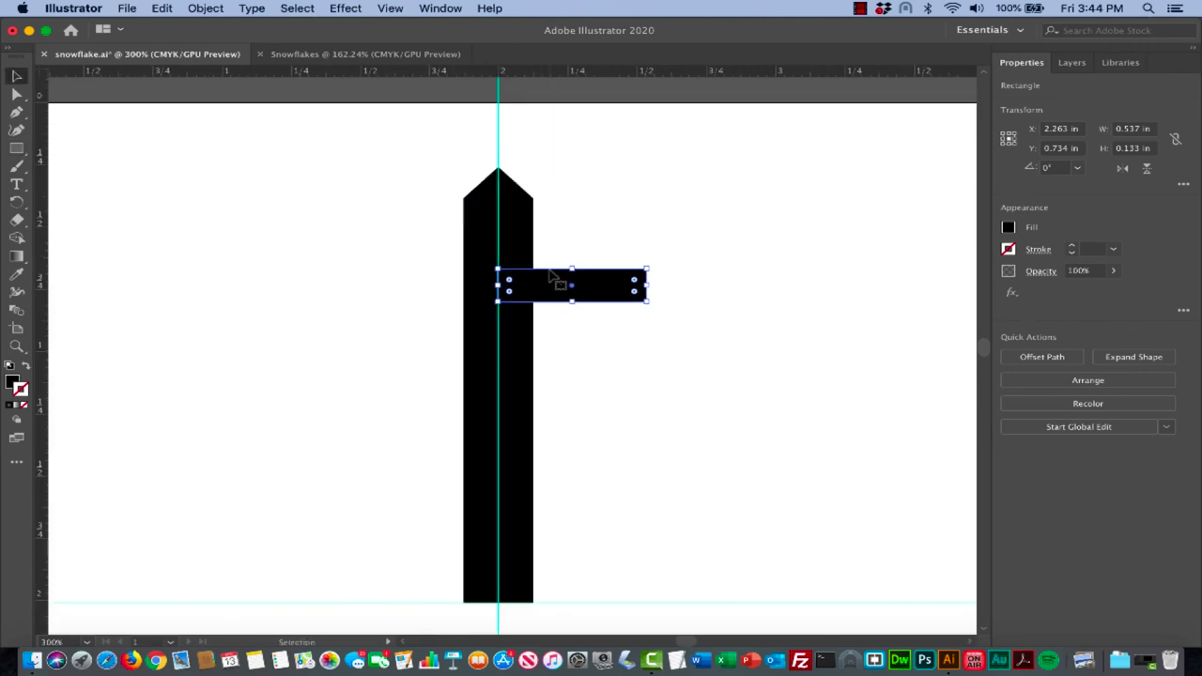
key(Delete)
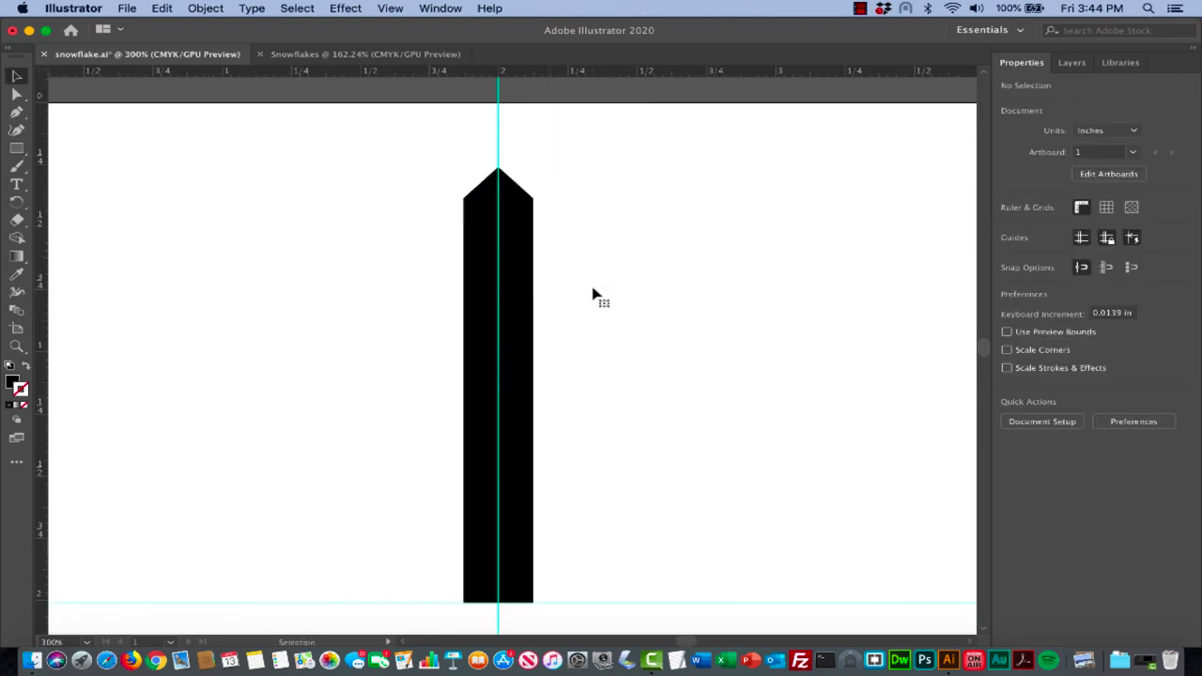
Duplicate the bar, shorten it, tilt it 45° and attach it as the right branch
click(522, 335)
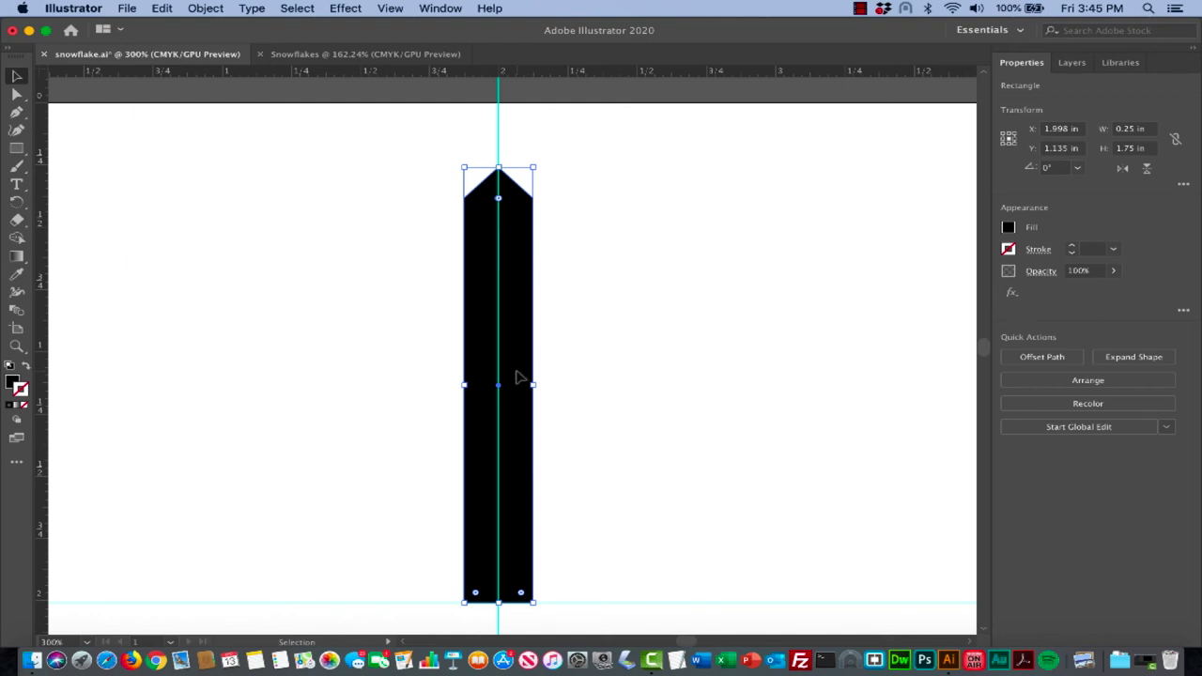
alt+drag(516, 377, 704, 347)
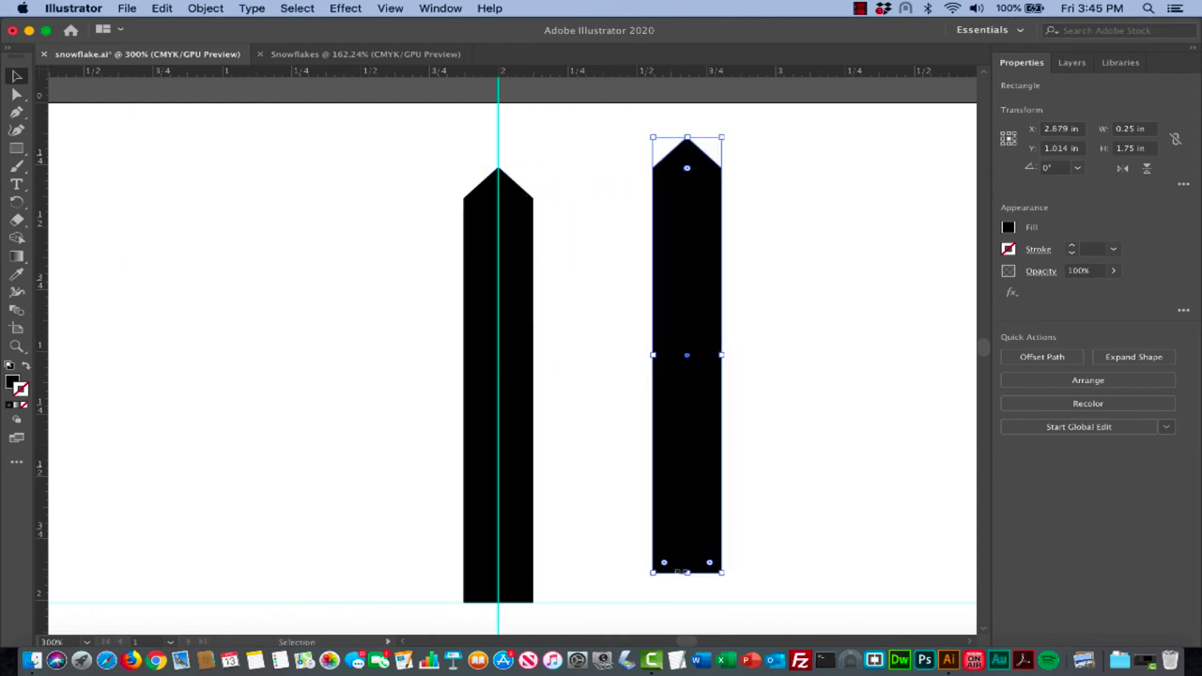
drag(687, 571, 691, 318)
drag(699, 222, 577, 299)
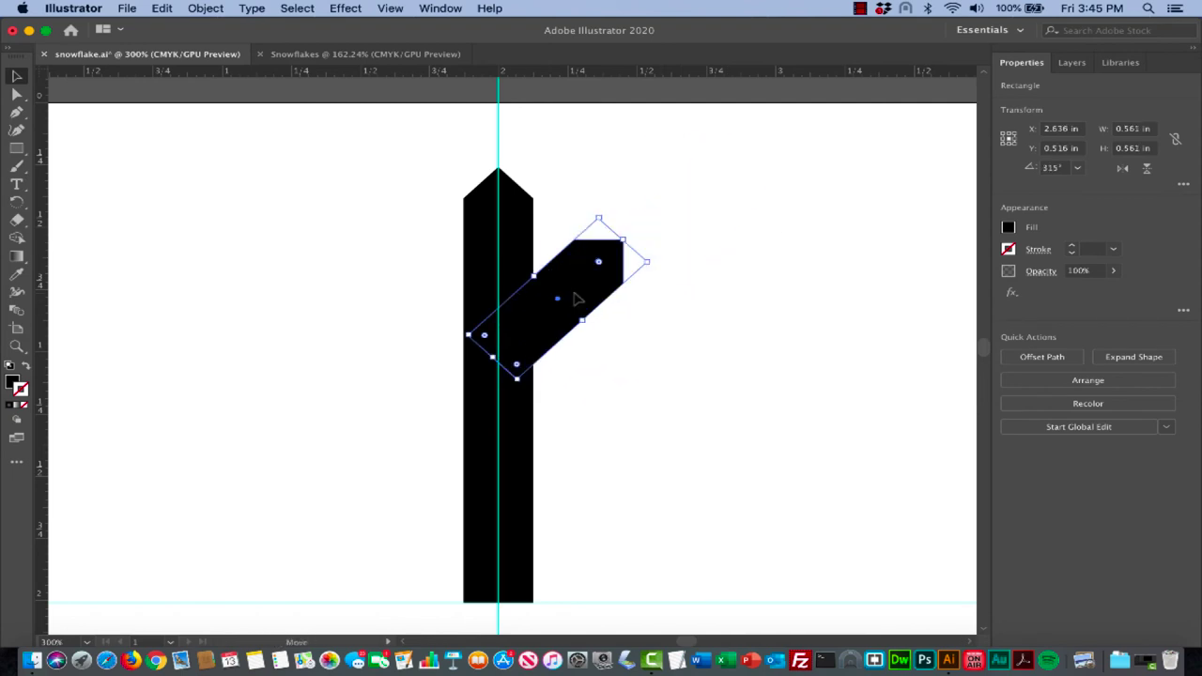
click(634, 338)
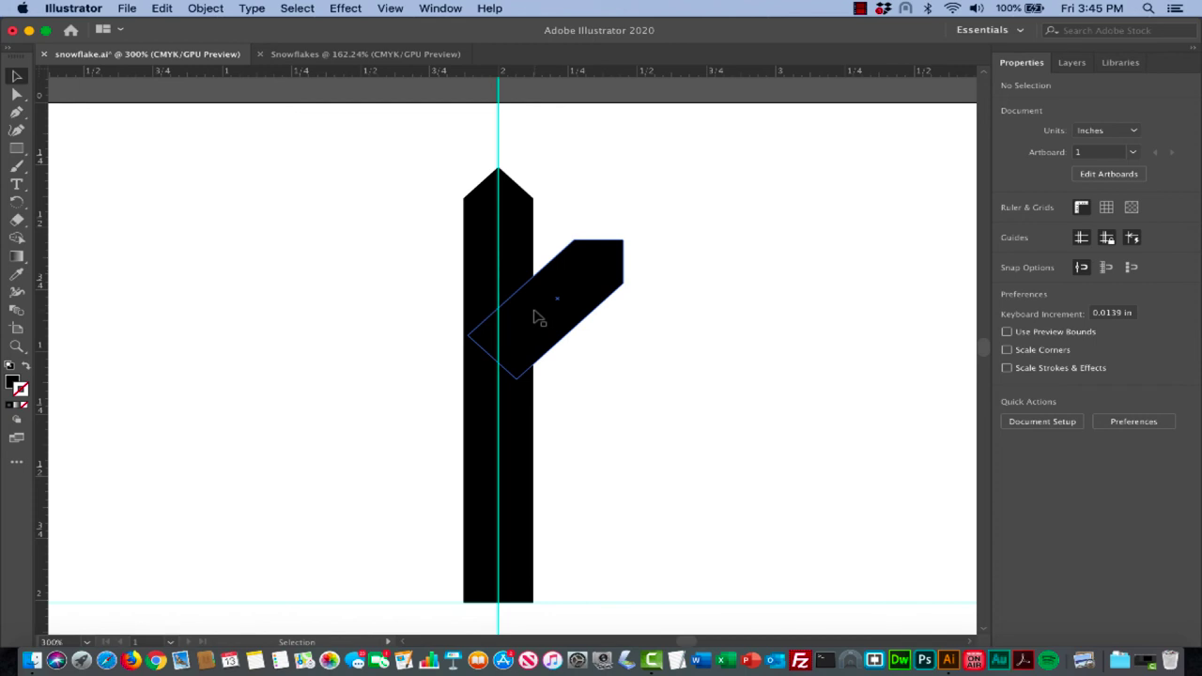
drag(537, 317, 537, 327)
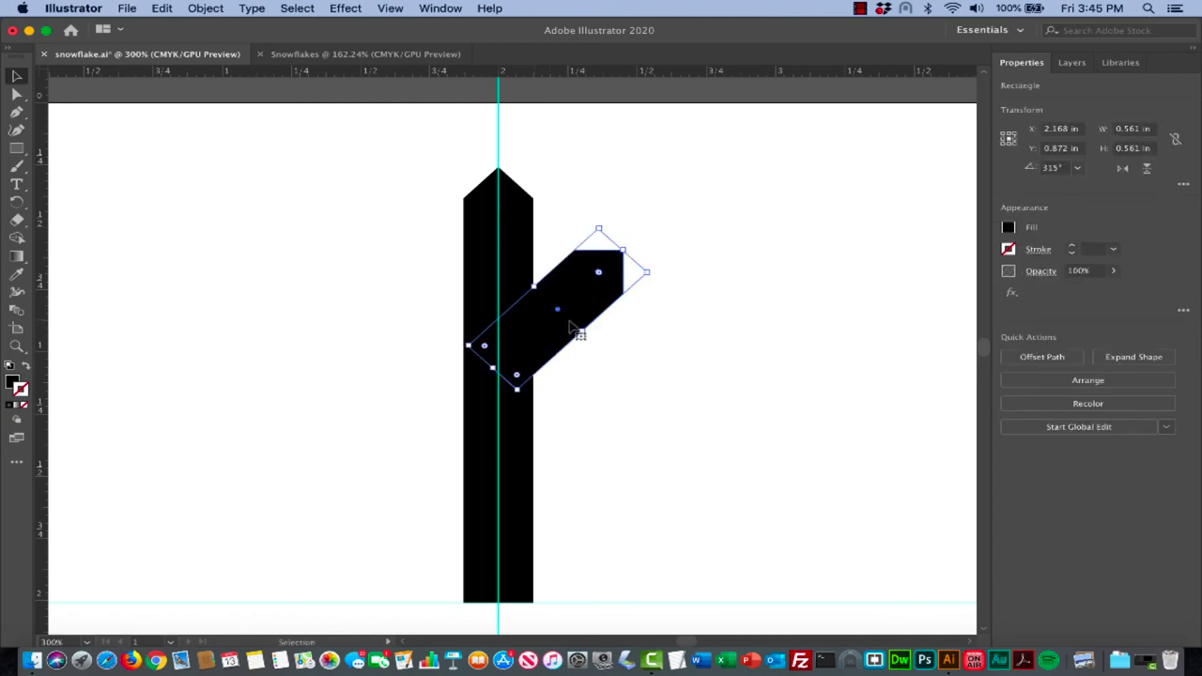
scroll(617, 349, down, 1)
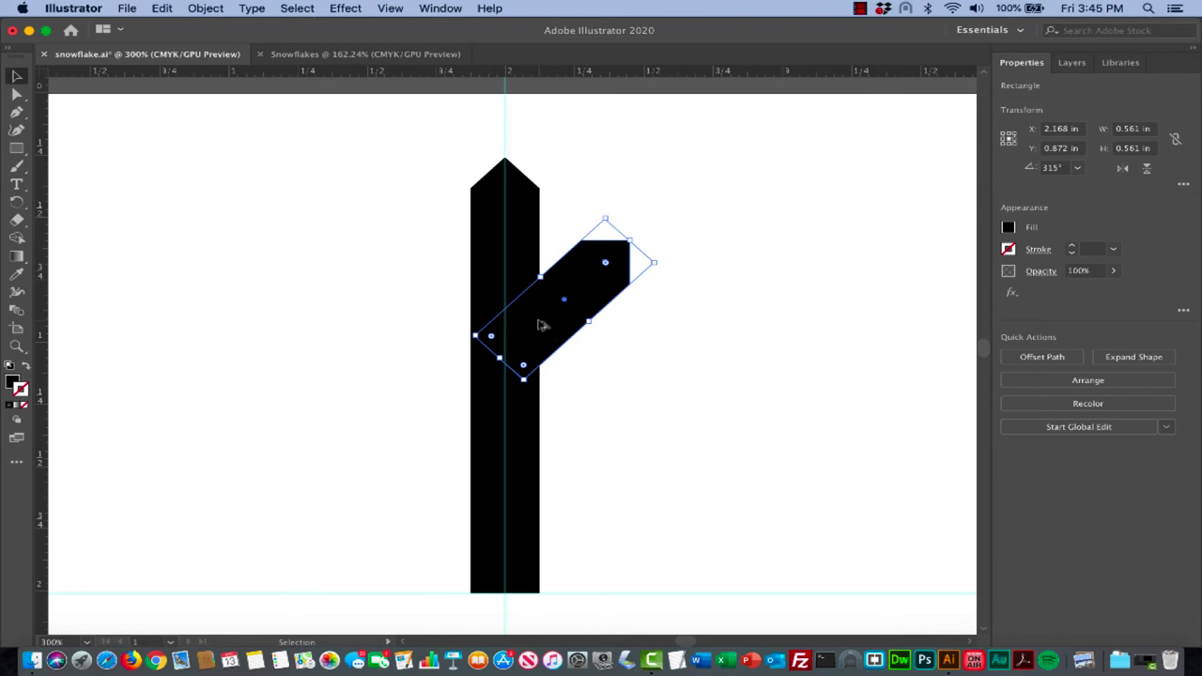
Copy the right branch, flip it along the horizontal axis, and place it as the left branch
drag(539, 325, 683, 328)
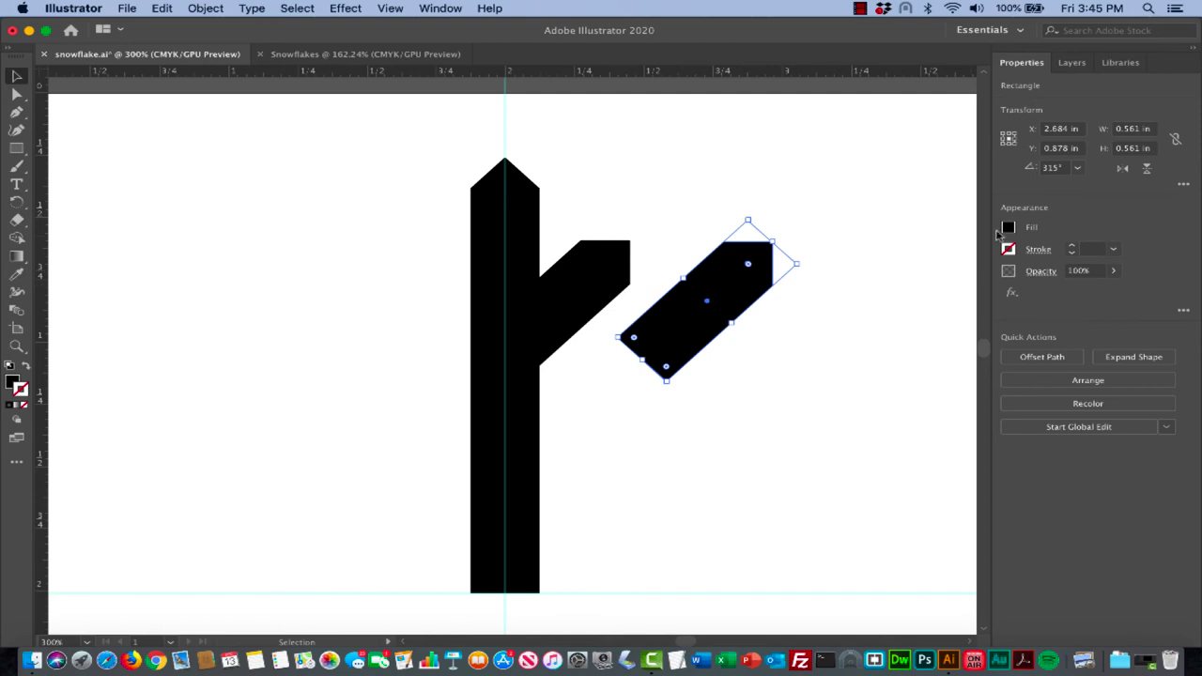
click(1123, 170)
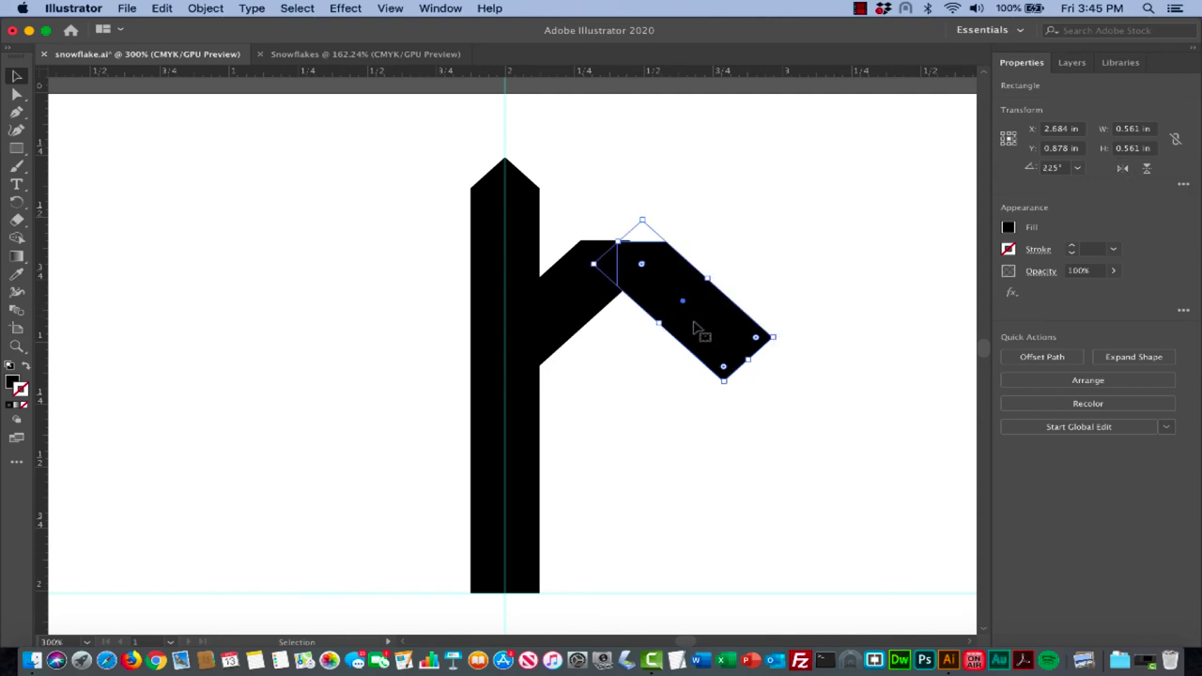
drag(677, 329, 488, 324)
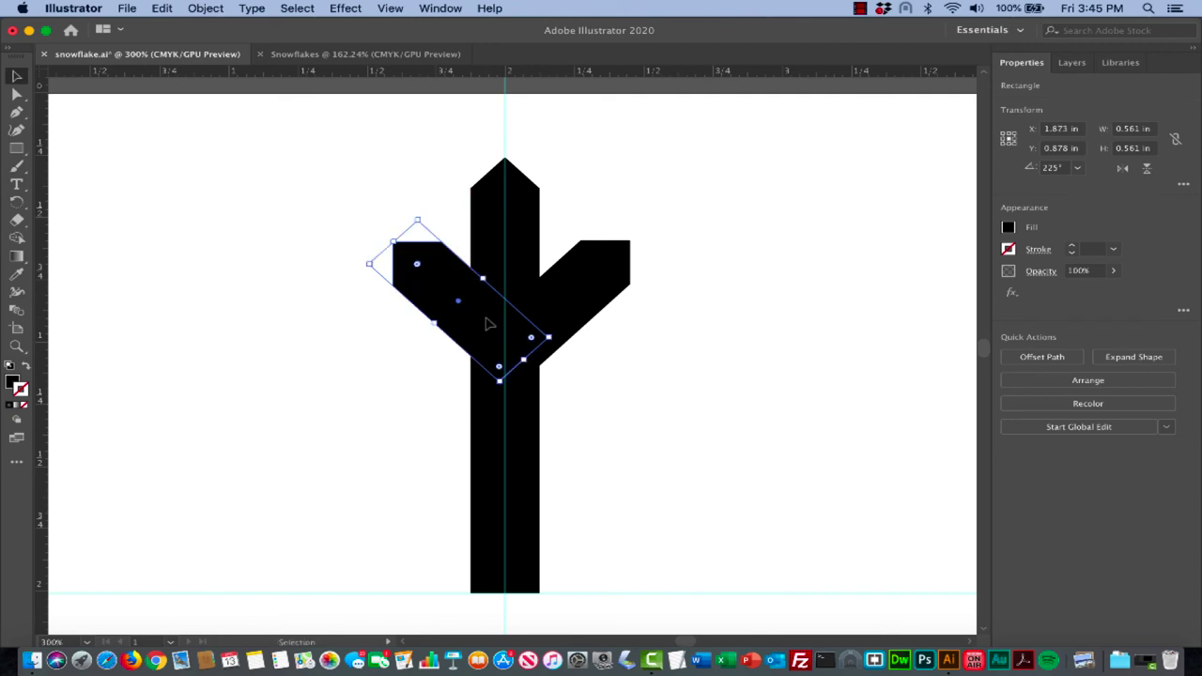
click(759, 376)
click(467, 305)
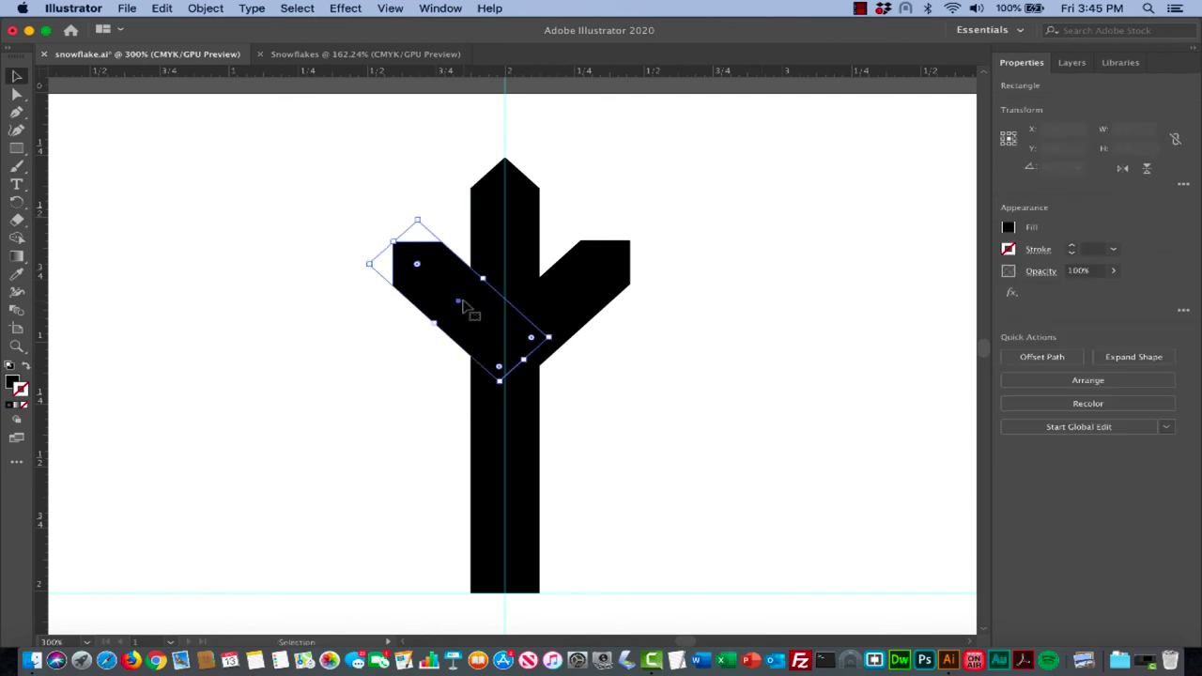
drag(480, 317, 471, 317)
click(704, 368)
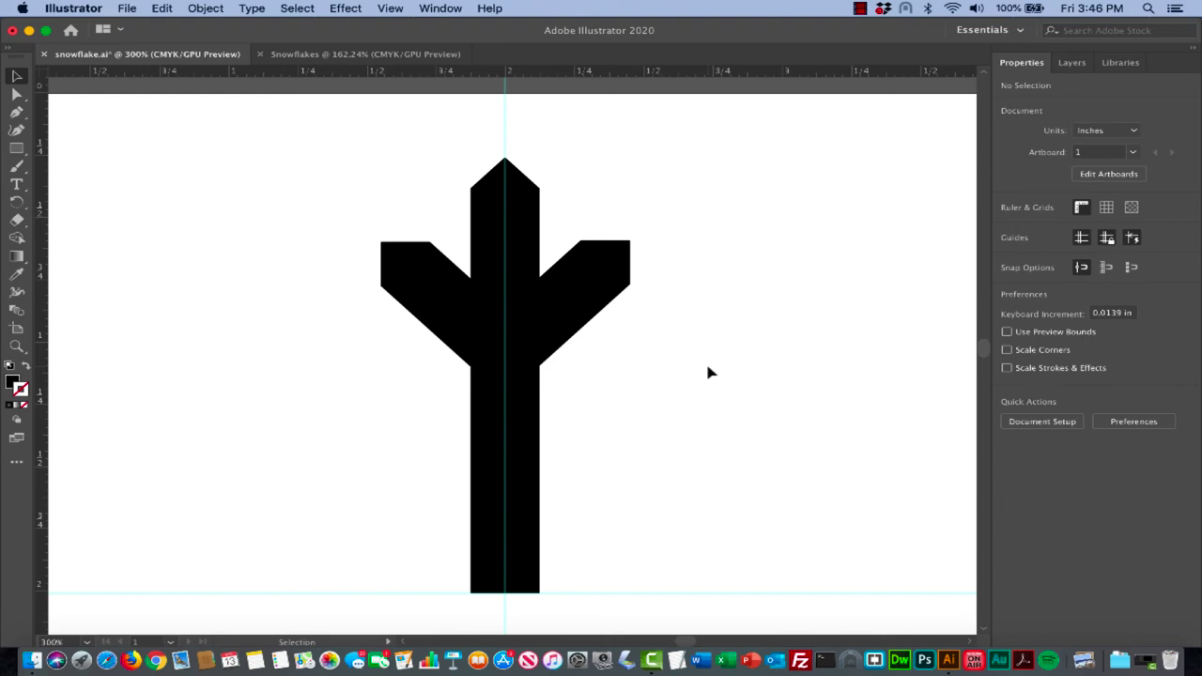
Hide the guides and group the stem and both branches into one 0.9 × 1.75 in arm
scroll(711, 373, down, 3)
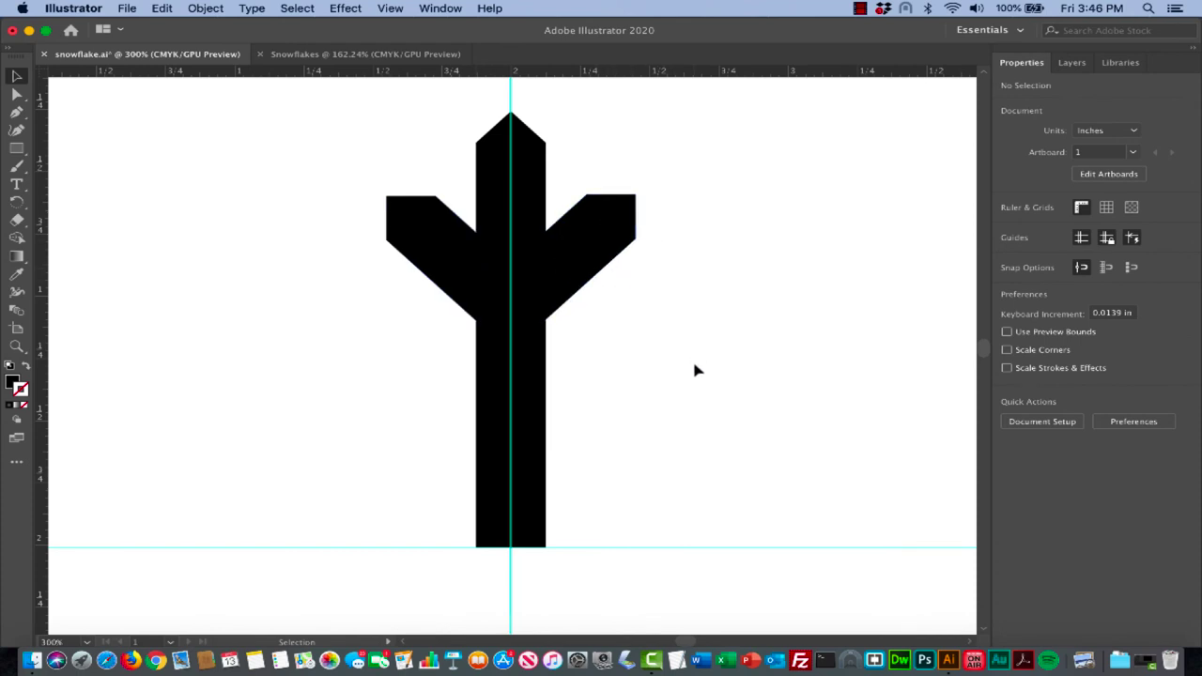
click(391, 8)
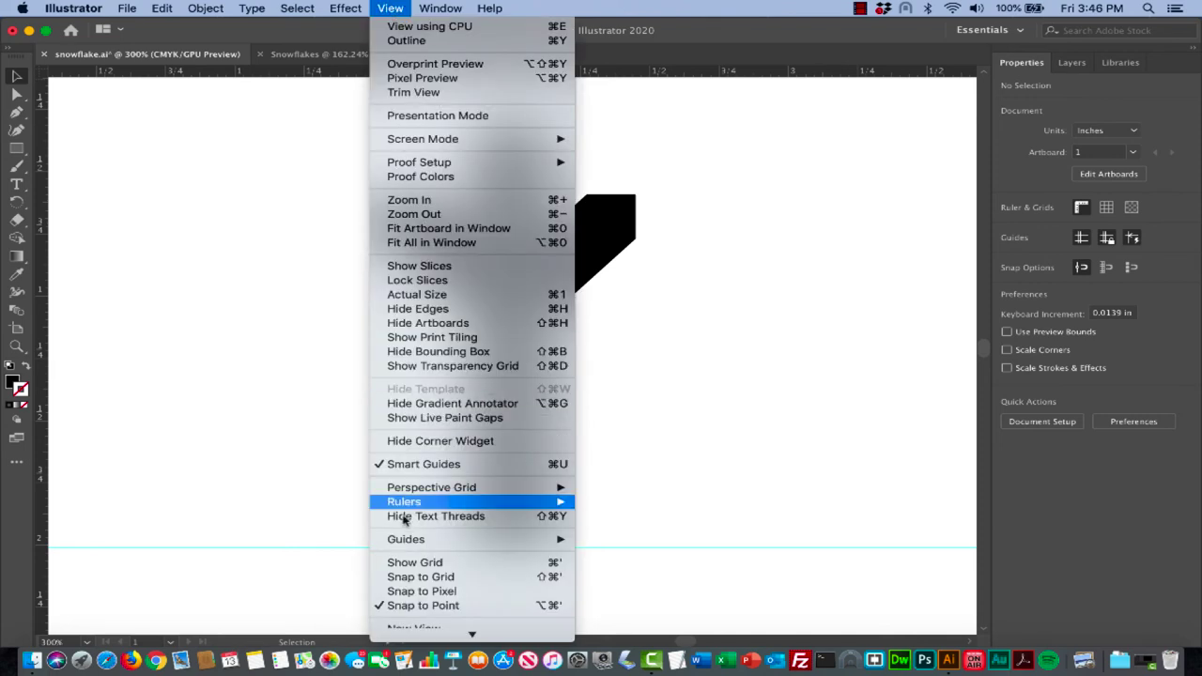
mouse_move(406, 539)
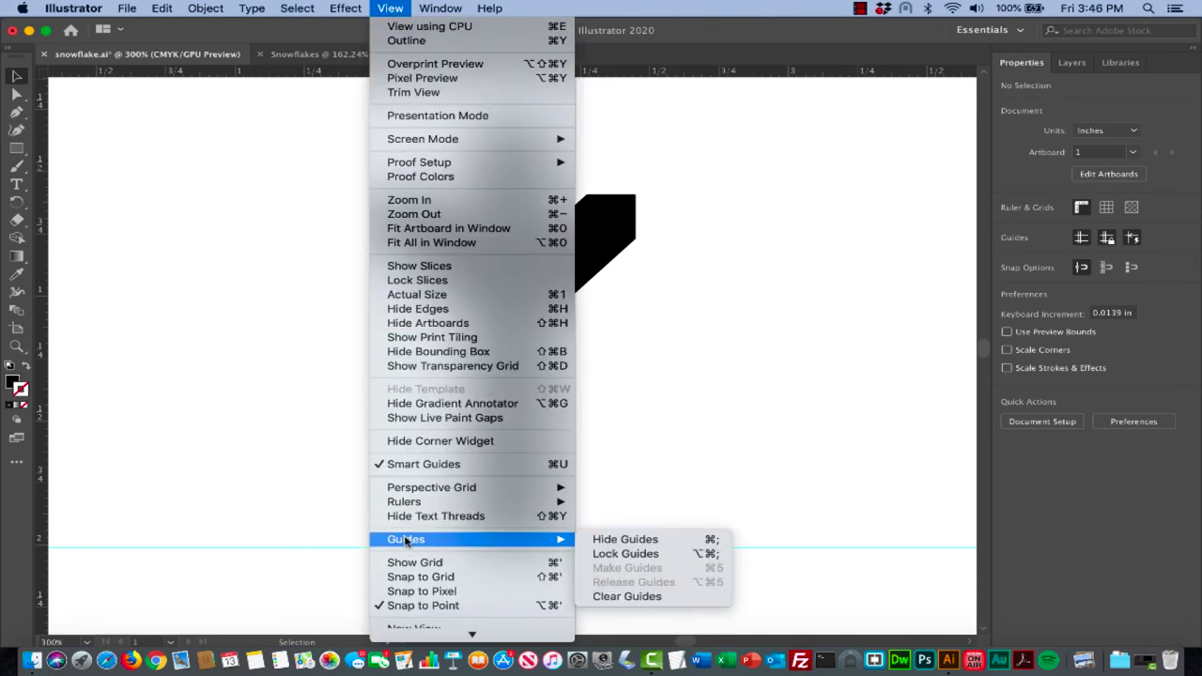
click(622, 542)
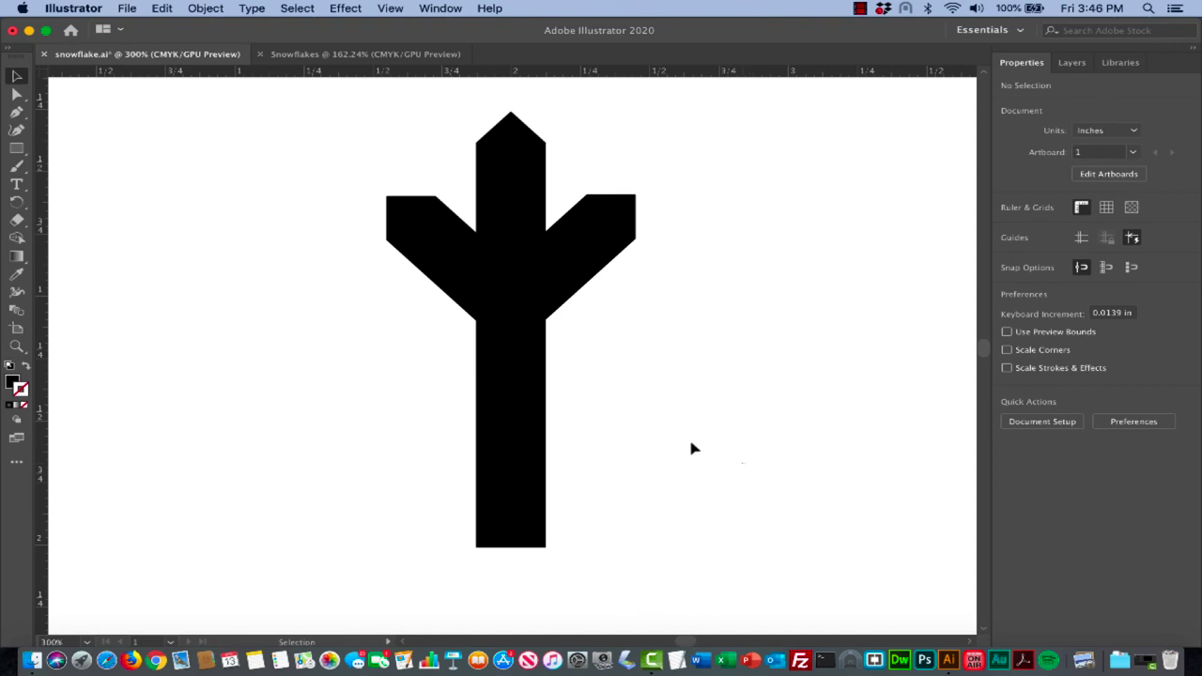
drag(744, 460, 411, 223)
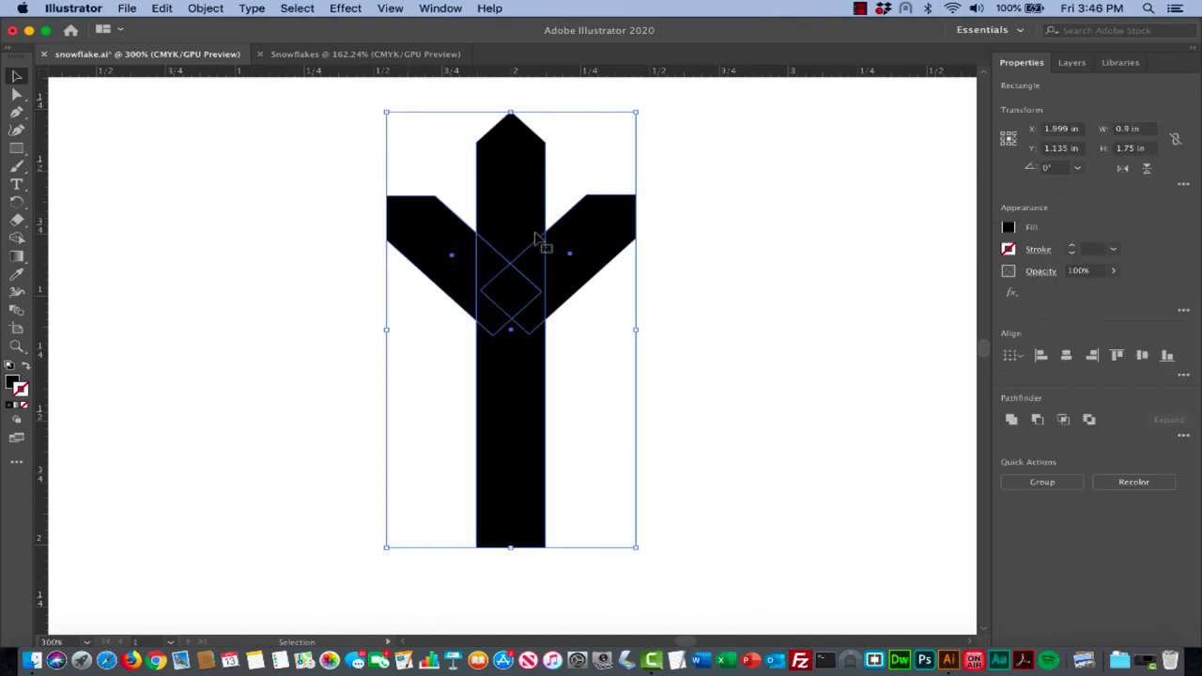
click(1048, 482)
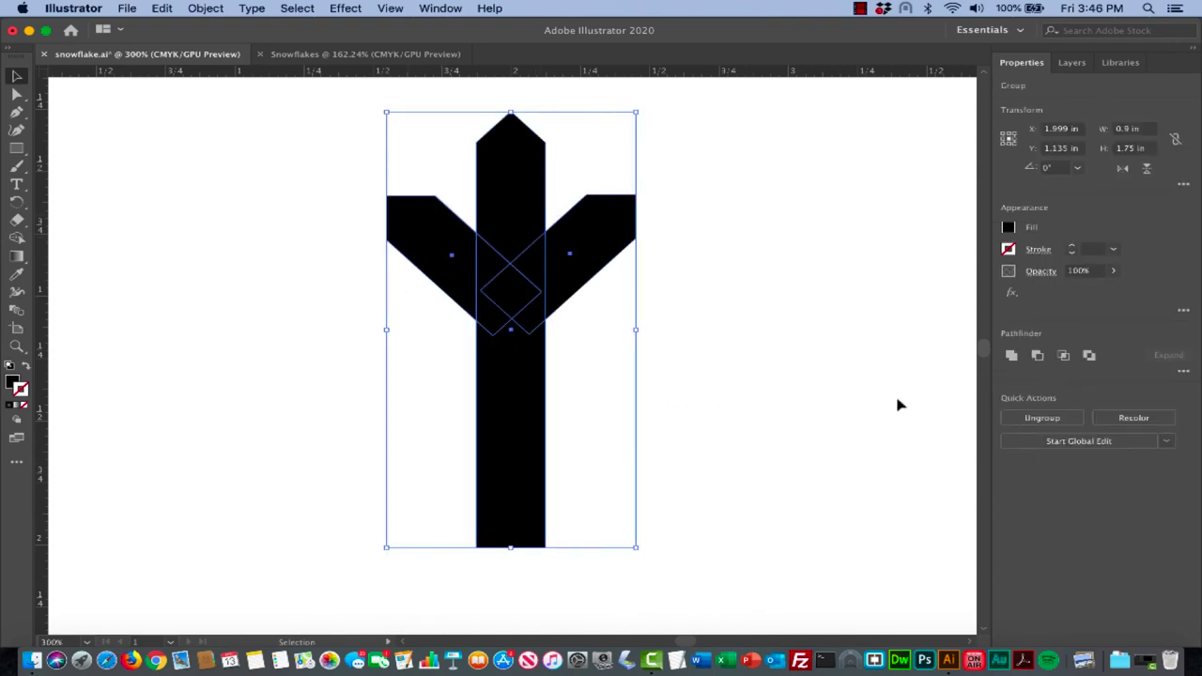
click(792, 379)
Show the guides again and zoom to 150% on the arm
click(390, 9)
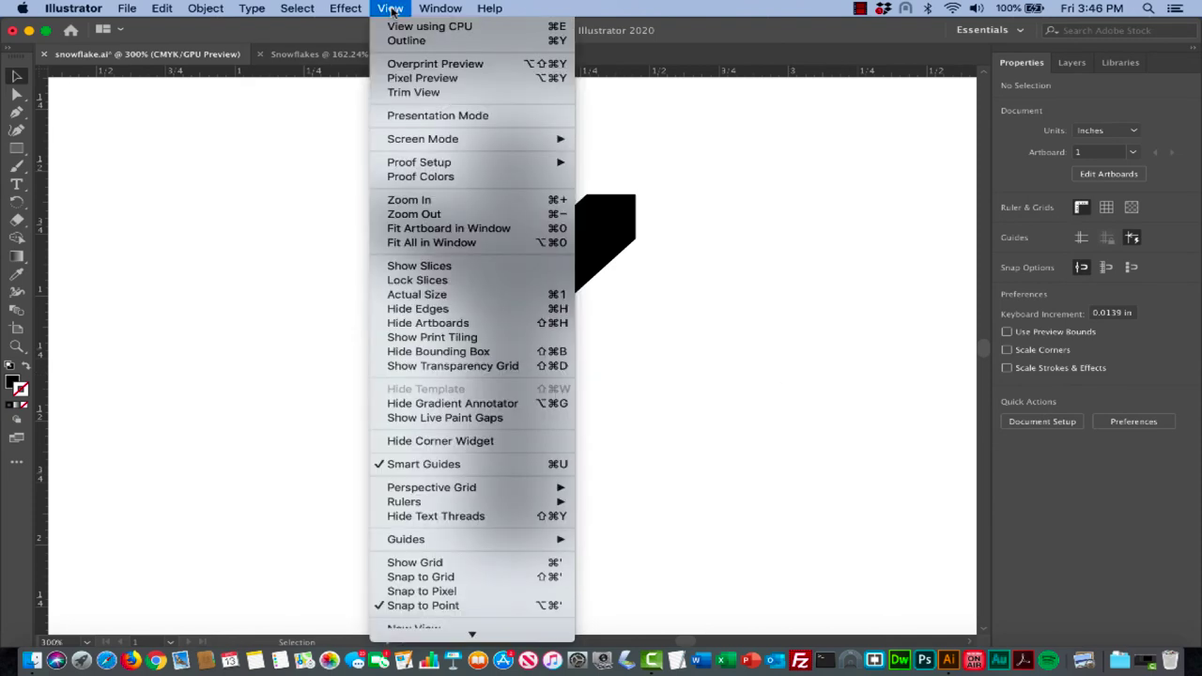
mouse_move(427, 542)
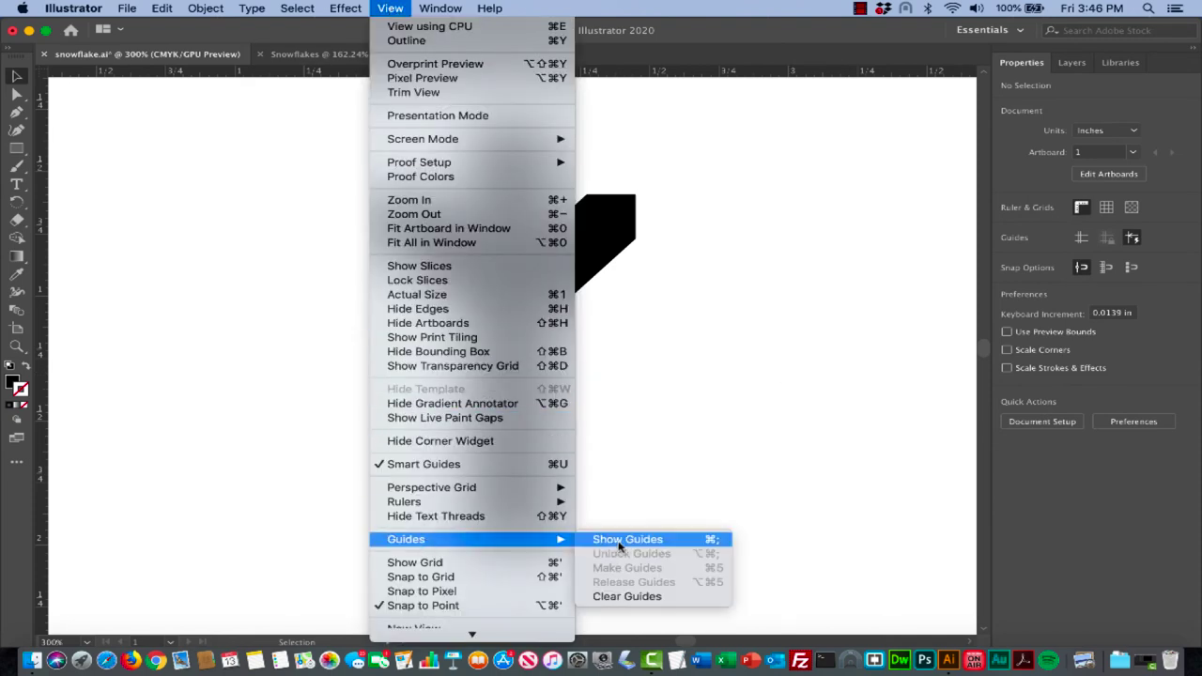
click(626, 539)
key(super+minus)
key(super+minus)
key(super+minus)
key(super+minus)
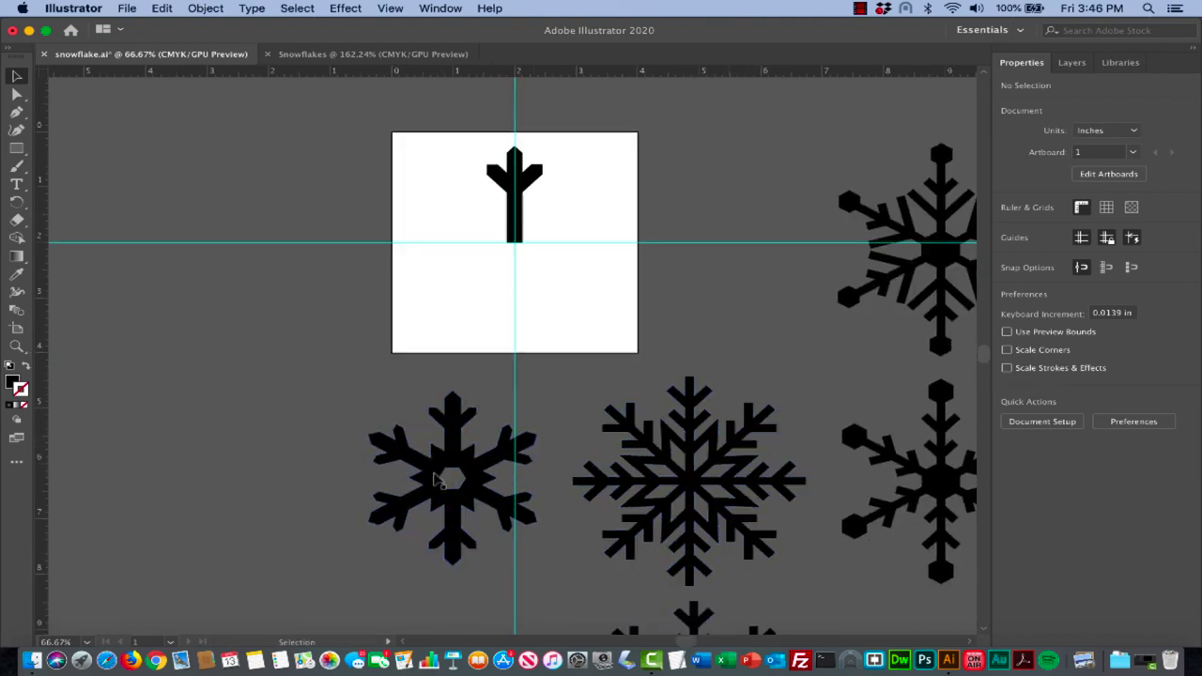
key(super+plus)
key(super+plus)
key(super+plus)
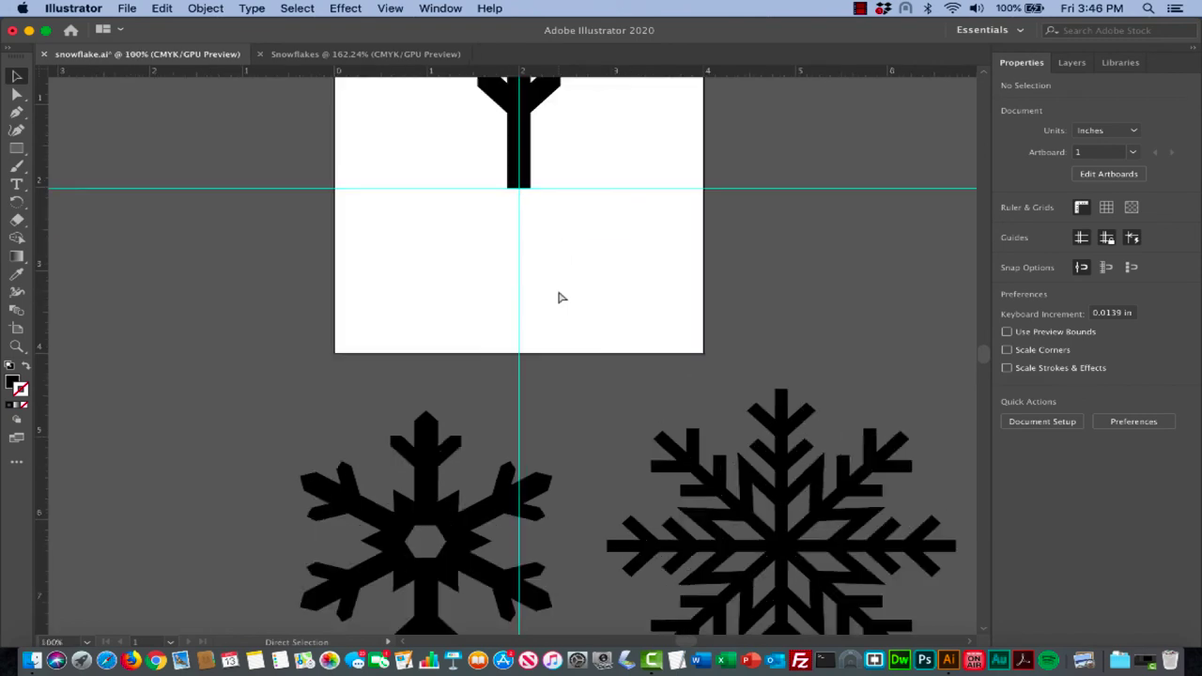
scroll(559, 298, up, 3)
key(super+minus)
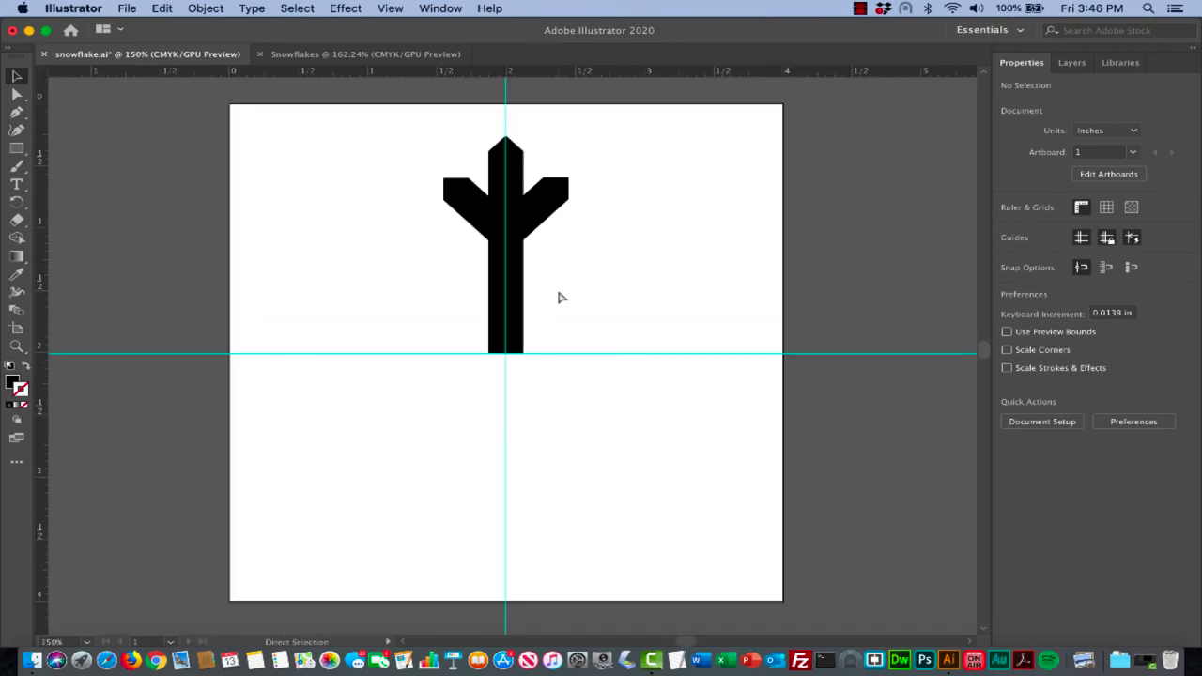
Select the arm group and pick the Rotate tool
click(16, 200)
click(16, 76)
click(521, 211)
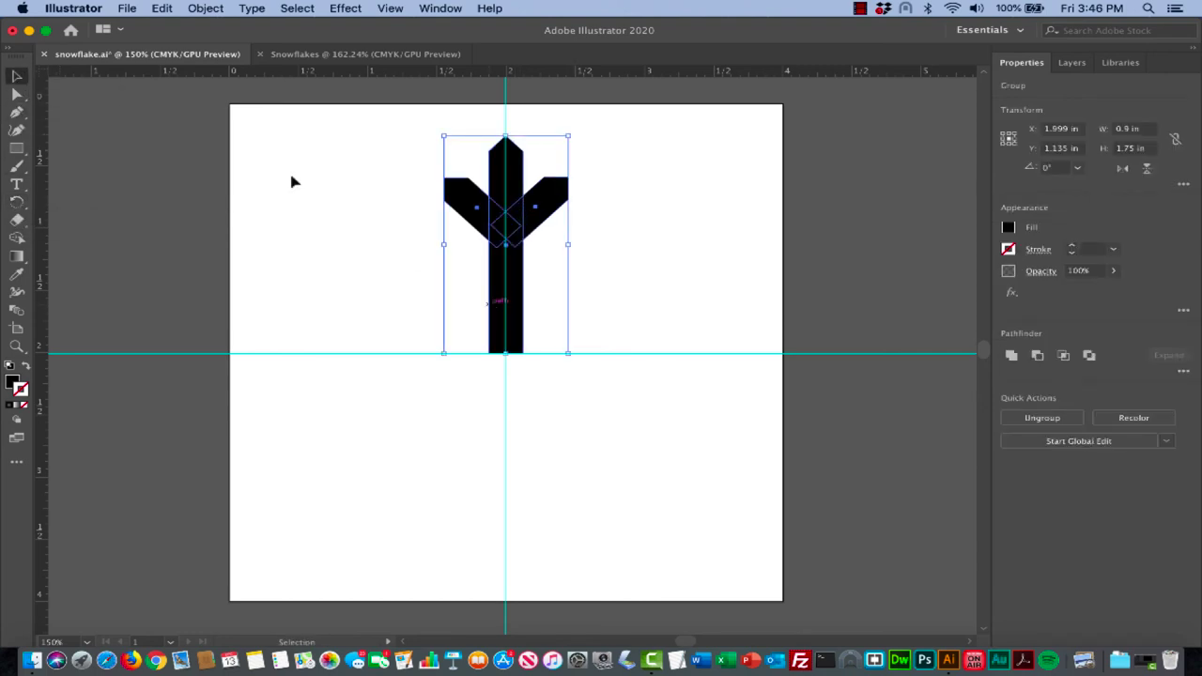
click(19, 199)
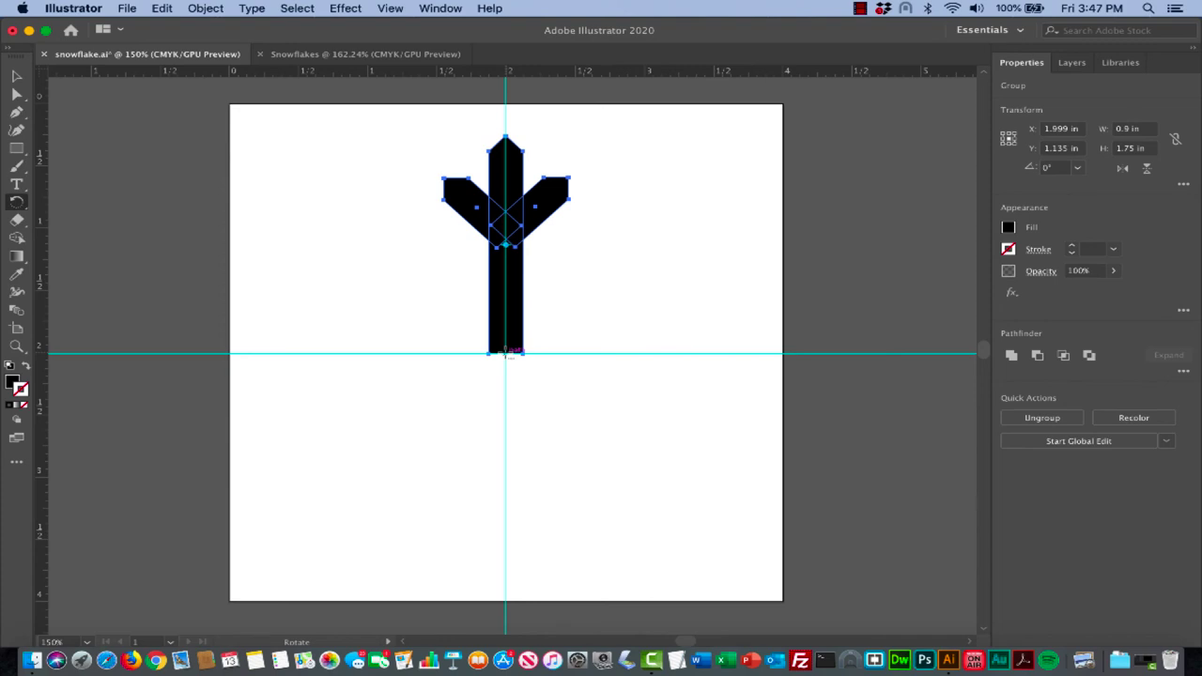
Copy the arm rotated 60° around its base and repeat until six arms surround the centre
alt+click(506, 353)
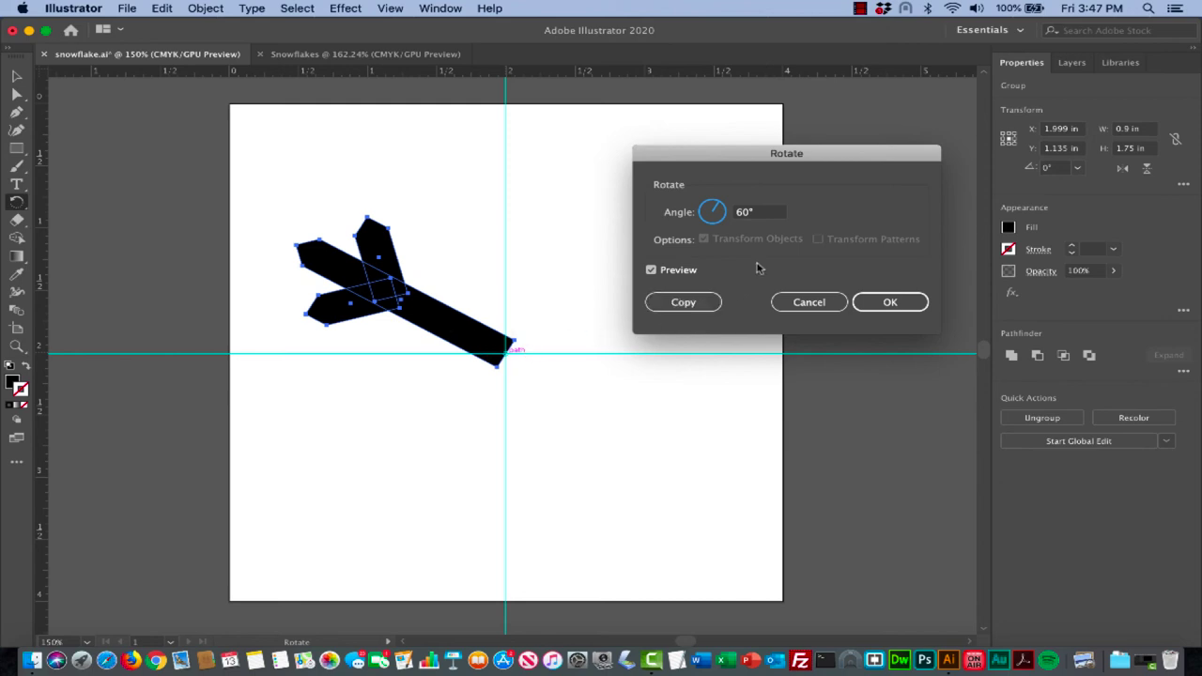
click(704, 301)
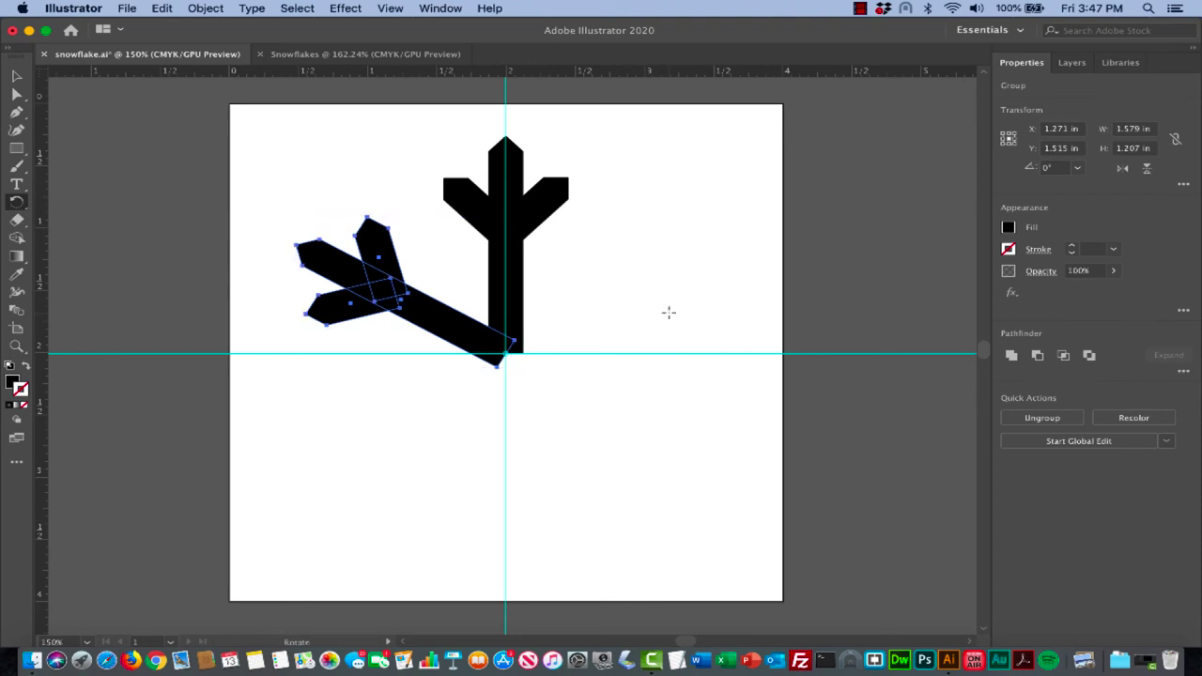
key(v)
key(super+d)
key(super+d)
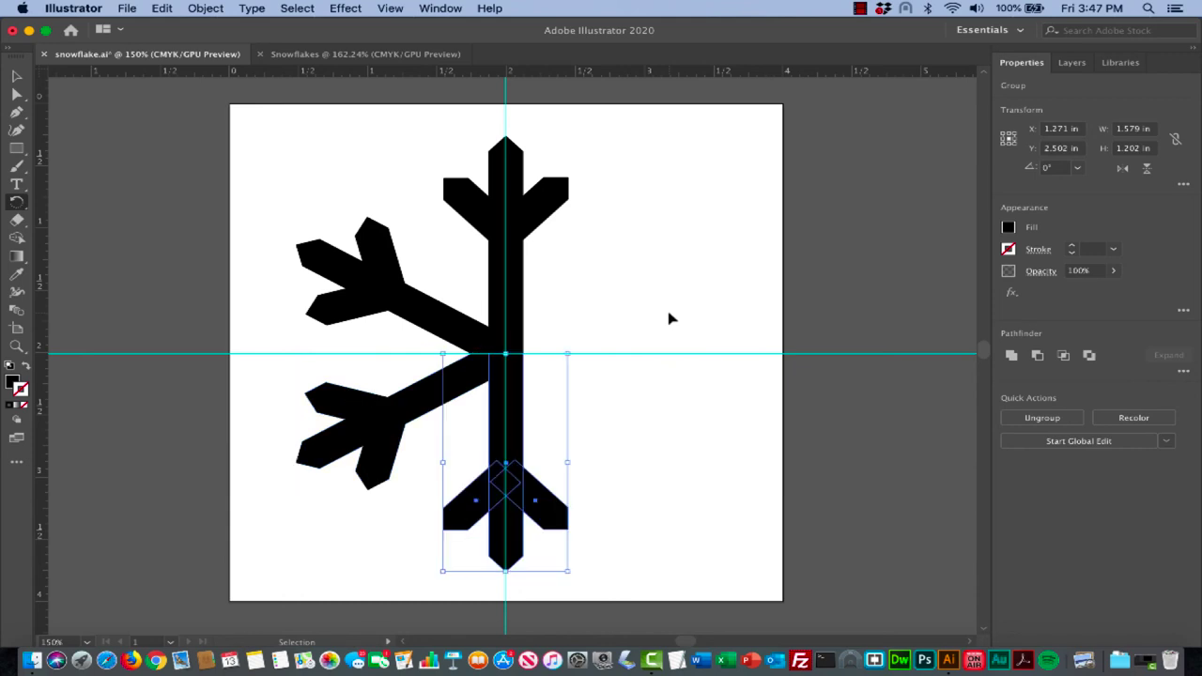
key(super+d)
key(super+d)
key(r)
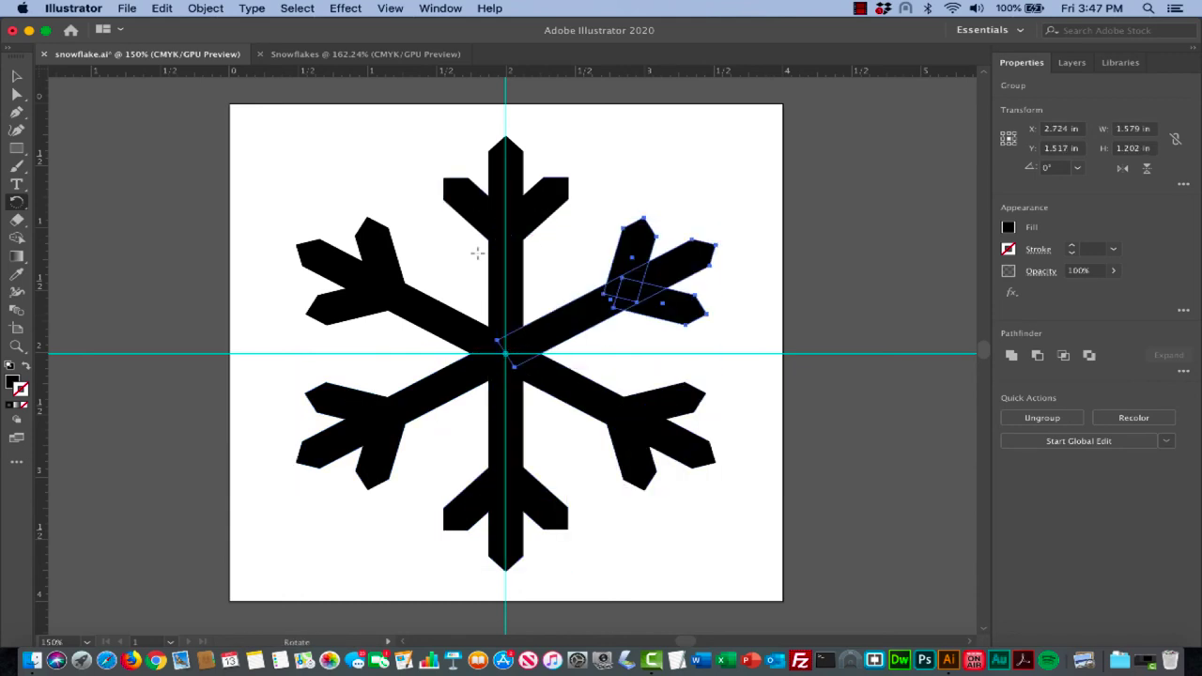
key(v)
click(393, 160)
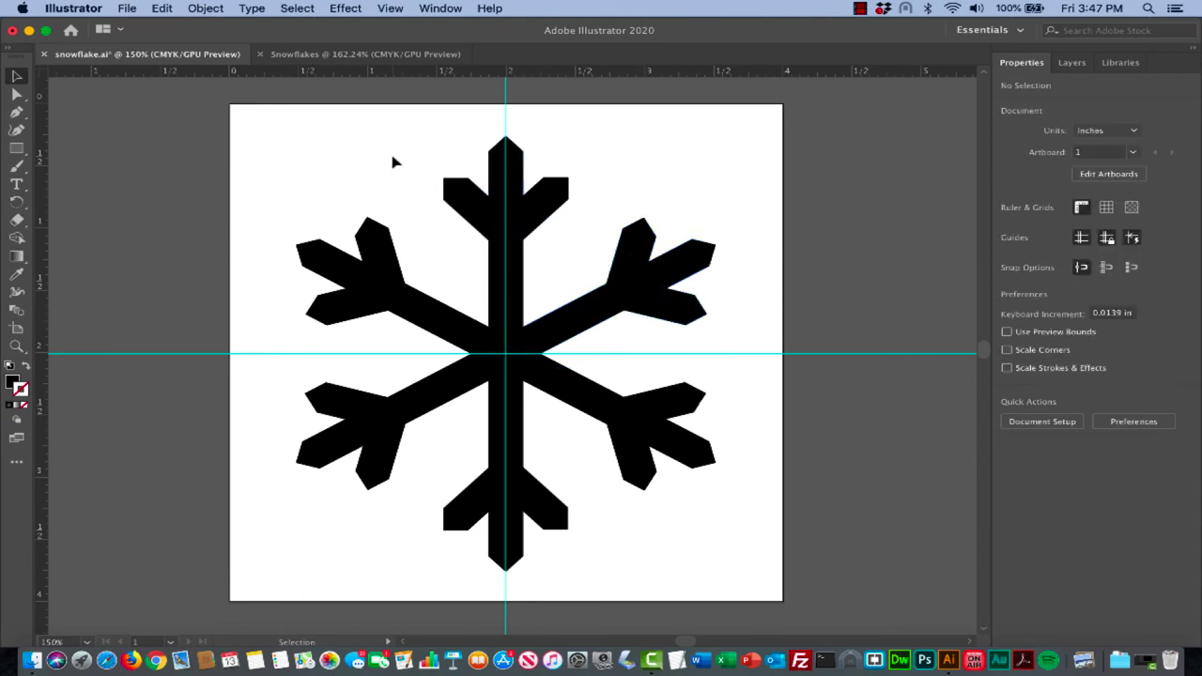
key(super+minus)
key(super+minus)
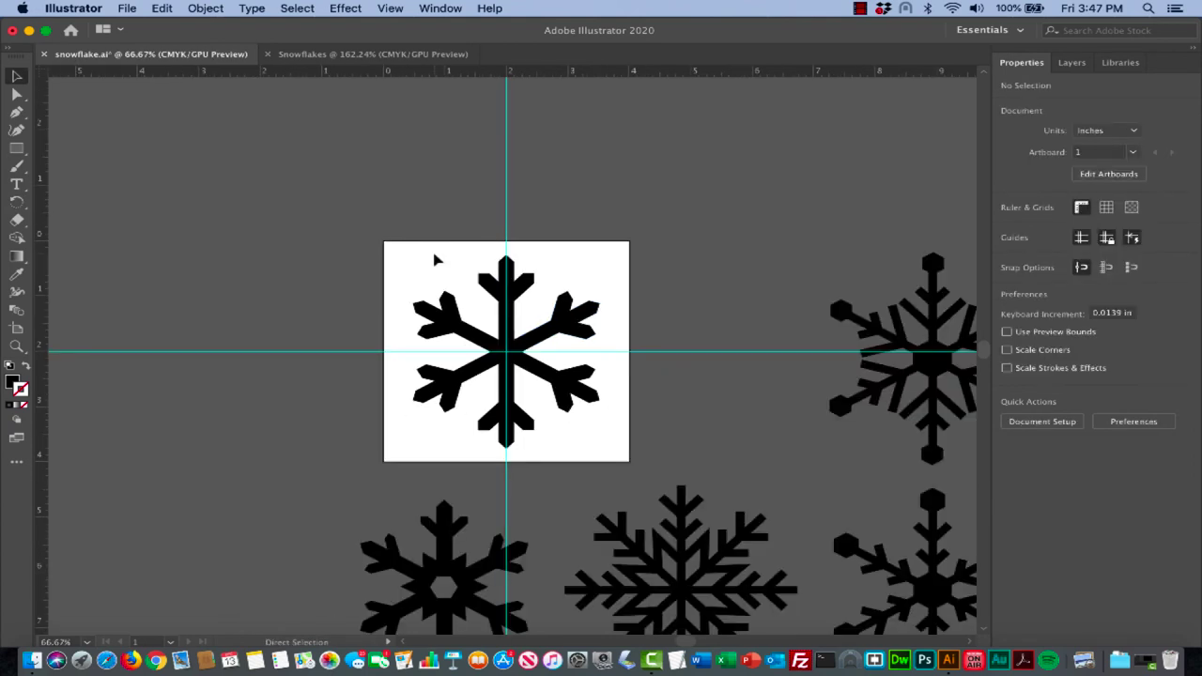
Zoom out to 66.67% to view the other snowflakes, then return to 150% on the new one
scroll(435, 260, down, 2)
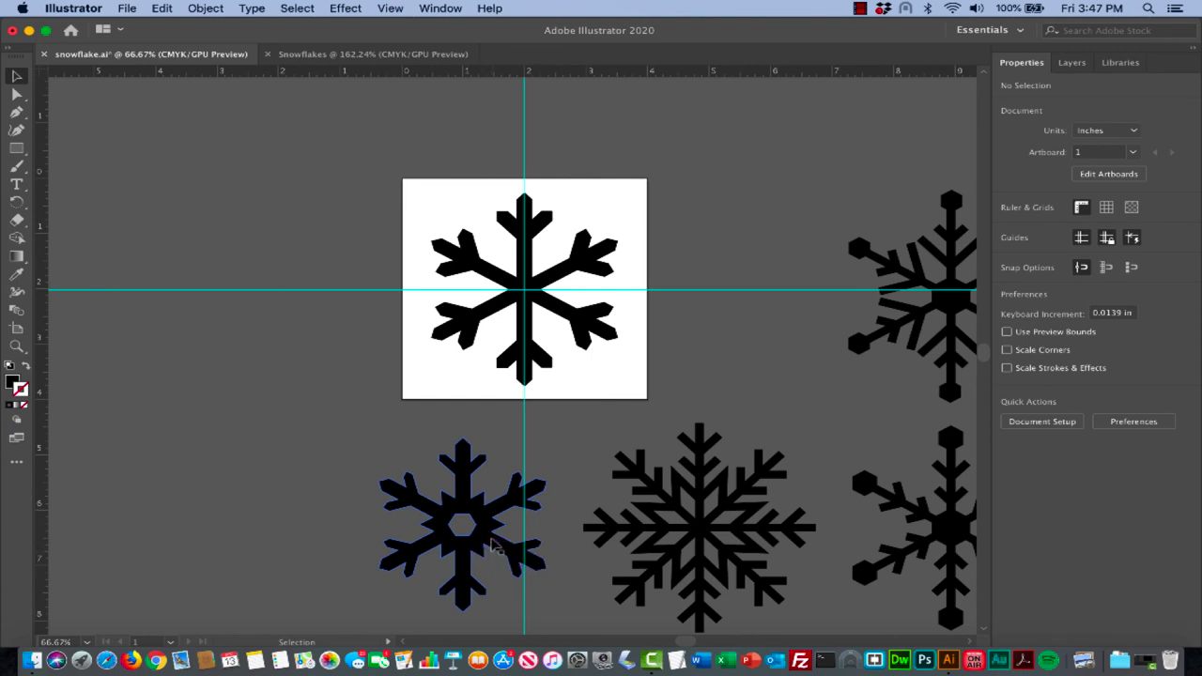
key(a)
key(super+equal)
key(super+equal)
key(super+equal)
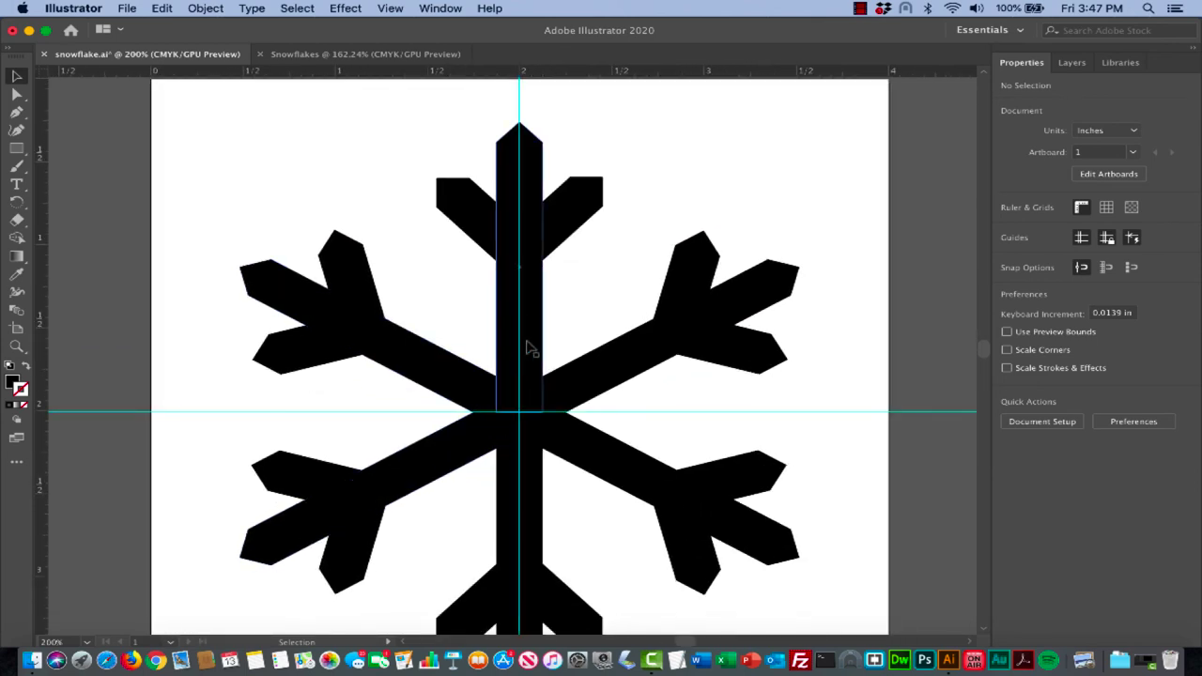
scroll(528, 348, down, 5)
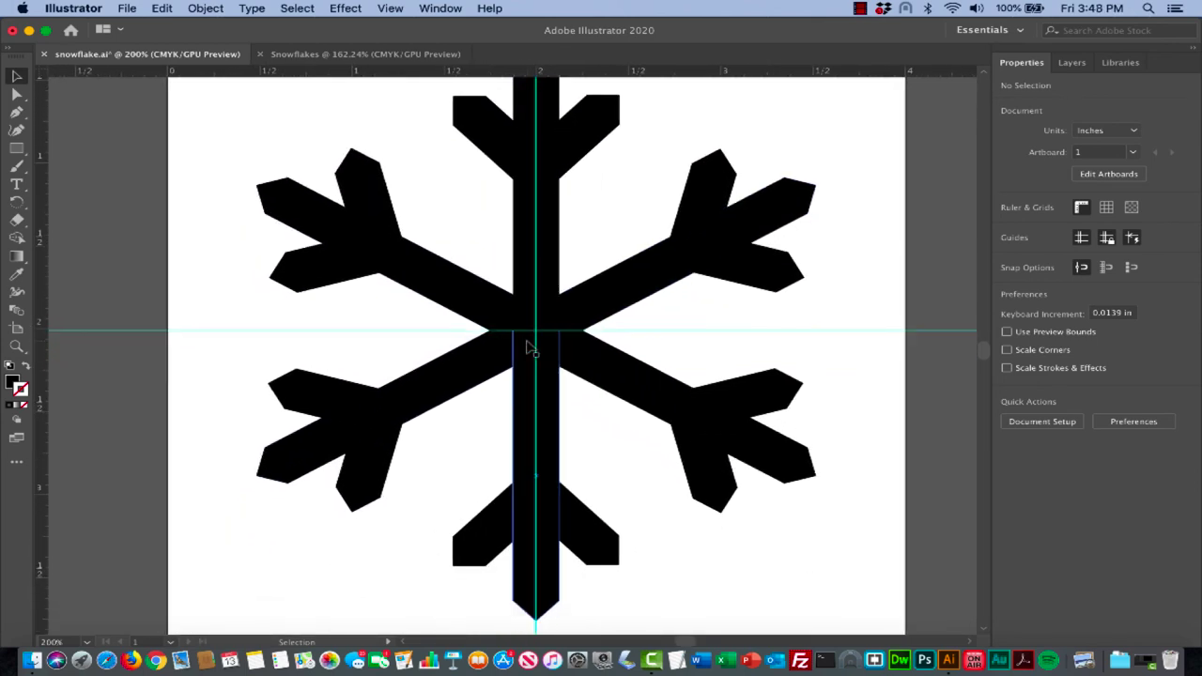
key(super+minus)
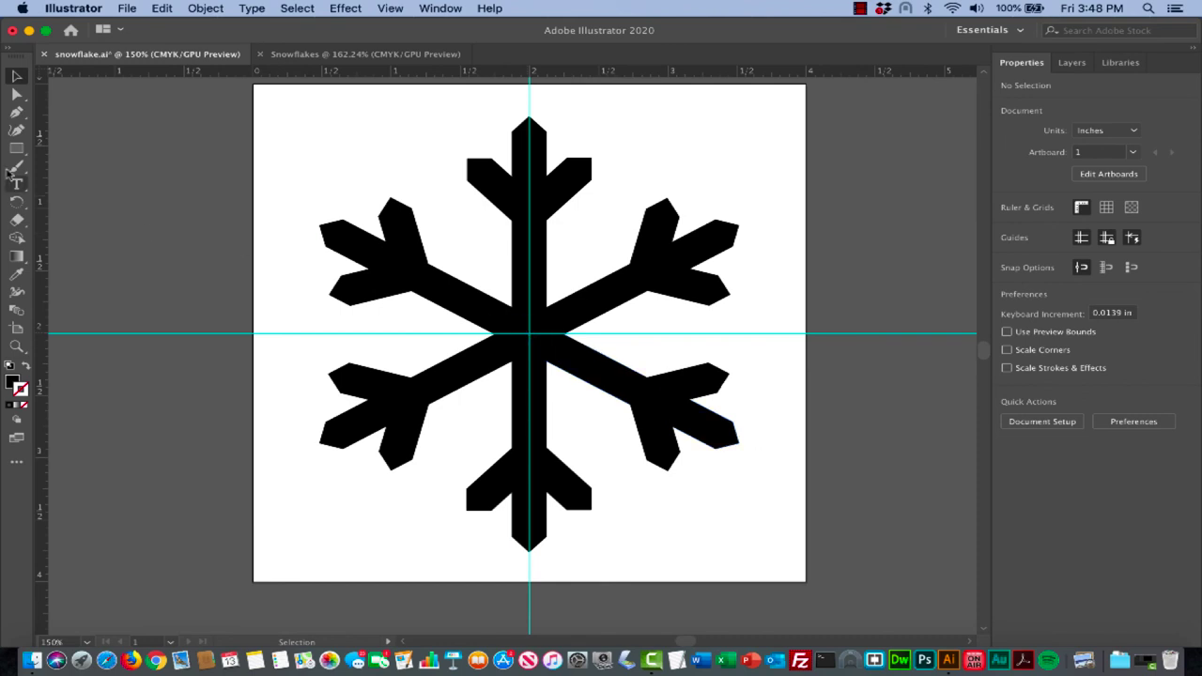
Draw a black multi-point star about 1.483 in across over the snowflake's centre
click(25, 150)
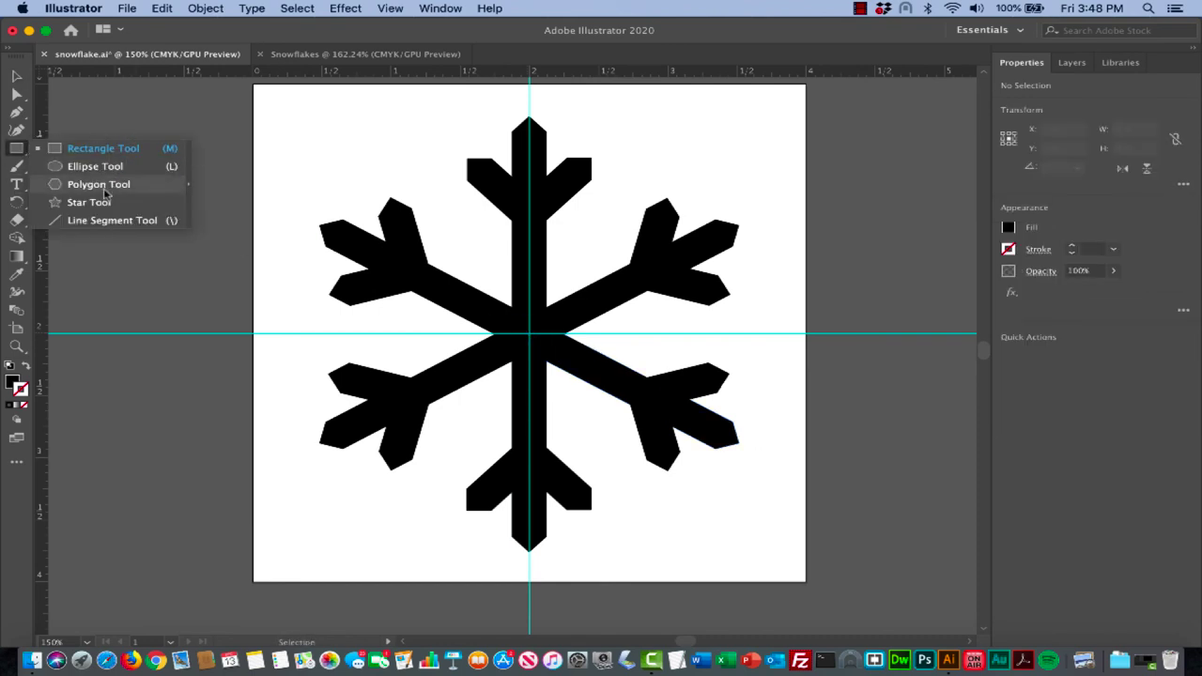
click(94, 204)
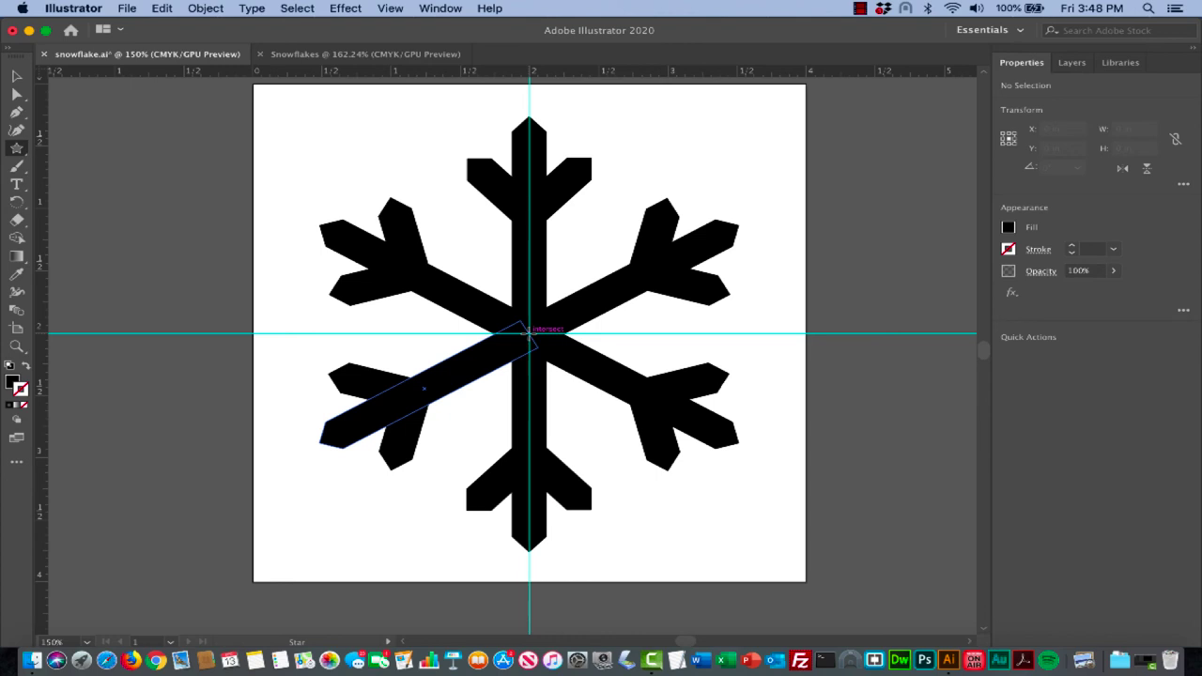
drag(526, 331, 602, 393)
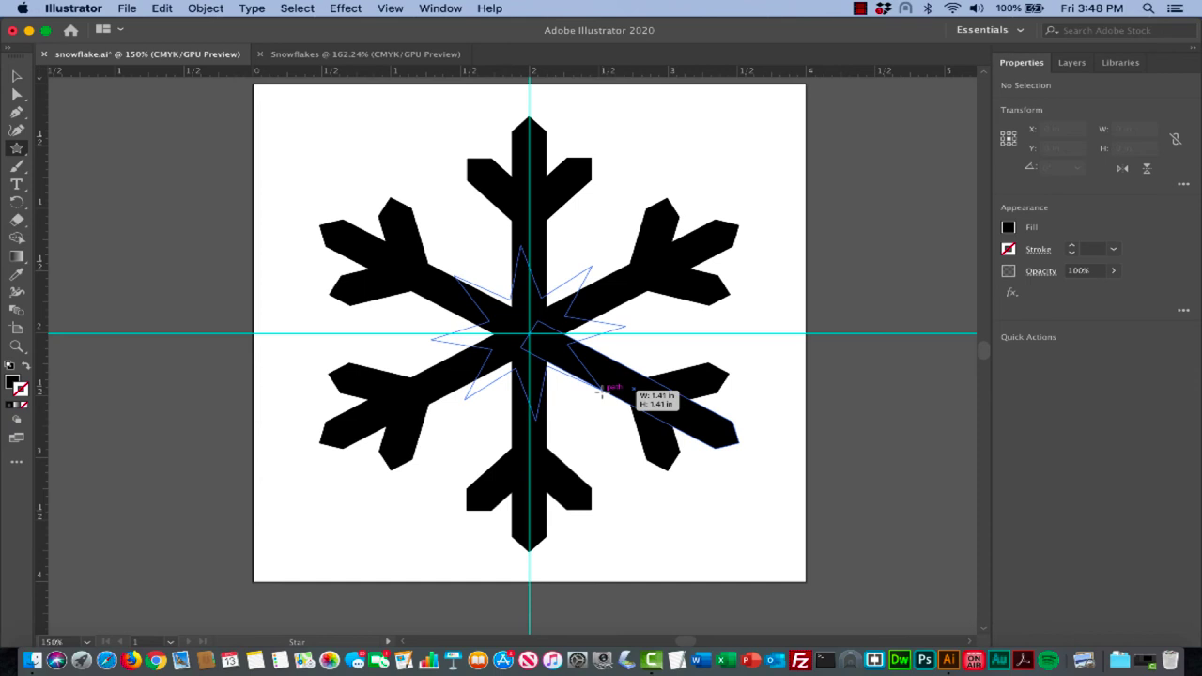
key(Up)
key(Up)
drag(602, 392, 602, 392)
drag(607, 388, 598, 352)
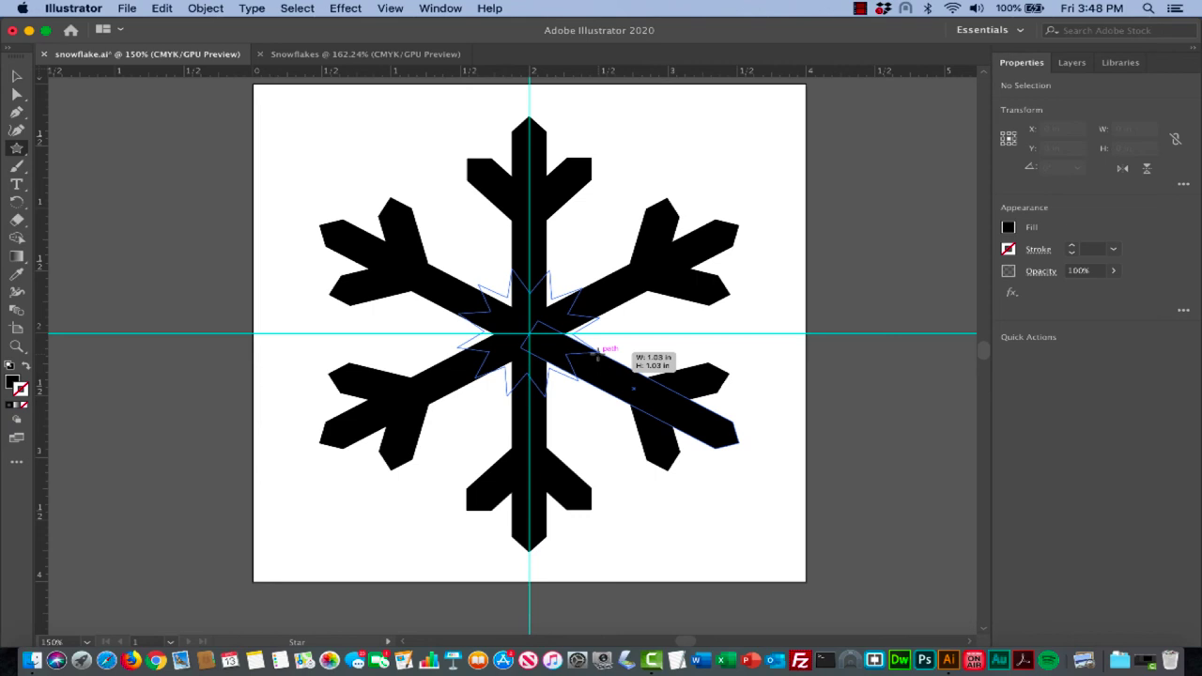
drag(595, 354, 631, 333)
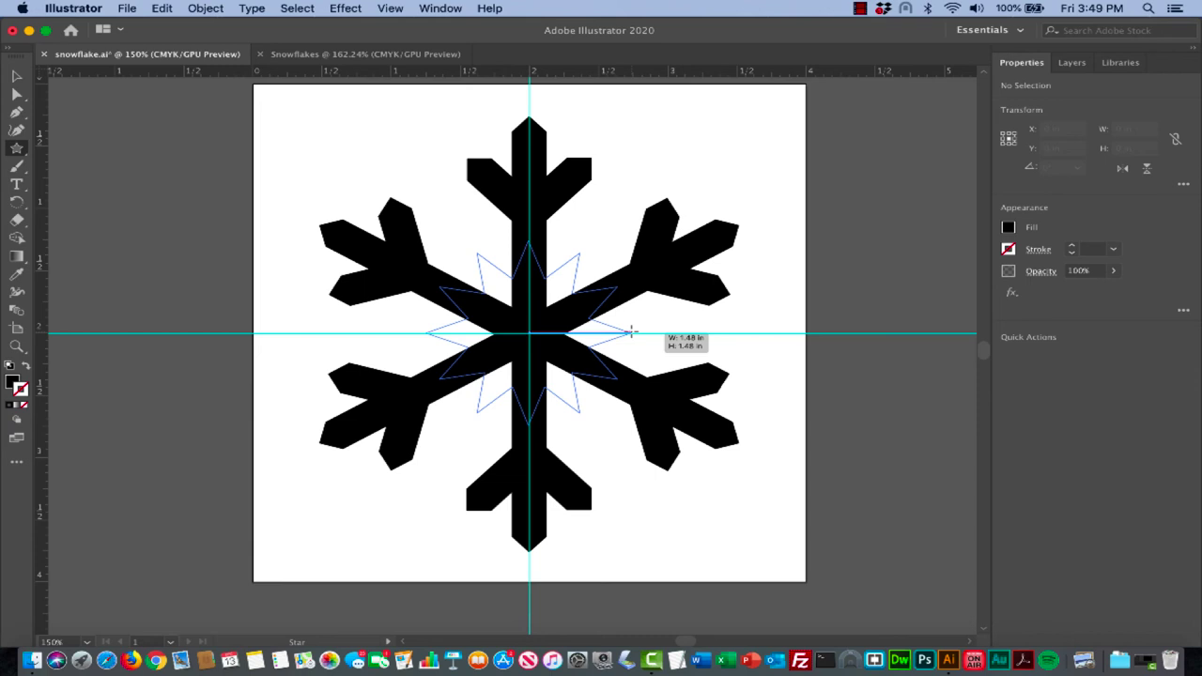
drag(632, 331, 632, 331)
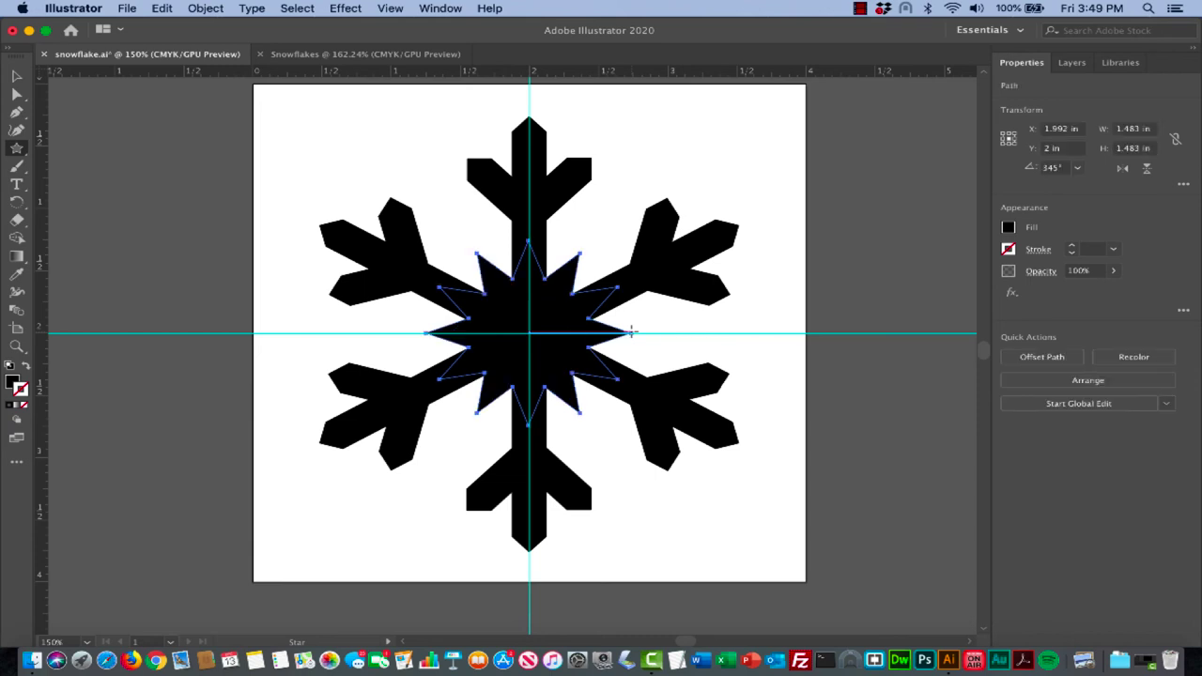
key(v)
click(374, 172)
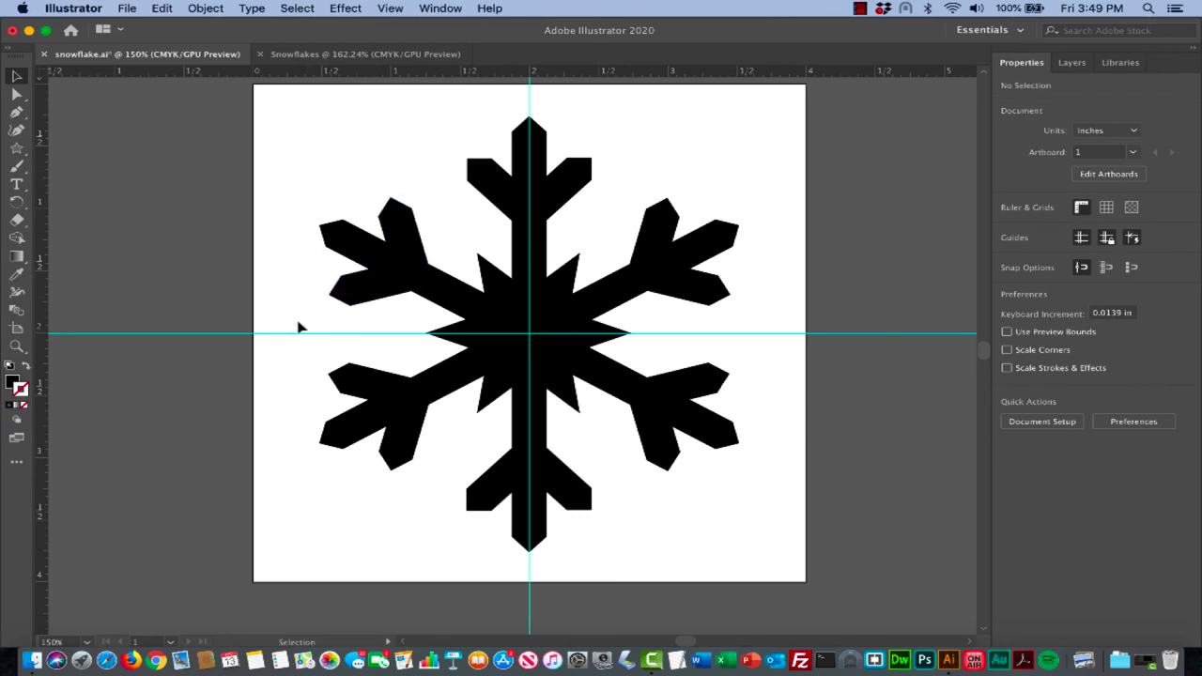
Compare with the other snowflakes zoomed out, then zoom back in and hide the guides
key(a)
key(super+minus)
key(super+minus)
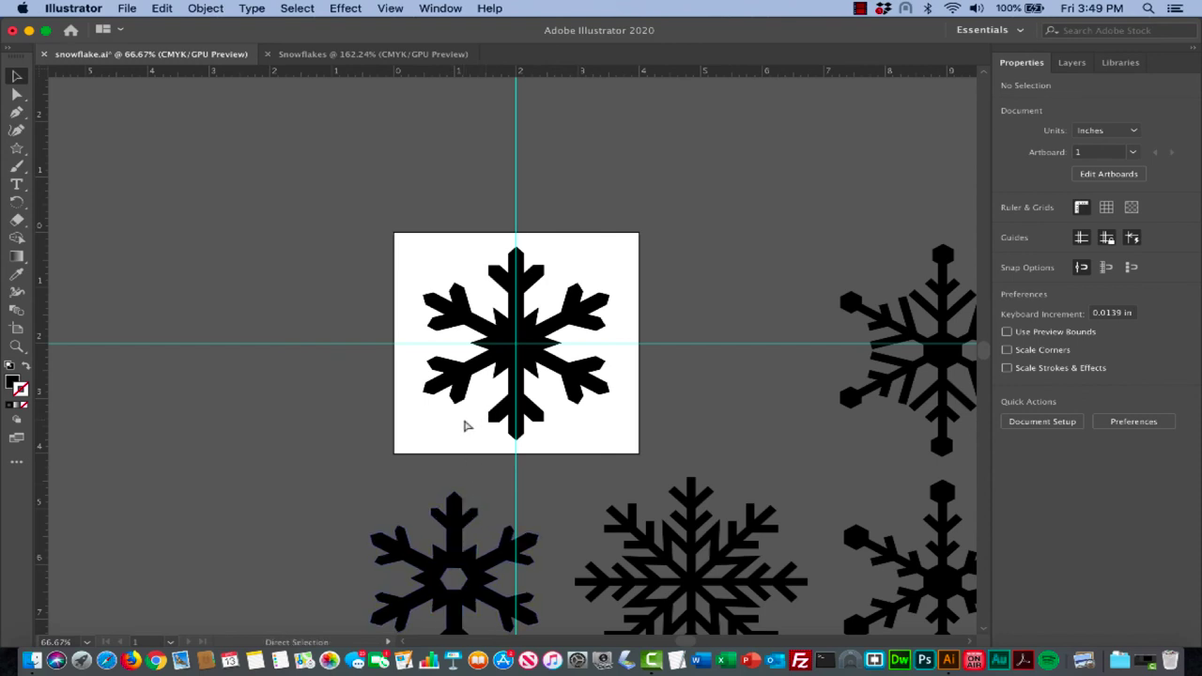
key(super+equal)
key(super+equal)
scroll(465, 426, up, 1)
scroll(467, 423, down, 1)
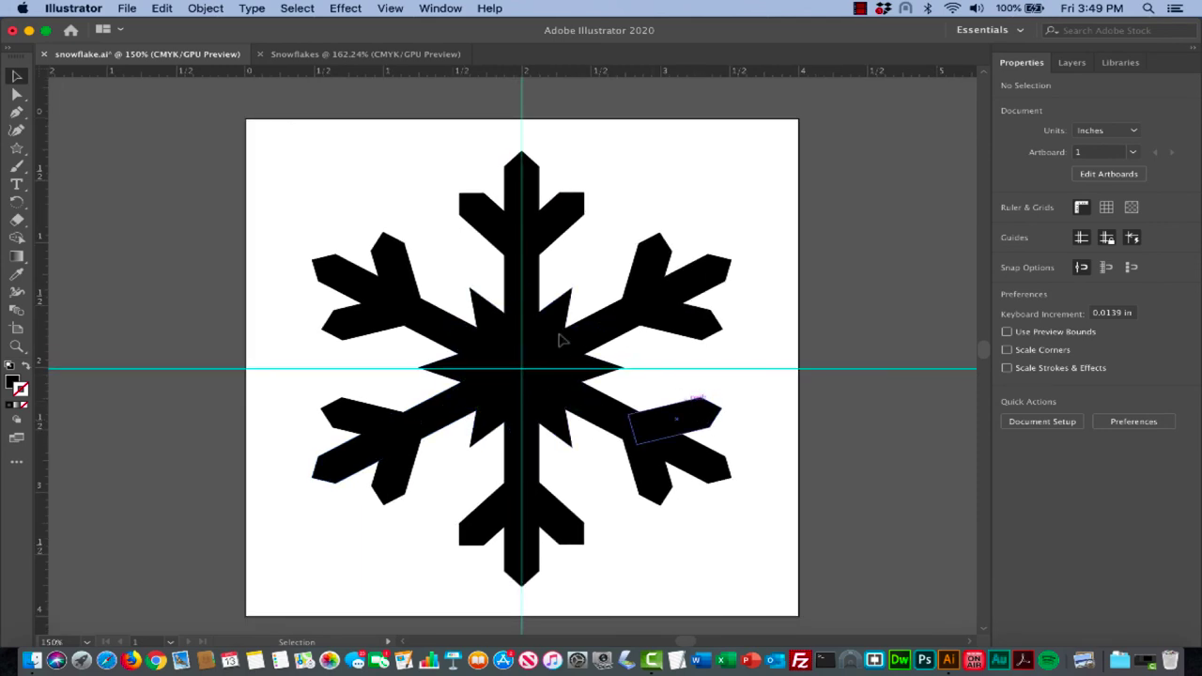
click(391, 8)
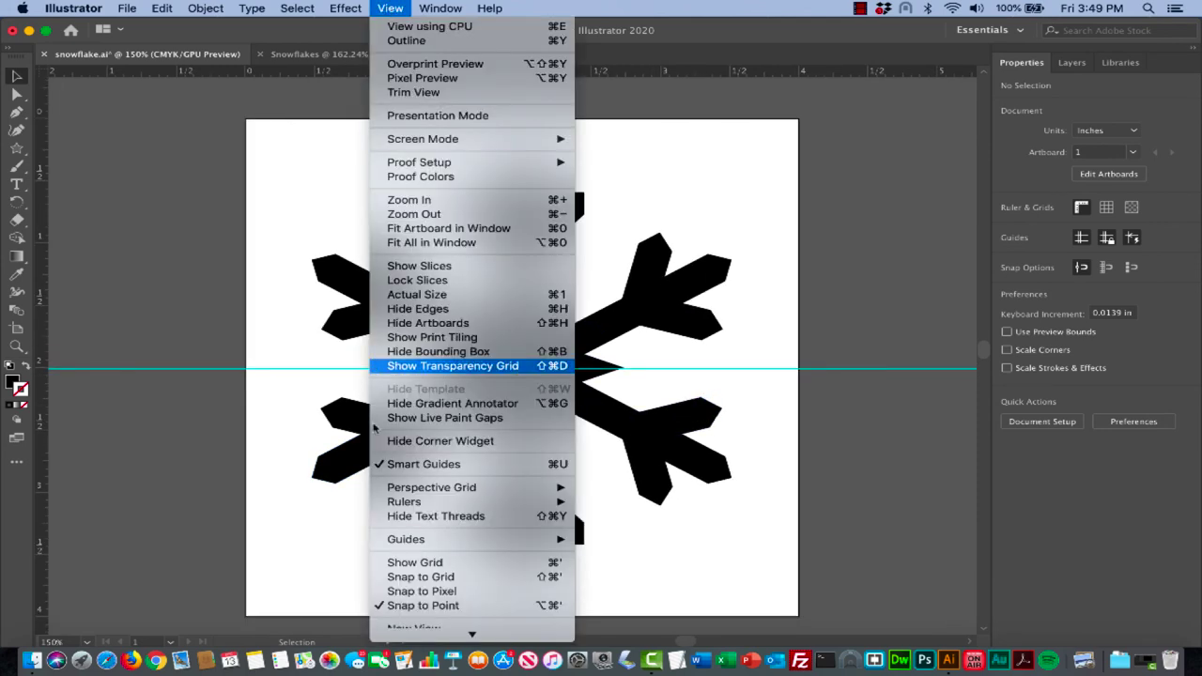
mouse_move(383, 539)
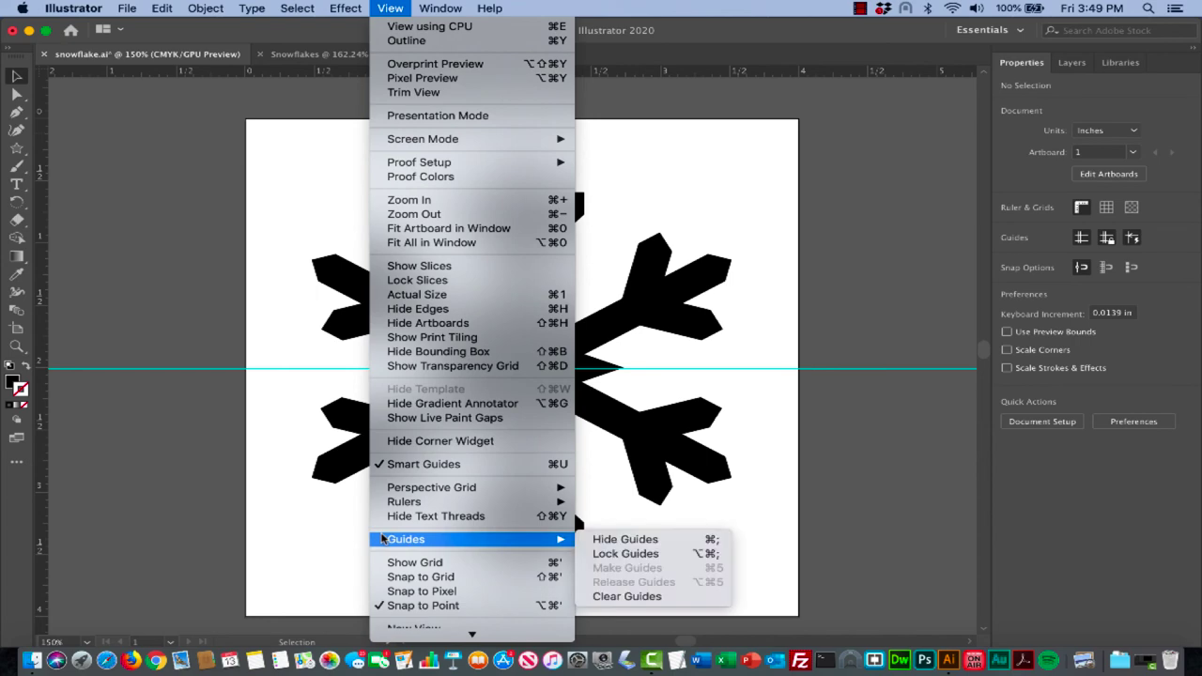
click(624, 541)
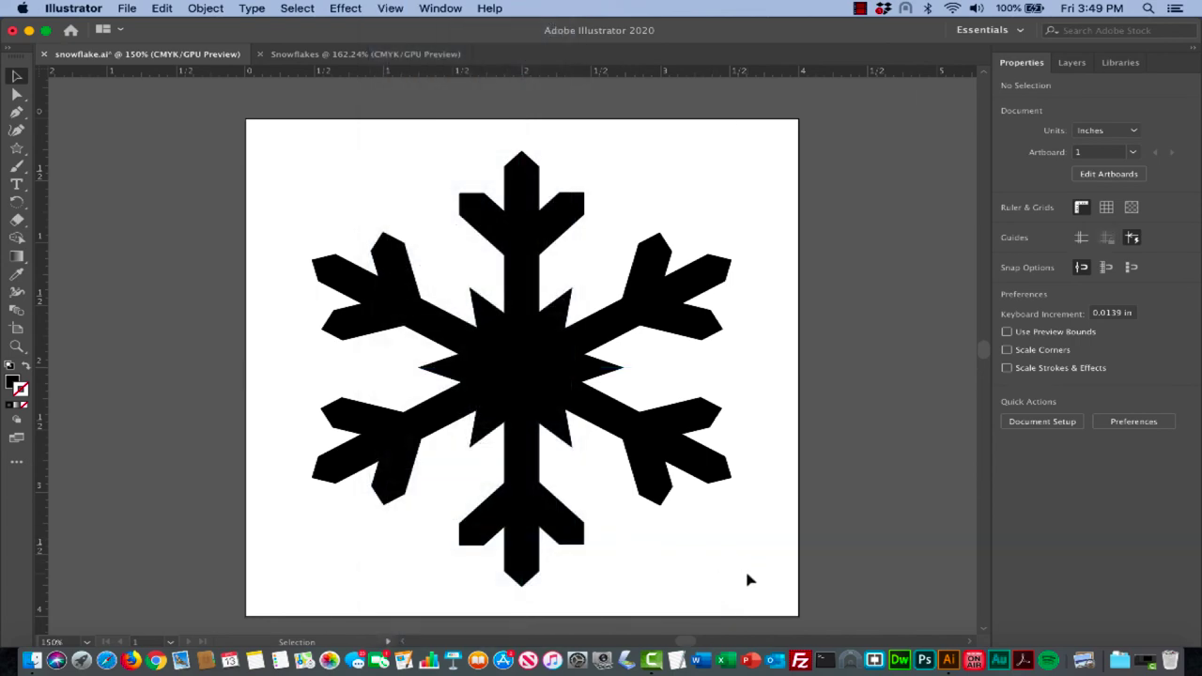
Unite all arms and the star into one black path about 3.032 × 3.499 in
drag(746, 572, 366, 218)
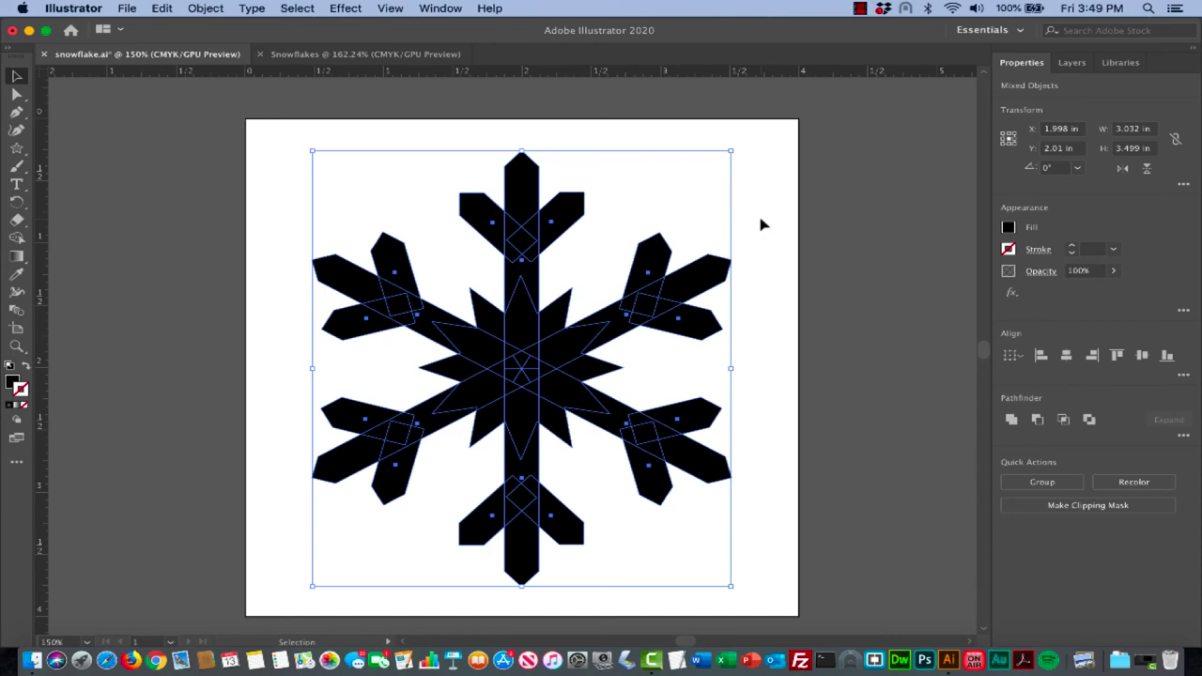
click(206, 8)
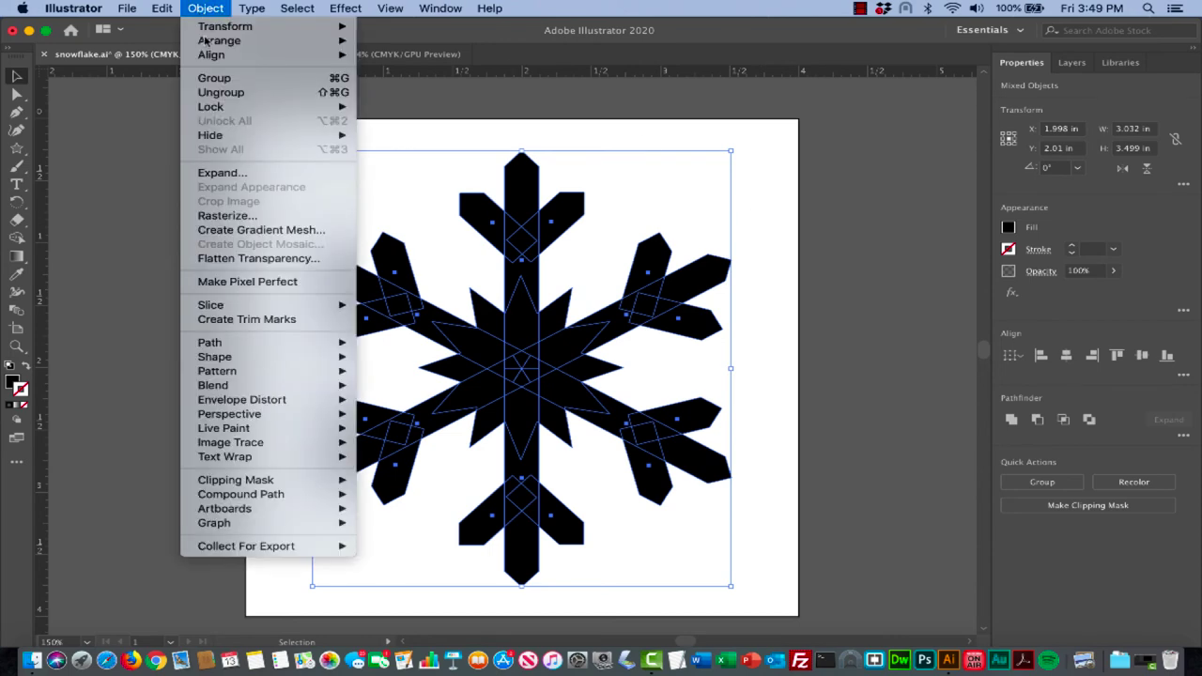
key(Escape)
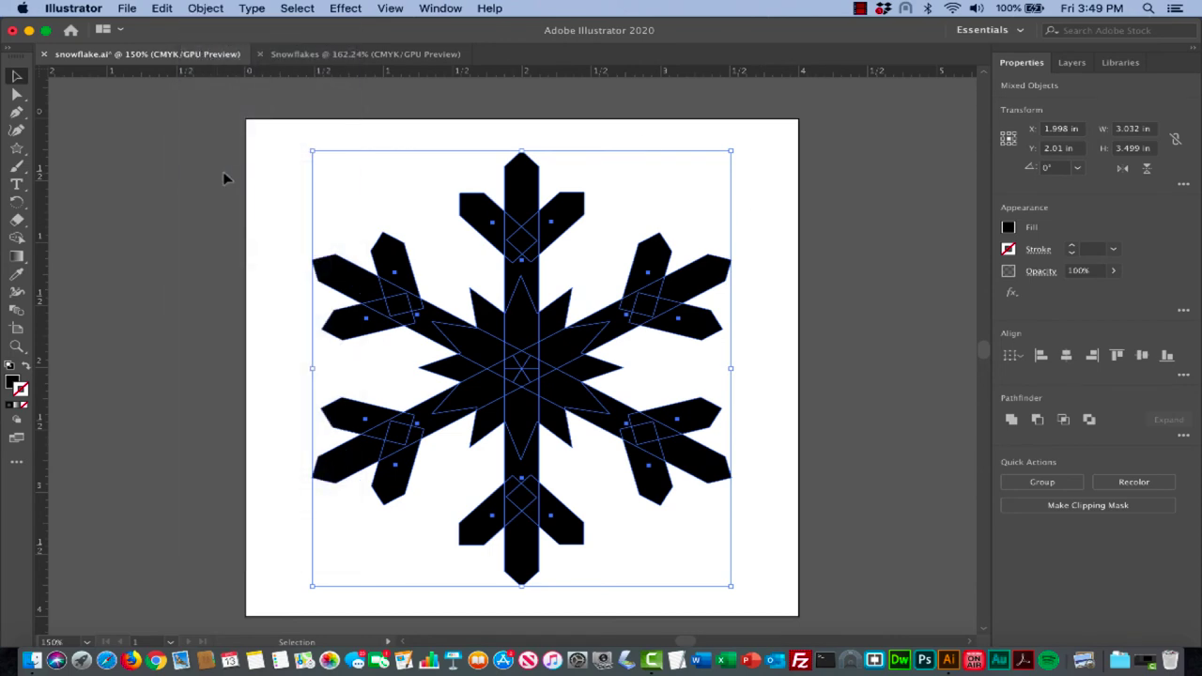
click(1012, 420)
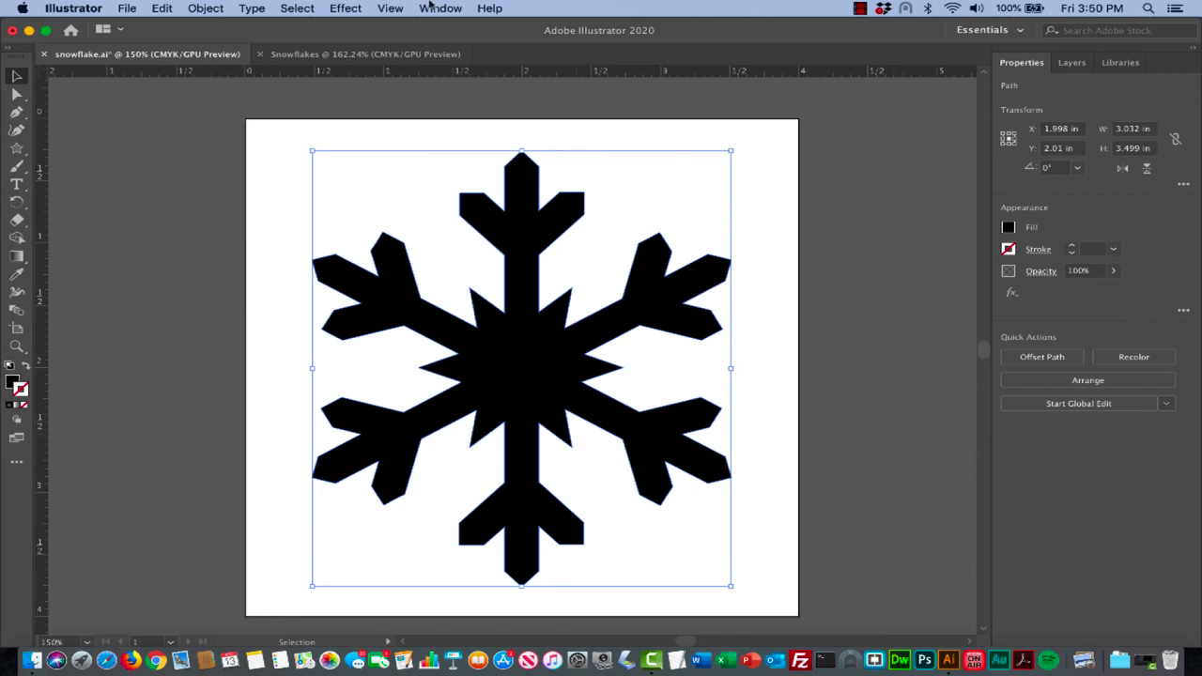
Show the guides and draw a small hexagon at the snowflake's centre
click(394, 8)
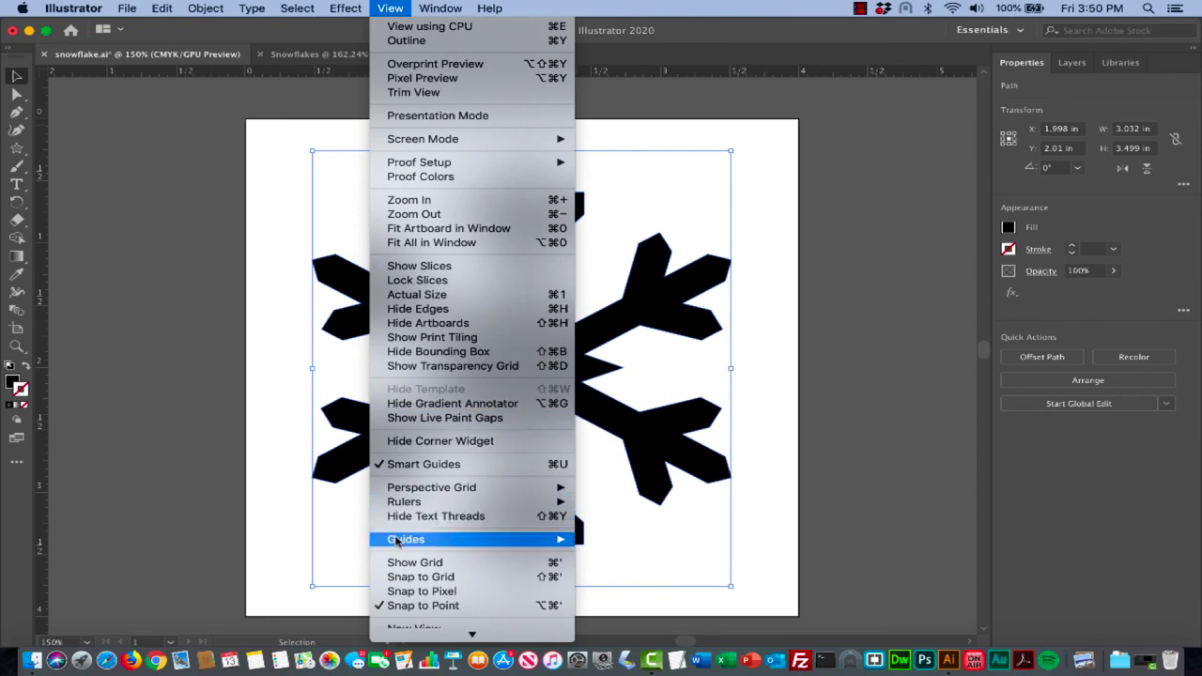
mouse_move(399, 543)
click(617, 542)
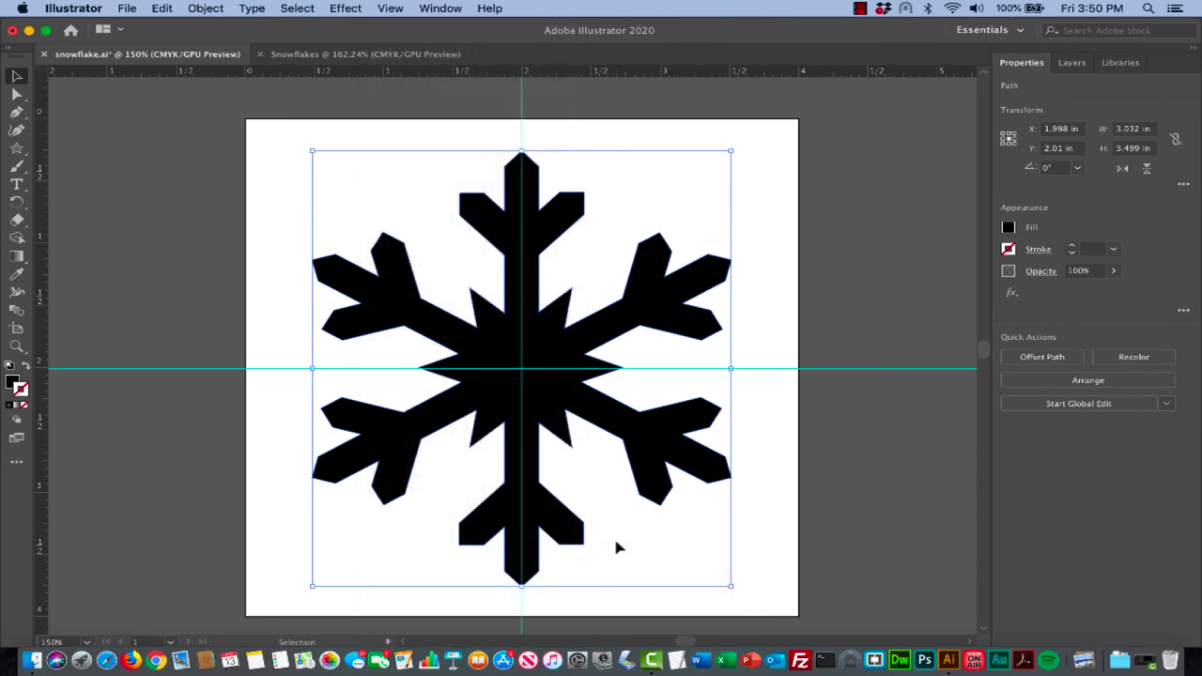
click(19, 149)
click(70, 184)
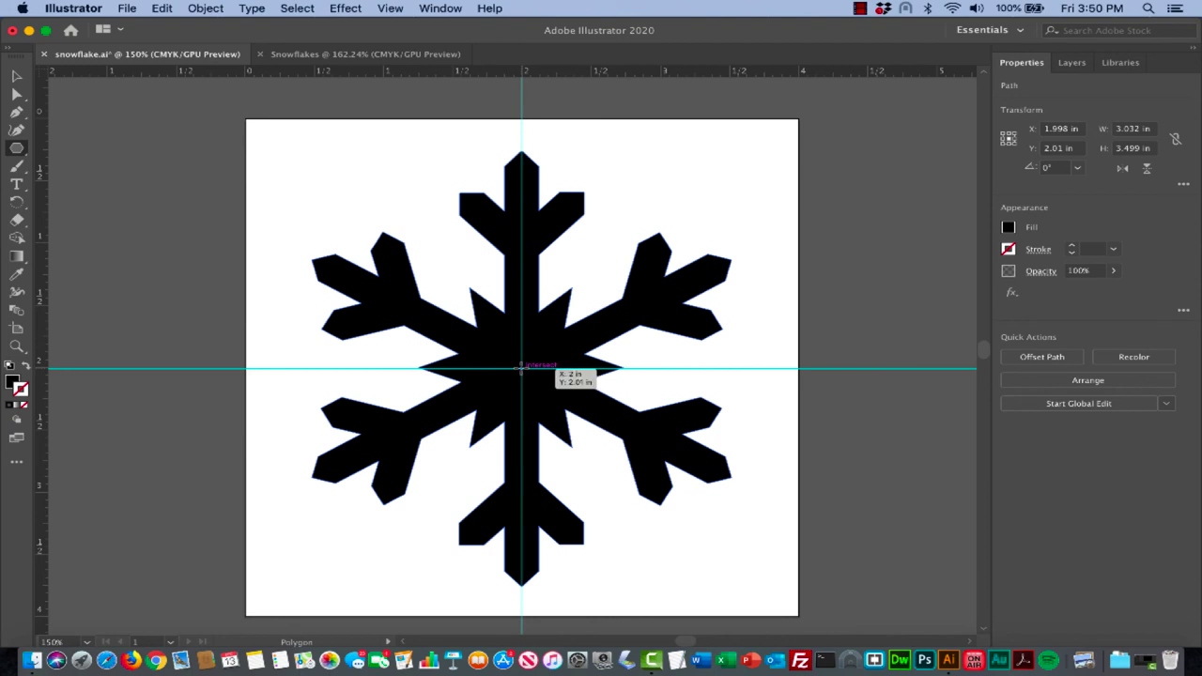
drag(522, 367, 552, 375)
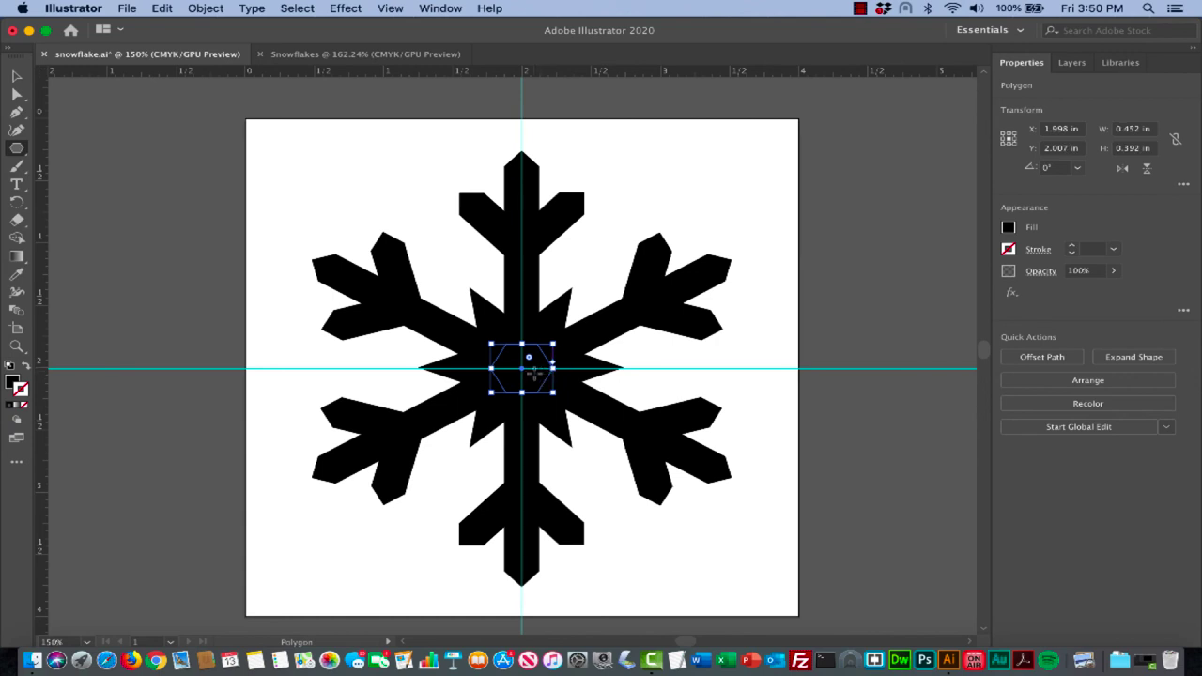
Fill the hexagon with white and hide the guides again
click(1009, 229)
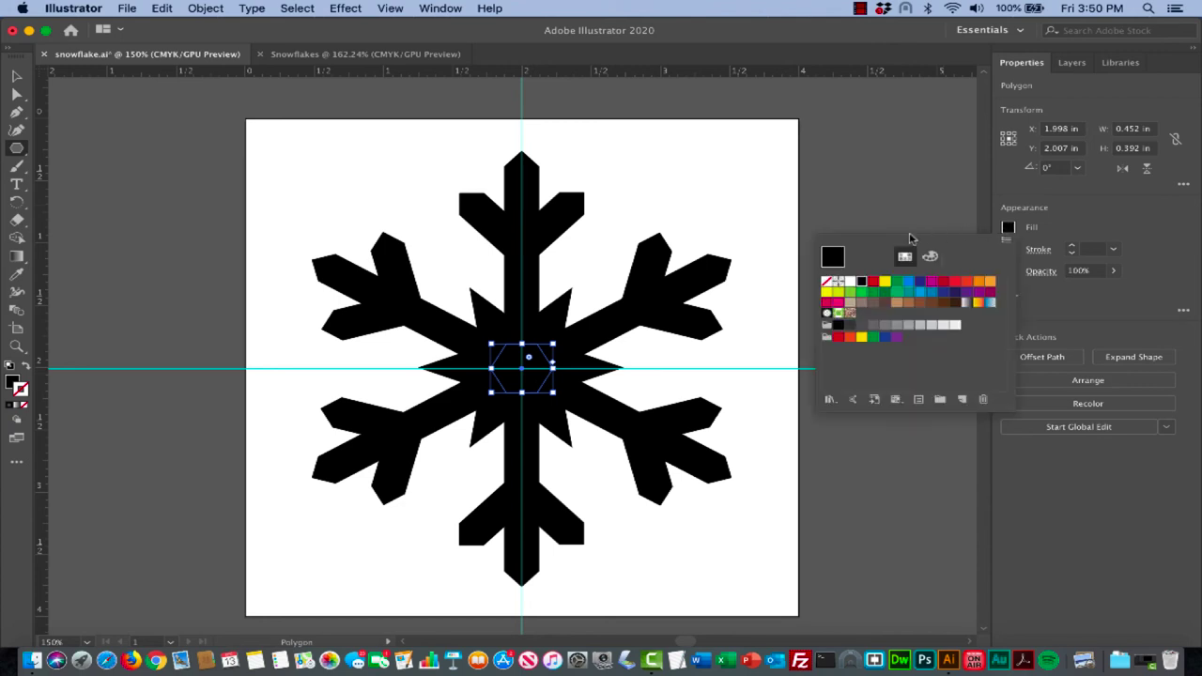
click(851, 283)
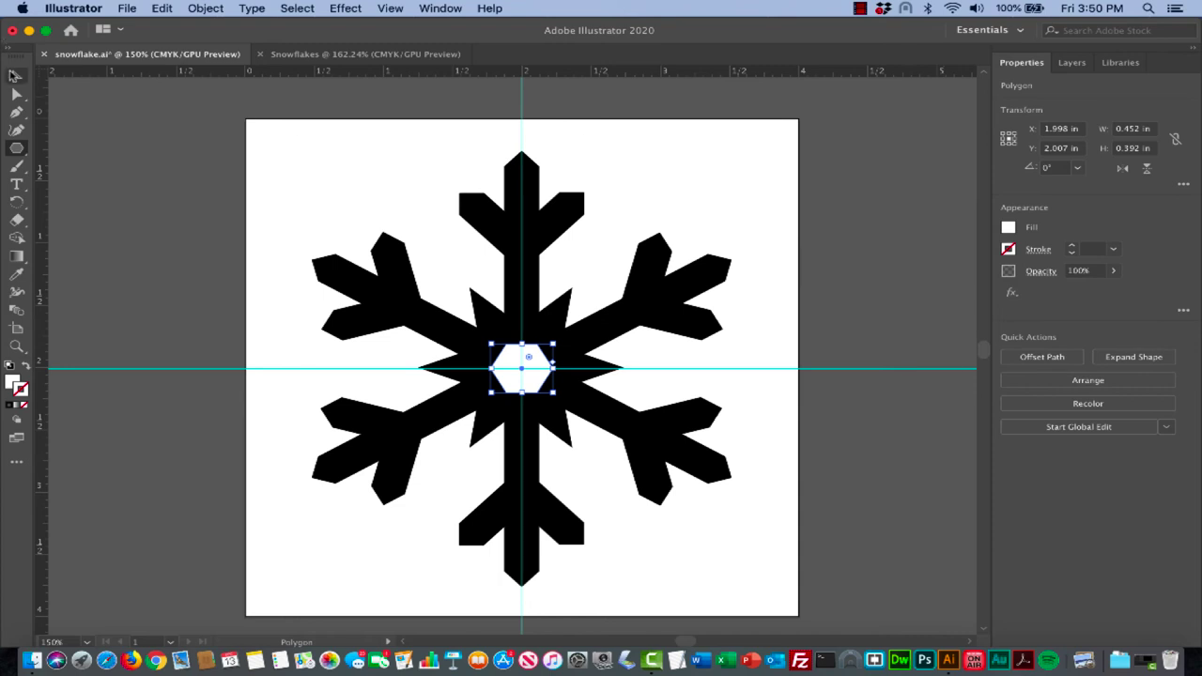
click(16, 75)
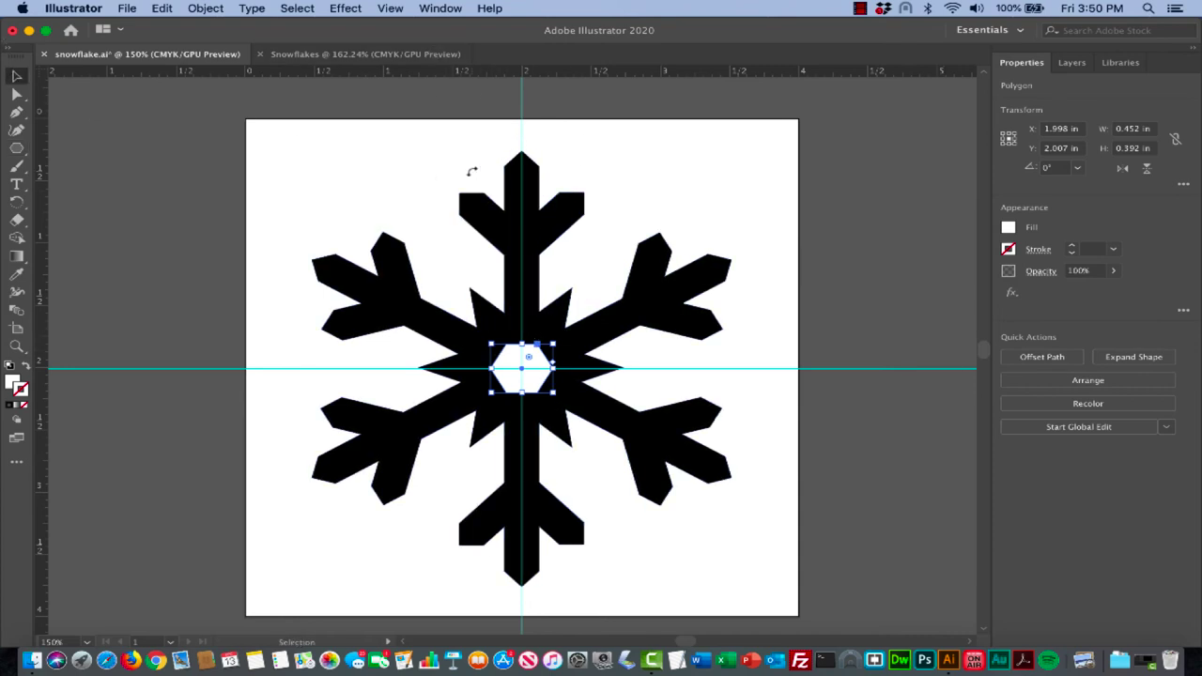
click(390, 9)
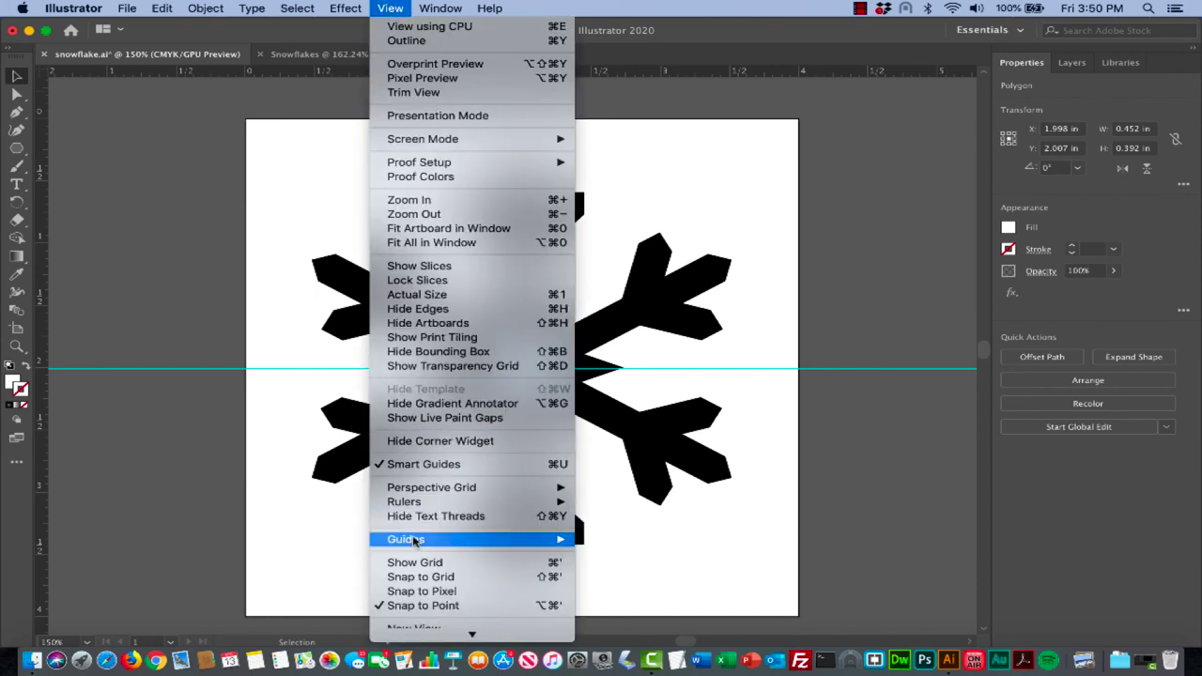
mouse_move(416, 540)
click(604, 542)
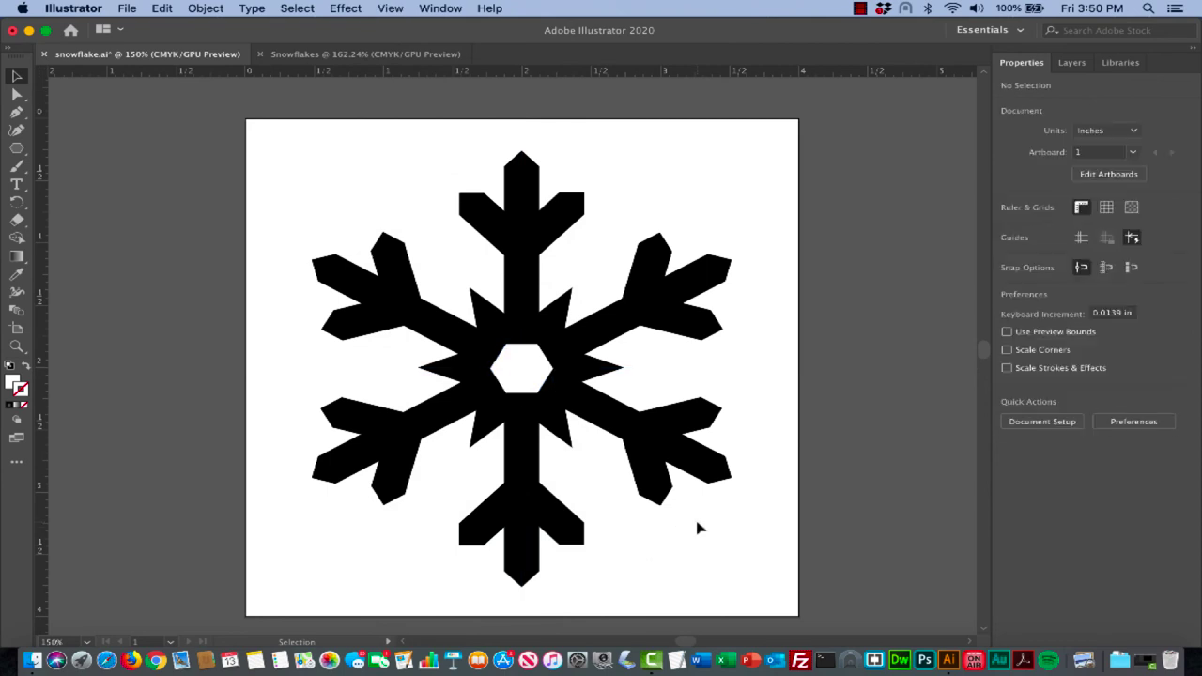
Apply Minus Front to the snowflake and hexagon, cutting a hexagonal hole into one compound path
drag(763, 561, 398, 220)
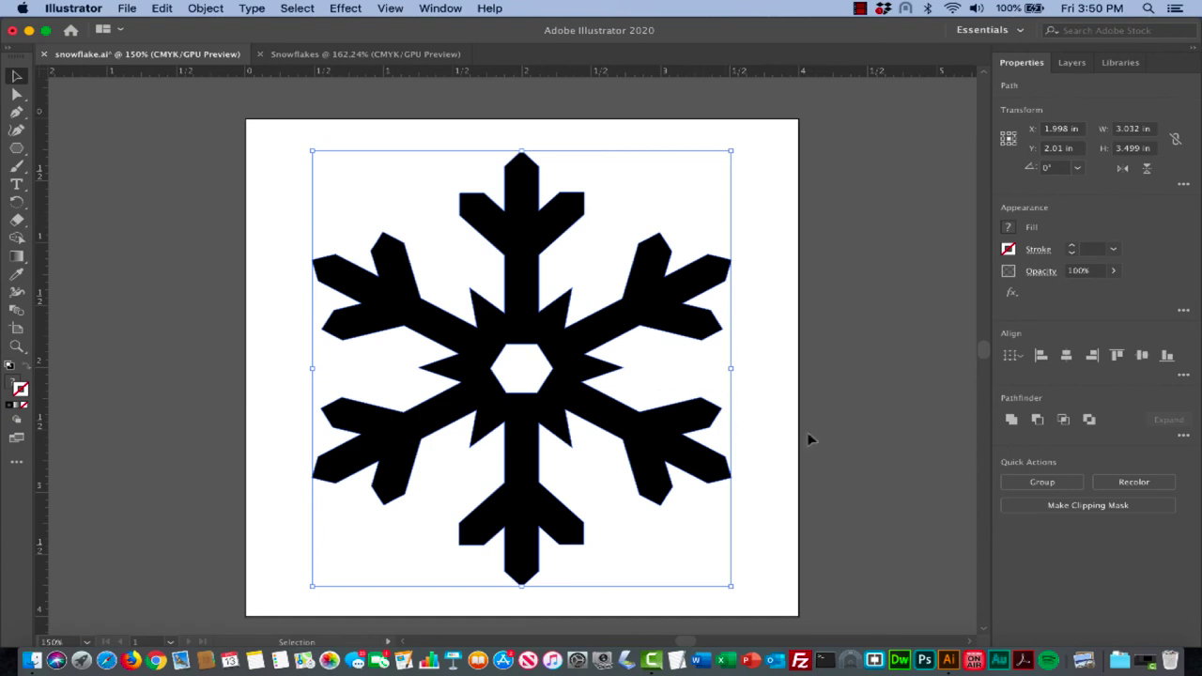
click(208, 9)
click(237, 172)
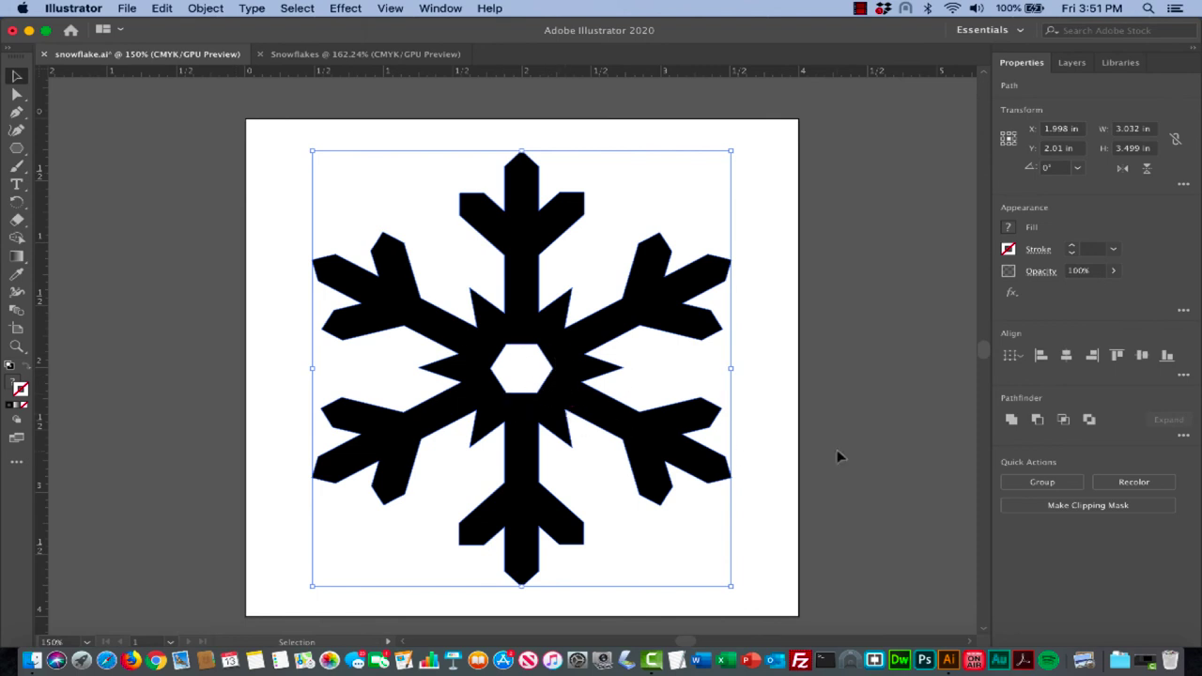
click(1012, 420)
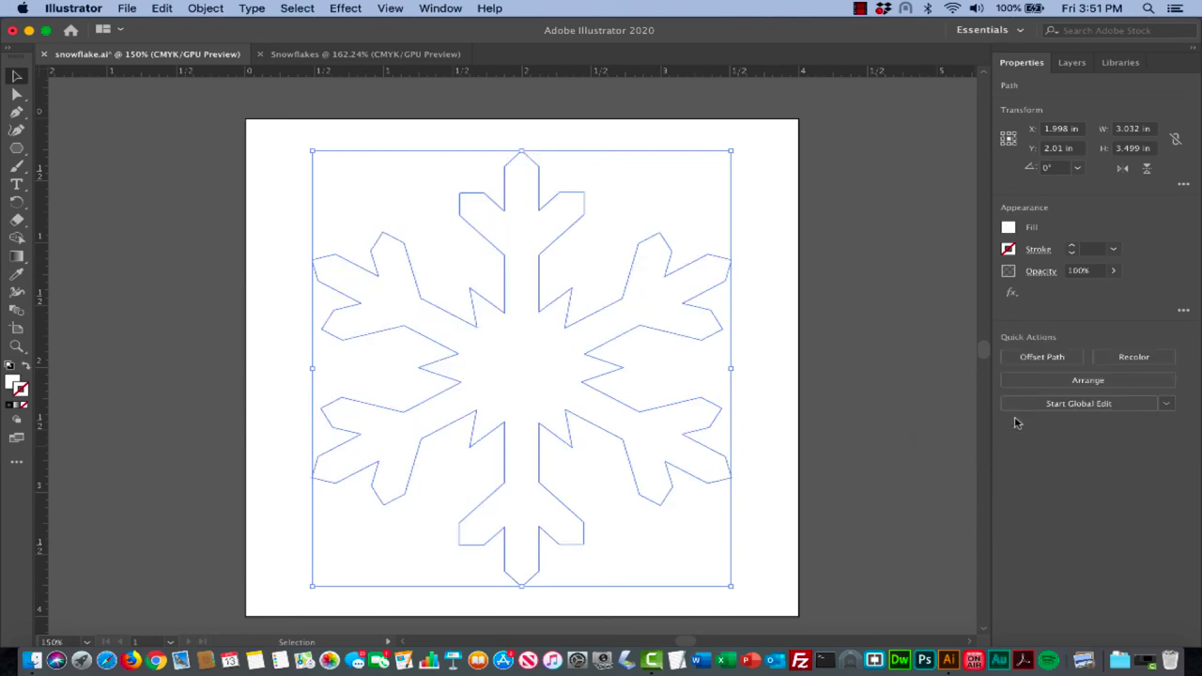
key(super+z)
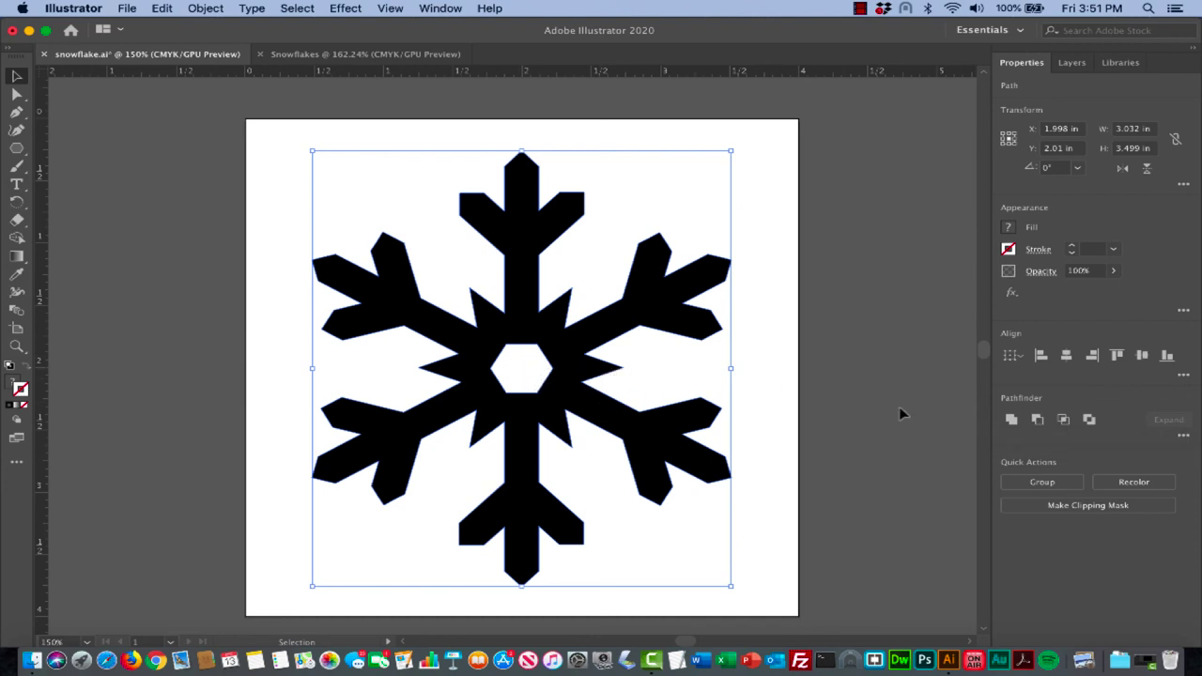
click(1038, 420)
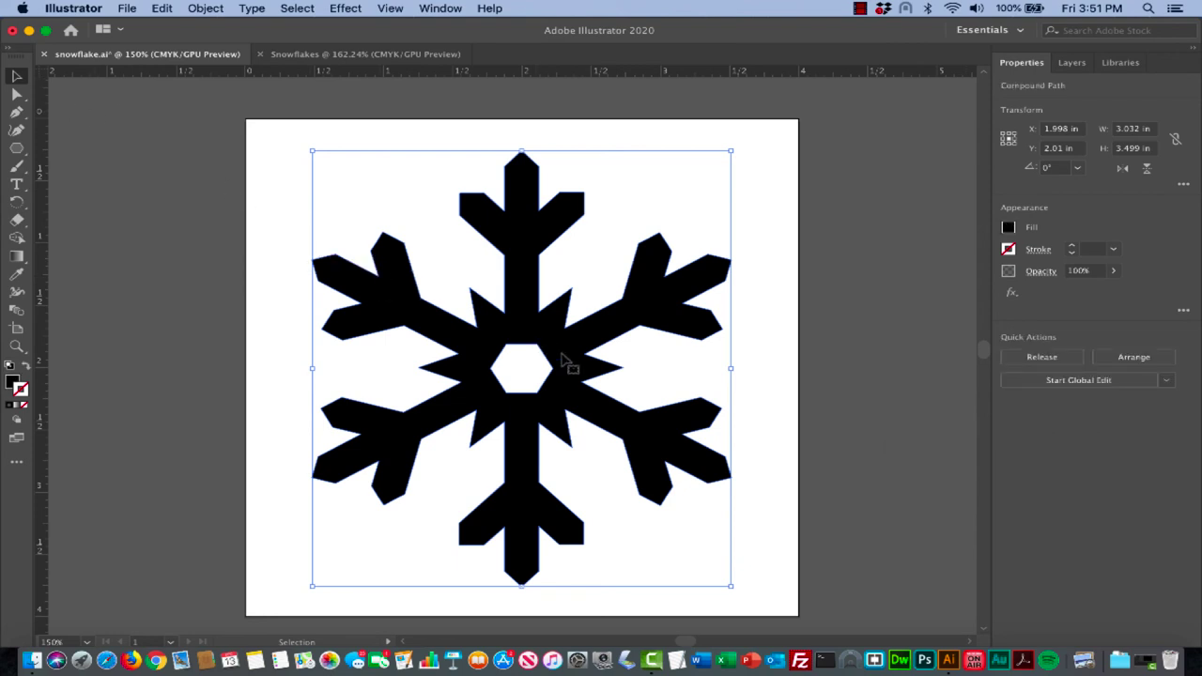
drag(564, 359, 288, 333)
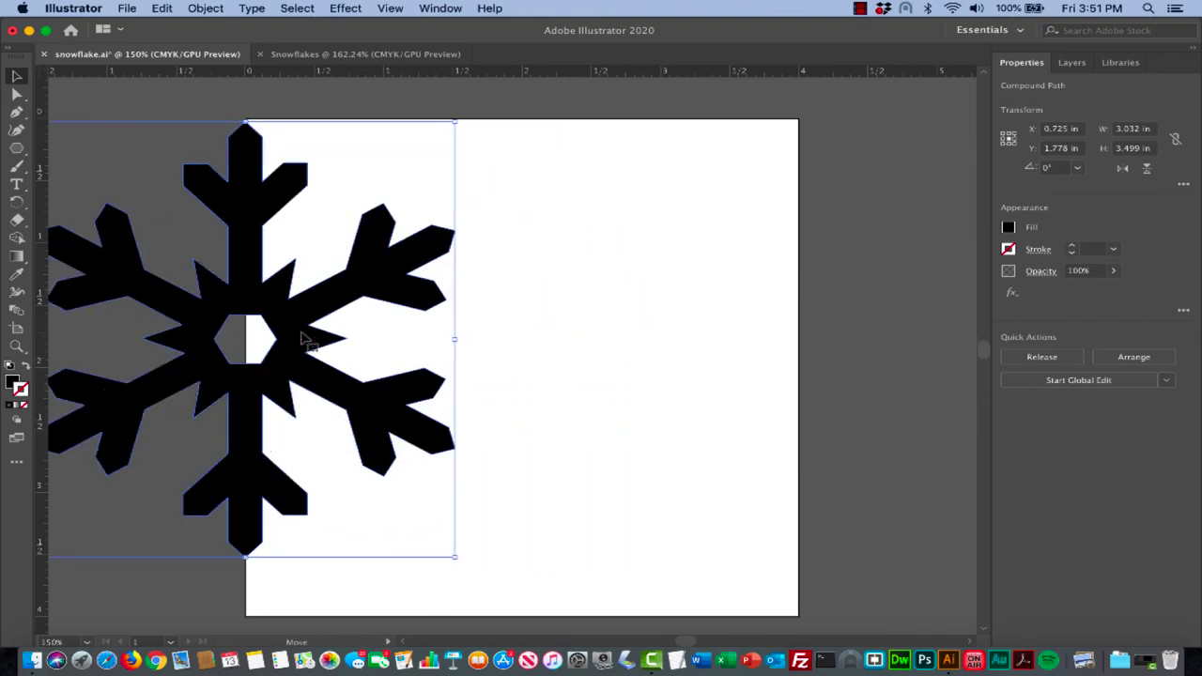
Move the finished snowflake down among the other snowflakes below the artboard
scroll(302, 338, down, 1)
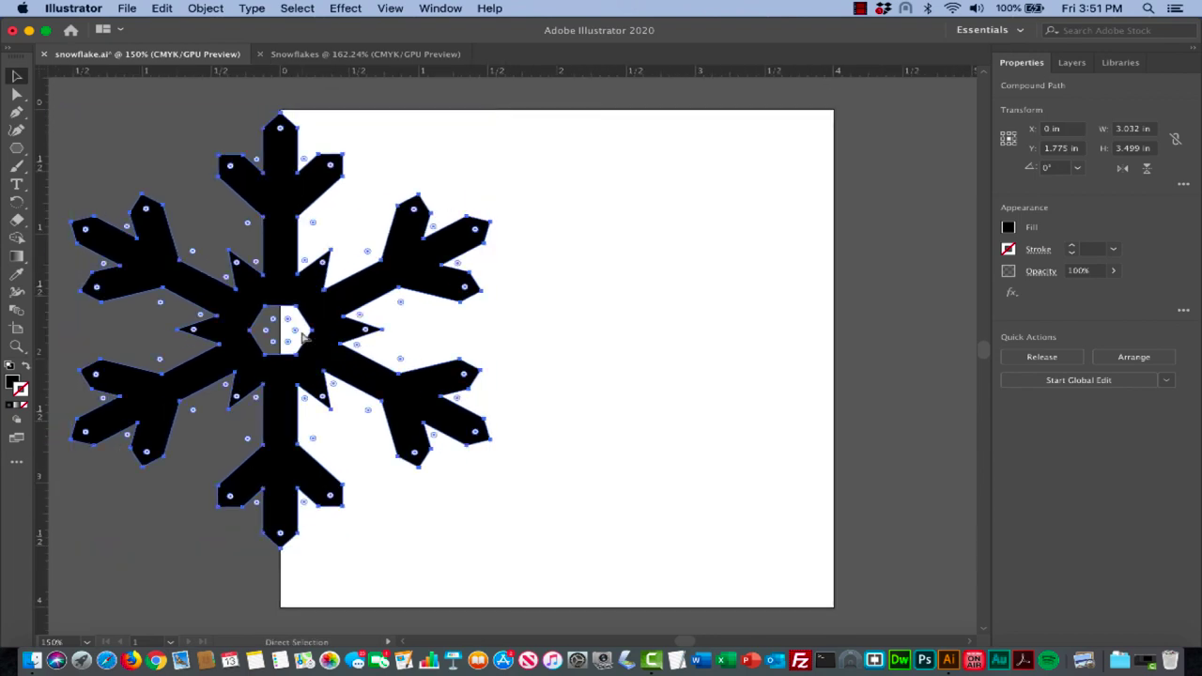
key(super+minus)
key(super+minus)
scroll(472, 391, down, 3)
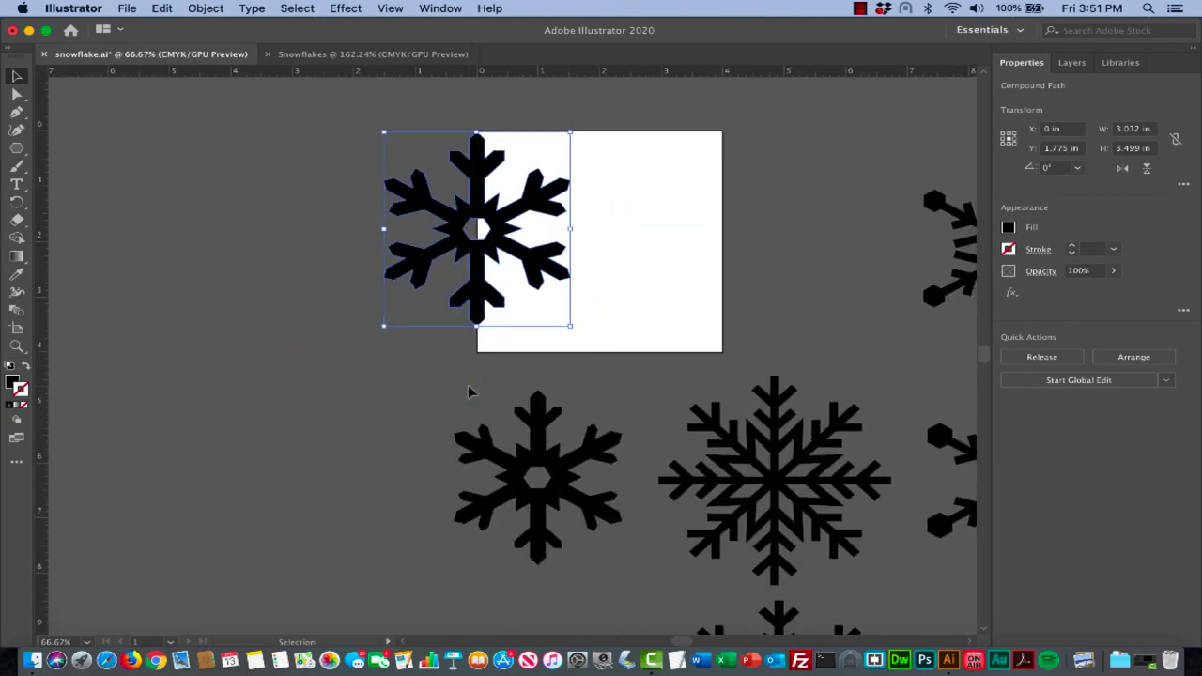
drag(509, 211, 531, 509)
scroll(516, 463, down, 4)
click(329, 483)
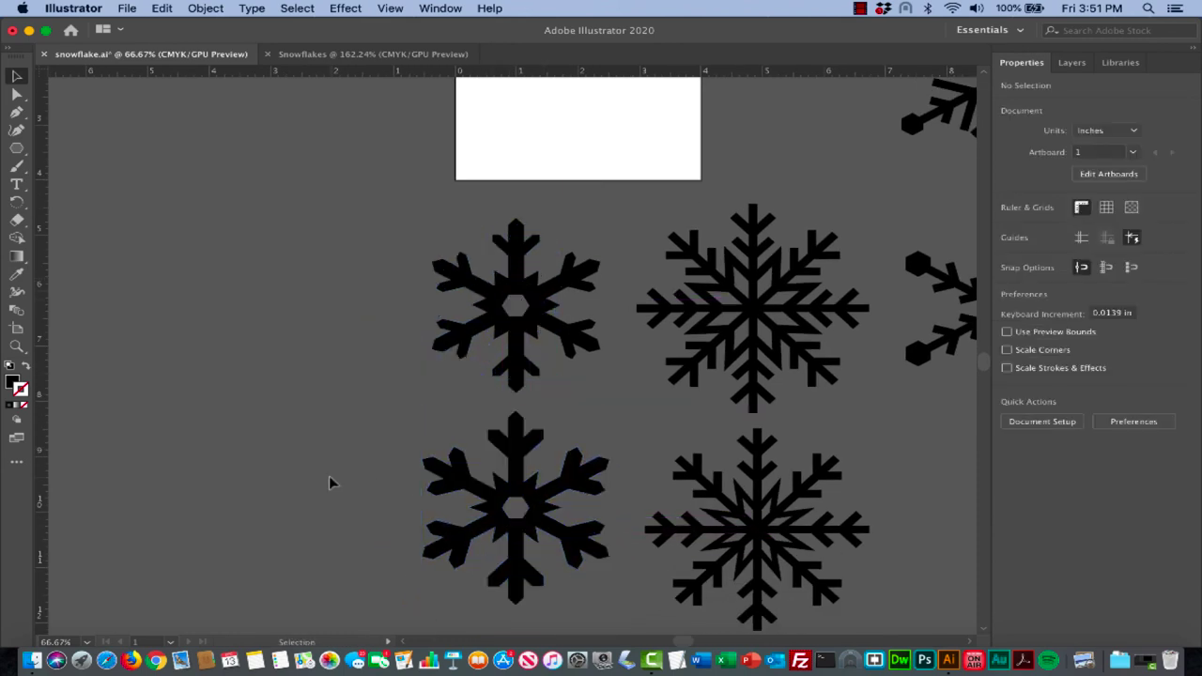
Return to a 150% view of the now-empty artboard
scroll(329, 483, right, 15)
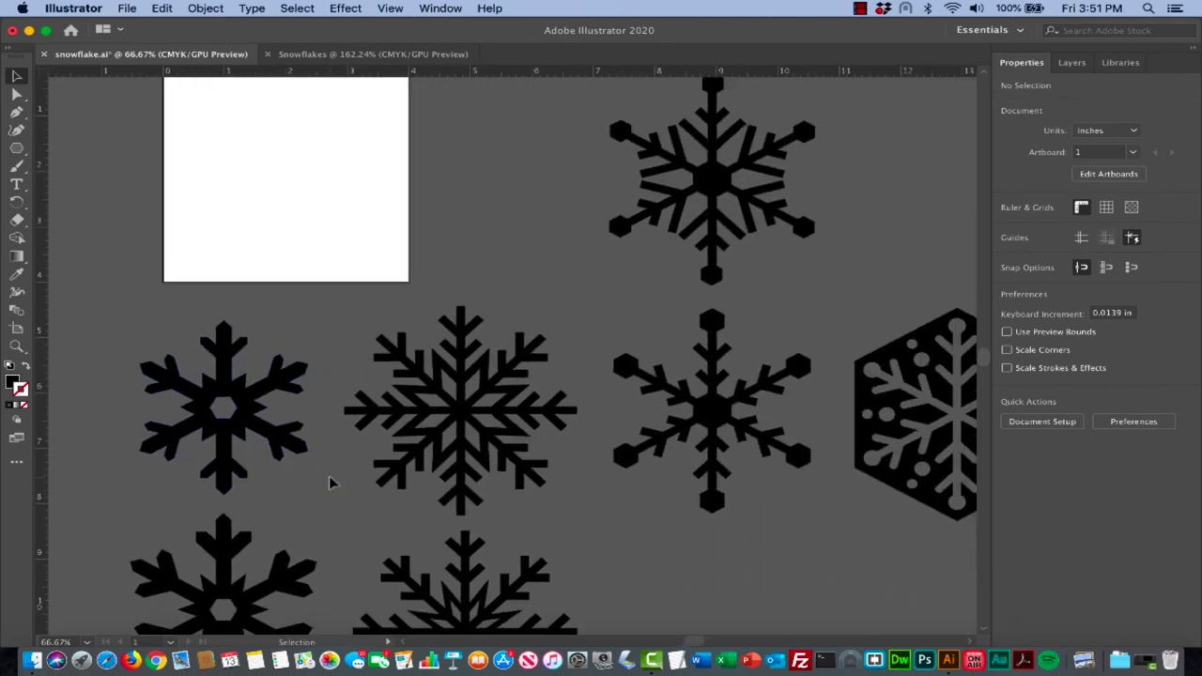
scroll(329, 483, down, 4)
scroll(329, 483, right, 6)
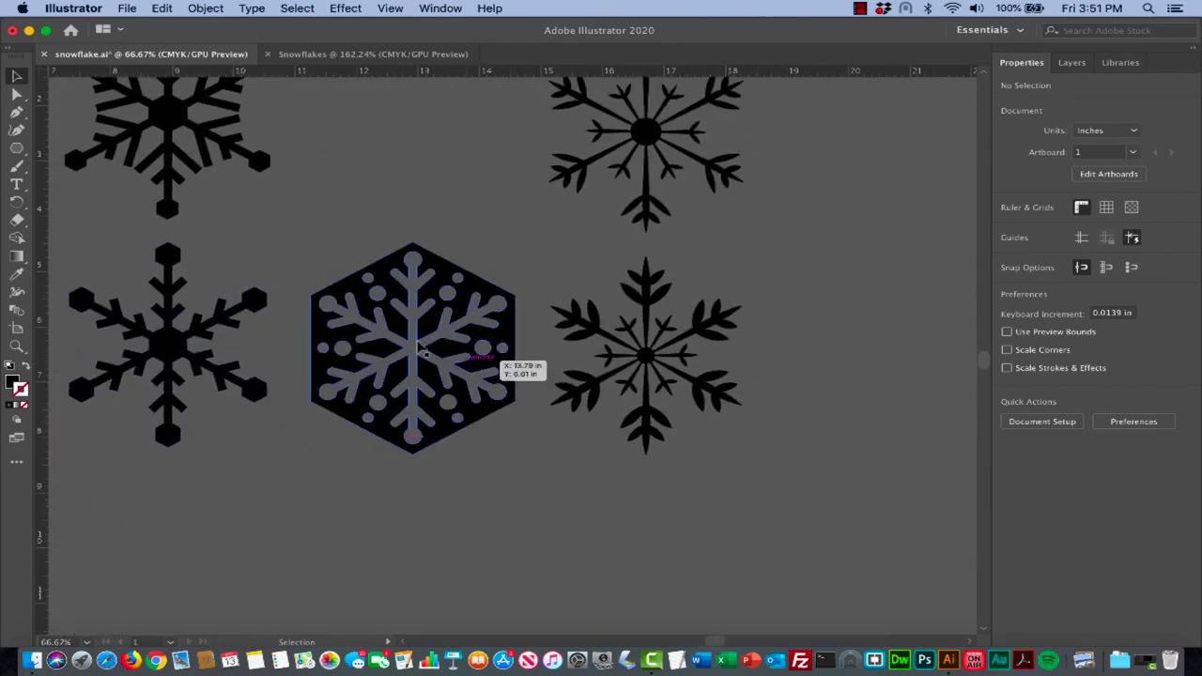
scroll(472, 502, left, 4)
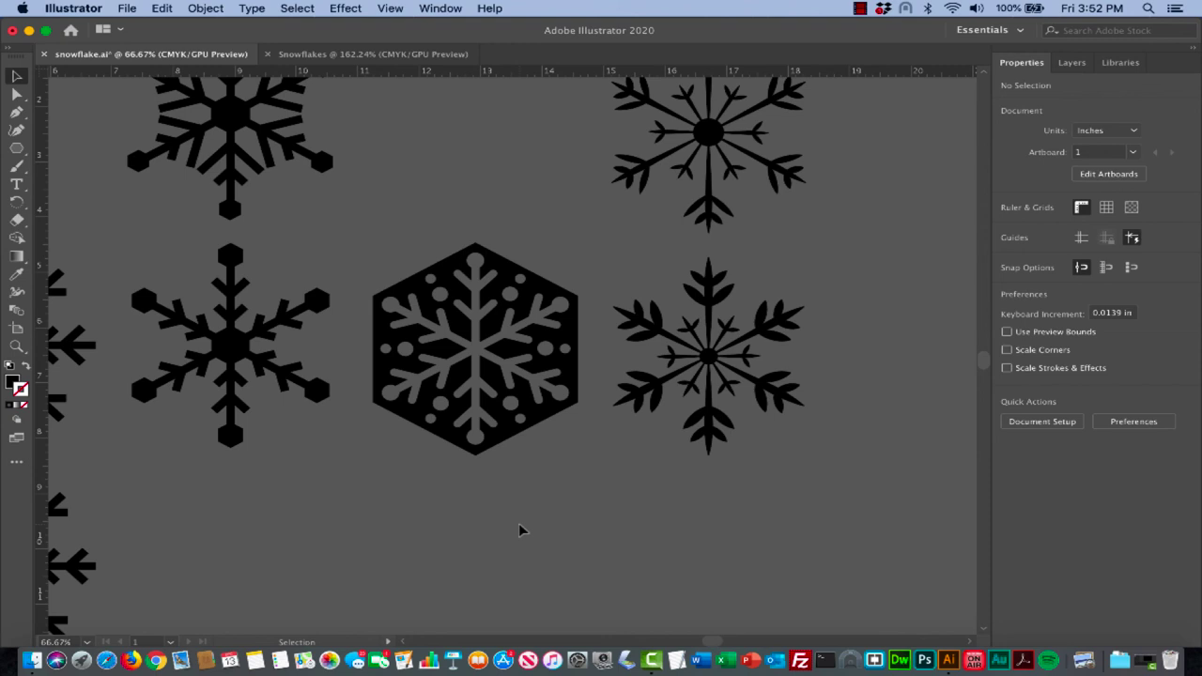
scroll(520, 530, left, 10)
scroll(520, 530, up, 5)
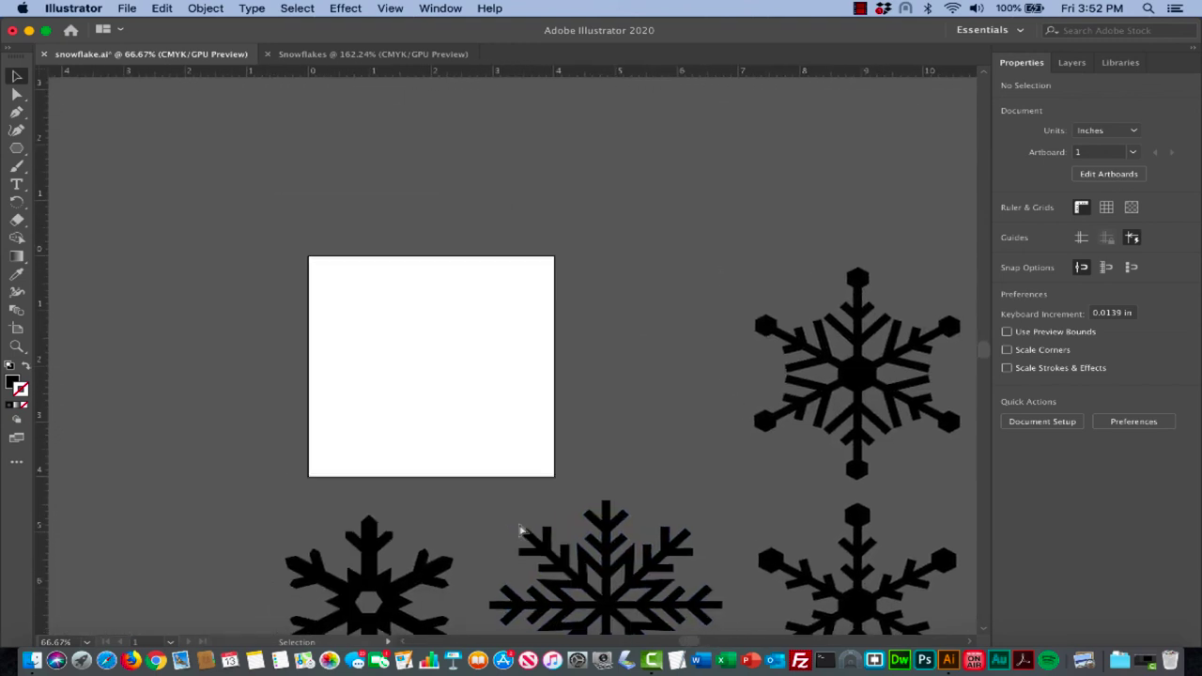
key(super+equal)
key(super+equal)
scroll(520, 531, left, 5)
scroll(520, 531, down, 2)
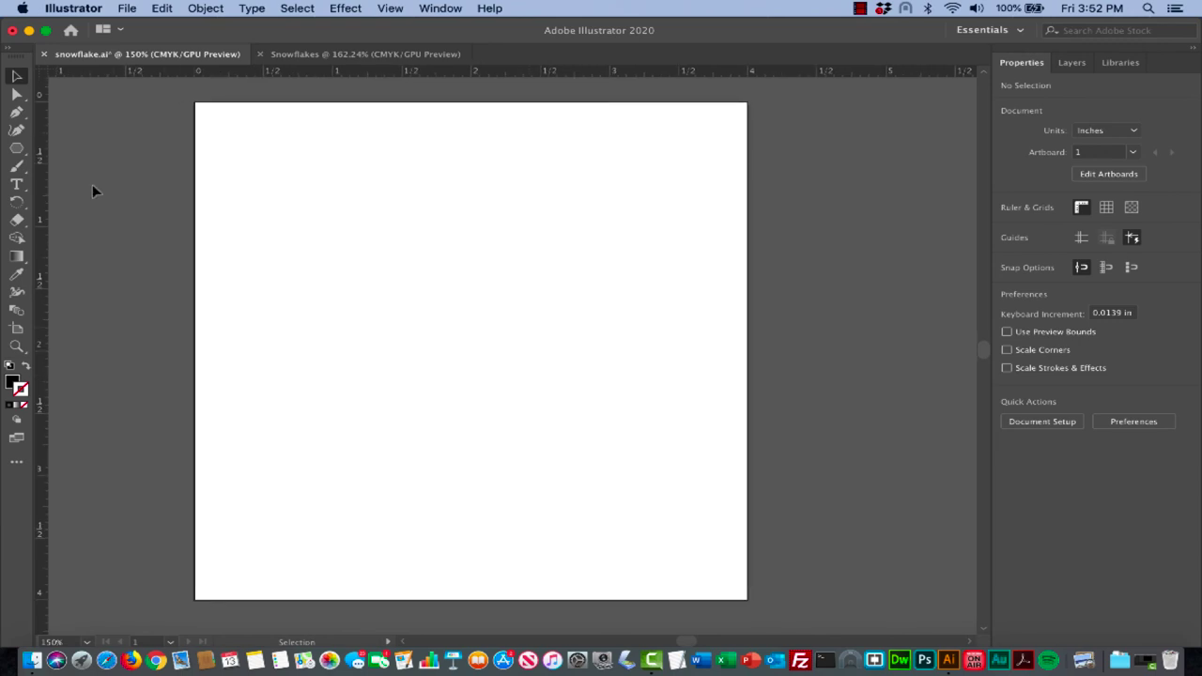
Delete a trial hexagon and show the guides again
click(17, 148)
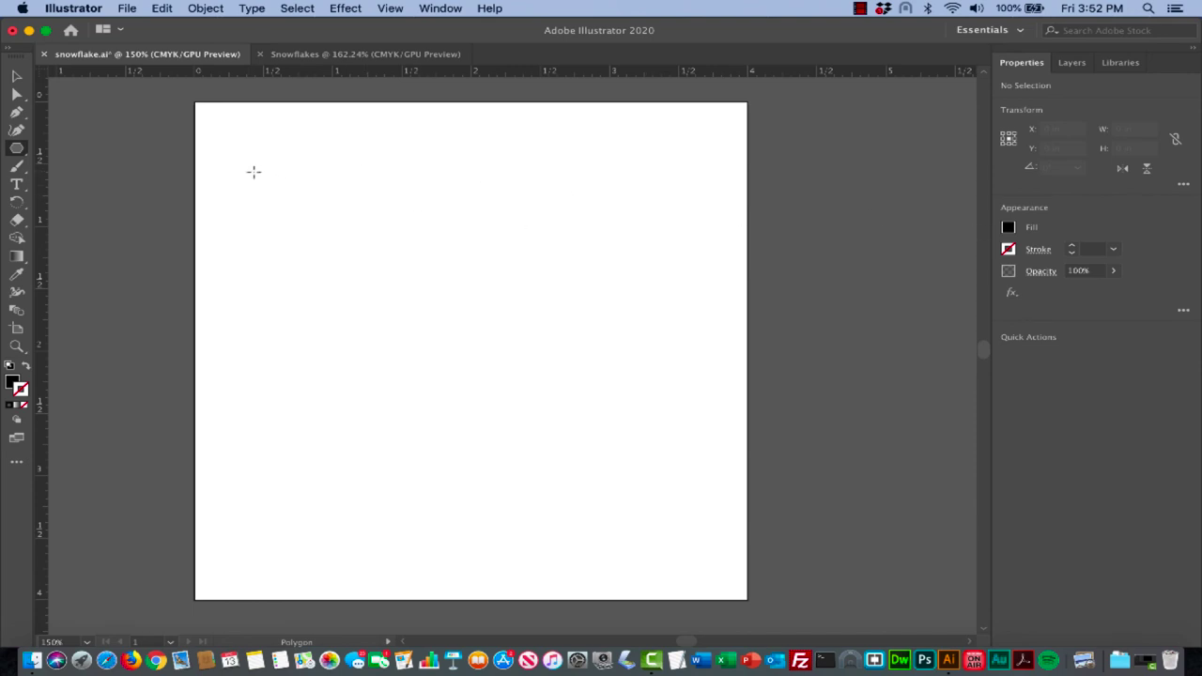
drag(309, 234, 436, 324)
key(Delete)
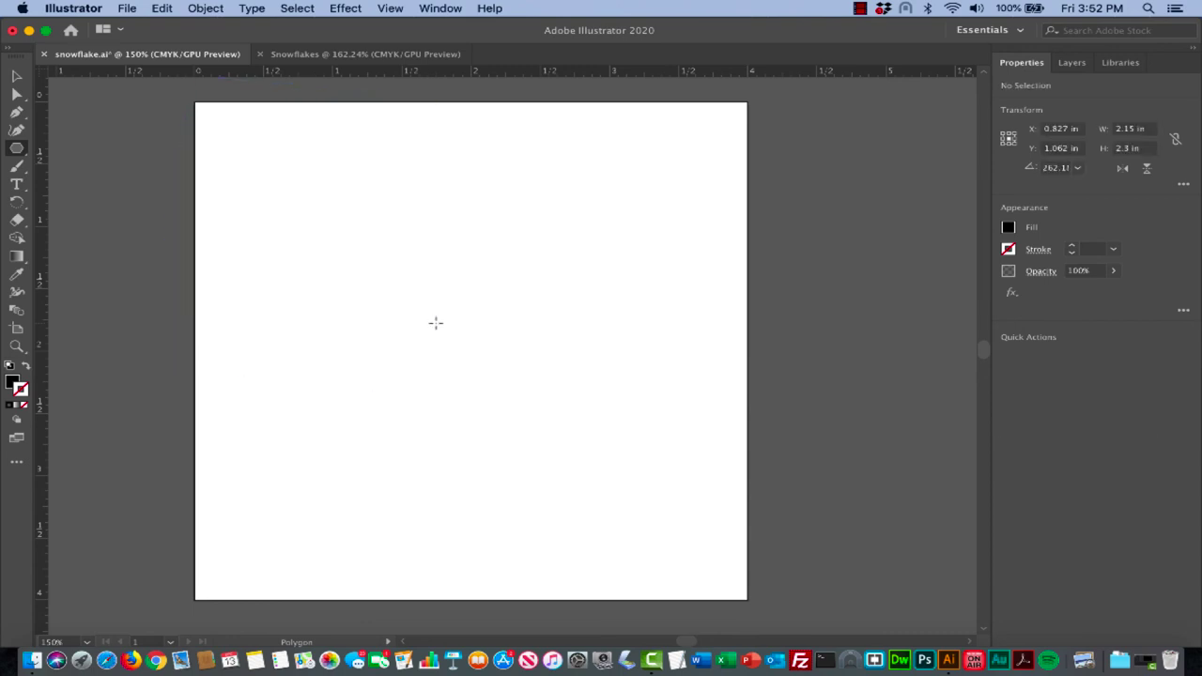
click(391, 8)
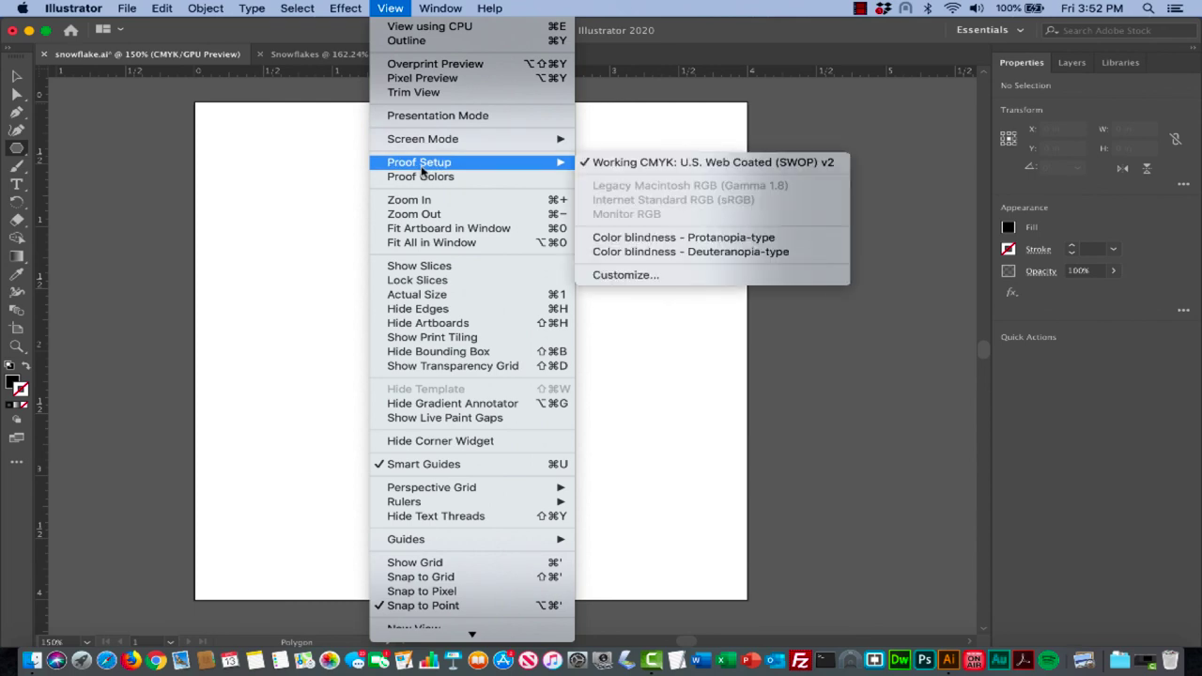
mouse_move(446, 539)
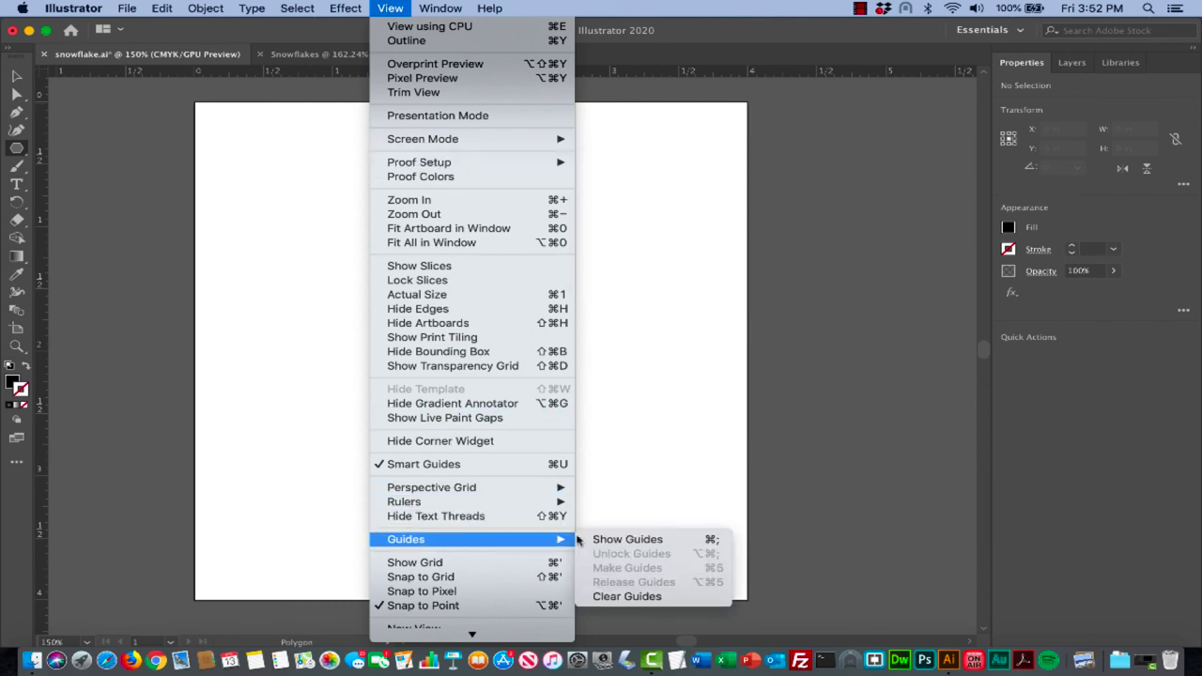
click(596, 541)
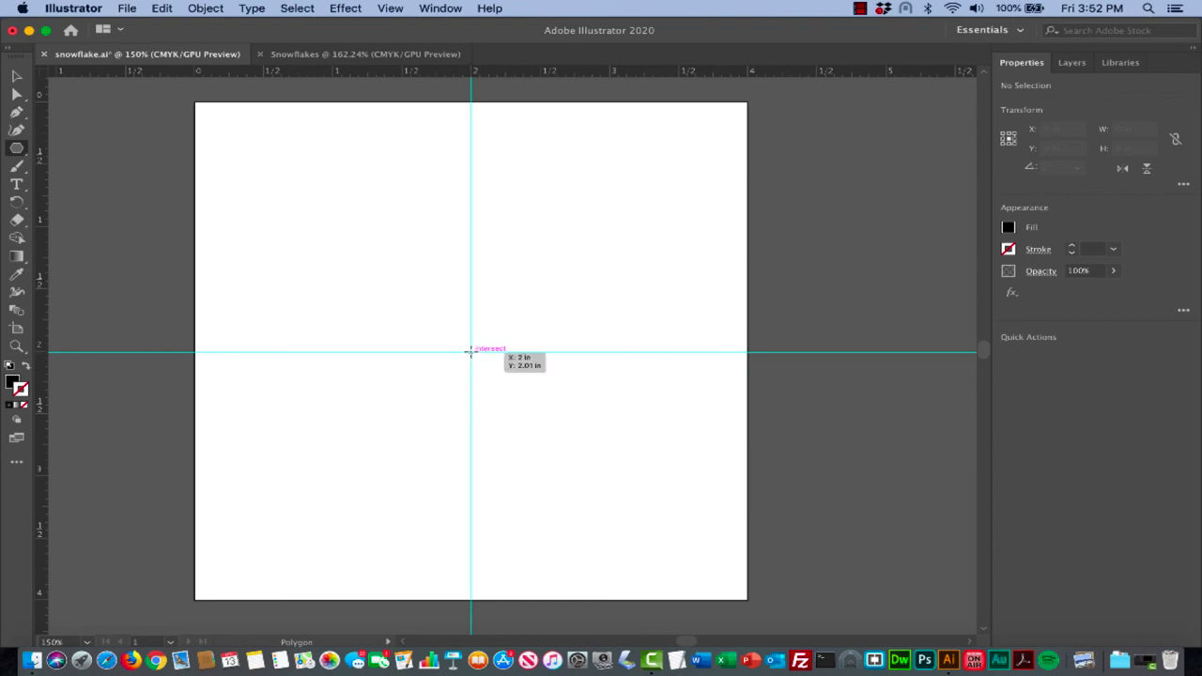
Draw a large hexagon from the guide intersection, about 3.85 in wide, rotated 30°
drag(470, 351, 698, 476)
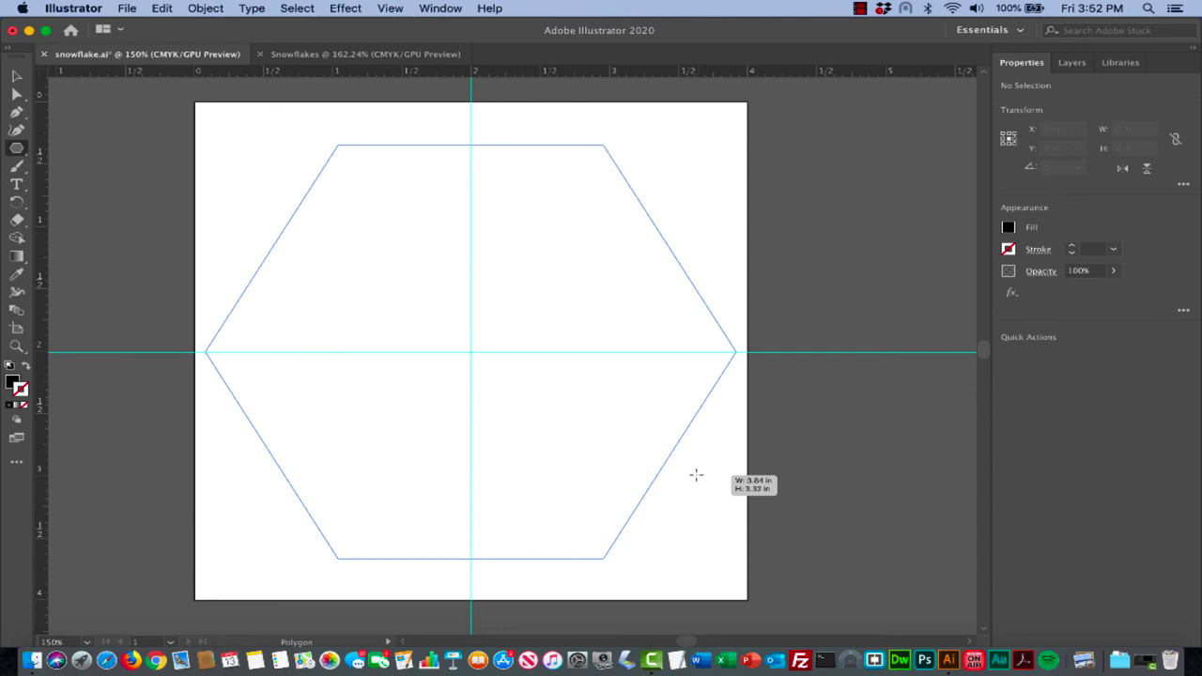
drag(697, 475, 701, 471)
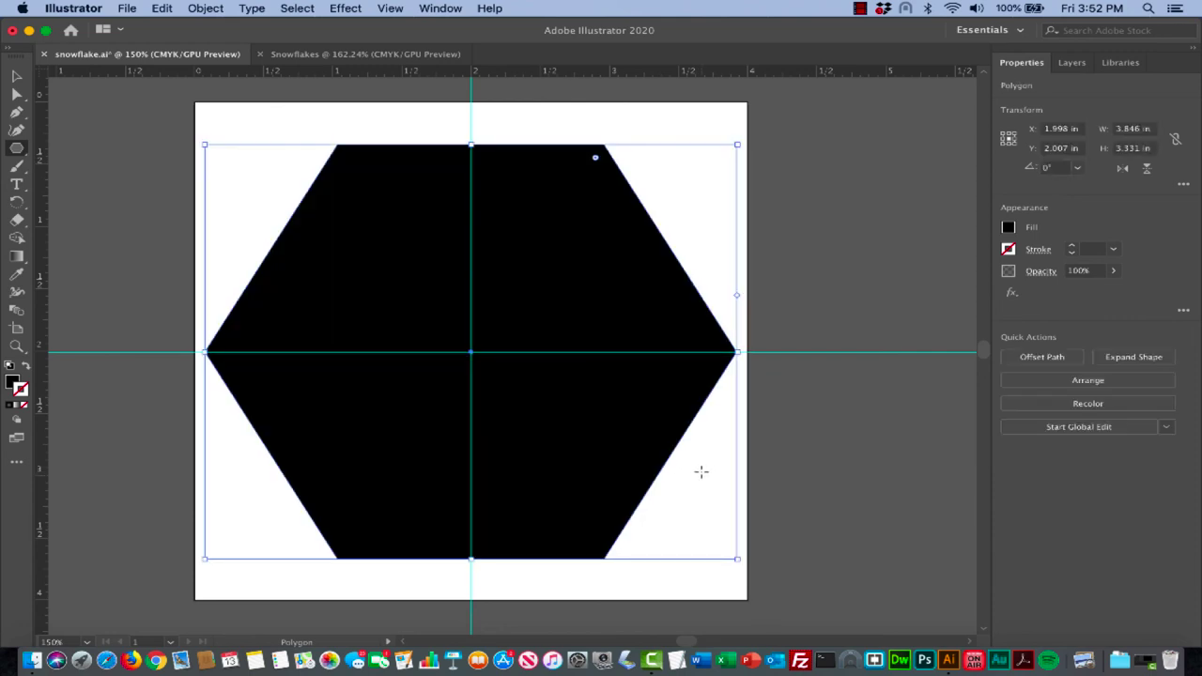
click(925, 205)
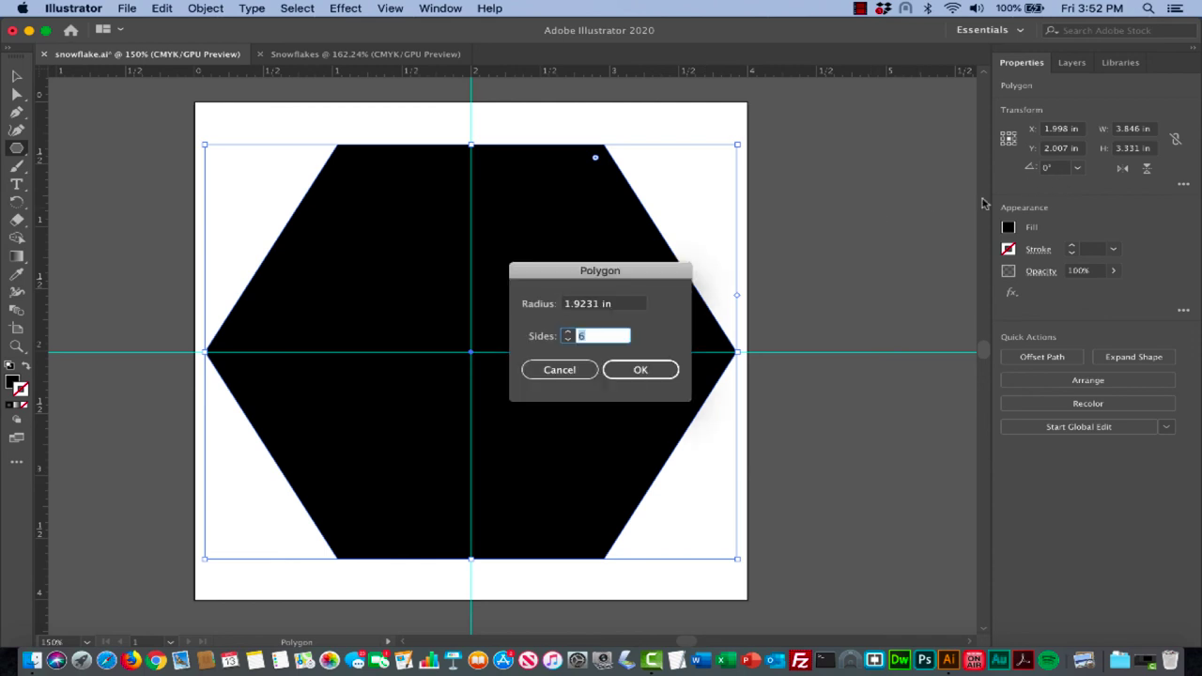
click(559, 370)
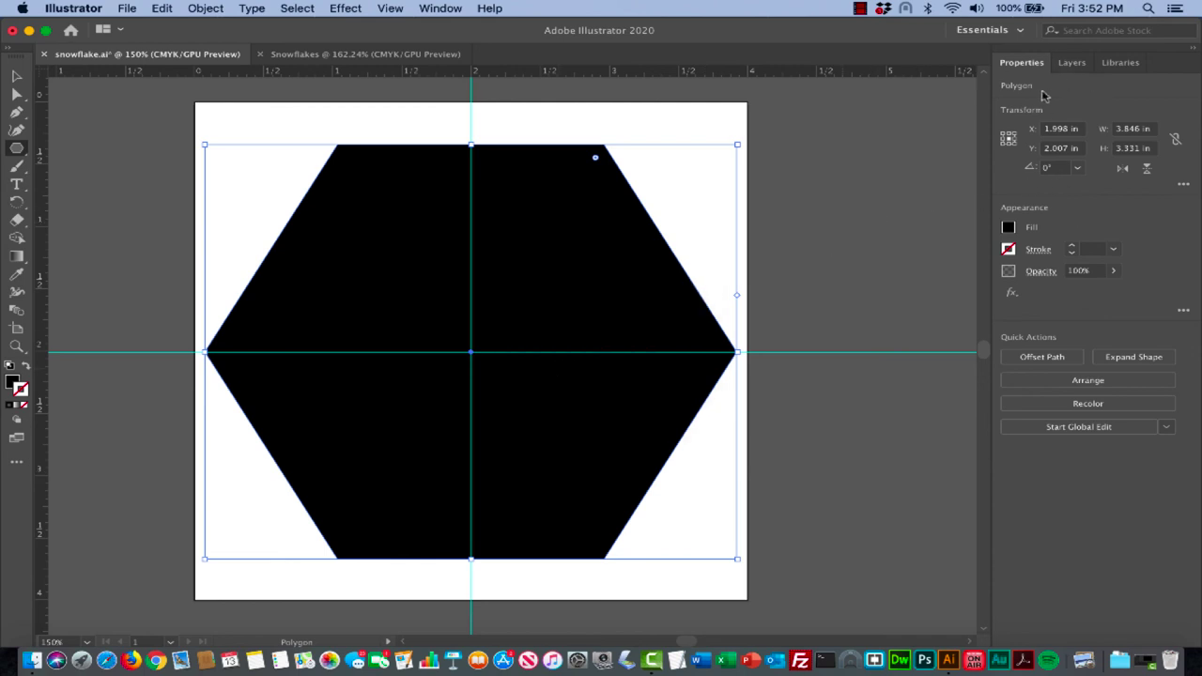
click(1079, 170)
click(1095, 201)
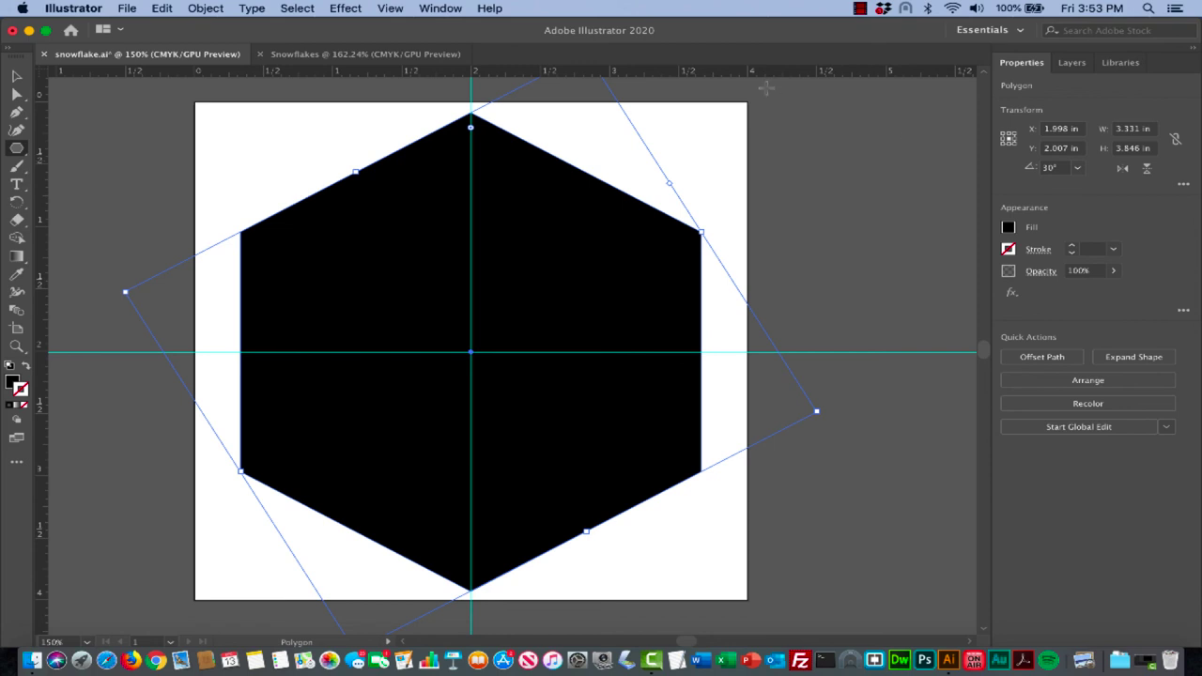
Keep the hexagon's black fill, undoing a trial removal of the fill
drag(16, 148, 87, 216)
click(1011, 229)
click(827, 281)
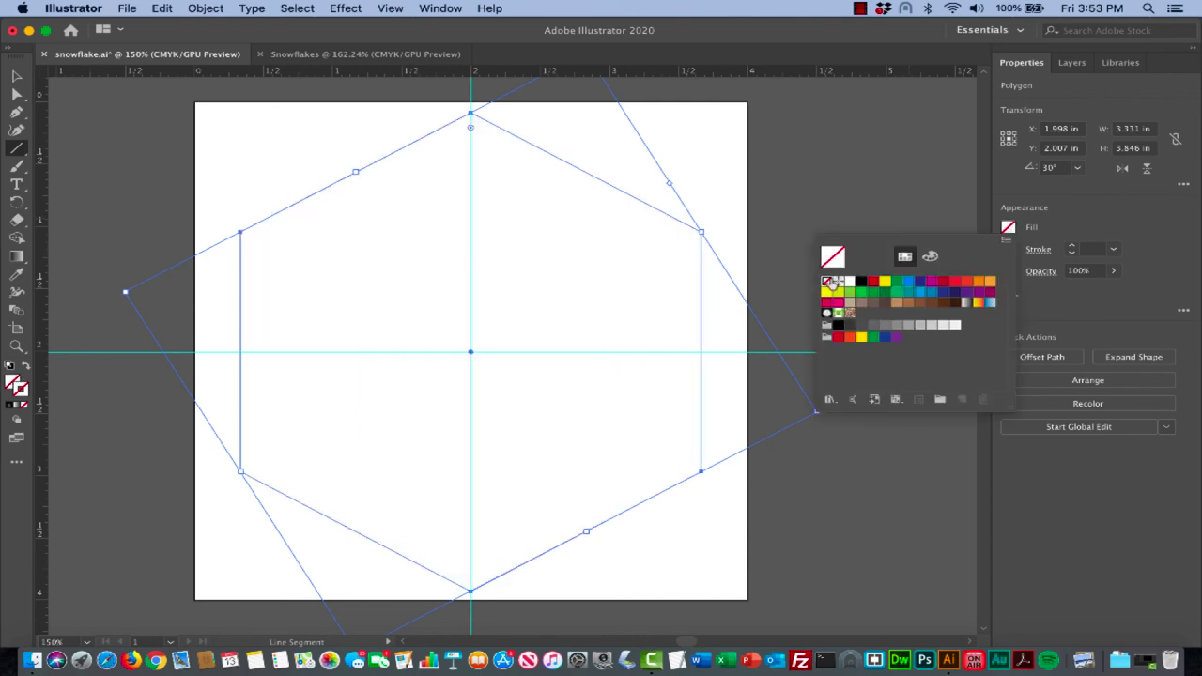
key(super+z)
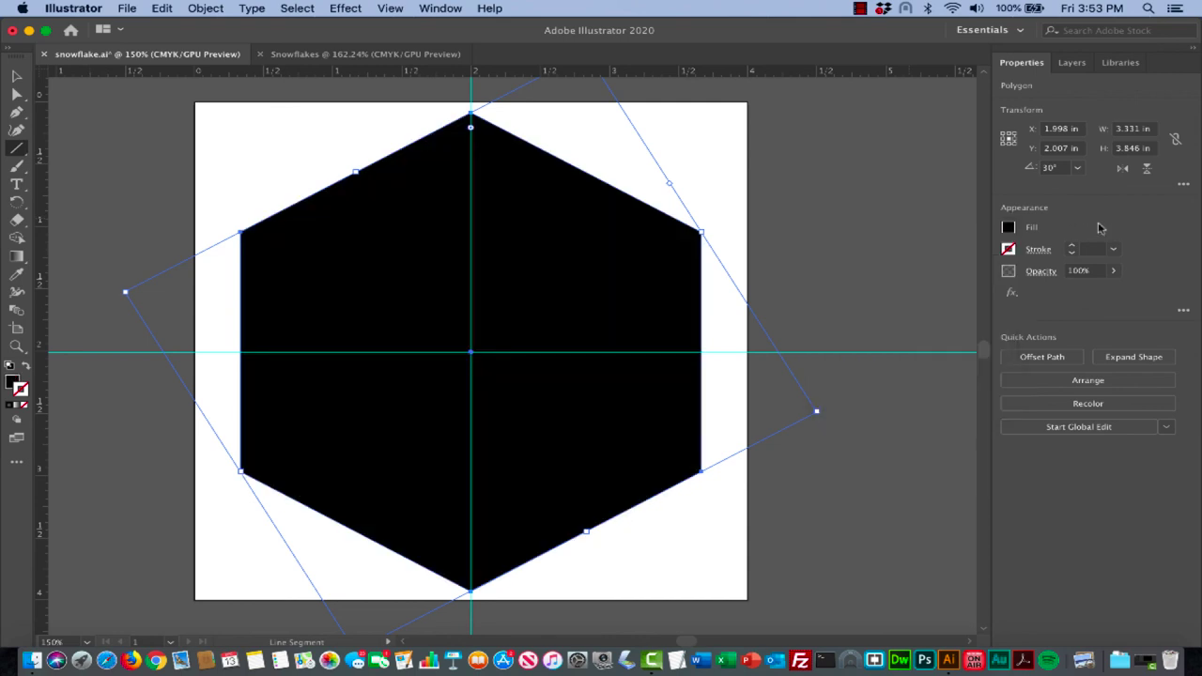
click(17, 76)
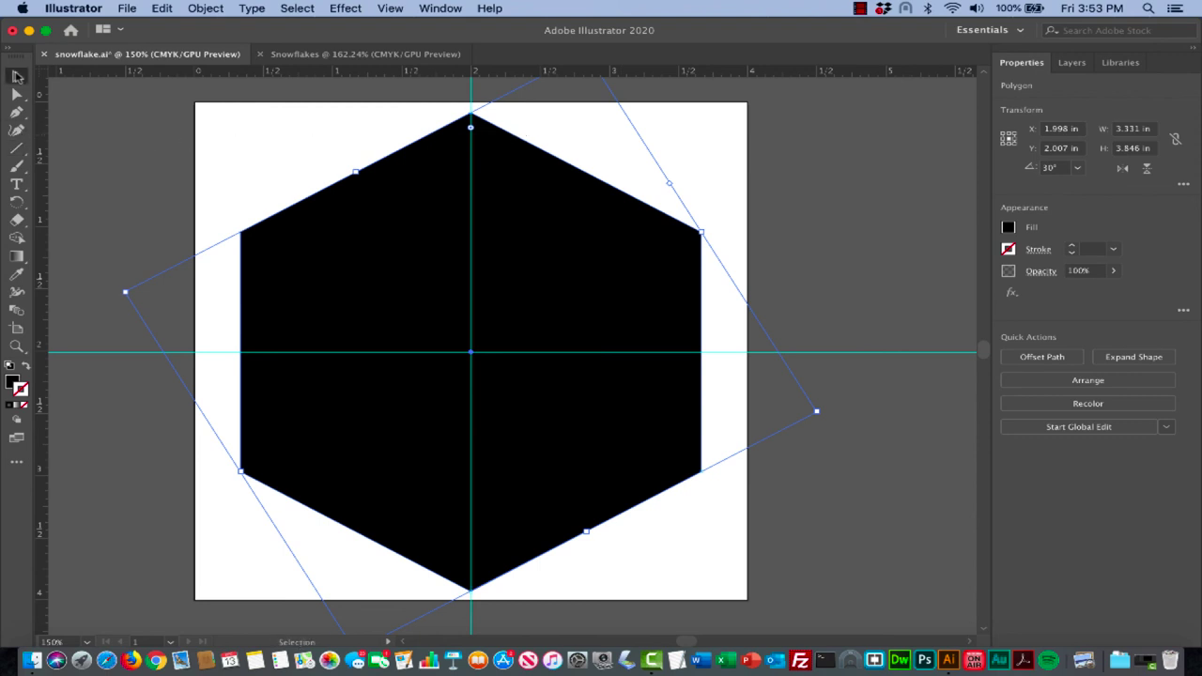
Deselect the hexagon and set the Line Segment tool to fill None, white 10 pt stroke
click(250, 158)
click(16, 148)
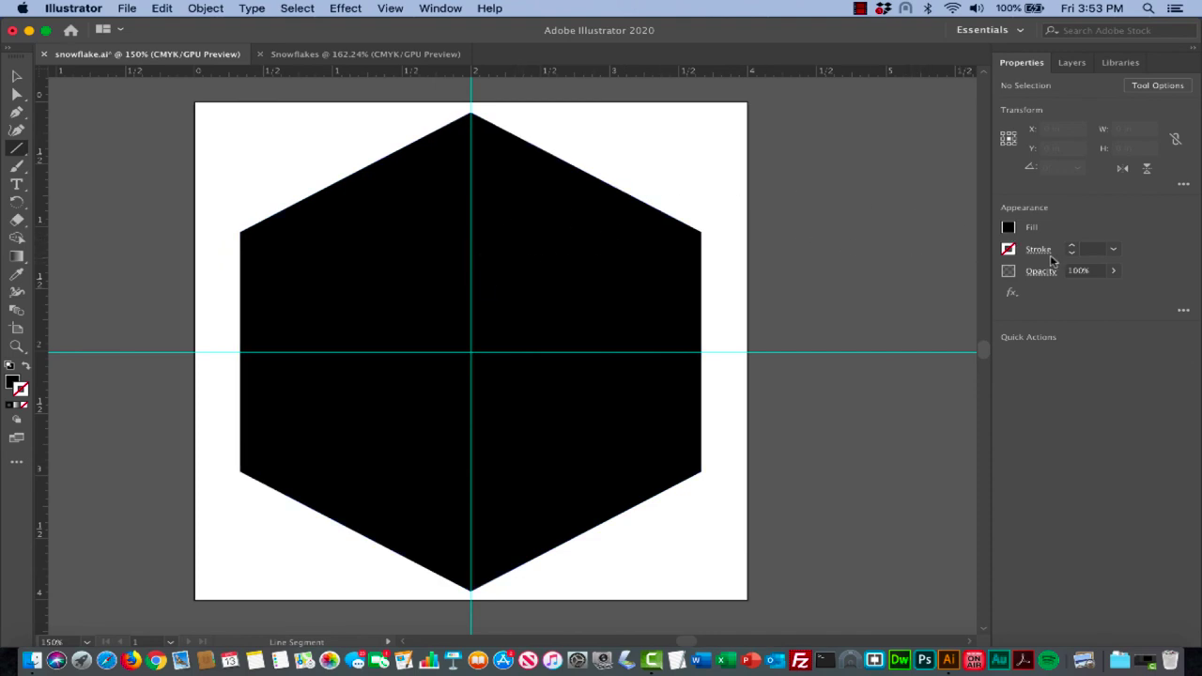
click(1009, 228)
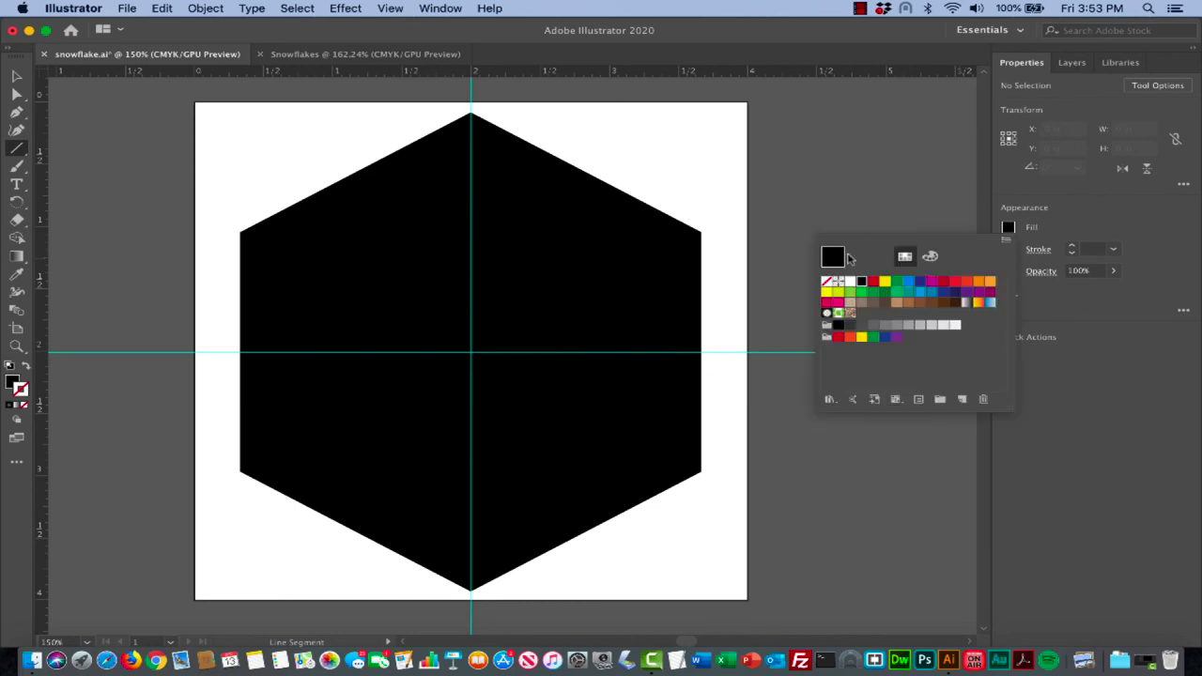
click(827, 282)
click(1094, 221)
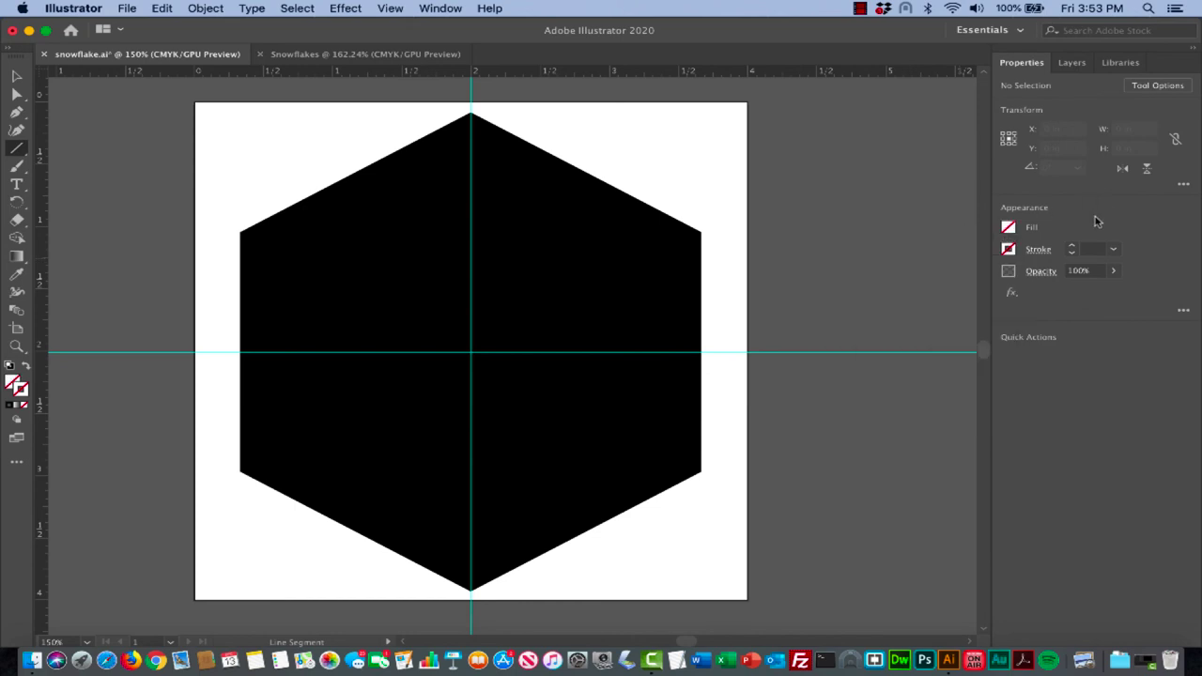
click(1009, 249)
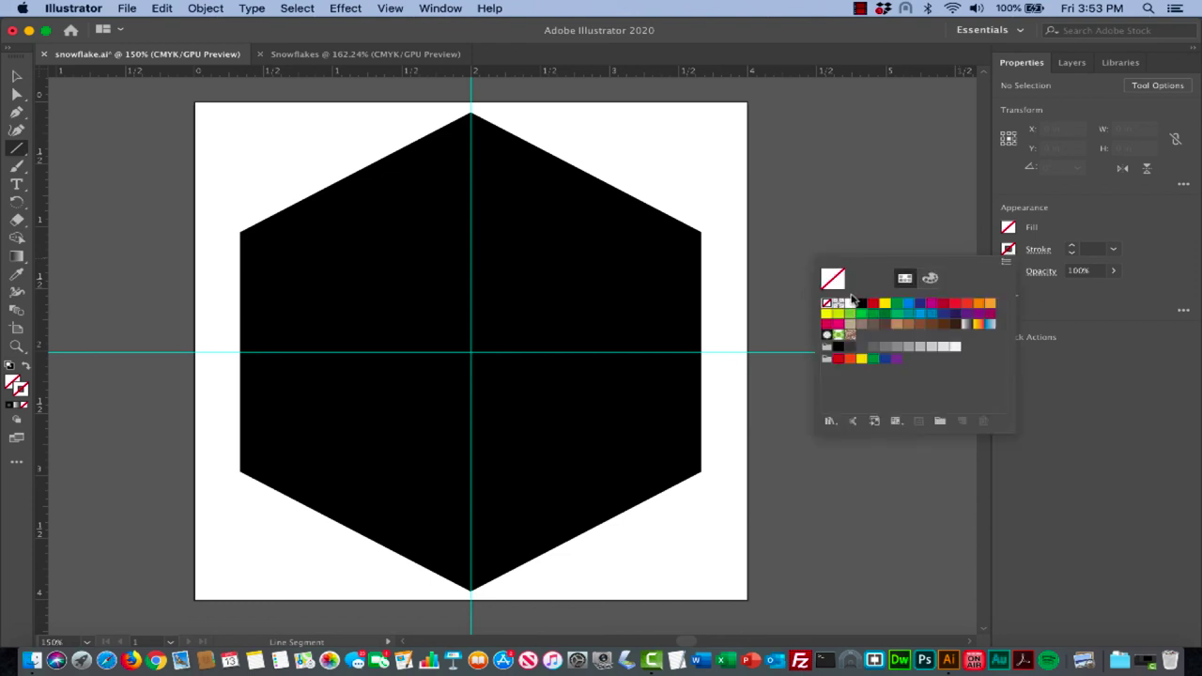
click(847, 306)
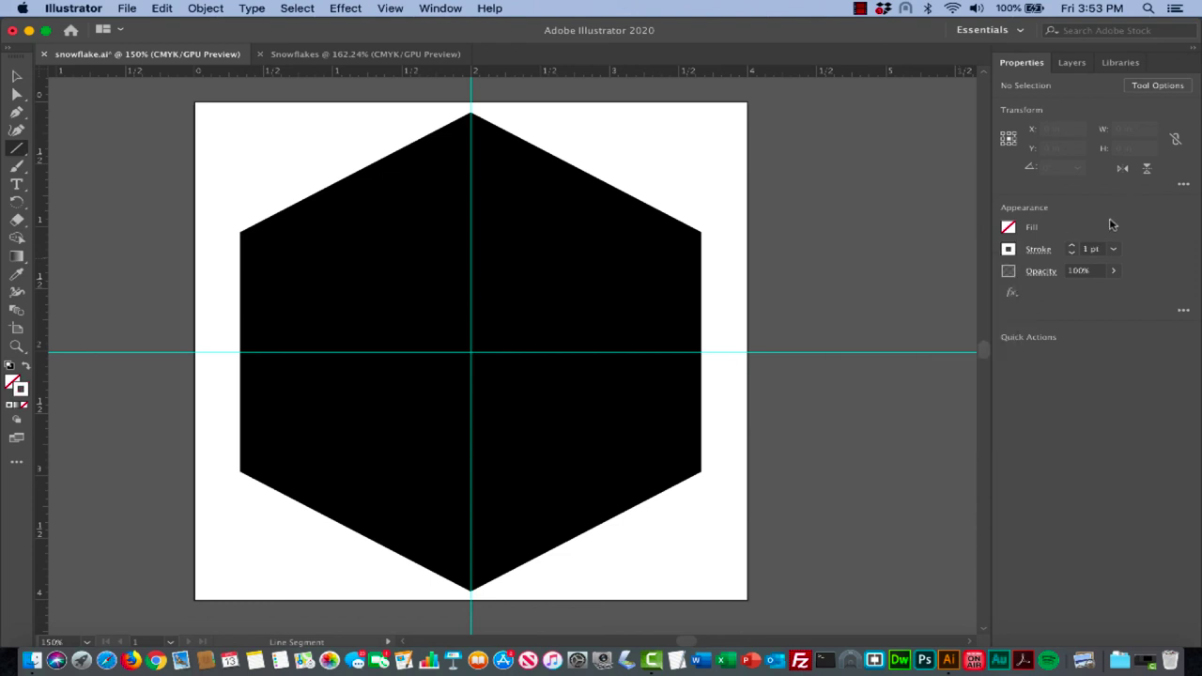
click(1072, 248)
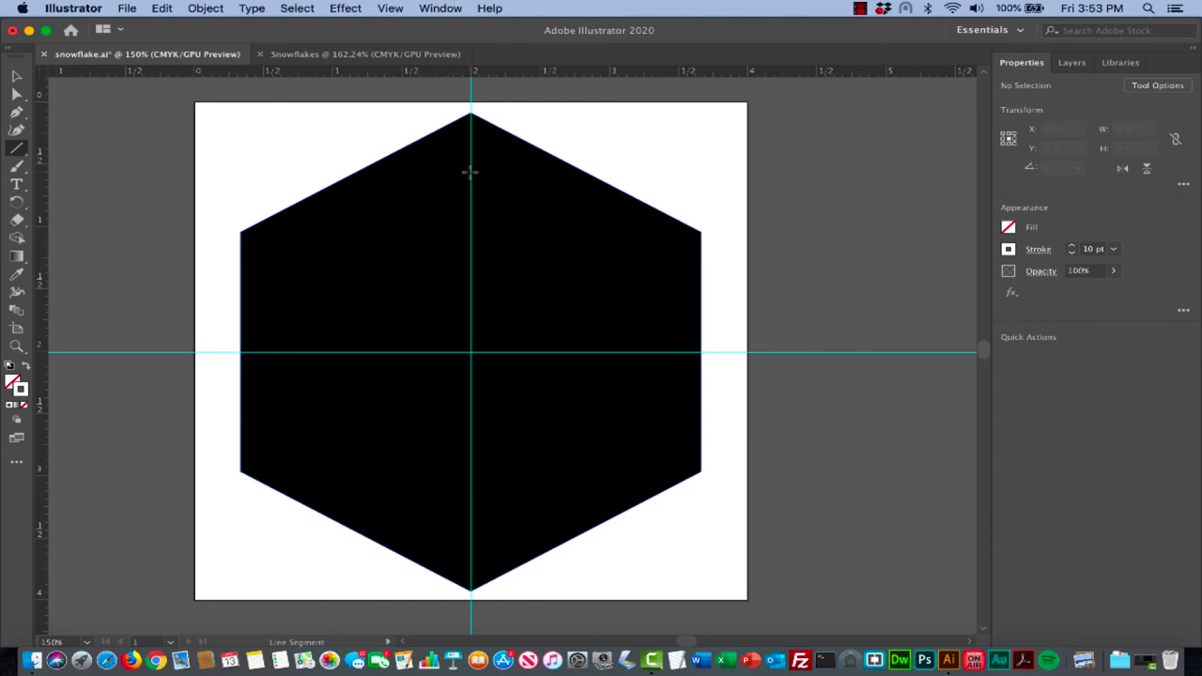
Draw a 1.448 in white vertical stem along the guide from near the top vertex to the centre
drag(470, 172, 471, 352)
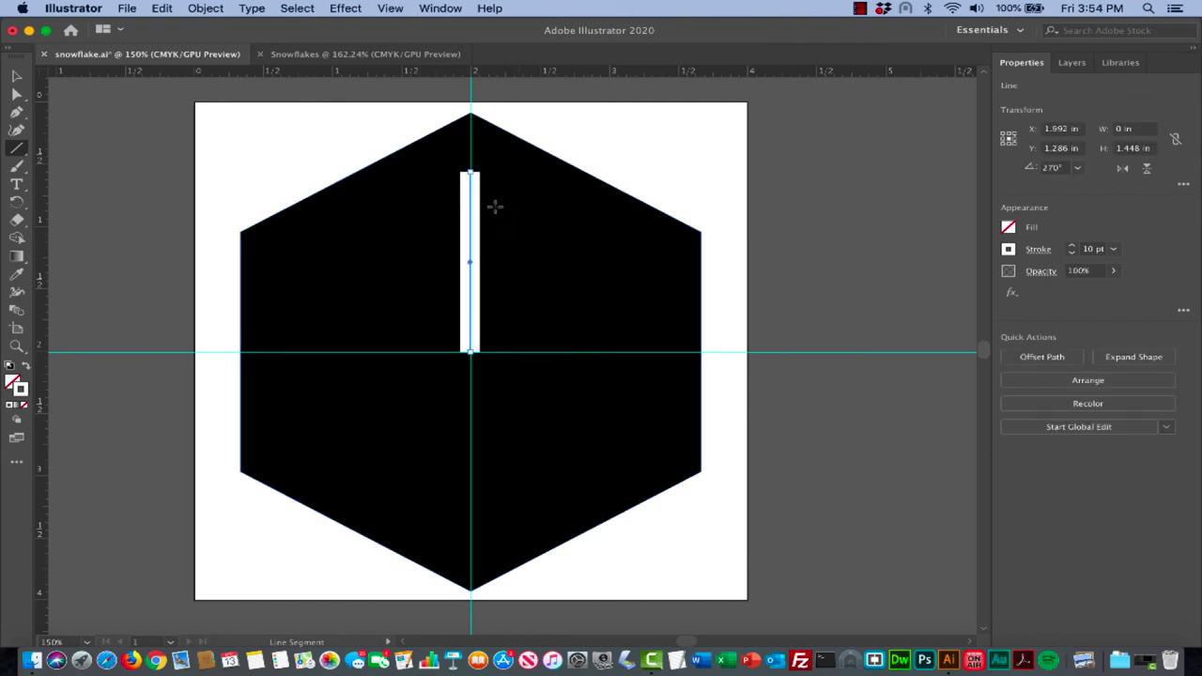
scroll(533, 189, down, 5)
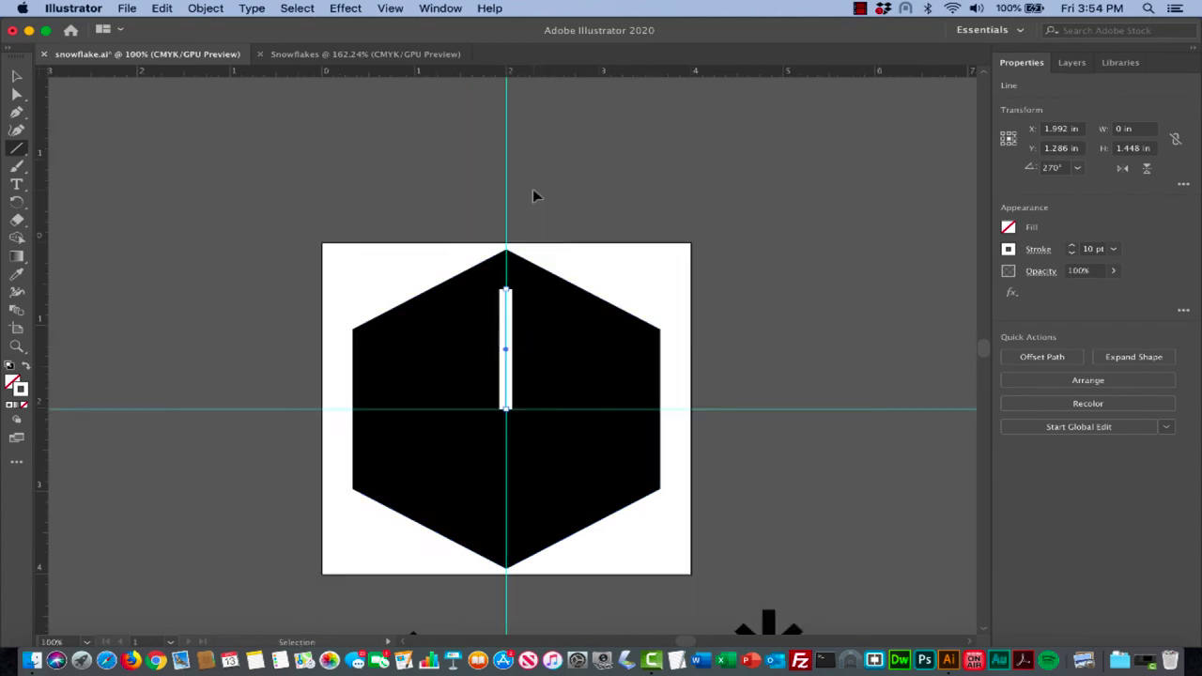
scroll(532, 188, right, 5)
scroll(533, 189, down, 5)
scroll(533, 189, left, 5)
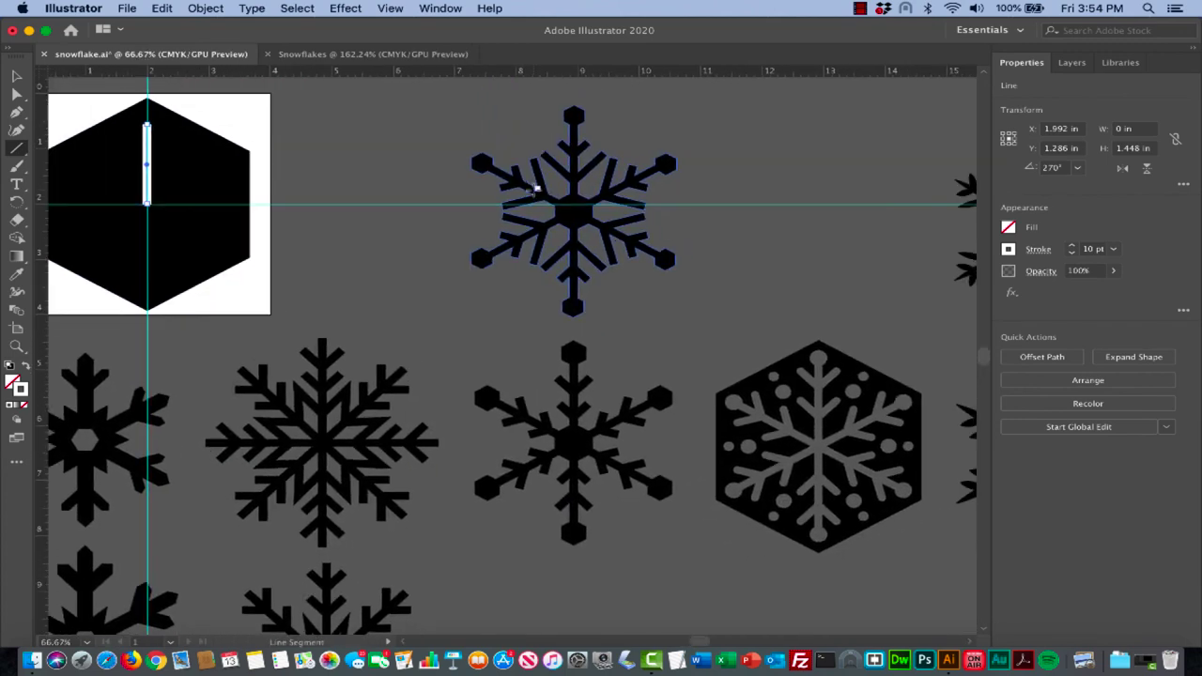
scroll(533, 188, up, 3)
scroll(532, 193, up, 4)
scroll(533, 195, up, 3)
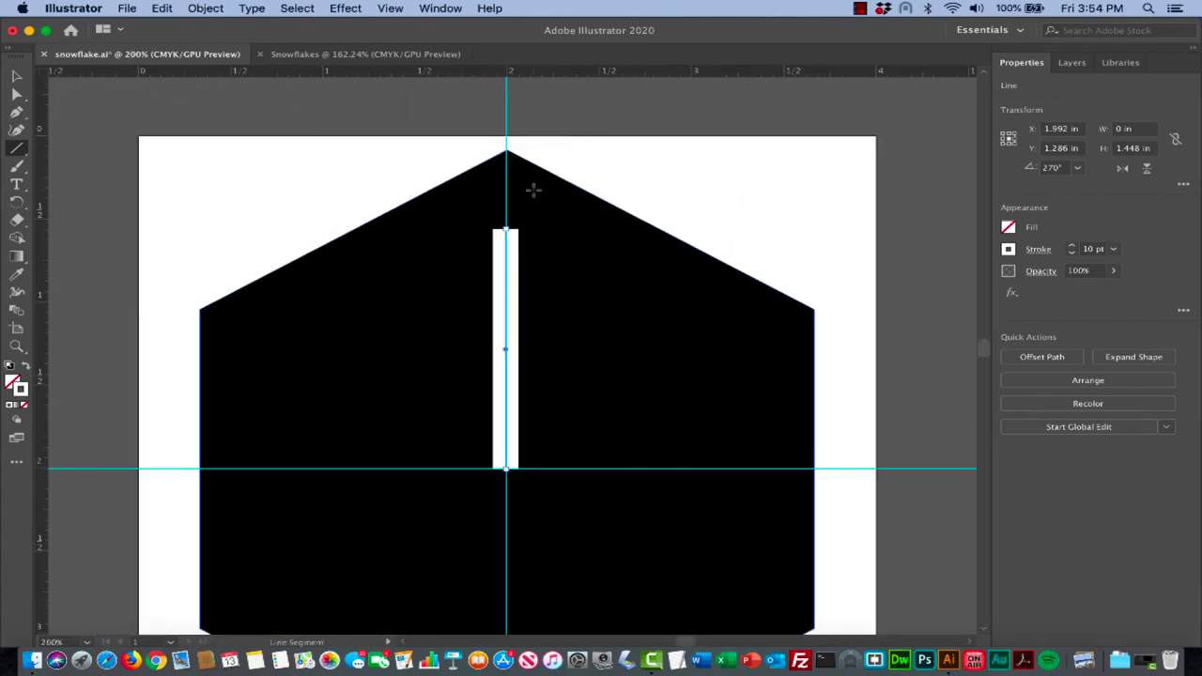
scroll(532, 196, down, 3)
scroll(539, 197, down, 2)
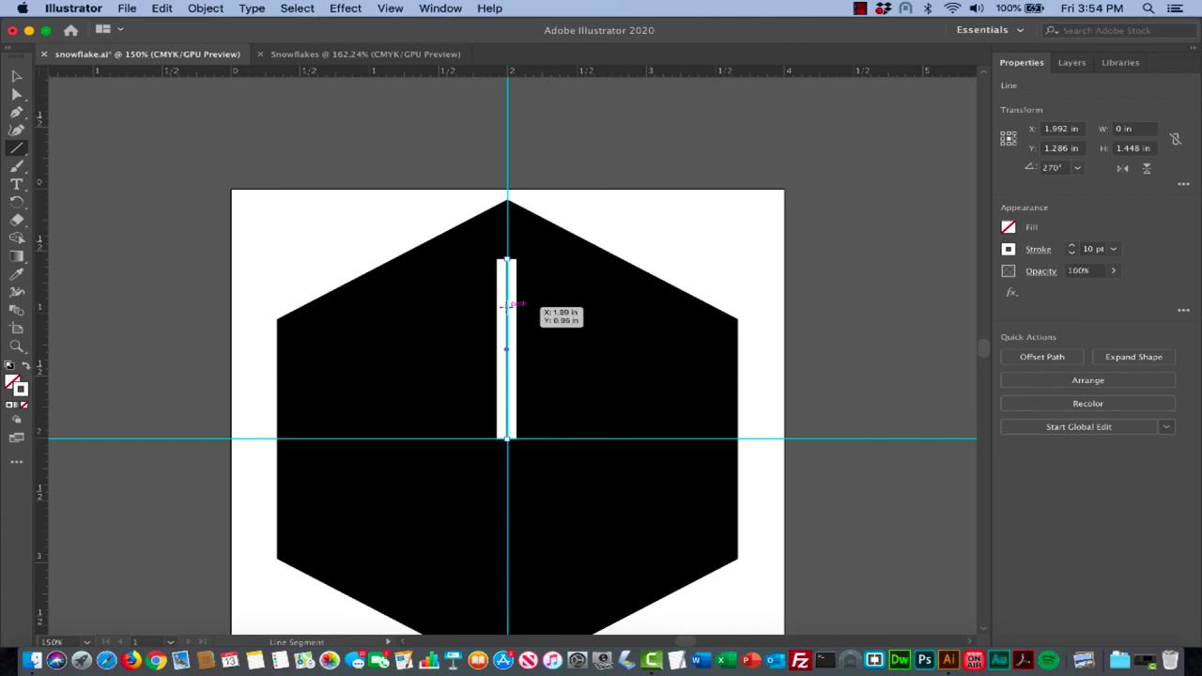
Draw a 0.259 in 45° branch up-right from the stem and give it Round Caps
drag(507, 306, 557, 285)
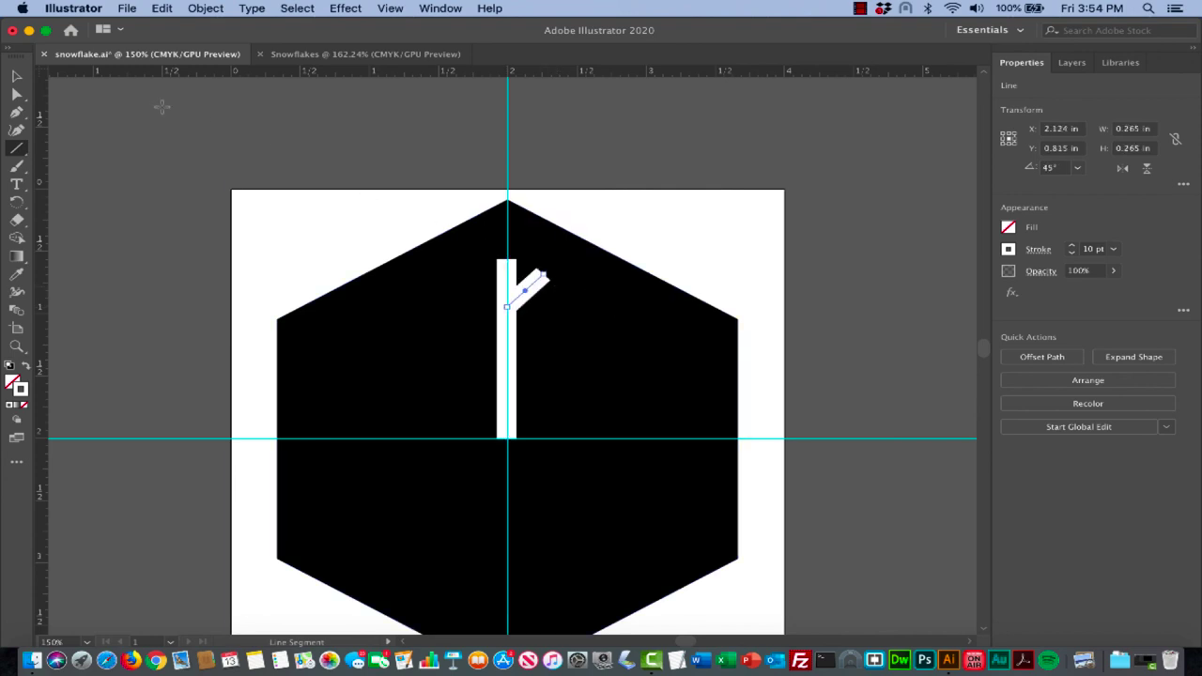
click(15, 83)
key(Delete)
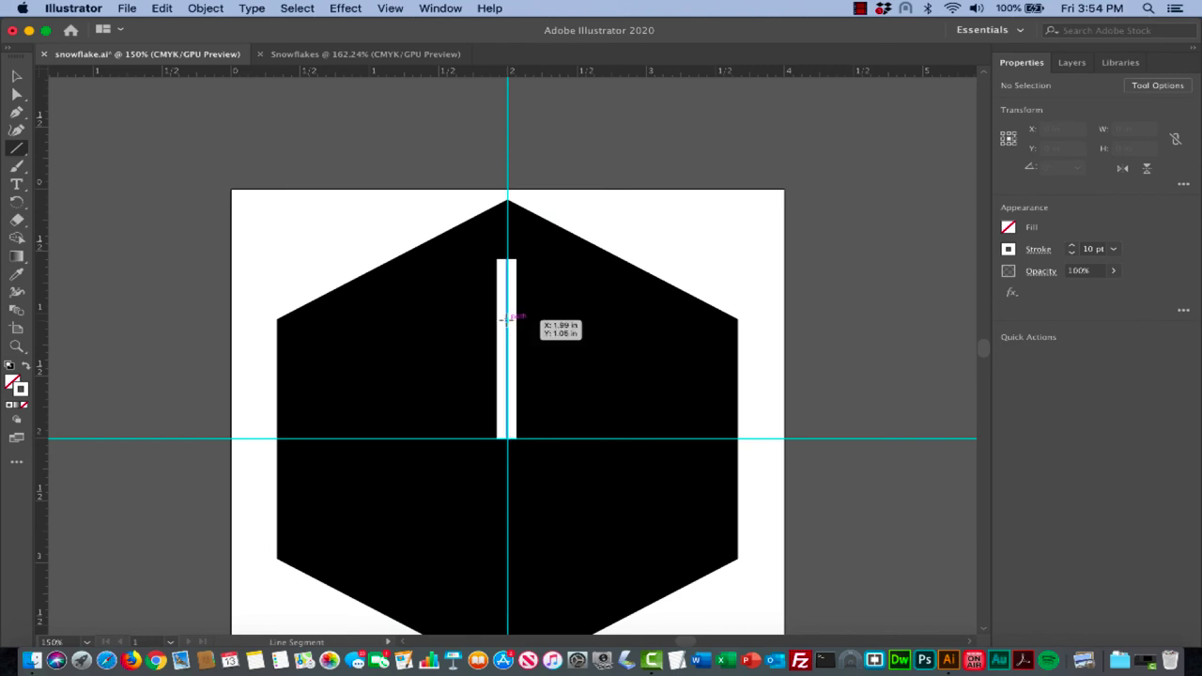
drag(505, 319, 543, 288)
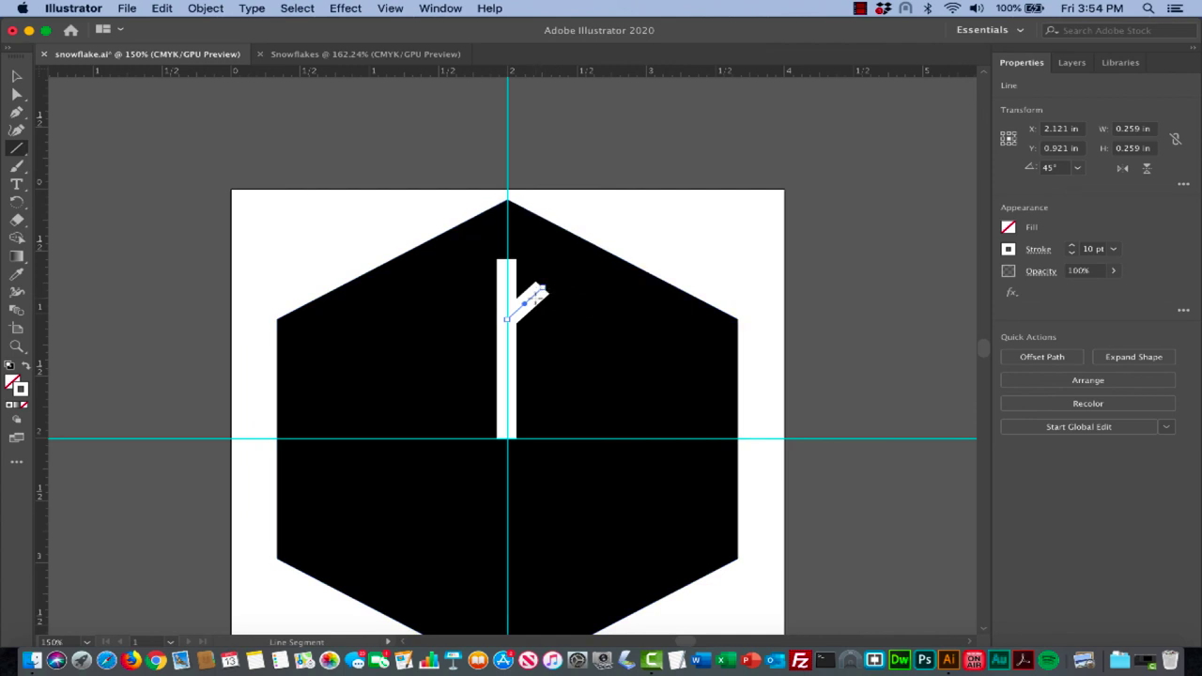
click(1038, 249)
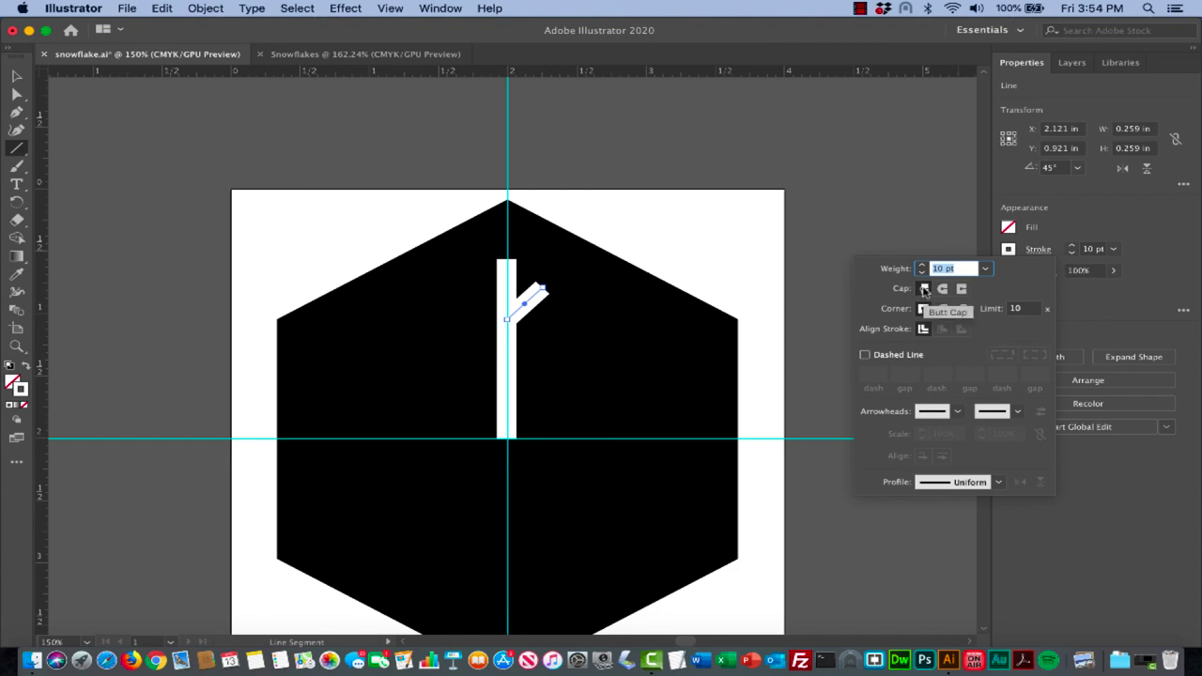
click(943, 291)
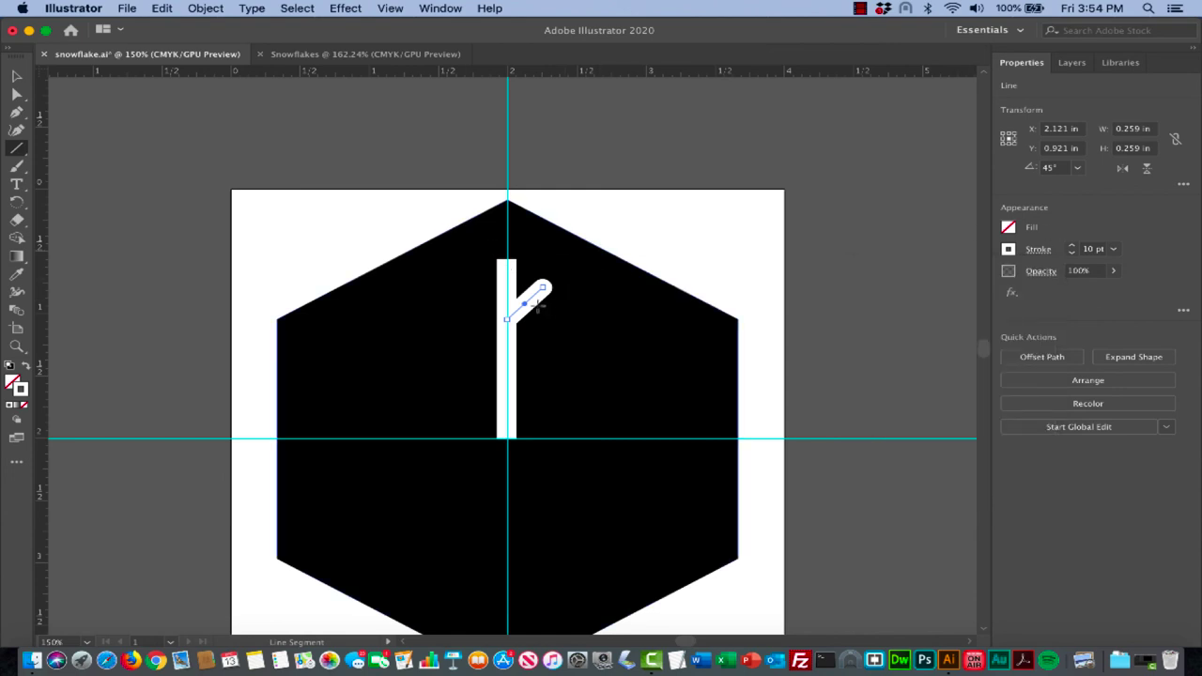
click(16, 75)
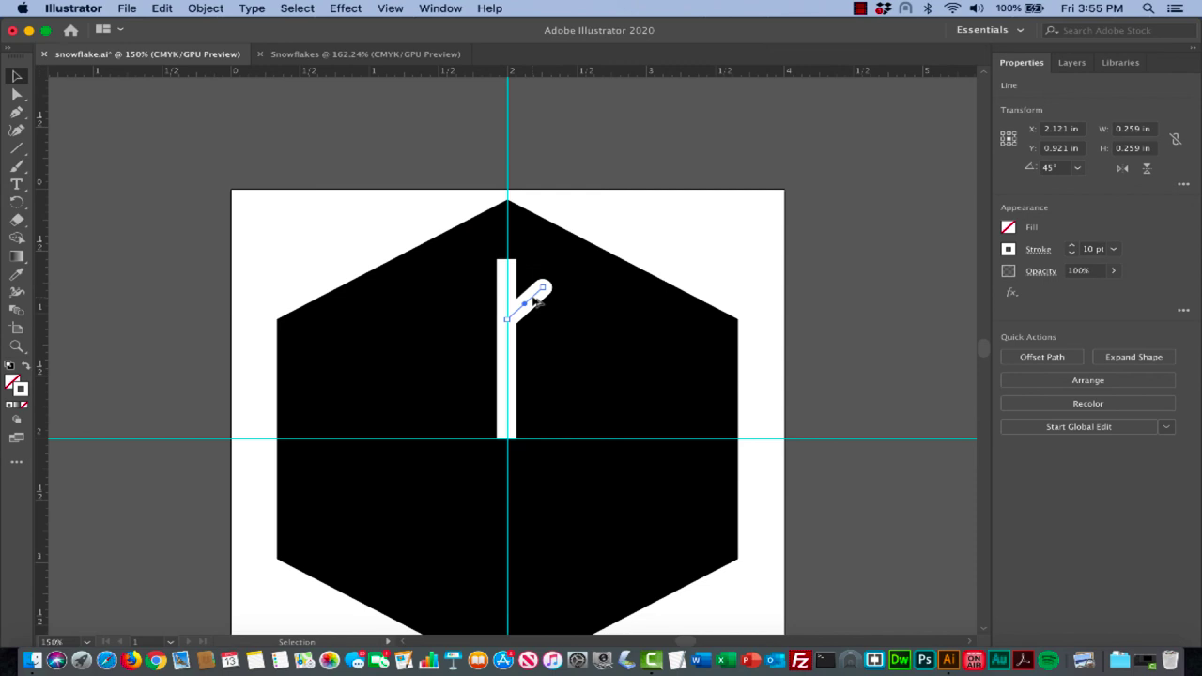
Copy the branch lower down the stem and mirror a copy of it vertically
drag(535, 299, 545, 366)
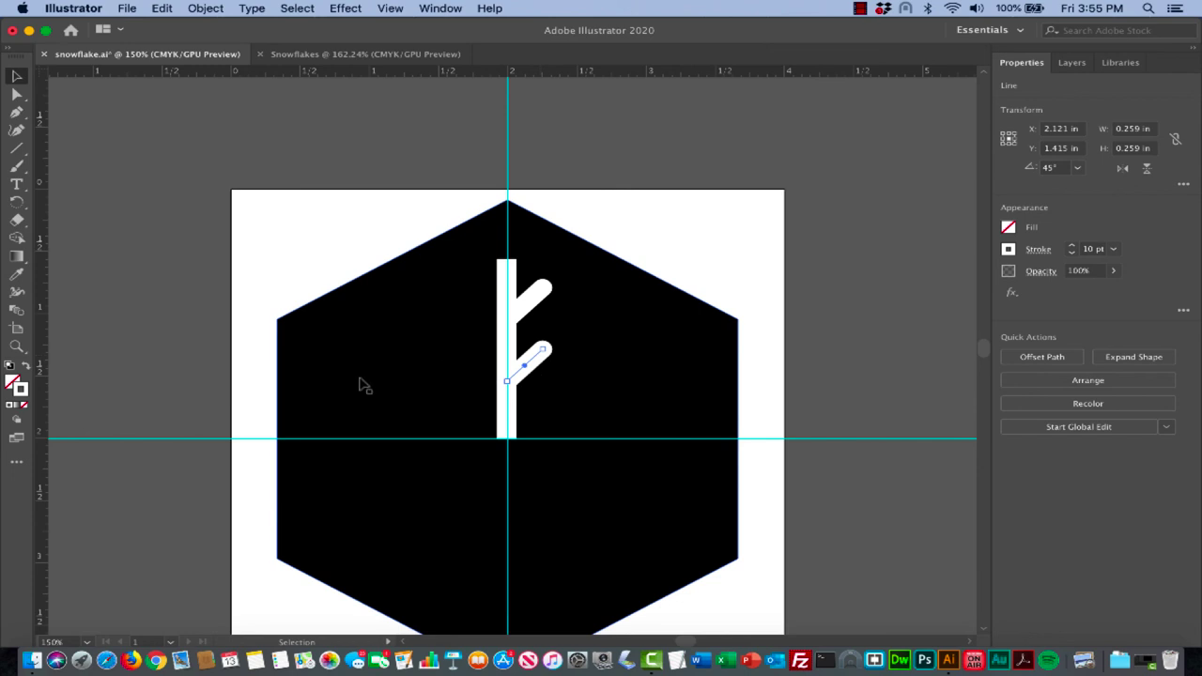
key(o)
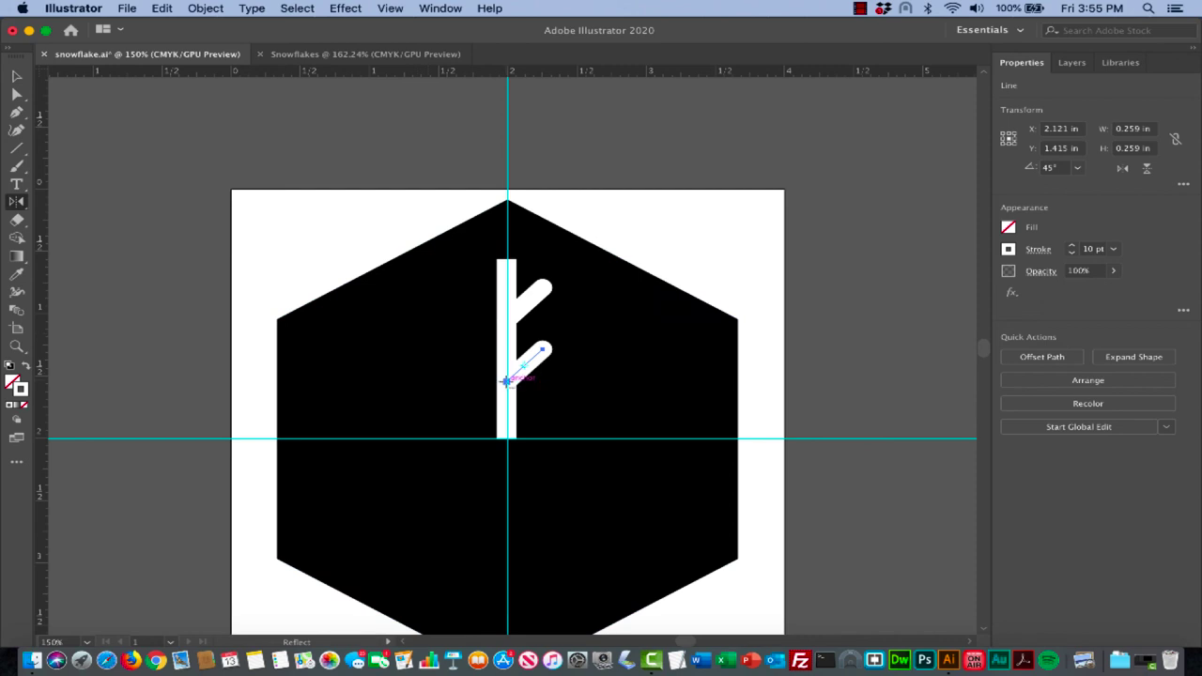
alt+click(507, 385)
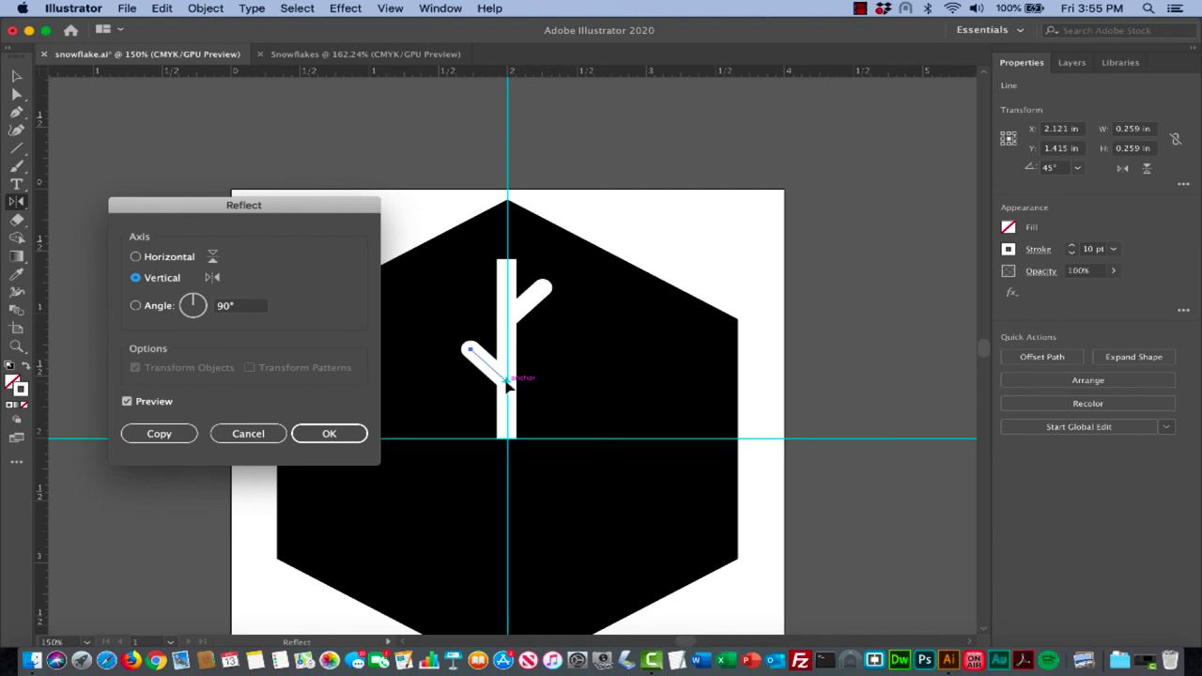
click(171, 433)
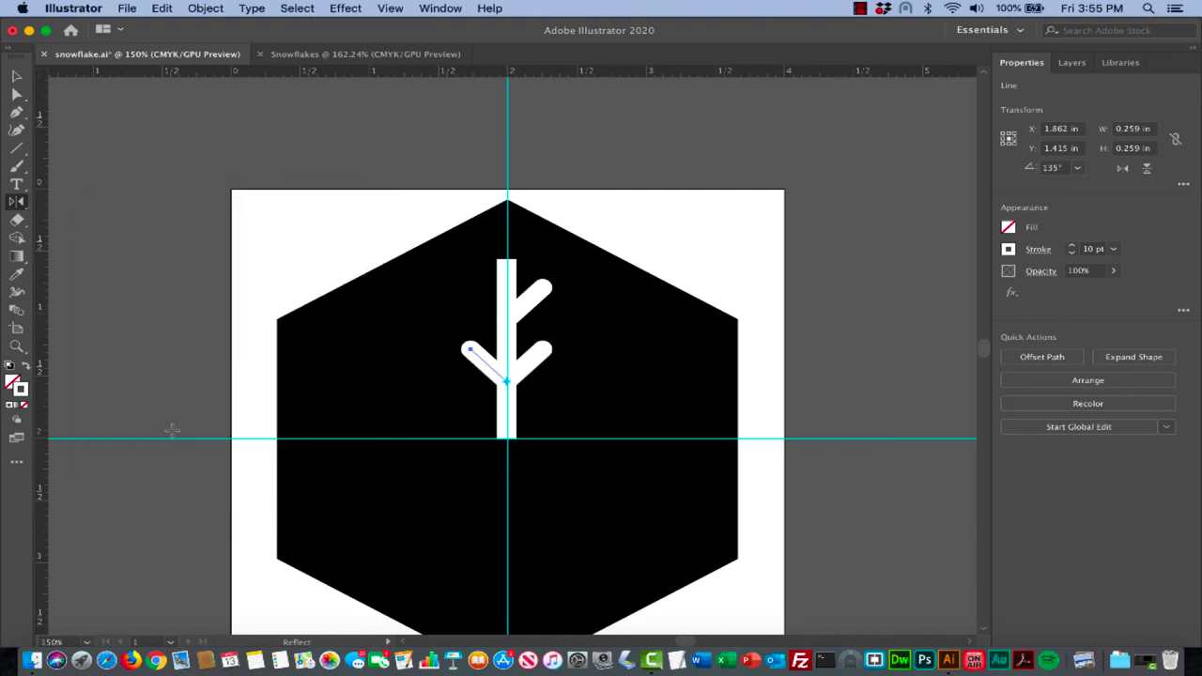
key(v)
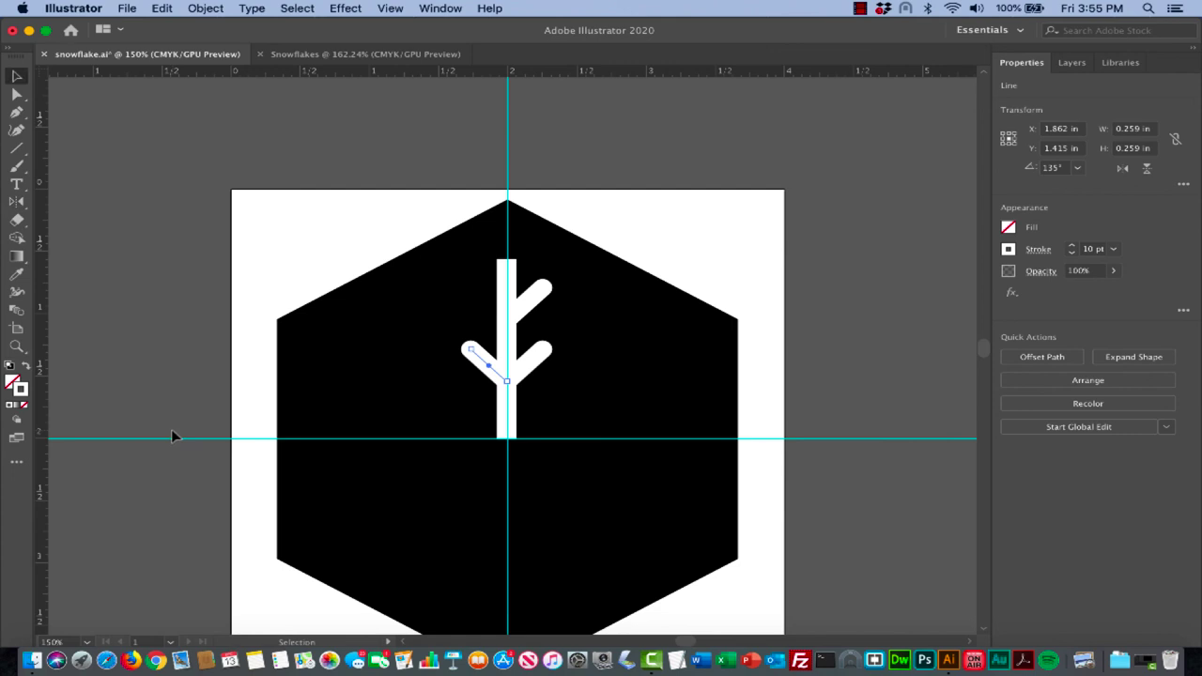
Mirror a copy of the upper branch across the stem to form the second V
click(533, 295)
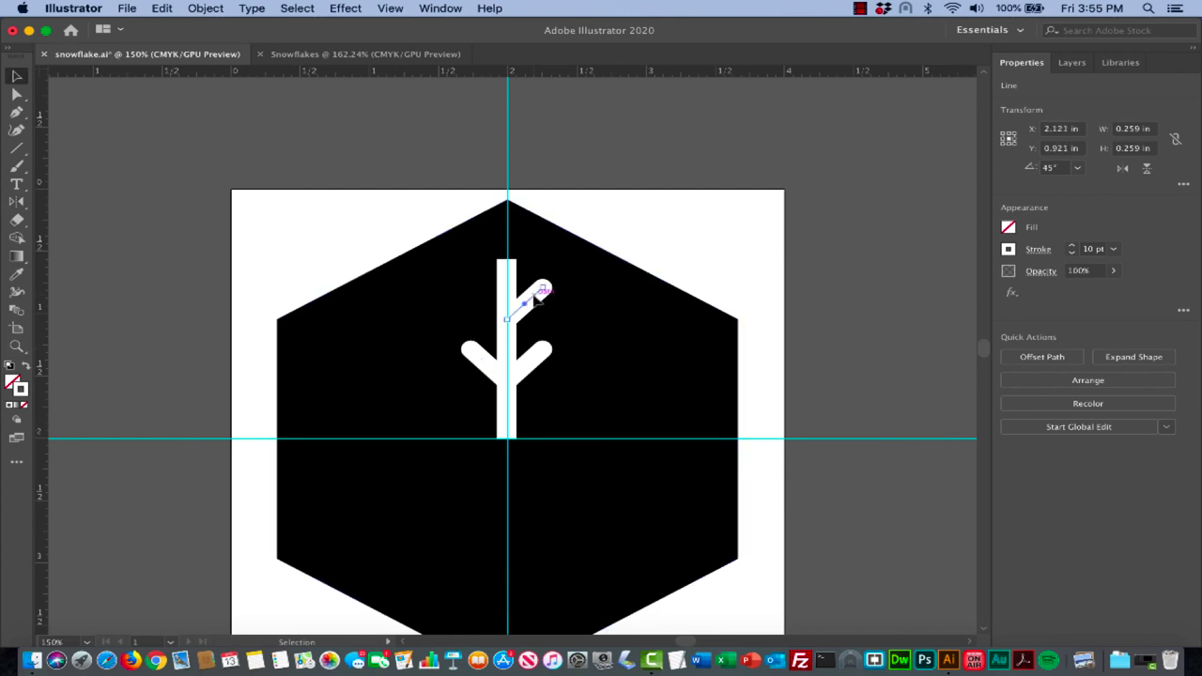
key(o)
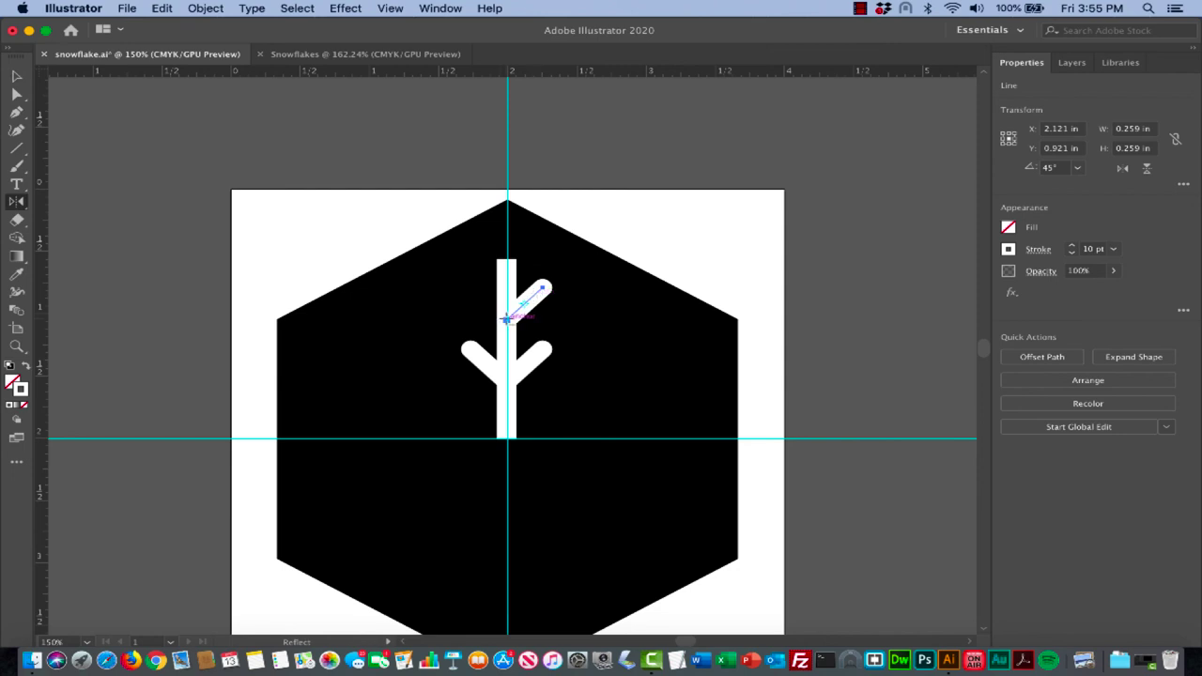
alt+click(506, 320)
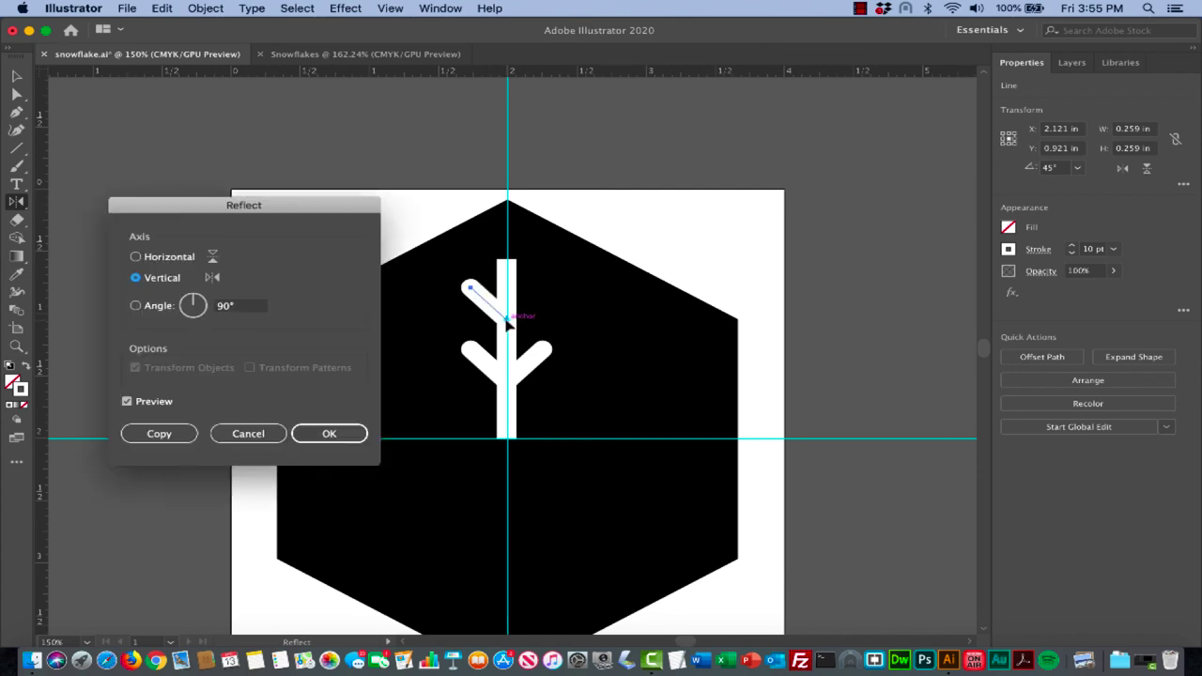
click(161, 434)
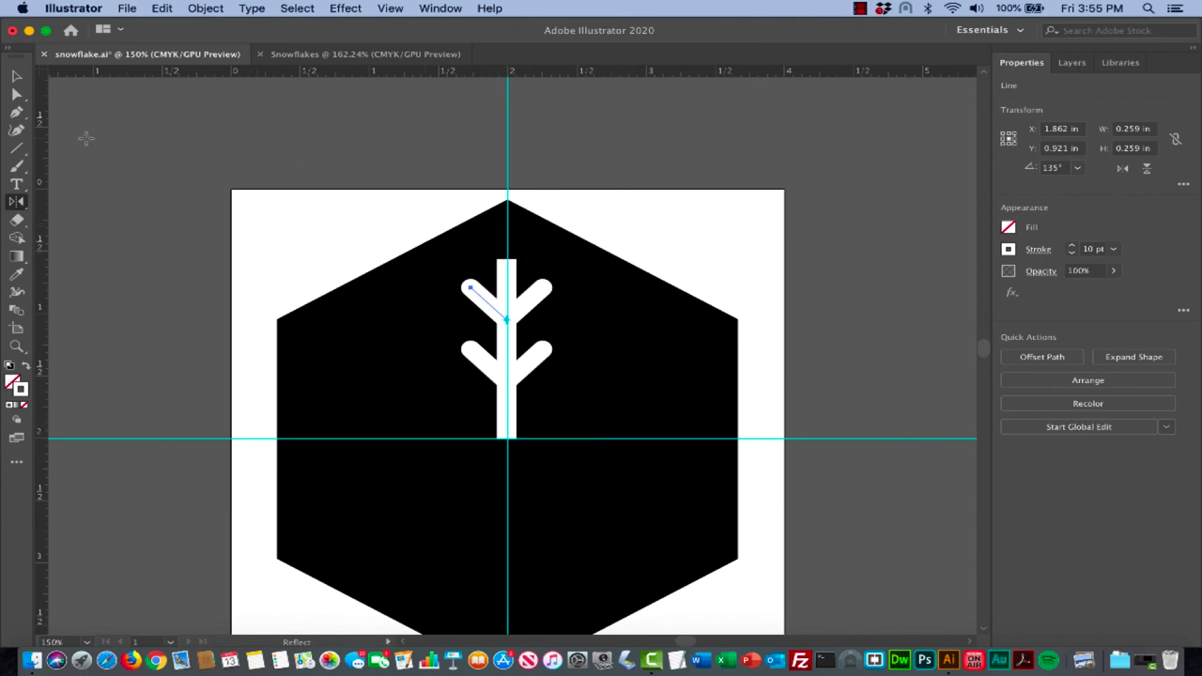
drag(19, 148, 62, 164)
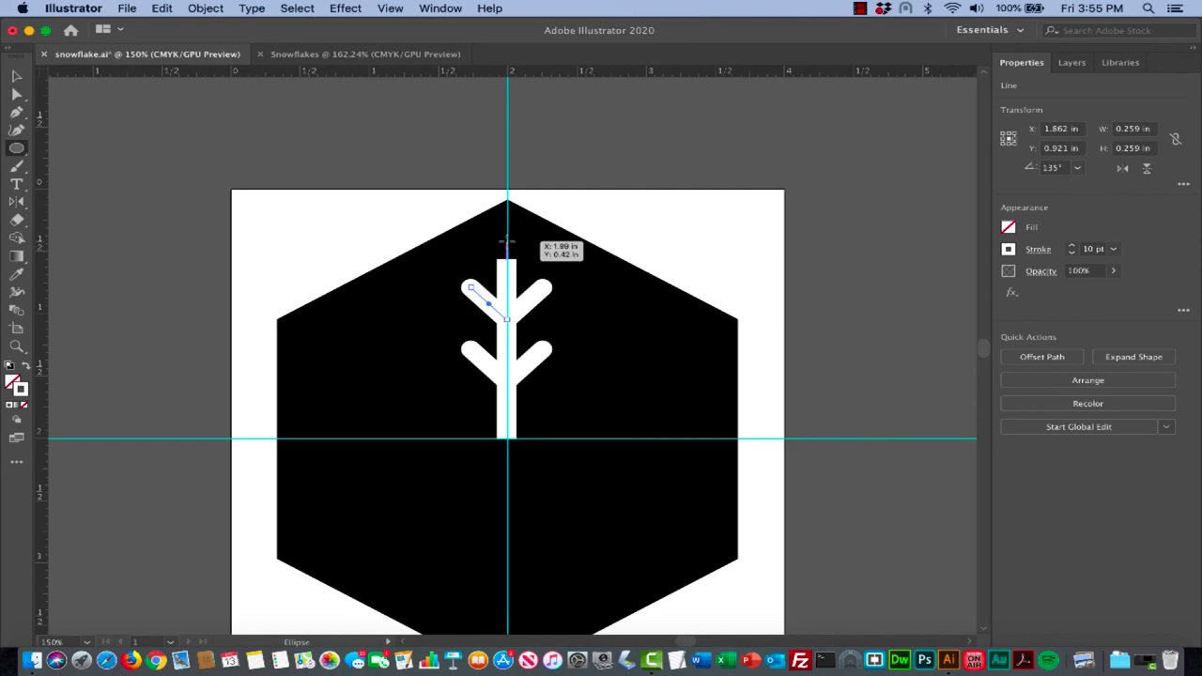
Draw a 0.35 in white-filled, strokeless circle at the stem's top, then deselect it
drag(507, 242, 531, 256)
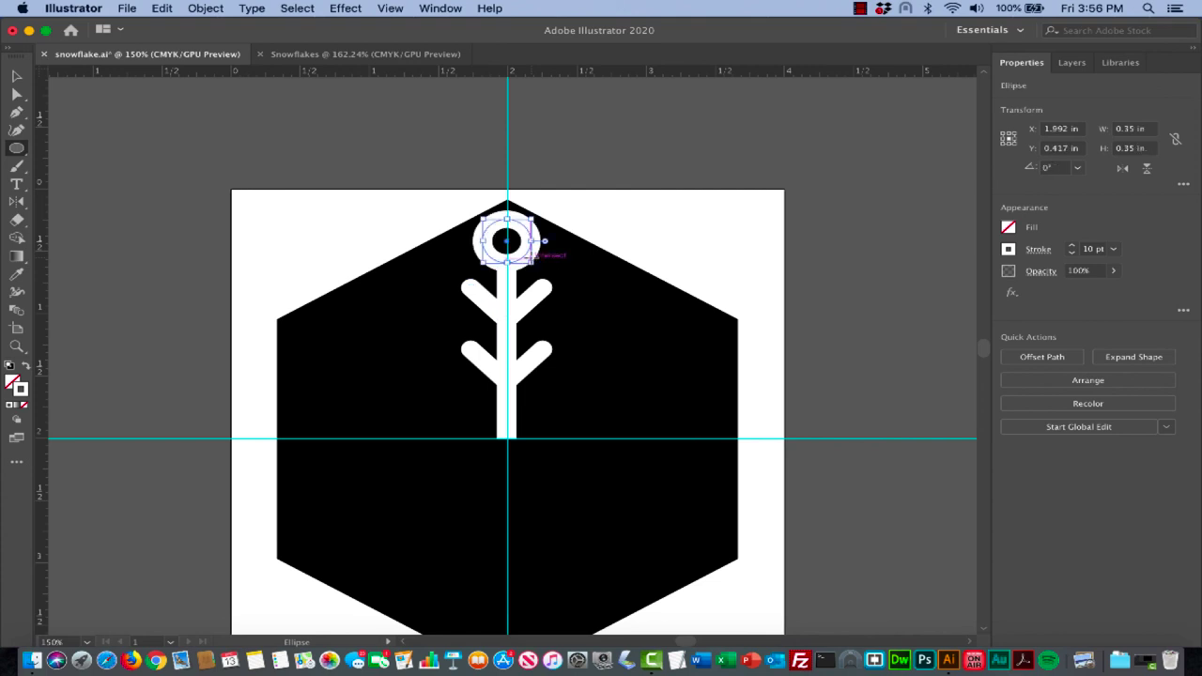
click(1009, 249)
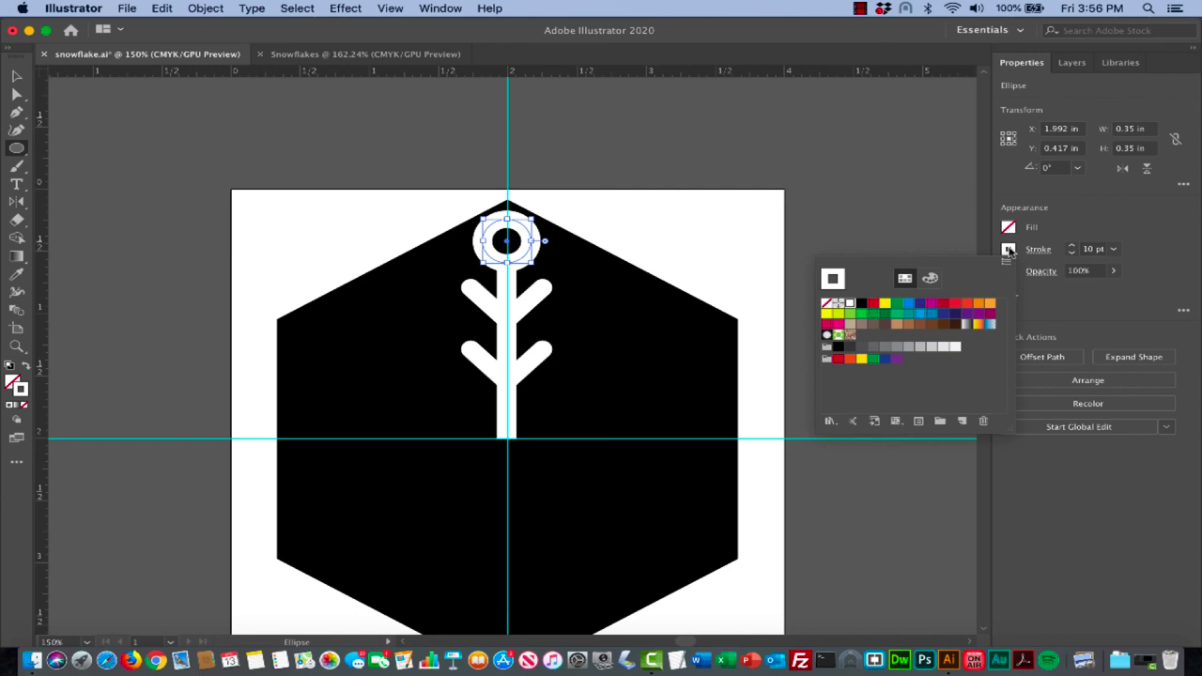
click(827, 303)
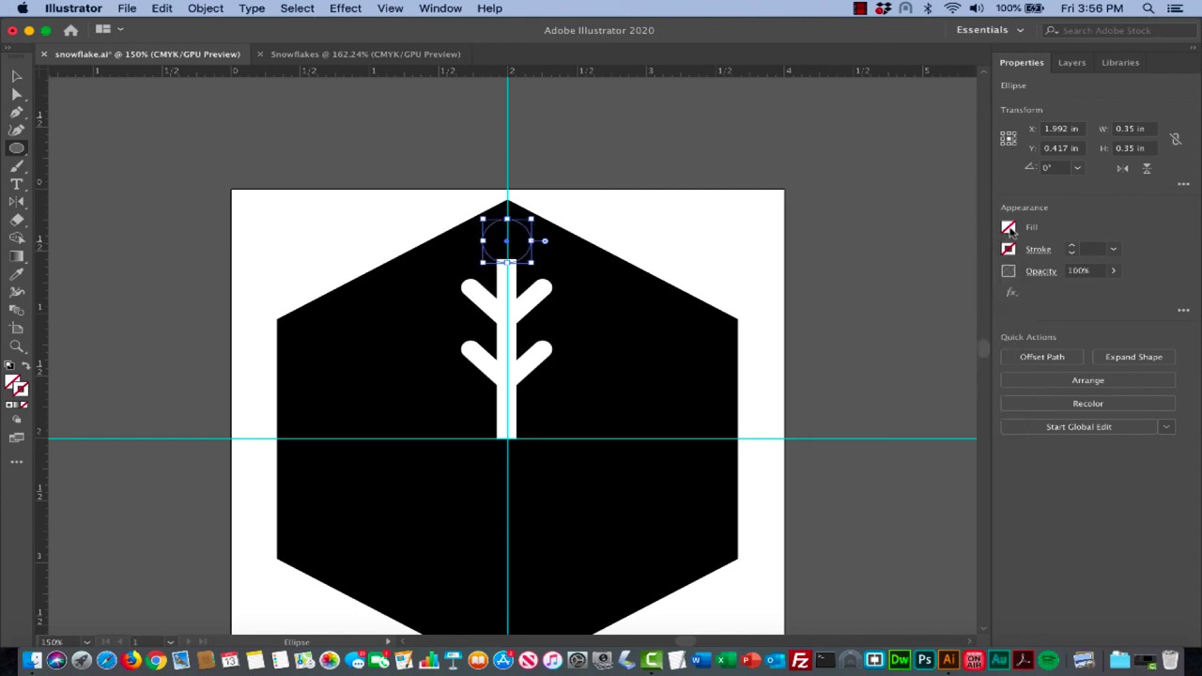
click(1009, 229)
click(849, 281)
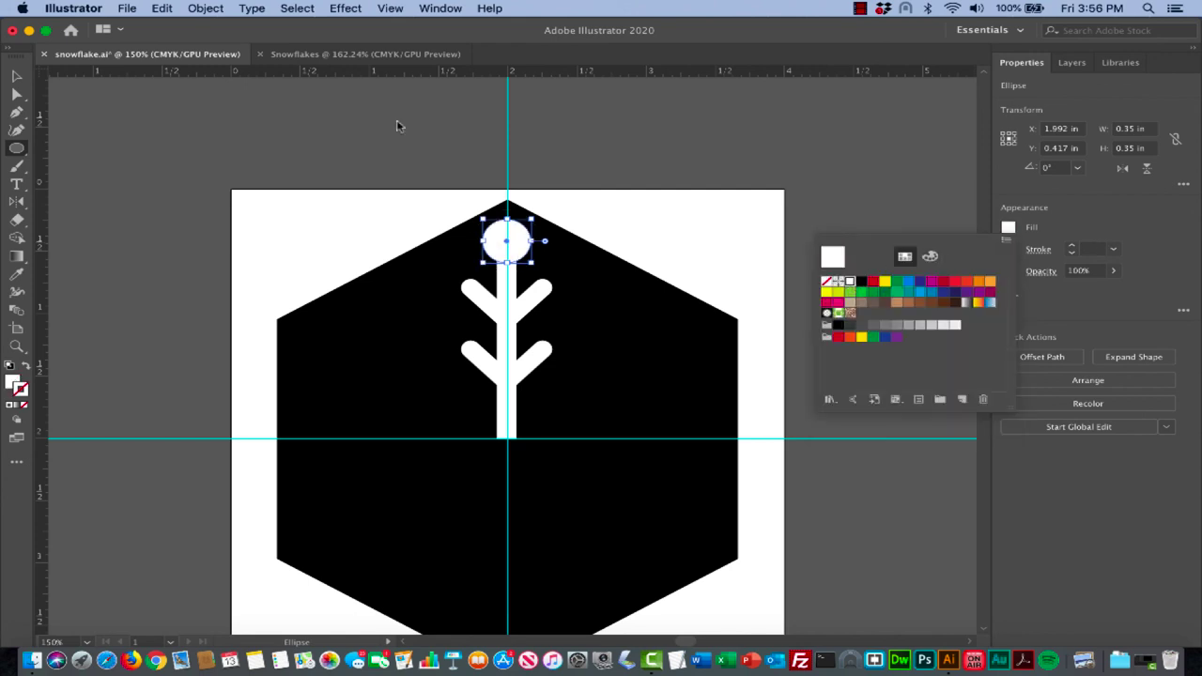
click(573, 157)
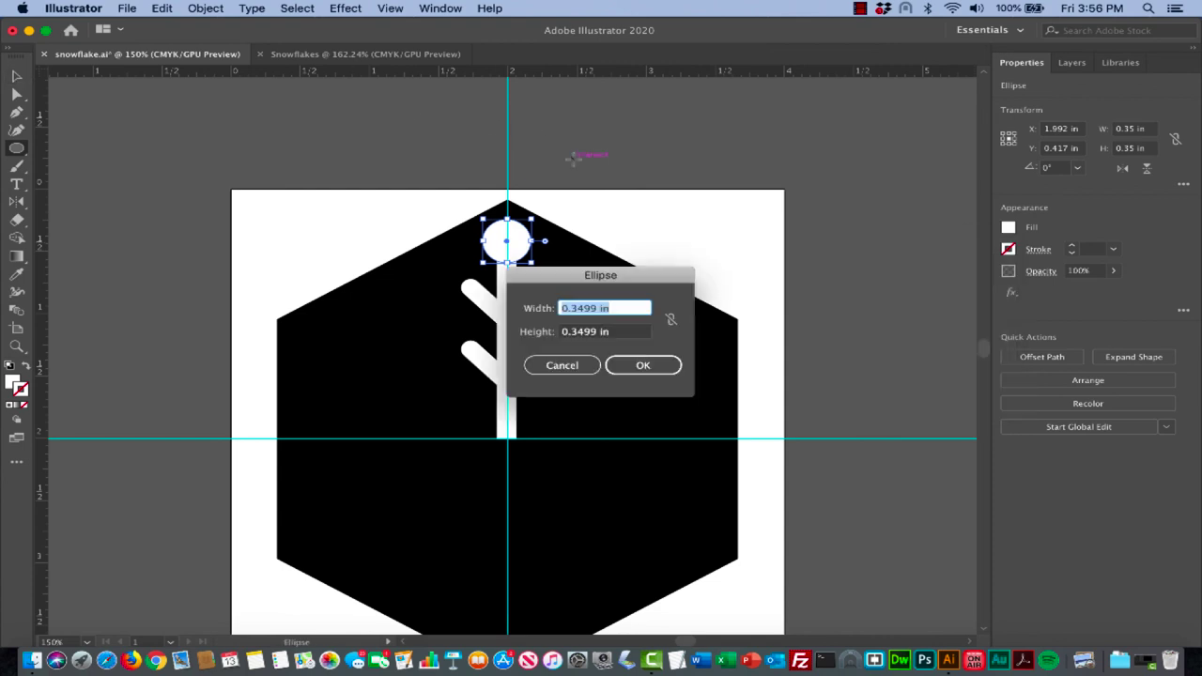
click(562, 365)
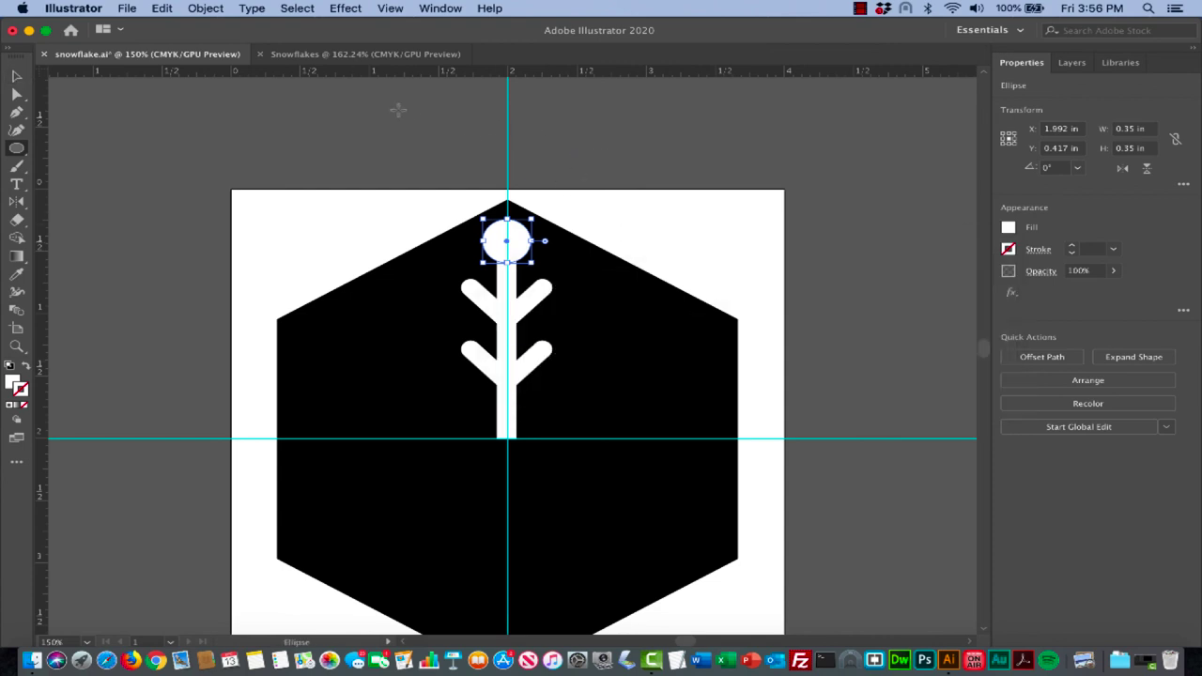
click(16, 76)
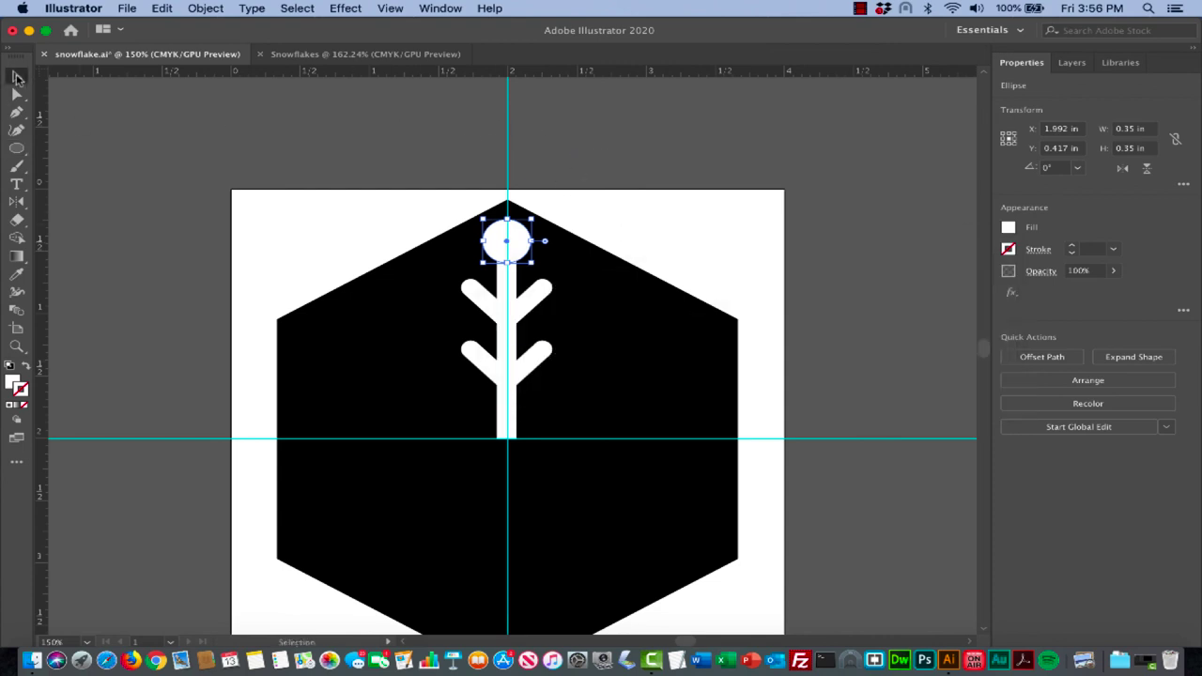
click(652, 237)
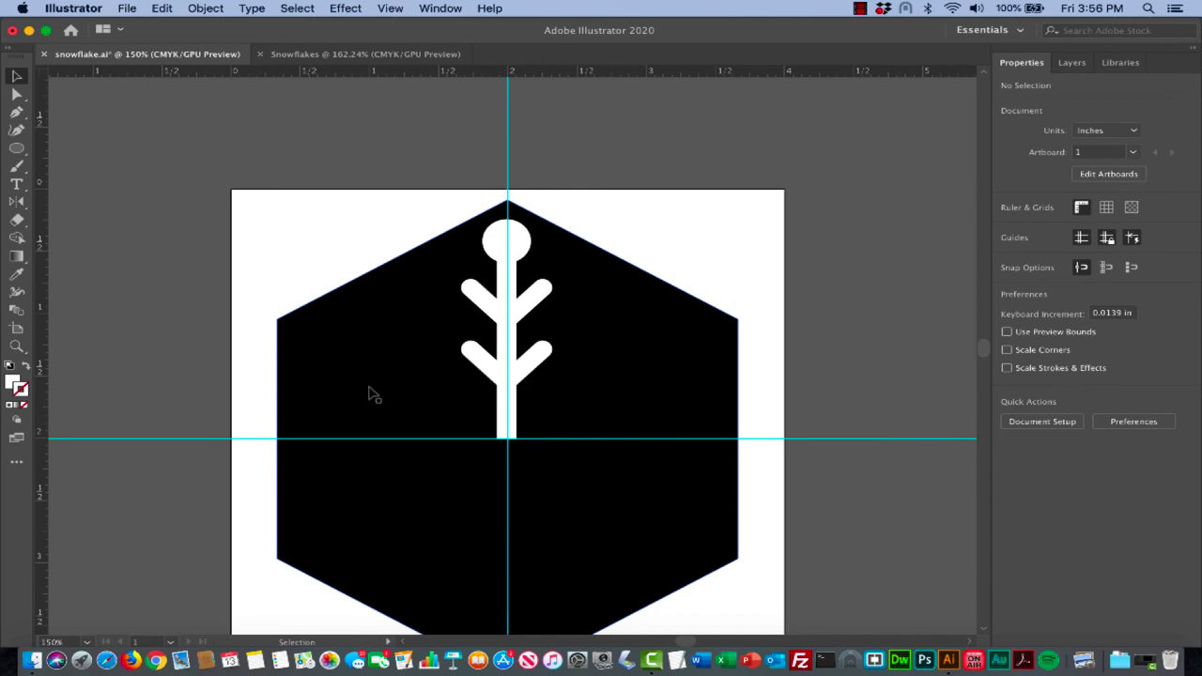
Zoom out and back in on the hexagon artboard, then hide the guides
key(super+minus)
key(super+minus)
key(super+minus)
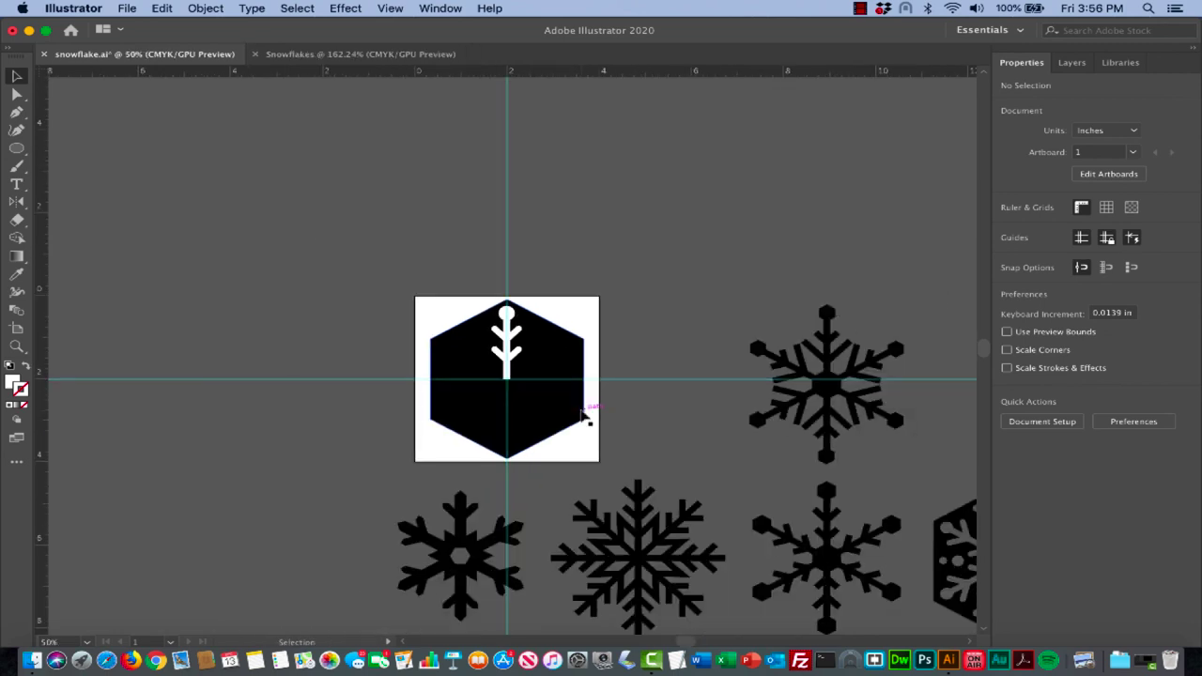
scroll(580, 414, right, 5)
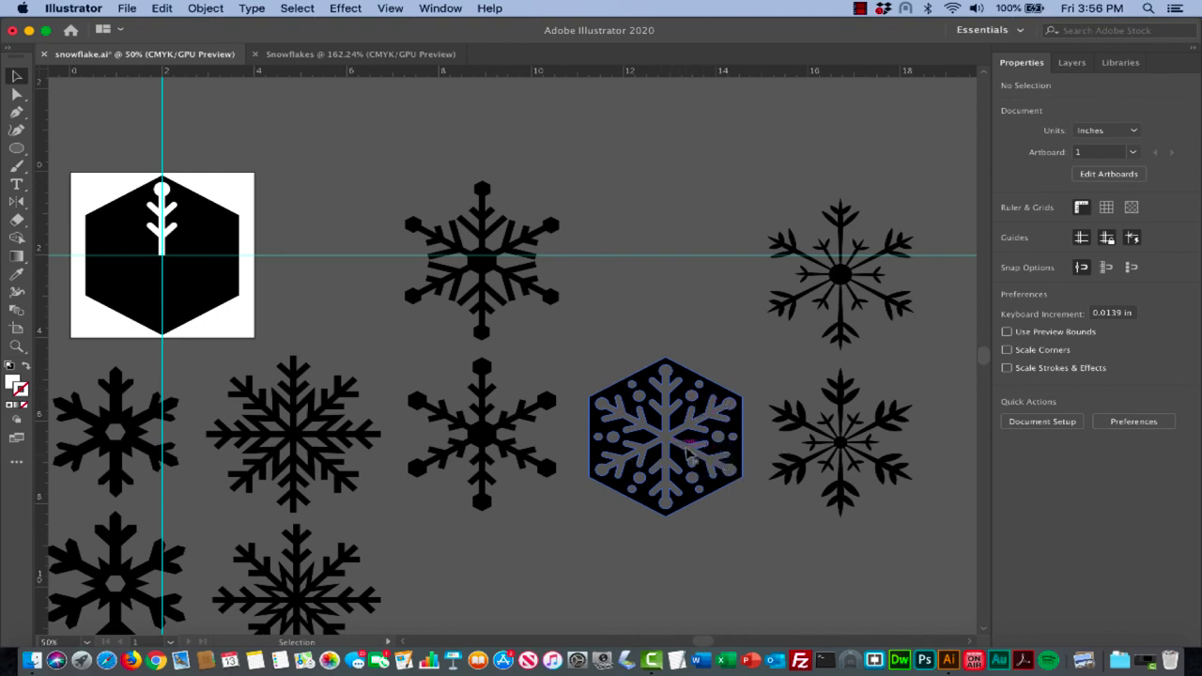
scroll(413, 383, left, 5)
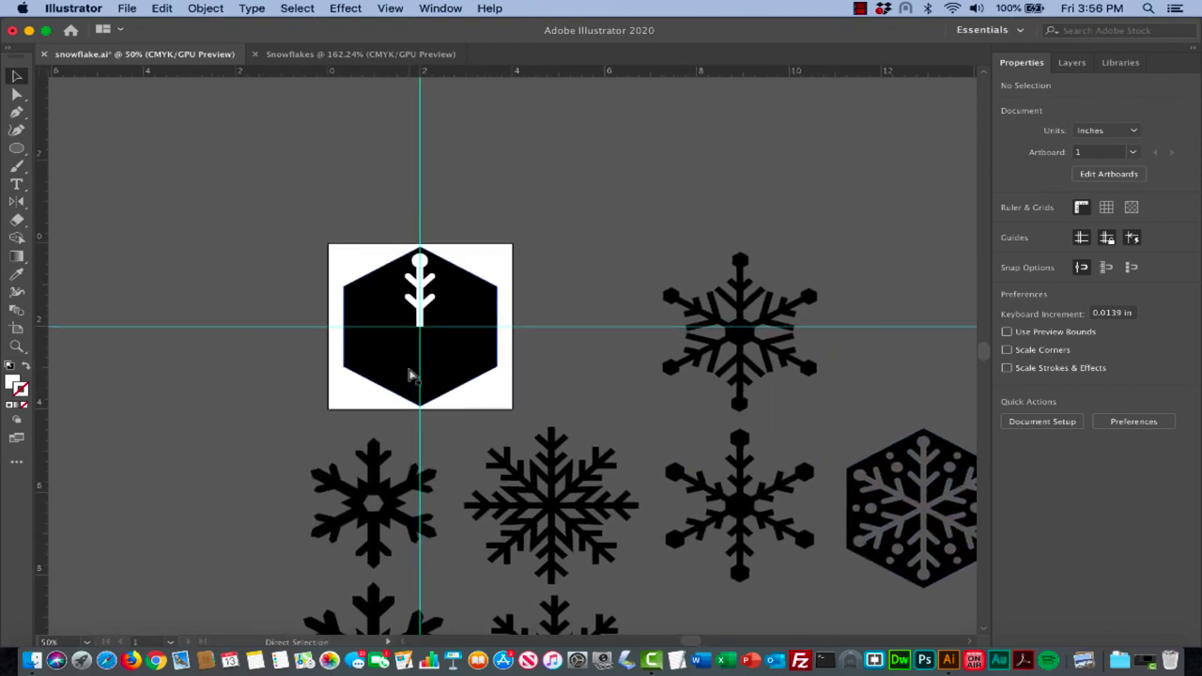
key(super+plus)
key(super+plus)
scroll(410, 377, up, 3)
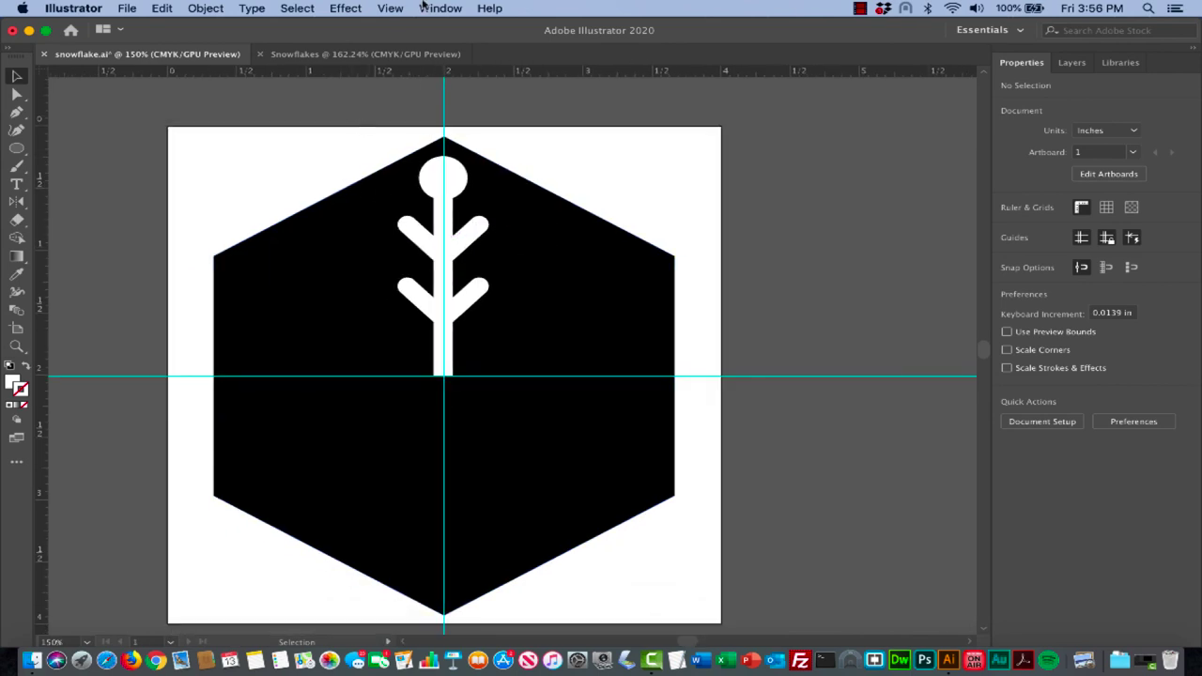
click(391, 8)
mouse_move(435, 539)
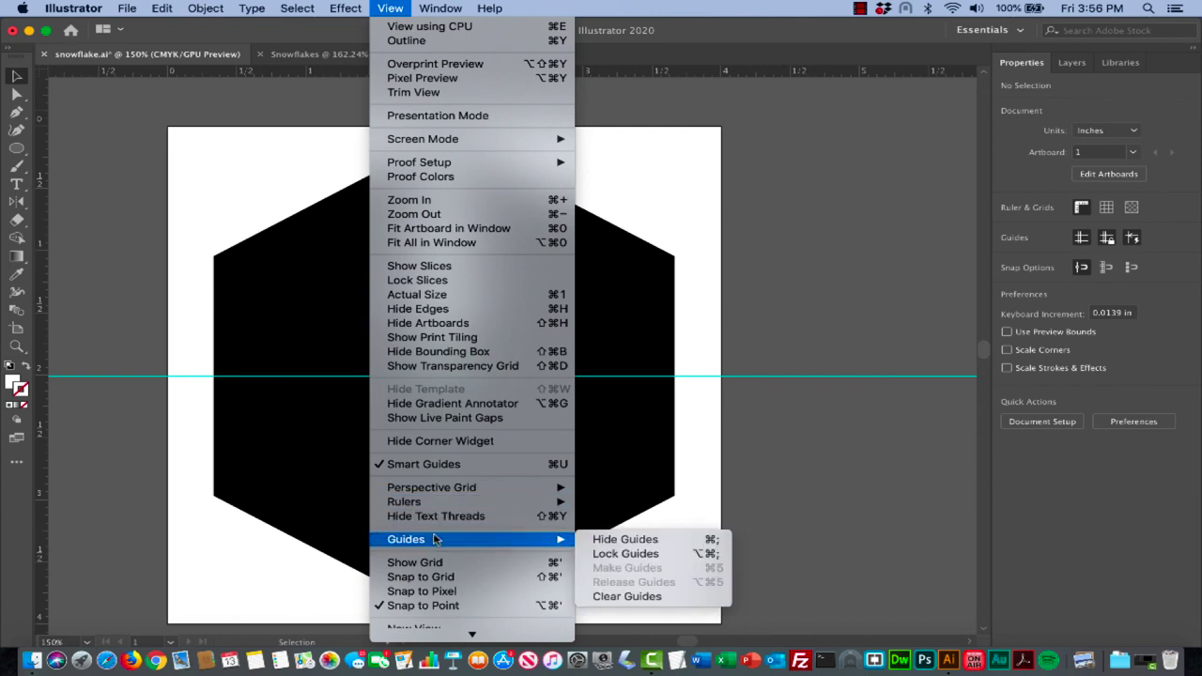
click(625, 540)
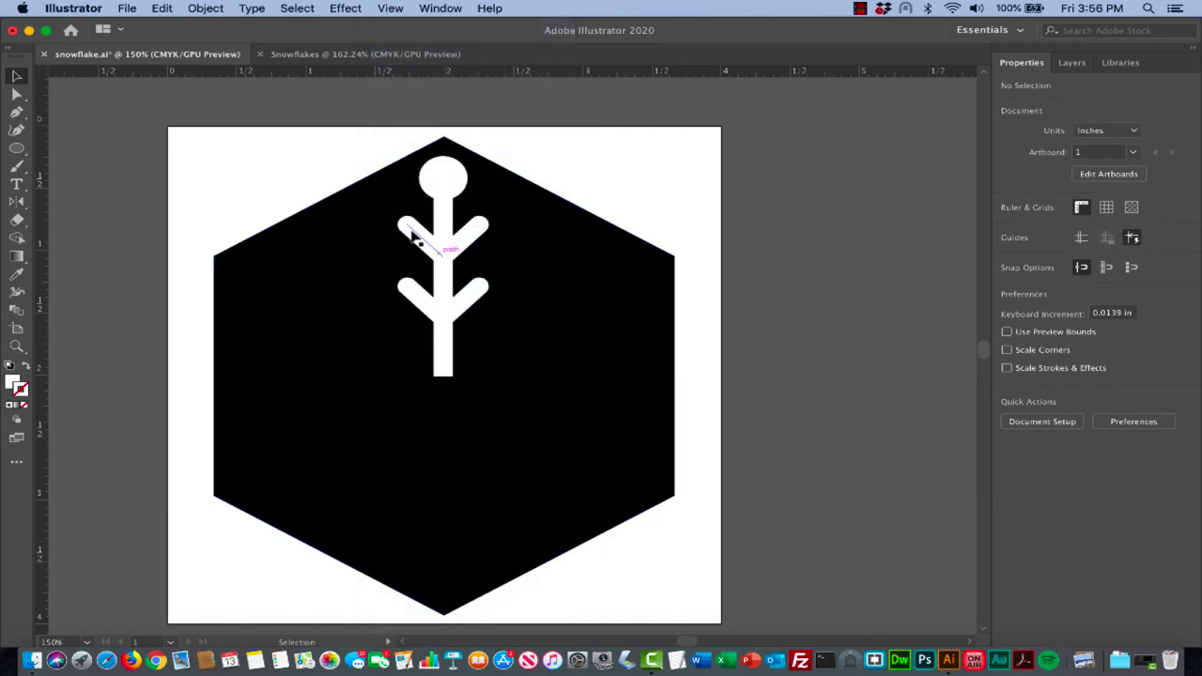
Group the white circle, stem and four branches into one 0.519 × 1.768 in arm
drag(521, 373, 447, 287)
key(ctrl+z)
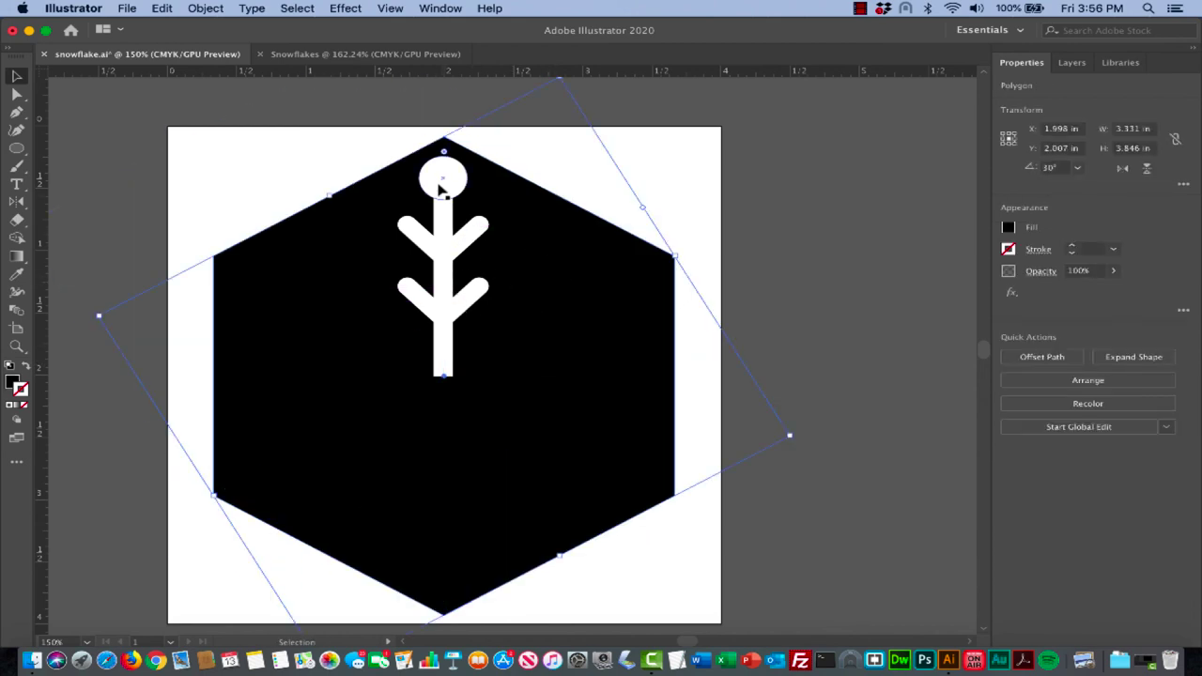
click(449, 174)
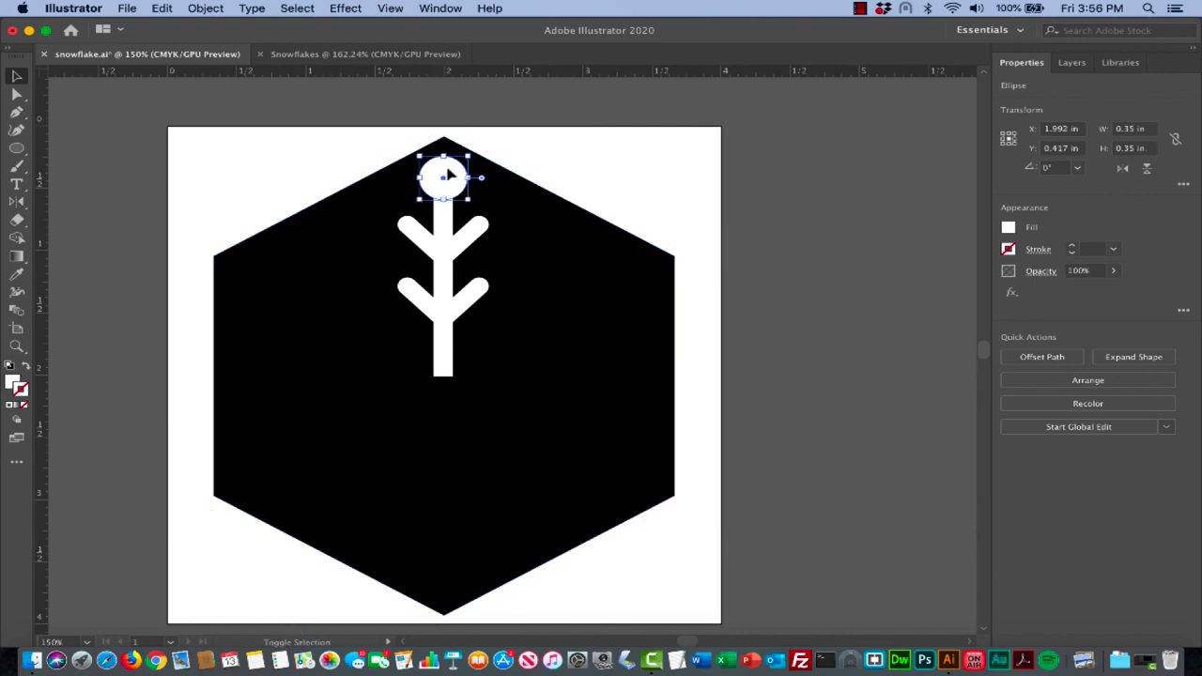
shift+click(447, 216)
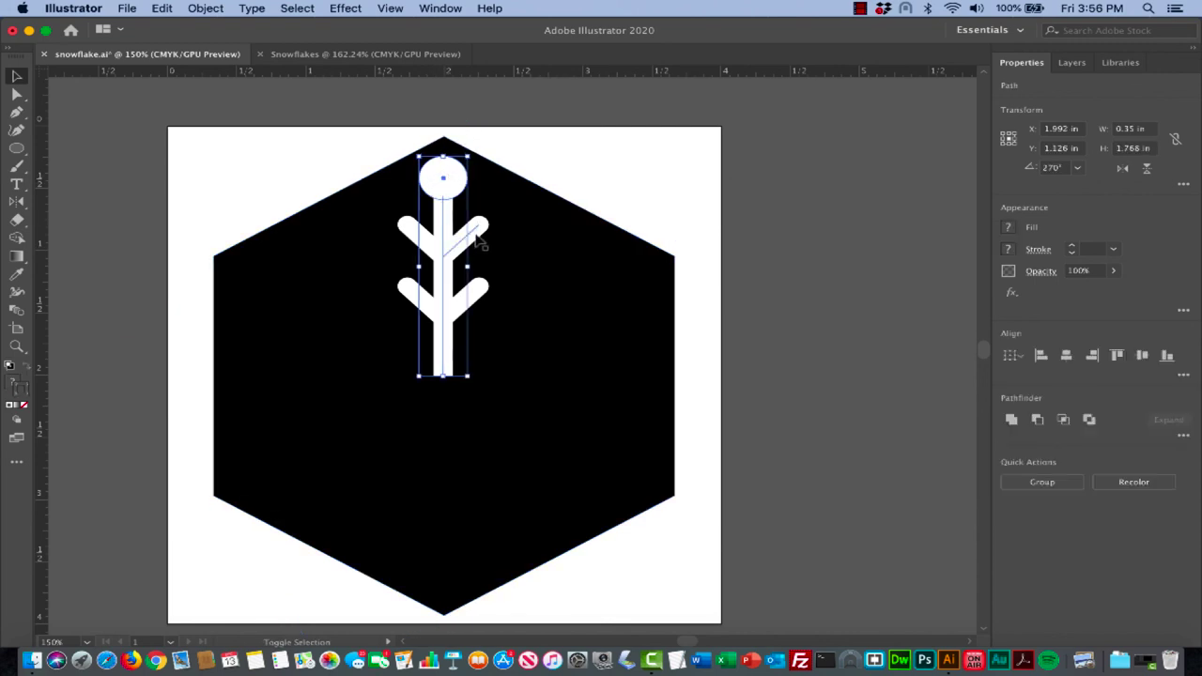
shift+click(473, 234)
shift+click(424, 235)
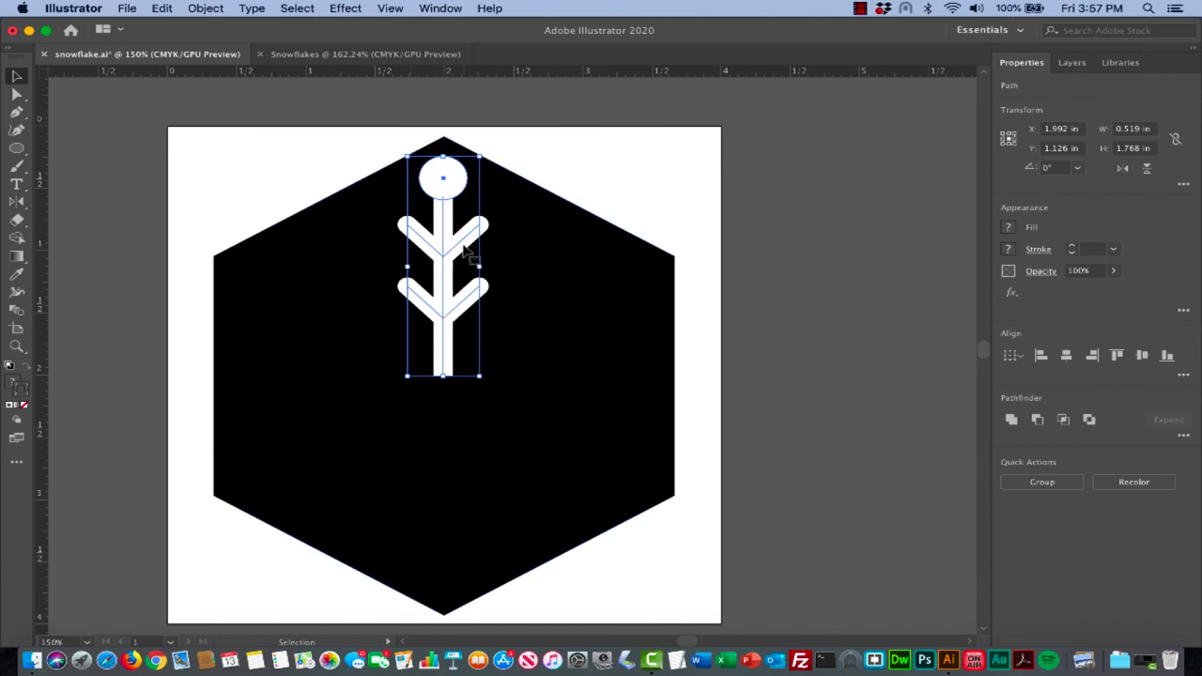
click(1043, 482)
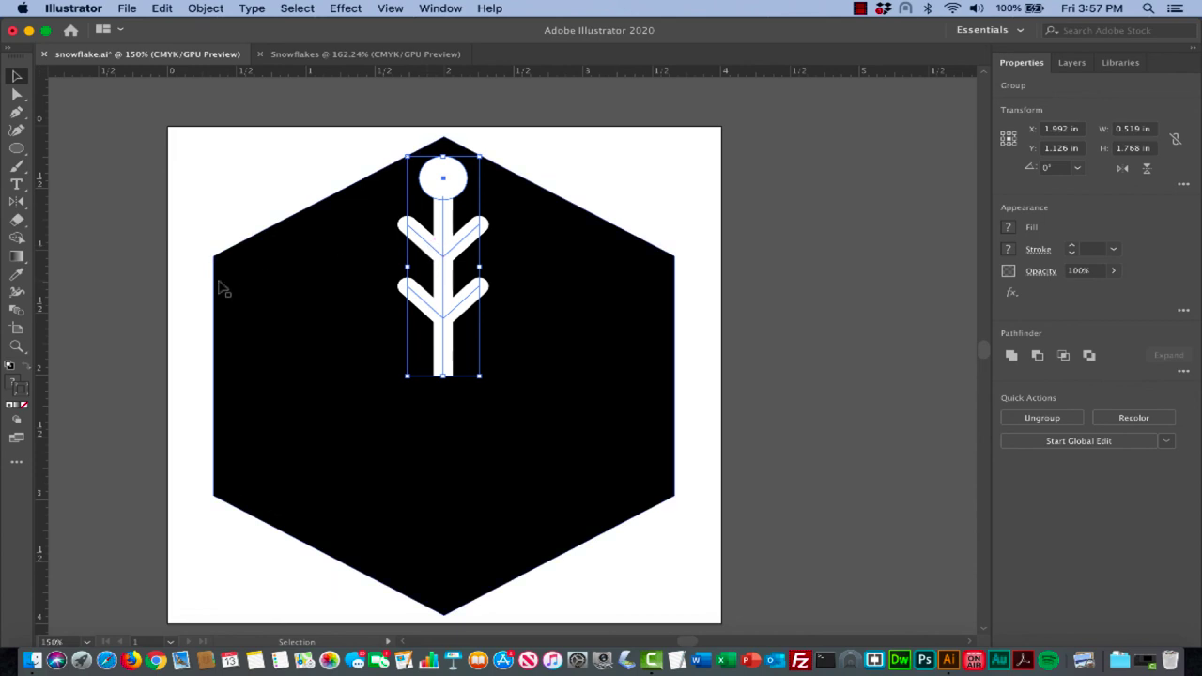
key(r)
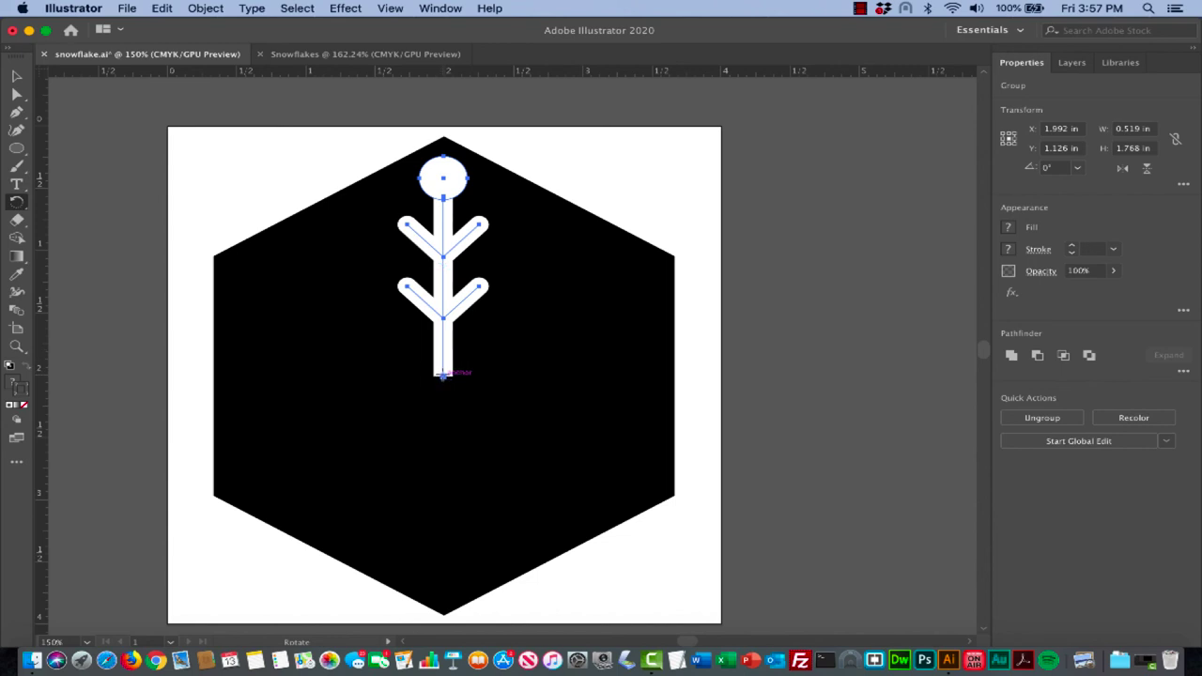
Copy the arm at 60° steps around its base anchor to form six arms, then deselect
alt+click(442, 374)
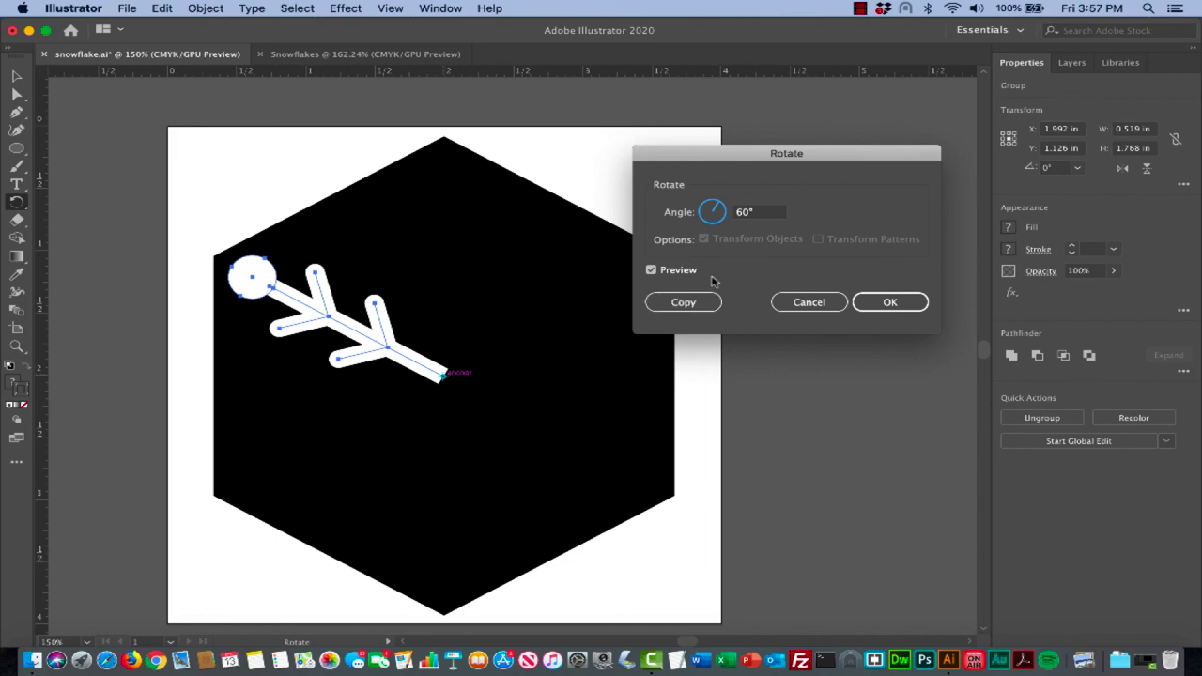
click(685, 302)
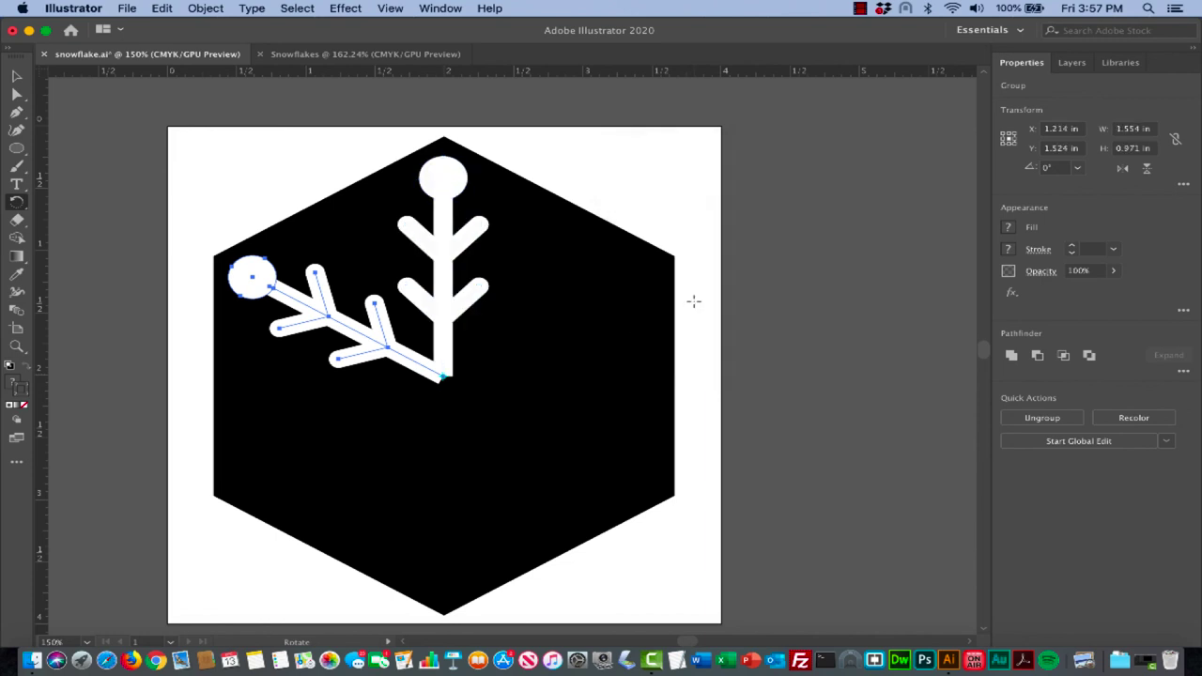
key(v)
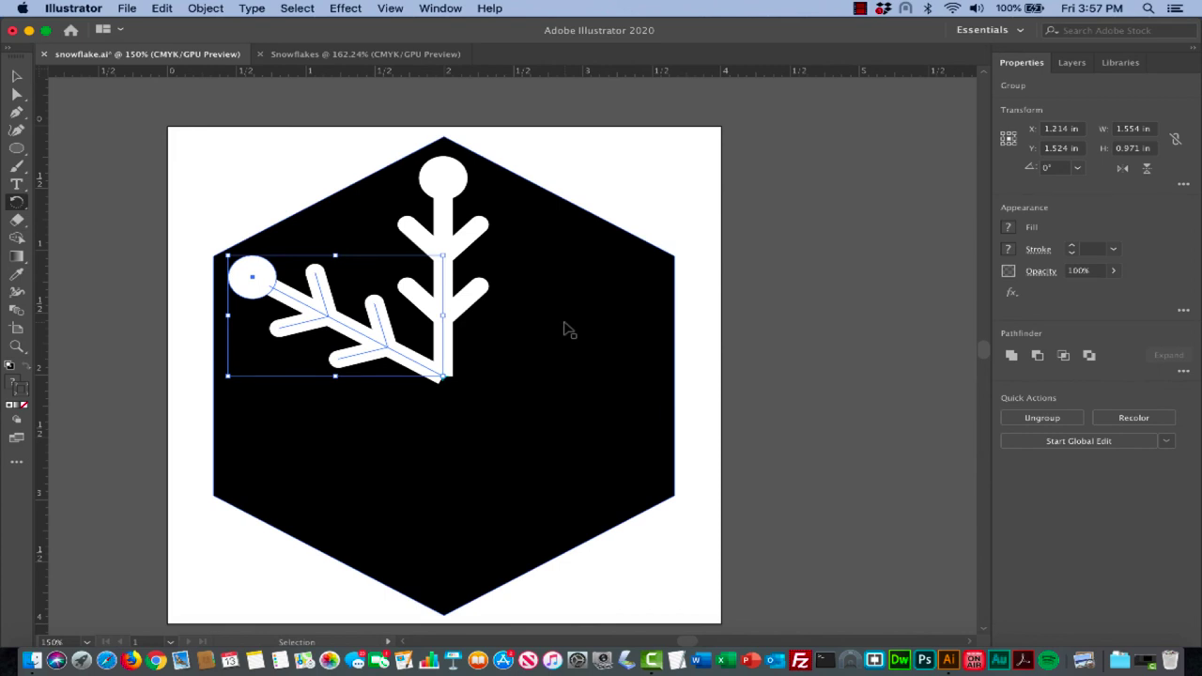
key(super+d)
key(super+d)
key(super+d)
key(super+d)
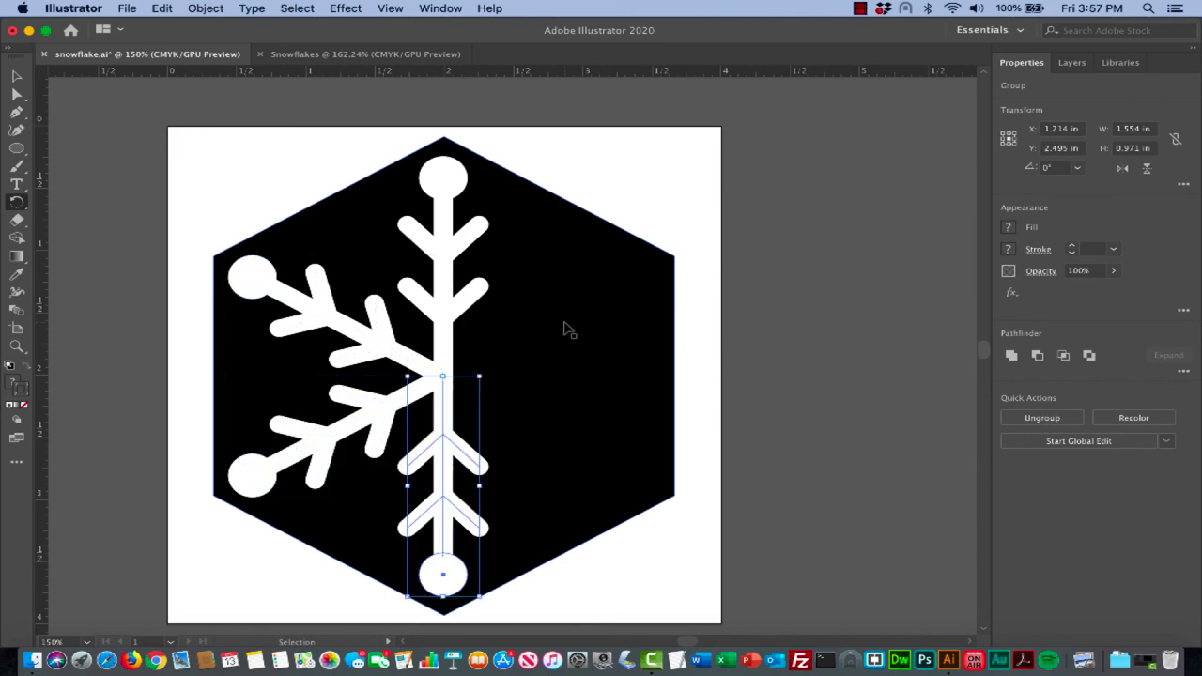
key(r)
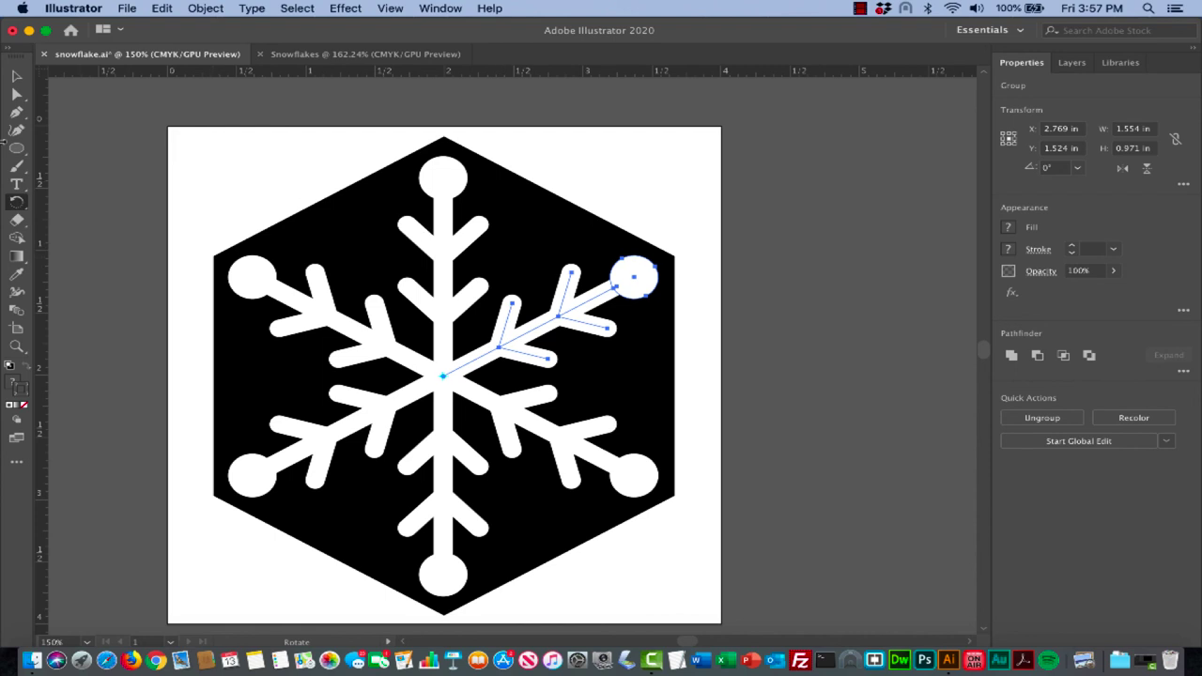
click(17, 148)
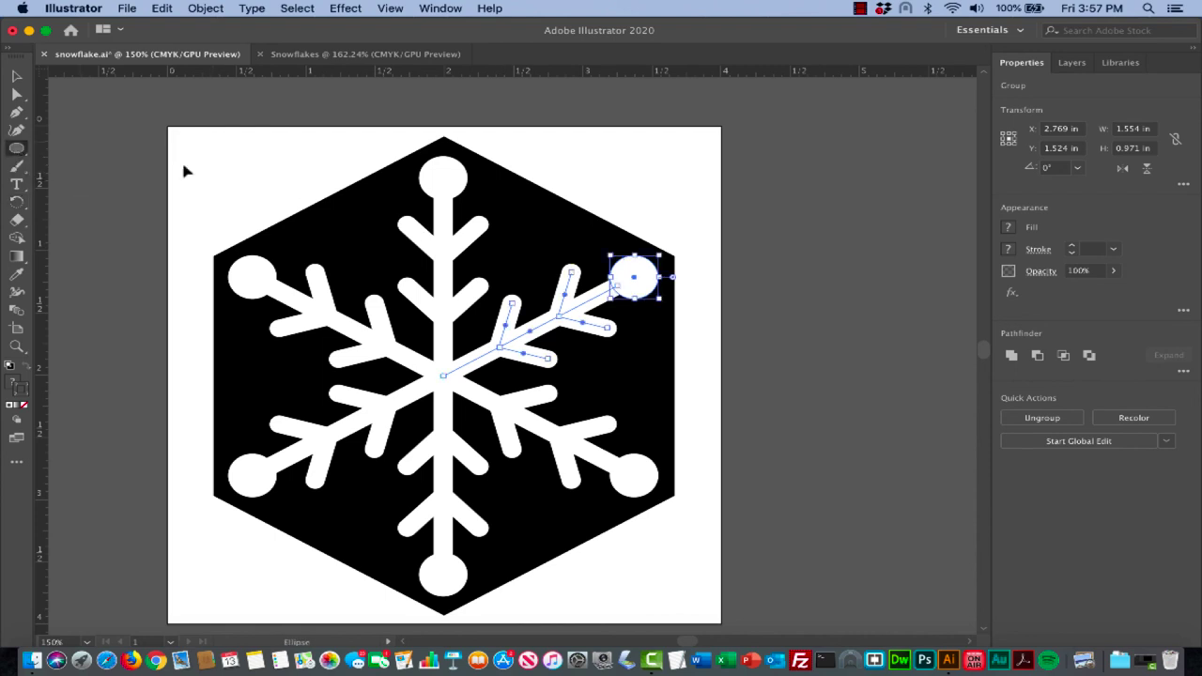
key(v)
click(663, 194)
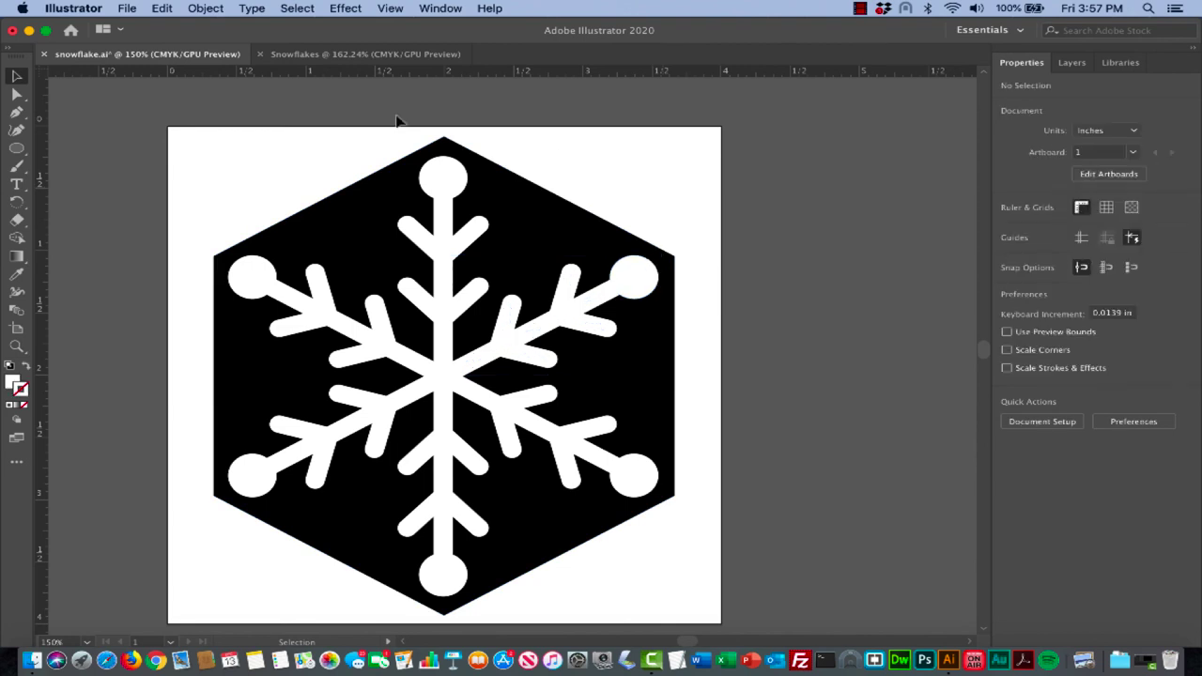
Draw a 0.278 in white dot between the top and upper-right arms
click(17, 148)
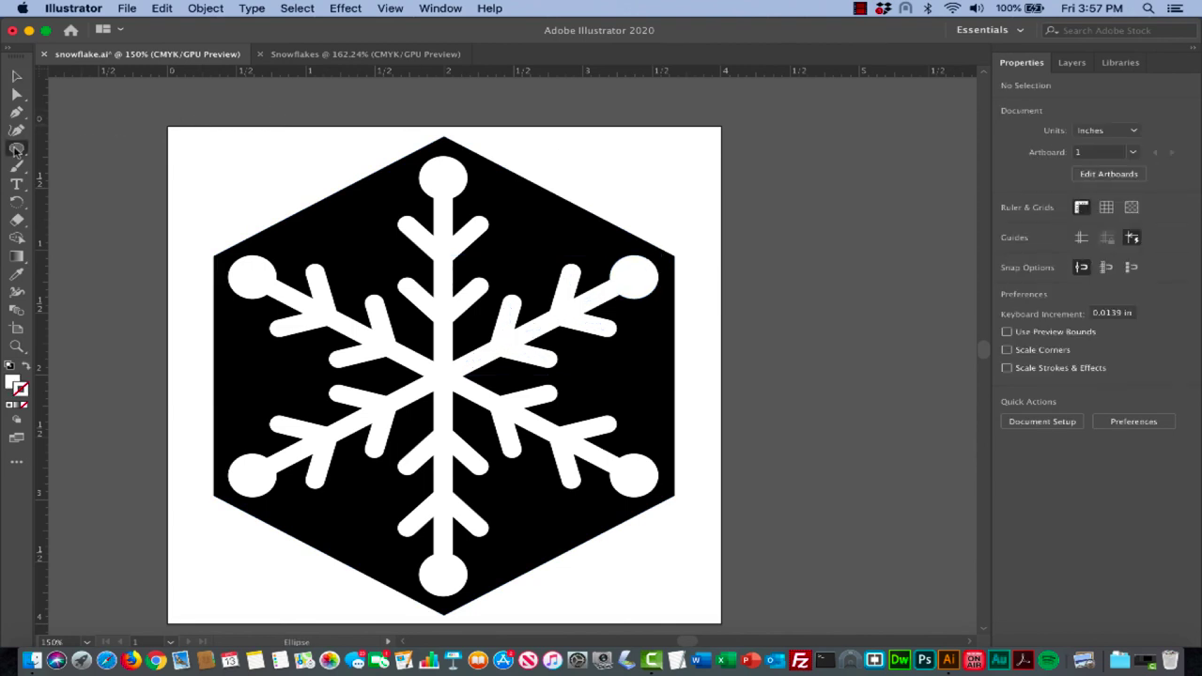
click(516, 255)
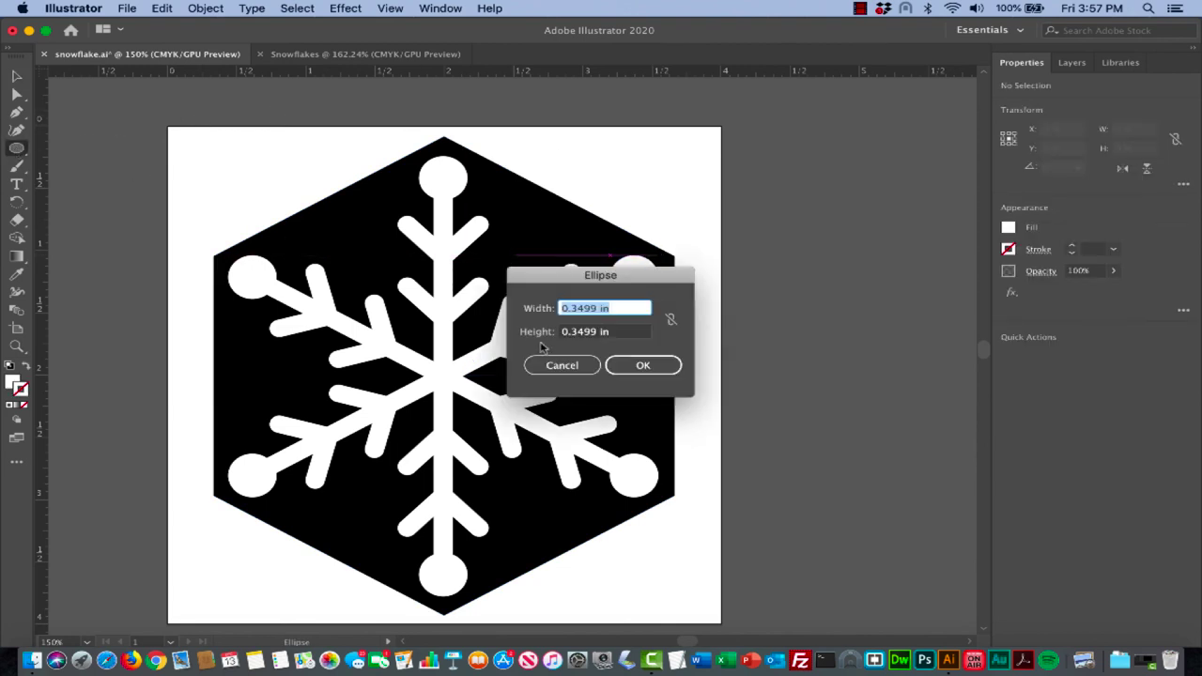
key(Escape)
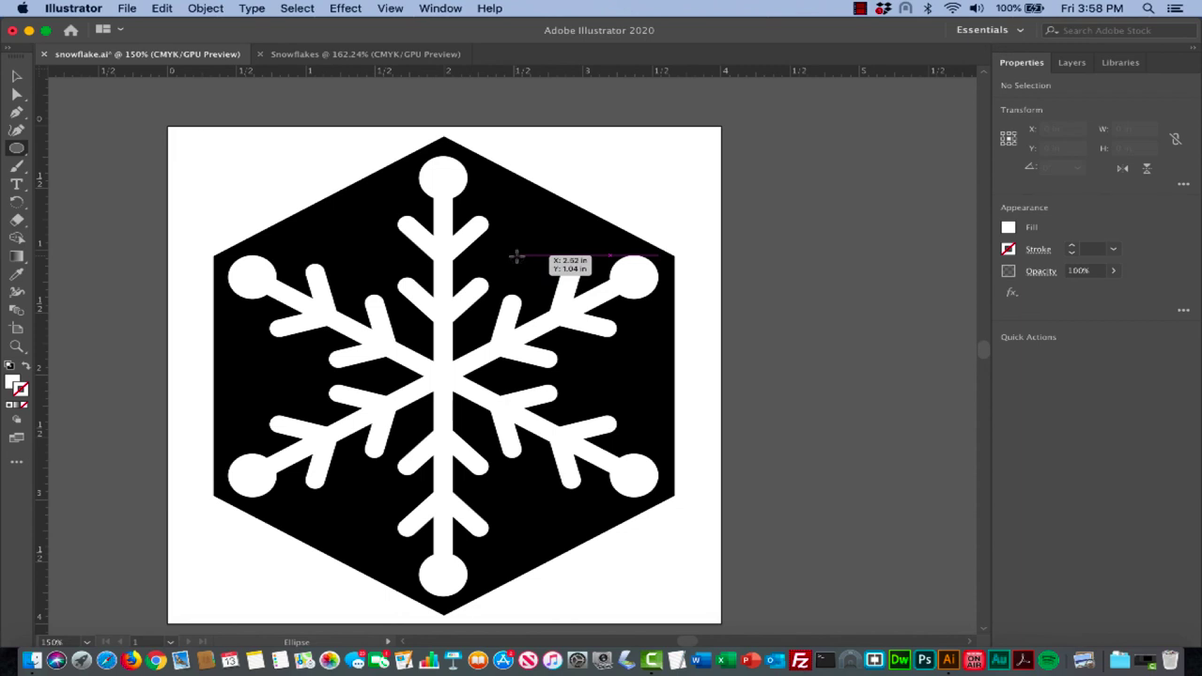
drag(515, 255, 533, 264)
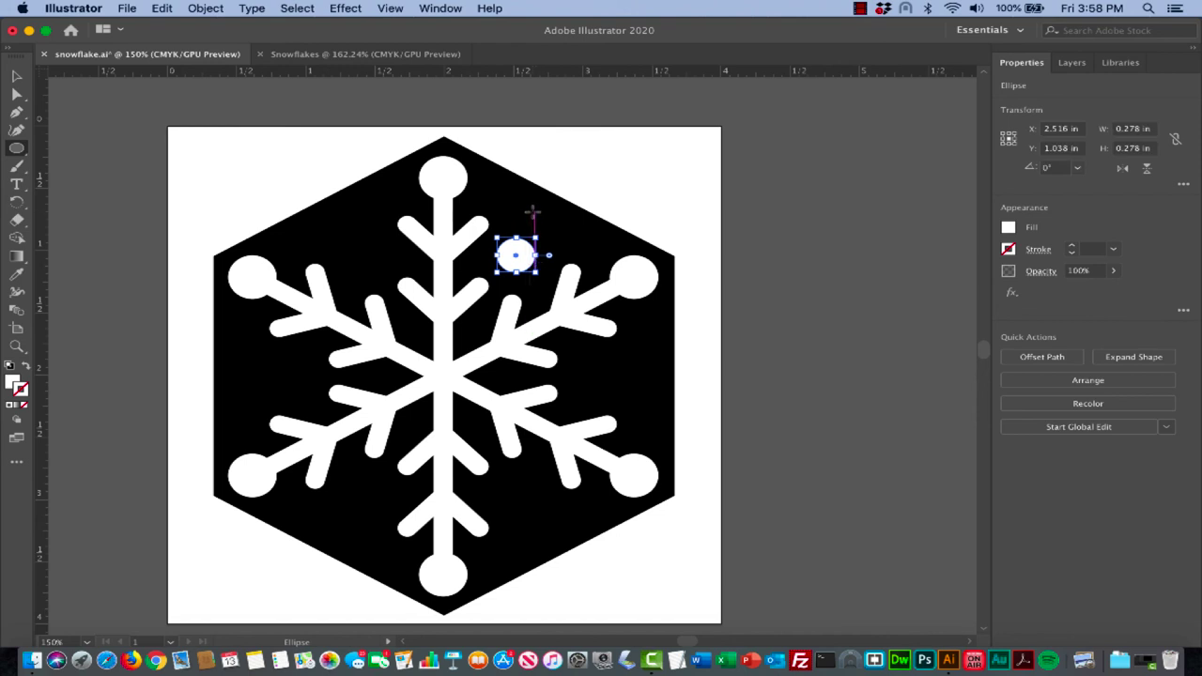
Draw a second small white dot beside the first, then rotate and nudge it into place
drag(533, 213, 549, 220)
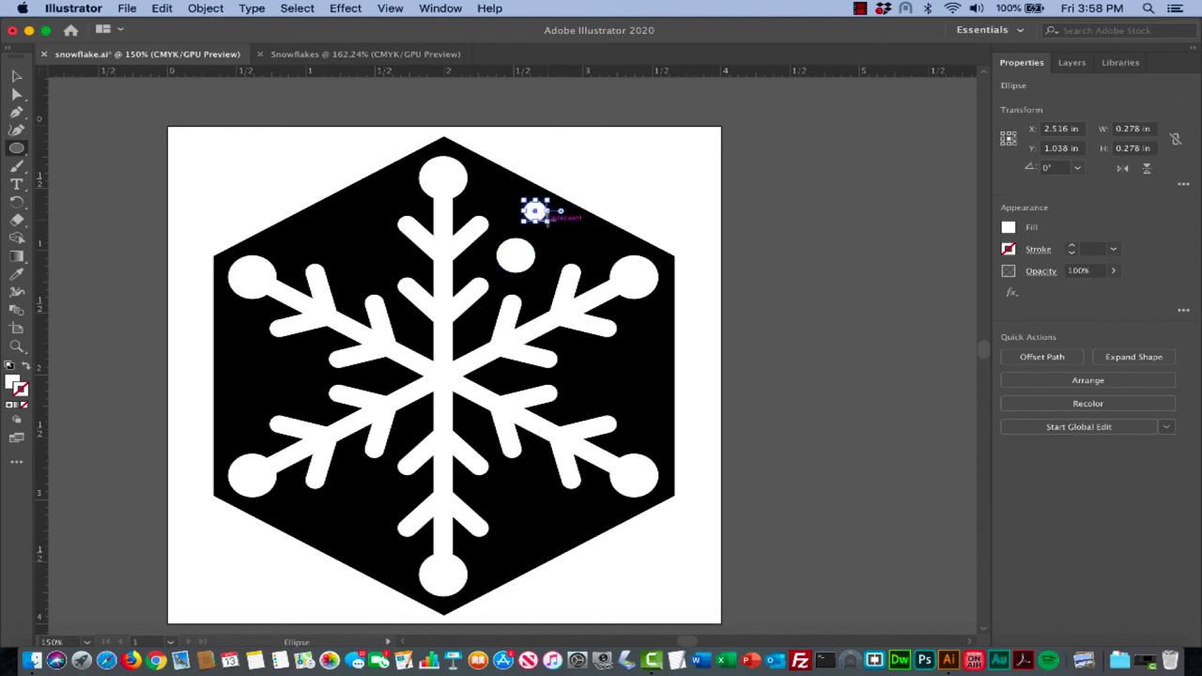
click(18, 77)
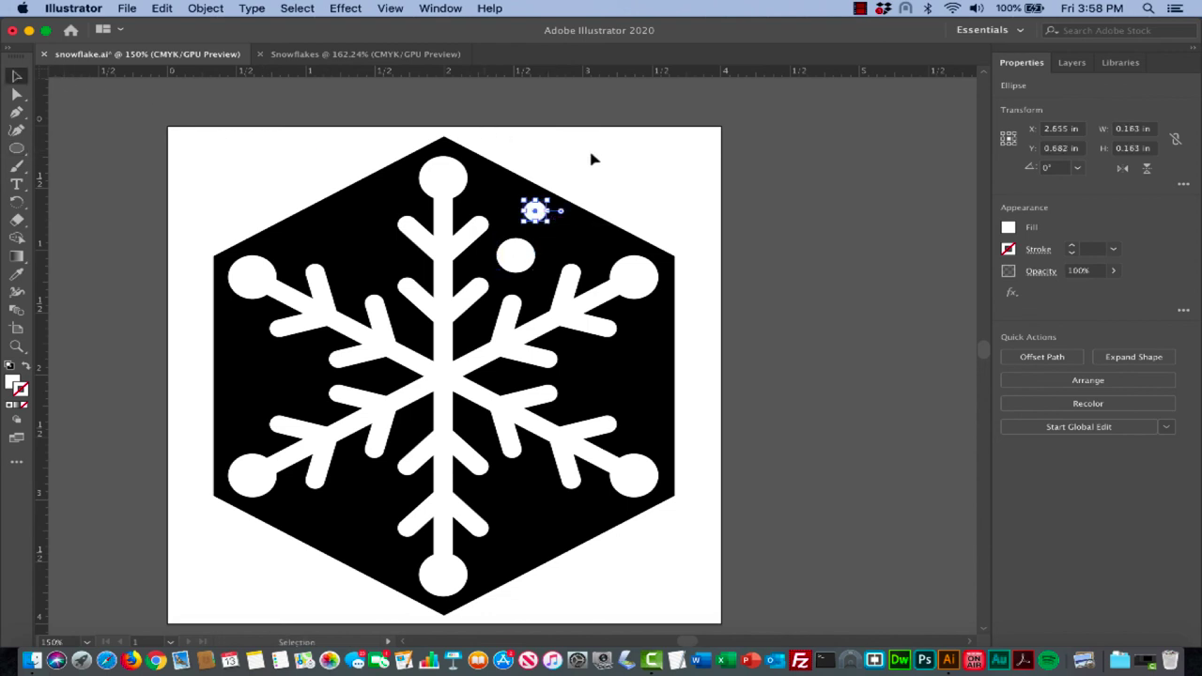
click(651, 183)
click(534, 212)
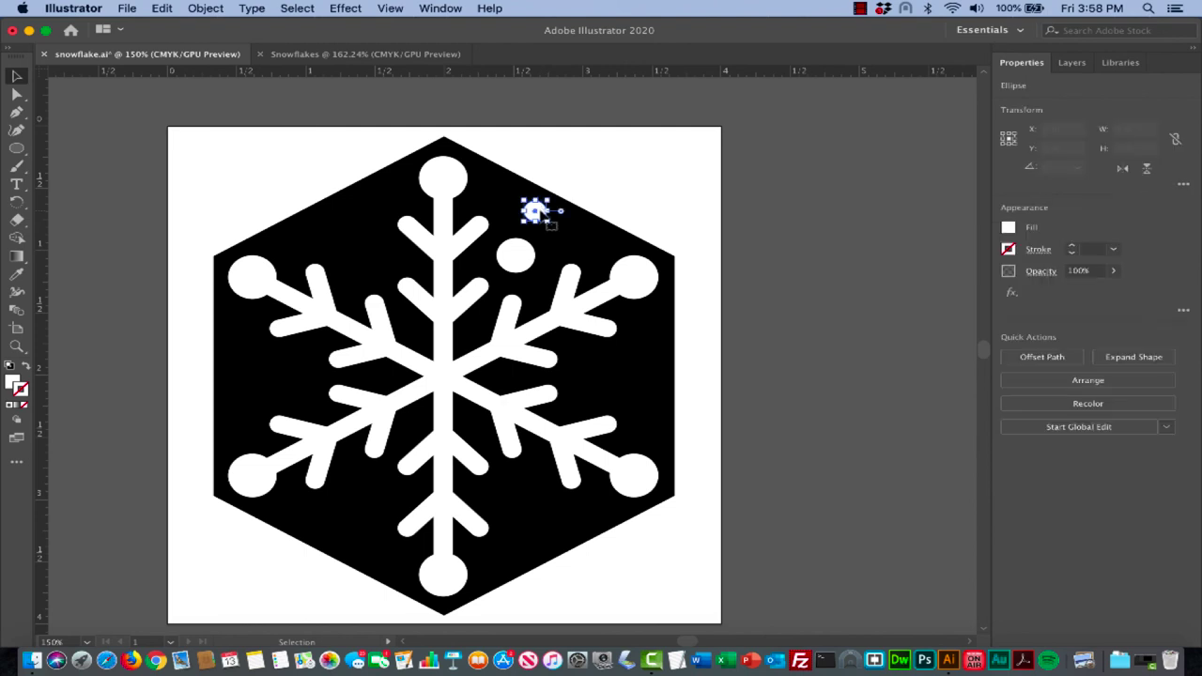
drag(534, 214, 540, 218)
click(622, 167)
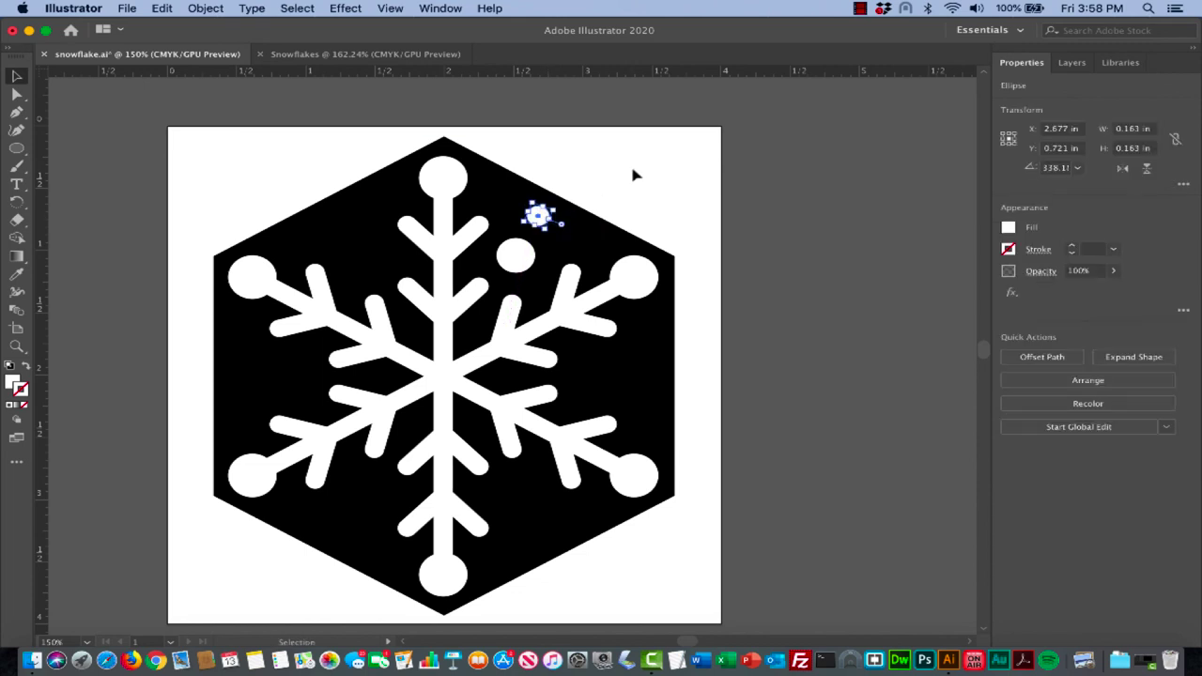
click(635, 175)
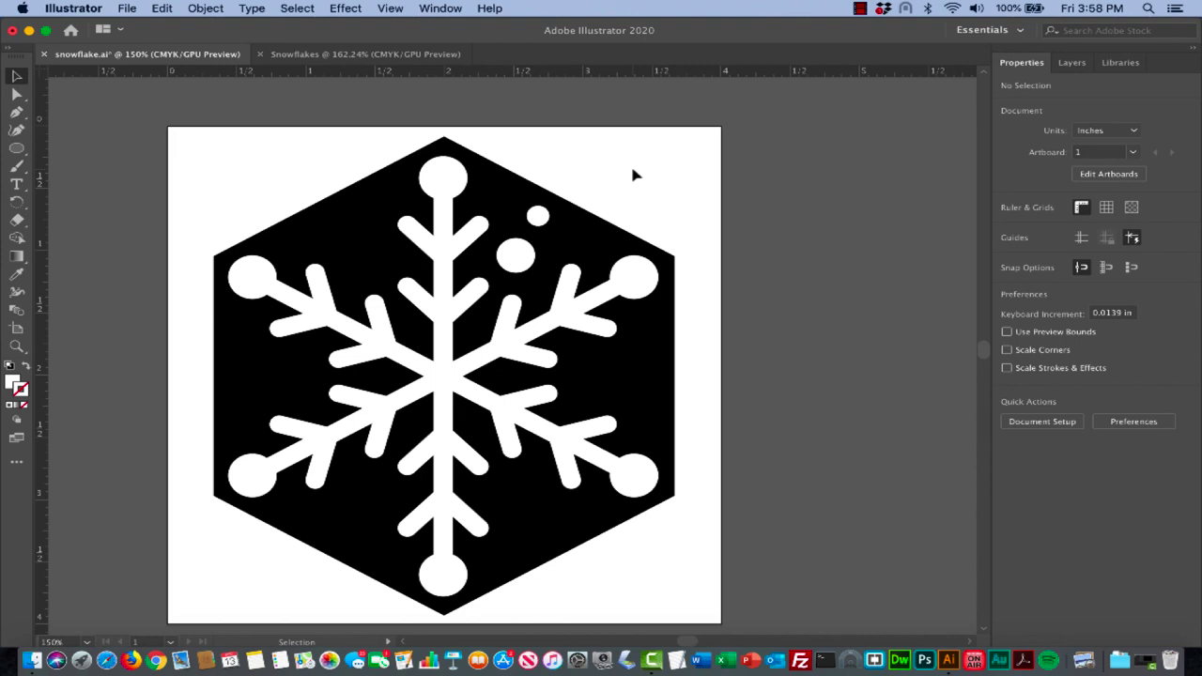
Select both small dots and group them into one object
click(519, 264)
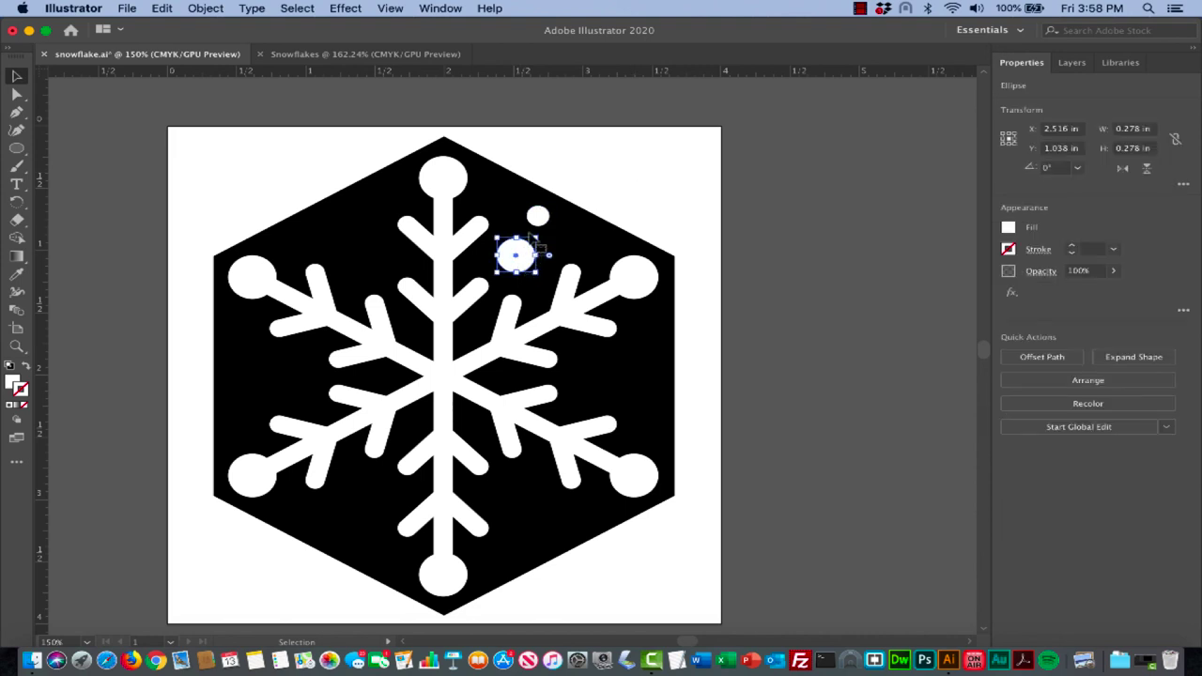
shift+click(539, 217)
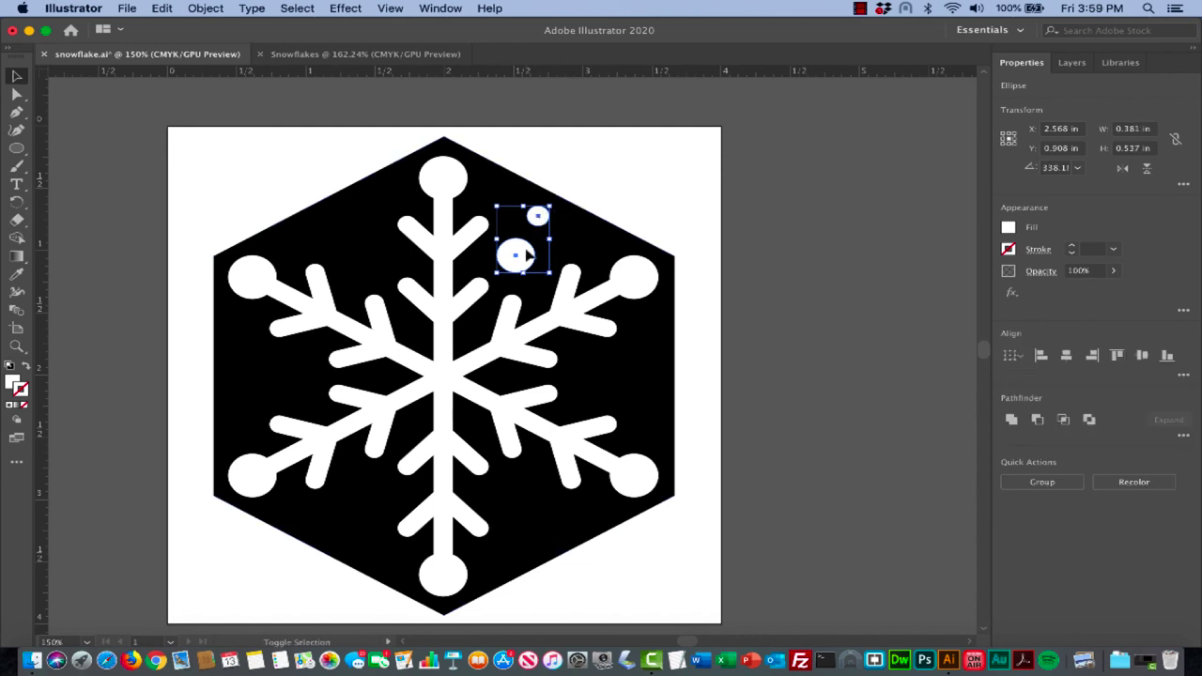
click(1057, 483)
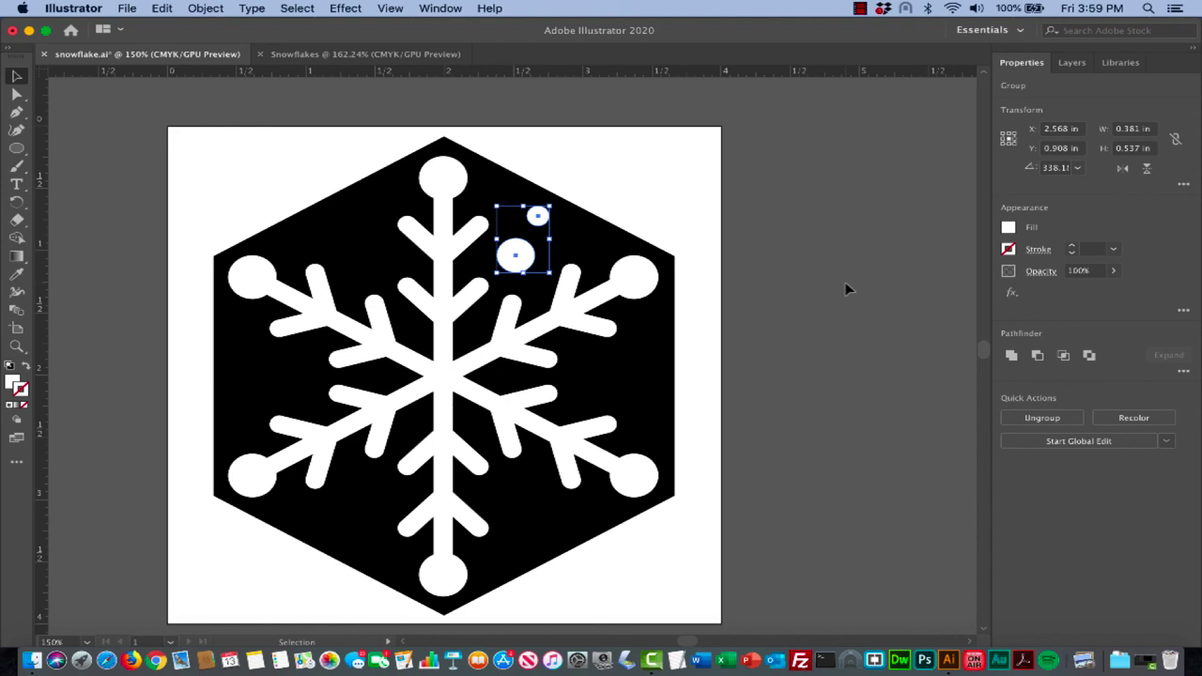
click(861, 8)
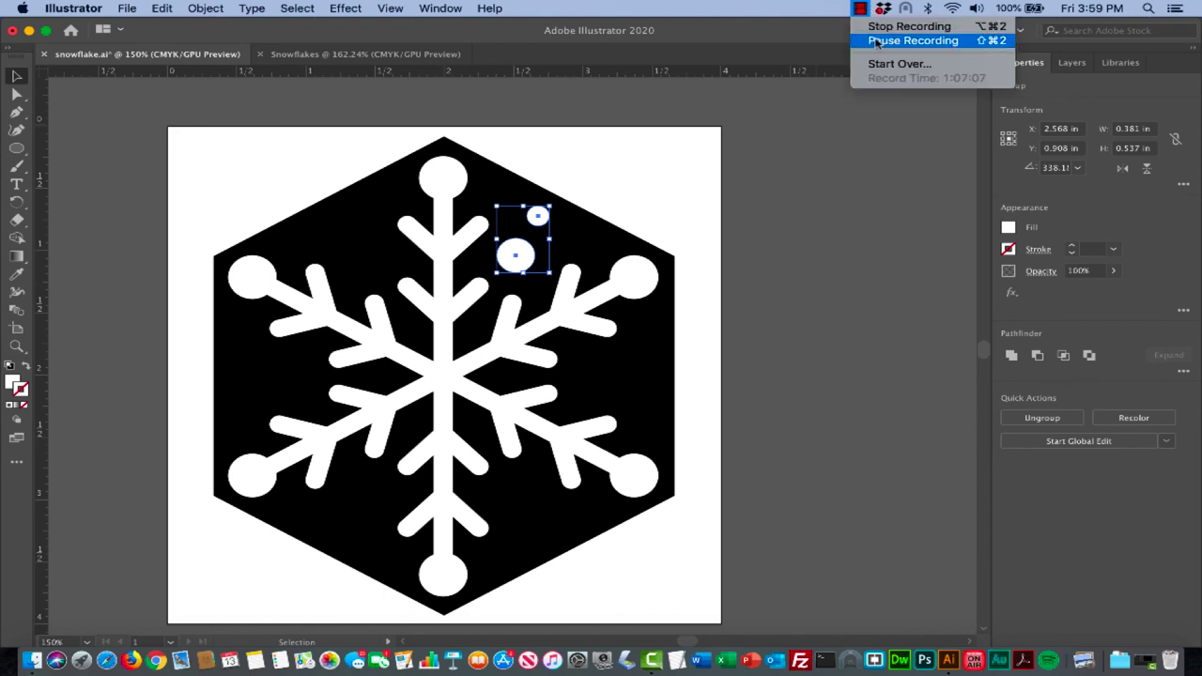
Show the guides crossing the snowflake's centre and select the grouped dot pair
click(913, 40)
key(r)
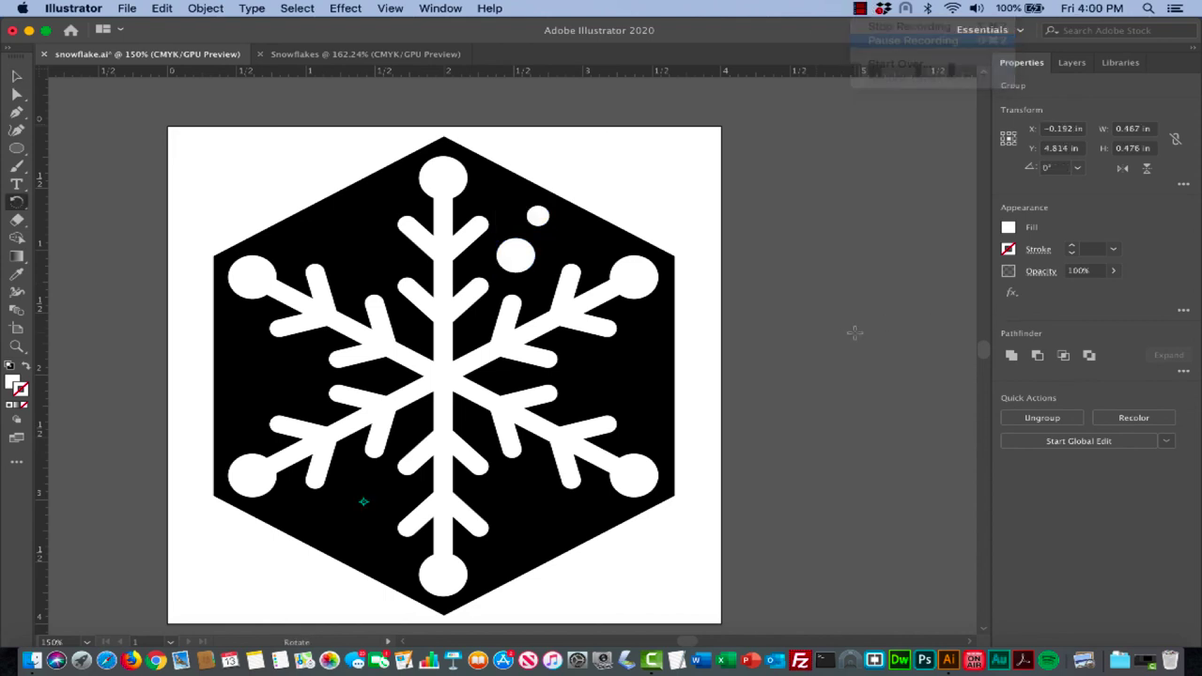
click(17, 77)
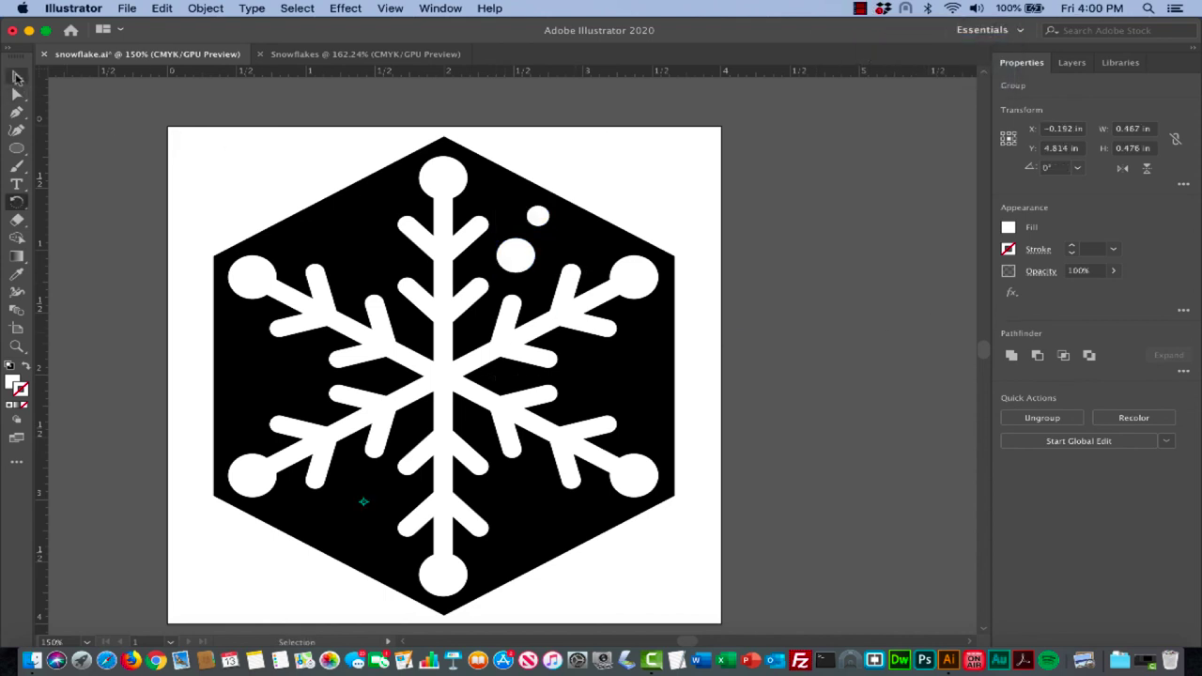
click(390, 9)
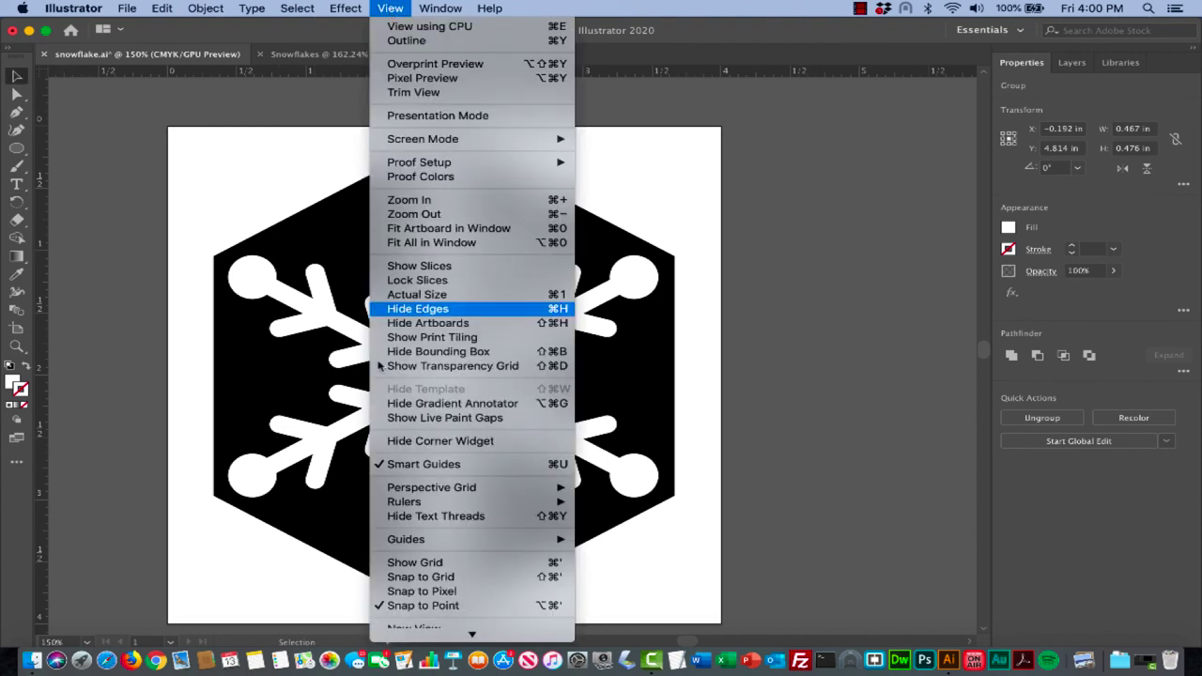
mouse_move(380, 543)
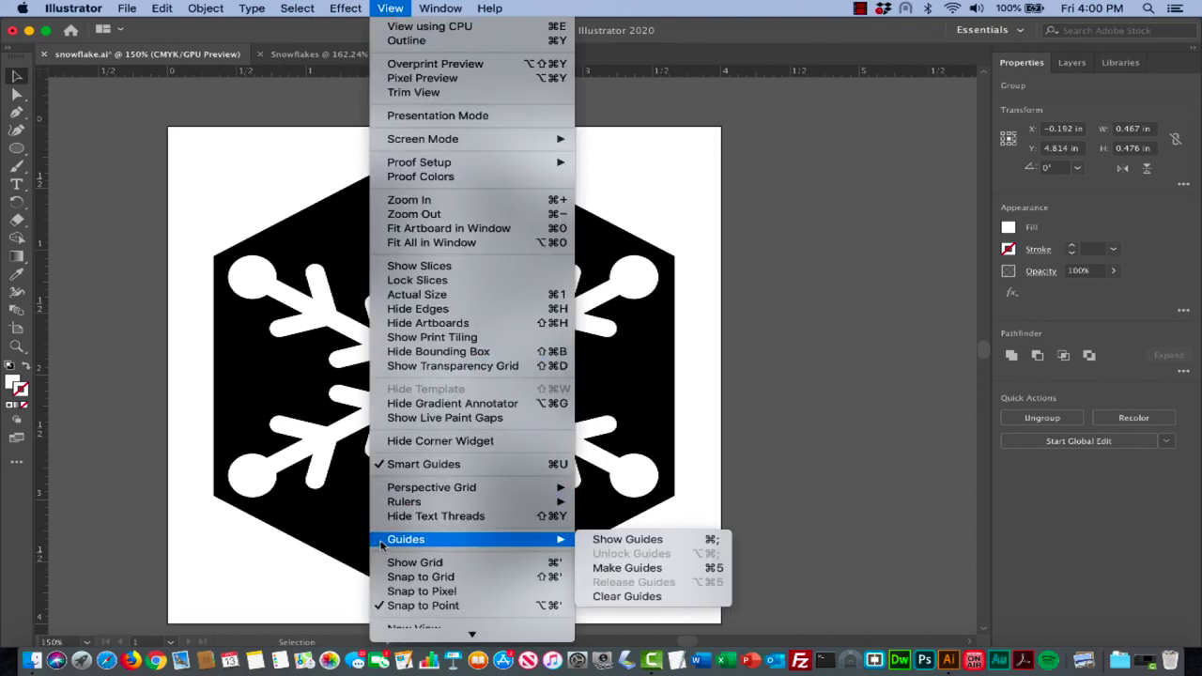
click(607, 541)
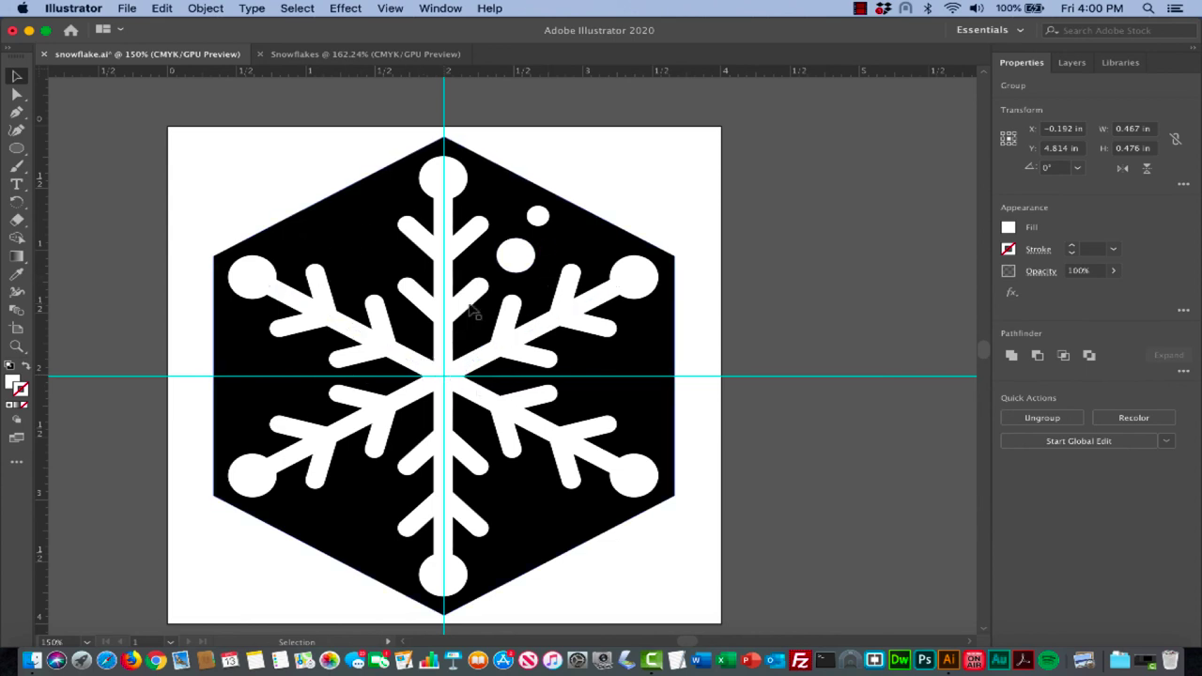
click(515, 254)
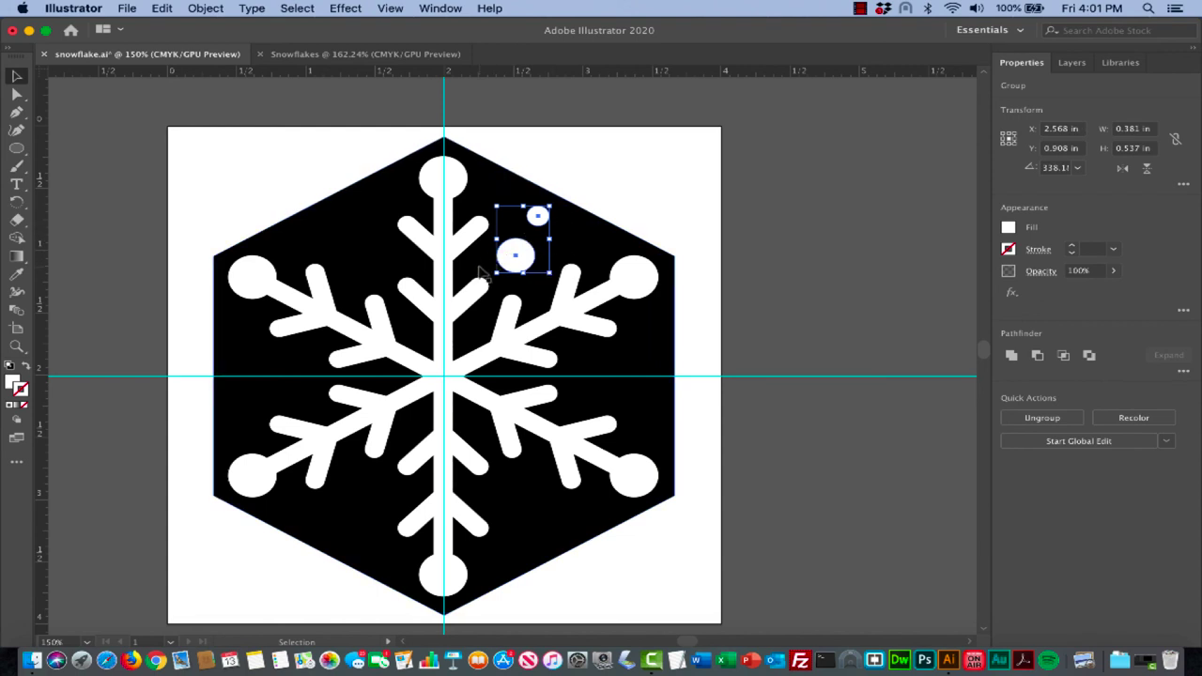
Rotate copies of the dot pair by 60° around the snowflake centre into every gap
key(r)
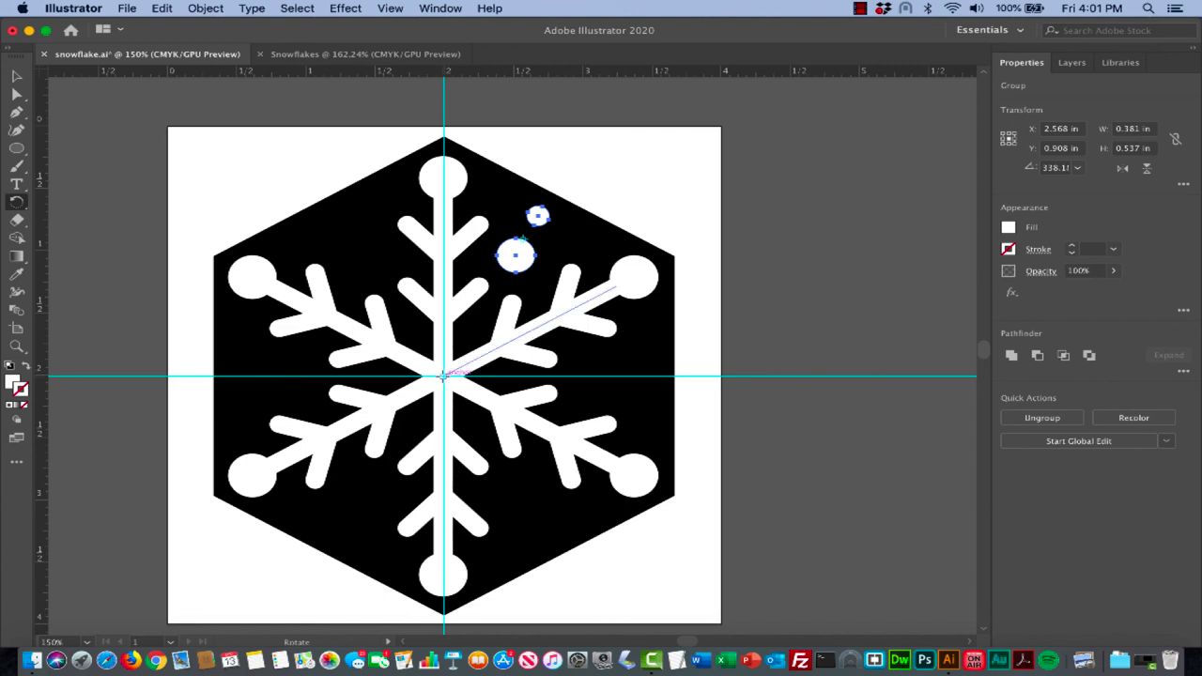
alt+click(444, 376)
drag(515, 161, 843, 160)
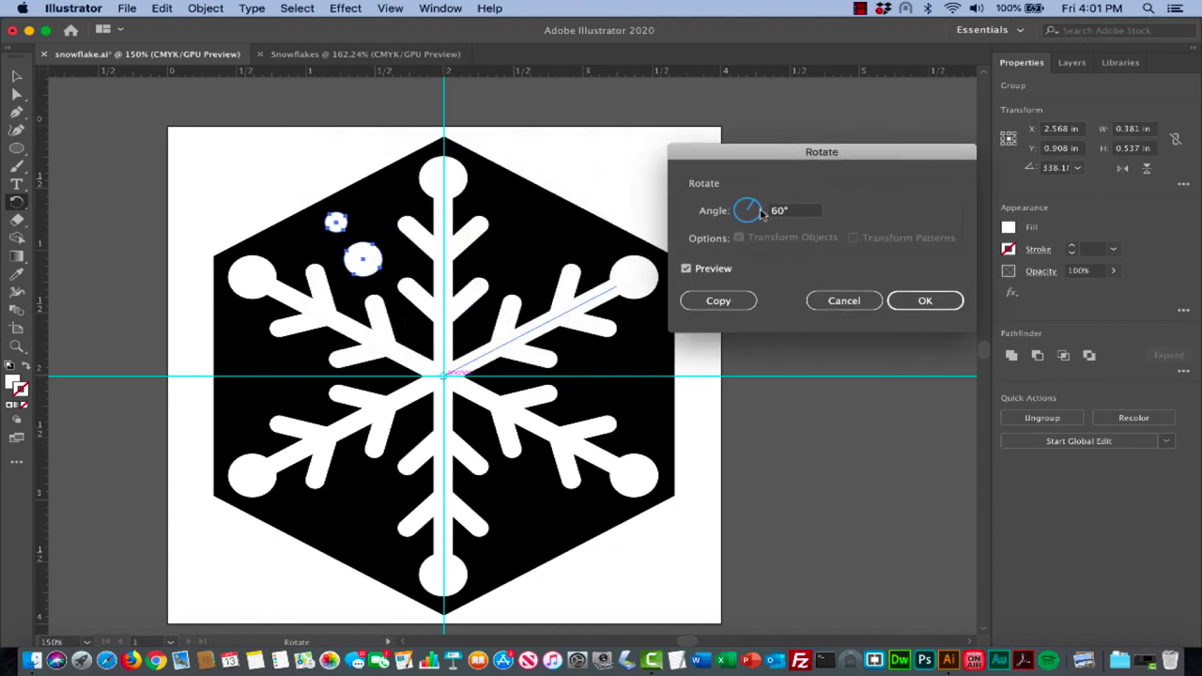
click(731, 301)
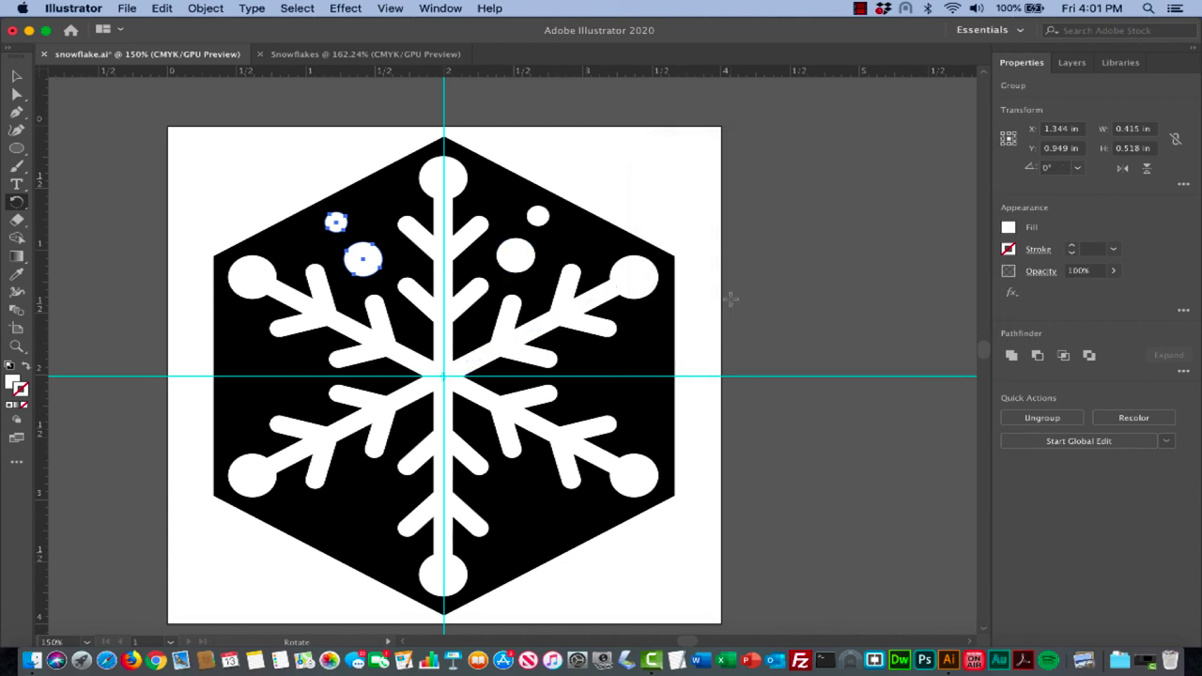
key(ctrl+d)
key(ctrl+d)
key(ctrl+d)
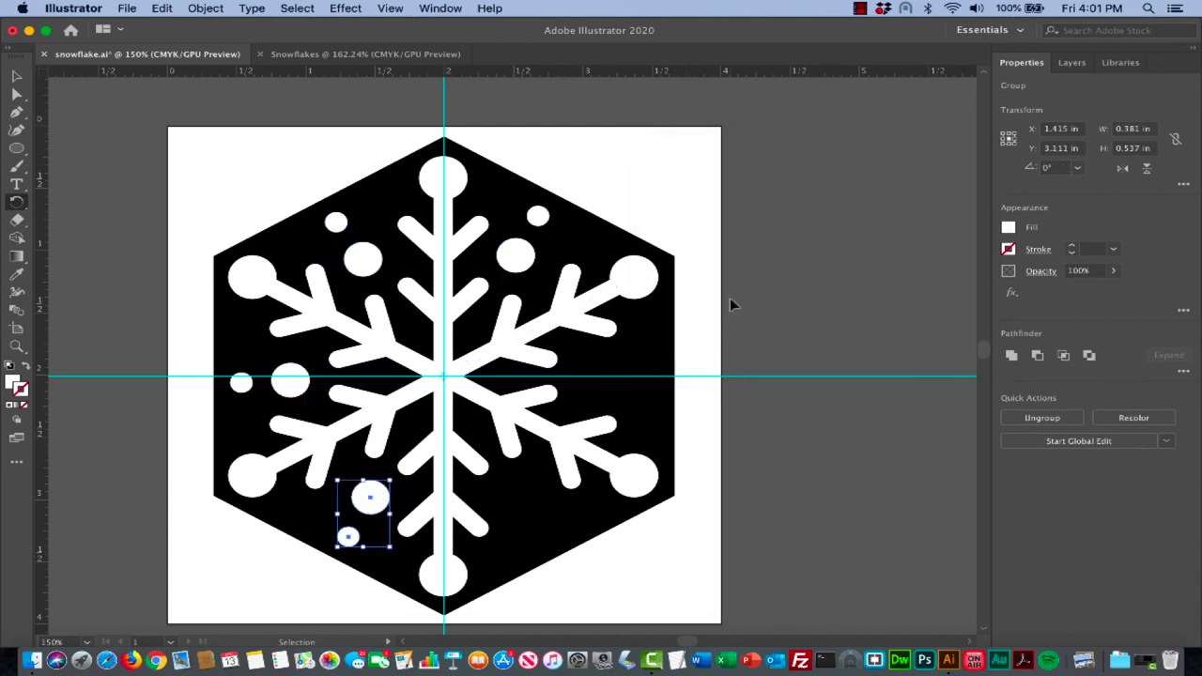
key(ctrl+d)
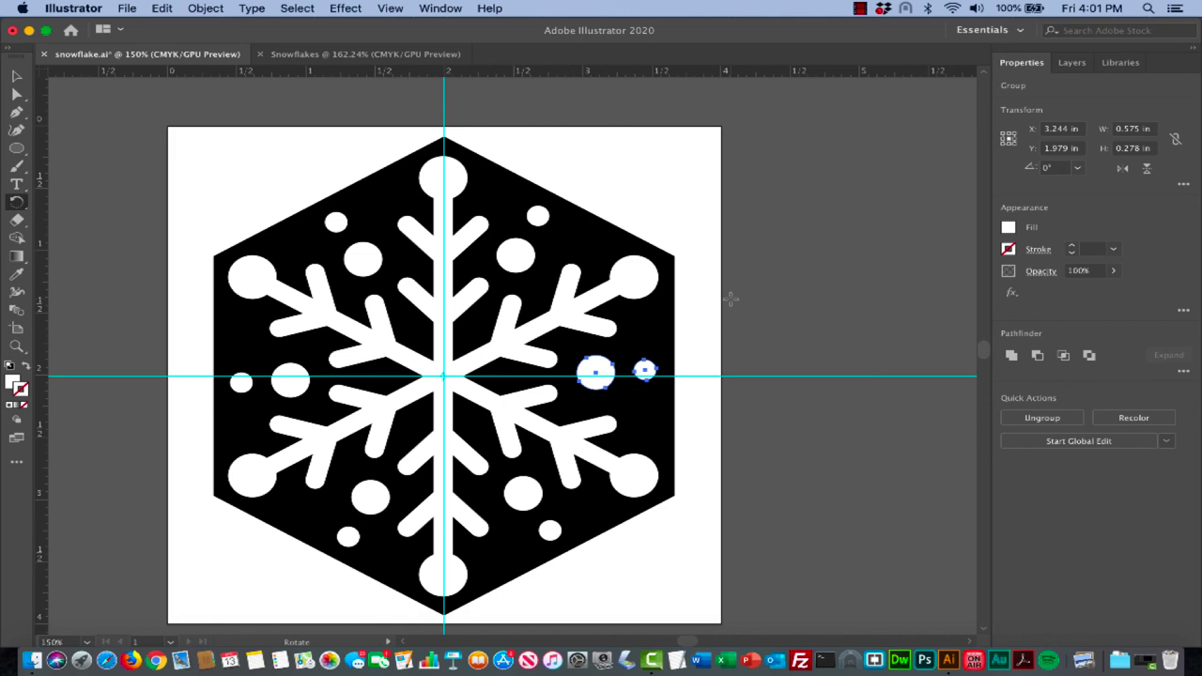
Hide the guides and deselect everything
click(17, 77)
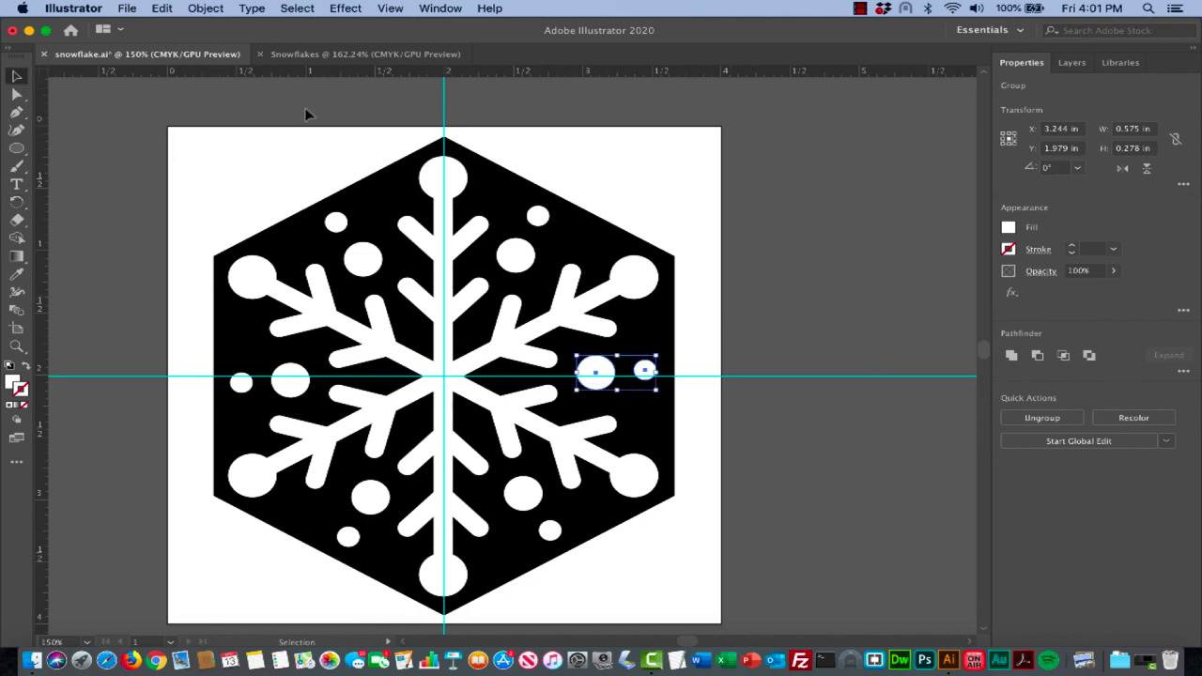
click(389, 9)
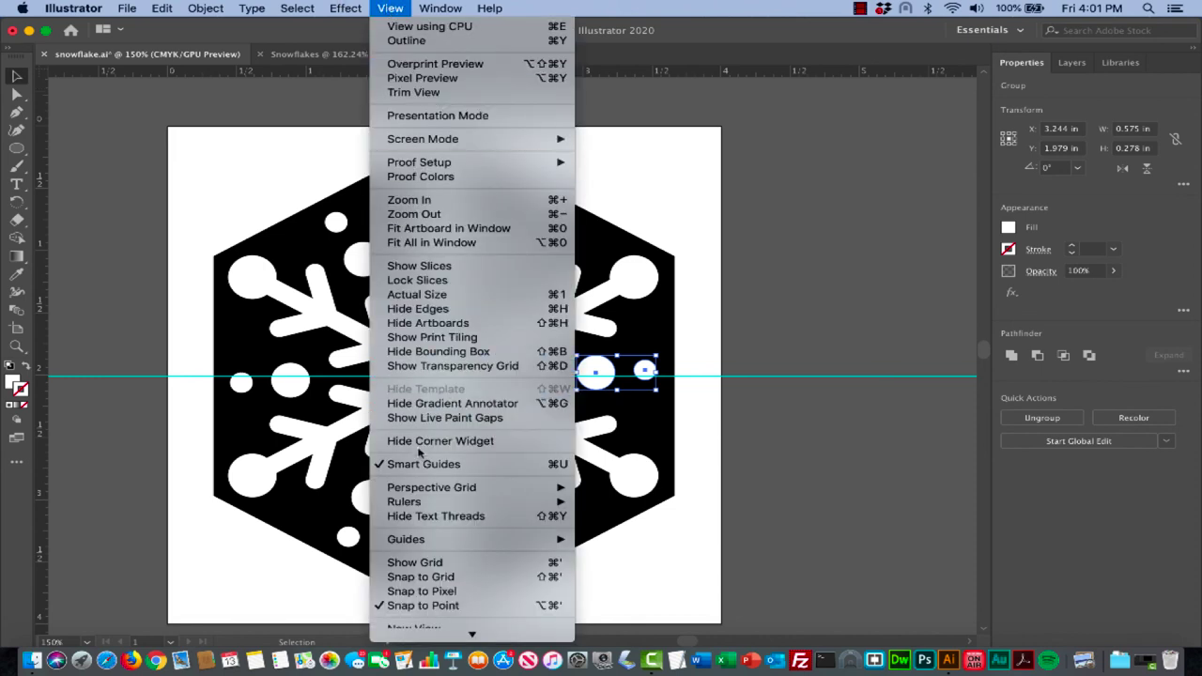
scroll(418, 390, down, 1)
mouse_move(418, 536)
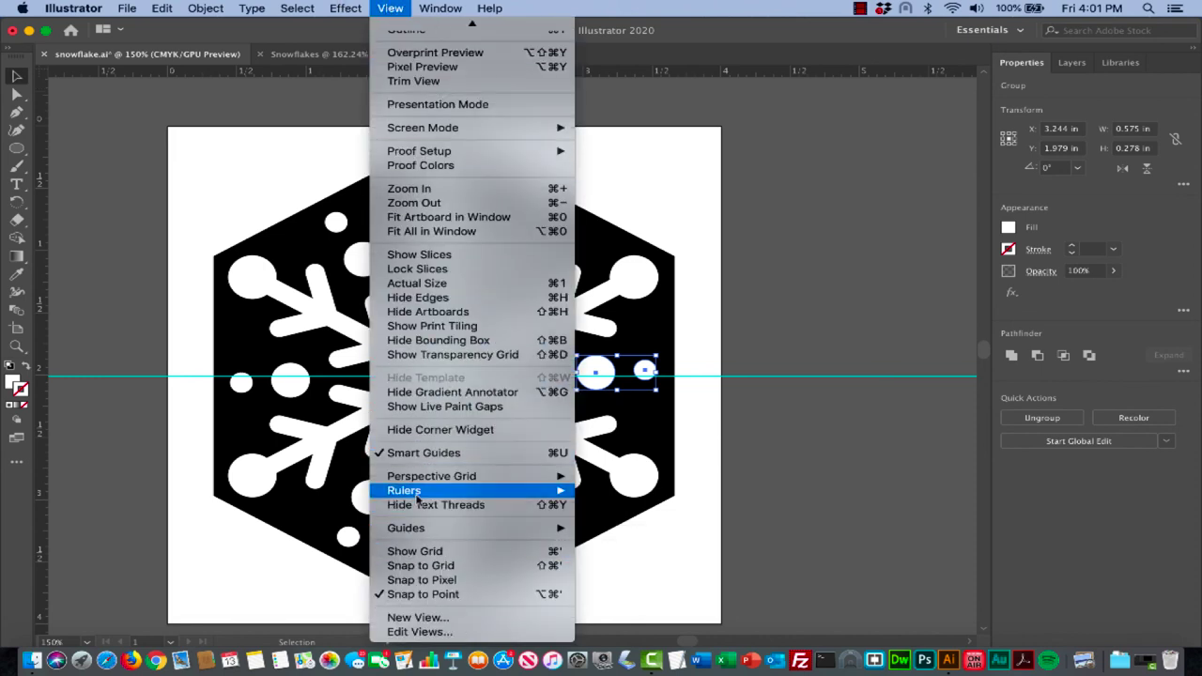
click(620, 528)
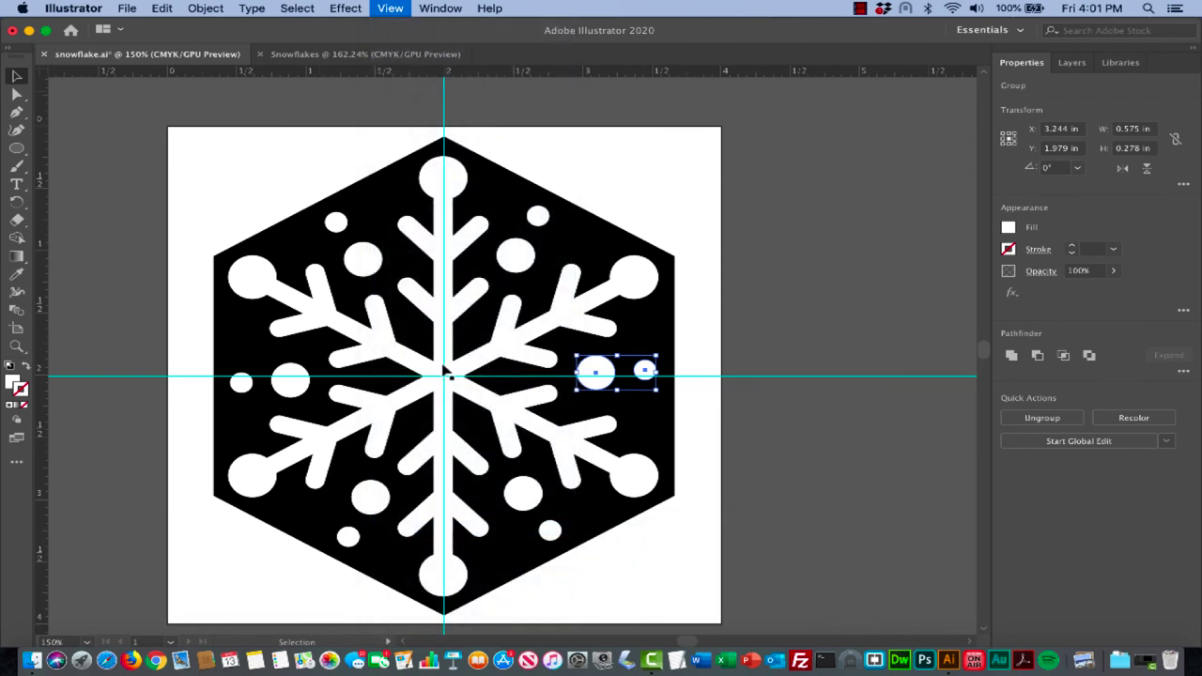
click(221, 156)
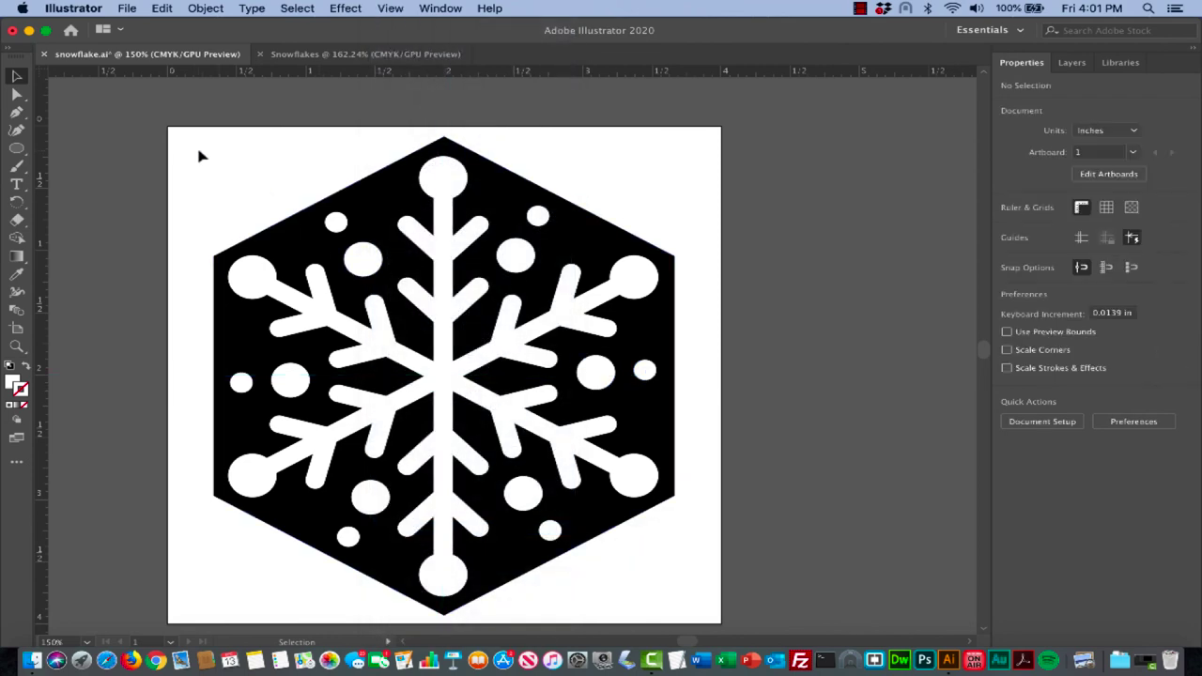
Select all the snowflake artwork and expand its fills and strokes into plain shapes
drag(200, 156, 676, 537)
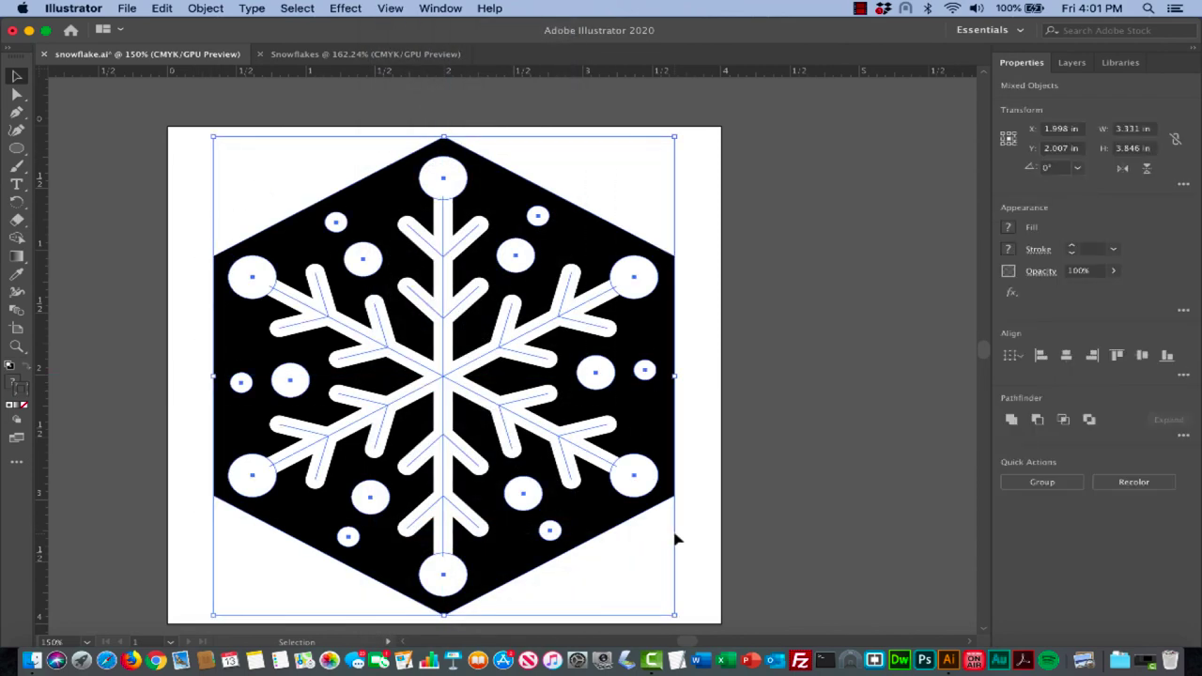
click(207, 8)
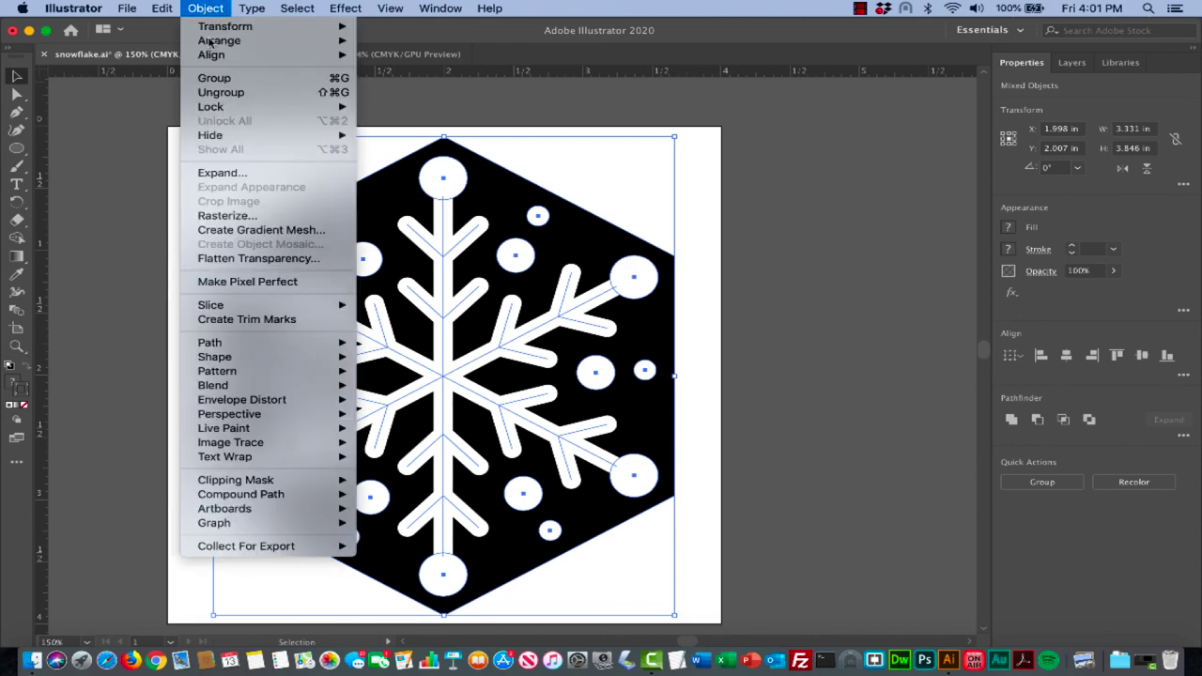
click(233, 175)
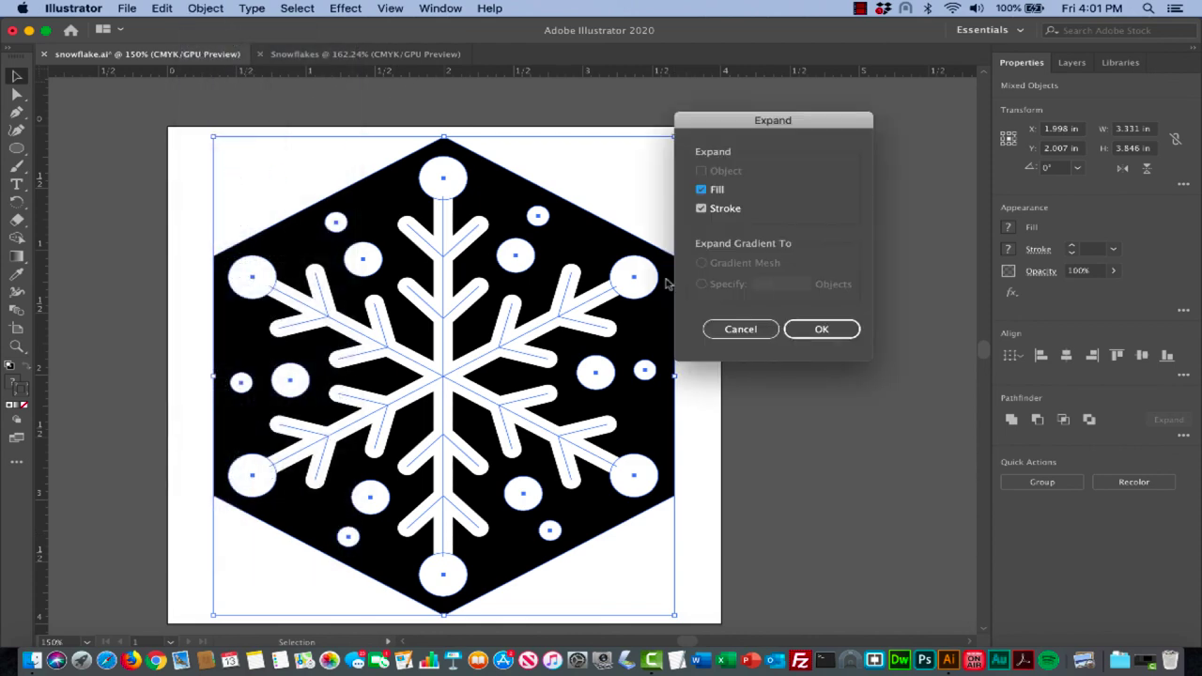
click(818, 329)
Punch the white snowflake and dots out of the hexagon with Pathfinder Minus Front
scroll(876, 330, left, 3)
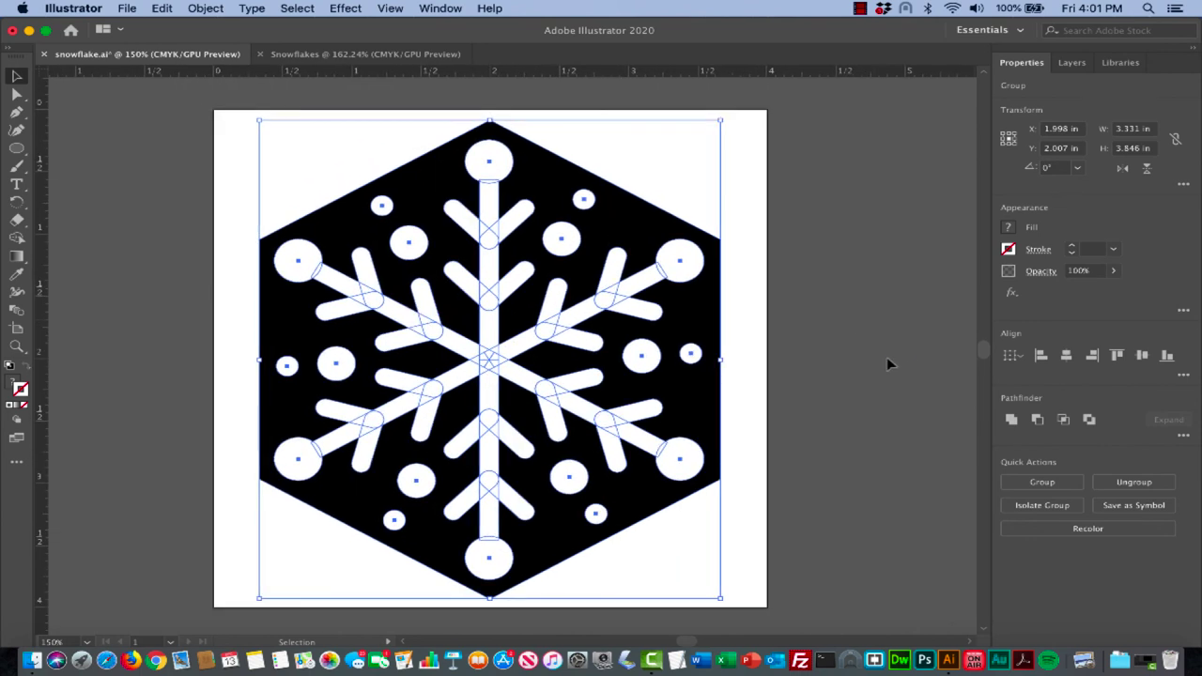
click(1012, 419)
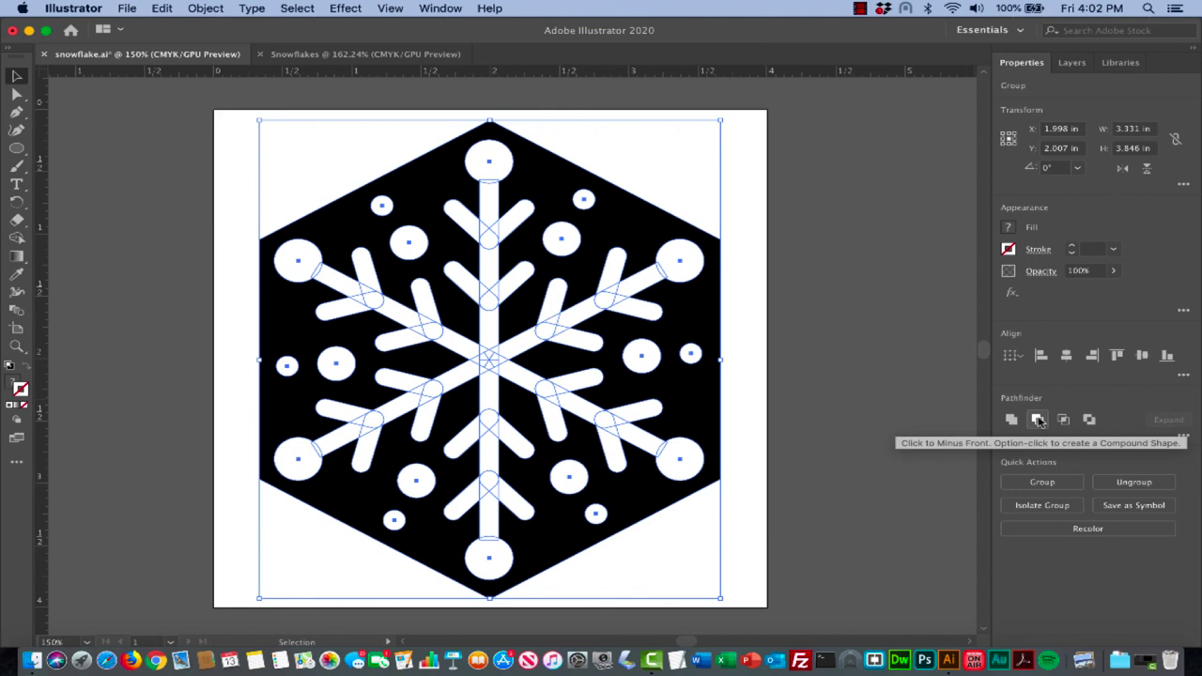
click(1038, 420)
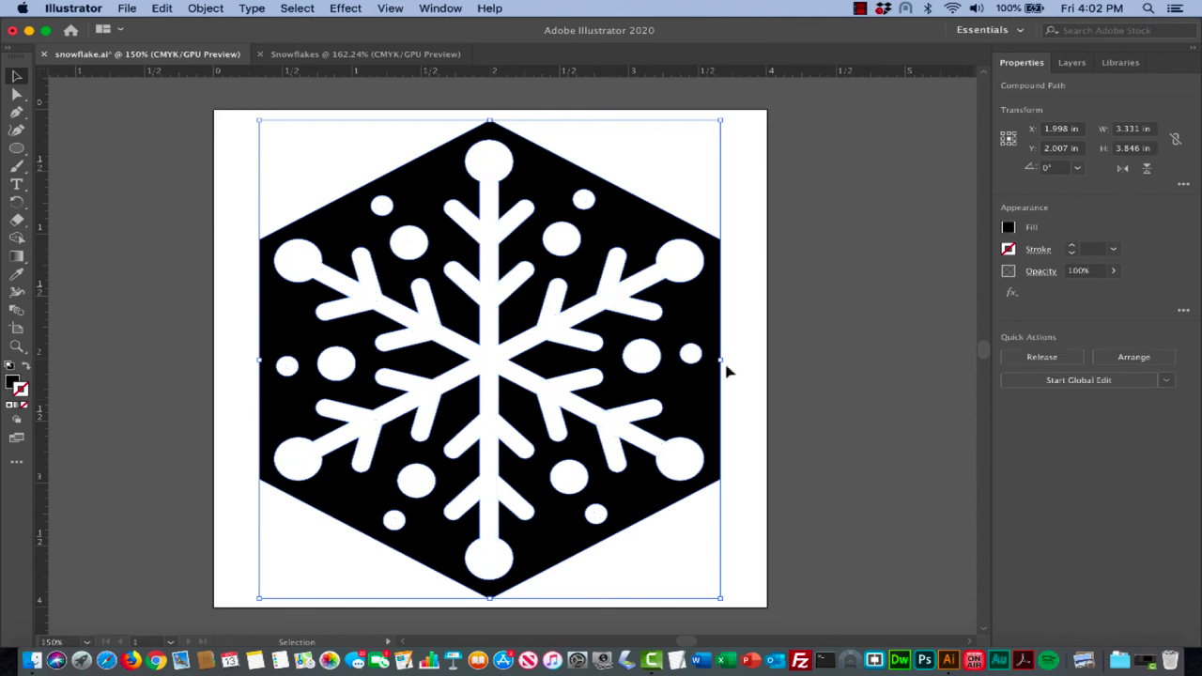
Drag the hexagon snowflake off the artboard and line it up in the collection's top row
drag(594, 314, 800, 311)
scroll(801, 314, right, 5)
key(super+minus)
key(super+minus)
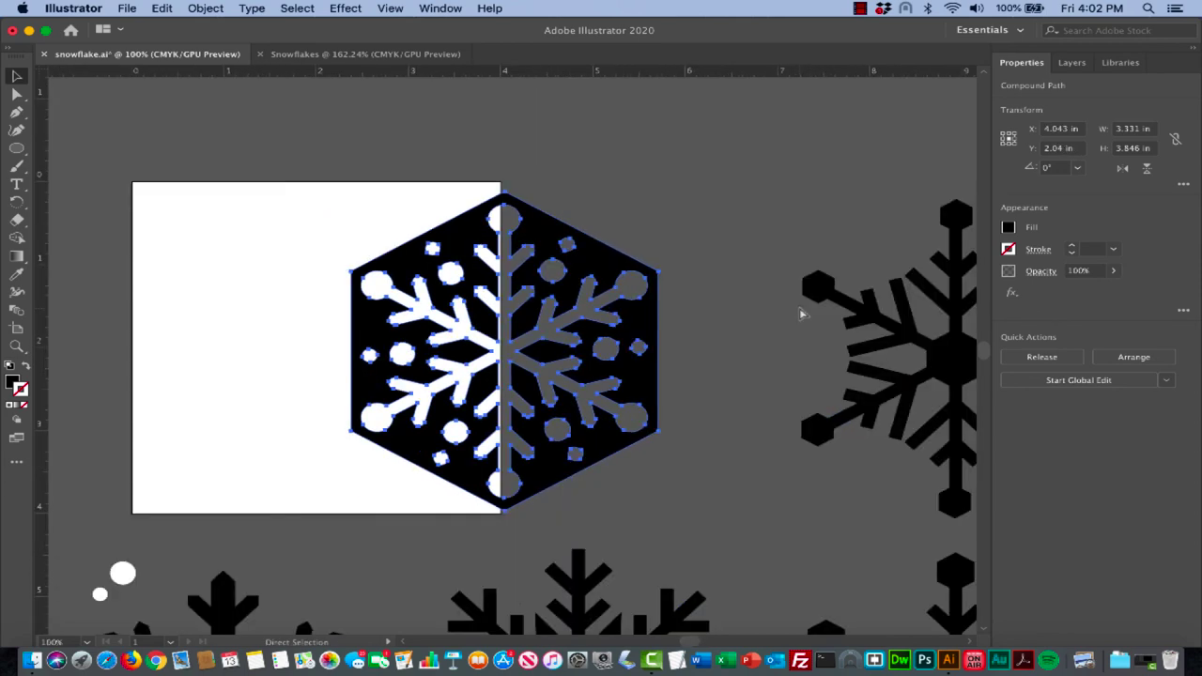
scroll(758, 323, down, 3)
scroll(757, 323, right, 2)
scroll(758, 323, up, 2)
scroll(757, 322, right, 3)
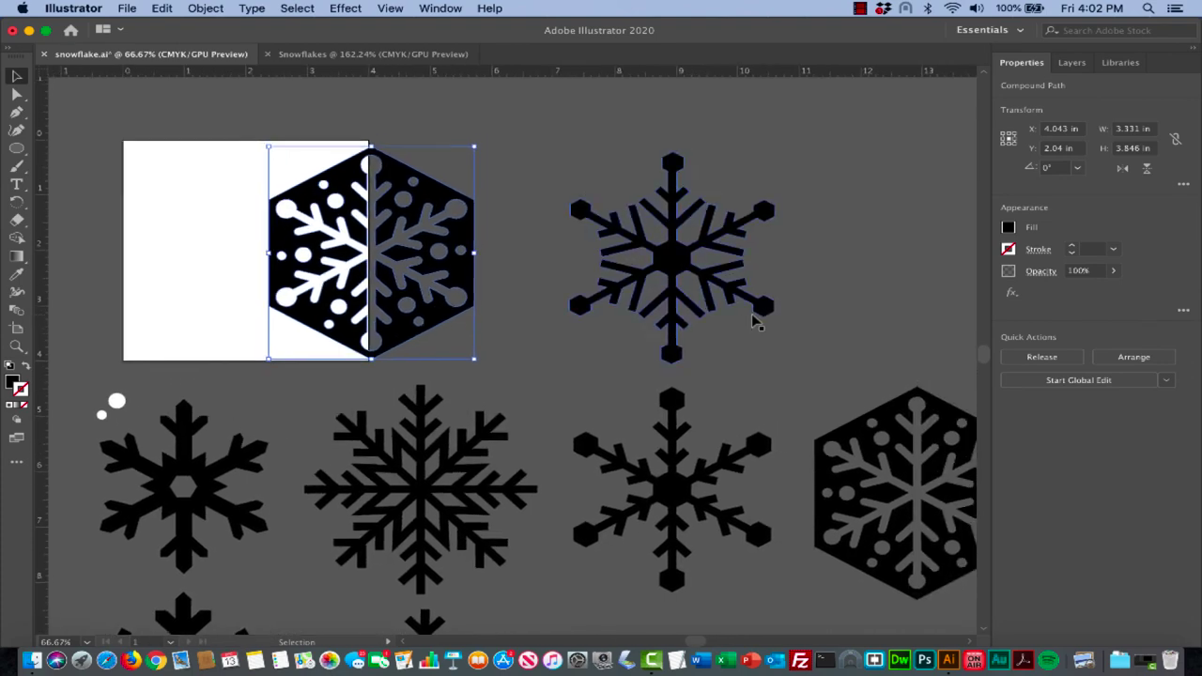
drag(447, 272, 948, 244)
scroll(949, 242, right, 3)
scroll(949, 243, right, 2)
scroll(949, 242, down, 1)
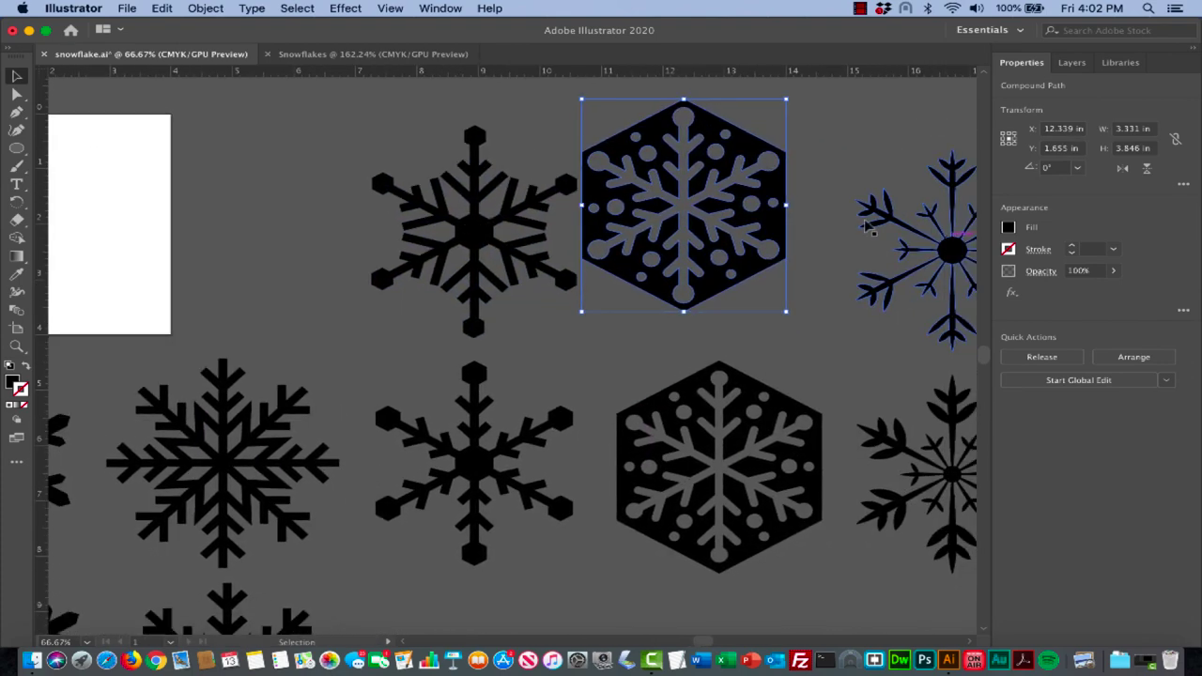
mouse_move(773, 235)
mouse_down()
mouse_move(812, 236)
mouse_move(800, 268)
mouse_move(774, 244)
mouse_up()
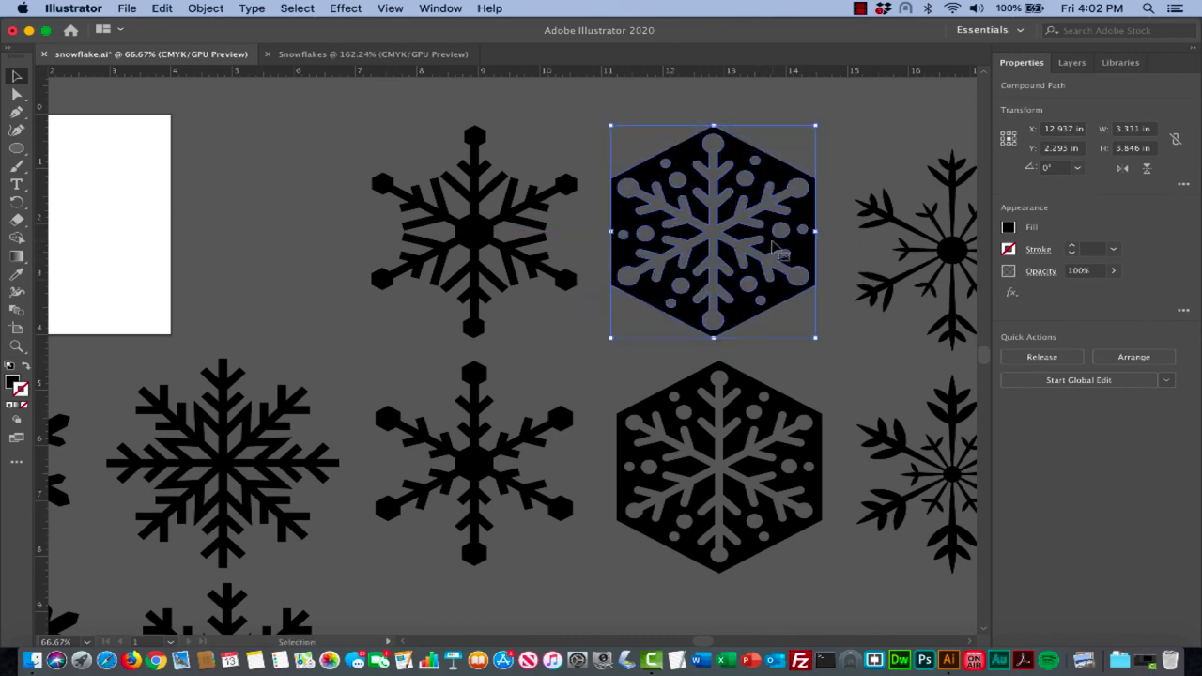
Deselect it and zoom out to view the whole snowflake collection
click(608, 560)
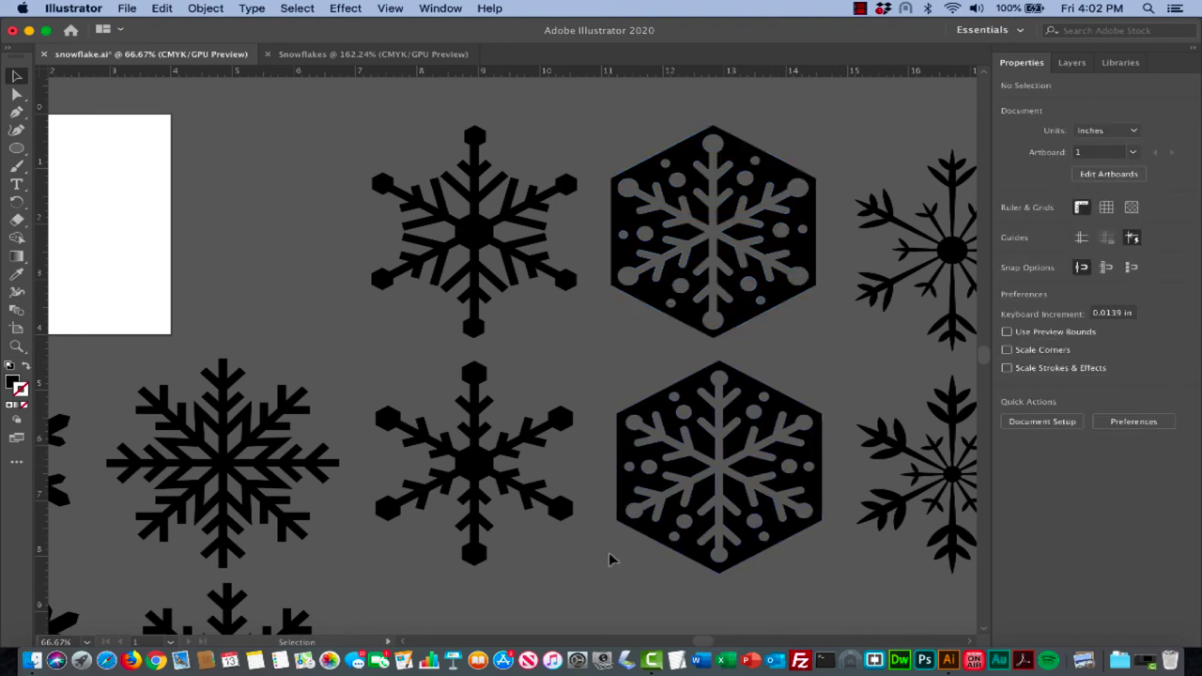
key(super+minus)
key(super+minus)
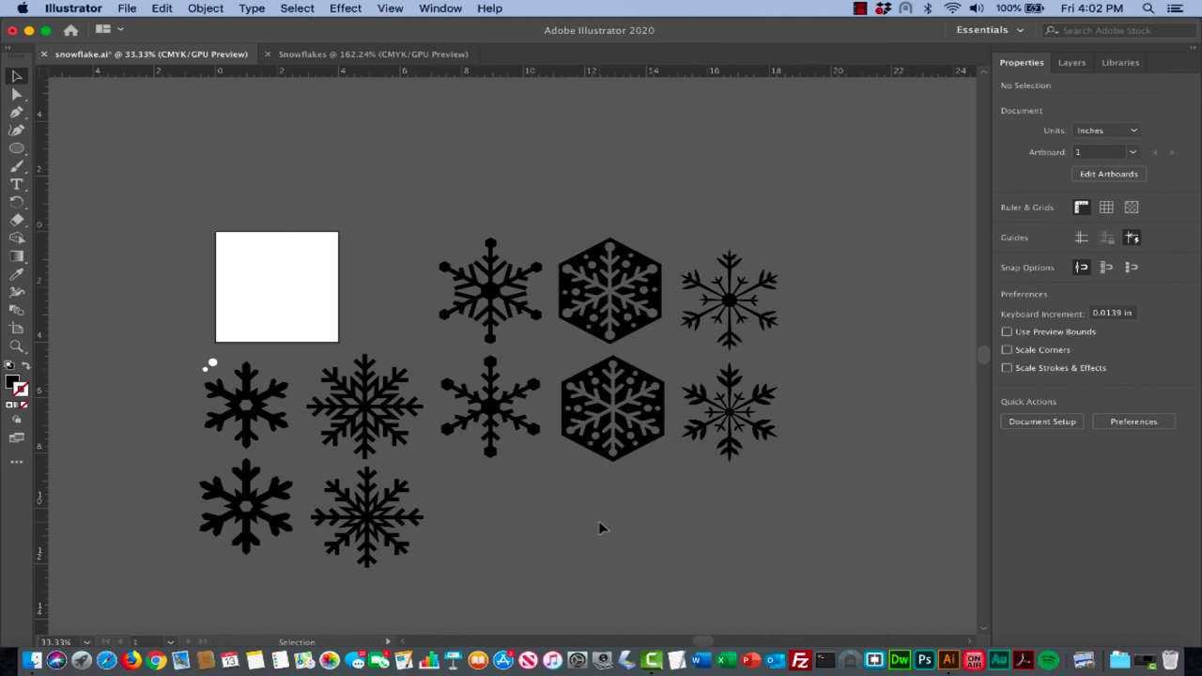
click(861, 8)
click(888, 26)
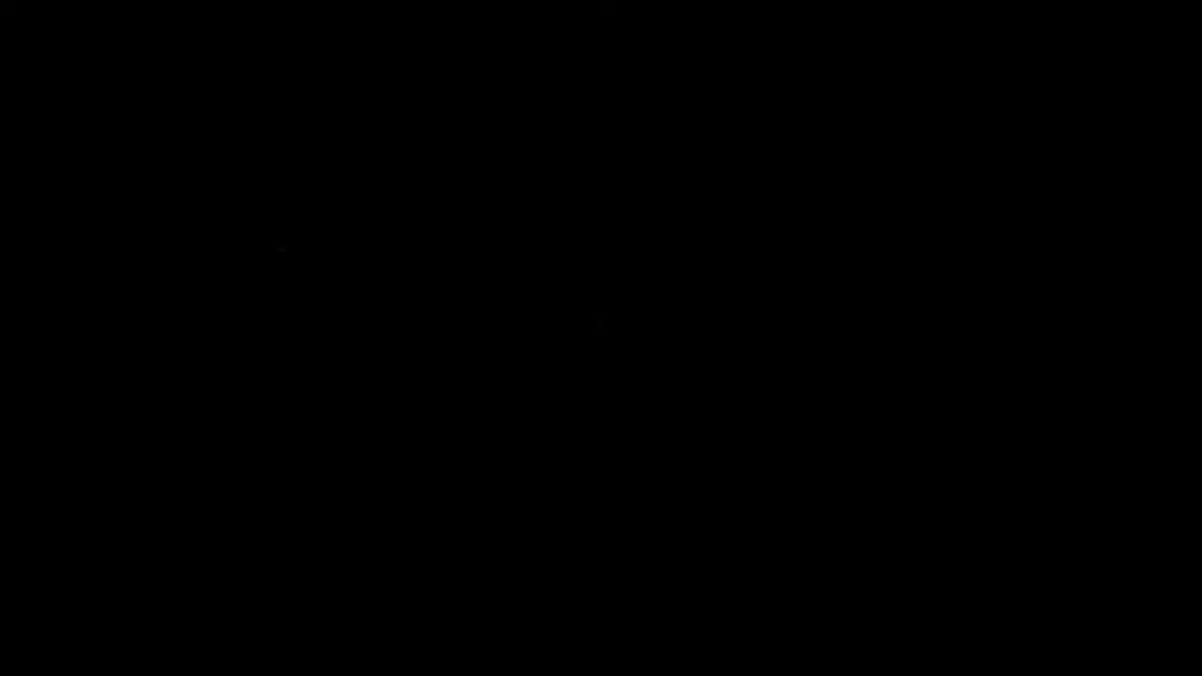